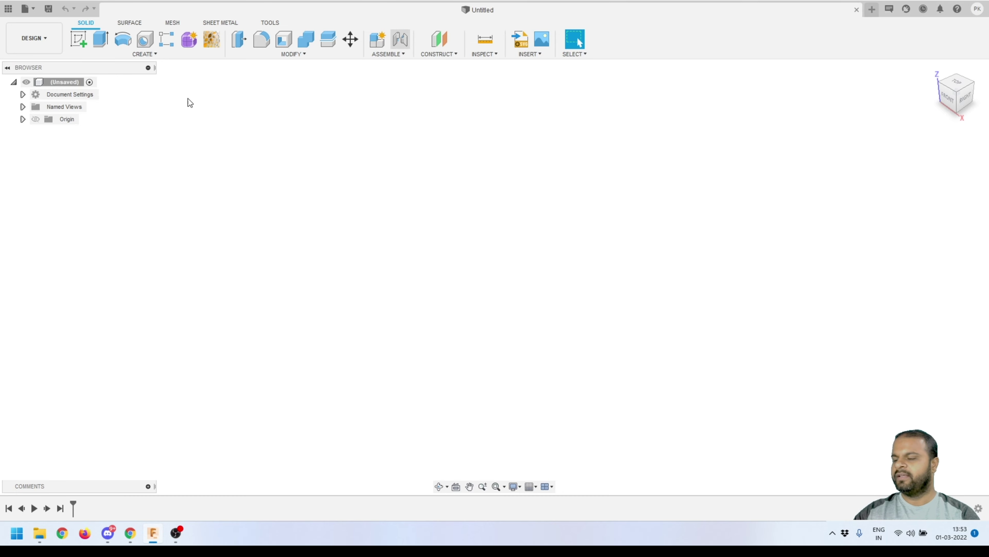
Create a folder named "Water seal tank" in the YouTube 3Diest project and open it.
click(8, 8)
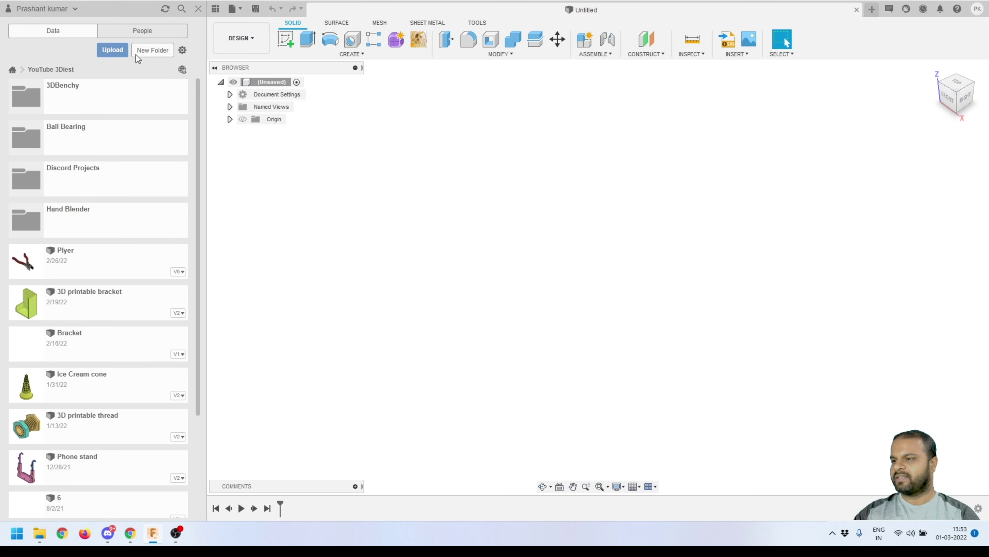
click(150, 57)
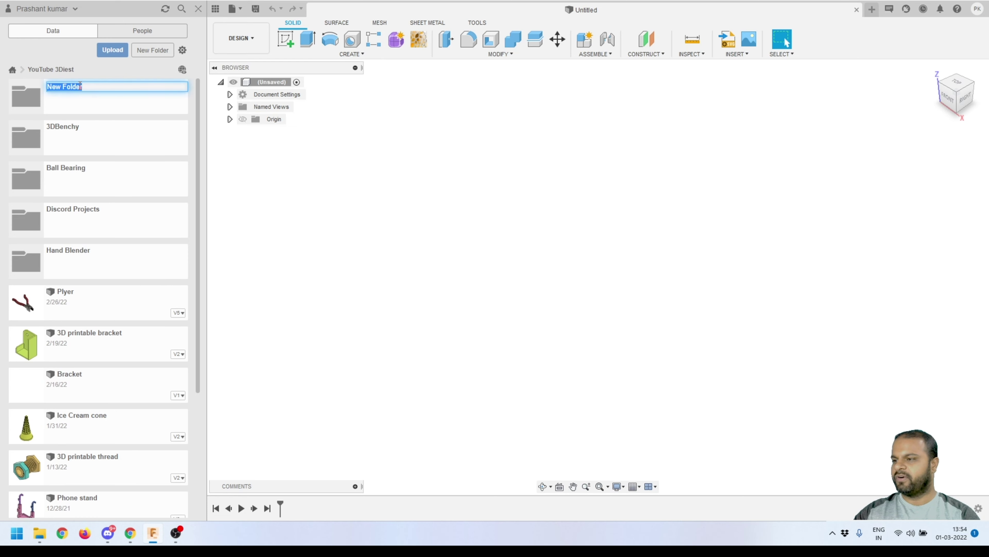
text(Water seal tank)
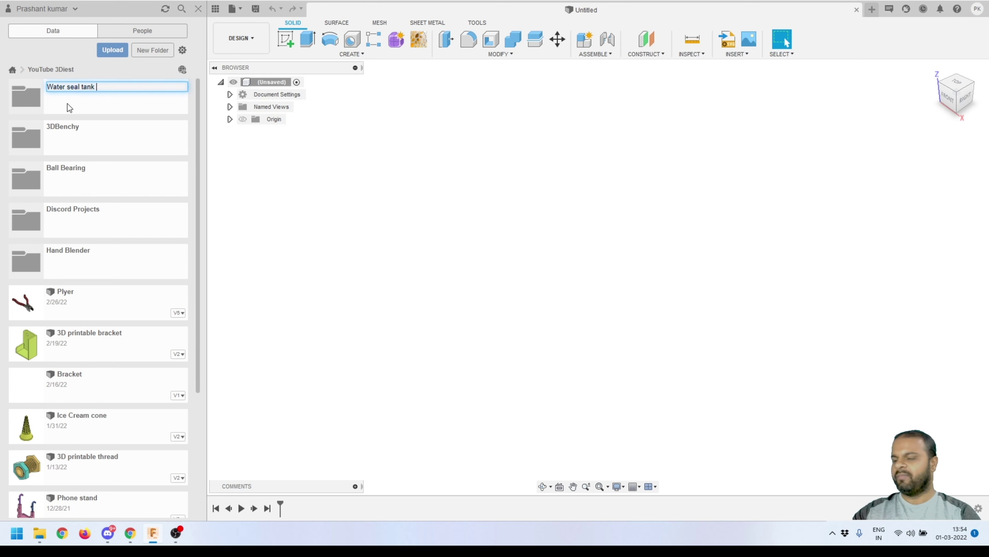
click(75, 97)
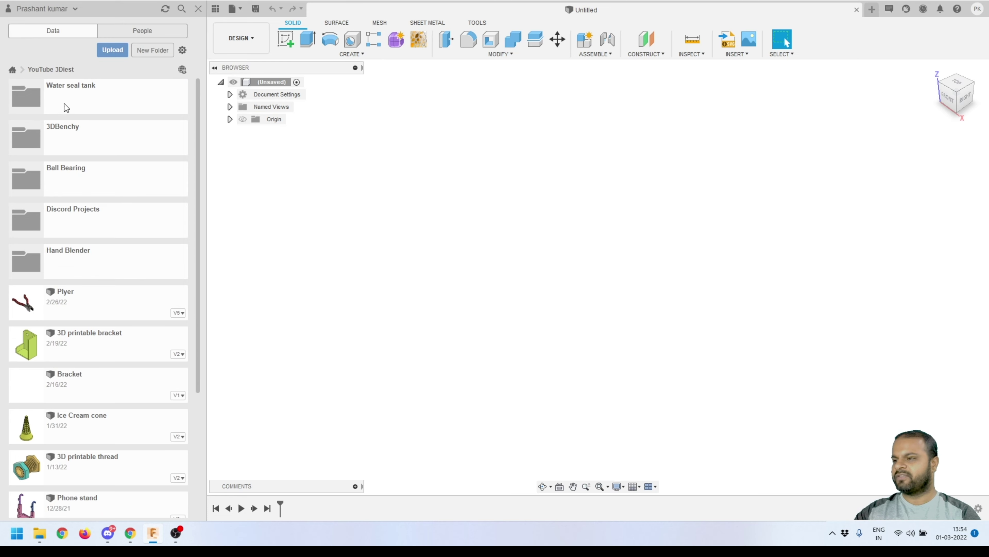
click(93, 105)
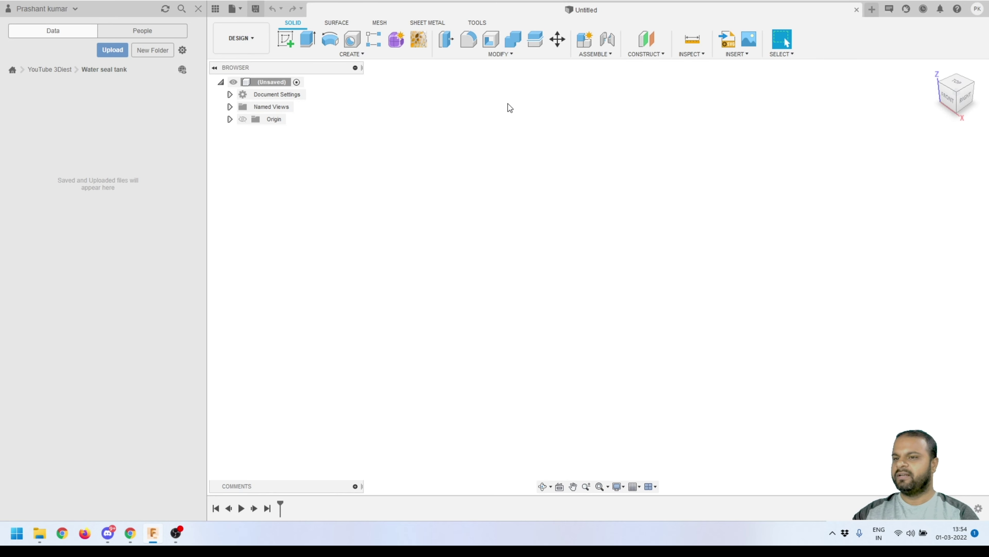
Save the design as "Water Seal tank" in the Water seal tank folder and close the project data view.
key(ctrl+s)
text(Water Seal tank)
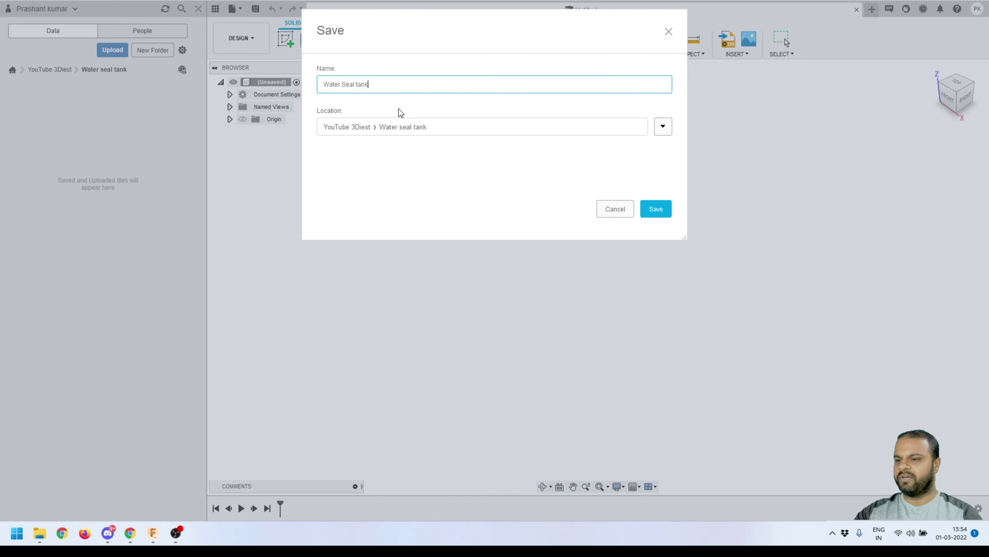
click(659, 210)
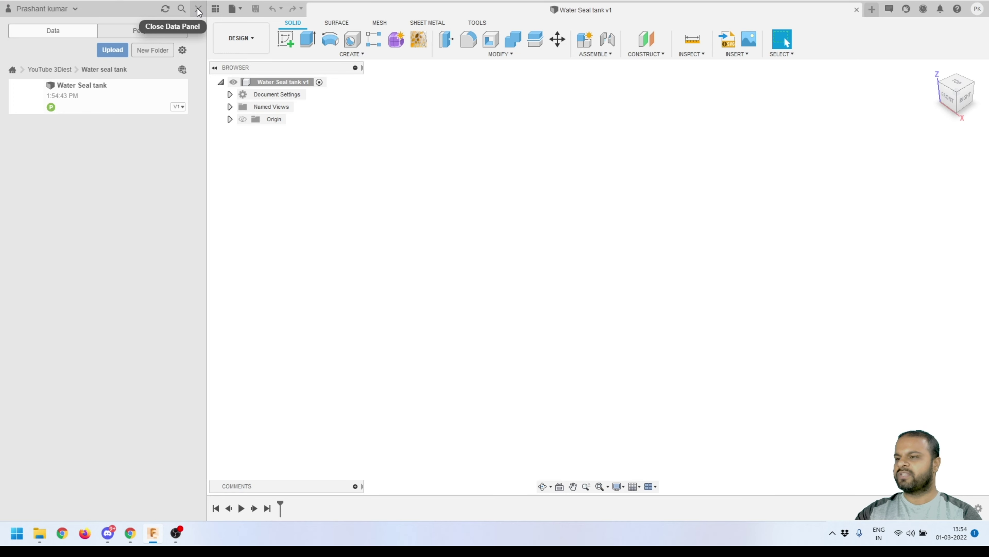
click(198, 11)
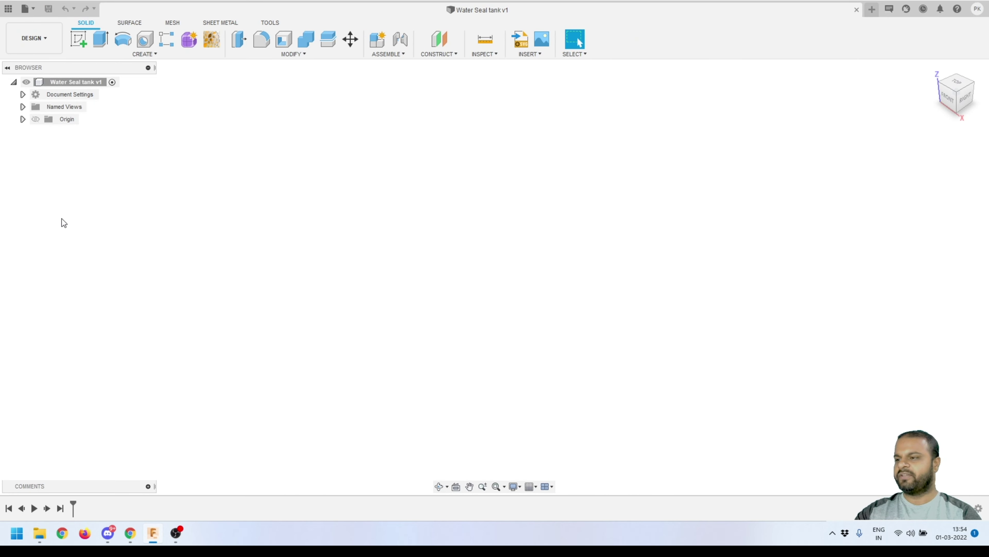
Check the document's units in its settings.
click(22, 94)
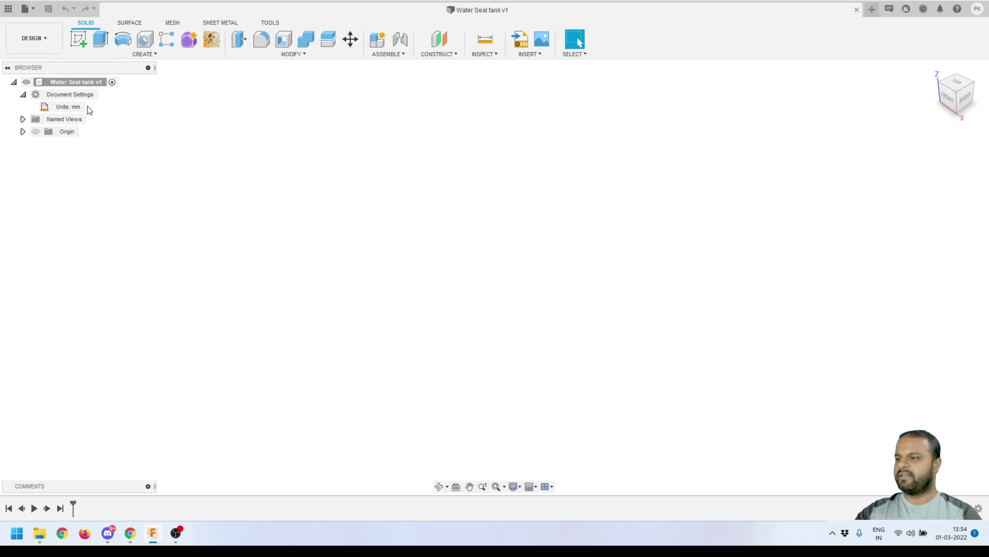
click(23, 95)
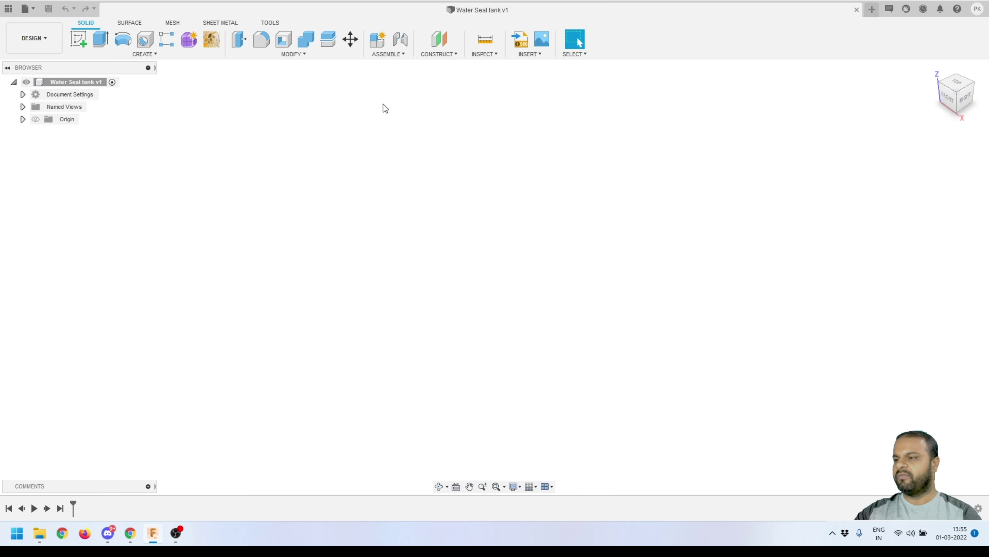
Sketch a closed four-sided tank profile on the front plane from the origin, about 800 mm wide, with vertical sides and a sloping bottom edge.
click(78, 41)
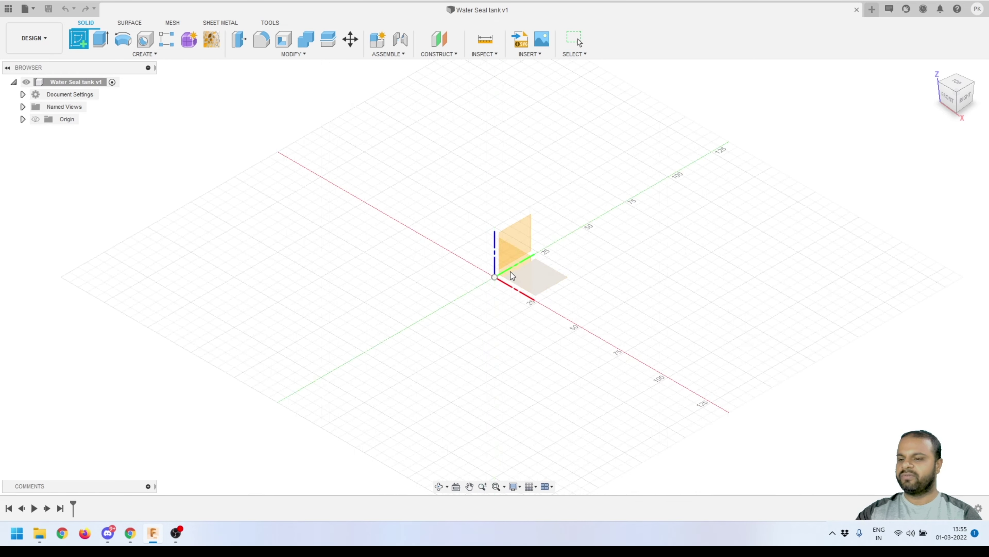
click(526, 270)
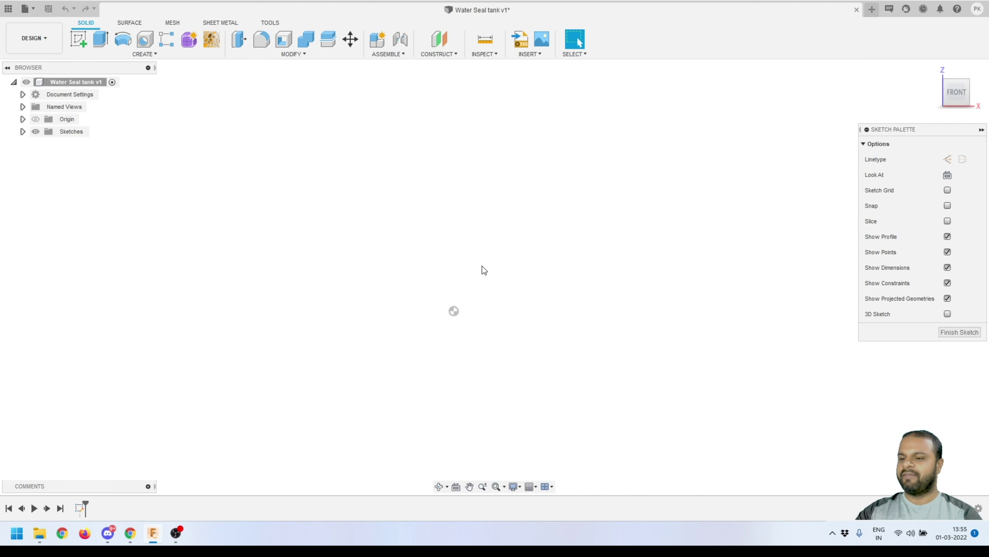
click(76, 43)
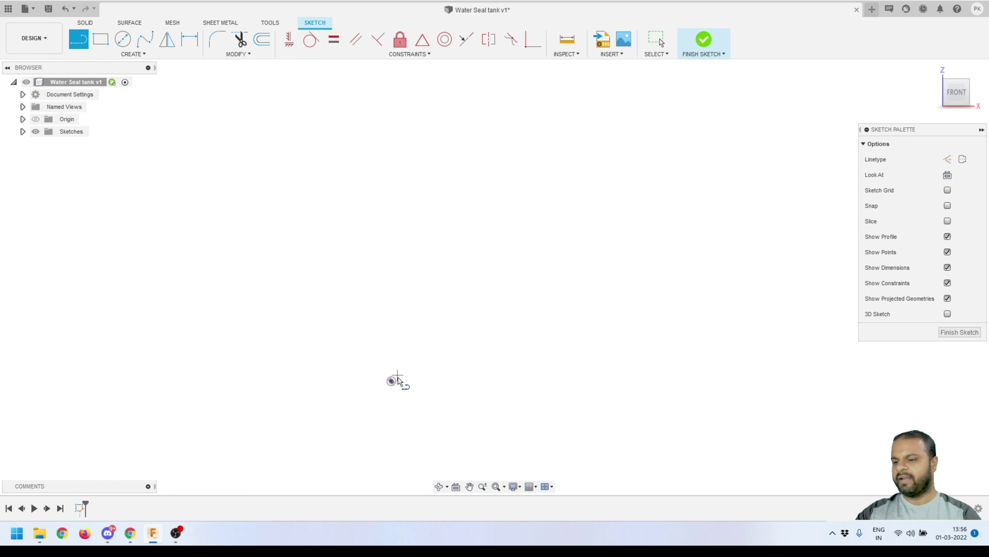
drag(392, 382, 396, 179)
click(395, 176)
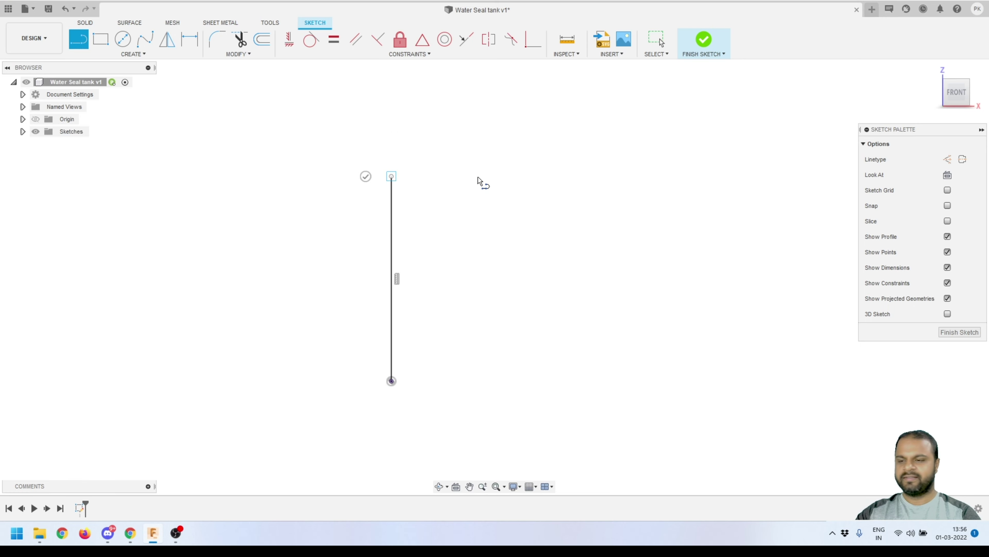
drag(609, 187, 704, 413)
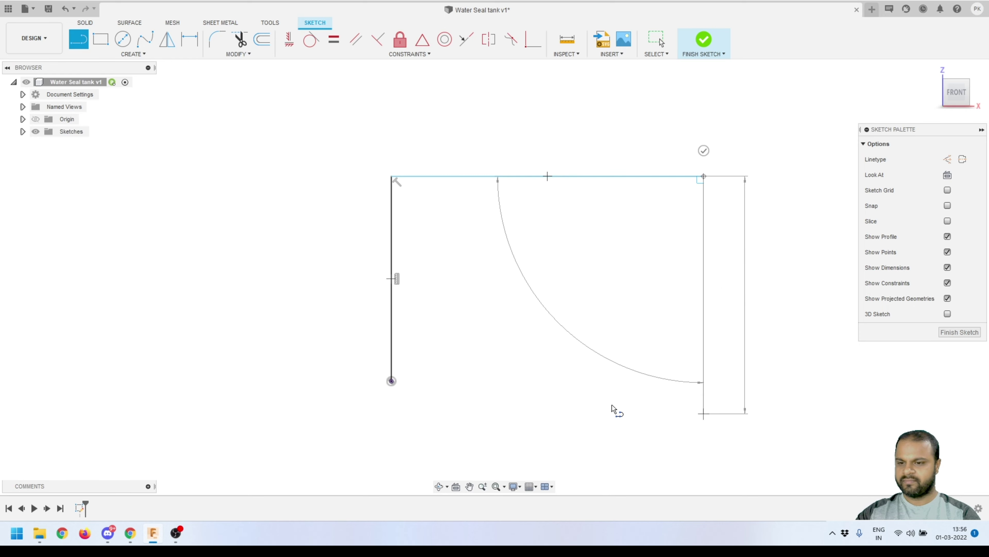
click(391, 381)
key(Escape)
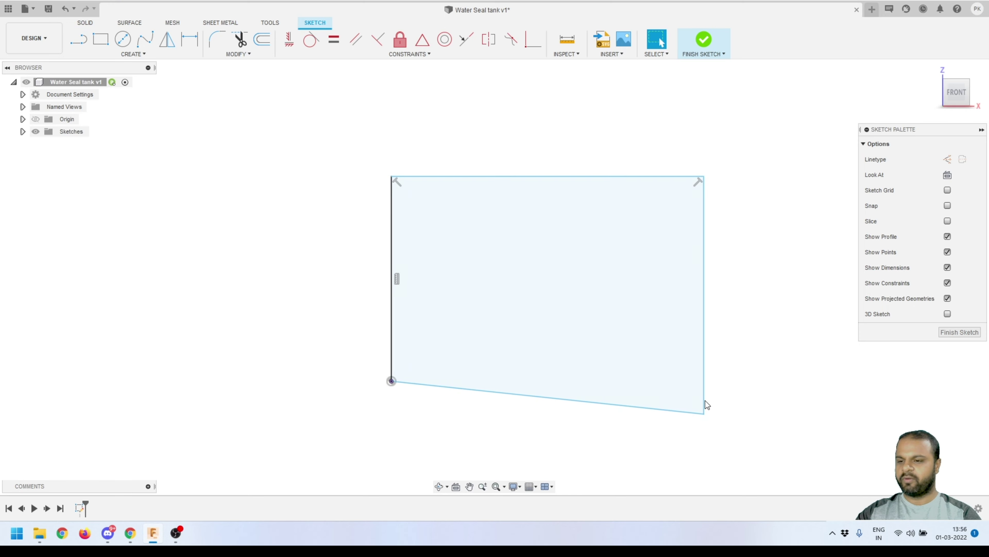
click(656, 349)
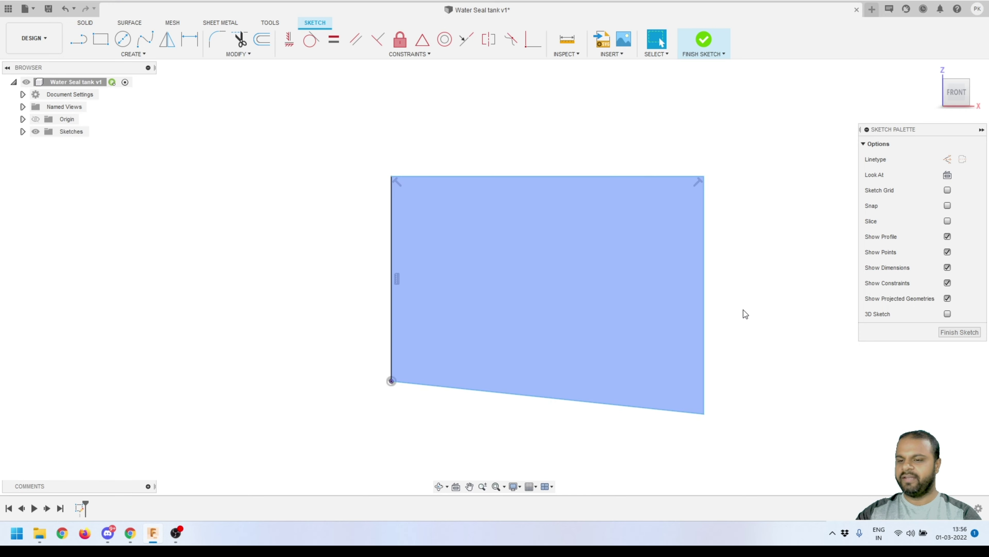
scroll(590, 217, down, 2)
scroll(759, 239, up, 1)
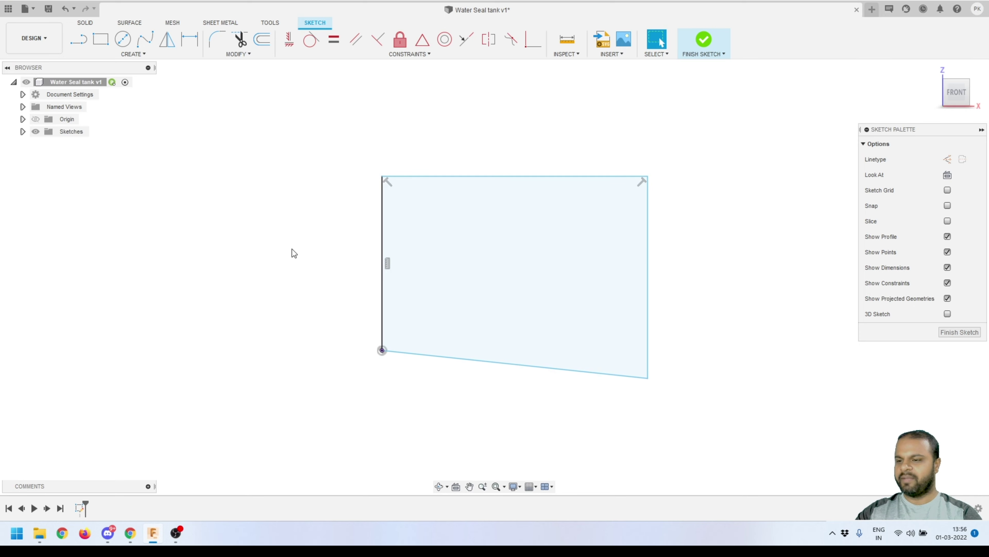
click(191, 40)
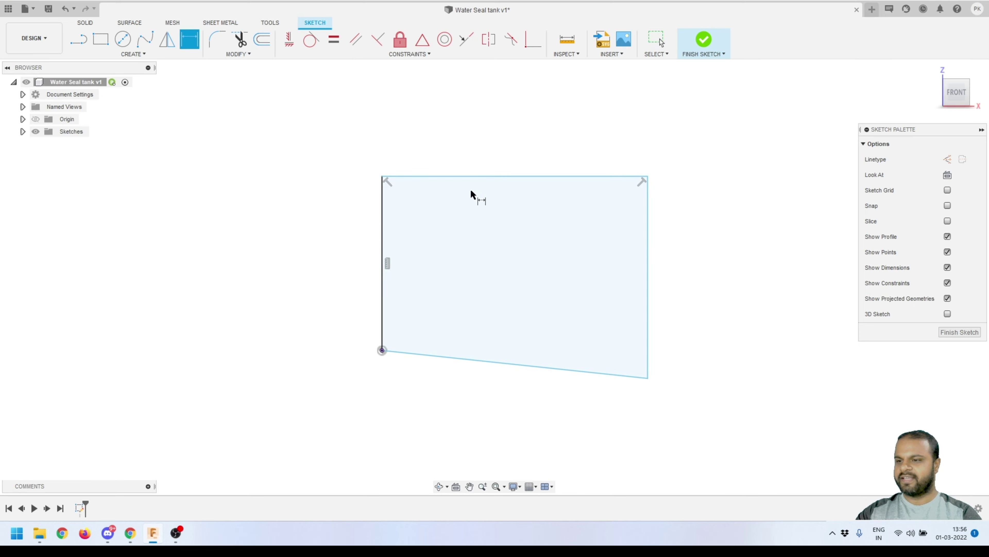
click(513, 177)
click(510, 130)
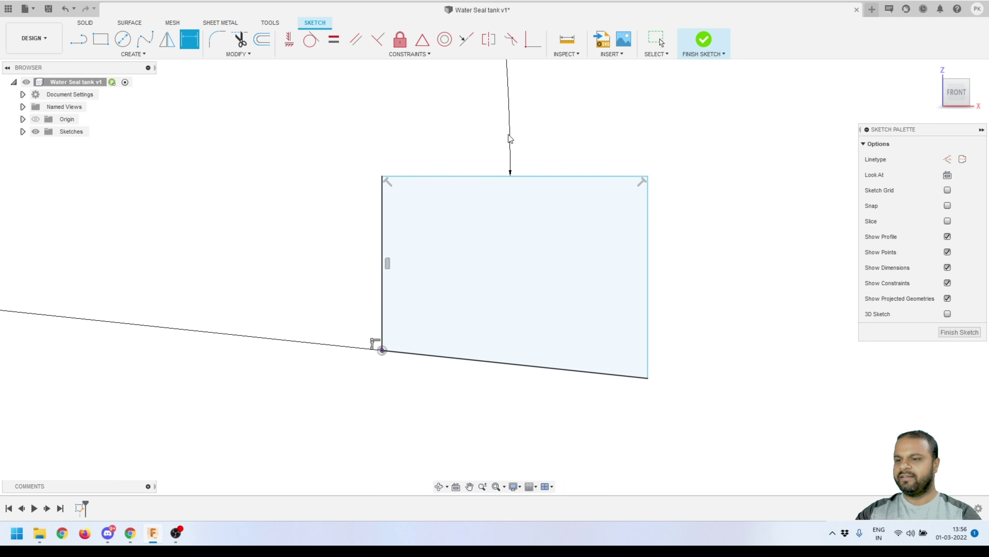
key(Escape)
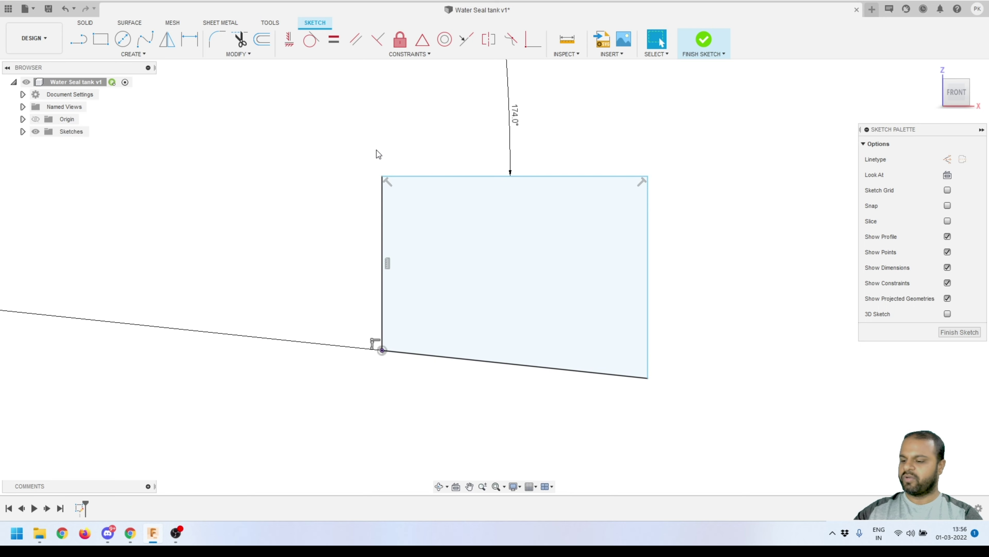
scroll(541, 343, down, 3)
scroll(497, 250, up, 2)
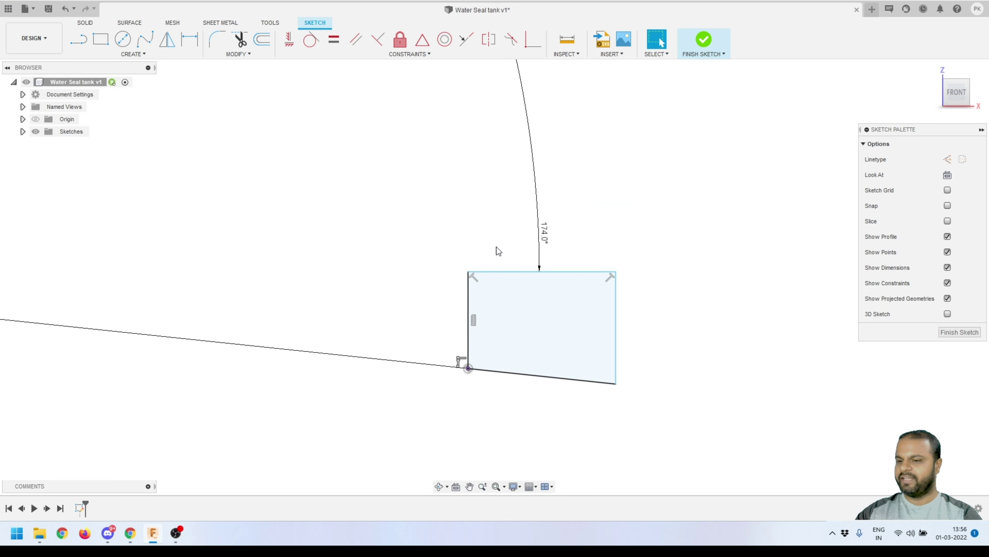
key(ctrl+z)
scroll(614, 364, up, 3)
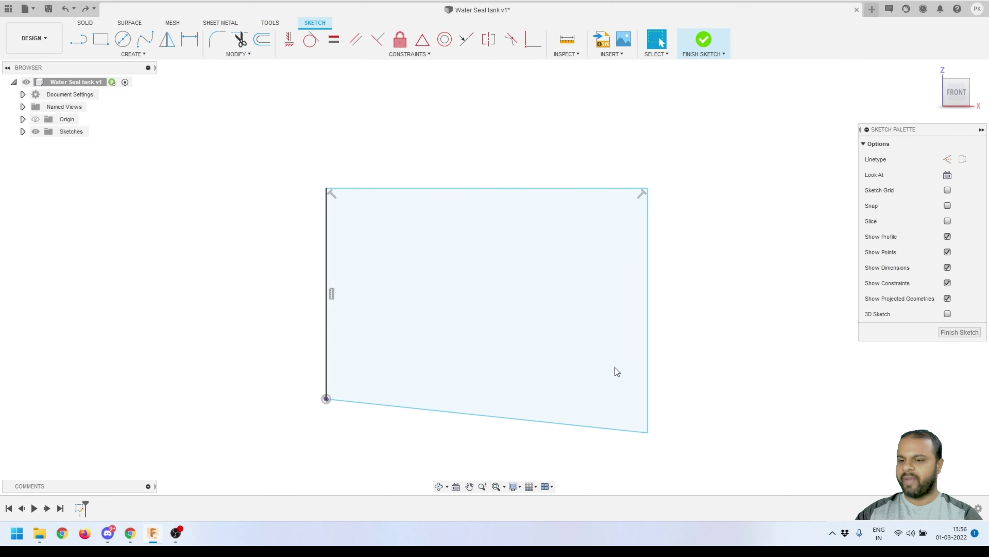
Dimension the profile's top edge to 1500 mm.
click(196, 45)
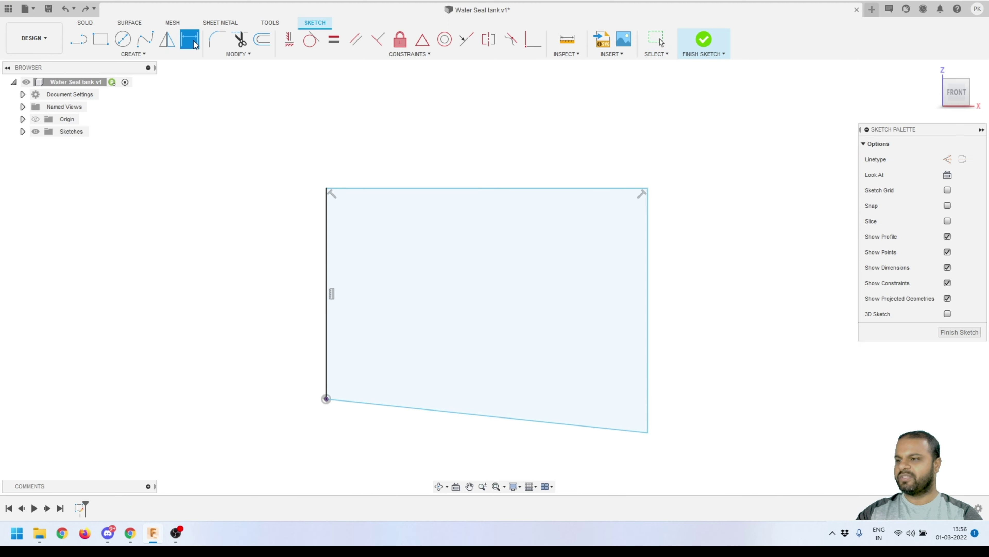
click(463, 168)
click(479, 143)
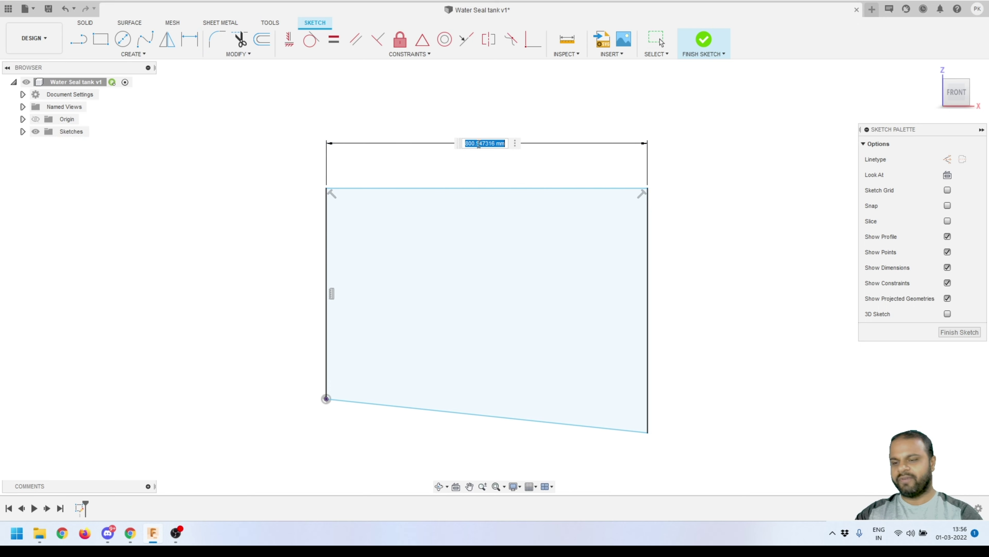
text(1500)
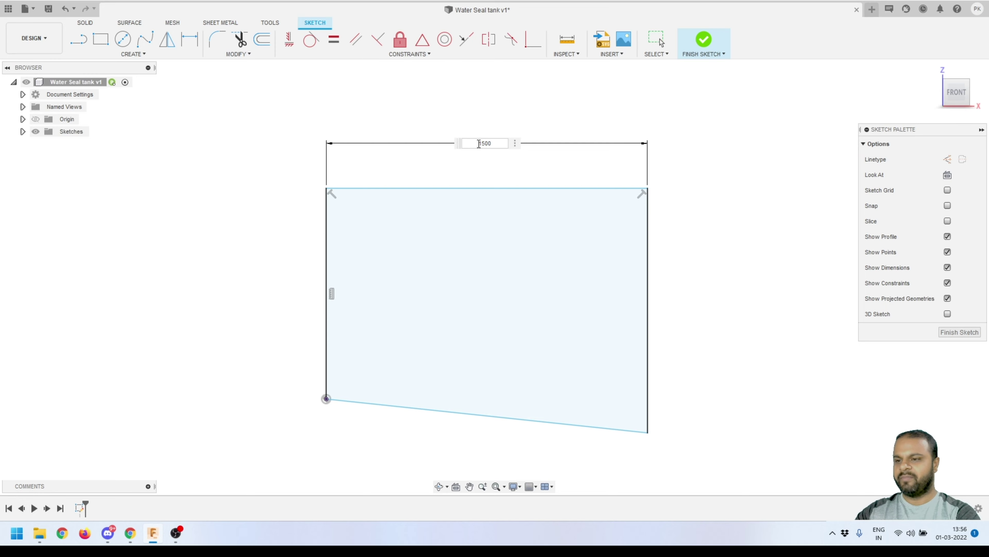
key(Return)
Dimension the profile's left vertical edge to 670 mm.
scroll(380, 193, down, 3)
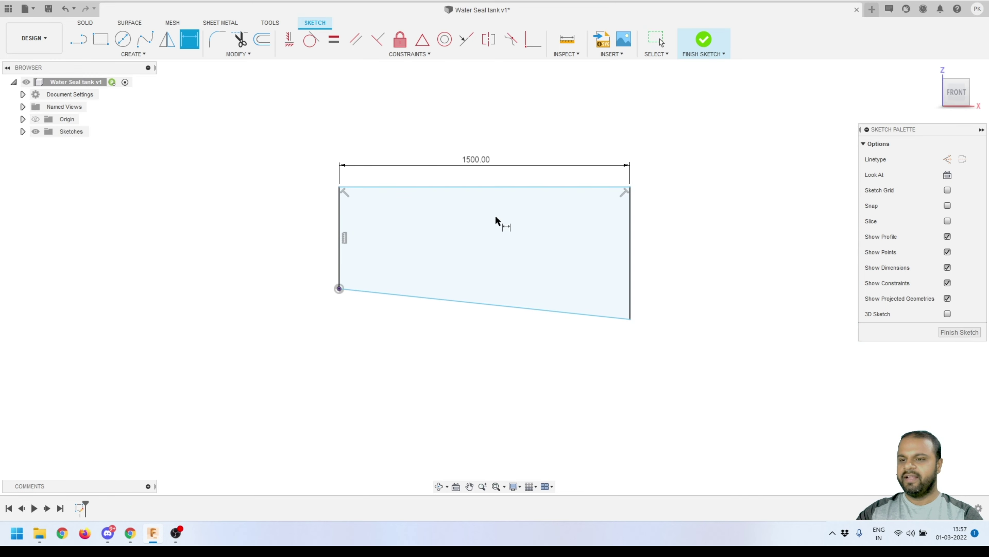
click(339, 229)
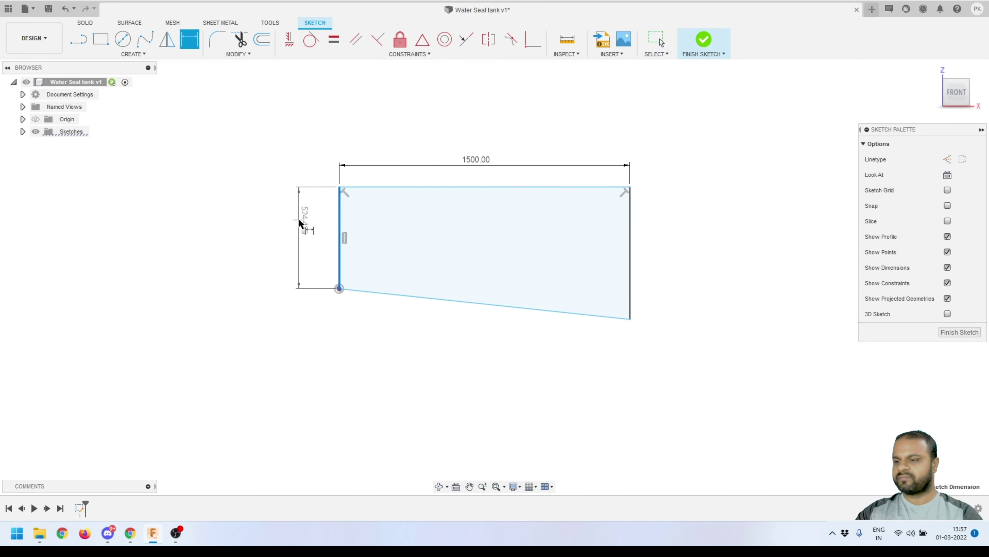
click(300, 222)
text(67)
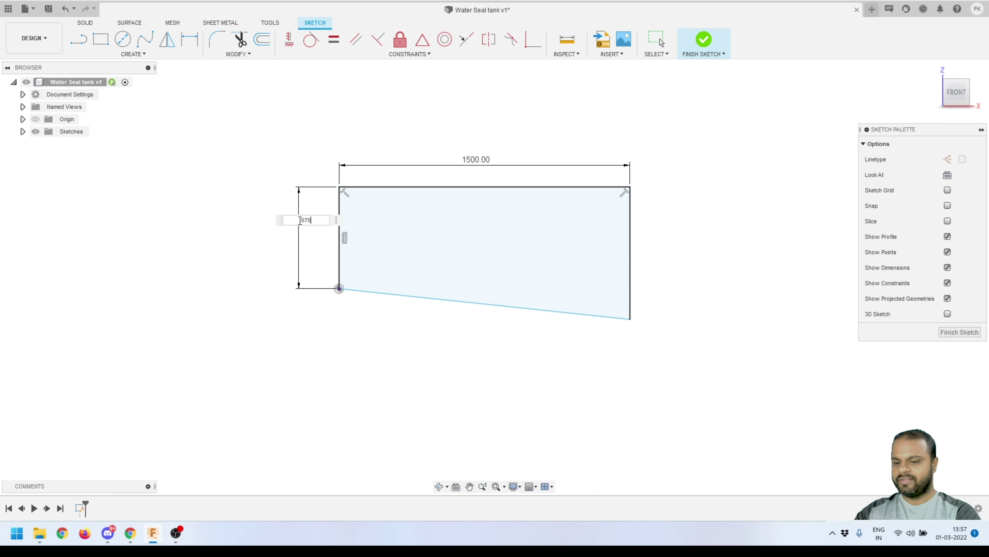
text(0)
key(Return)
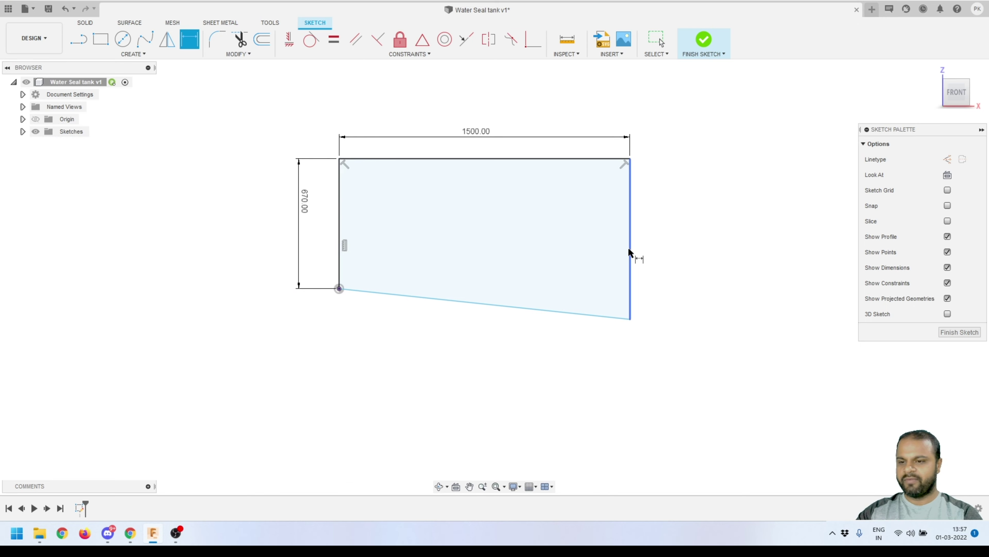
Dimension the profile's right vertical edge to 750 mm and end dimensioning.
click(630, 253)
click(677, 247)
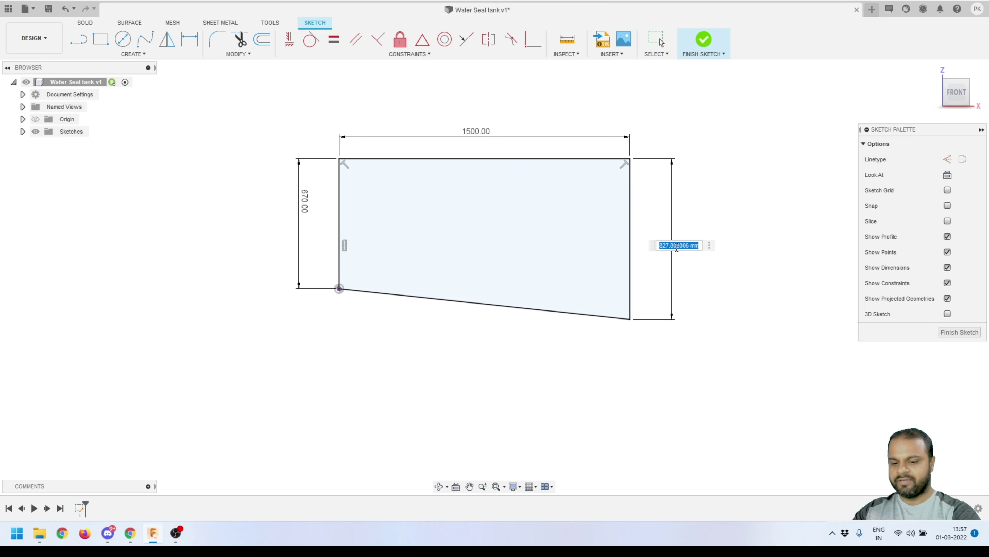
text(750)
key(Return)
key(Escape)
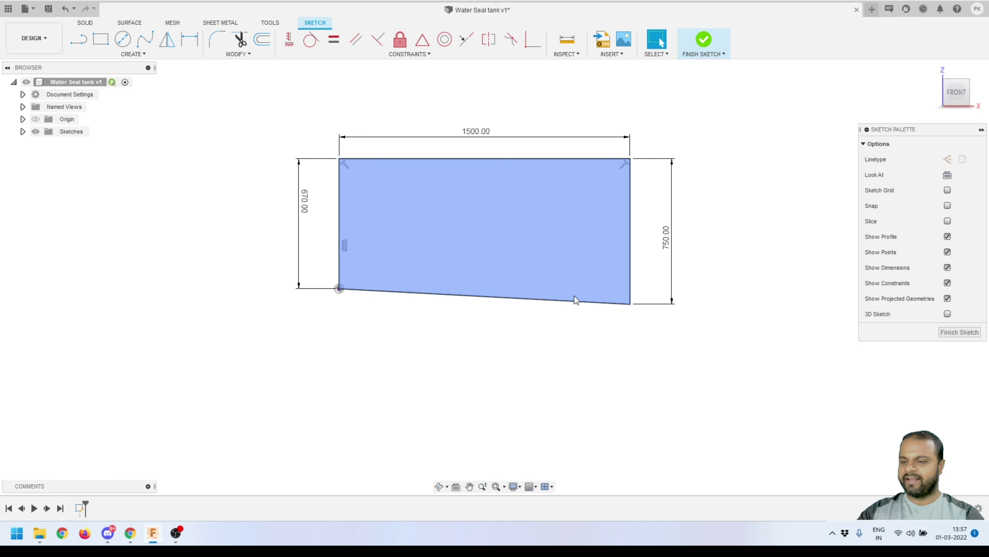
click(340, 289)
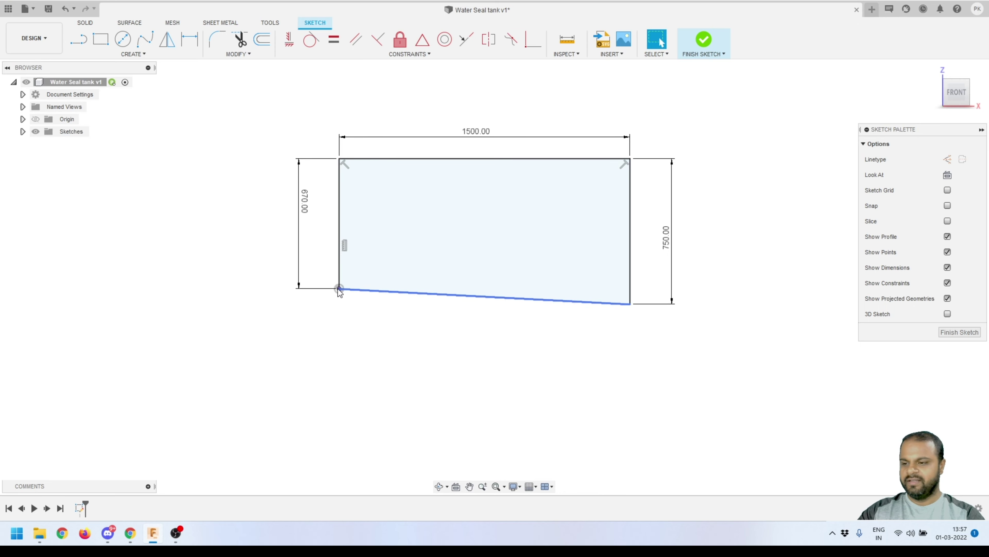
click(679, 307)
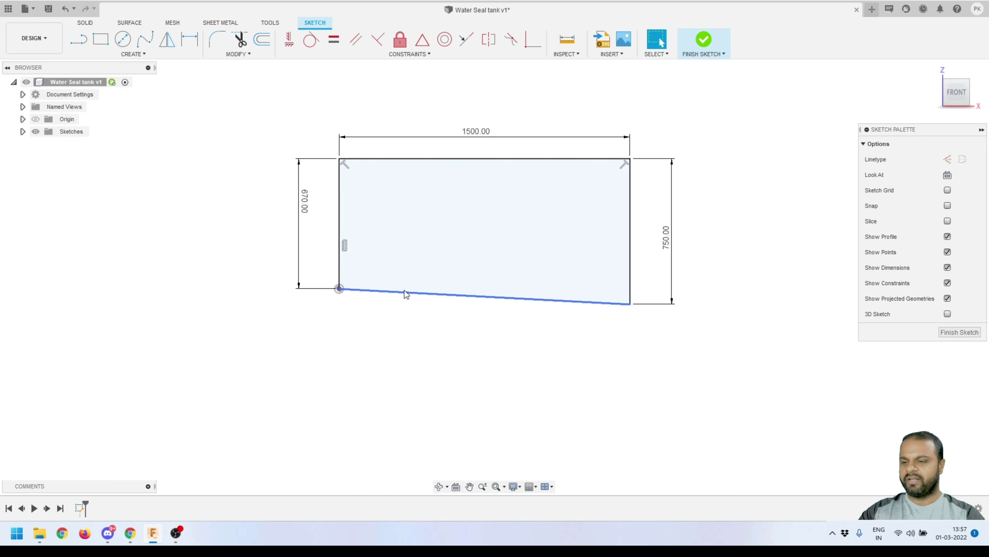
click(421, 273)
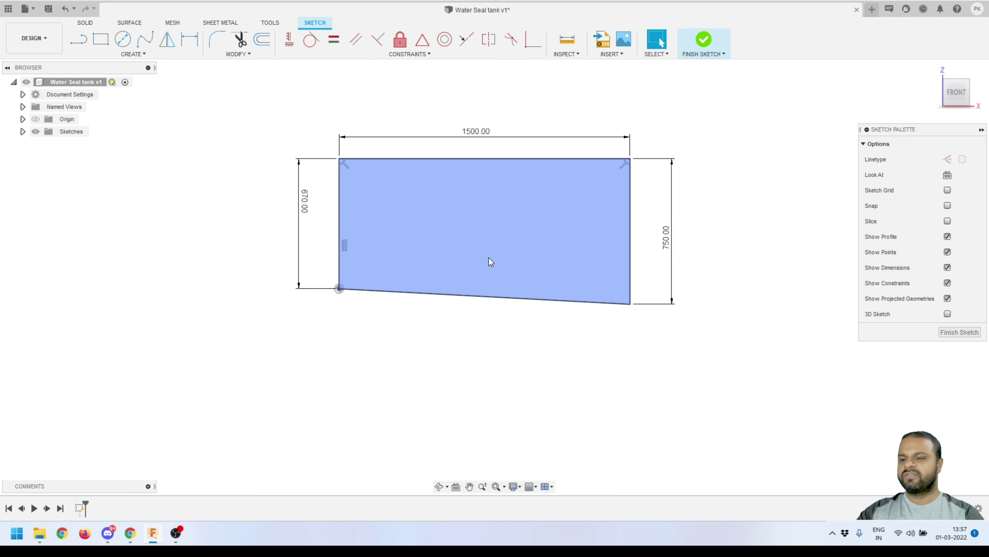
Finish the dimensioned tank side-profile sketch and return to solid modelling.
scroll(477, 244, down, 2)
scroll(574, 138, up, 2)
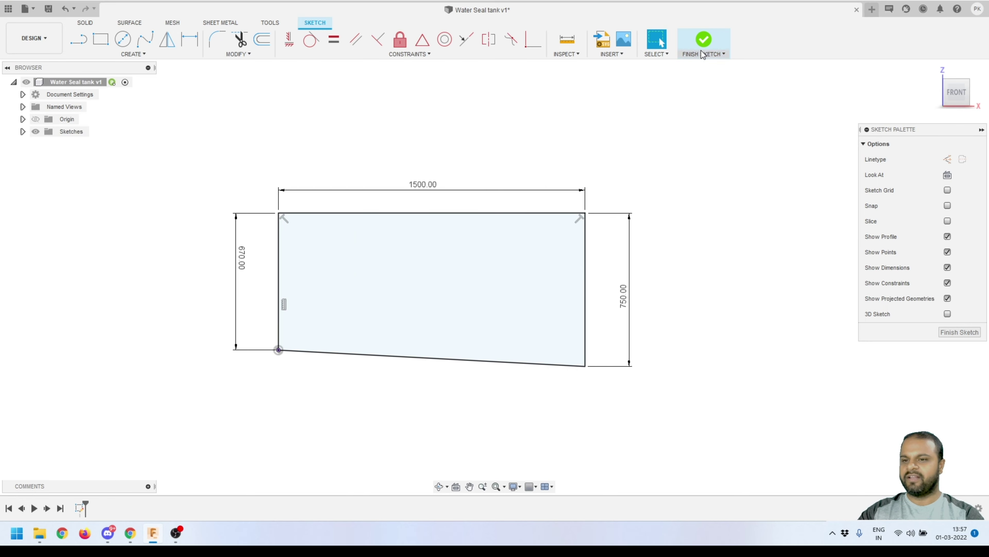
click(705, 41)
scroll(536, 249, down, 2)
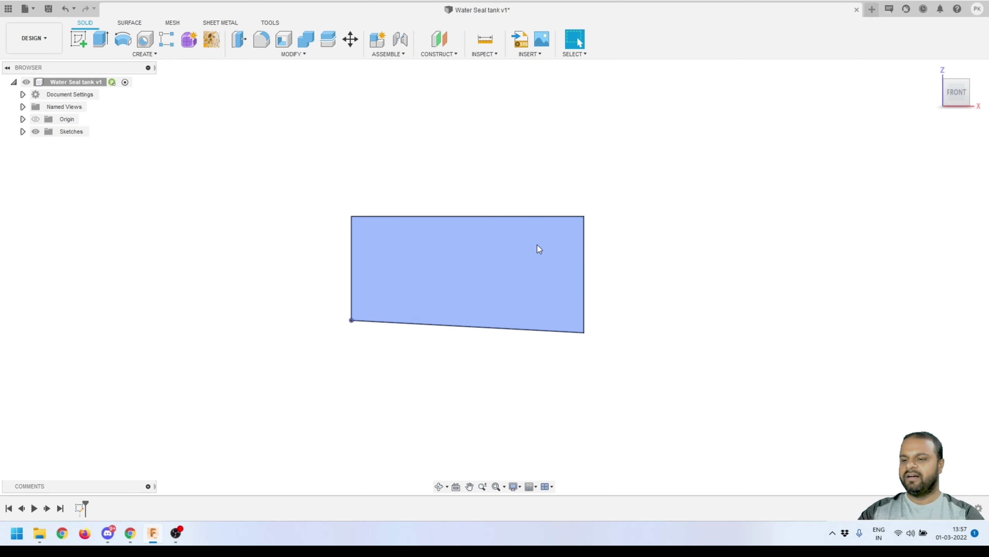
Extrude the tank profile symmetrically as a new body, with a distance of 375 mm to each side.
click(438, 486)
mouse_move(448, 309)
mouse_down()
mouse_move(457, 281)
mouse_move(446, 295)
mouse_move(453, 308)
mouse_up()
key(Escape)
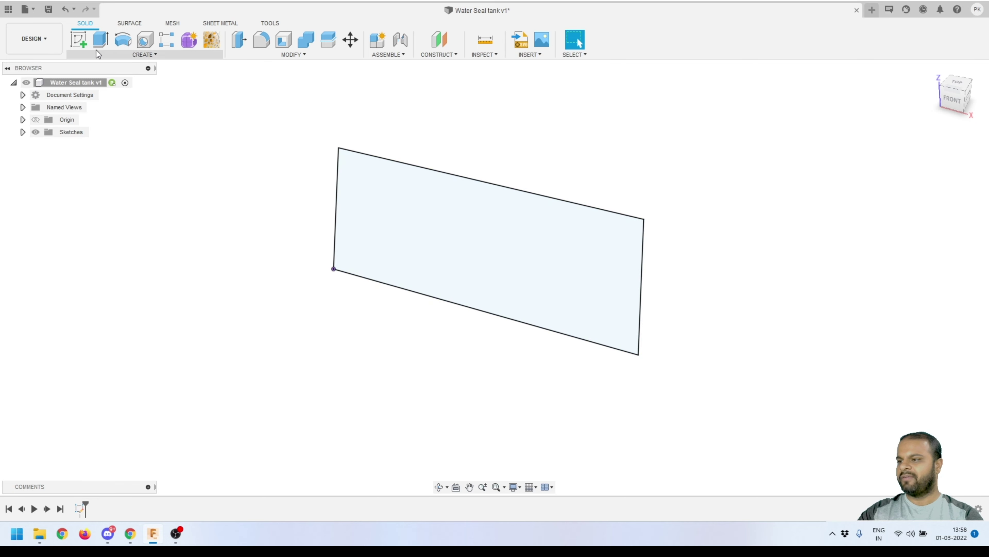
click(99, 41)
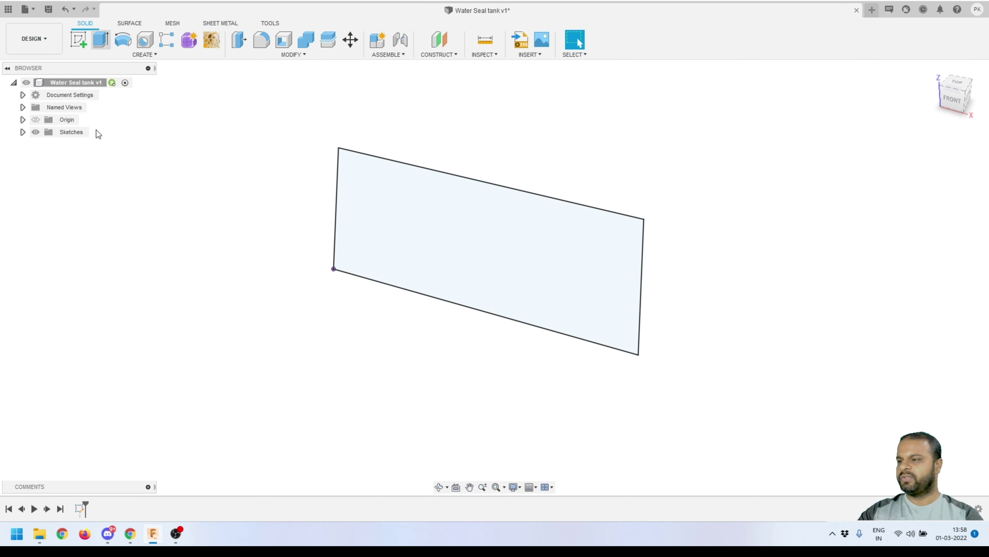
click(434, 234)
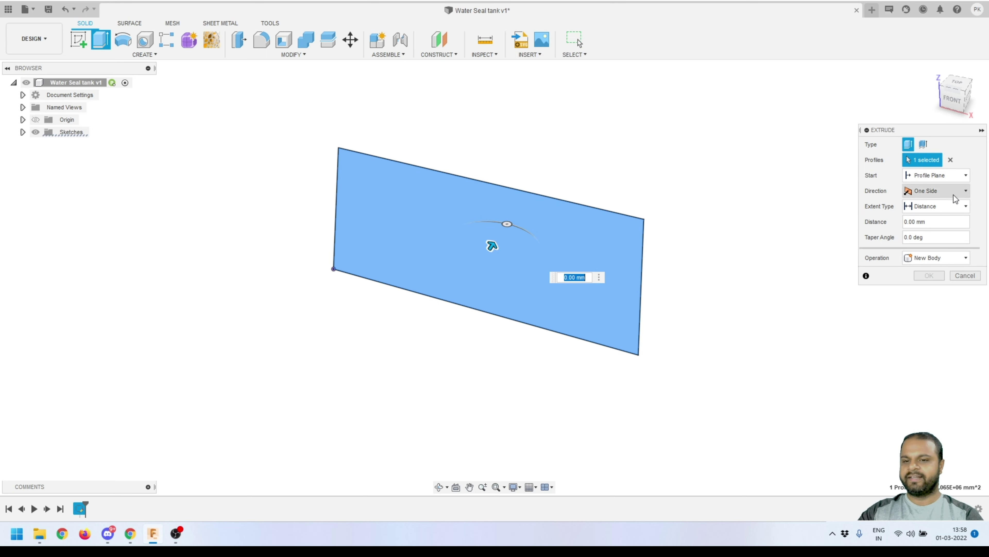
click(942, 195)
click(929, 225)
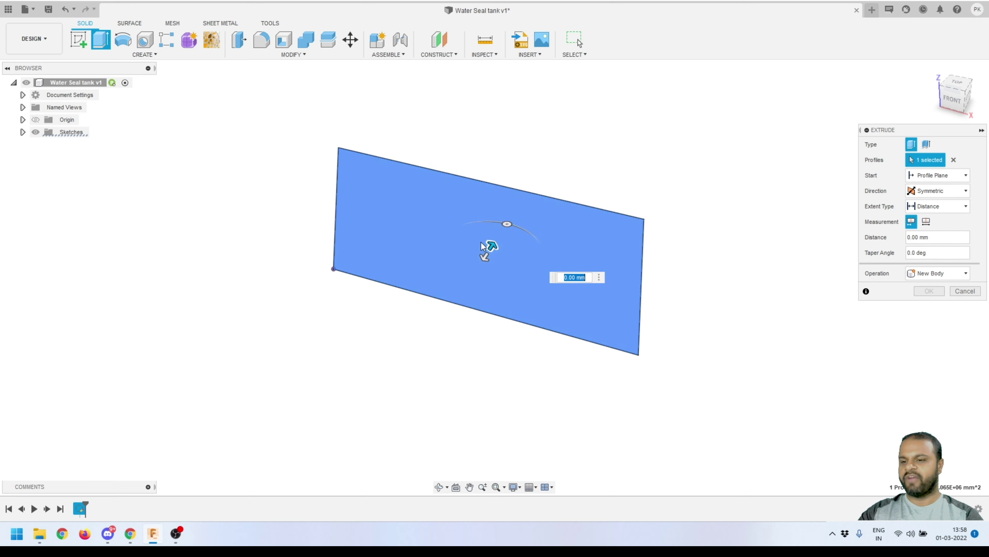
click(922, 238)
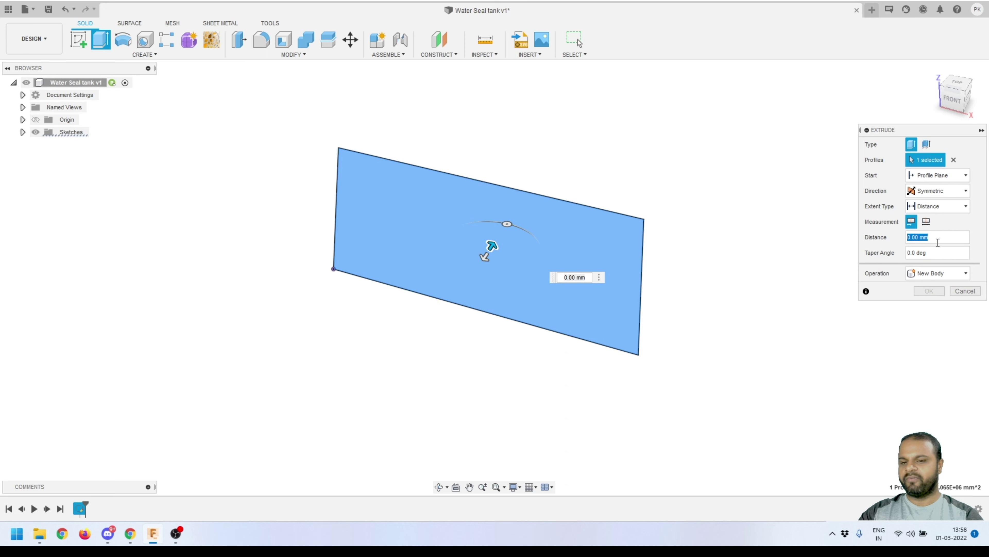
text(3)
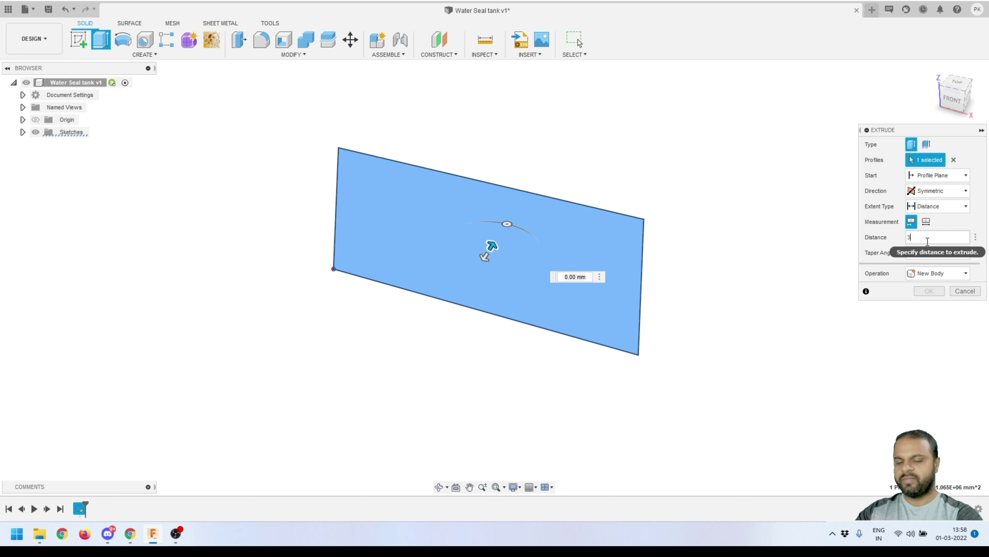
text(75)
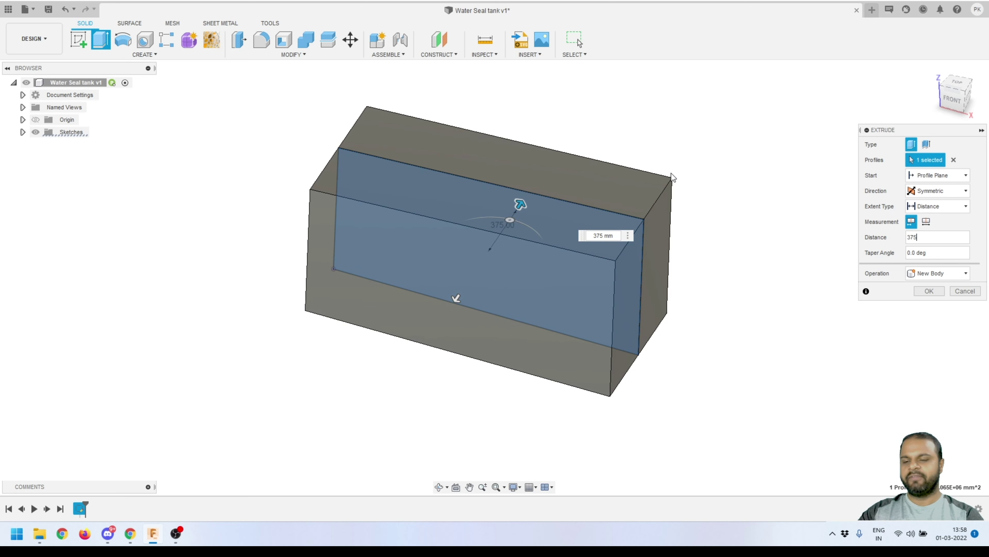
click(927, 292)
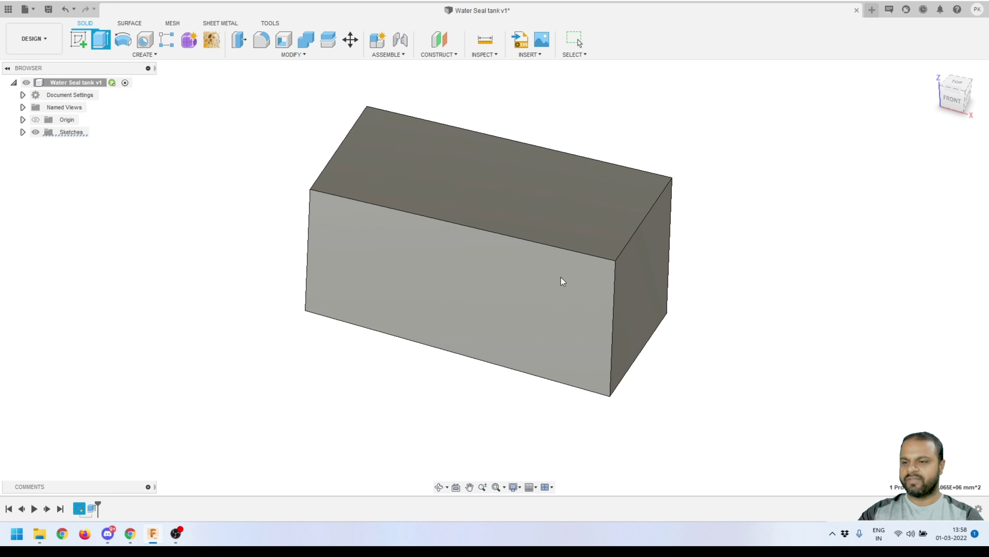
Shell the whole tank body with a 5 mm inside thickness, leaving every face closed.
scroll(518, 318, up, 2)
scroll(519, 324, down, 2)
shift+middle_drag(501, 327, 592, 209)
scroll(623, 333, down, 2)
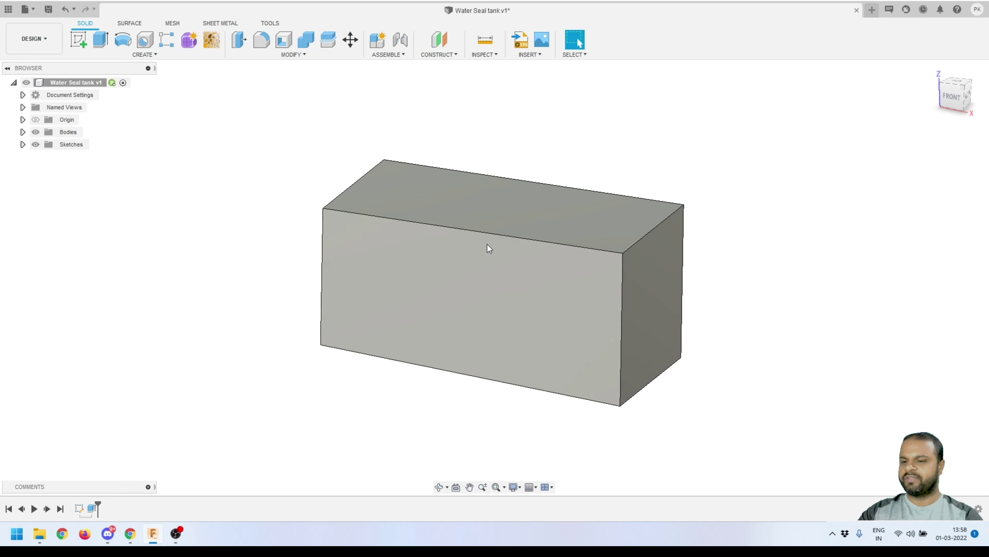
scroll(488, 248, up, 2)
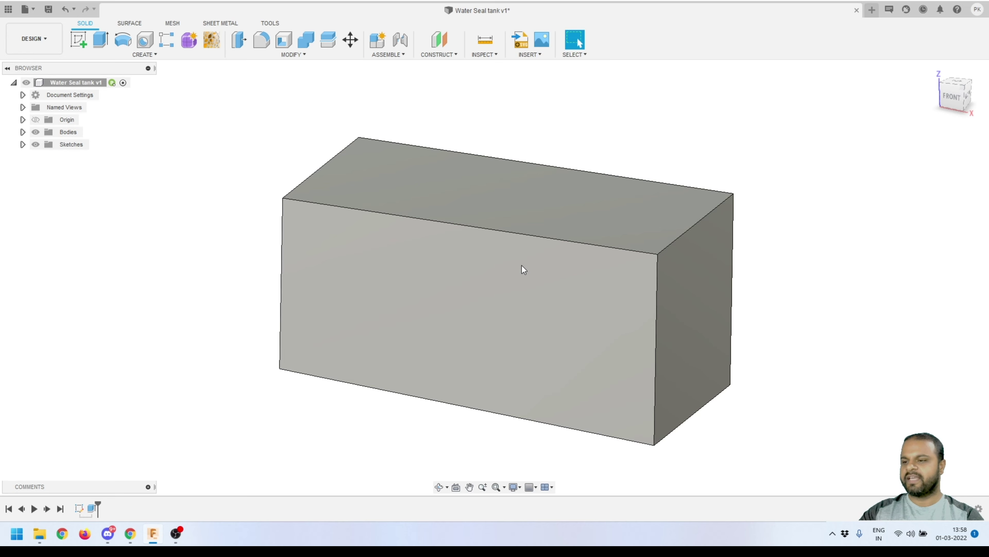
scroll(524, 264, down, 2)
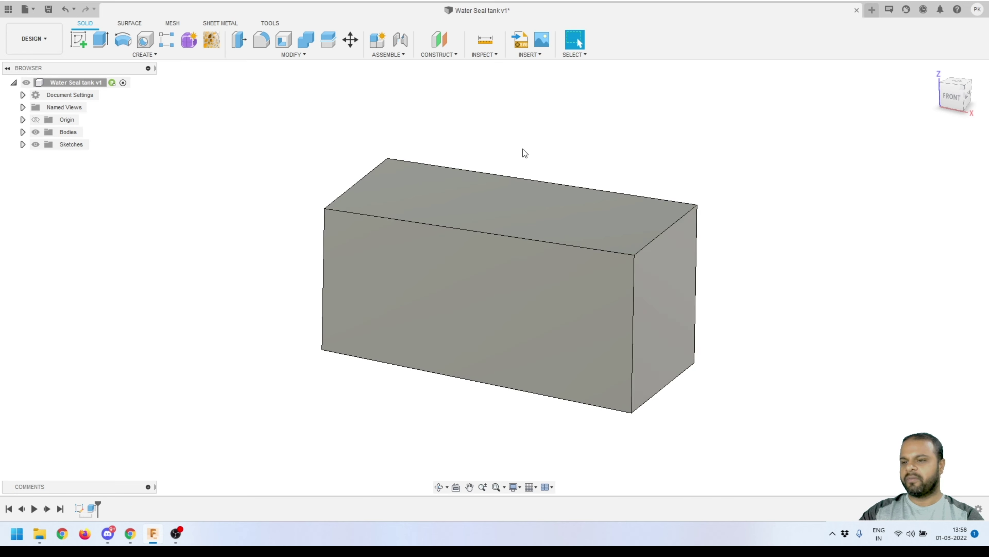
click(286, 41)
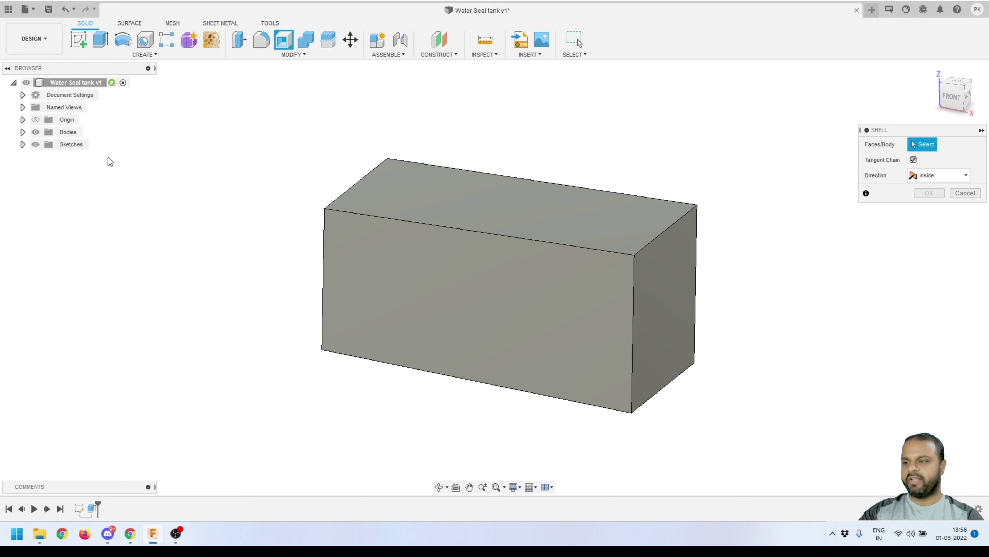
click(23, 132)
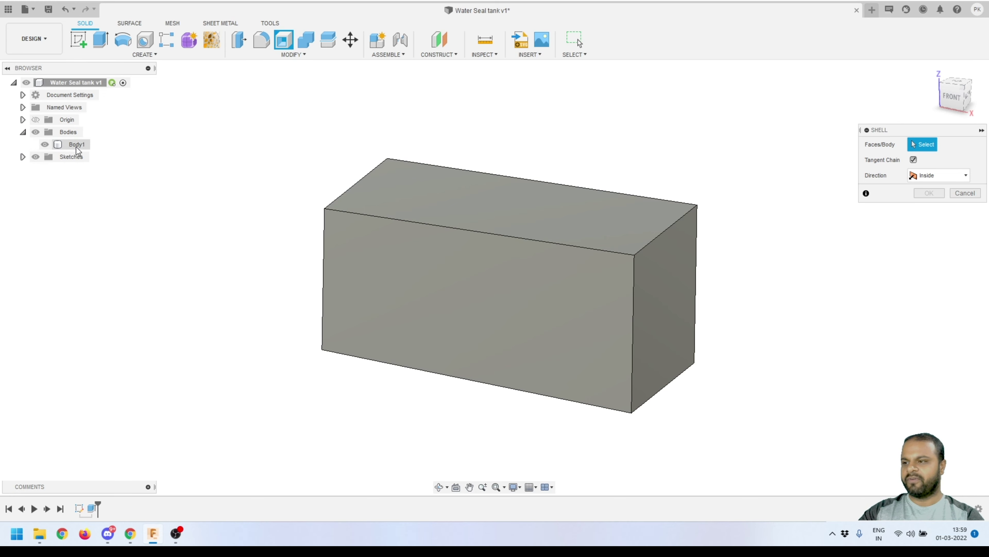
click(83, 147)
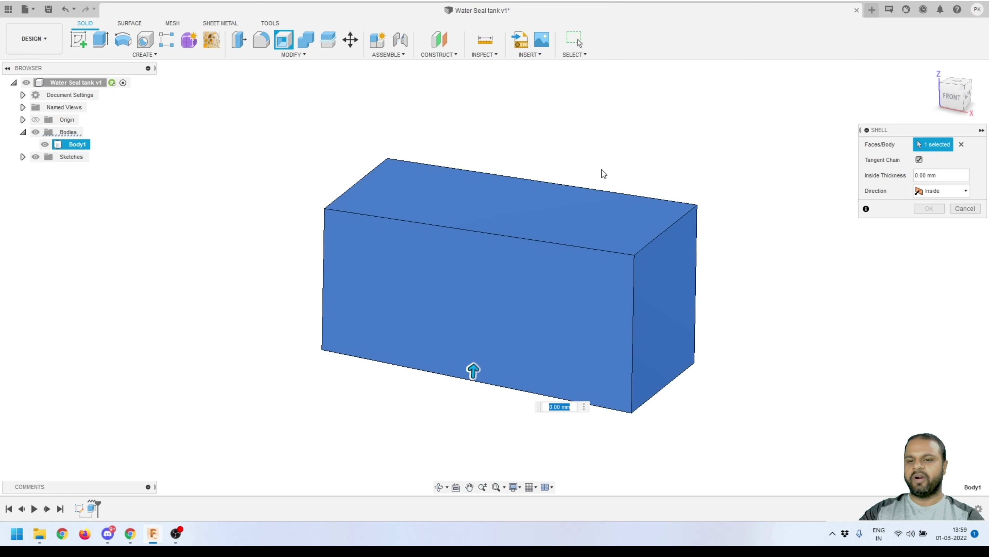
double_click(933, 175)
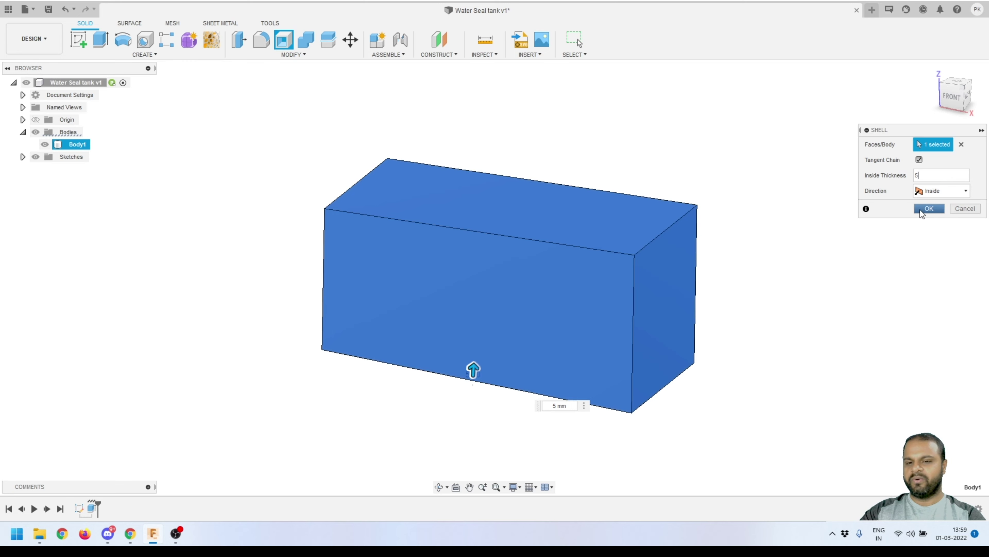
click(927, 210)
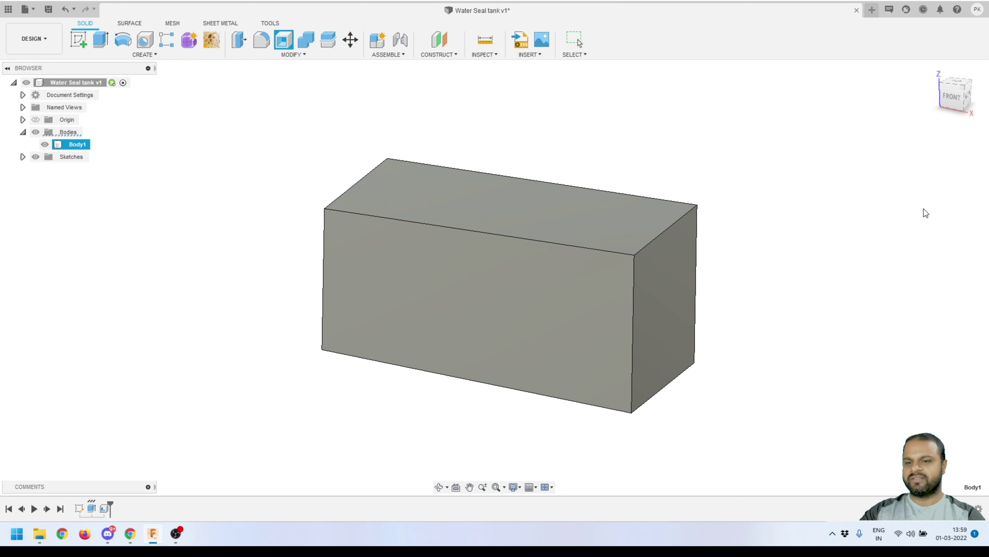
Inspect the hollow interior with a section analysis about 177 mm inward from the tank's taller end face, then cancel the analysis.
click(437, 487)
drag(449, 343, 483, 322)
scroll(492, 299, down, 3)
key(Escape)
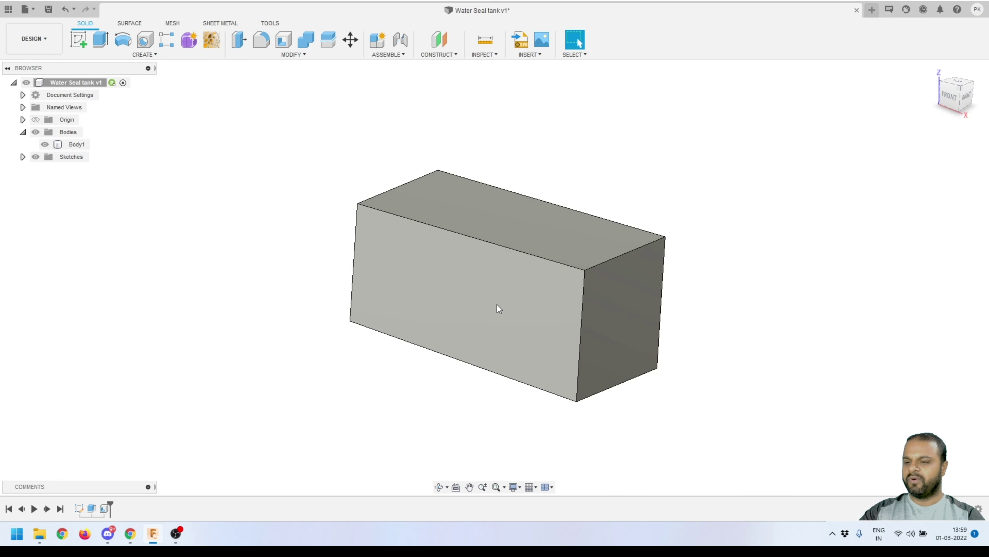
scroll(495, 302, up, 2)
click(482, 57)
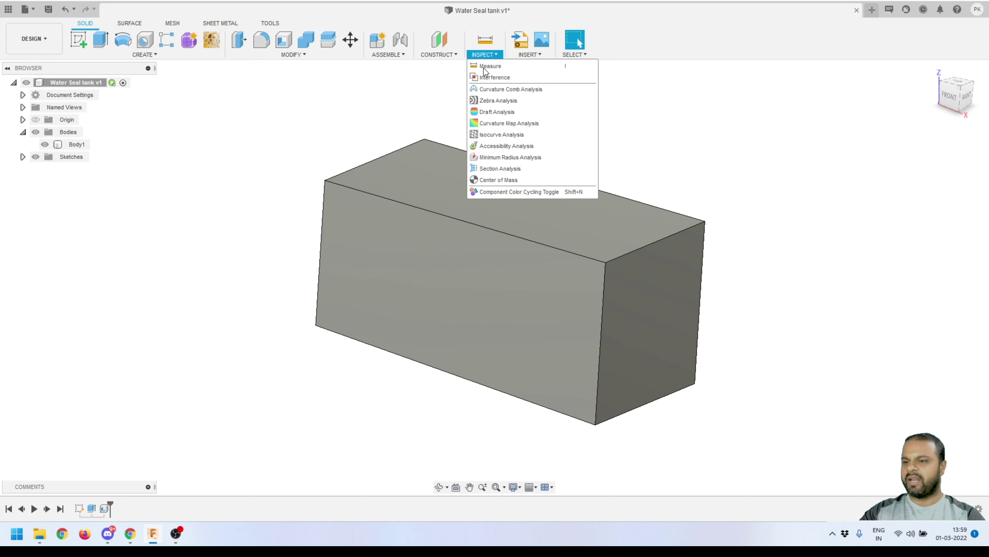
click(504, 171)
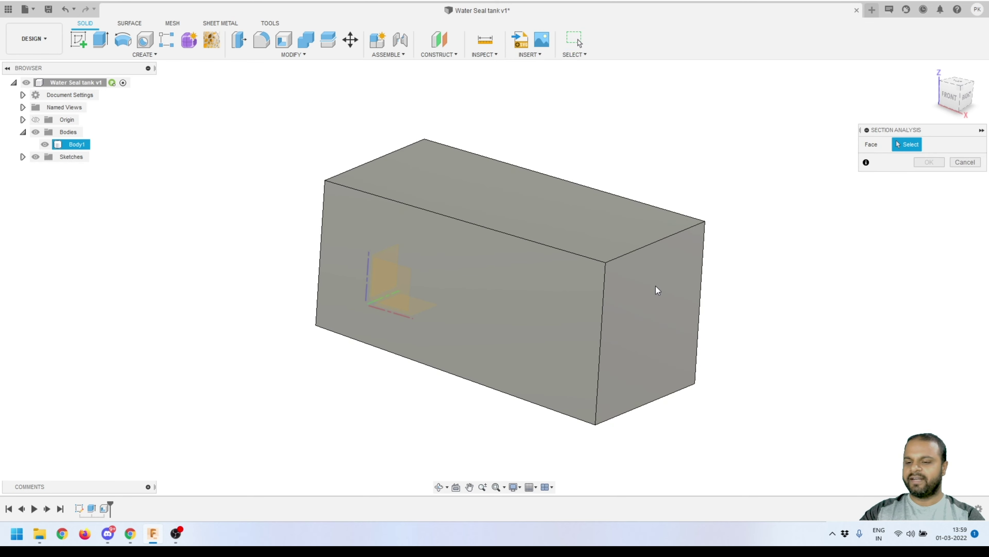
click(693, 334)
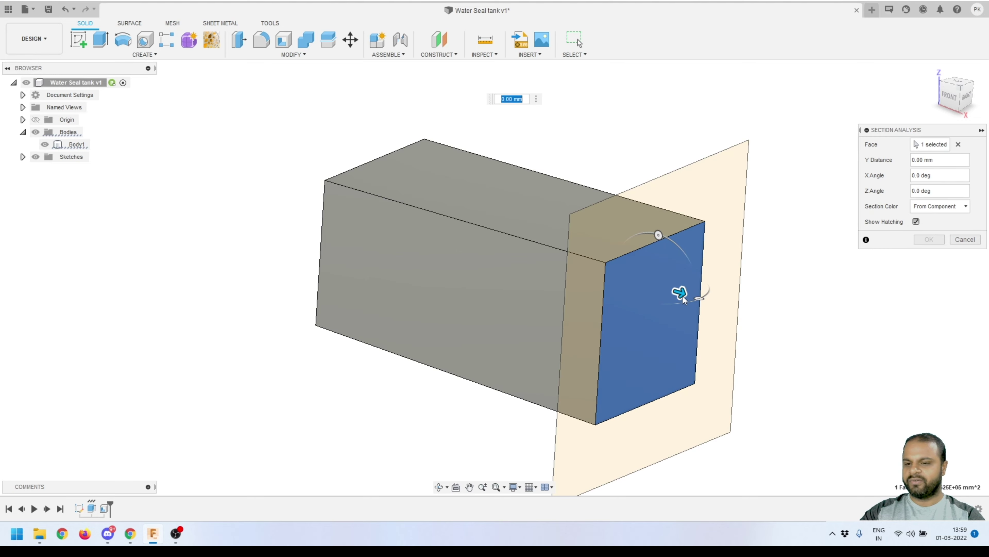
mouse_move(678, 295)
mouse_down()
mouse_move(653, 282)
mouse_move(665, 281)
mouse_move(668, 309)
mouse_up()
scroll(659, 345, up, 5)
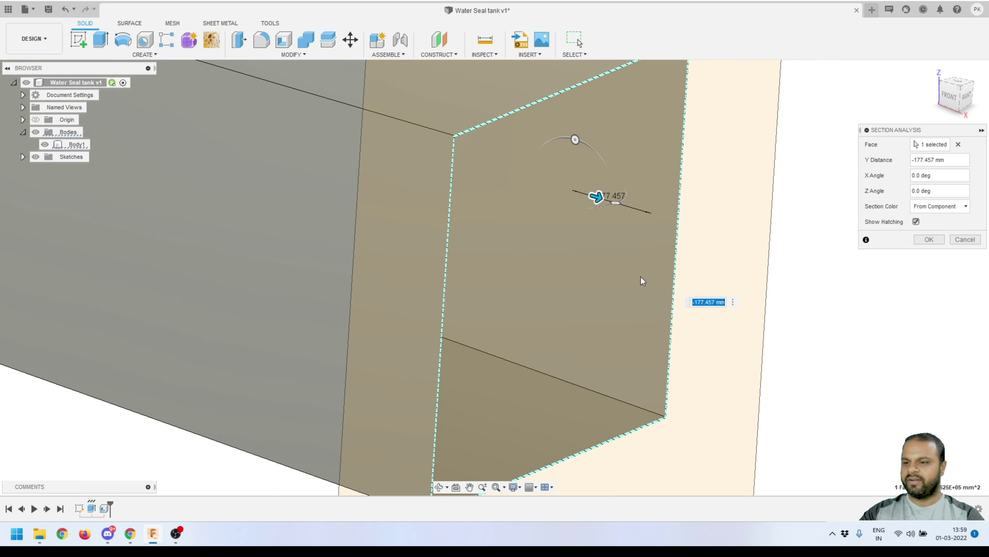
scroll(645, 297, down, 3)
shift+middle_drag(647, 306, 558, 315)
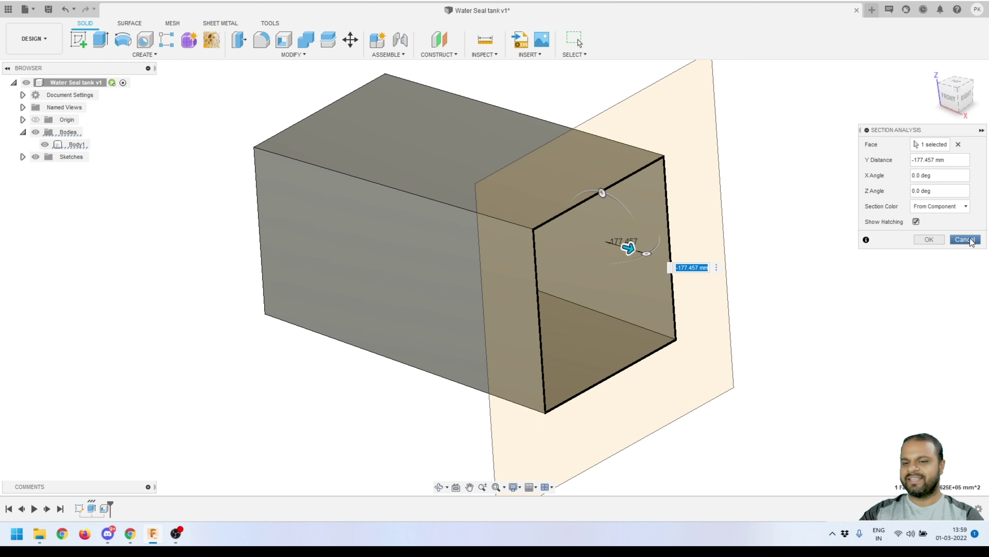
click(964, 240)
Show the origin planes and hide the tank body.
shift+middle_drag(615, 288, 482, 291)
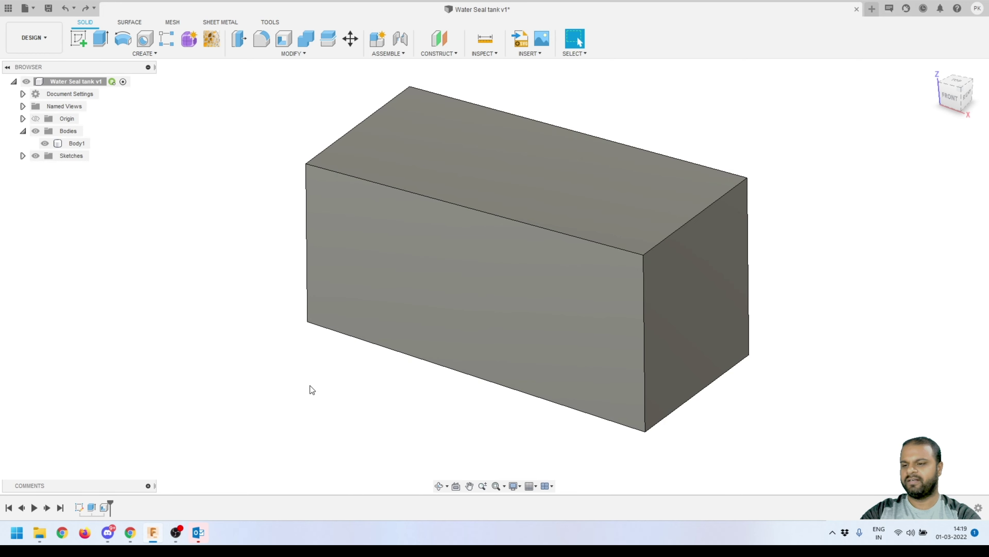
scroll(515, 286, down, 2)
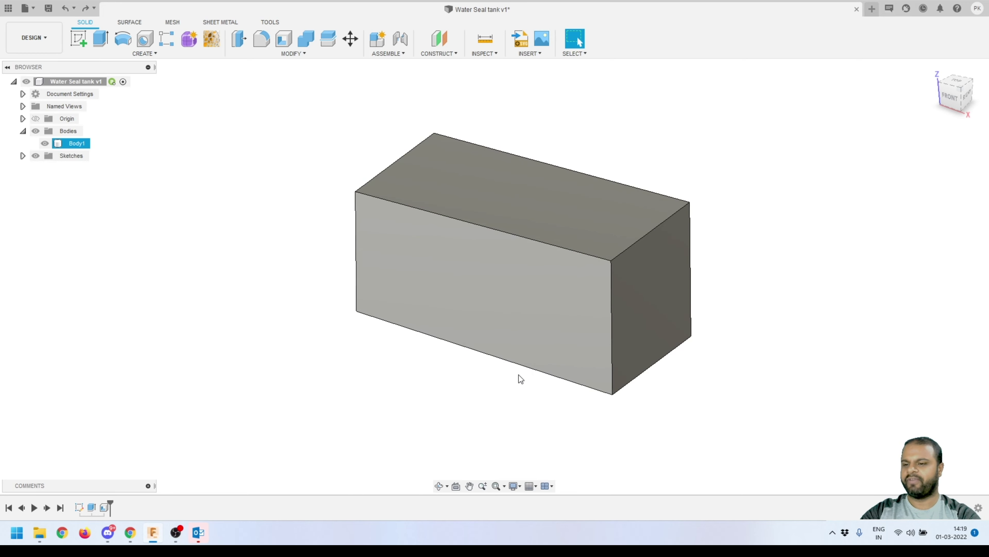
scroll(478, 345, up, 4)
shift+middle_drag(451, 350, 451, 343)
scroll(373, 356, down, 2)
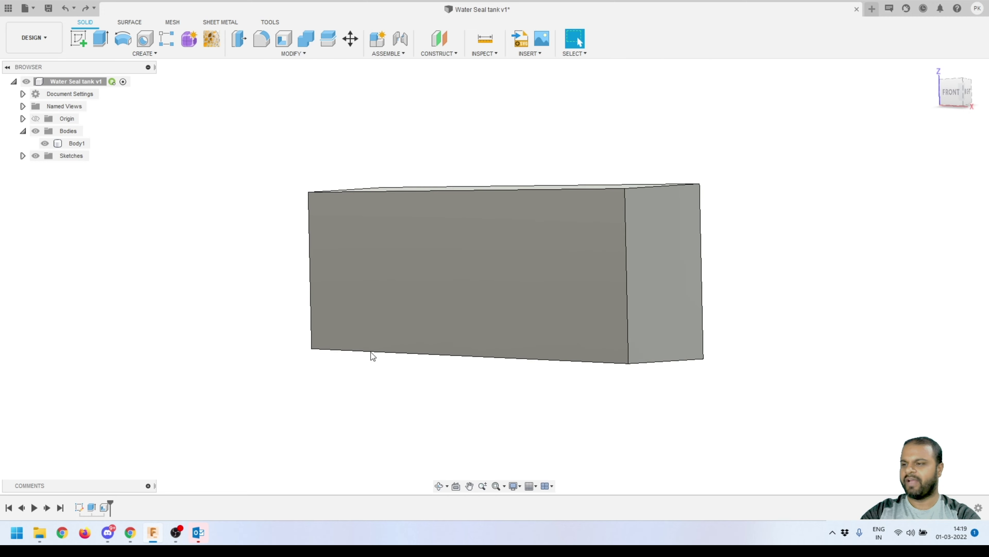
click(35, 119)
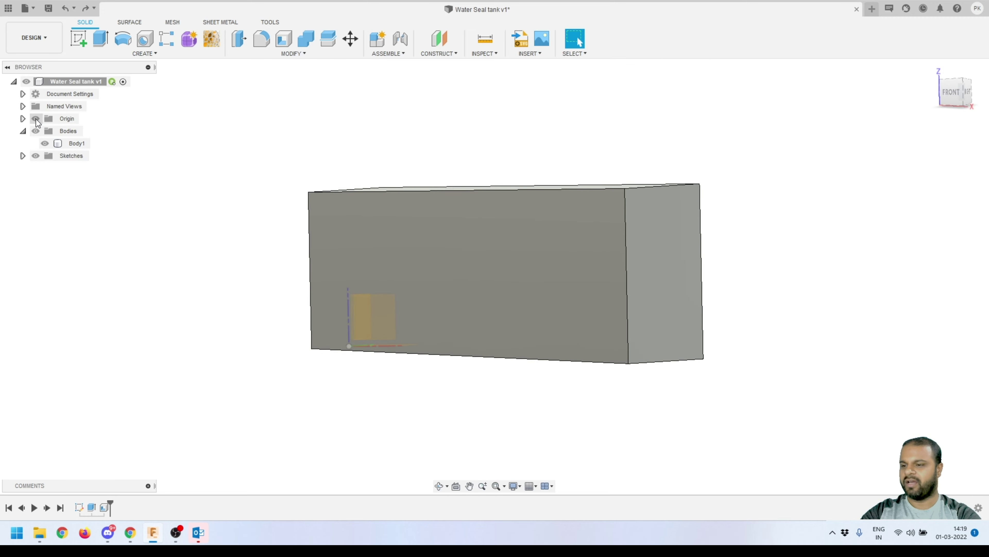
click(317, 322)
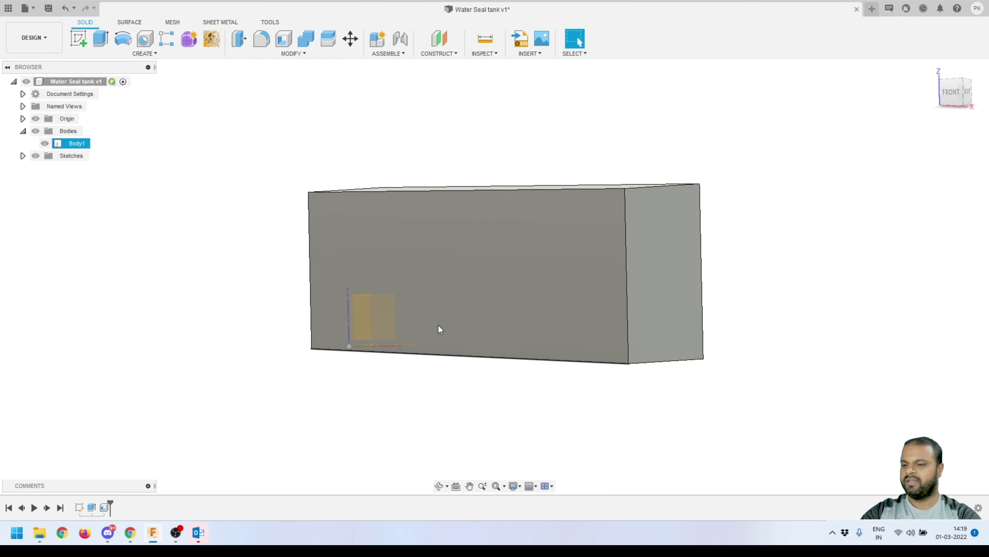
shift+middle_drag(439, 329, 426, 336)
key(Escape)
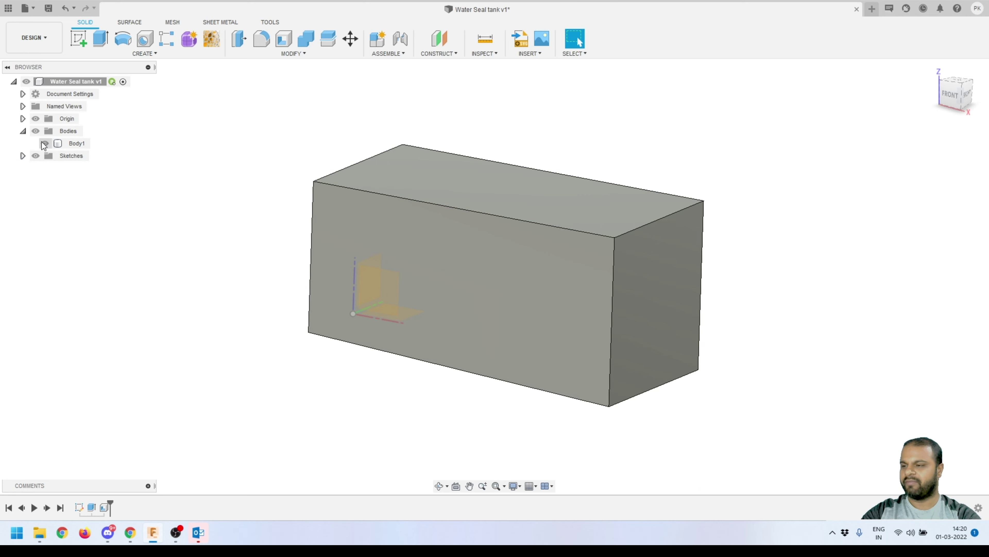
click(45, 143)
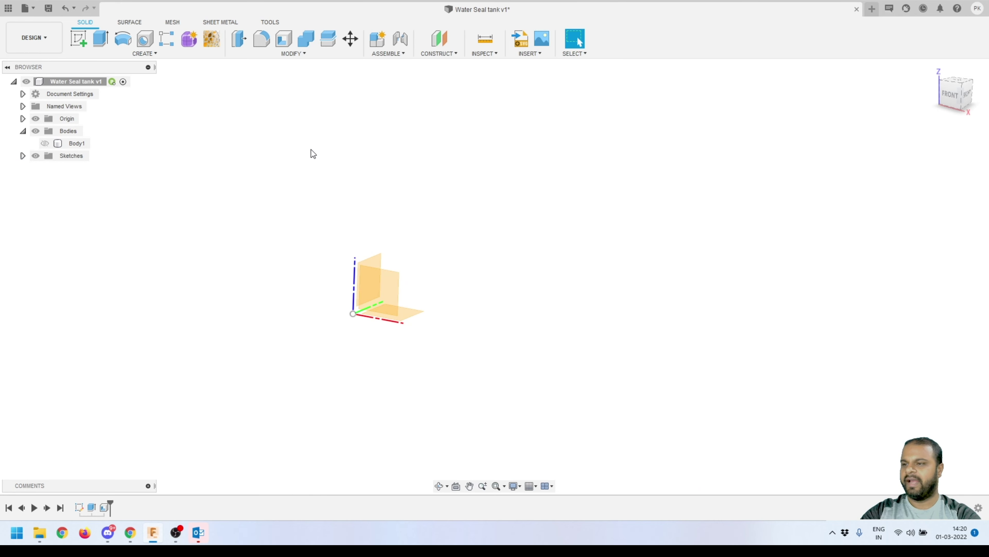
Create an offset construction plane from the XY origin plane at a distance of -230 mm.
click(439, 54)
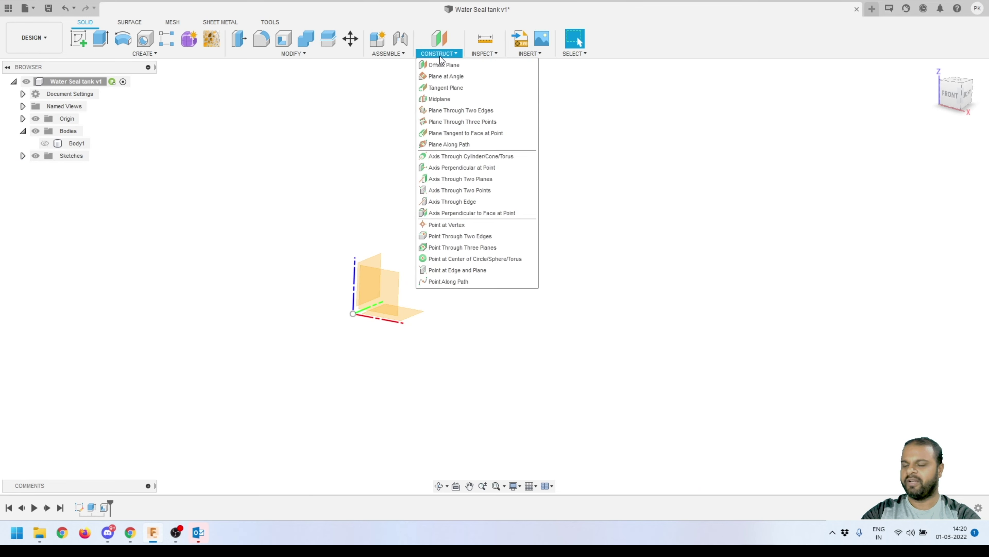
click(467, 66)
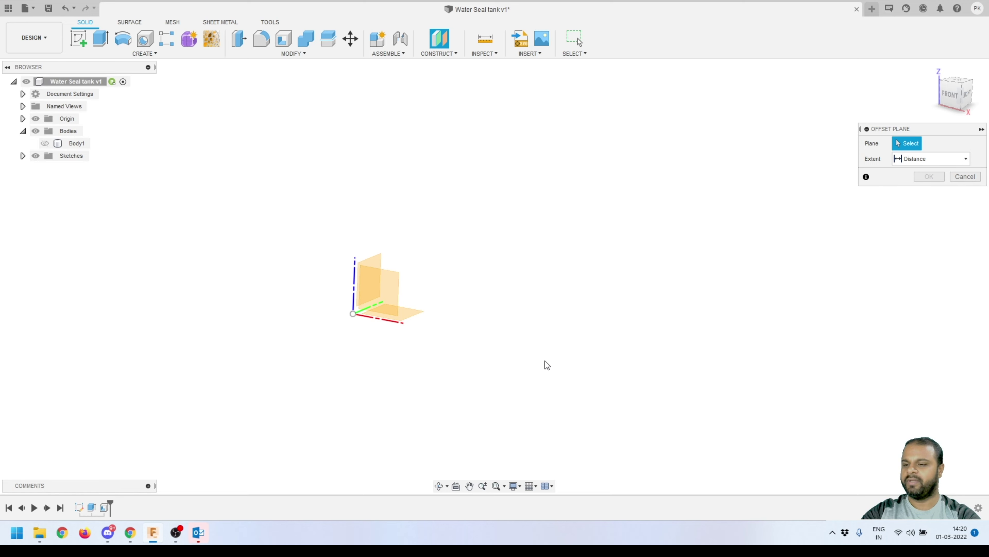
click(414, 316)
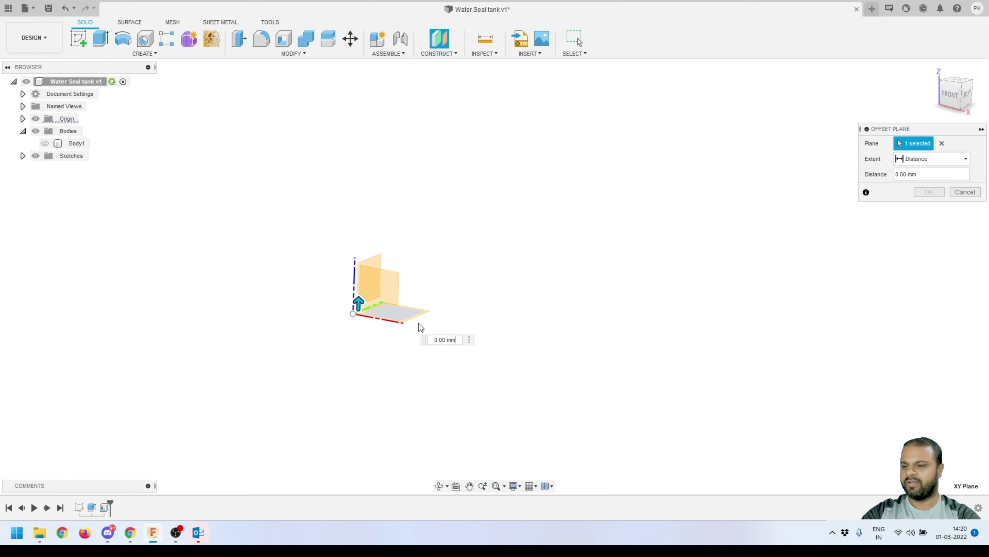
drag(368, 304, 358, 371)
key(BackSpace)
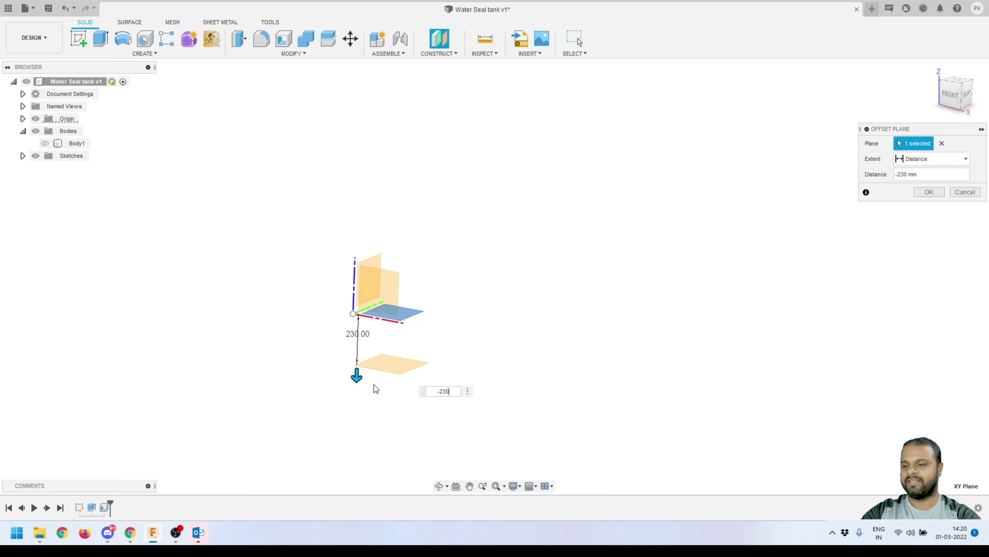
click(922, 193)
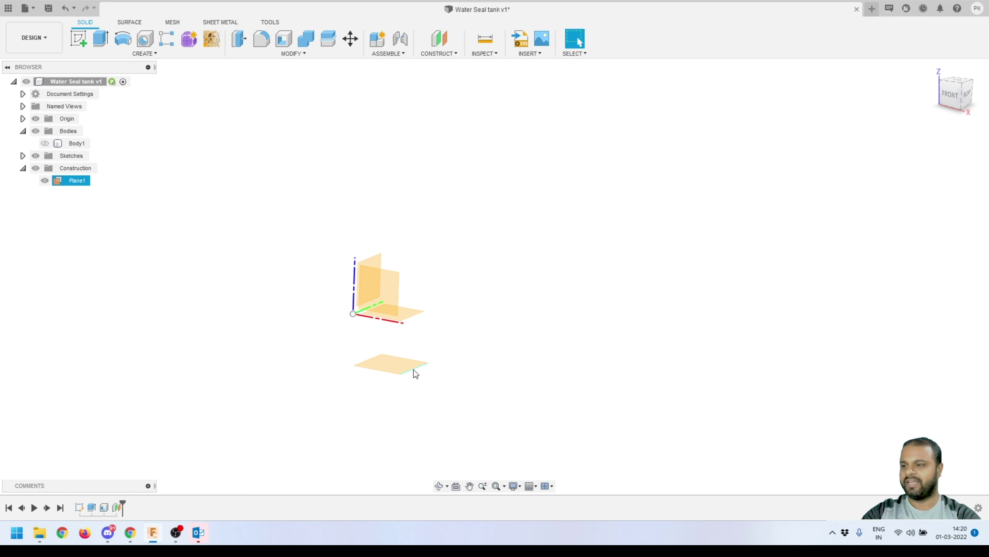
Show the tank body again and hide the origin planes, viewing the model from the top.
click(45, 144)
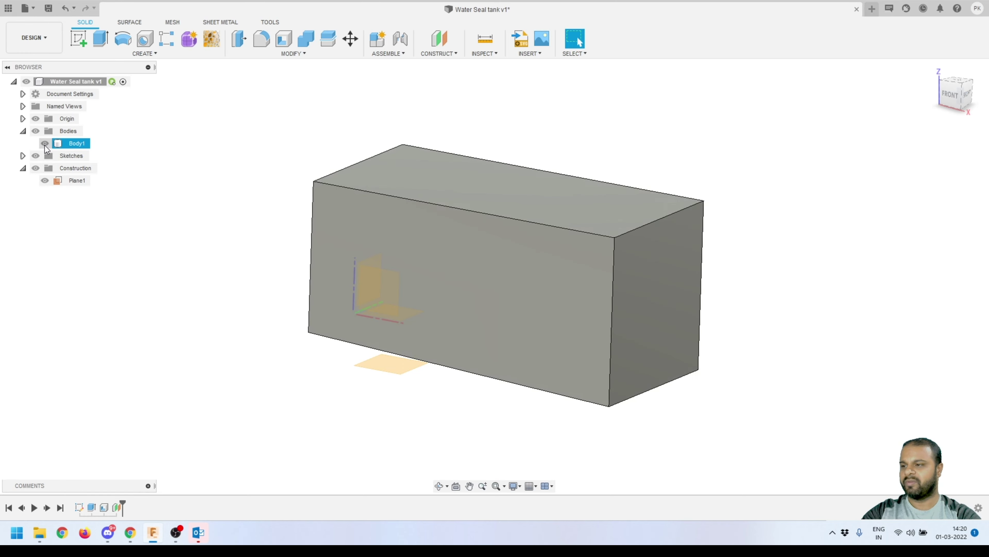
click(957, 83)
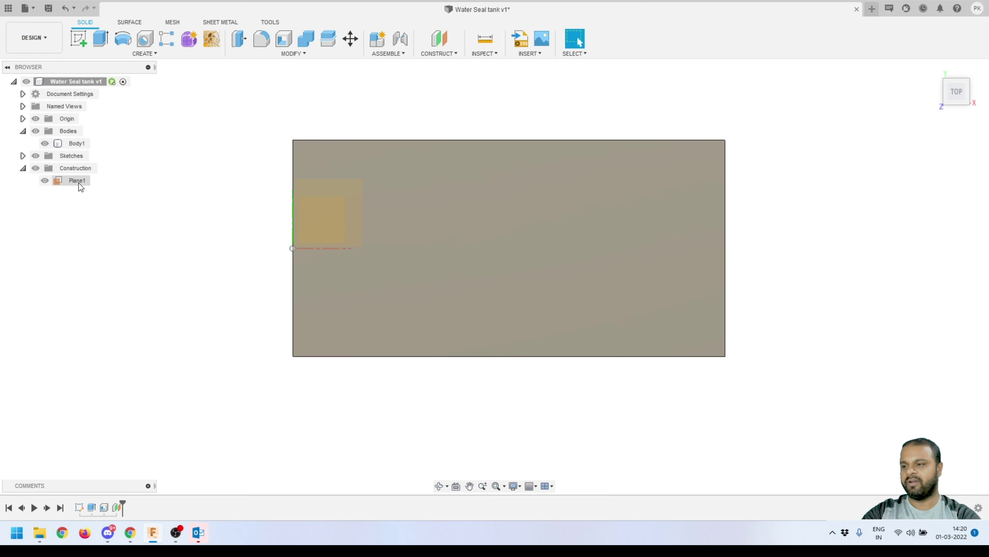
click(39, 118)
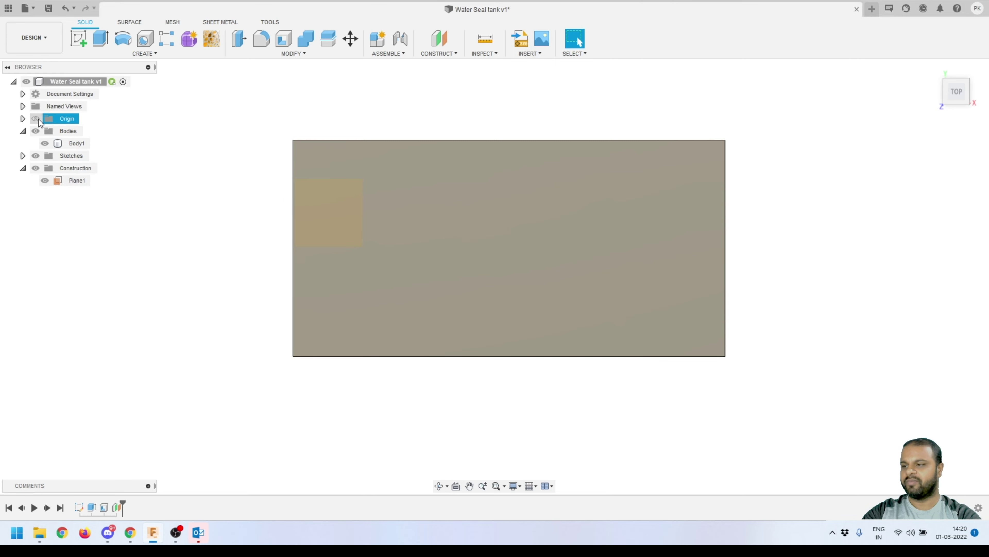
Start a new sketch on the offset construction plane below the tank.
click(79, 182)
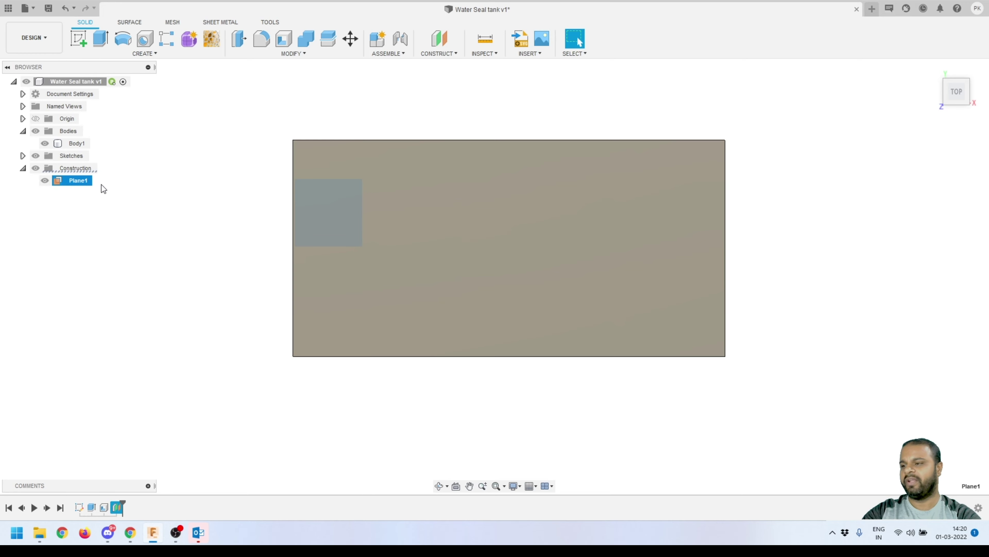
click(206, 250)
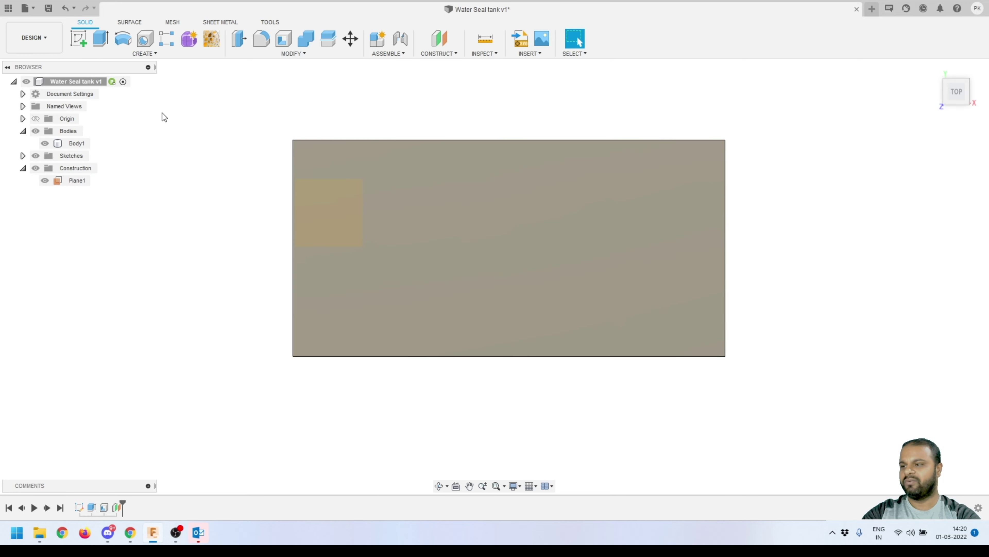
click(144, 57)
click(202, 192)
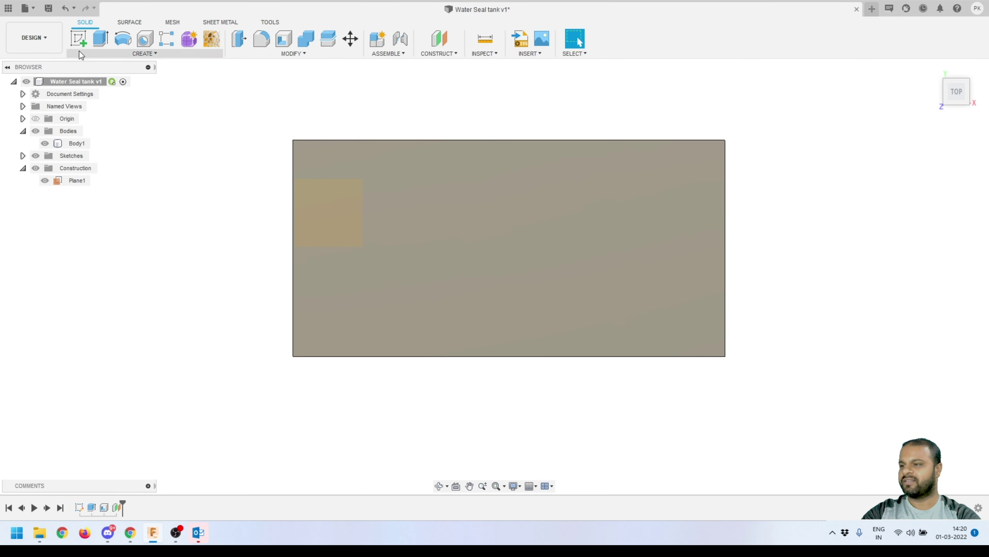
click(79, 39)
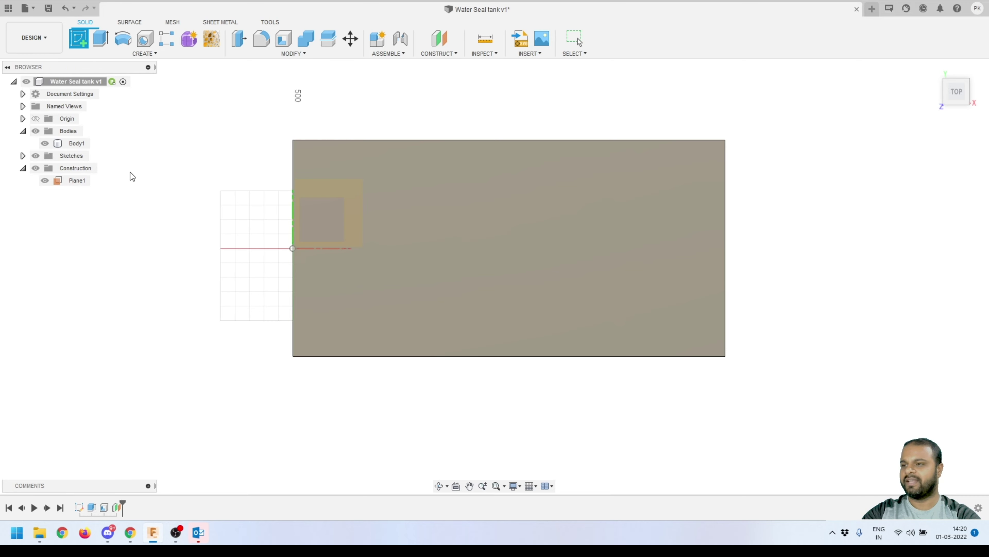
click(71, 181)
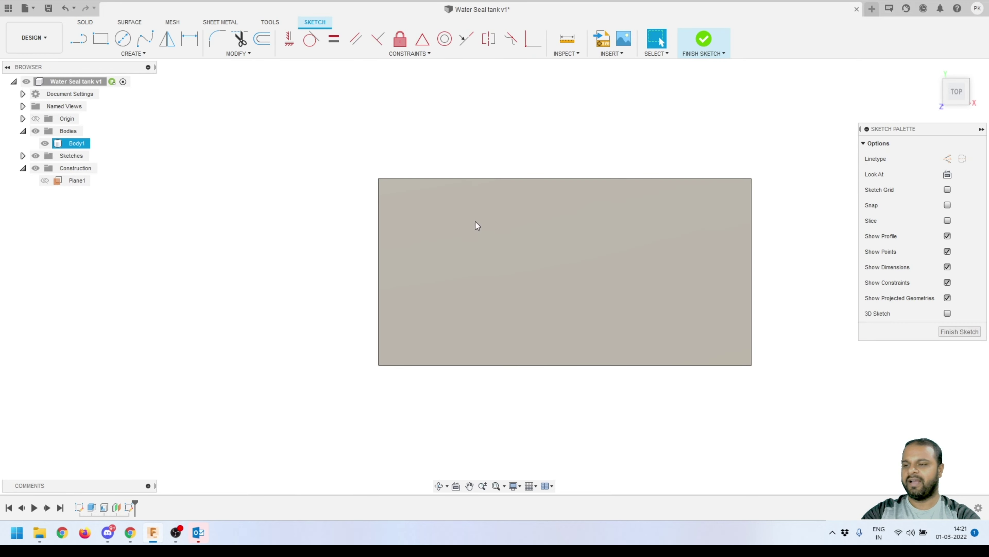
click(761, 346)
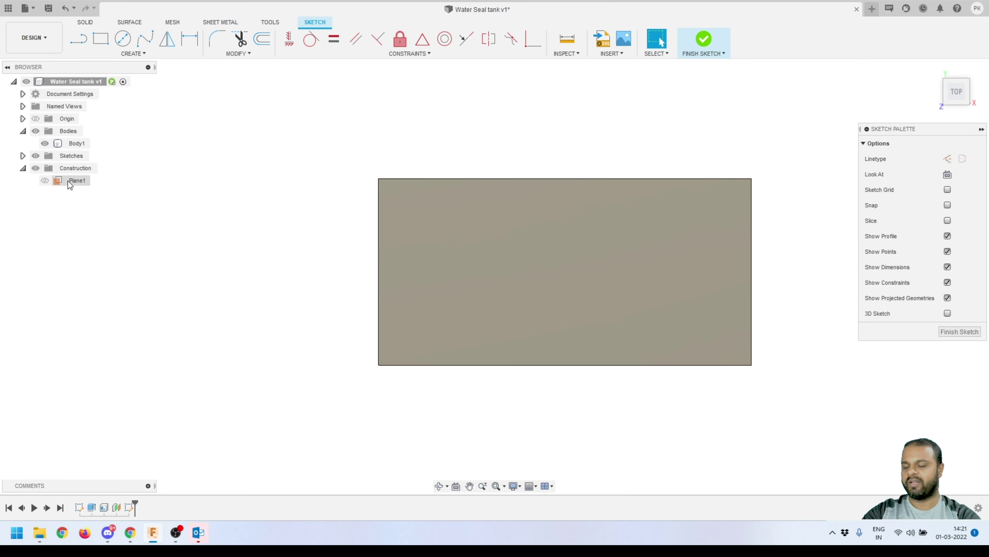
Project the tank's four corner vertices into the sketch with the projection link kept on.
click(138, 55)
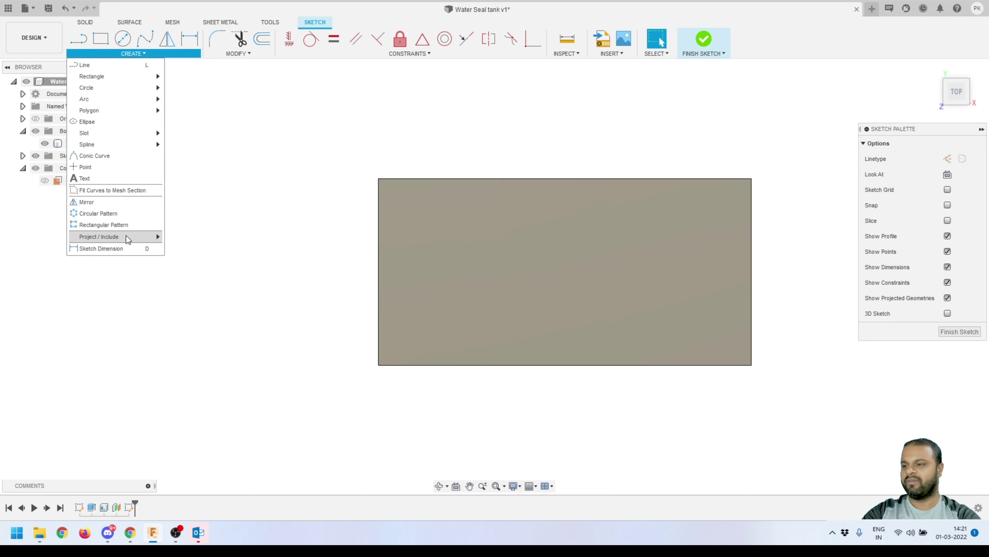
mouse_move(119, 238)
click(181, 237)
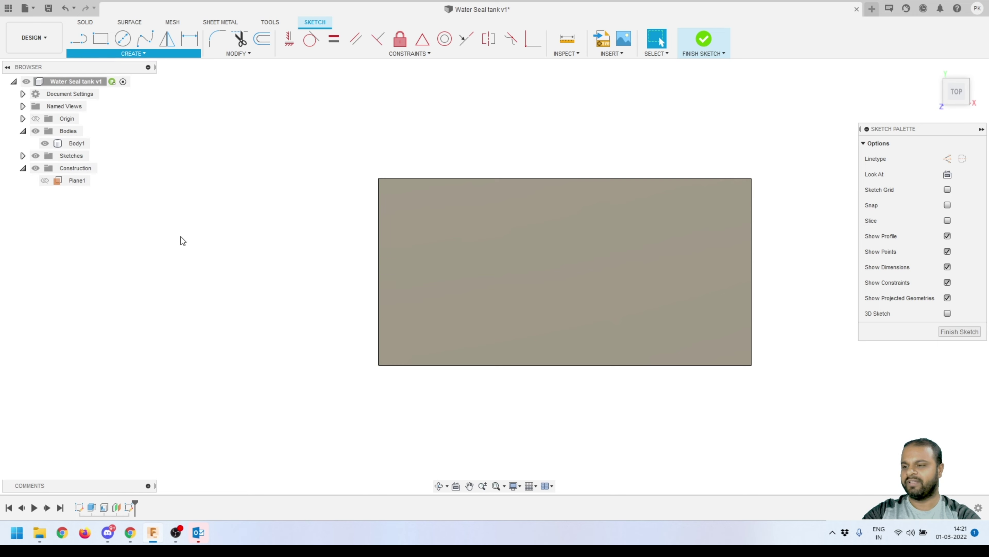
click(378, 178)
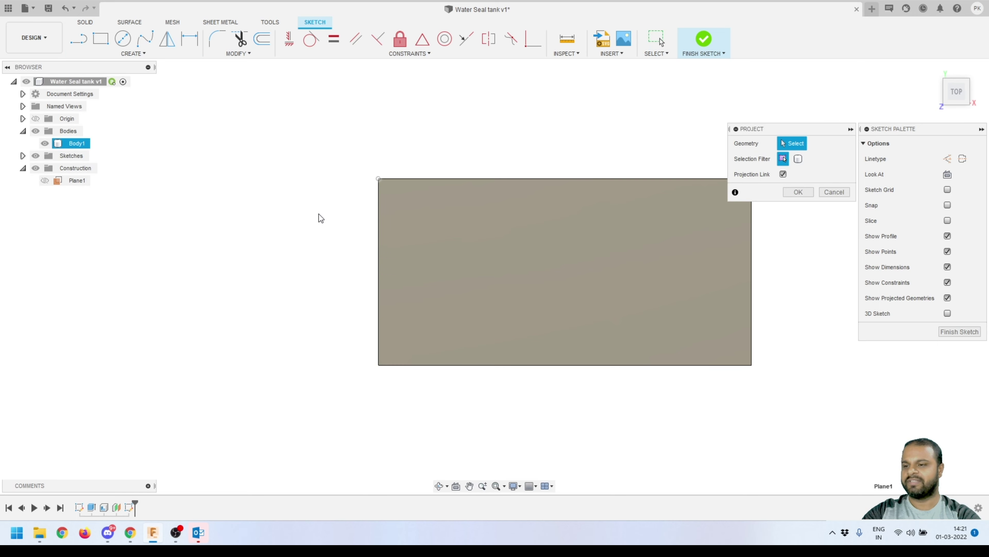
scroll(324, 218, down, 2)
scroll(602, 205, up, 2)
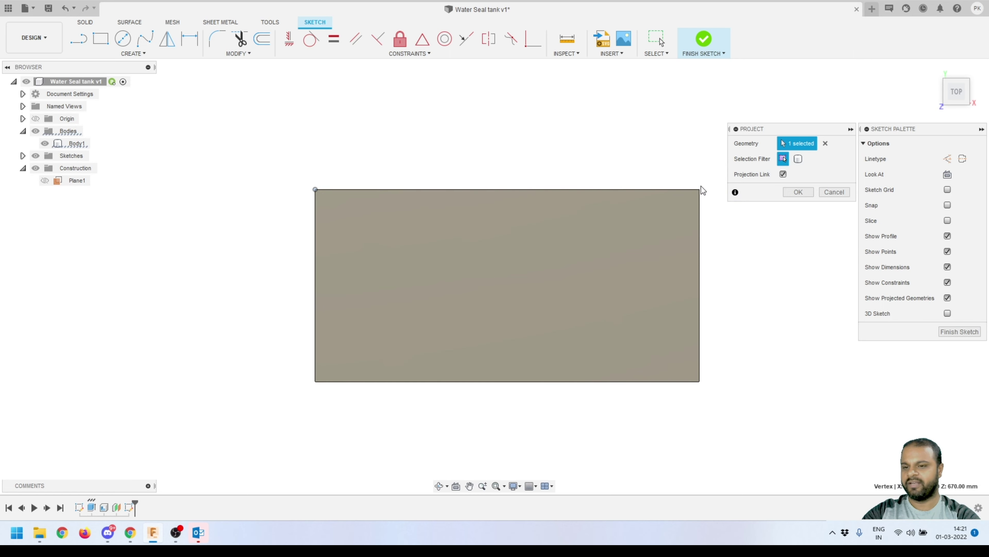
click(700, 189)
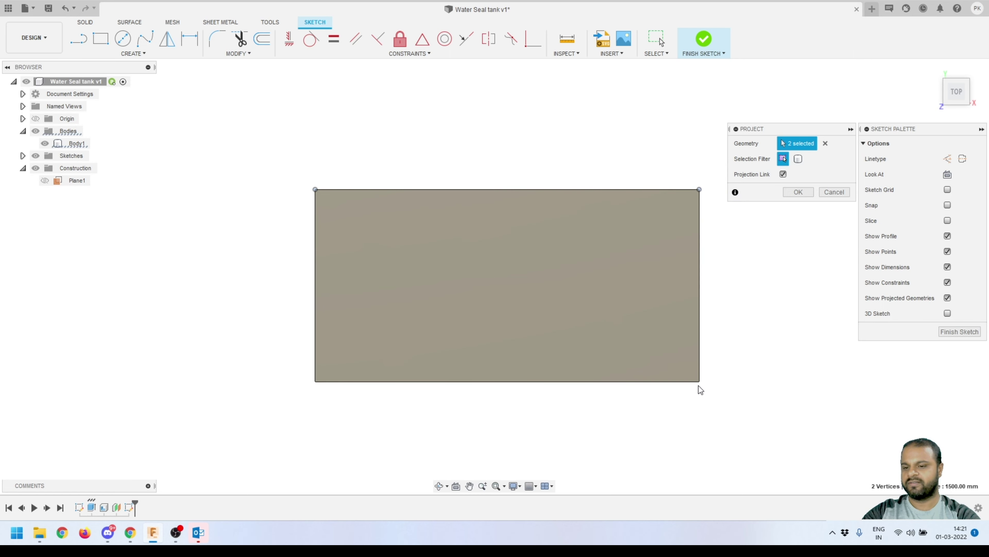
click(315, 383)
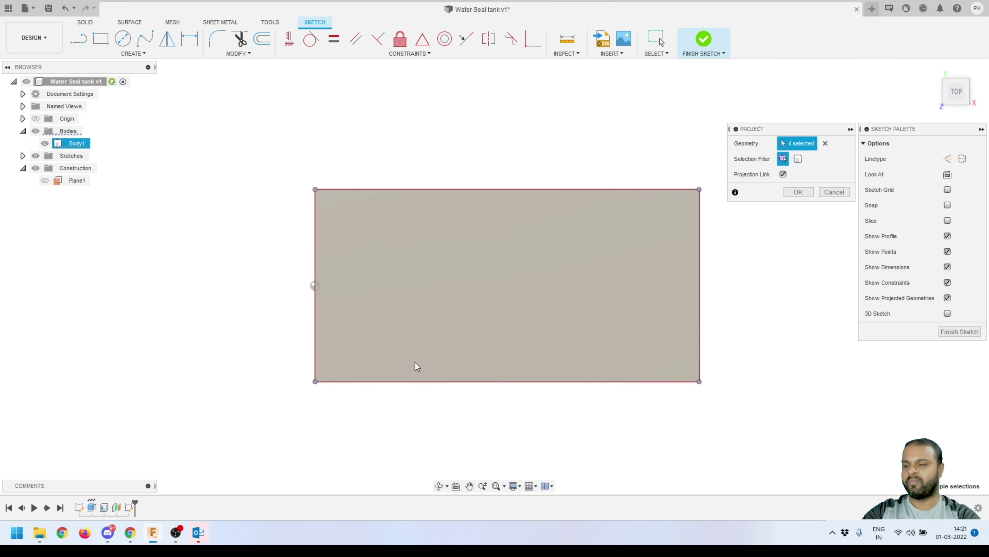
click(798, 192)
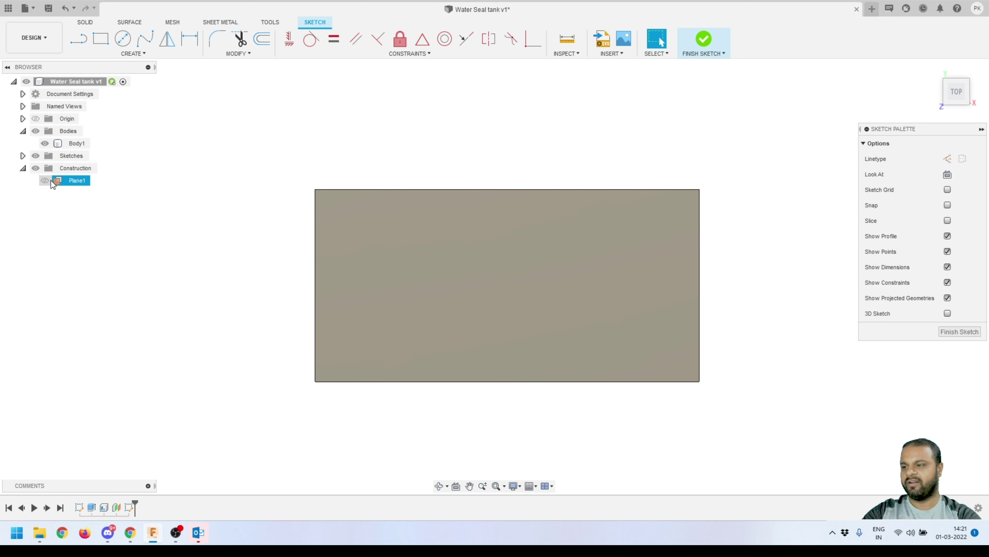
Show the offset plane and hide the tank body, then check the projected corner points at an angle and return to the top view.
click(49, 180)
click(44, 143)
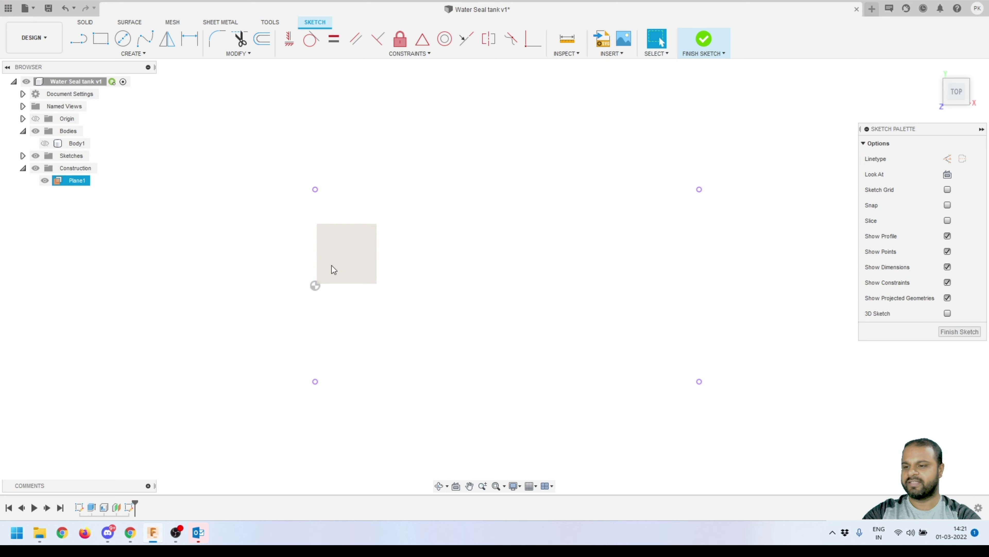
click(306, 172)
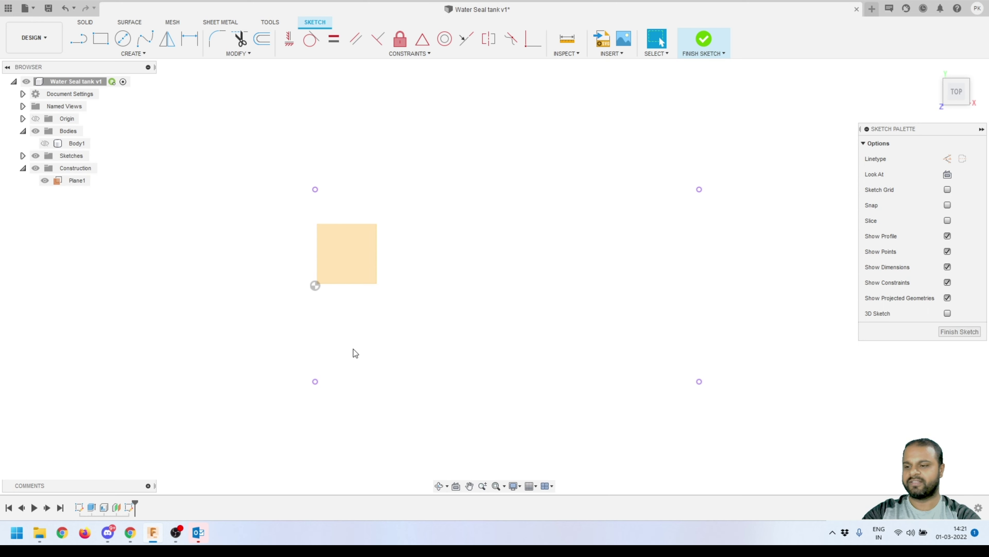
mouse_move(488, 341)
shift+middle_down()
mouse_move(475, 266)
mouse_move(486, 270)
mouse_move(471, 323)
shift+middle_up()
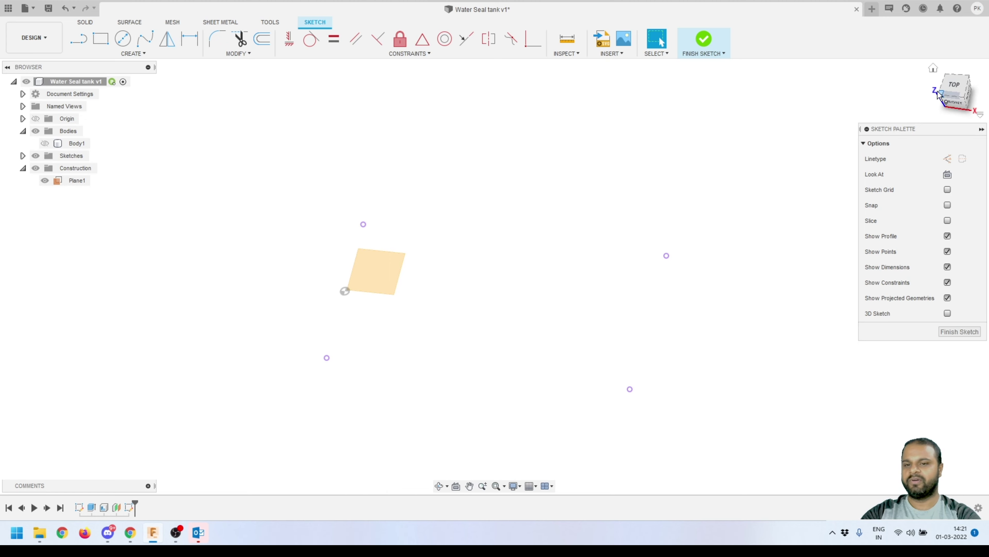
click(955, 87)
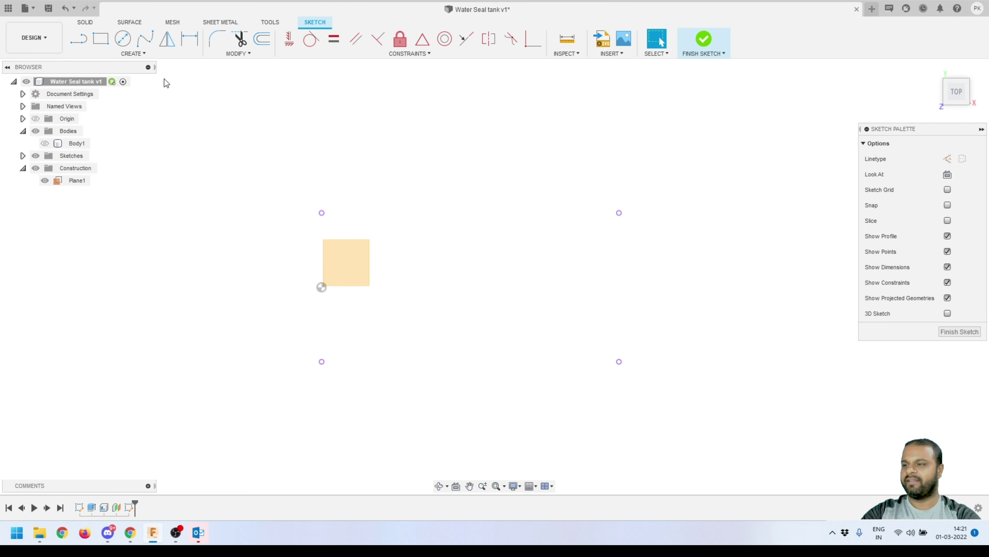
Draw a center rectangle on each of the four projected corner points, each about 180 mm wide.
click(135, 54)
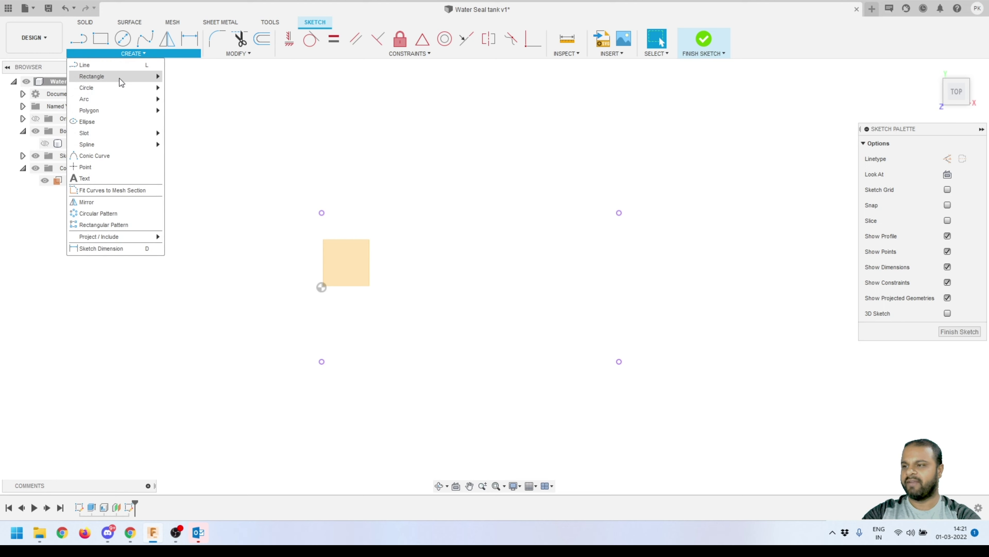
mouse_move(120, 78)
click(193, 100)
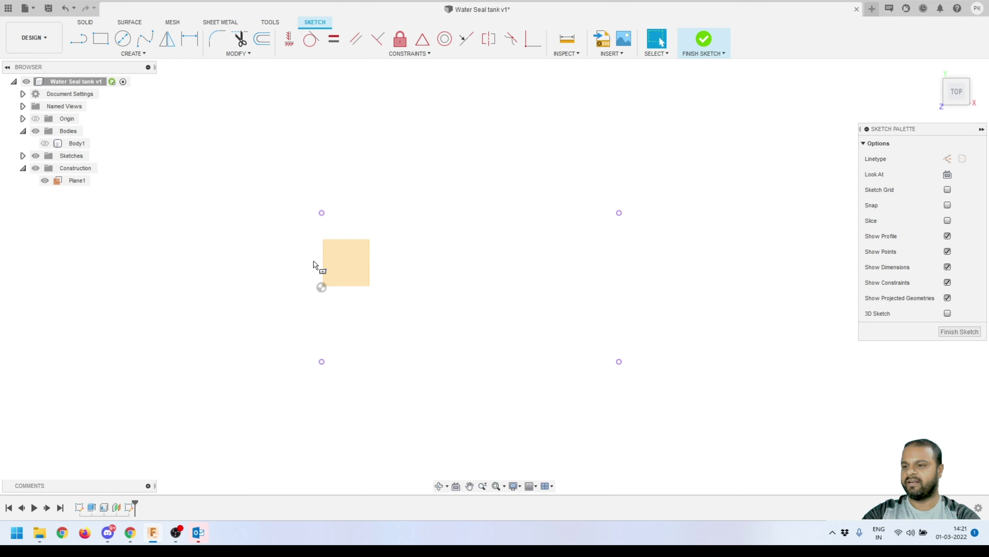
click(324, 215)
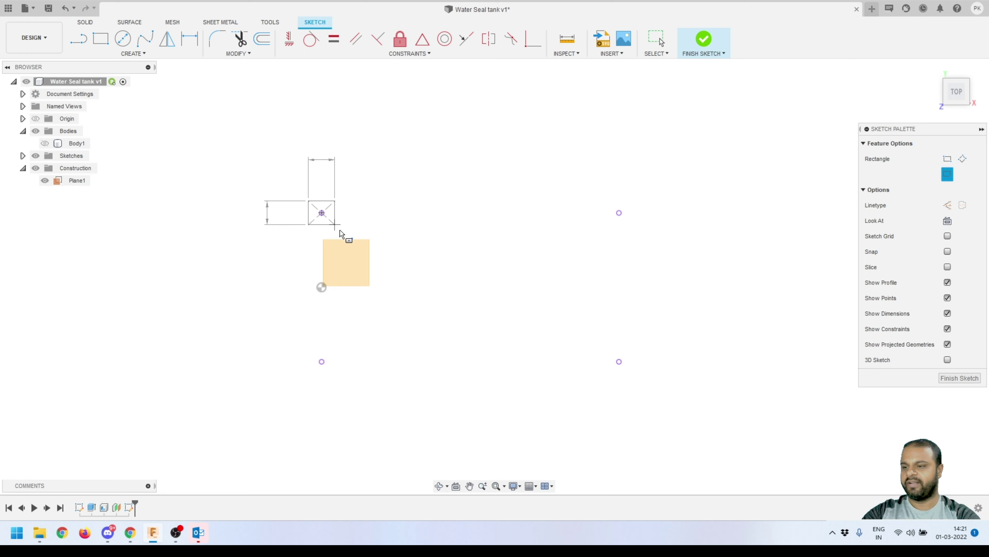
click(340, 230)
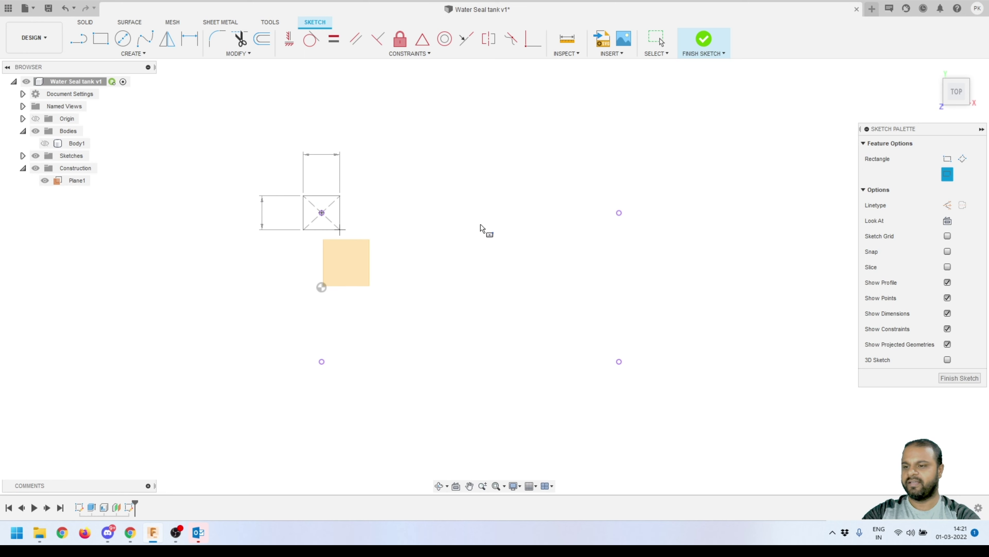
click(618, 213)
click(601, 230)
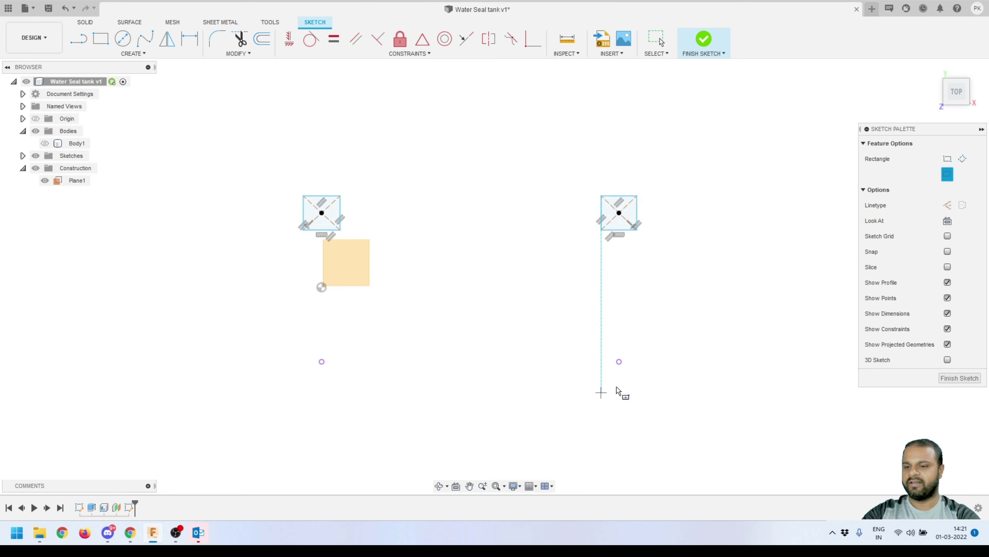
click(619, 362)
click(602, 374)
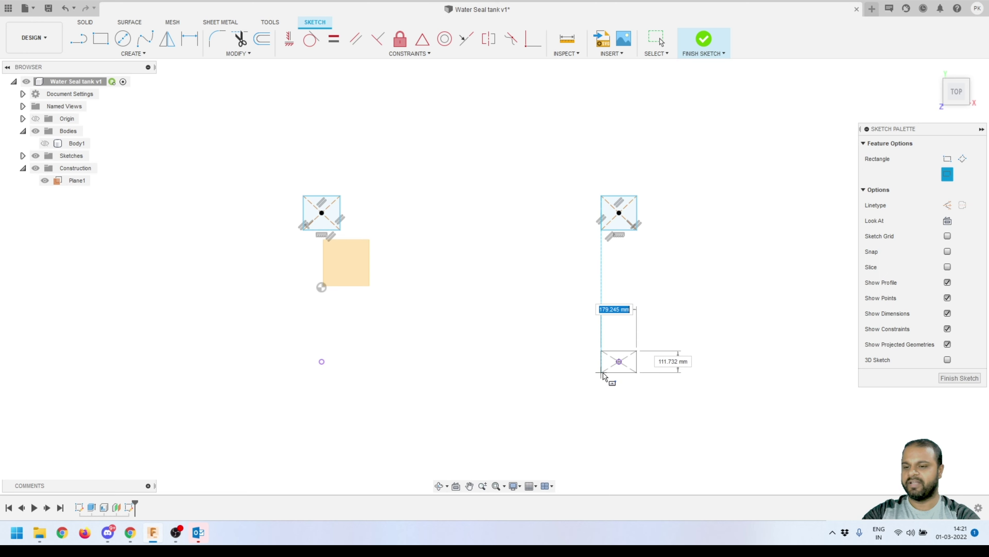
click(322, 361)
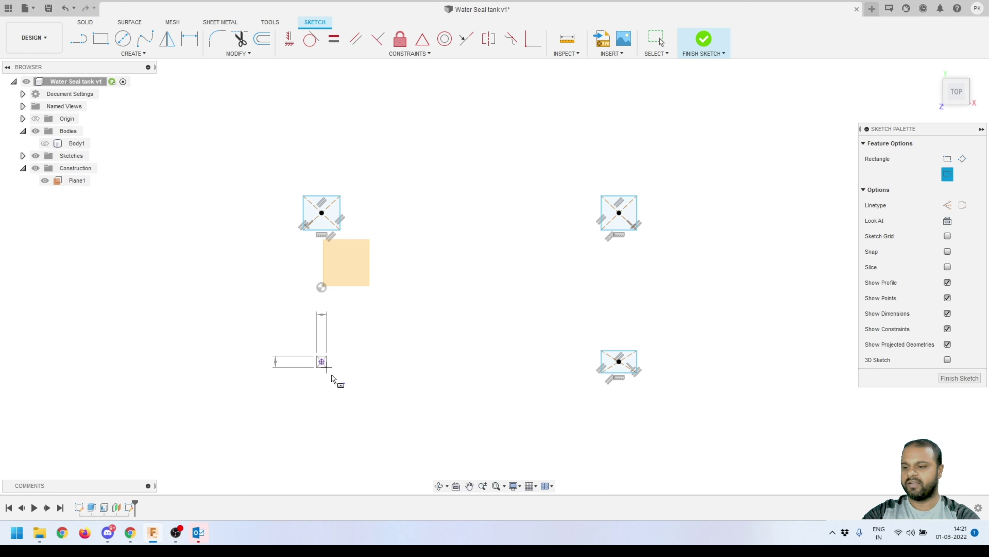
click(339, 373)
key(Escape)
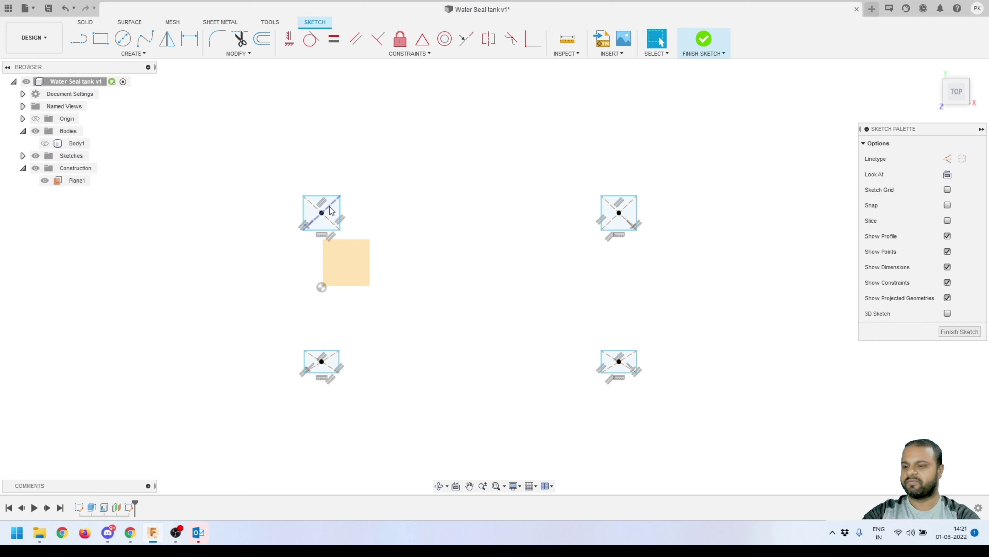
Apply Equal constraints to match the two upper rectangles' widths and make both right-hand rectangles square.
click(334, 39)
click(328, 196)
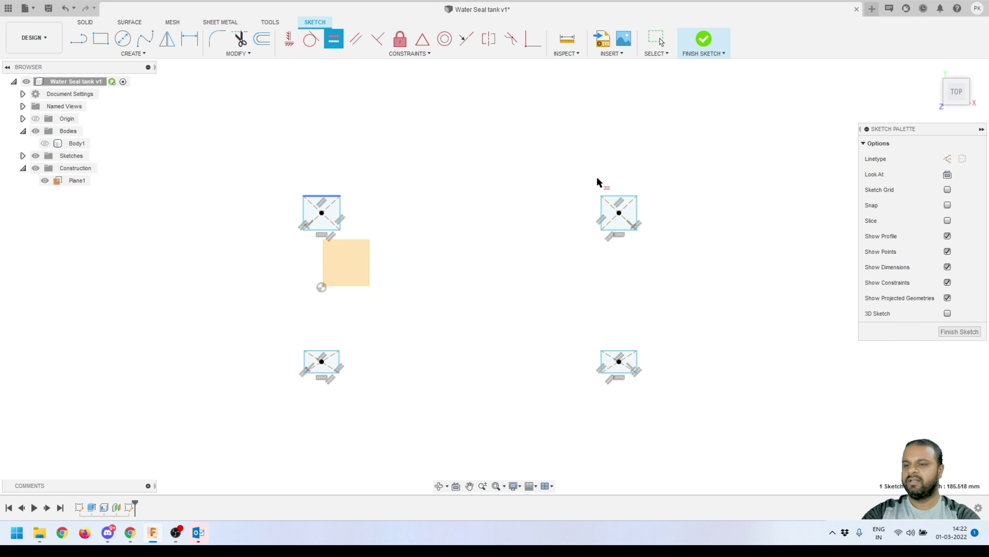
click(623, 195)
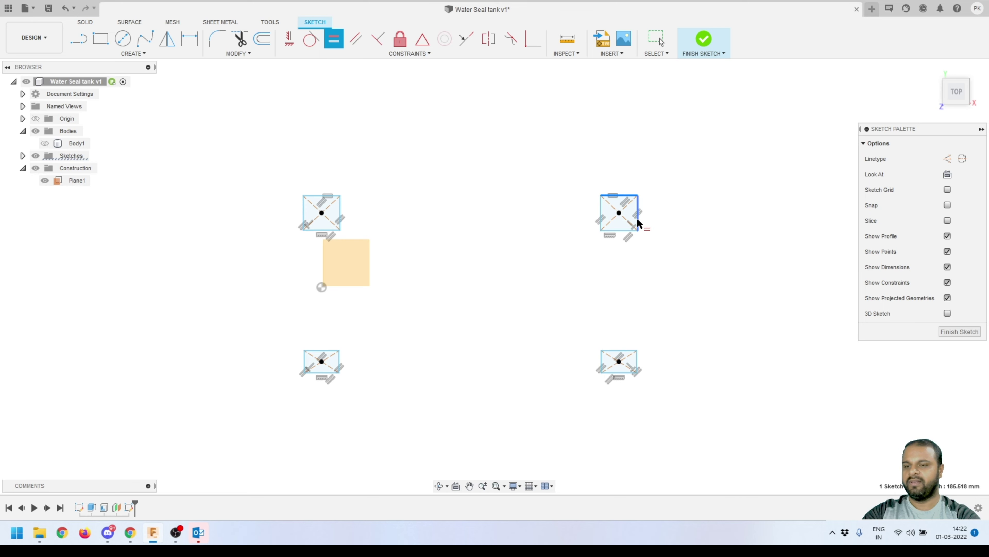
click(639, 225)
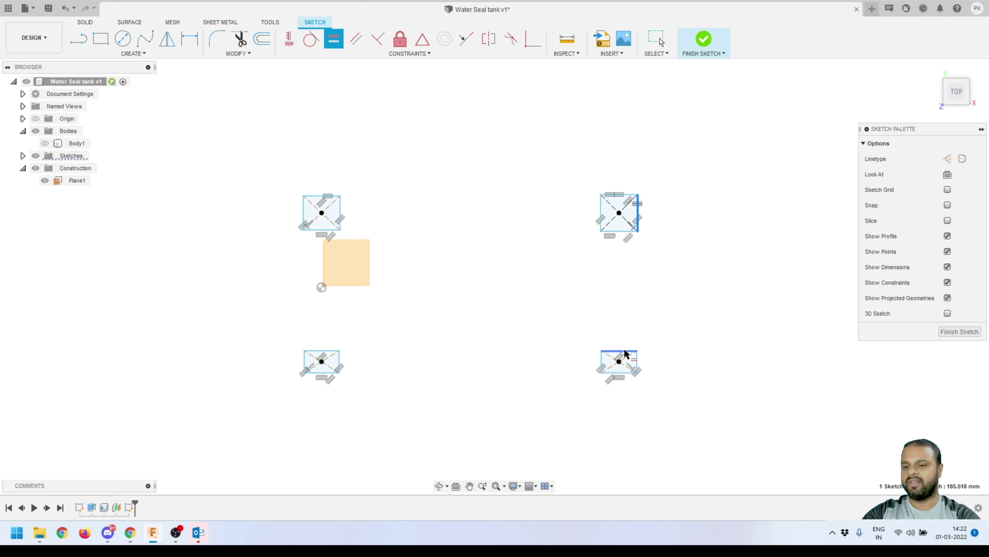
click(638, 363)
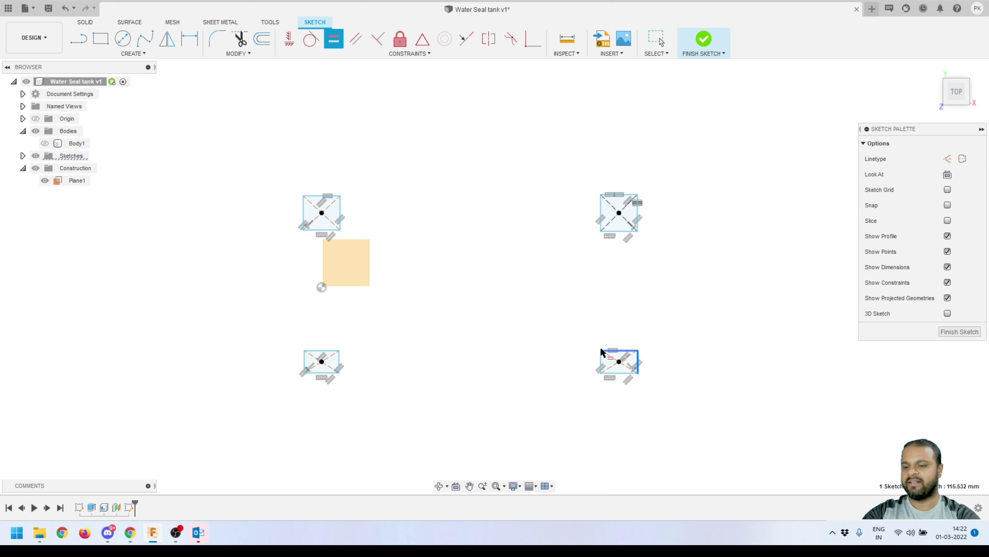
click(625, 353)
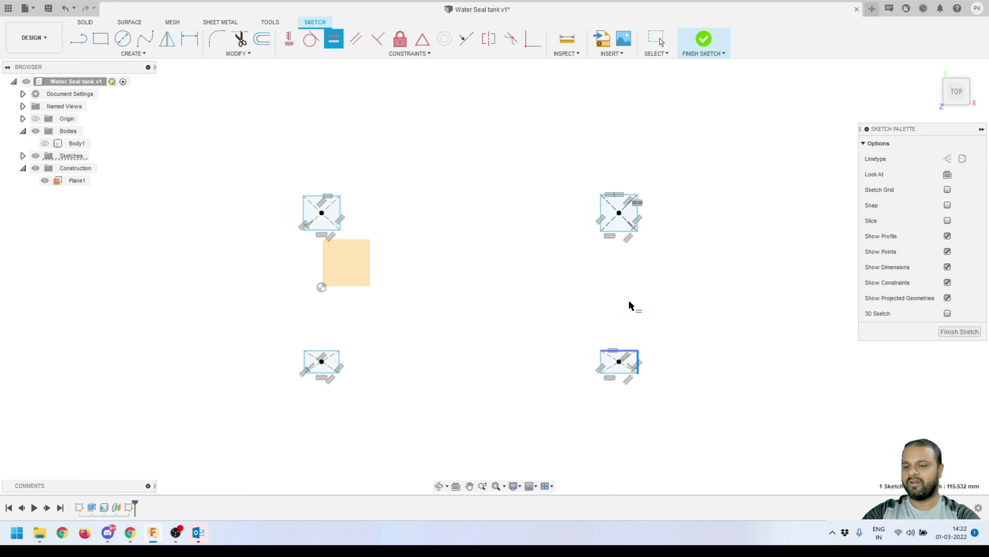
Use Equal constraints to match the lower-left rectangle's width to the upper-right one and make both left-hand rectangles square.
click(625, 231)
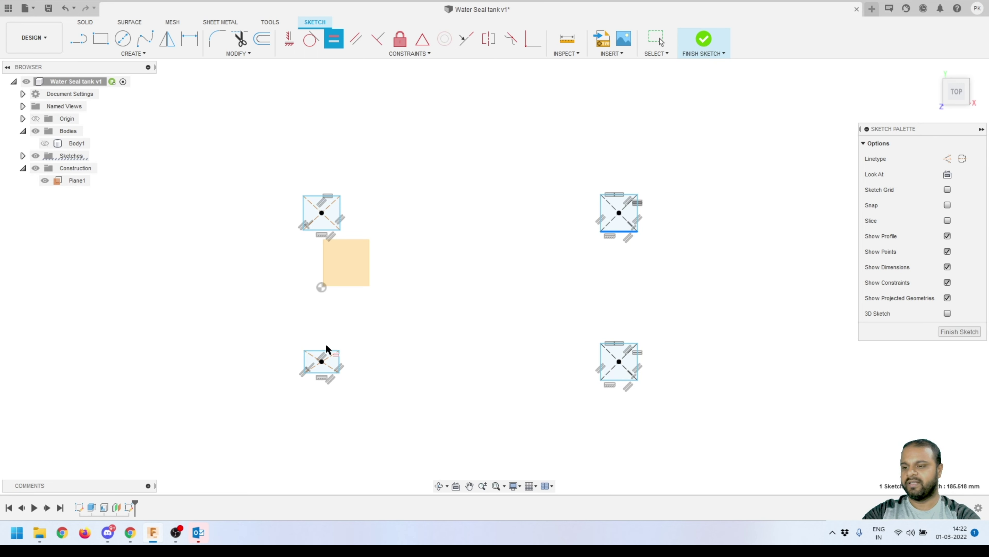
click(327, 350)
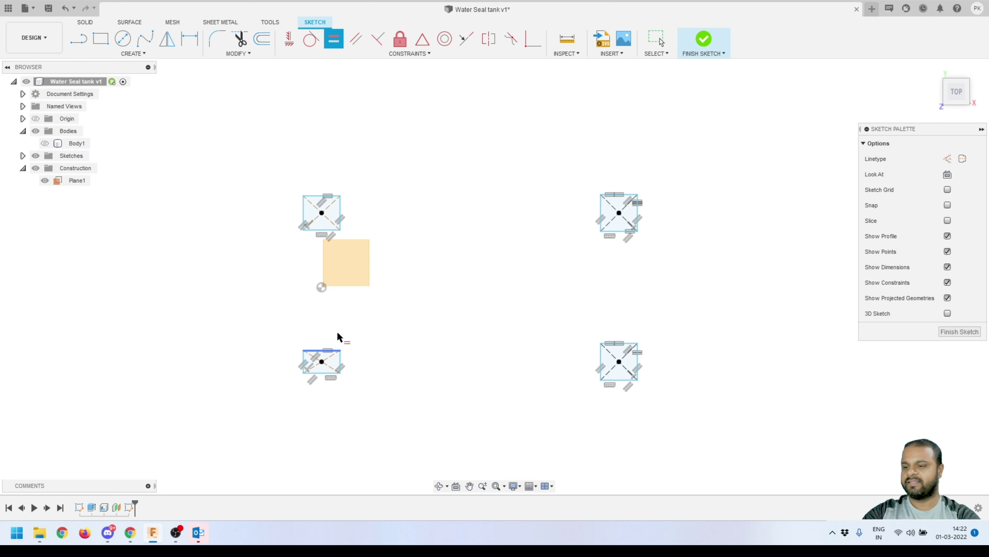
click(327, 350)
click(341, 361)
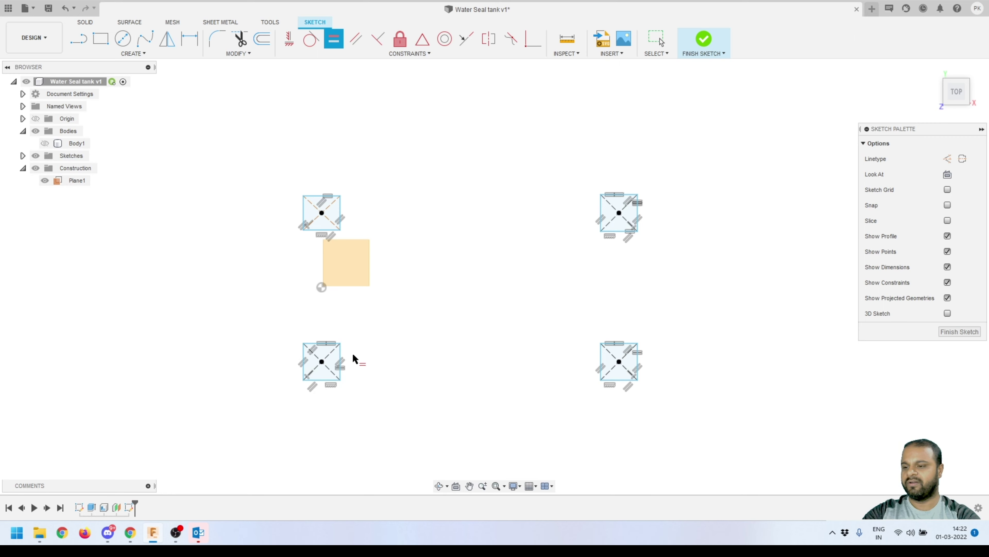
click(341, 221)
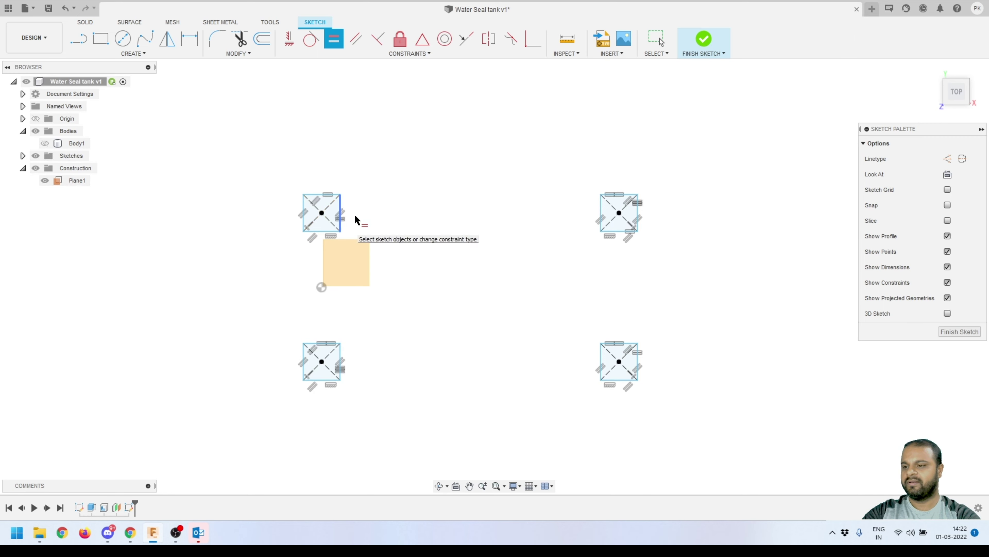
click(320, 231)
key(Escape)
scroll(434, 303, down, 1)
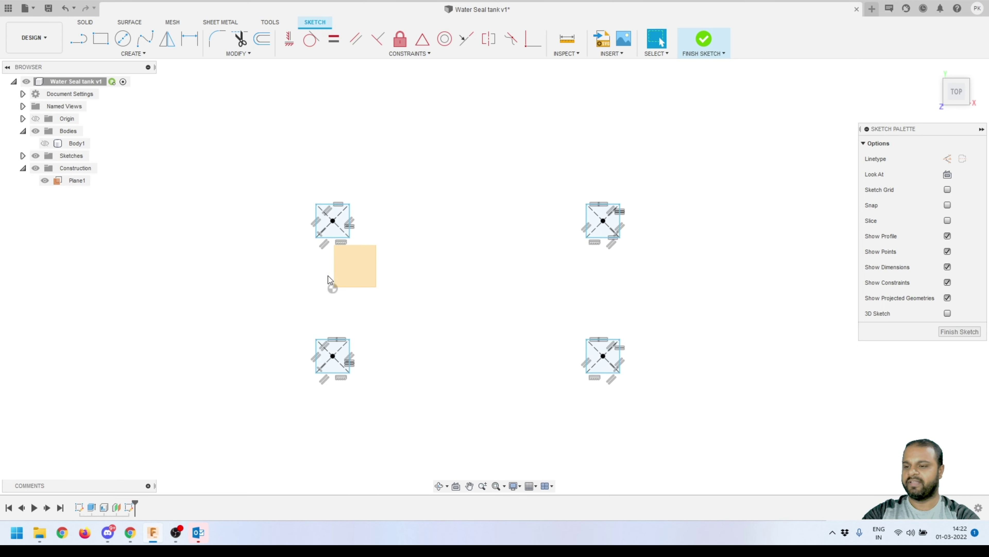
scroll(325, 289, up, 2)
scroll(324, 289, down, 2)
scroll(366, 271, up, 2)
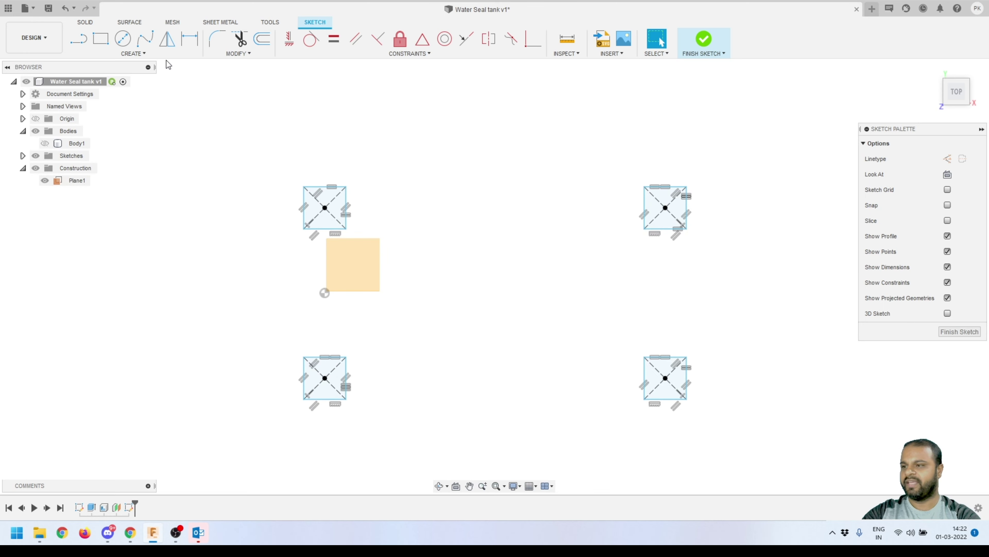
click(172, 22)
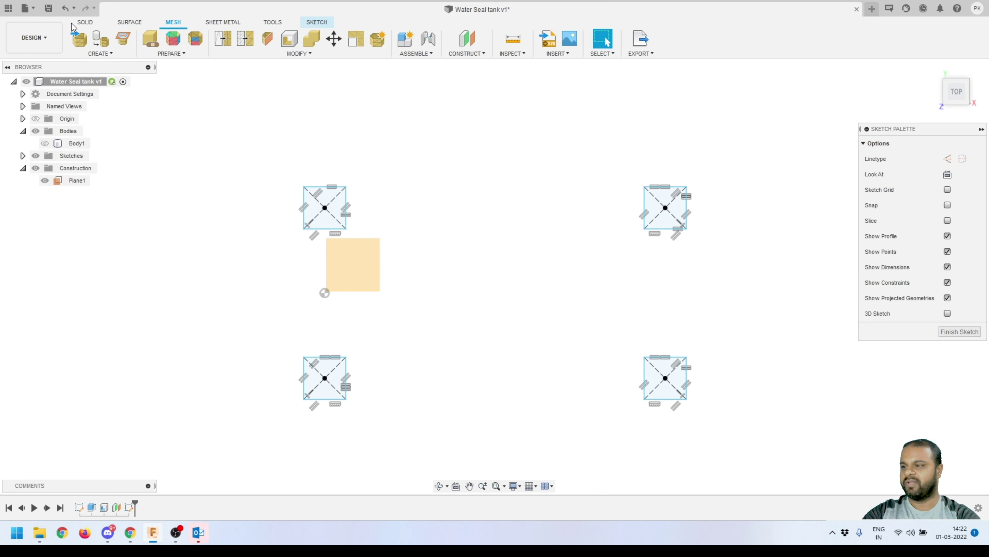
click(84, 23)
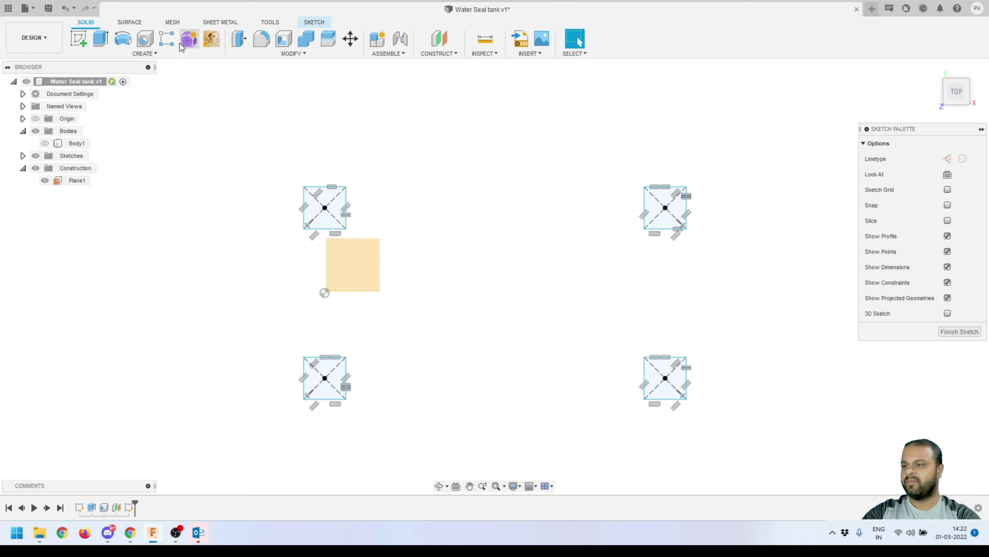
click(315, 23)
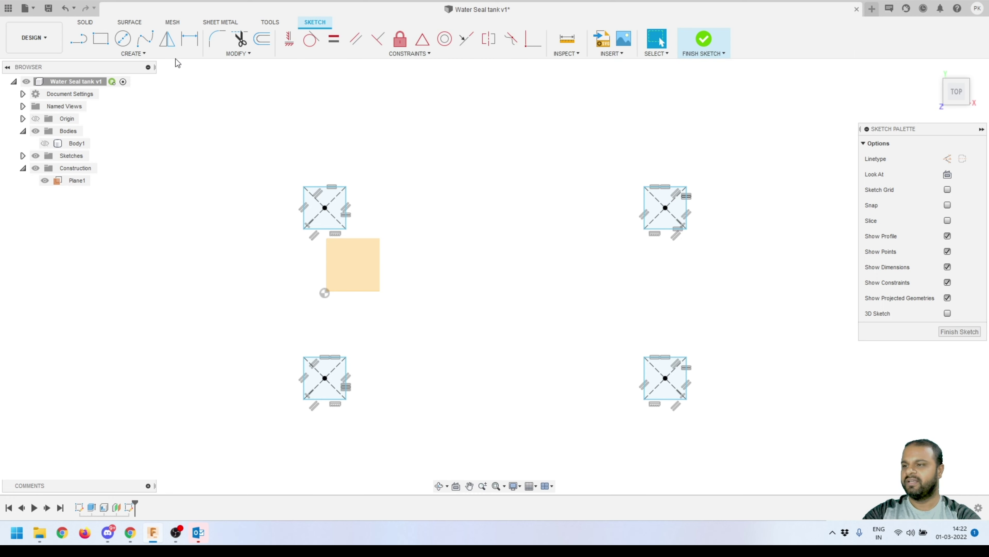
Dimension the upper-left square's side to 150 mm and finish the sketch.
click(189, 39)
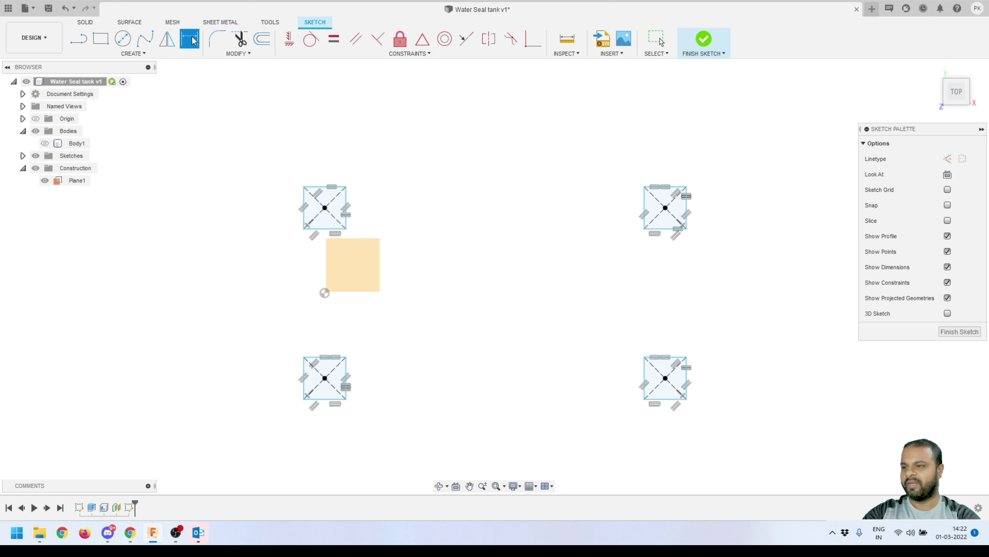
click(303, 215)
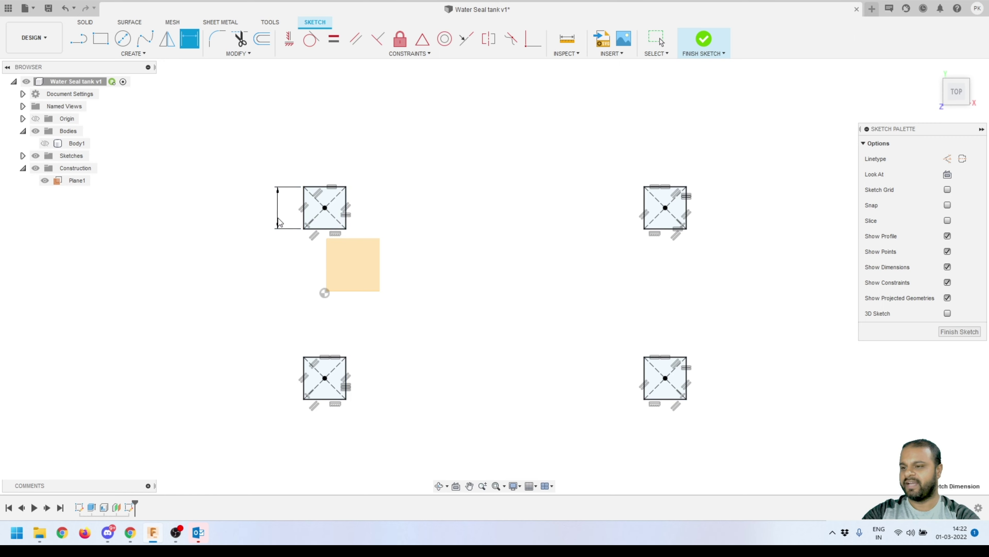
click(279, 222)
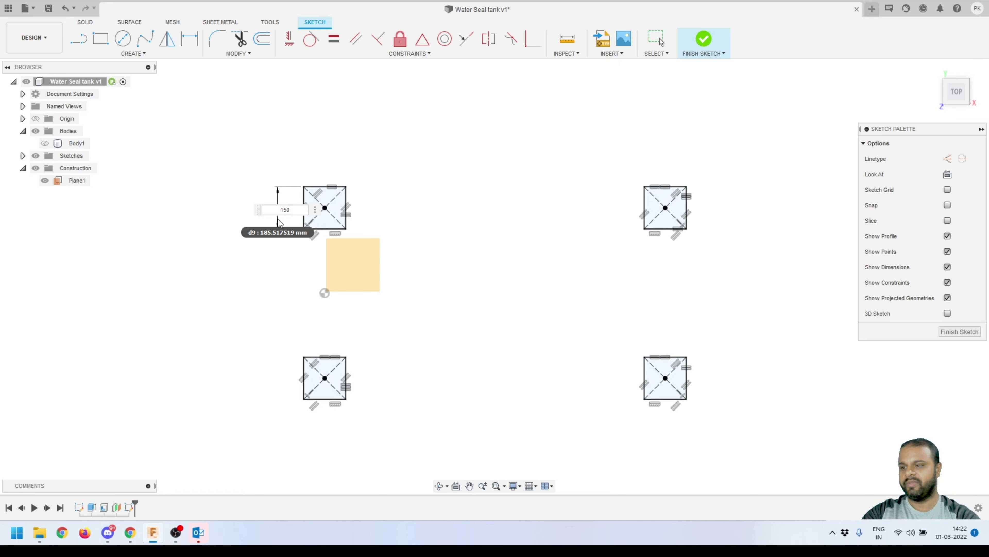
text(150)
key(Return)
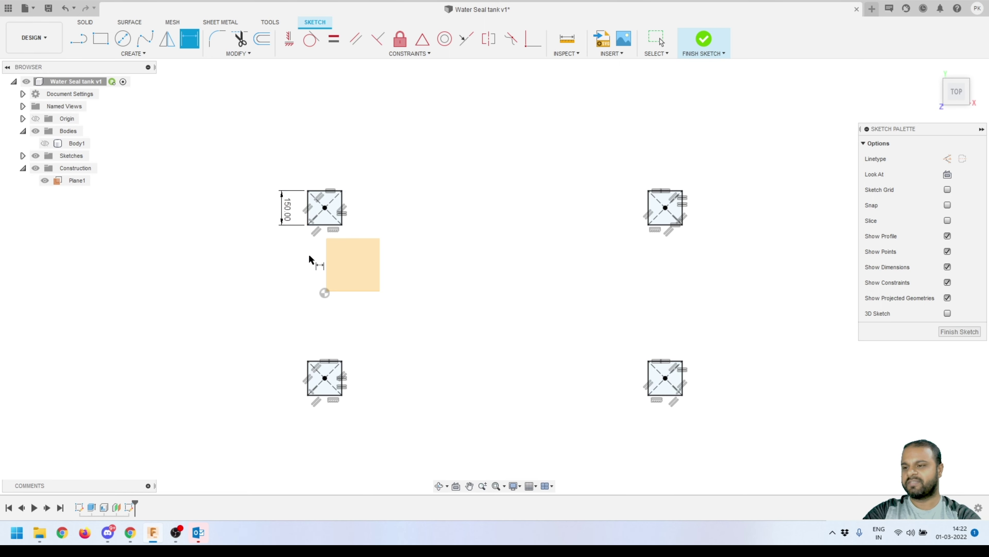
key(Escape)
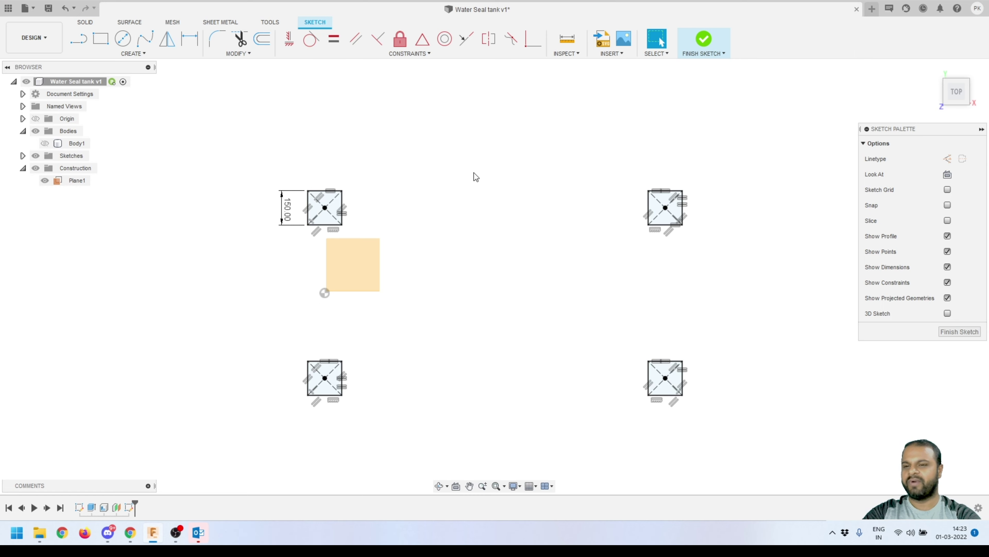
scroll(358, 203, up, 1)
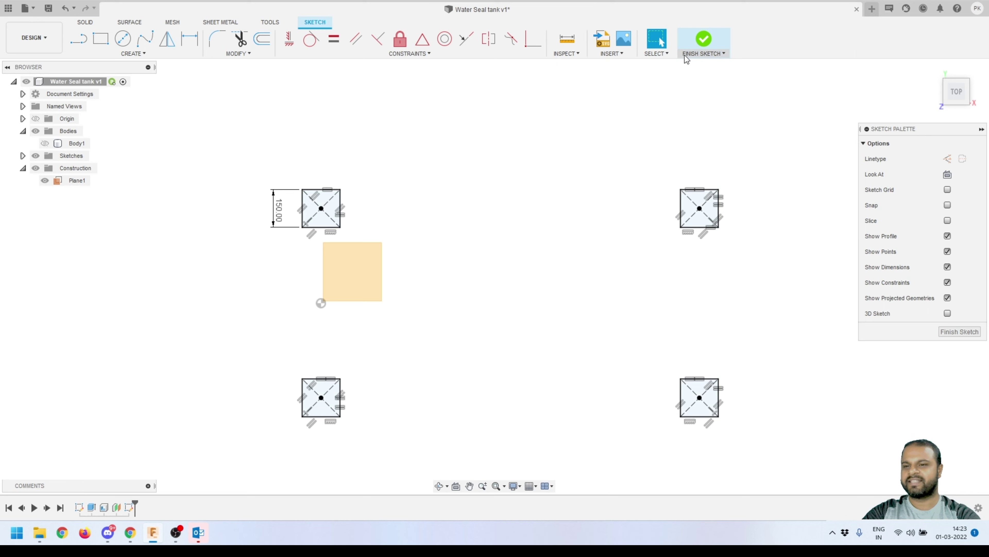
click(704, 42)
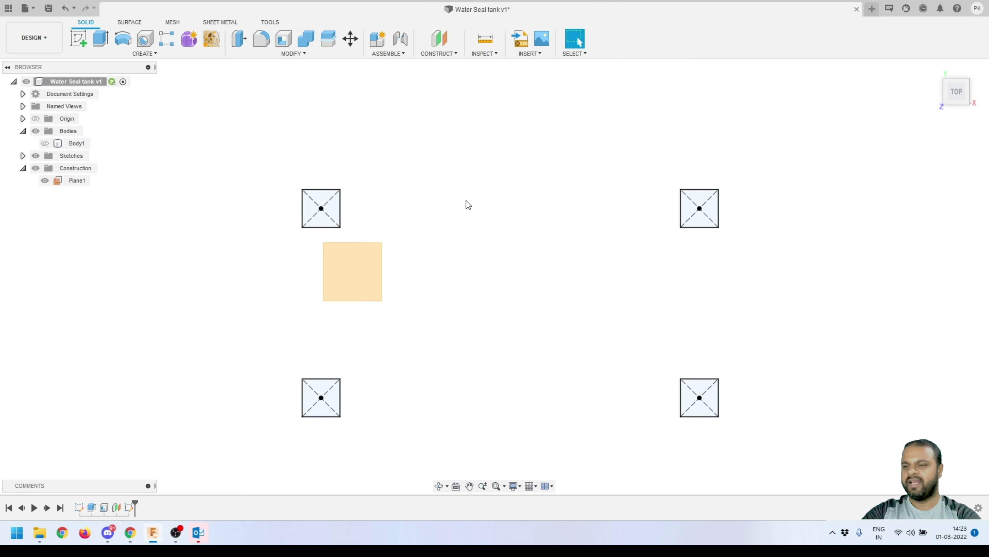
Extrude the four corner squares 10 mm as new bodies.
mouse_move(465, 203)
shift+middle_down()
mouse_move(477, 268)
mouse_move(475, 221)
mouse_move(463, 228)
shift+middle_up()
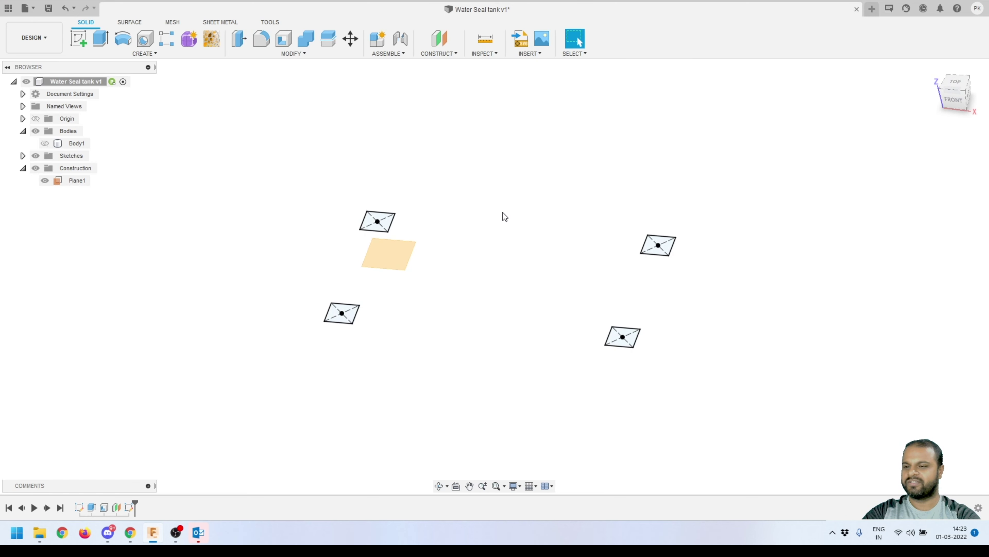
scroll(502, 212, up, 2)
click(348, 225)
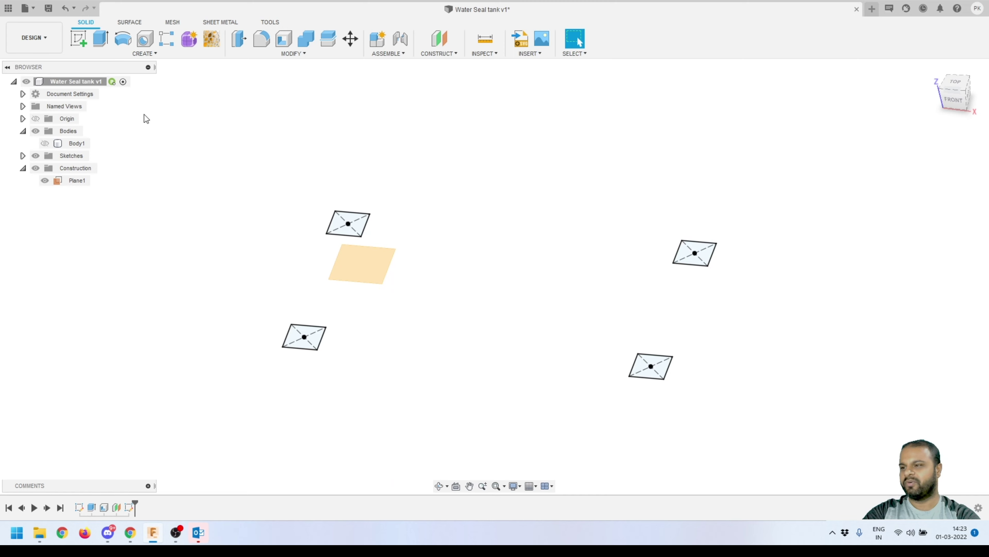
click(102, 45)
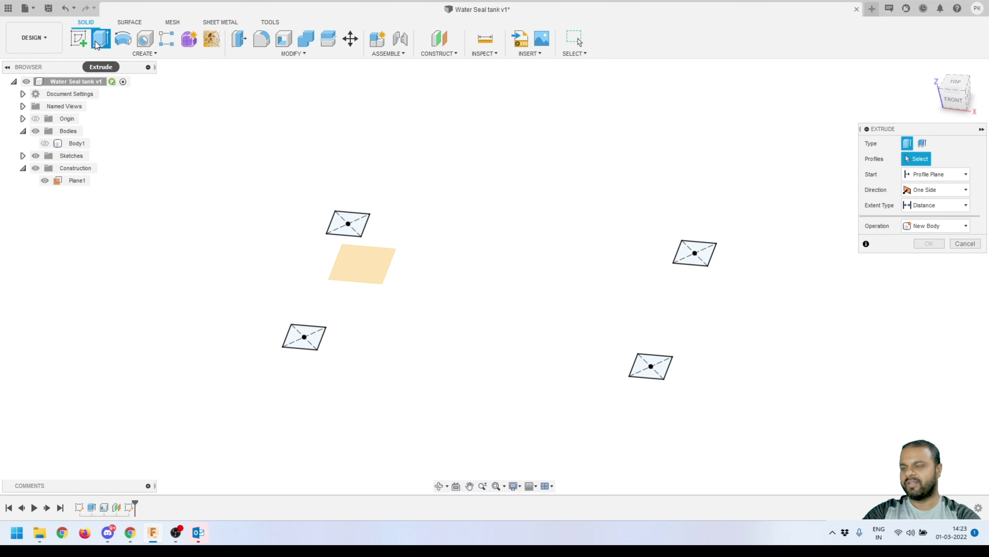
click(352, 234)
click(304, 336)
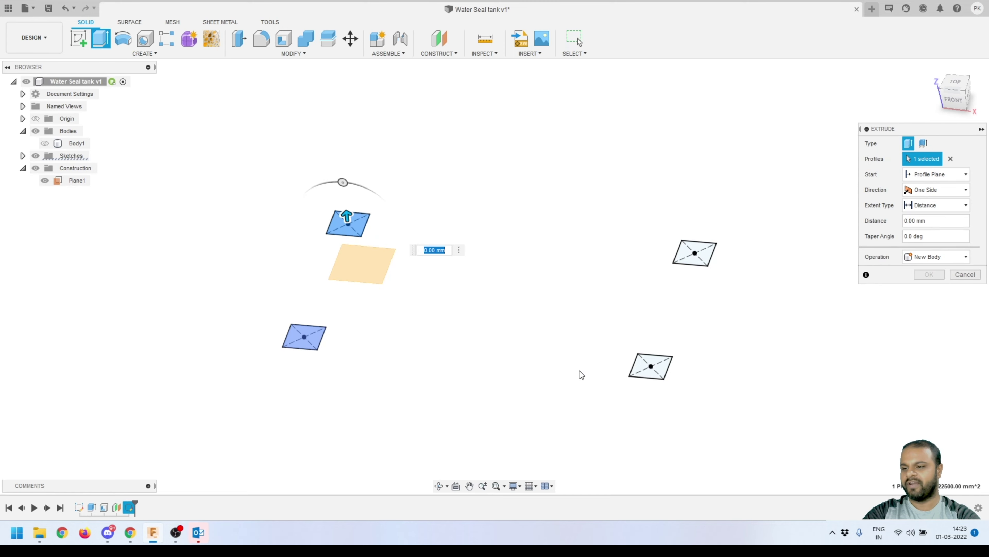
click(651, 366)
click(694, 253)
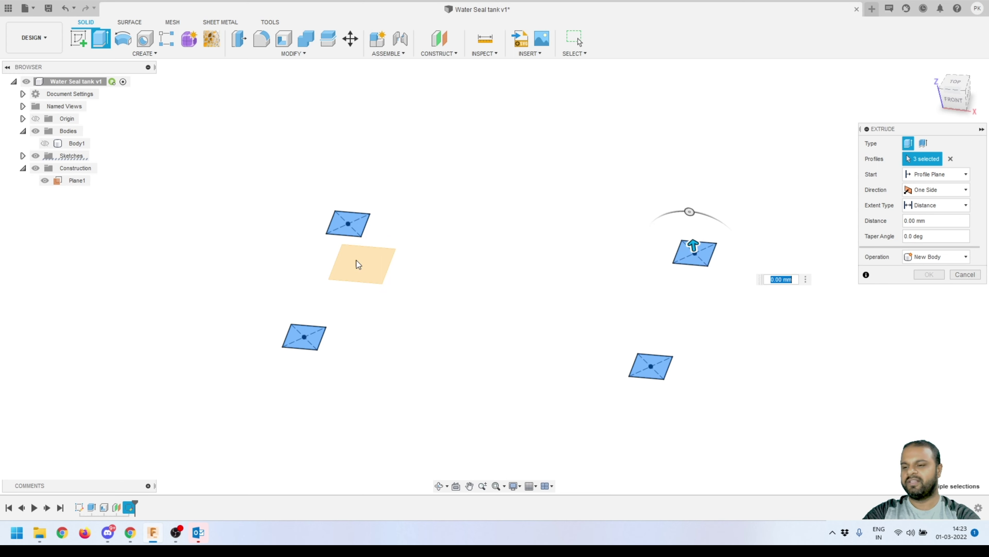
text(10)
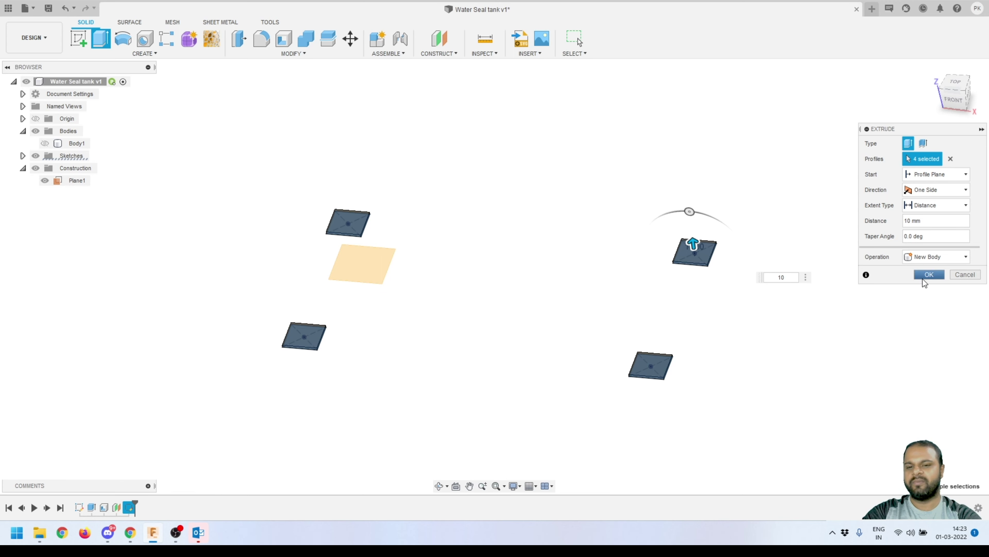
click(928, 275)
Show the tank body again and check the four plates beneath its corners at an angle.
scroll(581, 321, down, 2)
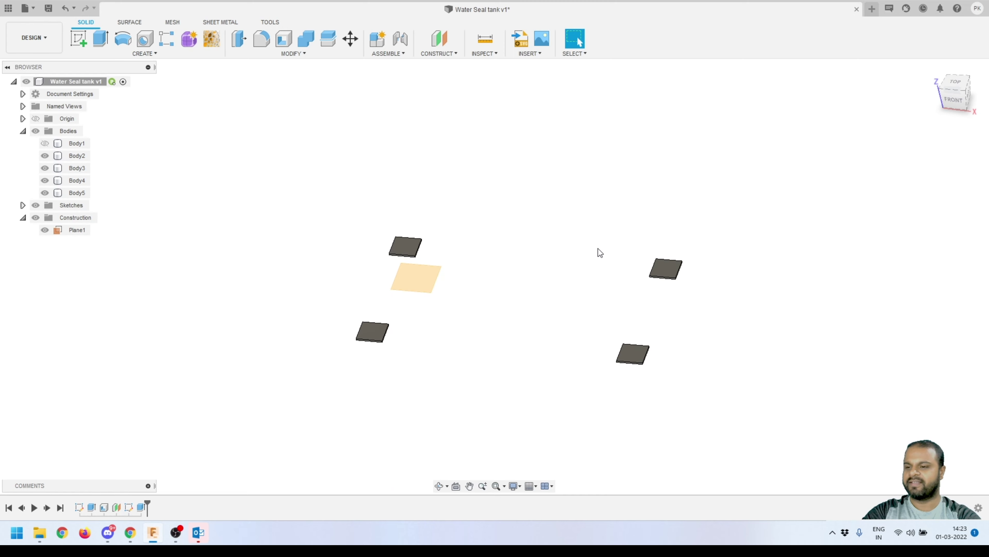
scroll(627, 234, up, 1)
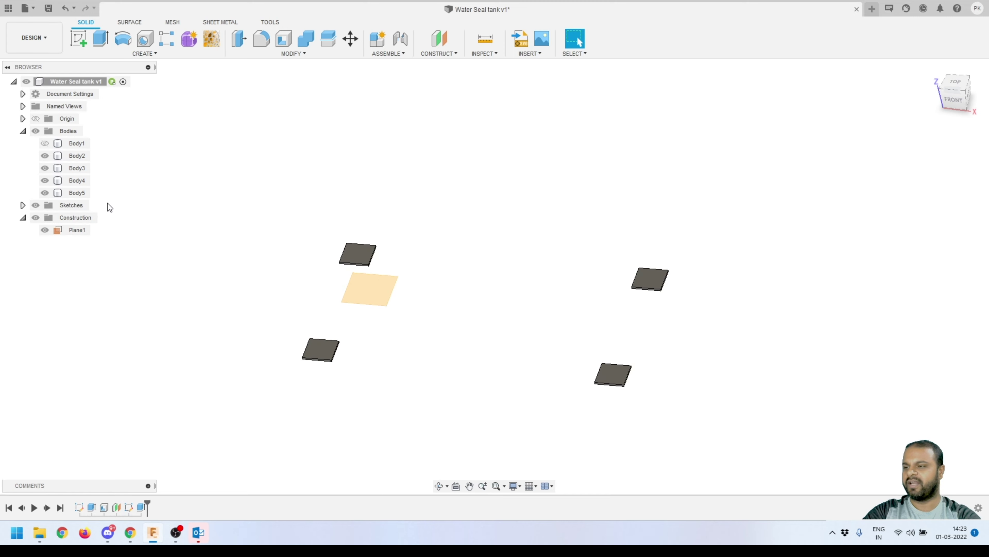
click(45, 143)
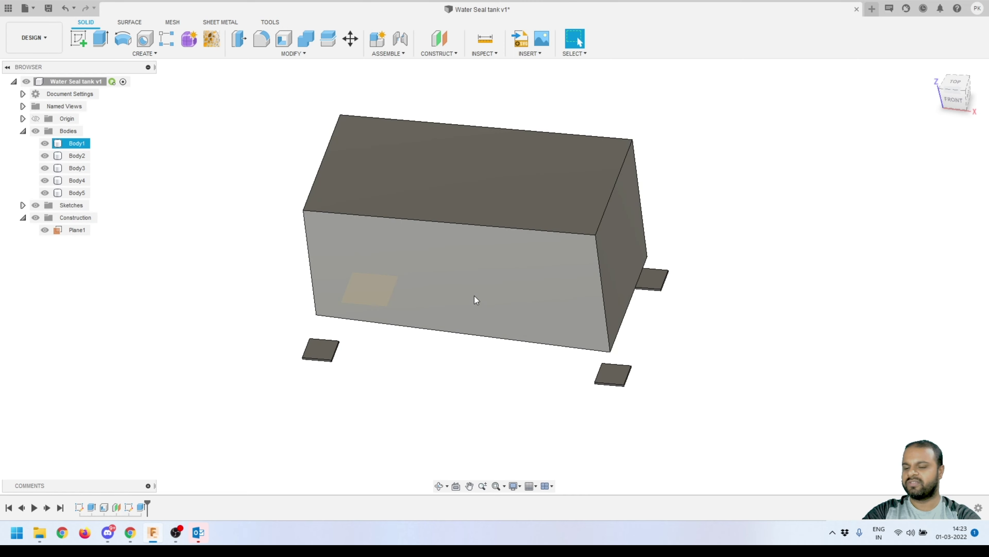
shift+middle_drag(472, 298, 457, 325)
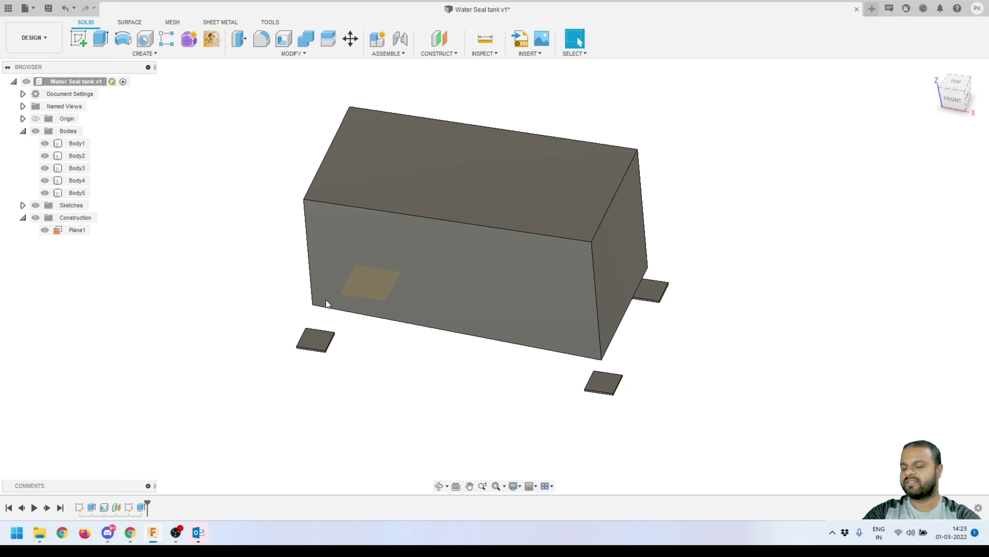
scroll(340, 333, up, 2)
scroll(403, 369, up, 2)
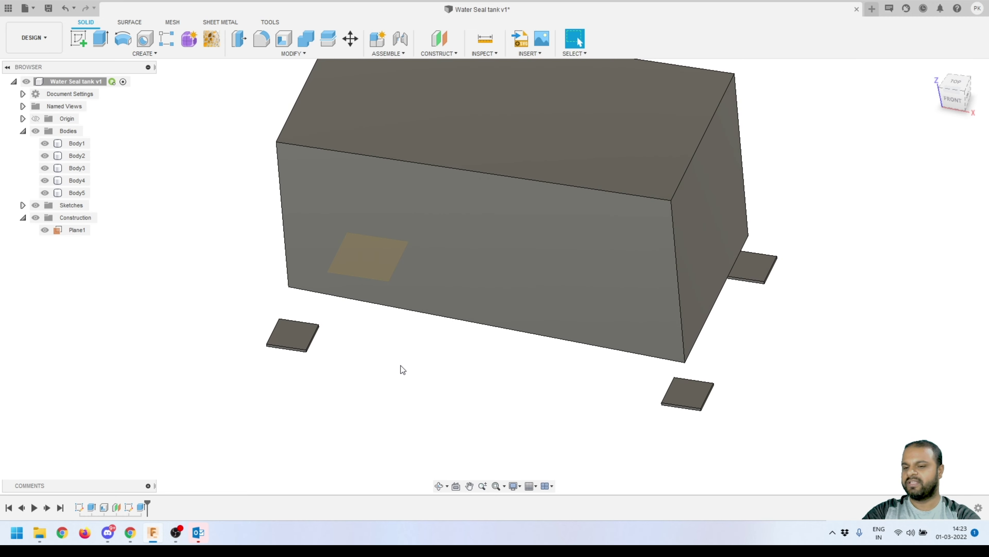
scroll(360, 351, down, 1)
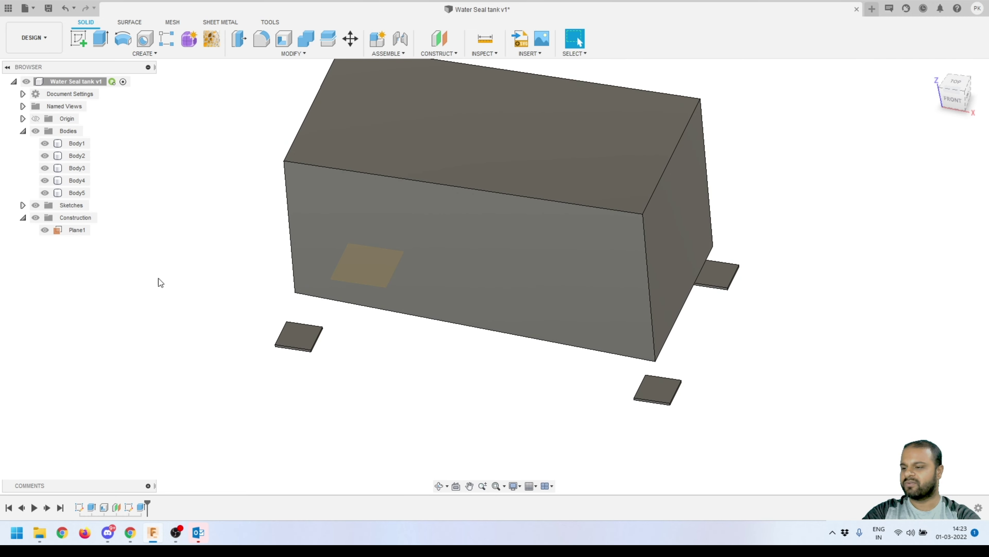
Reopen the base-plate sketch for editing and hide the tank body.
click(129, 511)
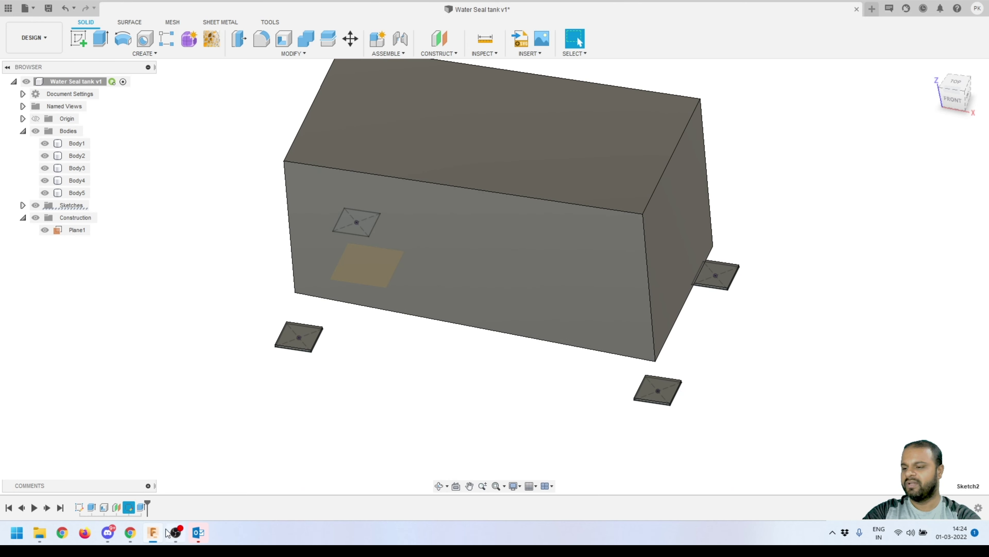
right_click(134, 509)
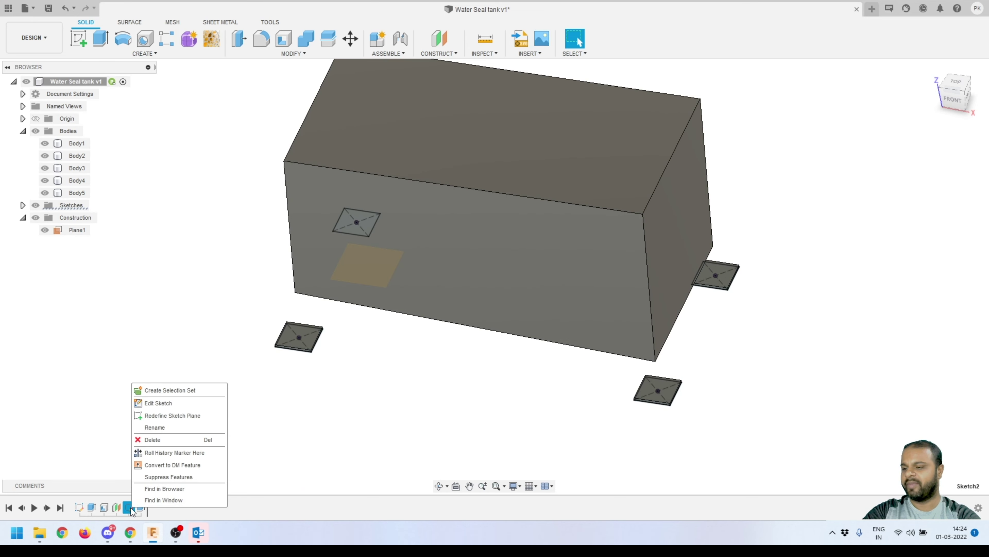
click(160, 403)
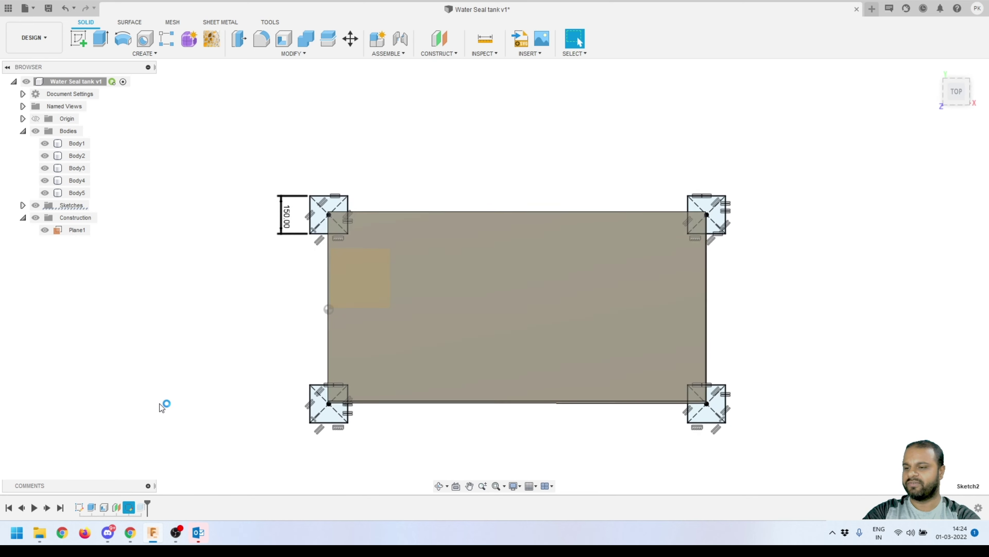
click(45, 143)
scroll(299, 165, up, 5)
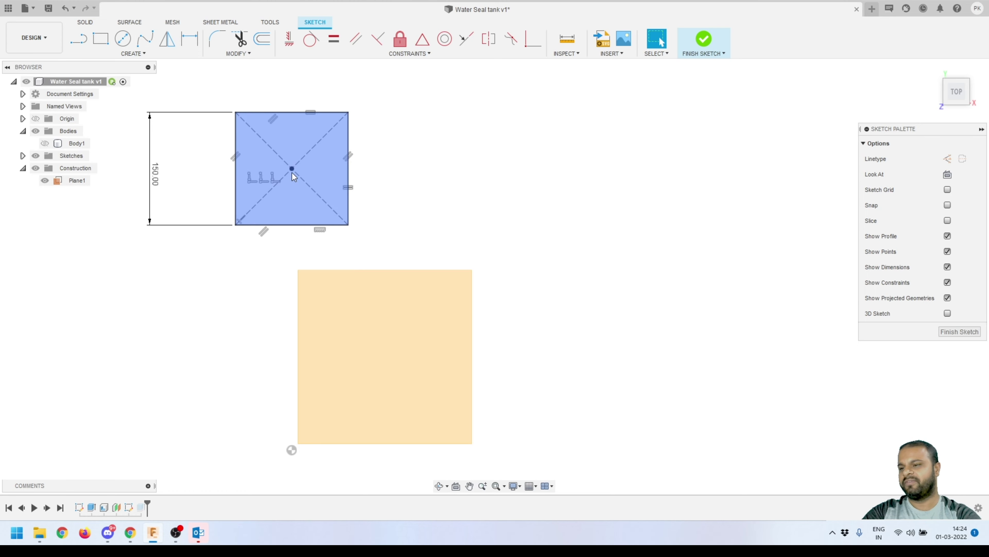
scroll(232, 103, up, 3)
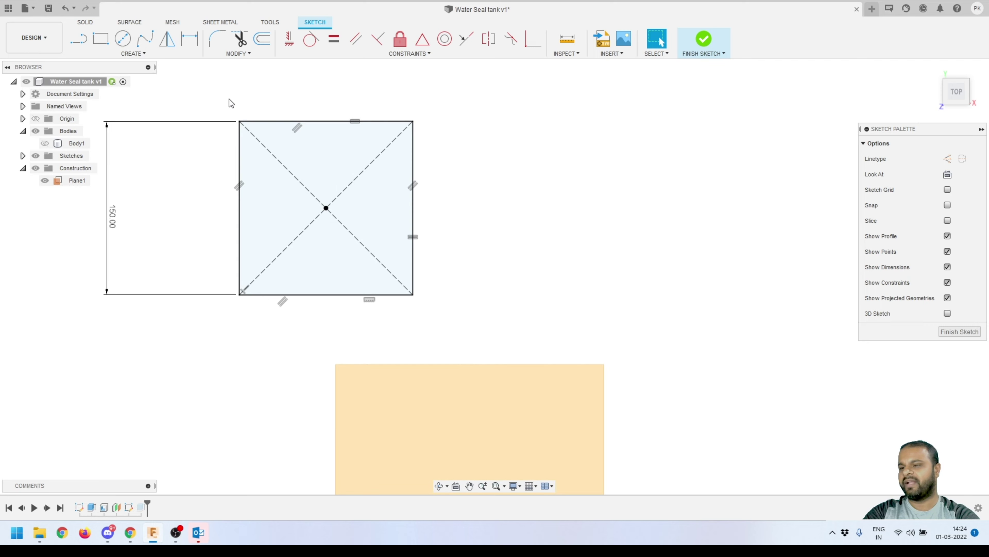
Draw a rectangle about 43 mm wide from the centre of the upper-left square toward its lower-right corner.
click(100, 39)
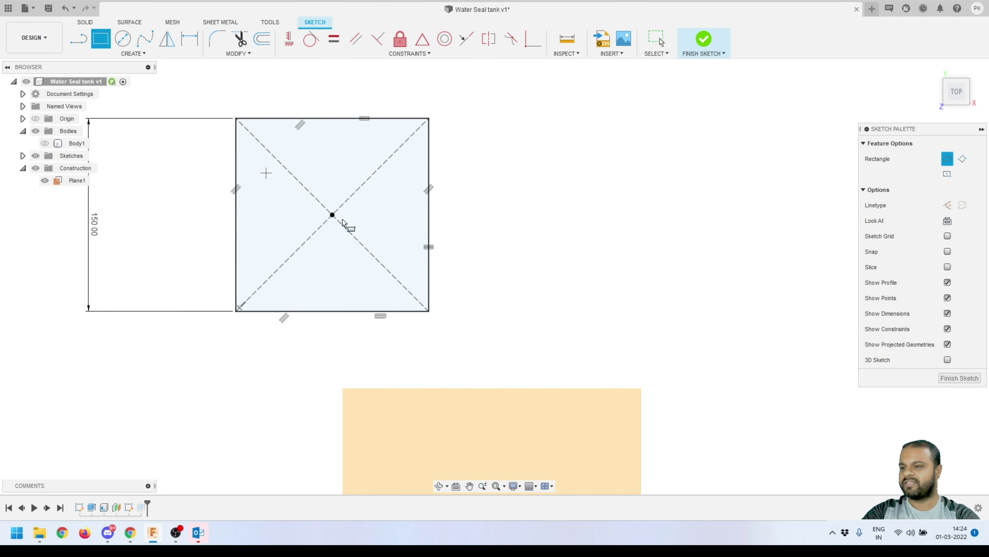
click(332, 214)
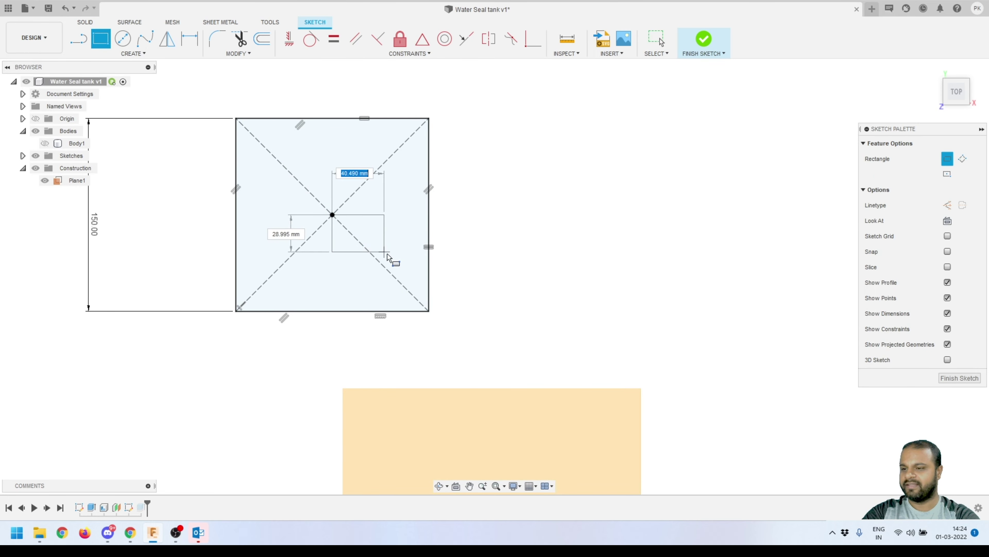
click(388, 260)
key(Escape)
scroll(377, 215, up, 2)
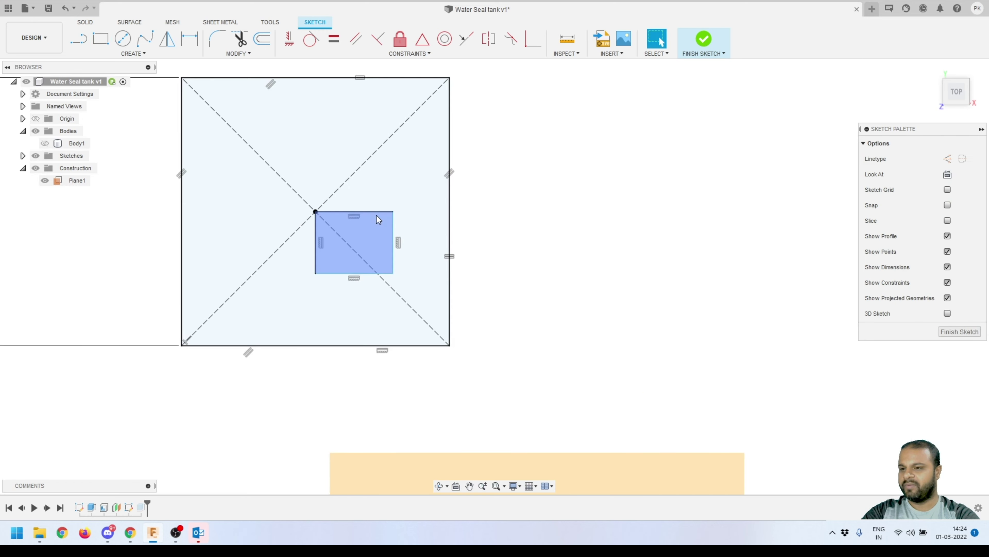
Make the new rectangle square with an Equal constraint and dimension its side to 50 mm.
click(375, 214)
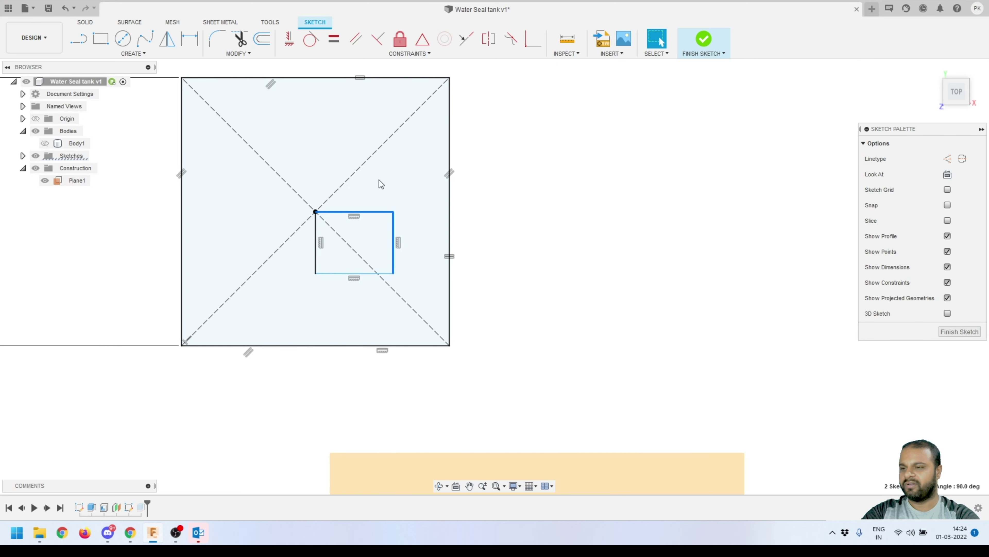
click(331, 41)
key(d)
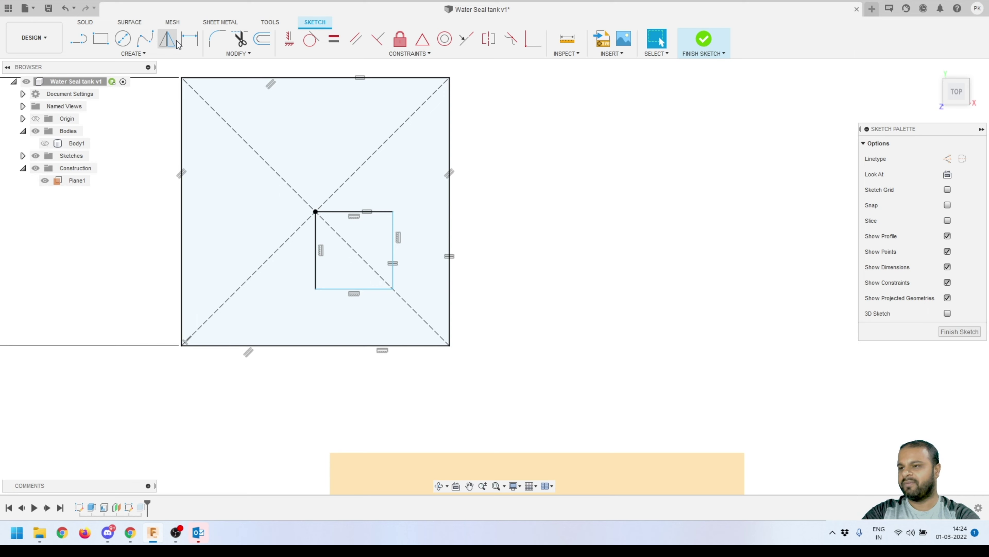
click(356, 192)
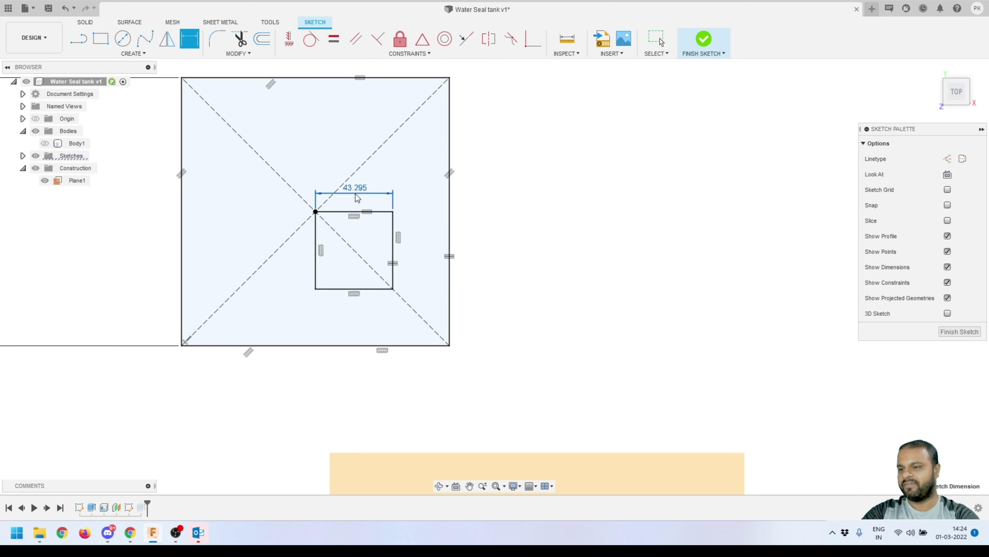
key(Return)
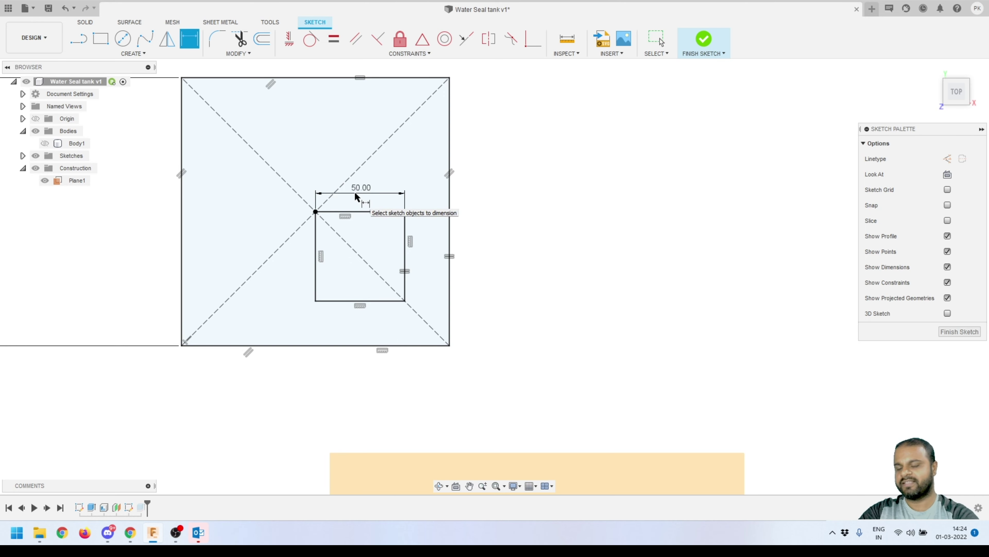
key(Escape)
Offset the small square's upper and left edges 5 mm inward to form an L-shaped profile.
scroll(370, 264, up, 2)
scroll(364, 242, up, 2)
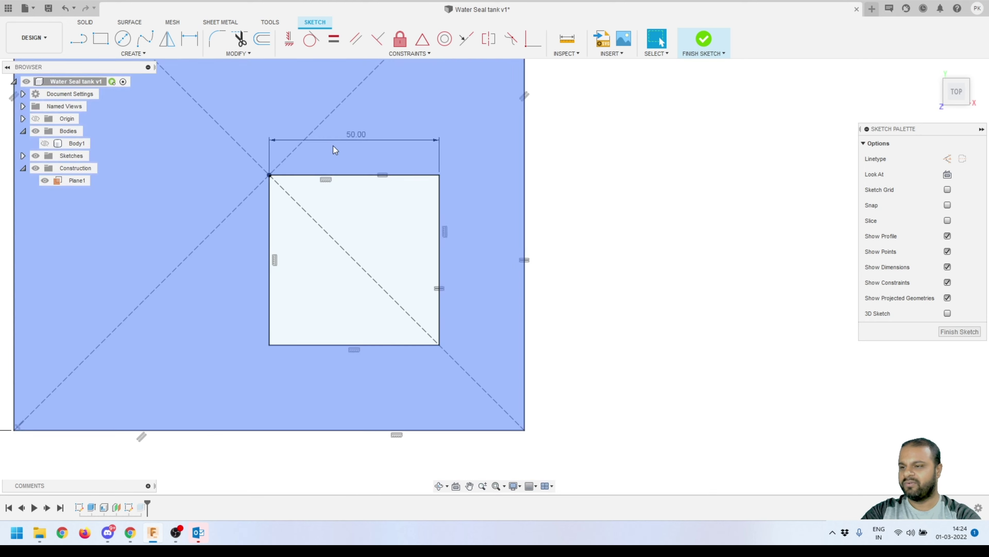
click(341, 174)
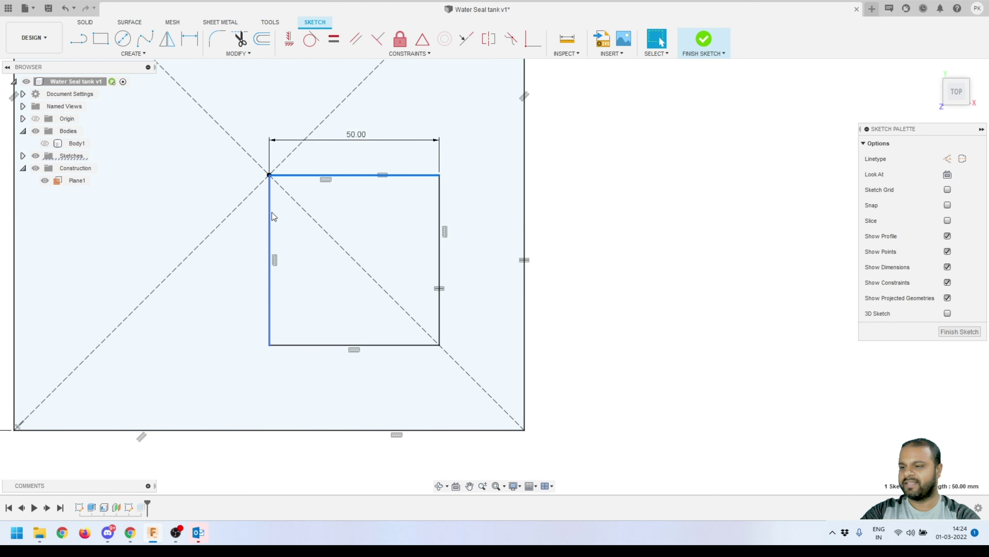
click(270, 212)
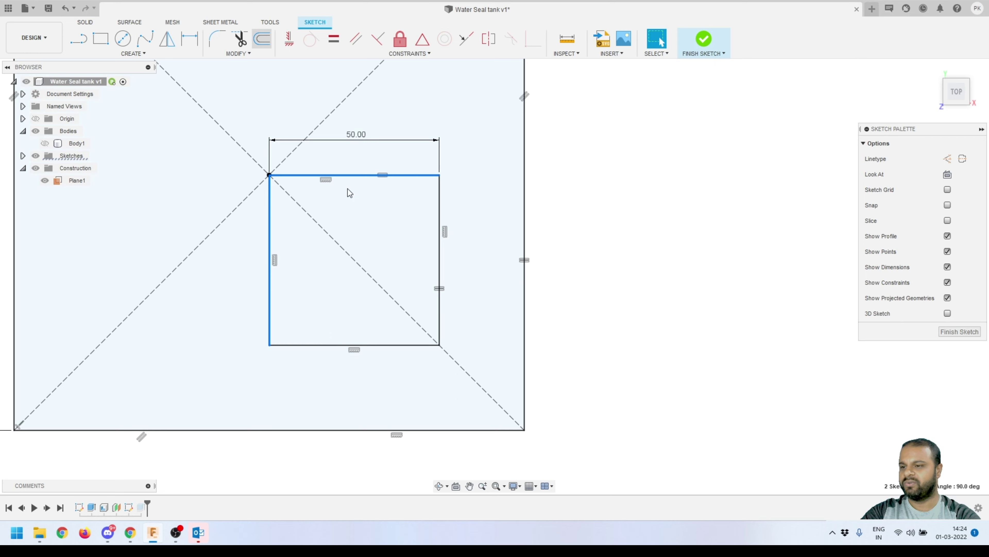
key(o)
drag(273, 212, 286, 213)
key(Return)
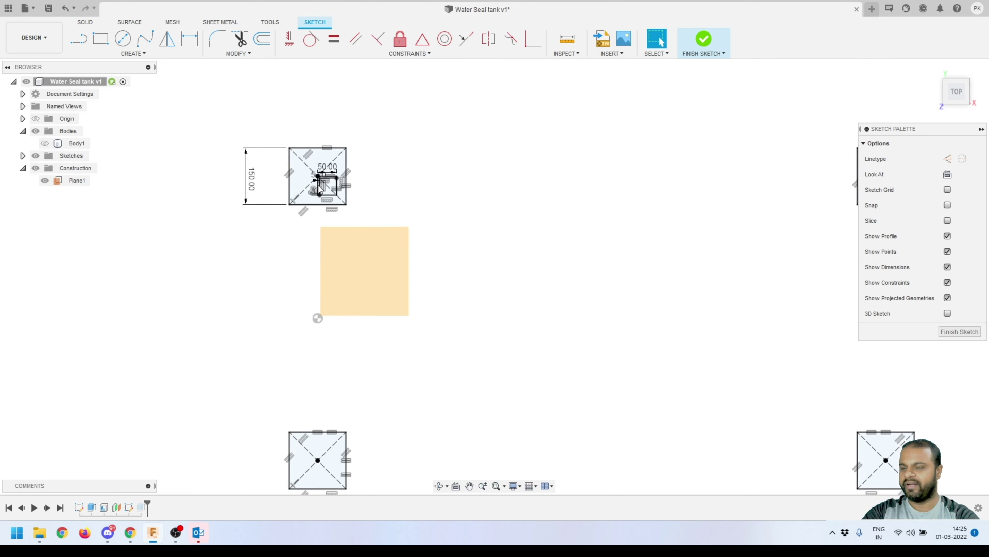
Repeat the 50 mm square with its two edges offset 5 mm inward in the other three corner squares.
scroll(362, 205, down, 3)
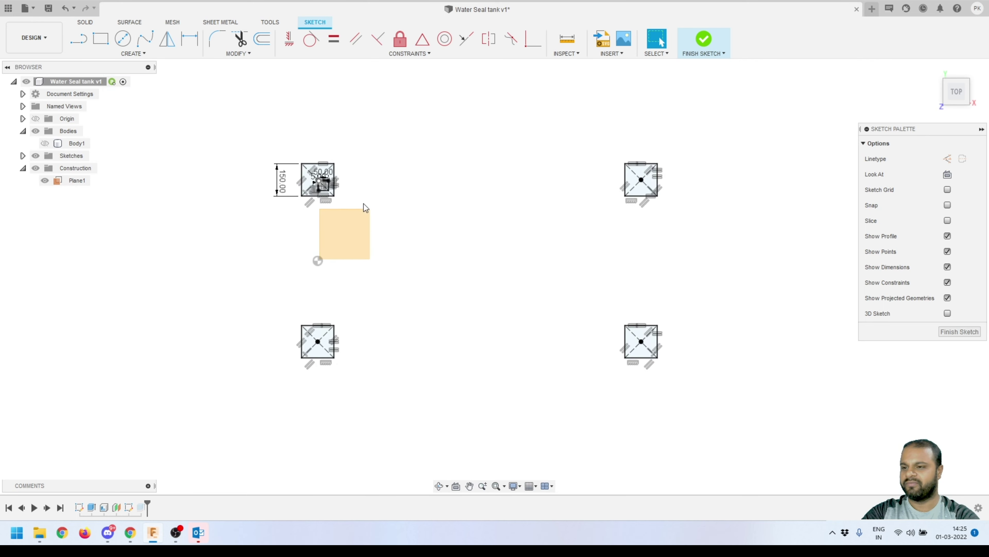
scroll(304, 187, up, 4)
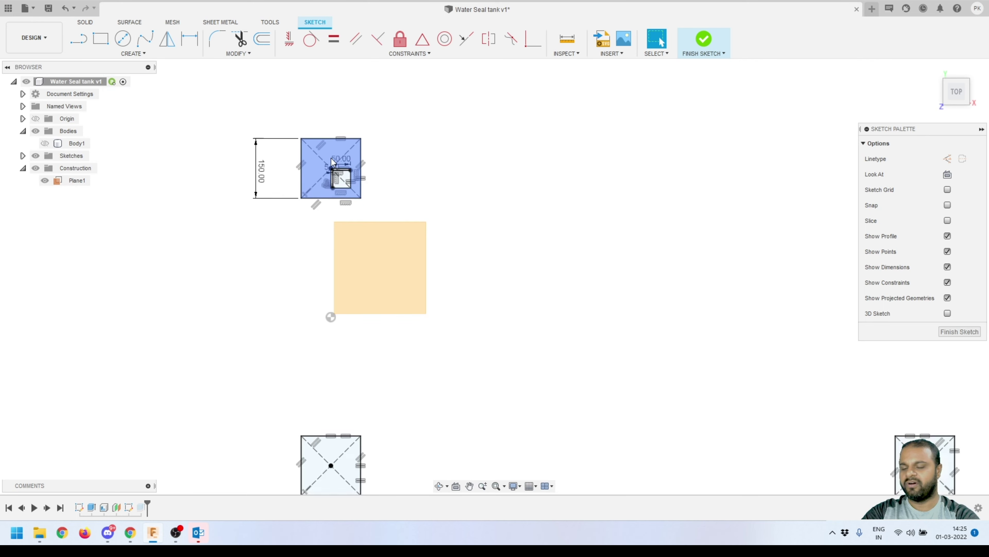
scroll(341, 175, down, 2)
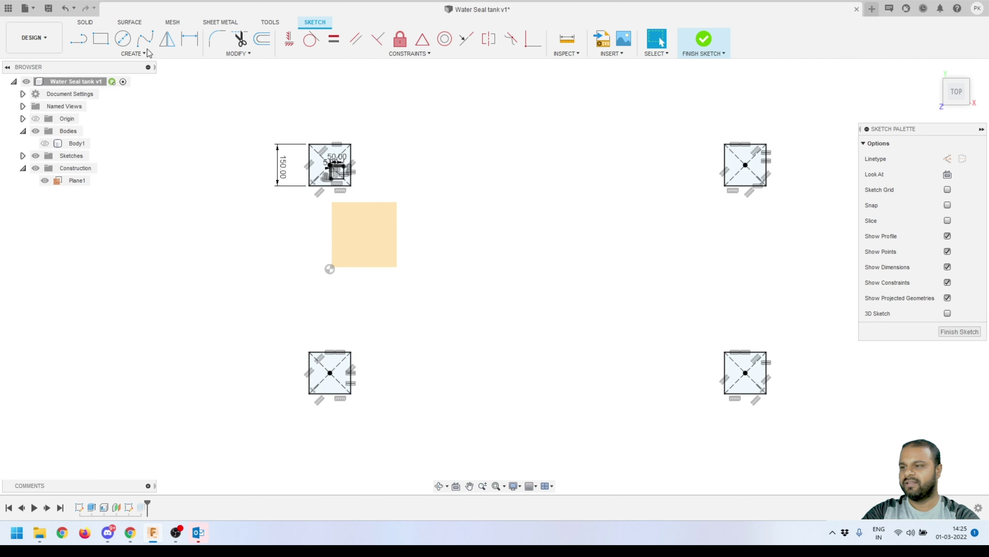
click(101, 39)
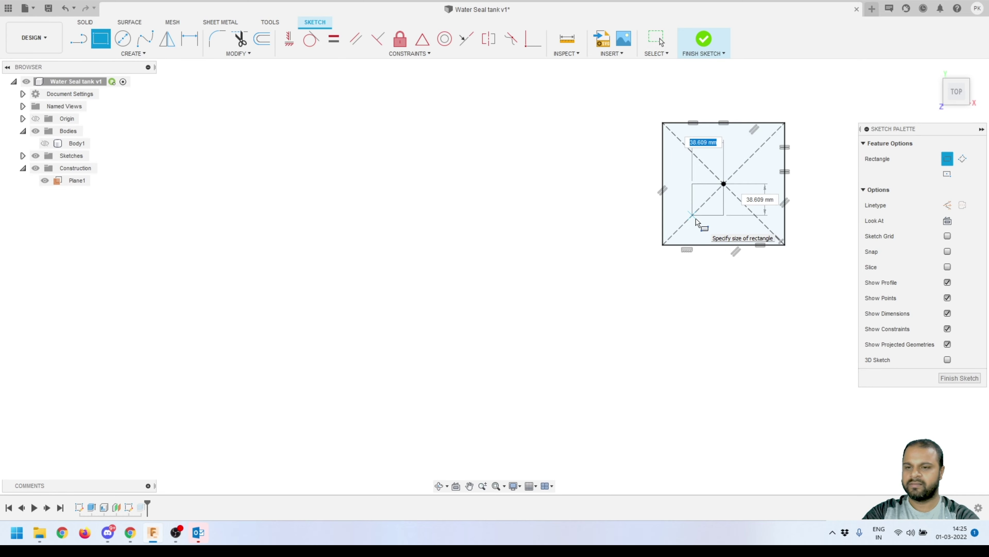
click(693, 215)
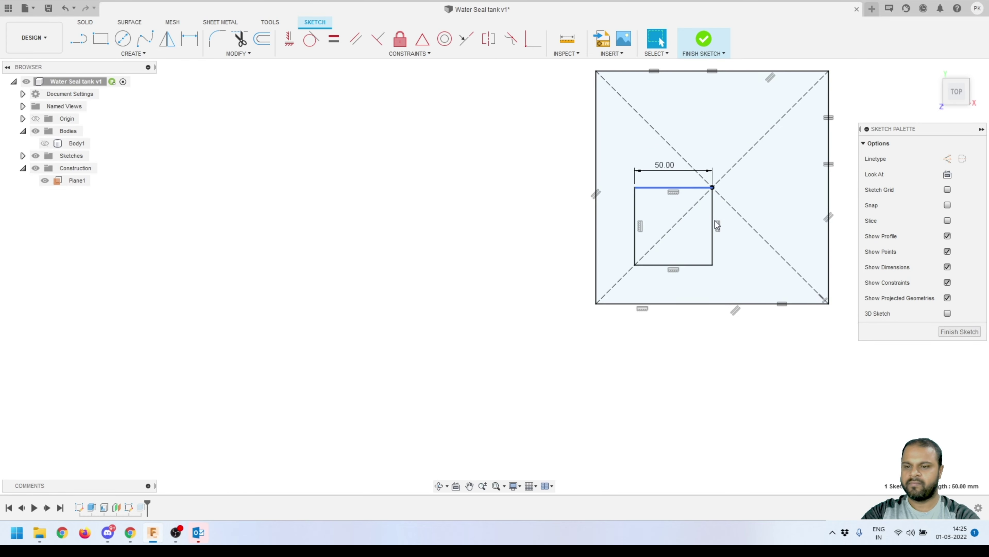
click(262, 39)
click(714, 226)
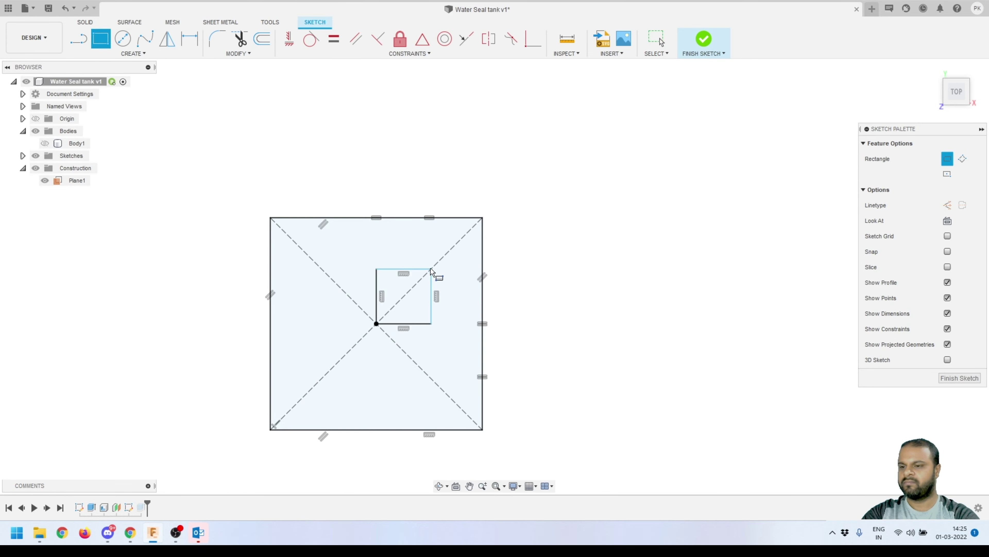
click(431, 271)
key(Escape)
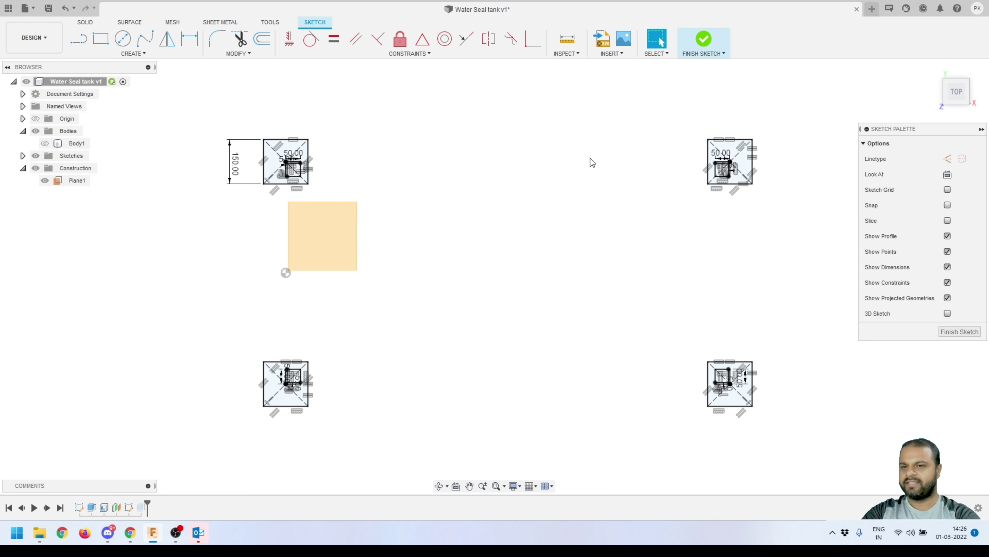
Finish the sketch and show Sketch2 again over the four base plates.
click(703, 39)
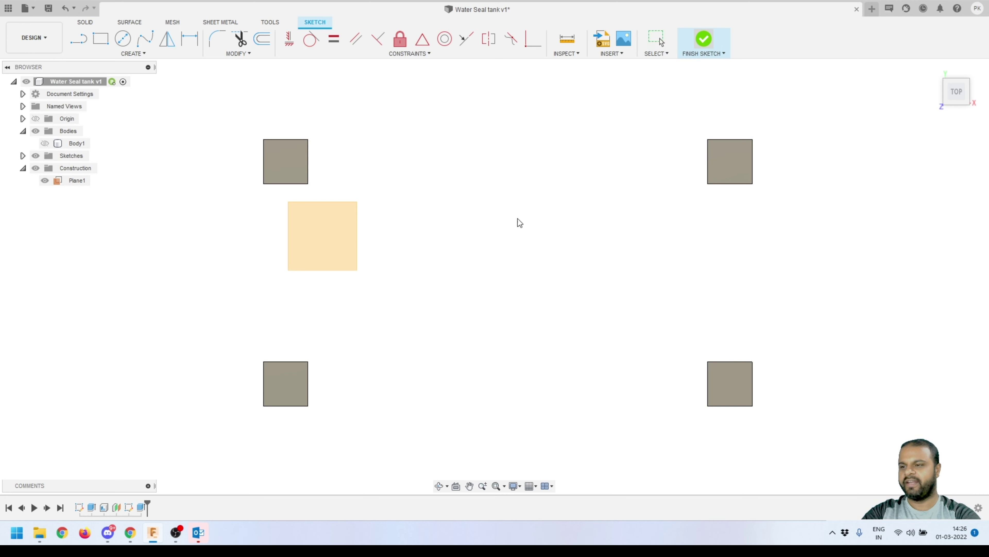
mouse_move(477, 272)
shift+middle_down()
mouse_move(424, 290)
mouse_move(401, 271)
mouse_move(431, 304)
shift+middle_up()
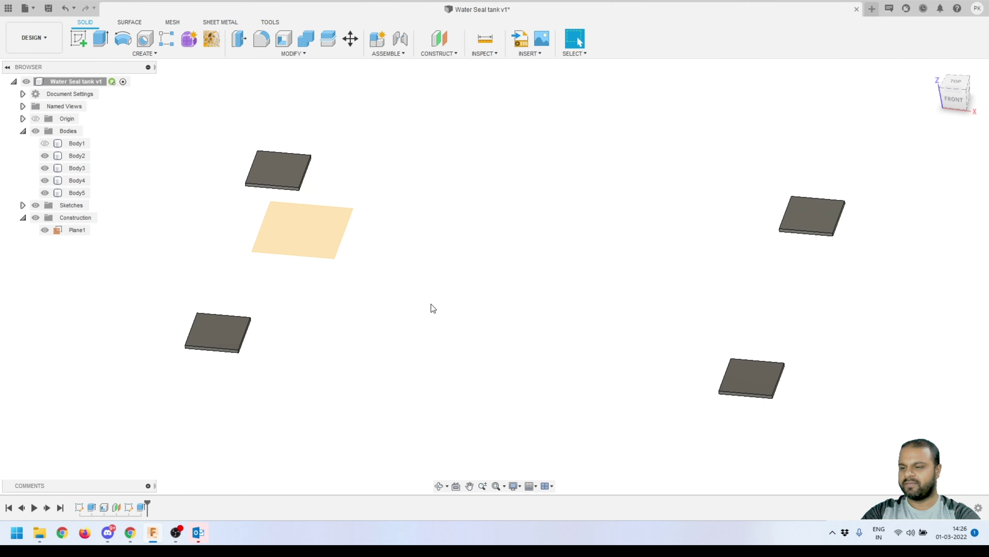
scroll(435, 309, down, 2)
scroll(307, 275, up, 1)
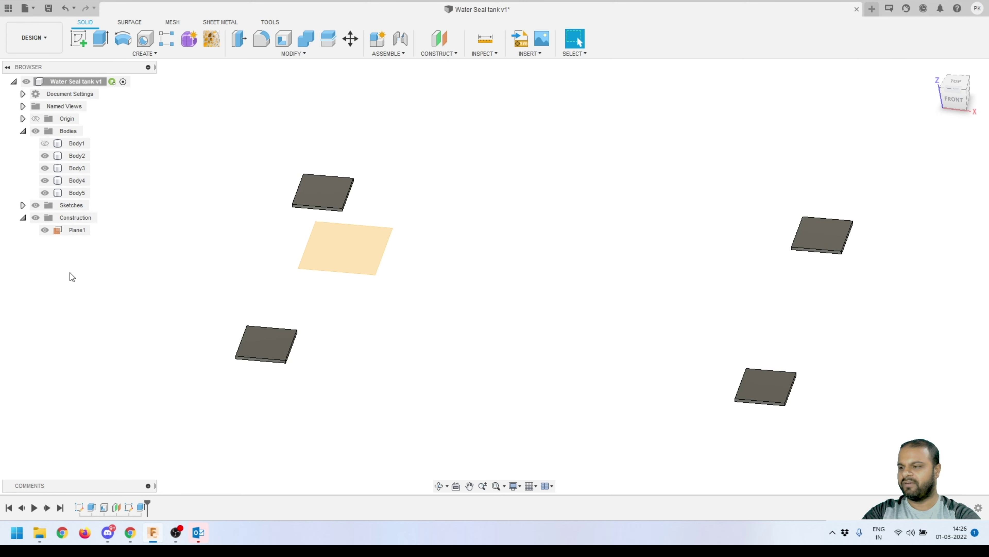
click(23, 205)
click(59, 230)
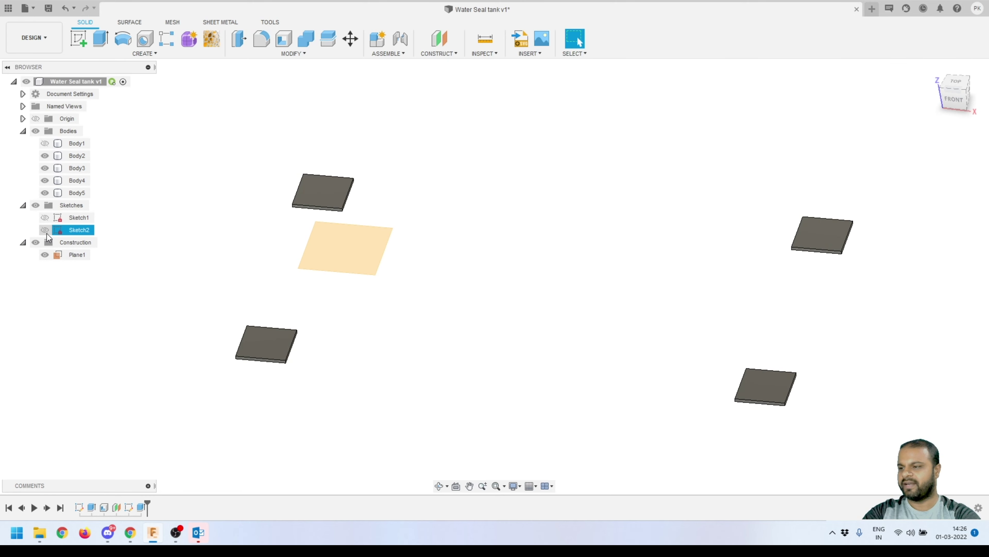
click(45, 229)
Edit the base plates' extrusion to a distance of -10 mm so they extend below the sketch plane.
shift+middle_drag(275, 370, 305, 383)
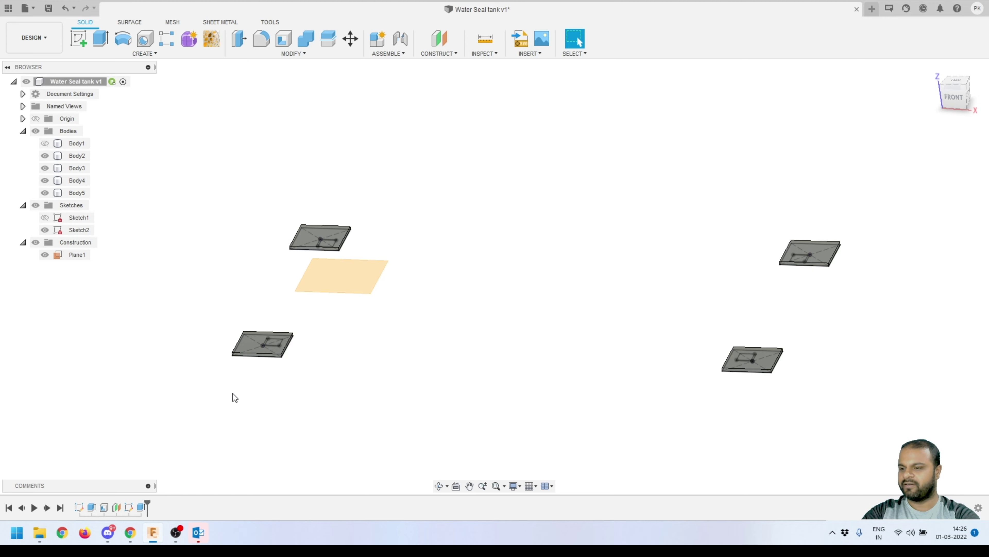
scroll(282, 355, up, 5)
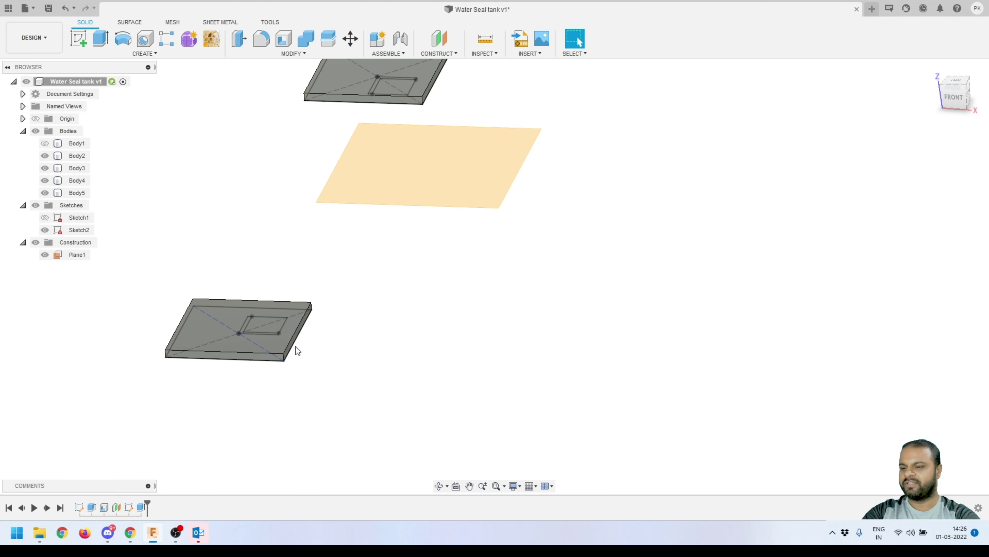
right_click(144, 508)
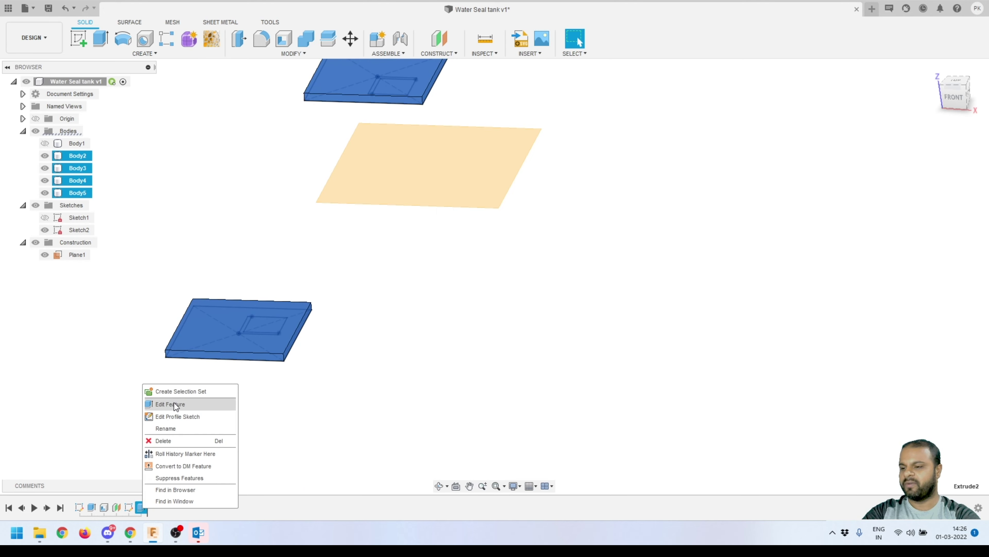
click(180, 404)
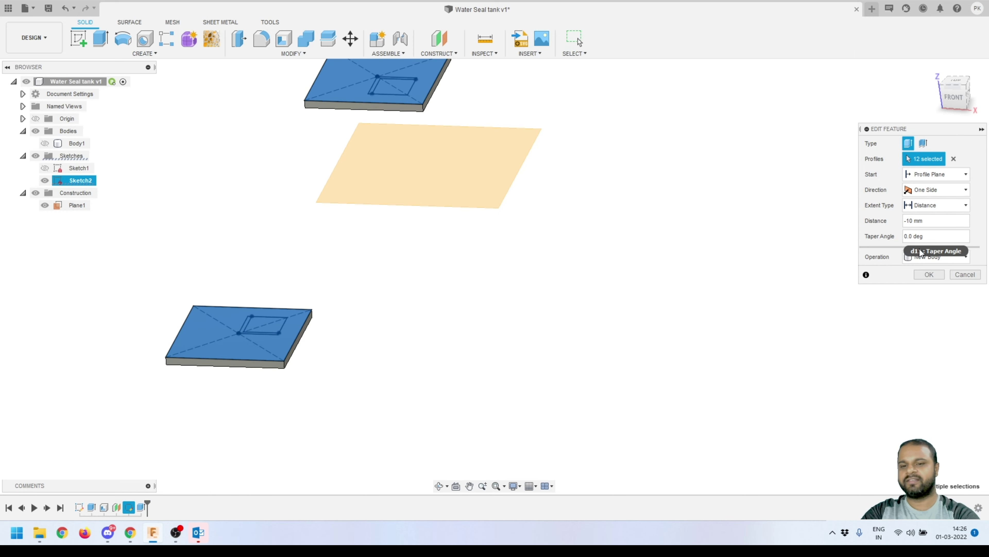
click(931, 276)
Examine the L-profile outlines on the base plates and their position beneath the tank body.
scroll(282, 318, down, 4)
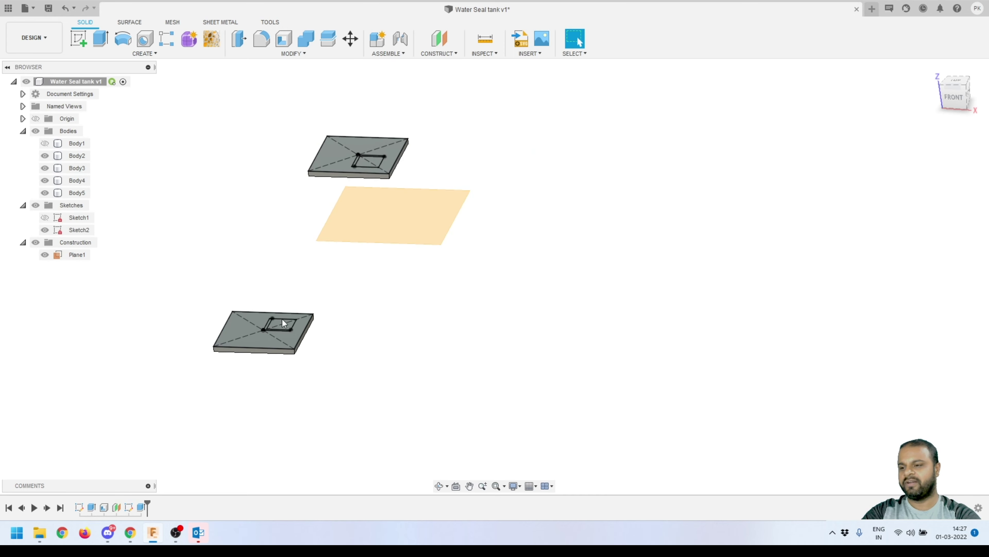
scroll(303, 341, up, 8)
click(259, 295)
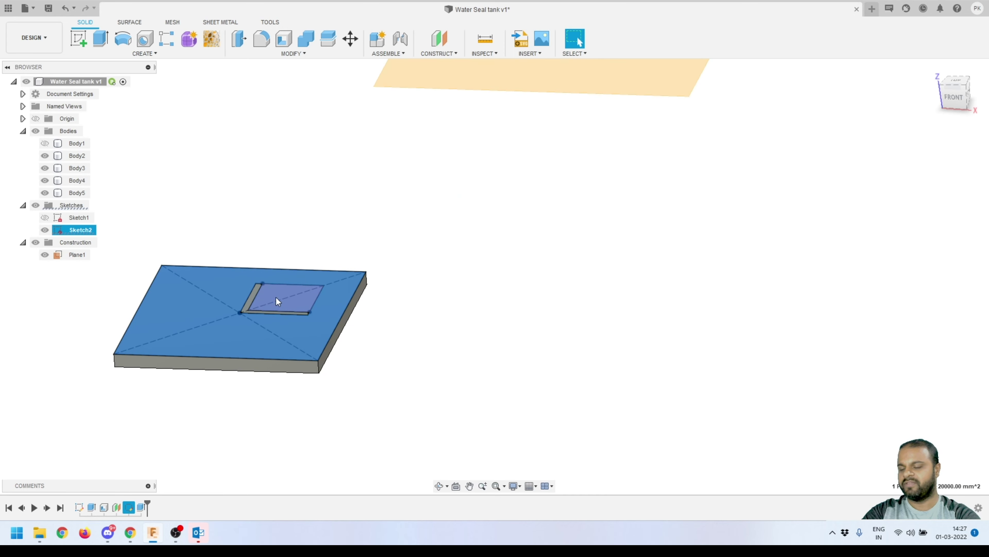
scroll(266, 319, down, 5)
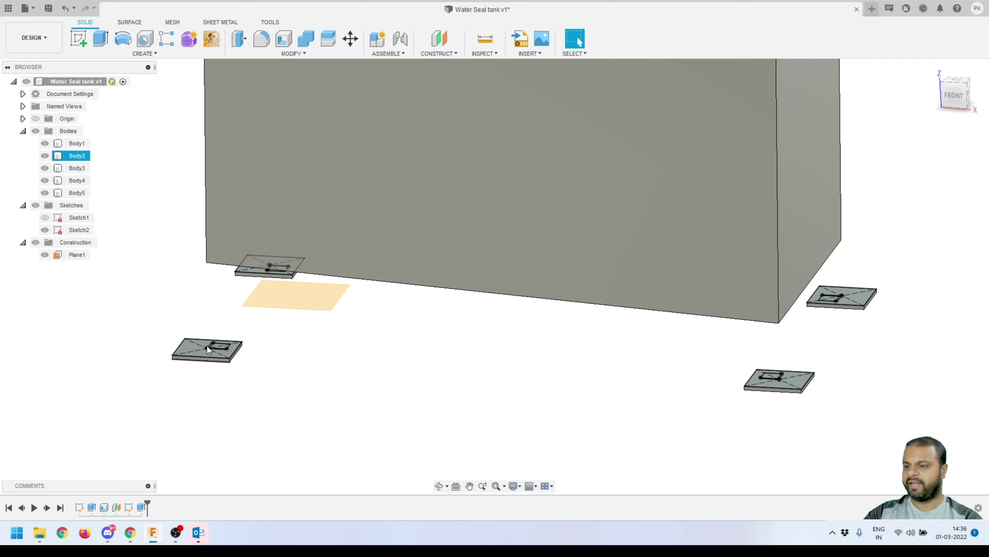
scroll(220, 348, up, 3)
click(221, 356)
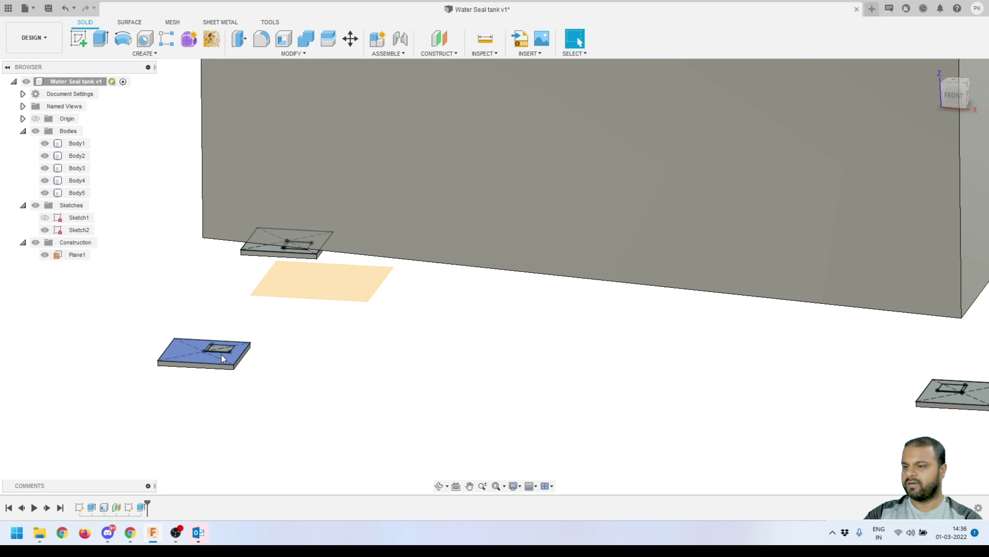
scroll(221, 355, down, 2)
click(243, 365)
scroll(219, 351, up, 5)
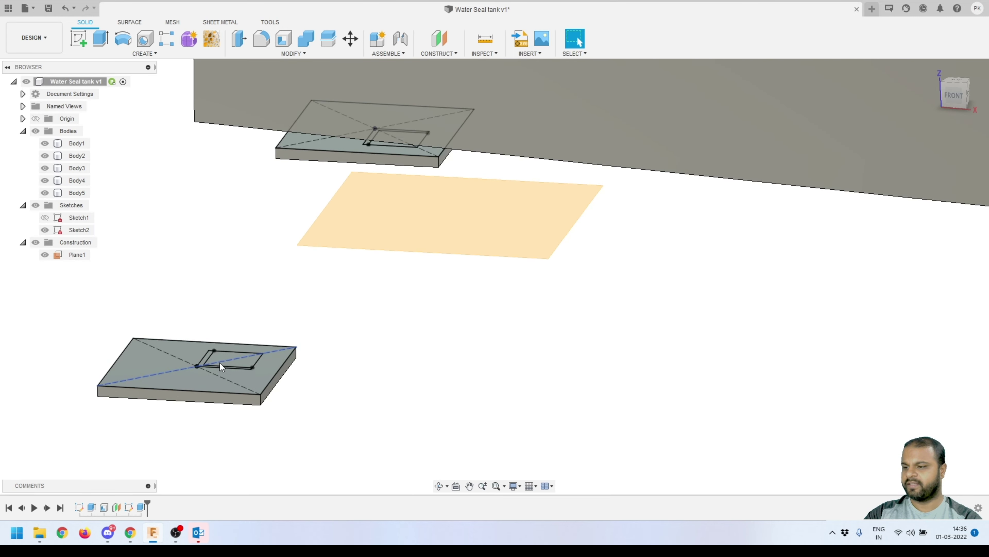
scroll(234, 359, down, 3)
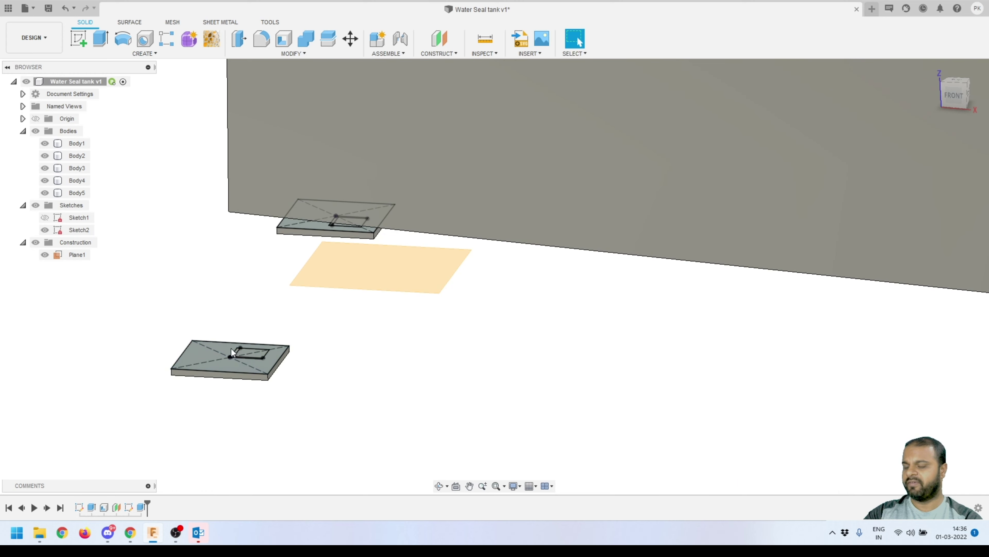
scroll(231, 348, up, 6)
scroll(269, 331, down, 10)
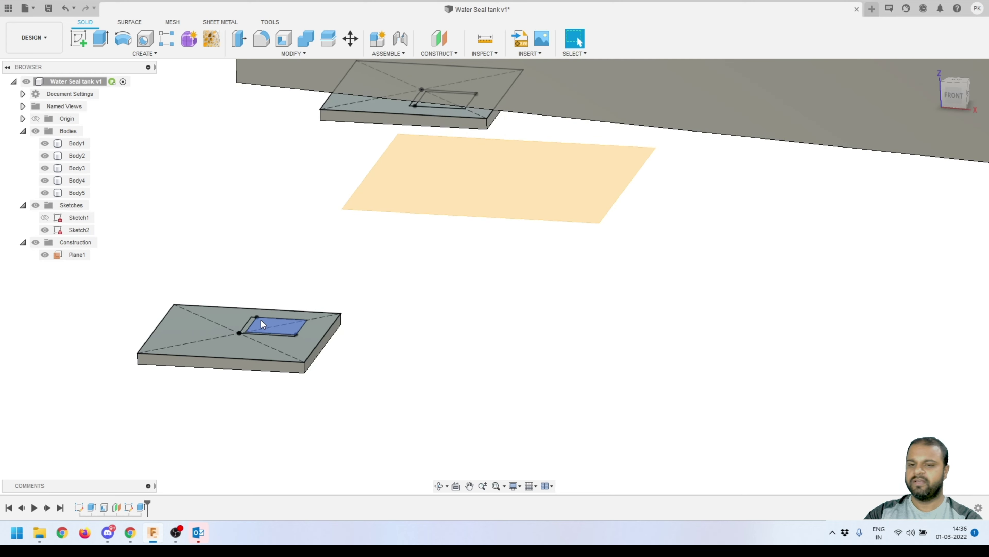
scroll(306, 297, up, 3)
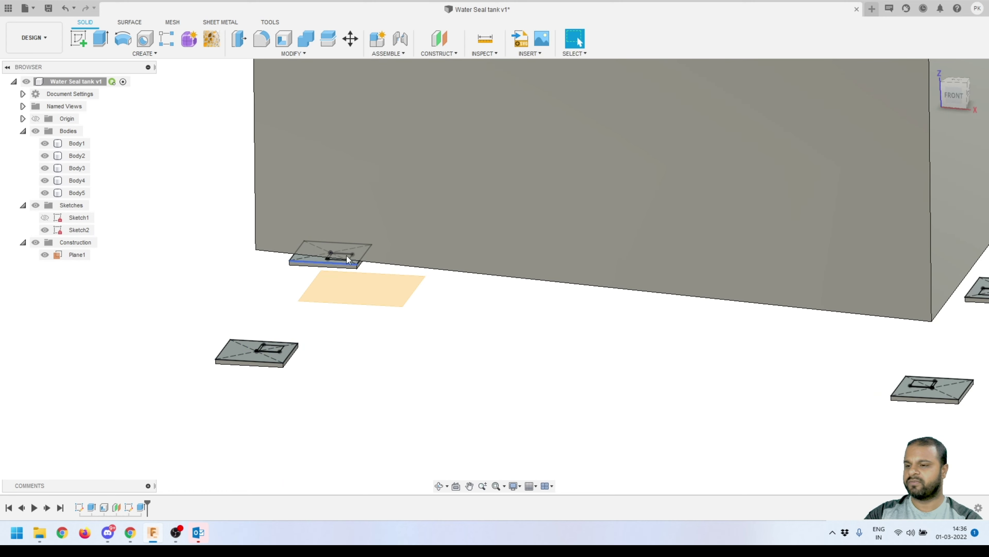
scroll(348, 274, down, 3)
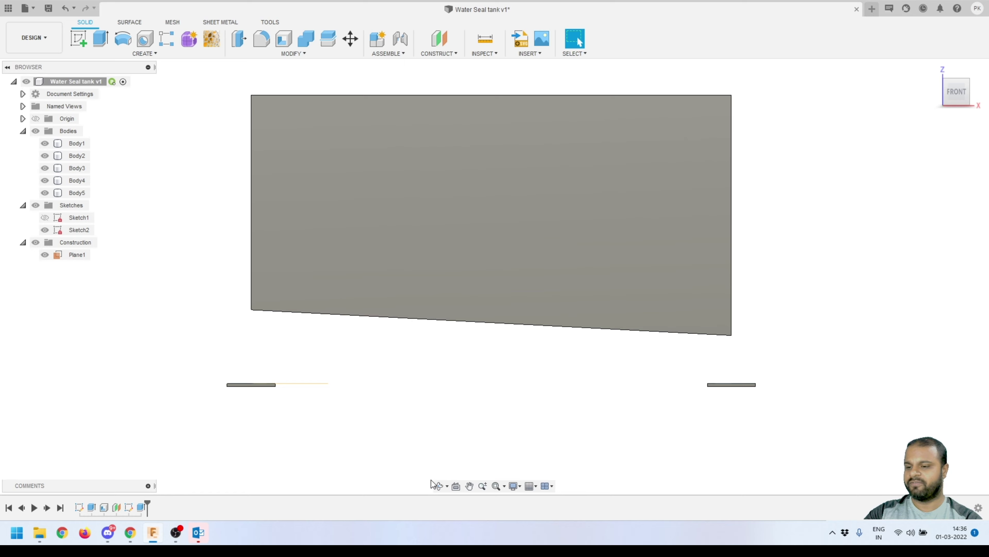
Extrude the L-profiles on the two base plates at the sloping bottom's higher end, using To Object with the tank's underside as the target.
click(438, 486)
drag(459, 349, 433, 302)
key(Escape)
key(e)
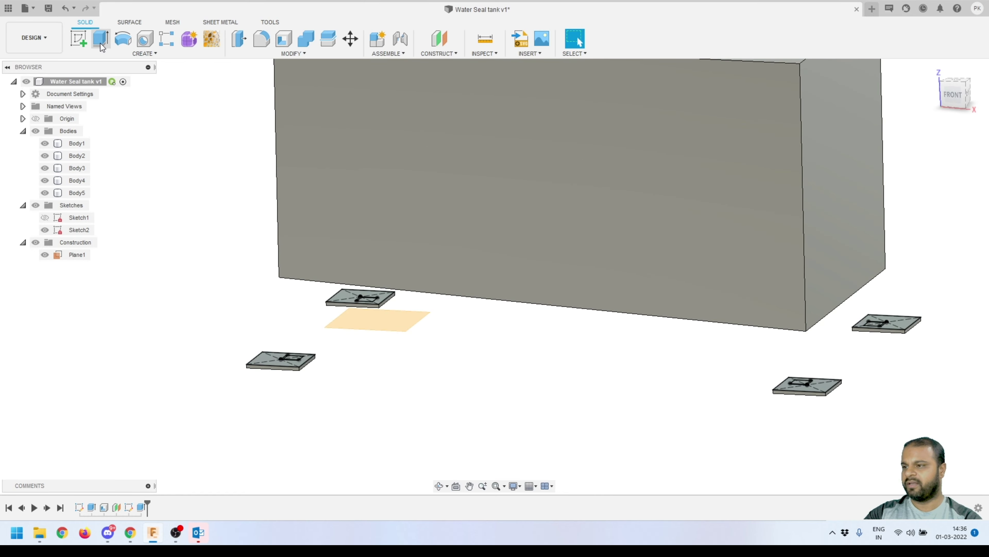
scroll(267, 347, up, 10)
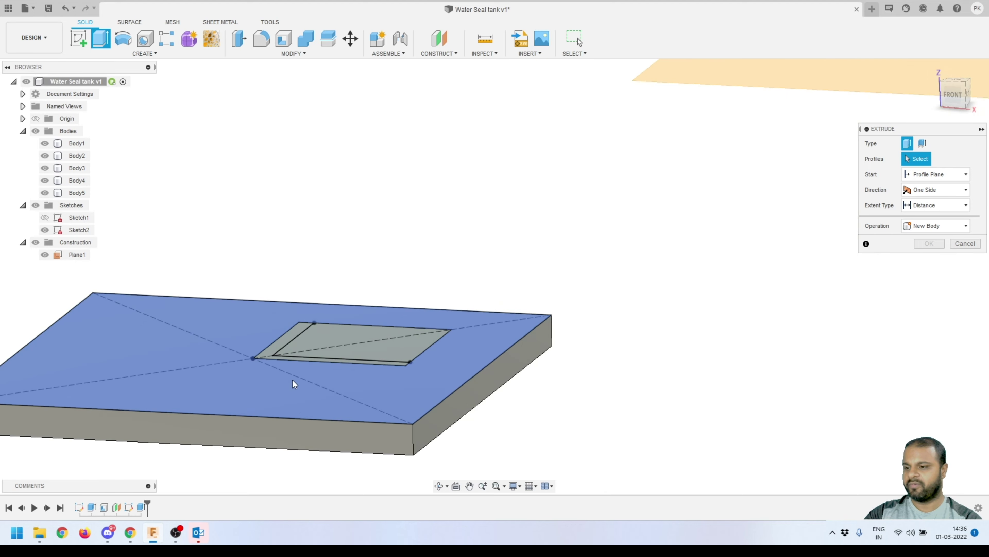
click(276, 354)
scroll(326, 430, down, 5)
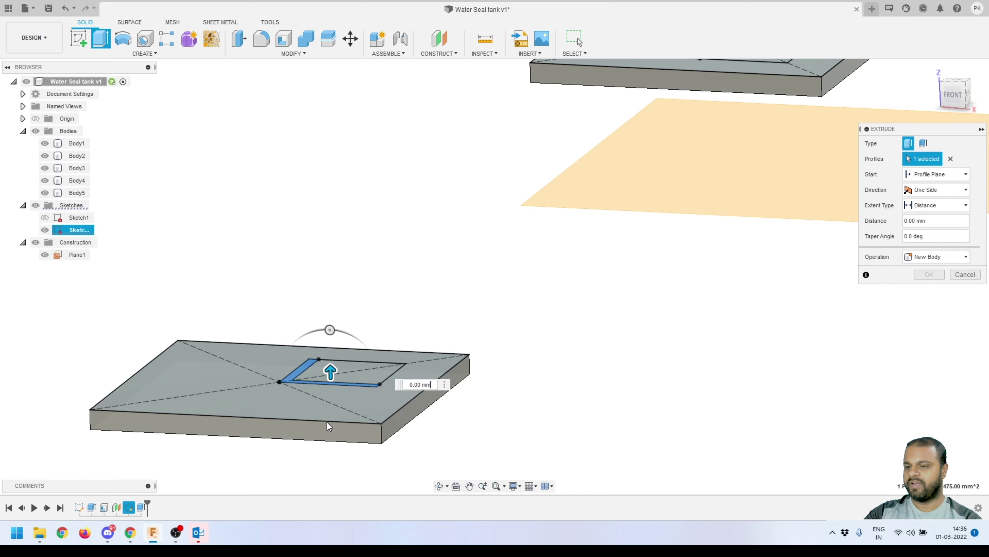
scroll(526, 273, up, 8)
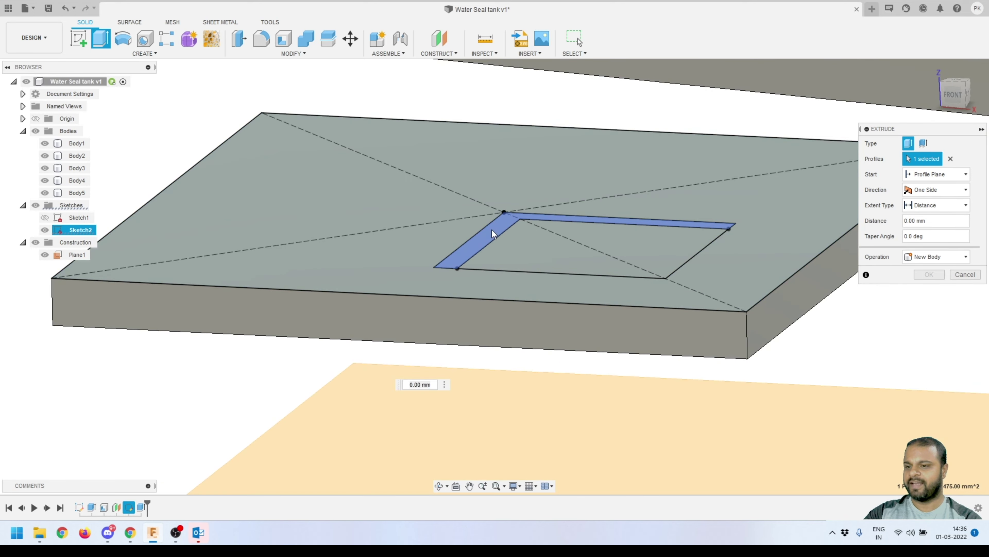
click(491, 232)
scroll(492, 233, down, 8)
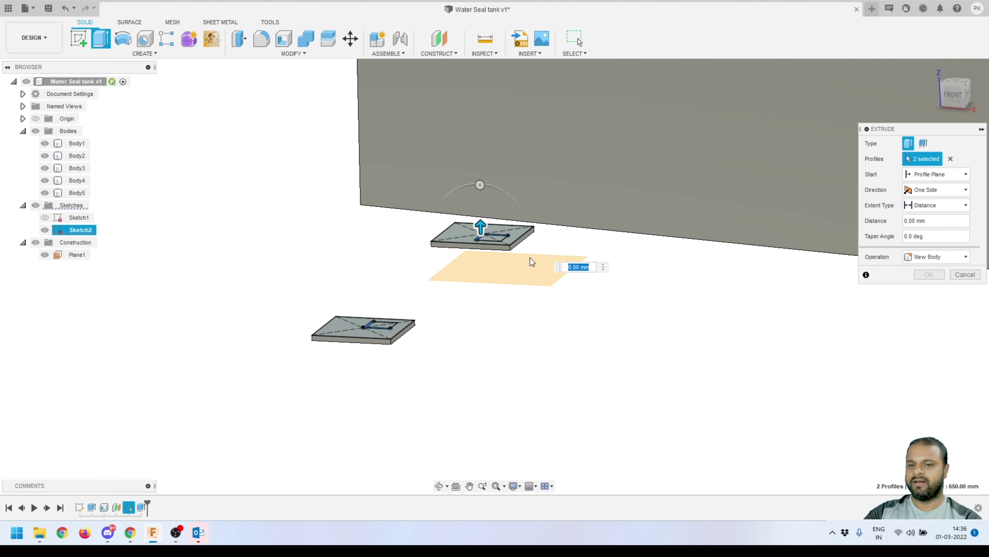
click(936, 208)
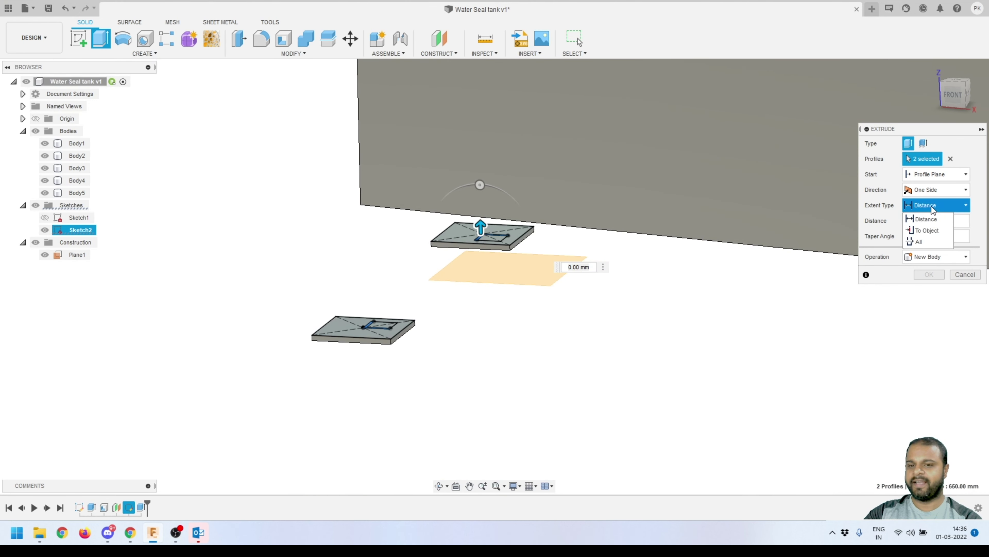
click(928, 231)
shift+middle_drag(576, 266, 582, 243)
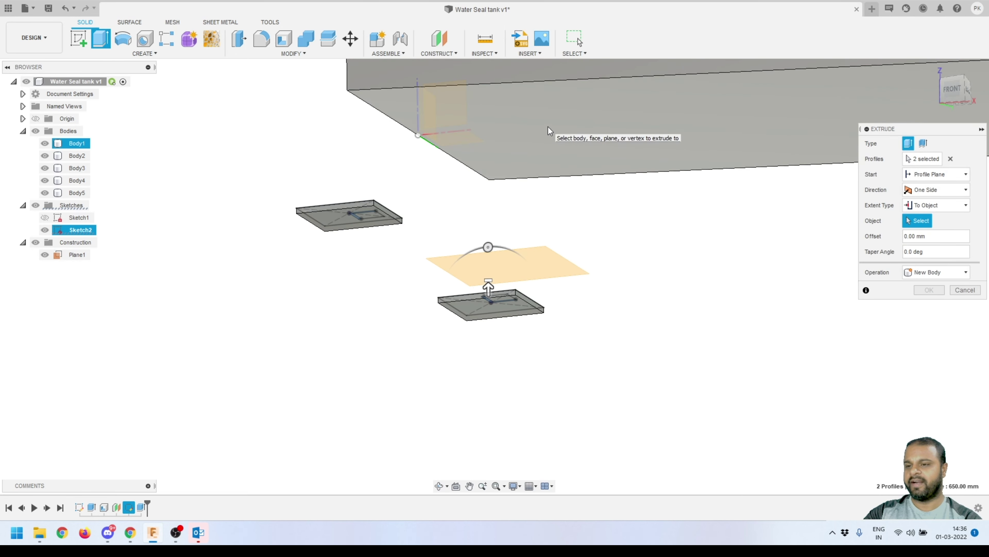
click(549, 132)
shift+middle_drag(470, 231, 444, 233)
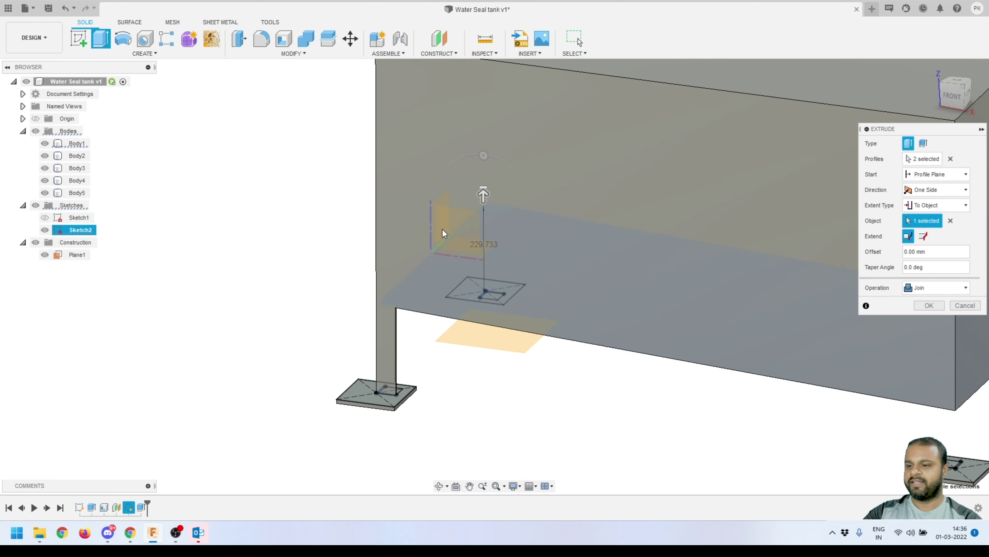
Set this leg extrusion to New Body, extend it to adjacent faces, and complete it.
click(931, 288)
click(928, 335)
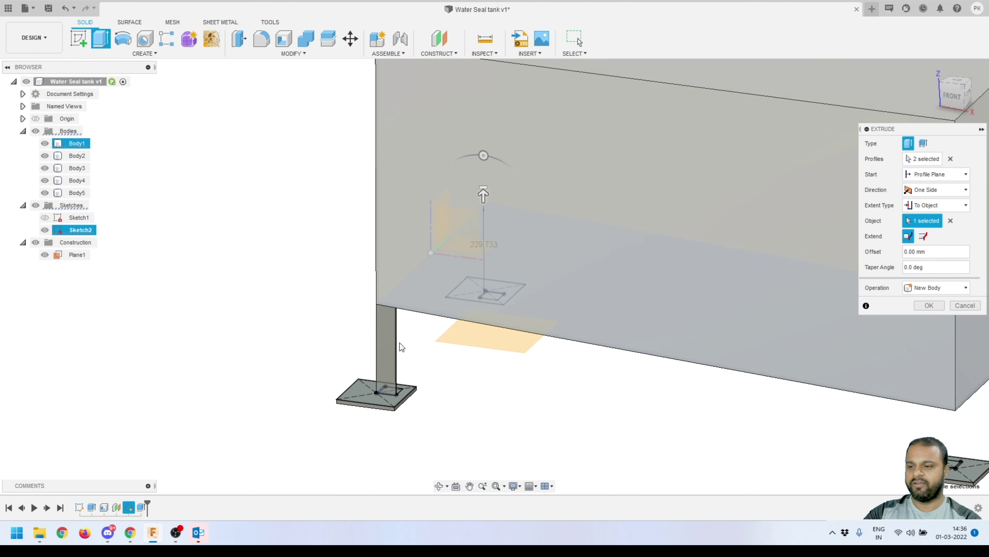
click(952, 98)
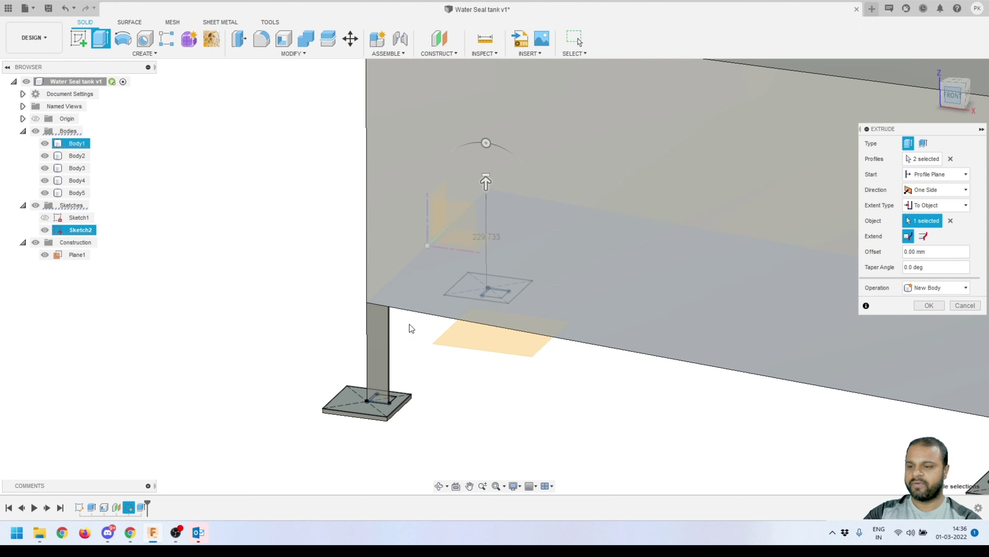
scroll(323, 414, up, 5)
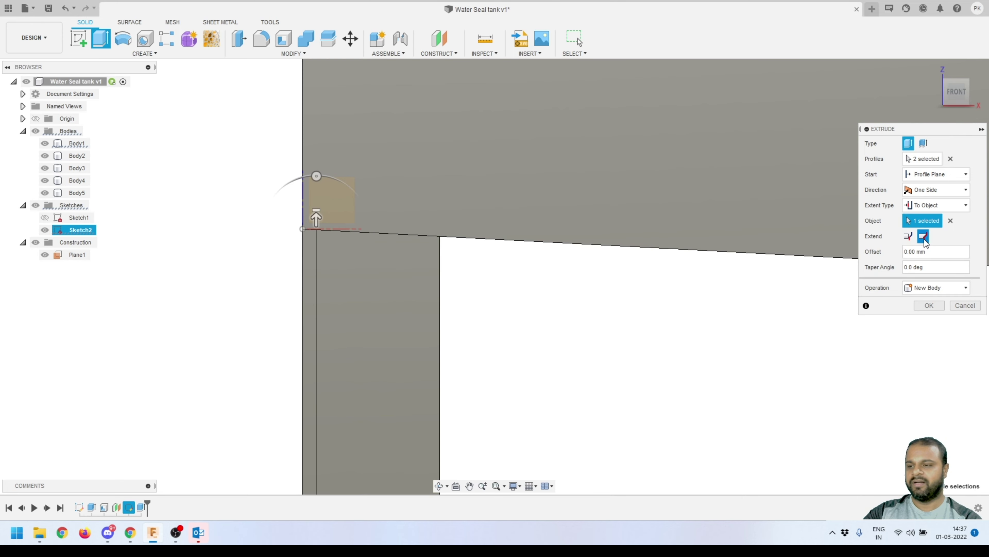
scroll(541, 254, down, 3)
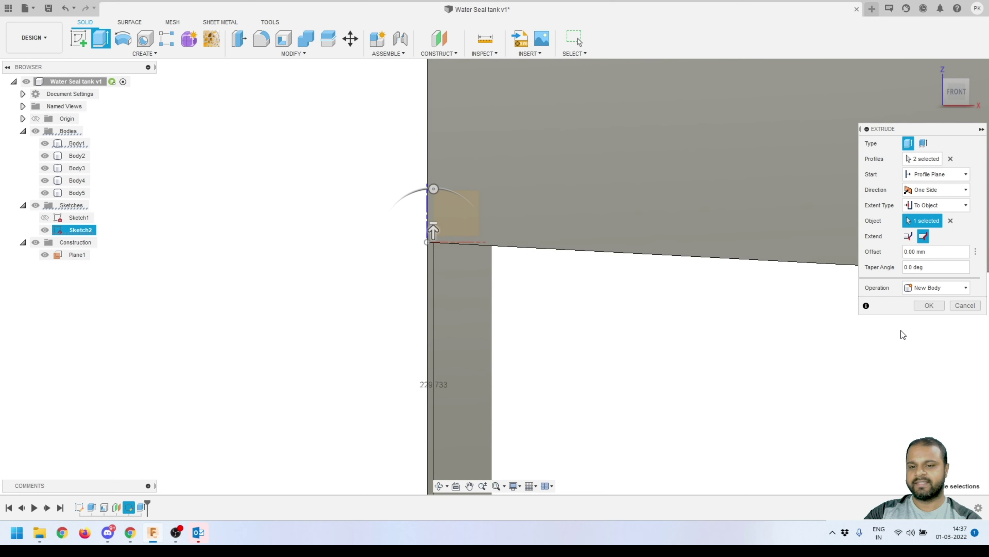
click(929, 306)
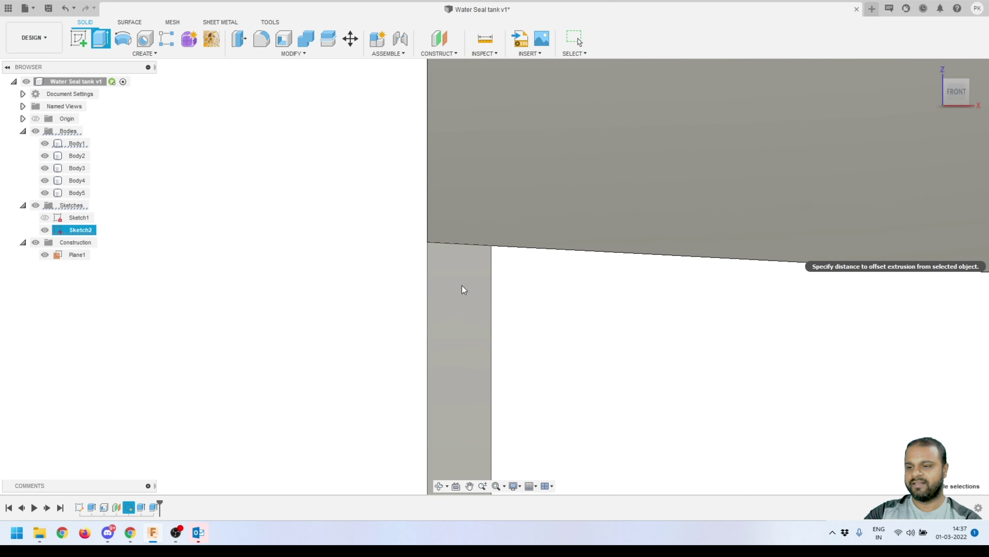
Extrude the L-profiles on the two base plates at the sloping bottom's lower end, using To Object with the tank's underside as the target.
scroll(356, 276, down, 5)
scroll(356, 275, down, 3)
shift+middle_drag(435, 303, 420, 299)
scroll(581, 322, up, 5)
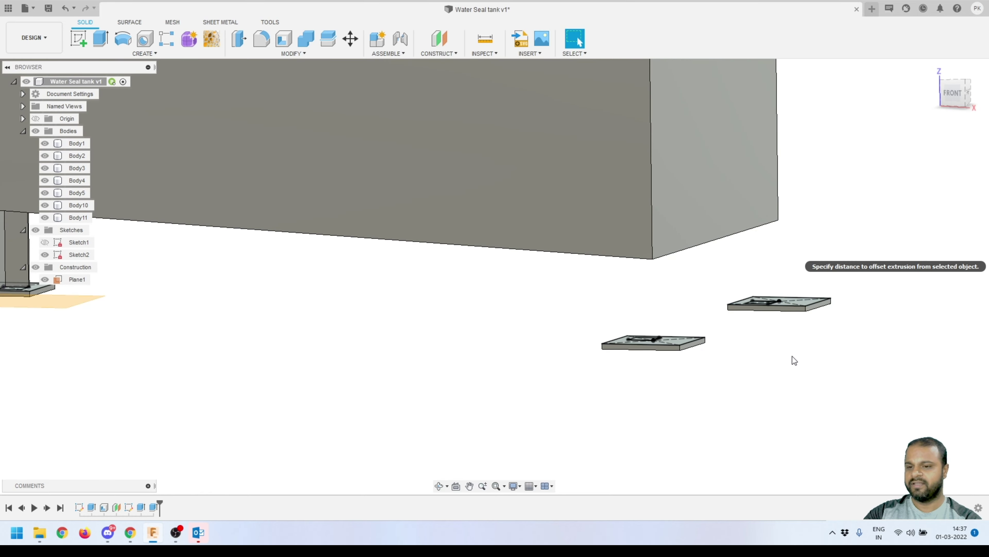
scroll(779, 360, up, 3)
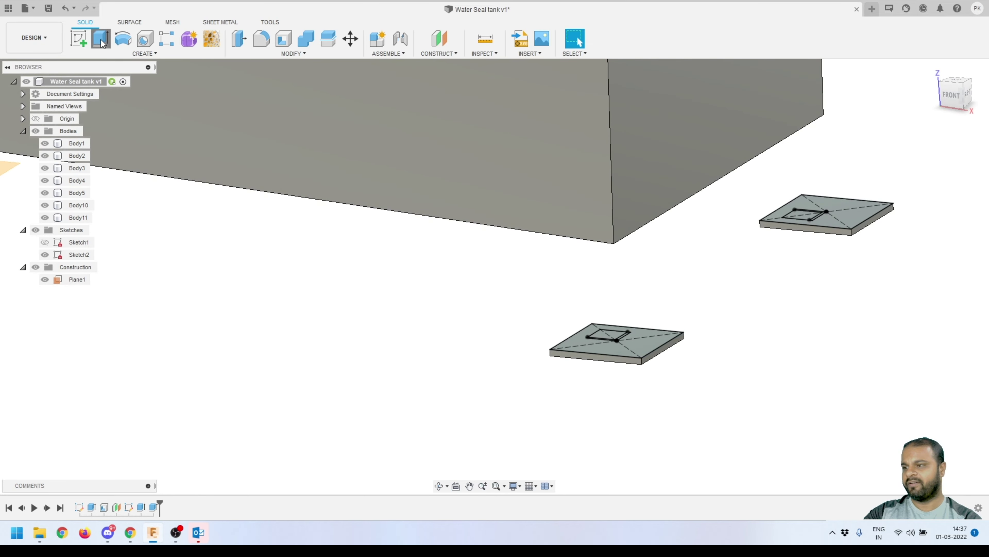
scroll(628, 343, up, 5)
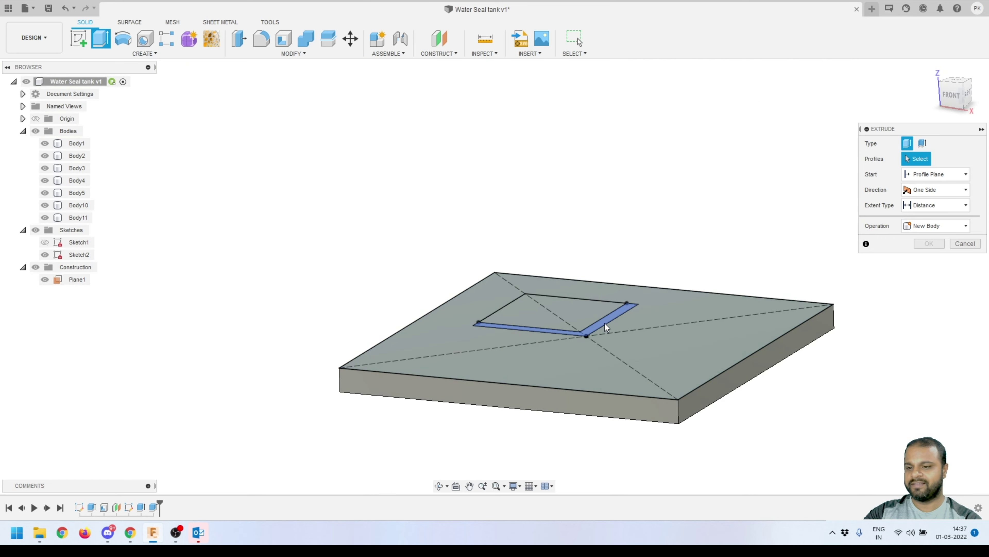
click(604, 323)
scroll(356, 403, down, 6)
scroll(627, 260, up, 4)
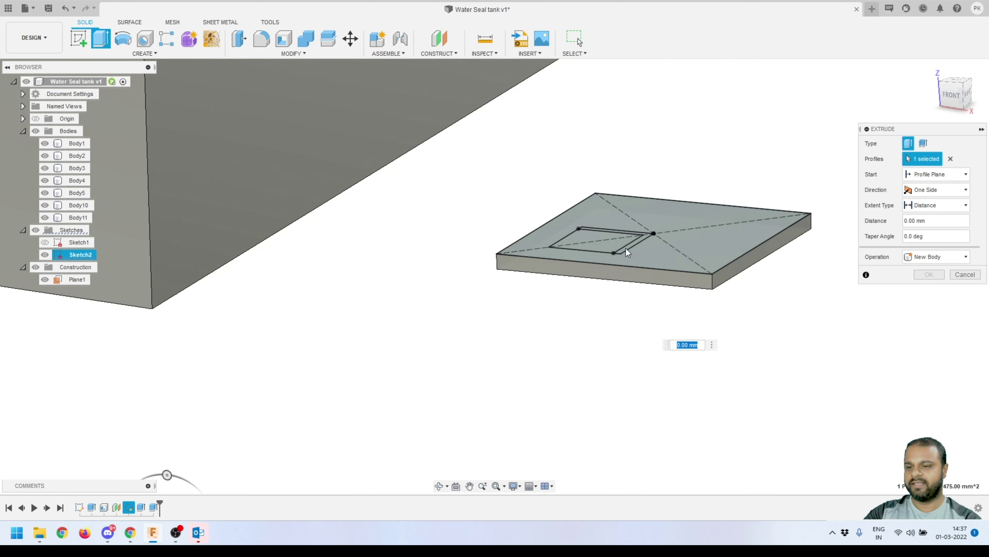
click(627, 247)
scroll(634, 289, down, 5)
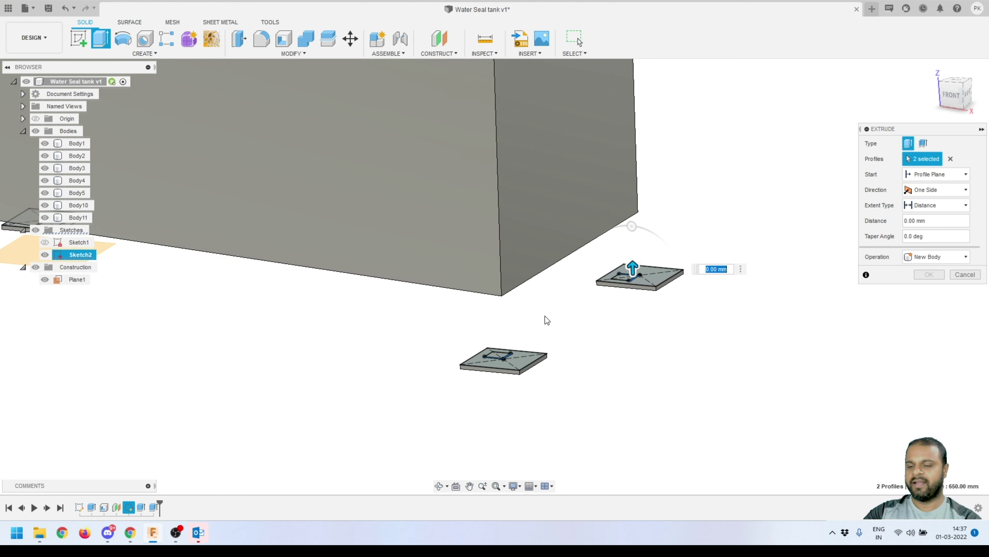
shift+middle_drag(545, 317, 574, 311)
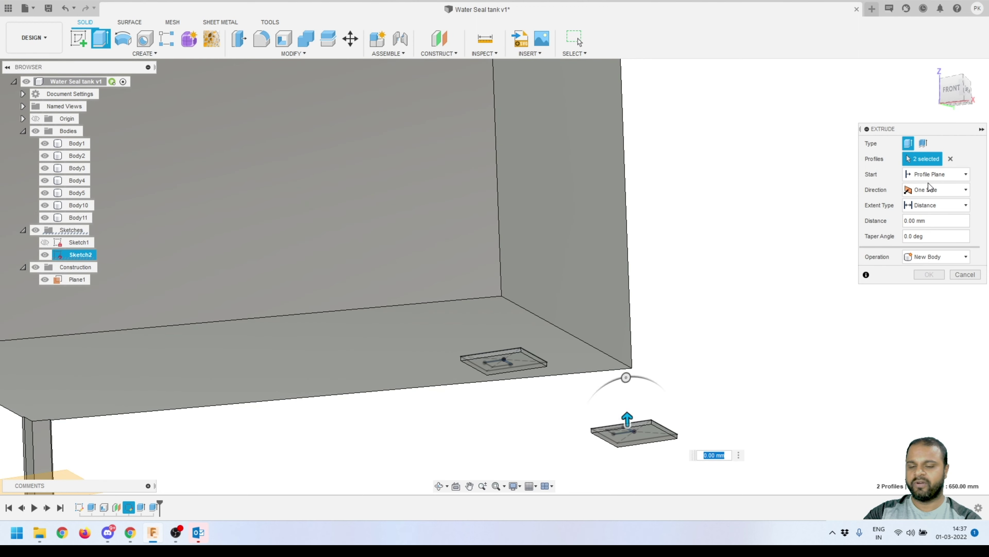
click(933, 205)
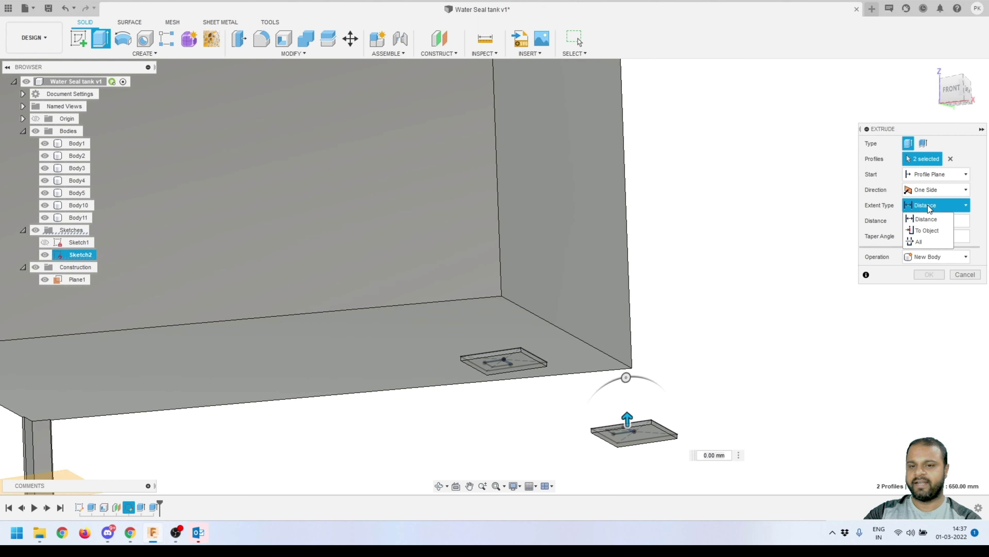
click(924, 232)
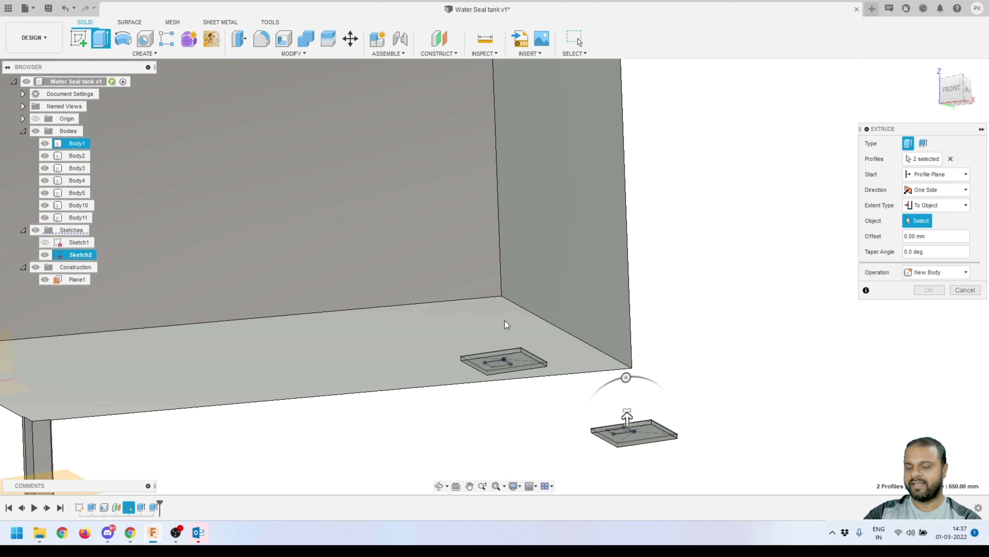
click(480, 335)
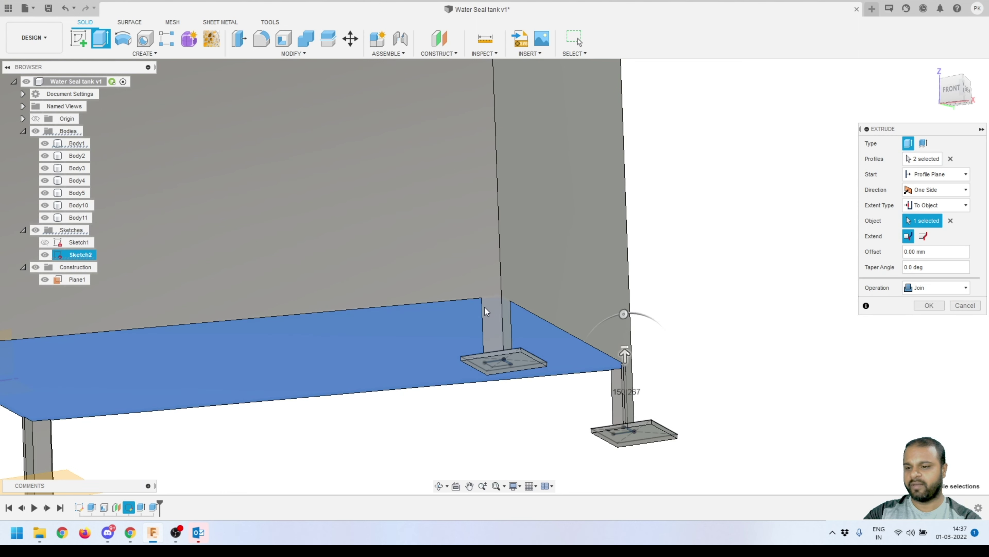
Create the two shorter legs as new bodies extended to adjacent faces and finish their extrusion.
click(935, 287)
click(926, 336)
scroll(545, 323, up, 2)
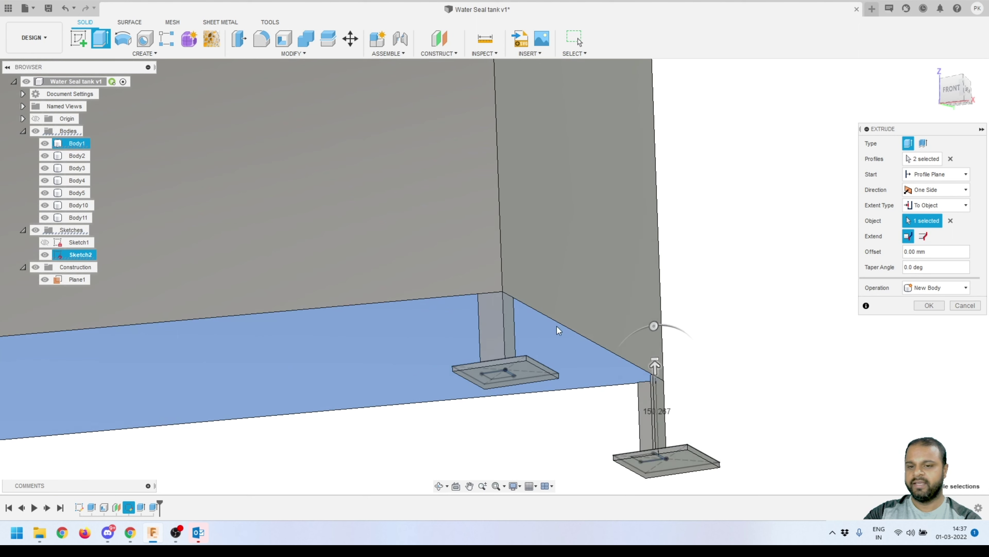
click(927, 236)
scroll(682, 259, down, 2)
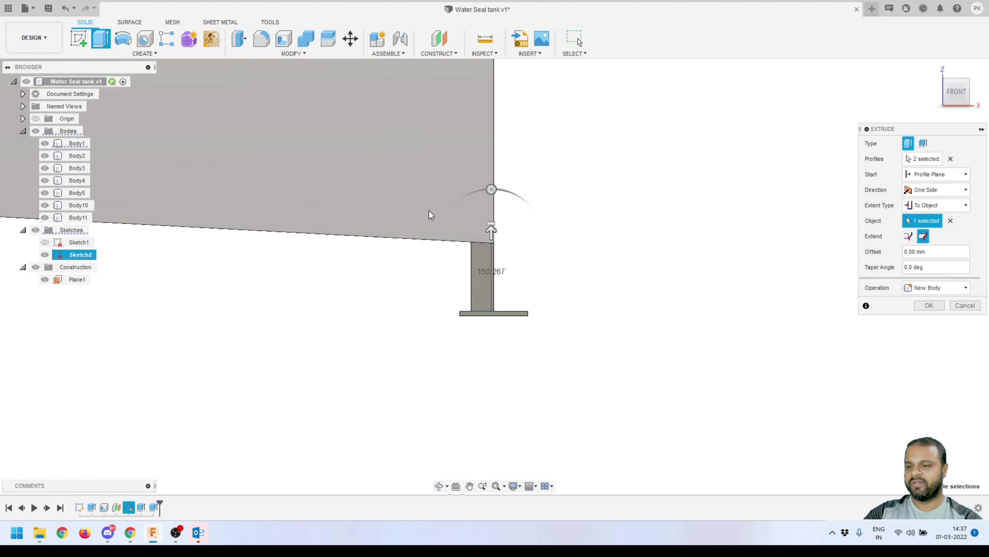
scroll(444, 221, up, 5)
click(929, 305)
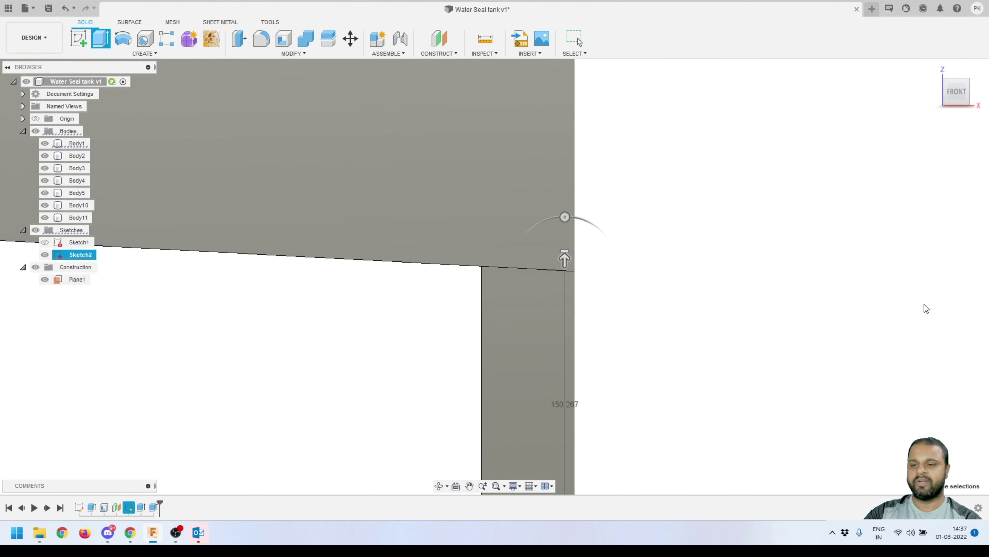
scroll(770, 323, down, 6)
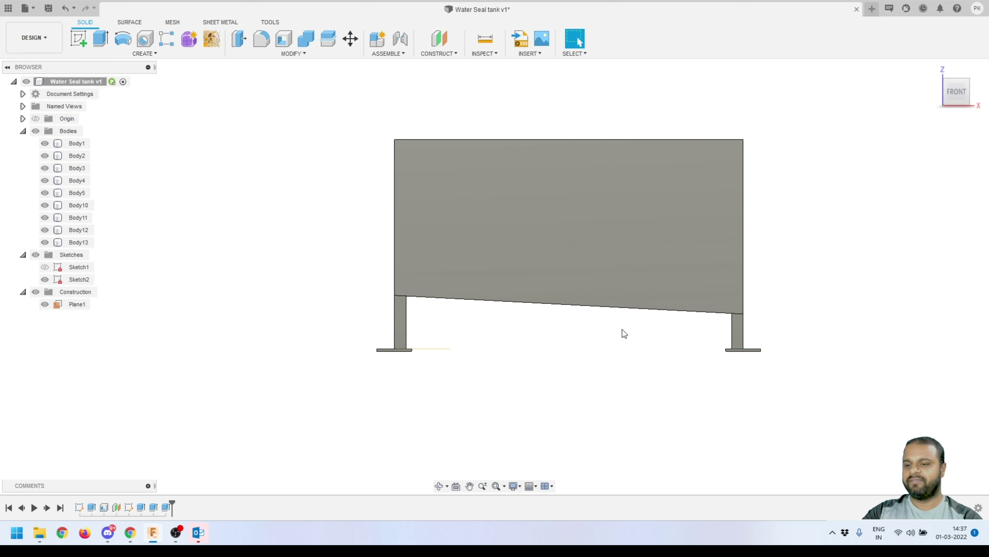
Hide the construction plane Plane1 and the leg sketch Sketch2 so only the tank and leg bodies are shown.
scroll(584, 311, up, 2)
shift+middle_drag(568, 304, 505, 305)
scroll(544, 348, down, 3)
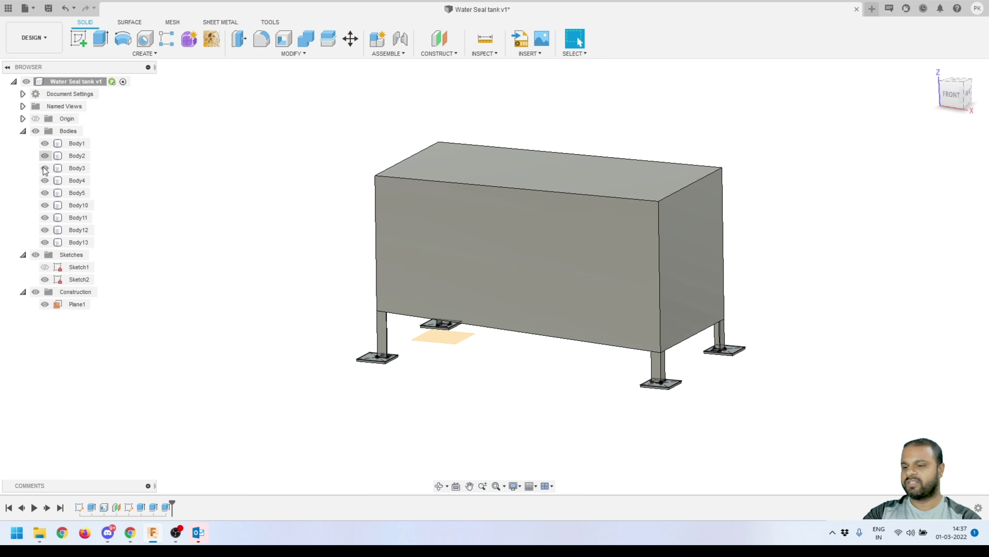
click(45, 305)
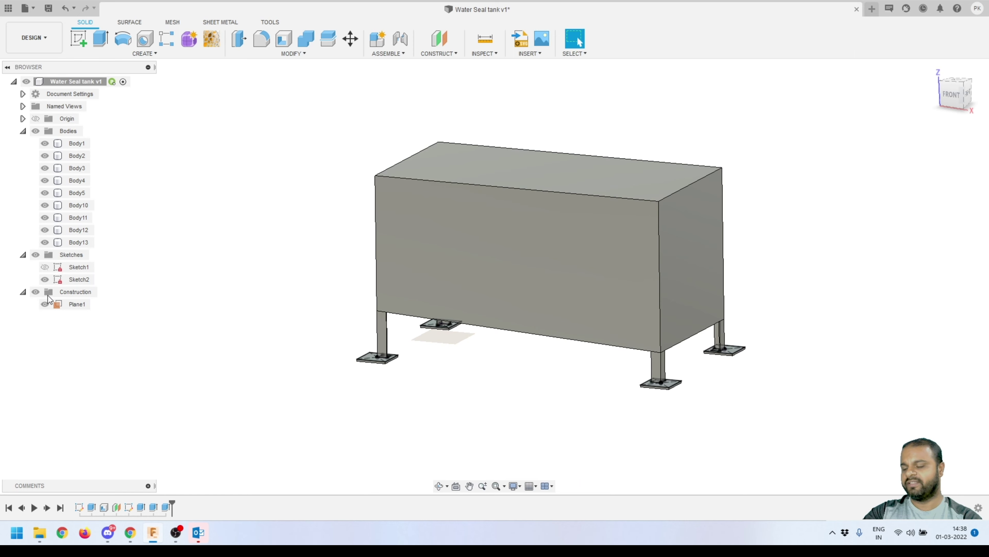
click(45, 304)
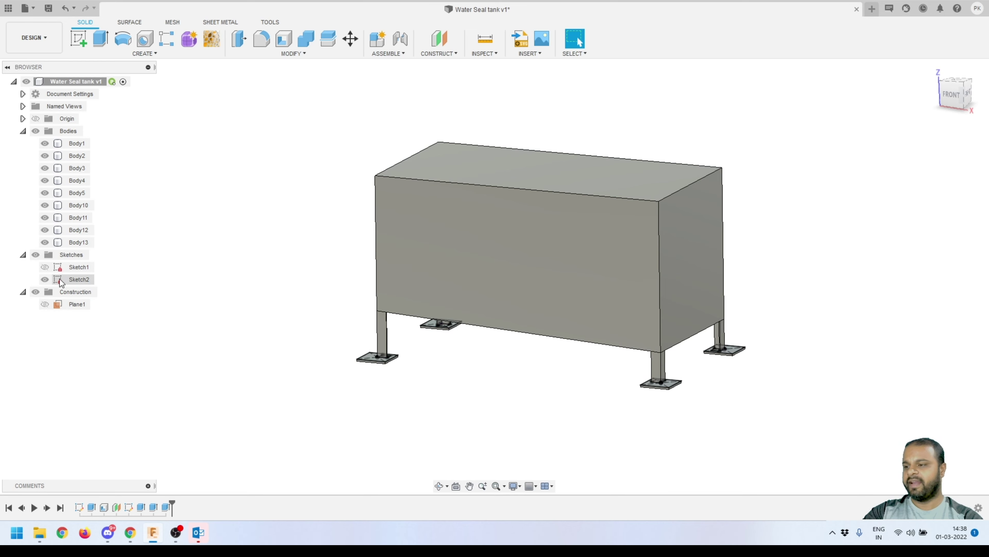
click(45, 280)
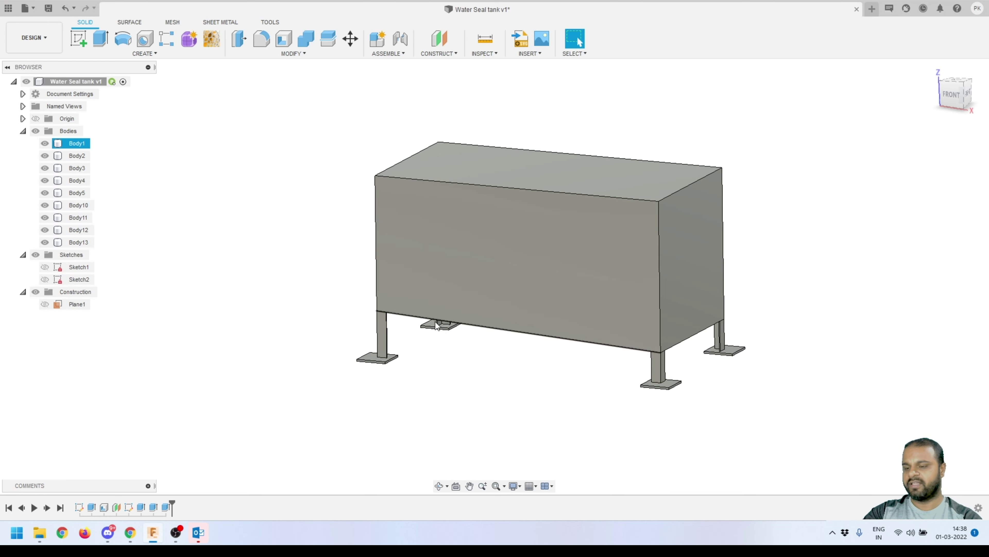
scroll(539, 185, up, 2)
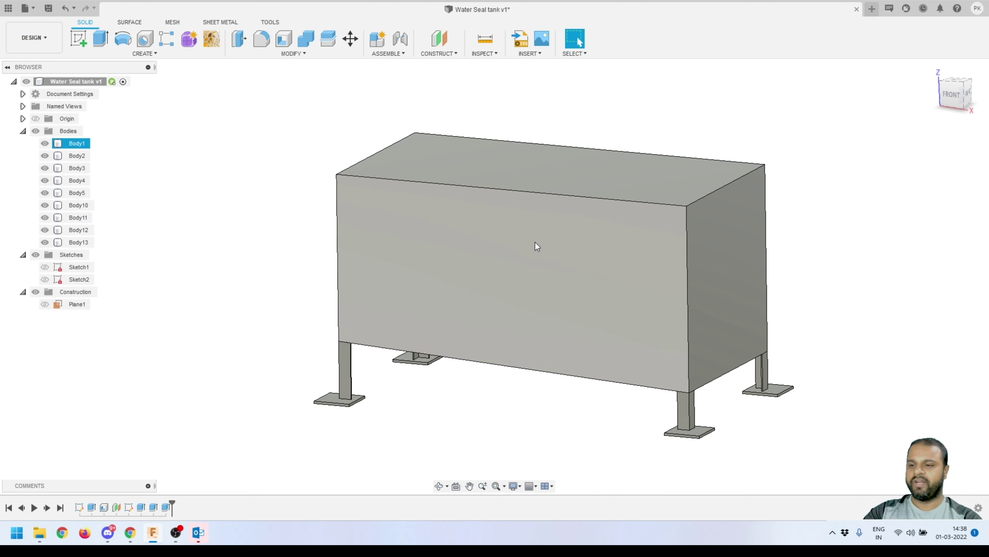
Start a new sketch on the tank's top face.
mouse_move(537, 246)
shift+middle_down()
mouse_move(552, 244)
mouse_move(549, 253)
shift+middle_up()
click(578, 39)
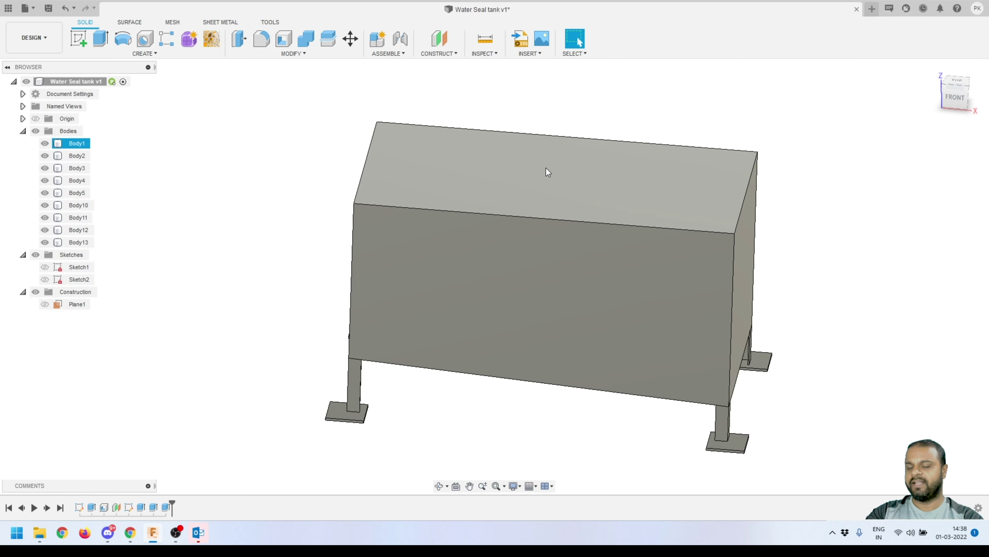
click(583, 180)
click(79, 42)
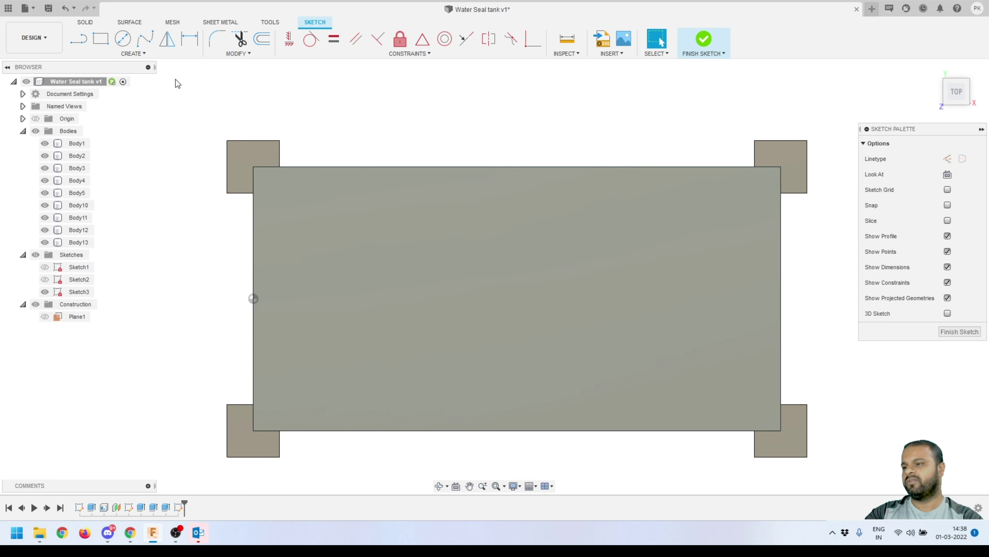
Sketch two large circles side by side, the left one about 466 mm in diameter, and a small circle between them near the lower long edge.
click(124, 39)
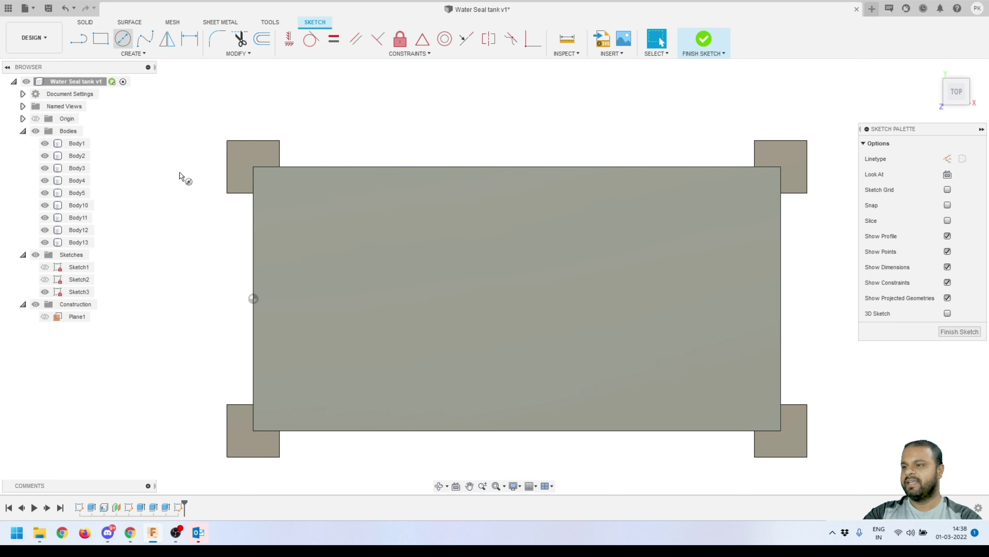
click(397, 294)
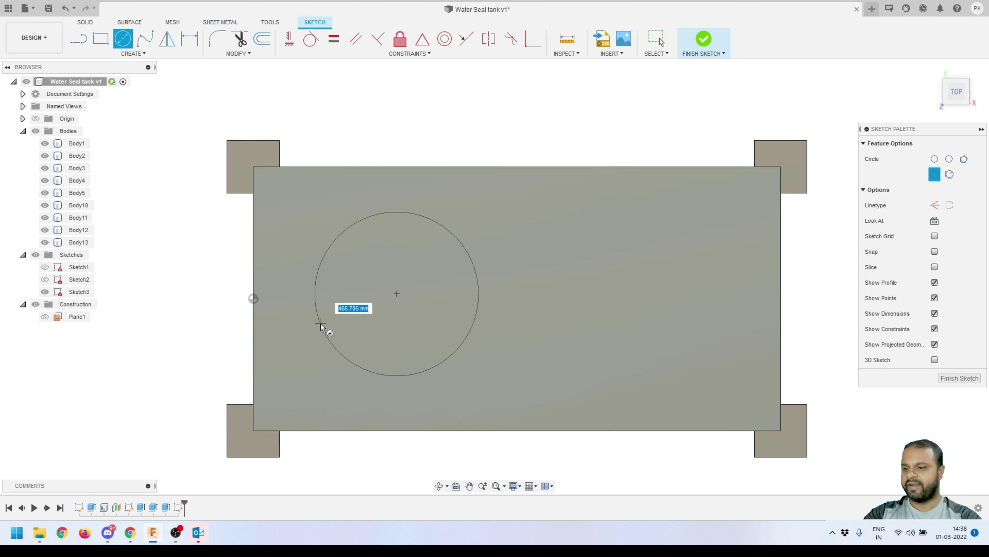
click(321, 324)
click(678, 293)
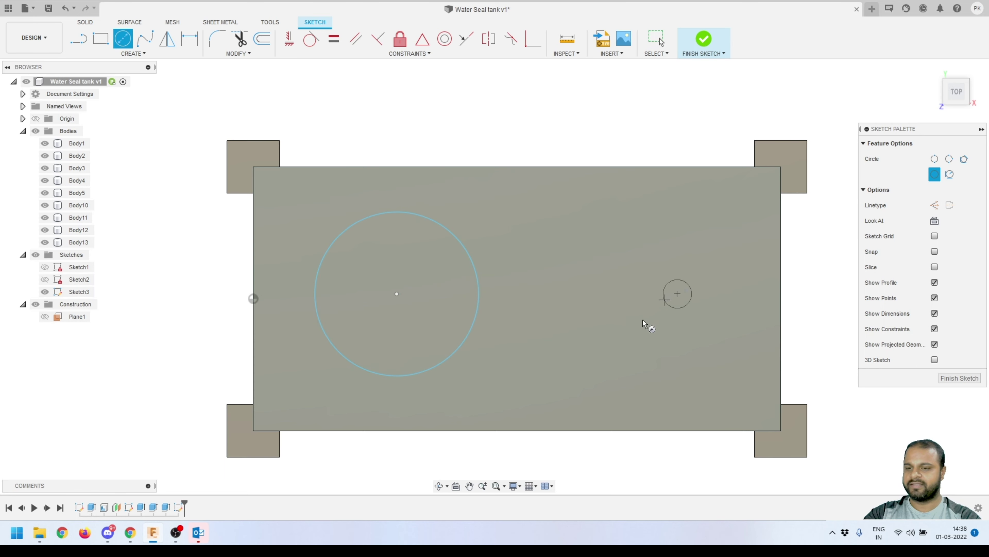
click(622, 351)
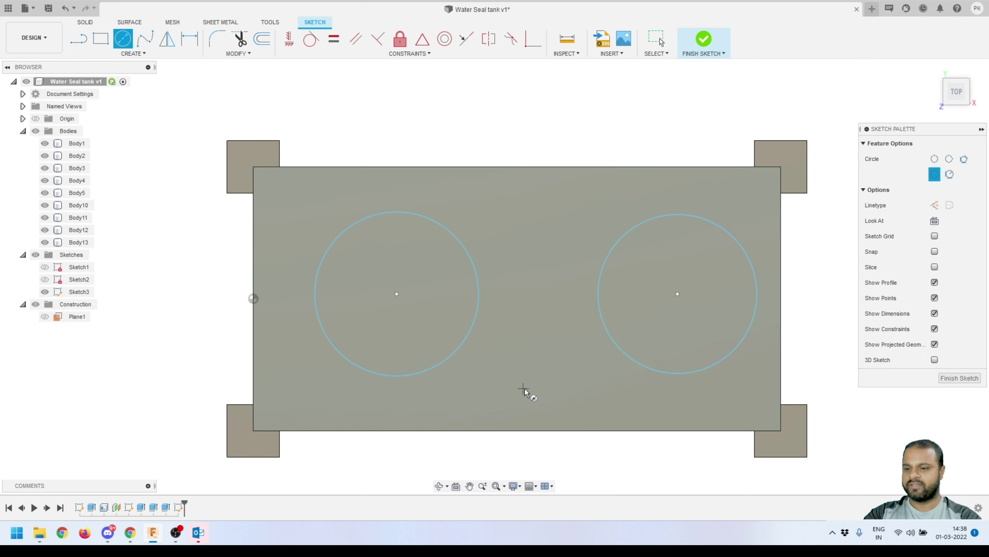
click(530, 384)
click(530, 398)
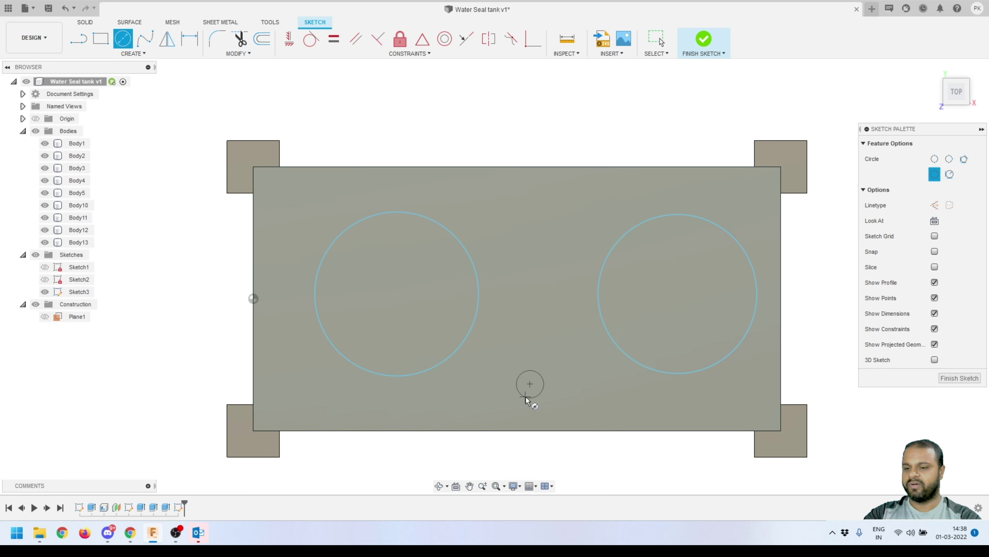
key(Escape)
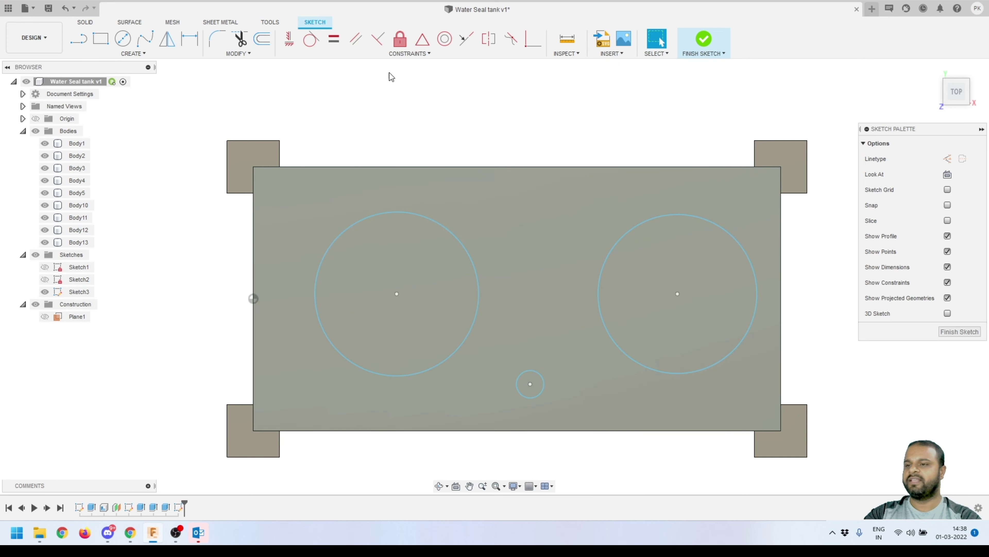
Constrain the two large circles to equal size.
click(334, 39)
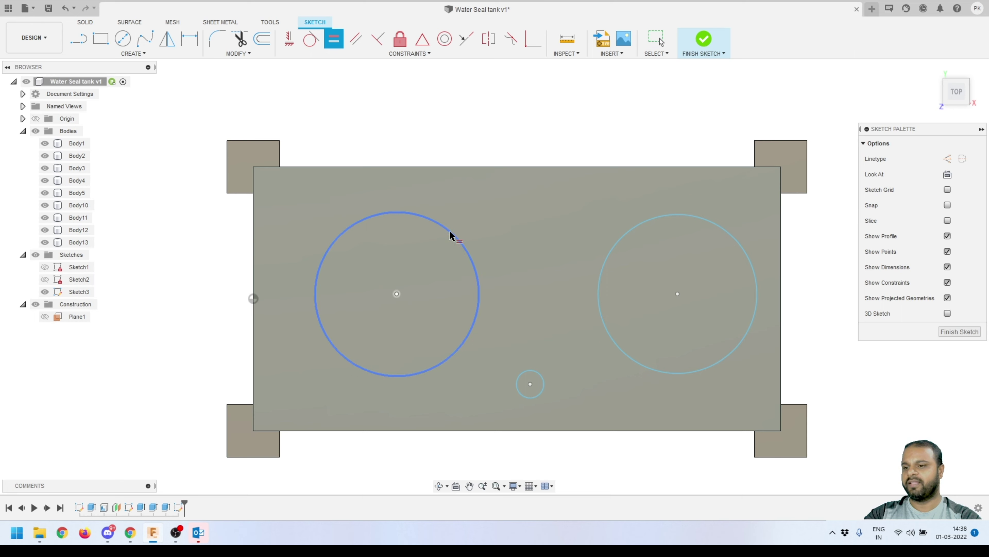
click(449, 230)
click(617, 250)
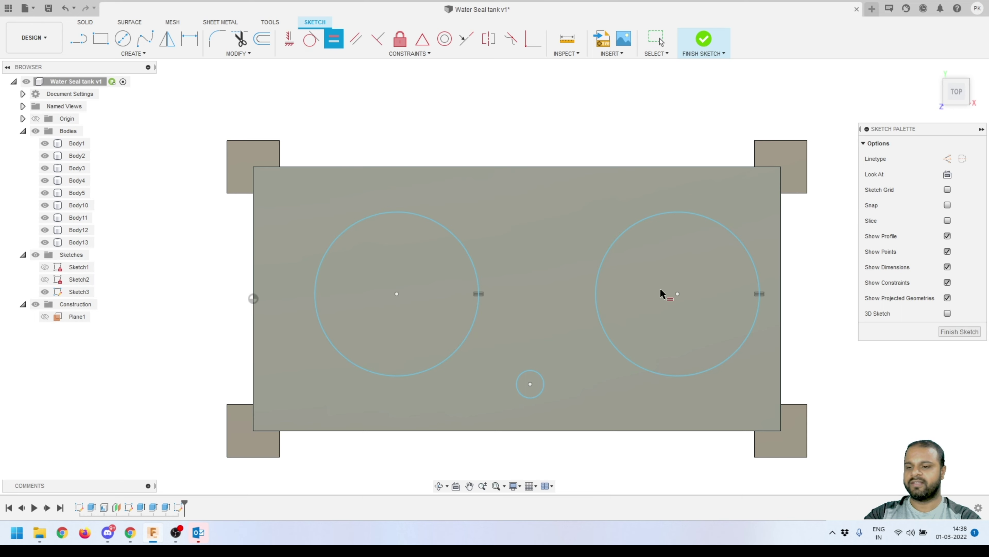
key(Escape)
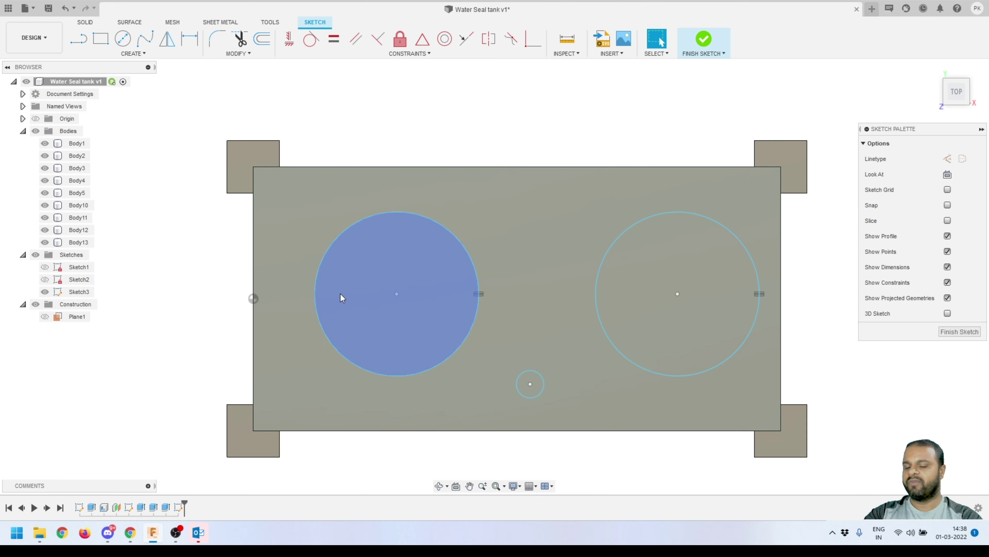
Dimension the left large circle's centre 325 mm from the tank top's left short edge.
click(190, 43)
click(253, 256)
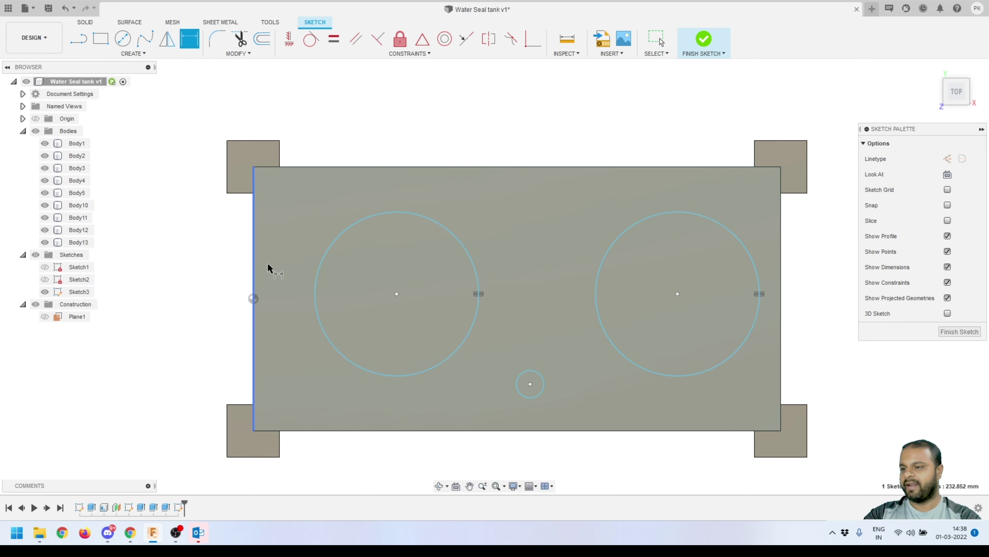
click(397, 294)
click(324, 107)
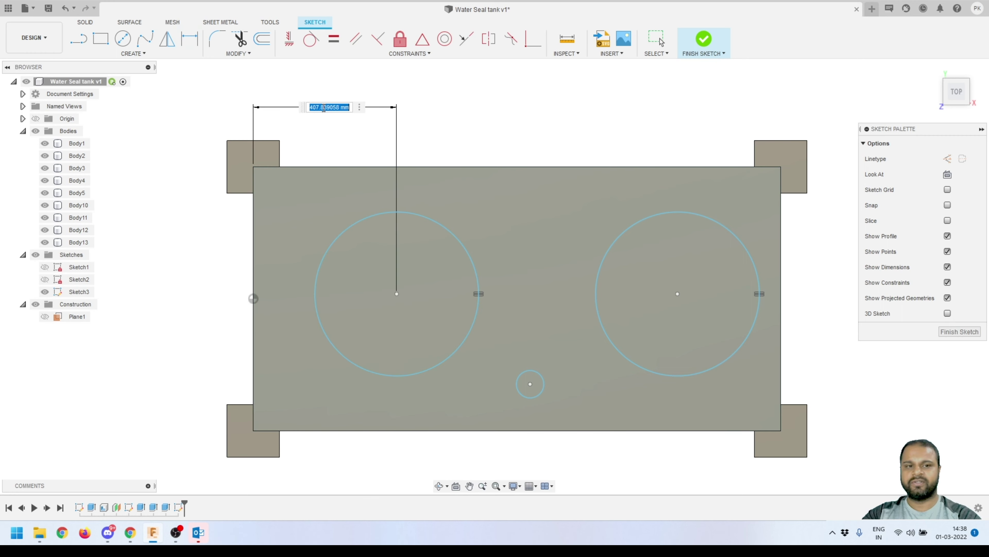
text(325)
key(Return)
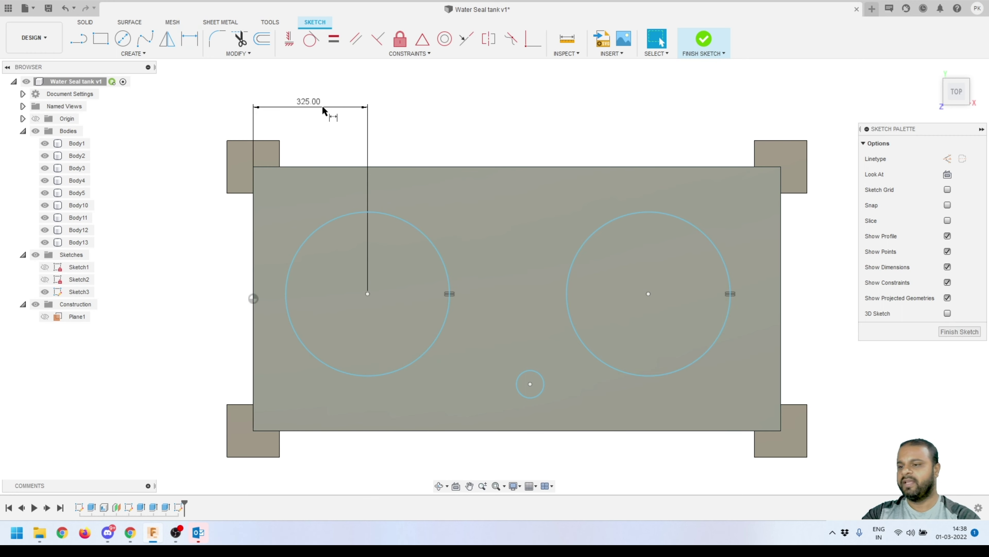
Dimension the same circle's centre 375 mm from the tank top's lower long edge.
click(367, 293)
click(353, 431)
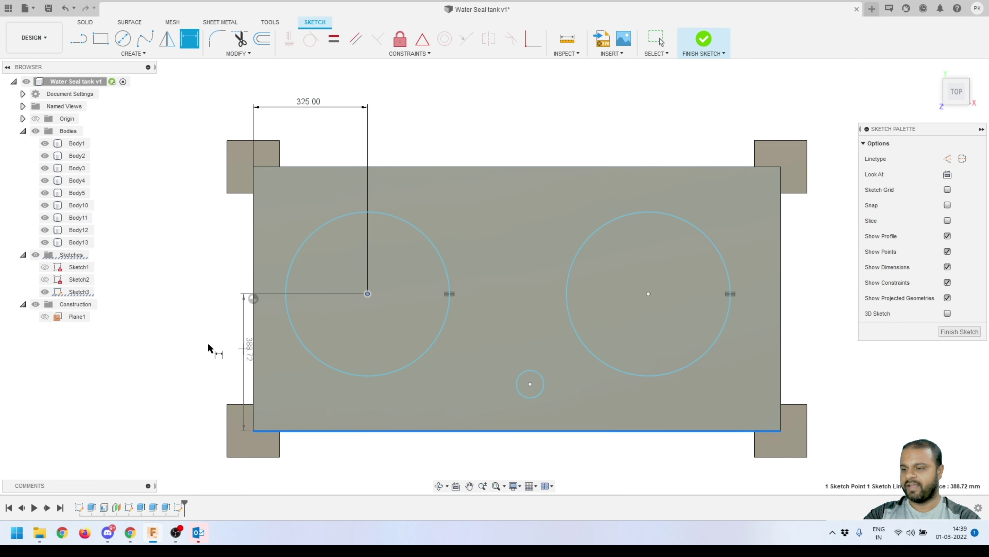
click(190, 342)
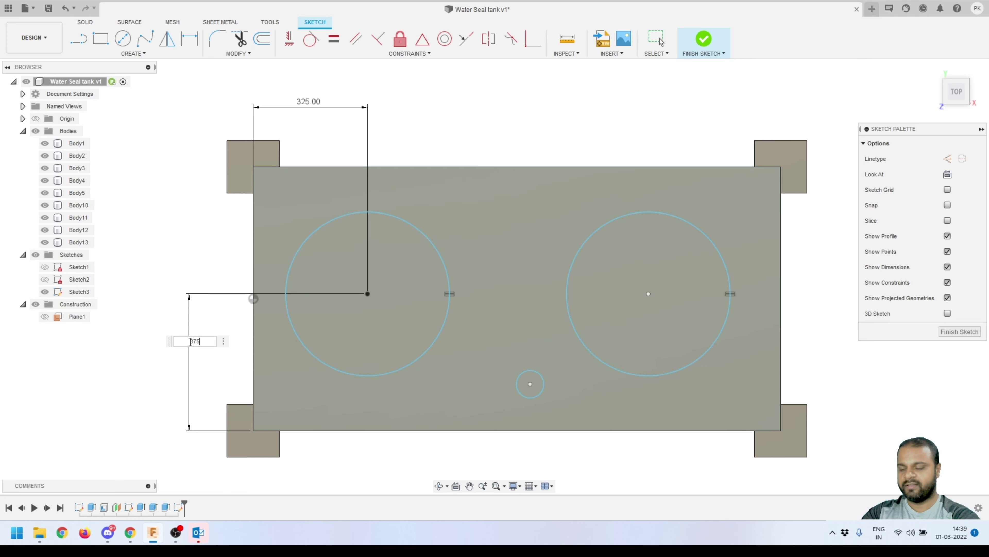
key(Return)
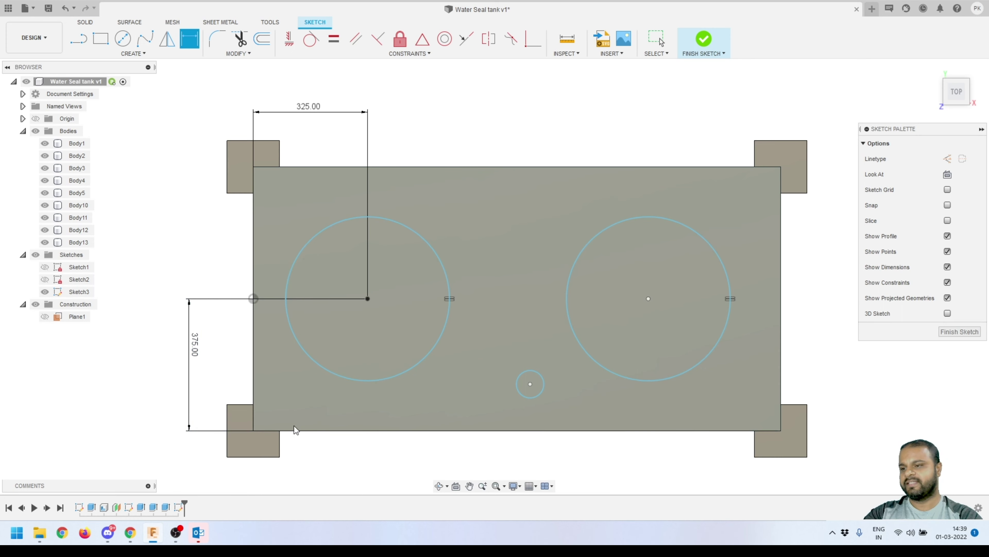
key(Escape)
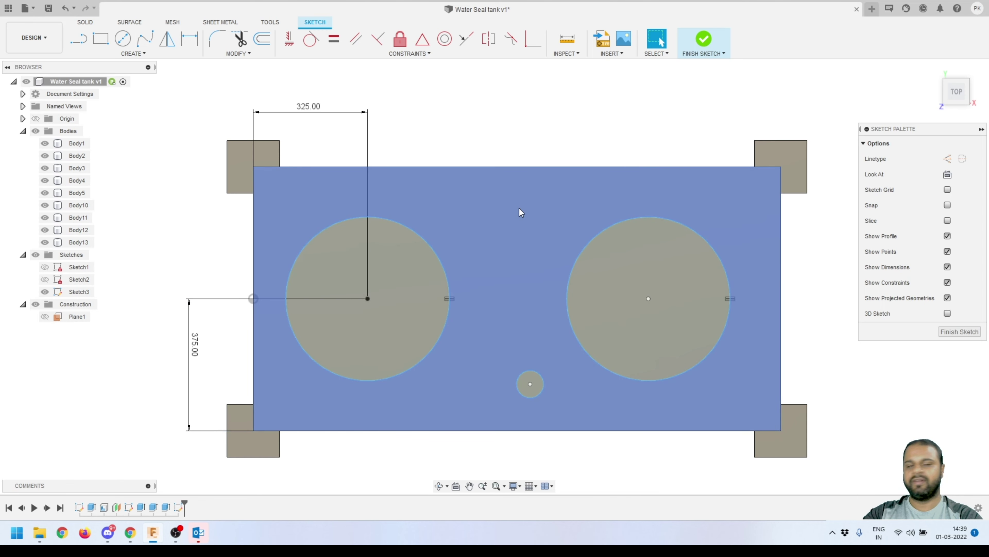
Set the left large circle's diameter to 400 mm.
click(189, 40)
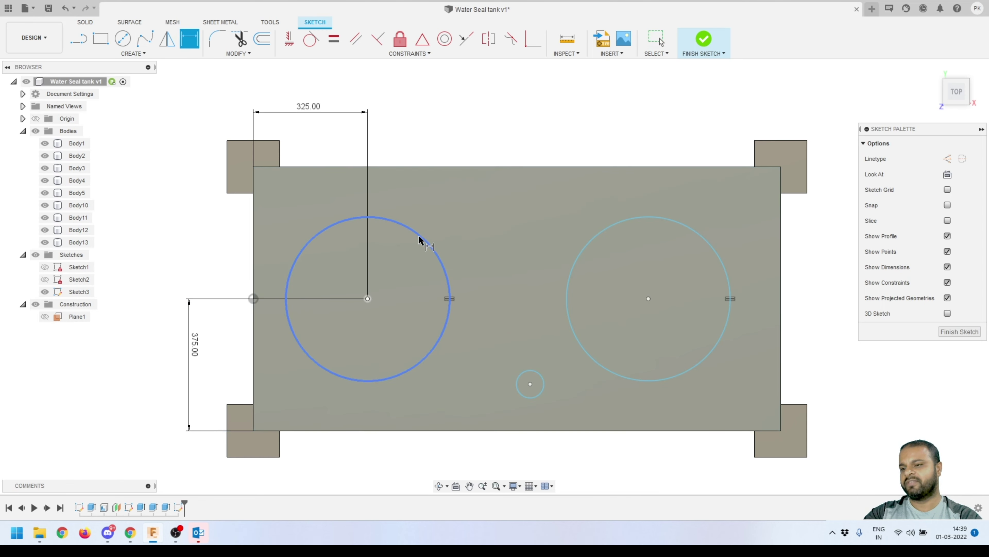
click(420, 238)
click(482, 144)
text(400)
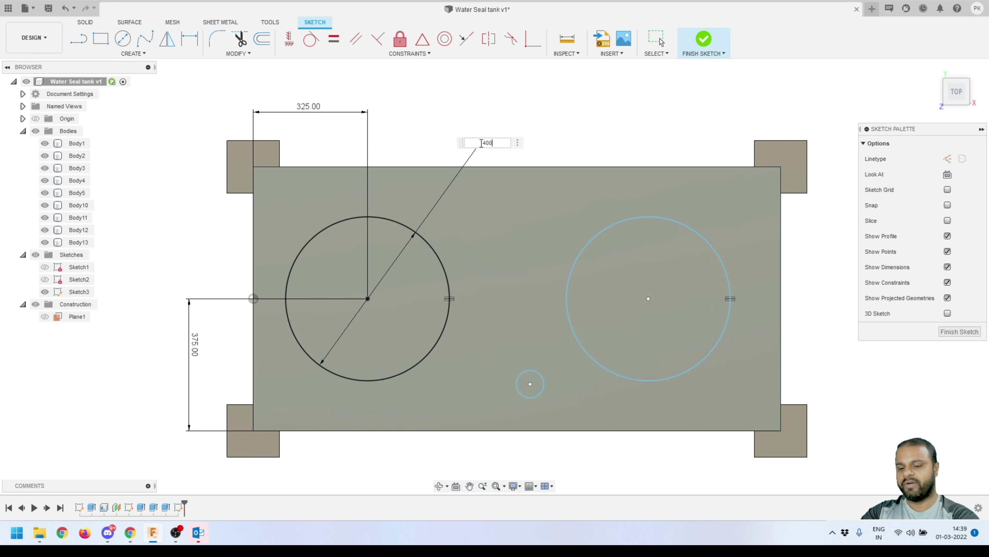
key(Return)
key(Escape)
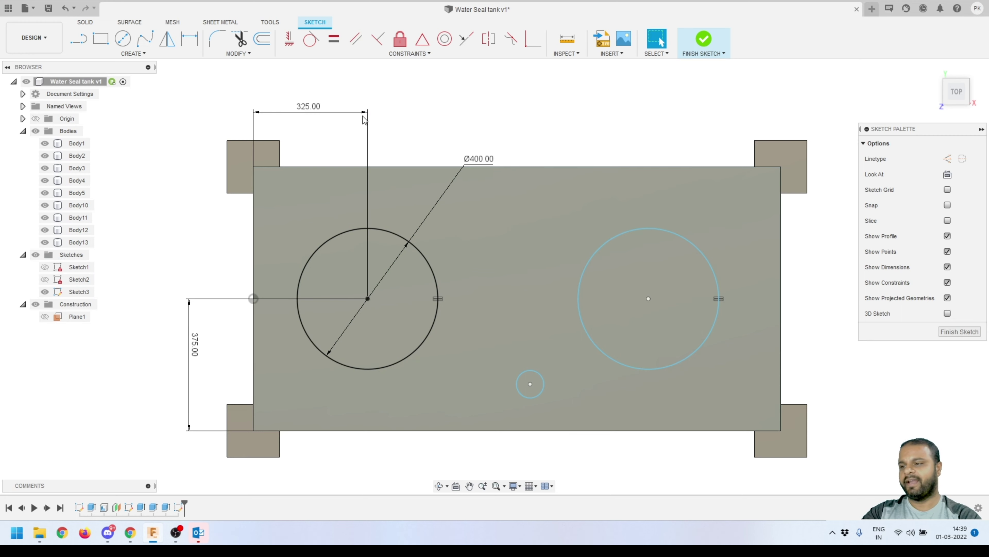
Offset the 400 mm circle outward by 10 mm.
click(262, 38)
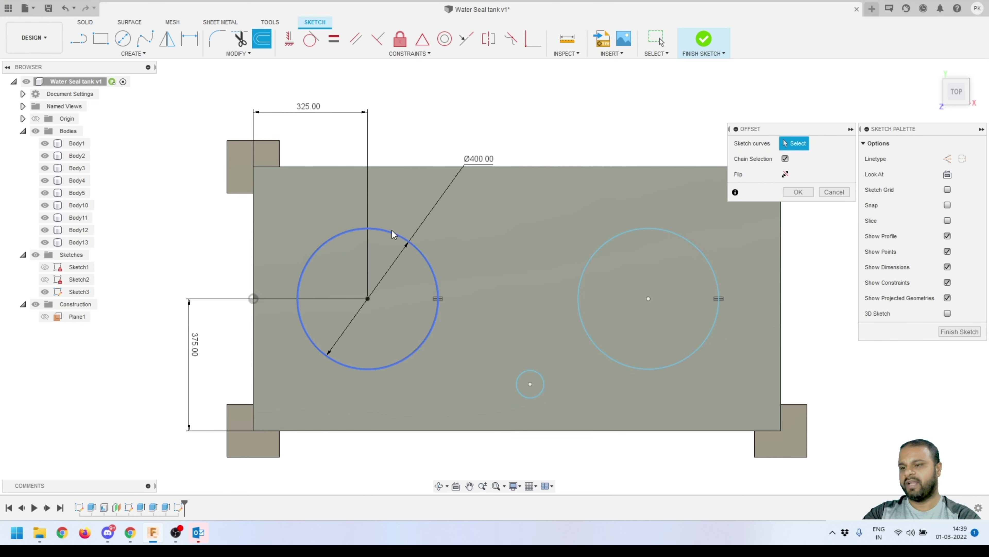
click(396, 241)
drag(390, 228, 395, 220)
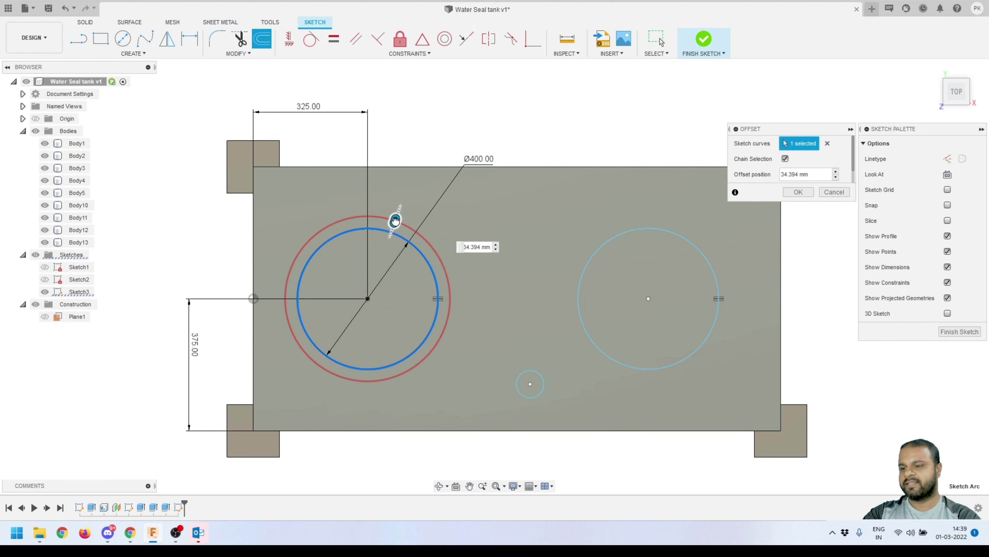
key(Return)
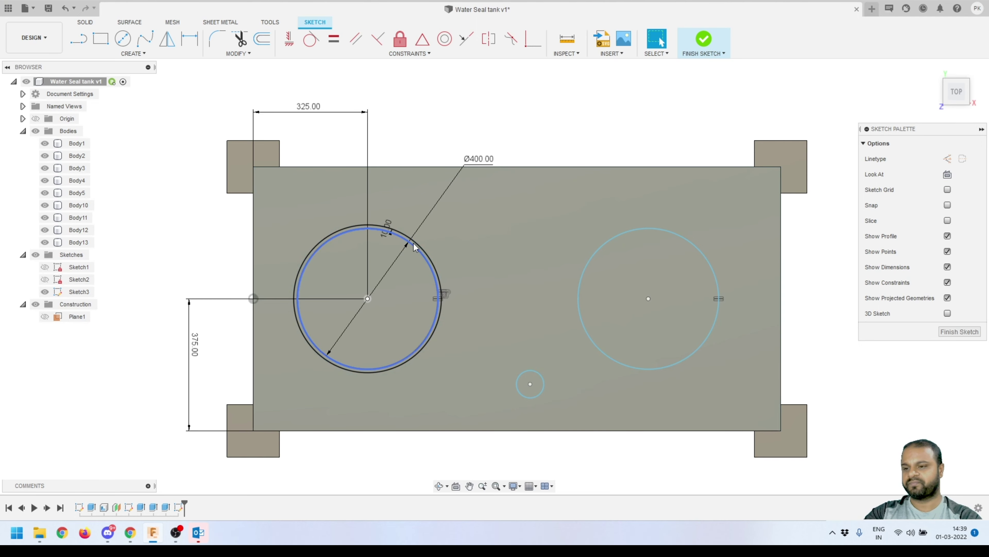
click(429, 293)
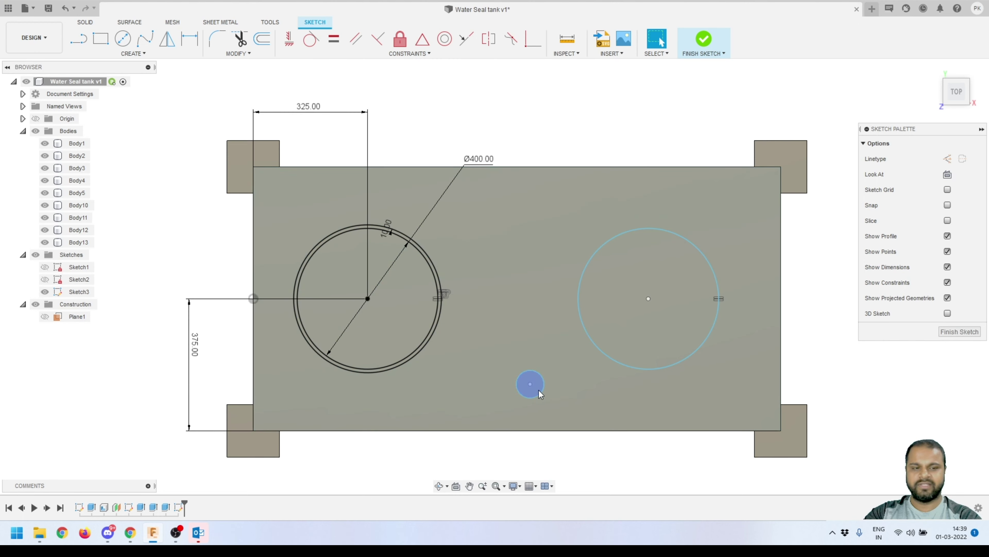
Move the small circle inward and draw a line about 195 mm long between its centre and the lower long edge's midpoint.
drag(533, 385, 511, 363)
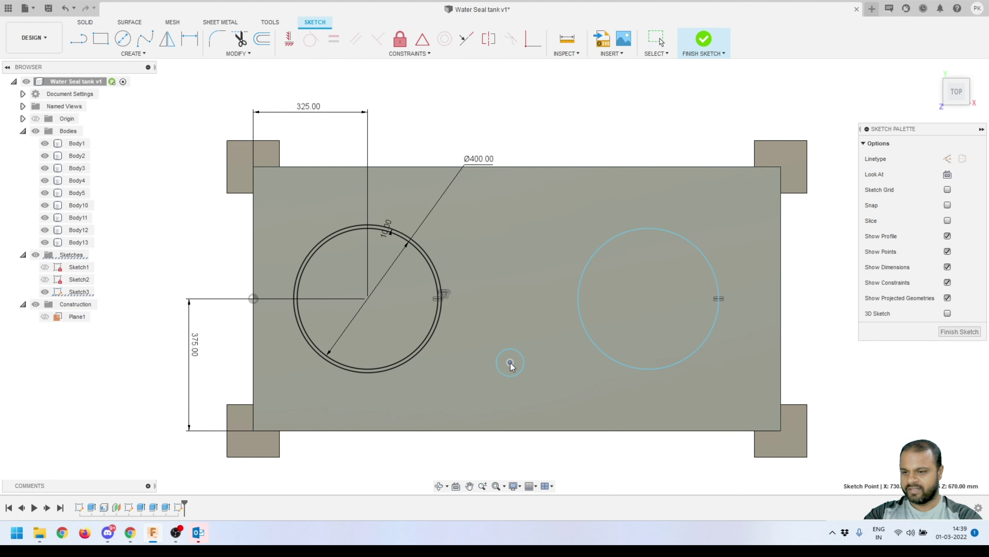
key(l)
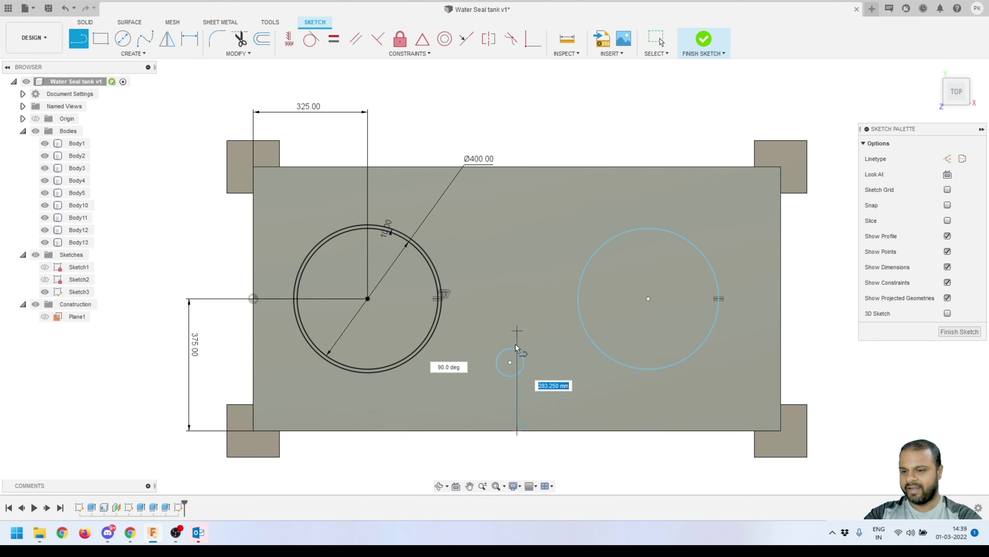
click(510, 364)
key(Escape)
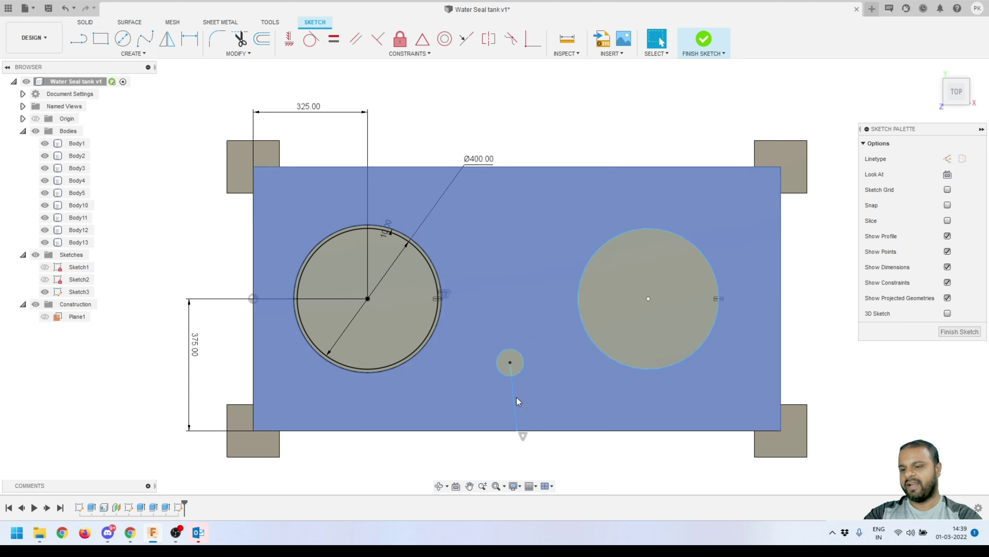
Convert the line at the small circle's centre to construction and constrain it vertical.
click(516, 401)
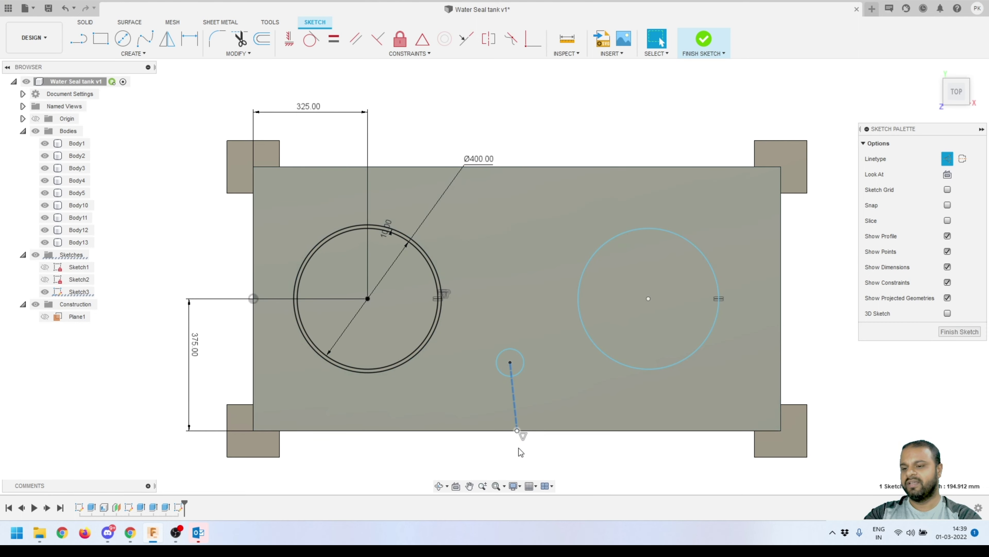
click(290, 40)
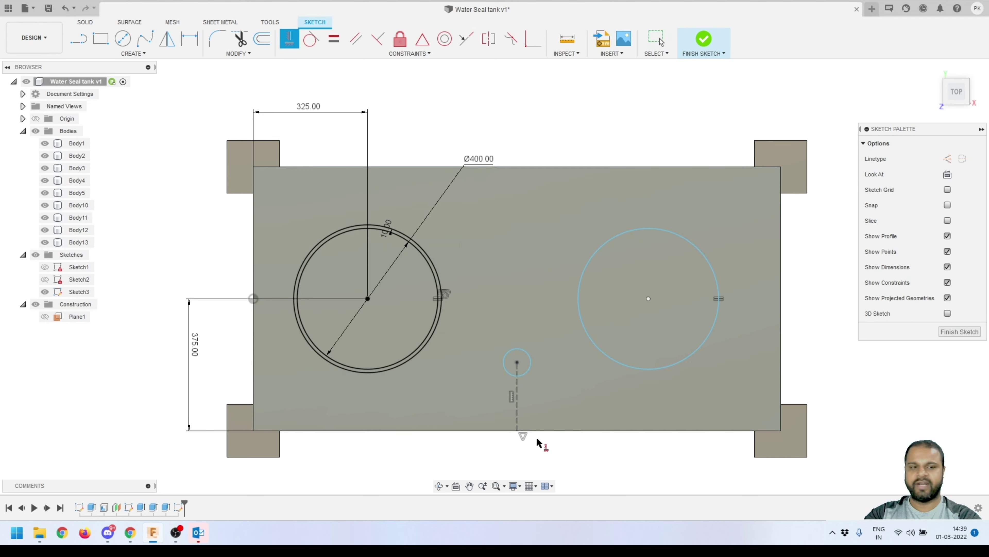
Set the vertical construction line from the small circle's centre to the lower long edge to 150 mm.
key(Escape)
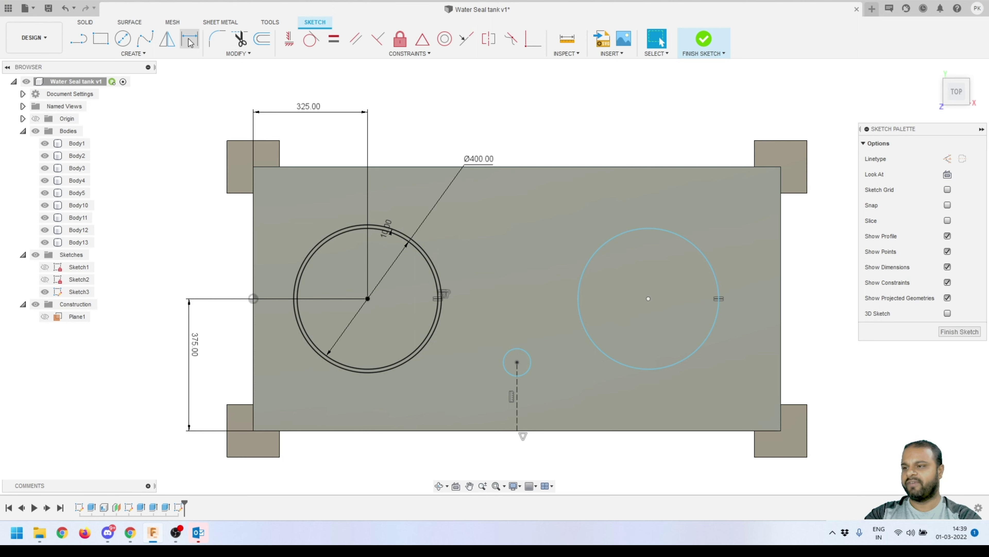
key(d)
click(517, 403)
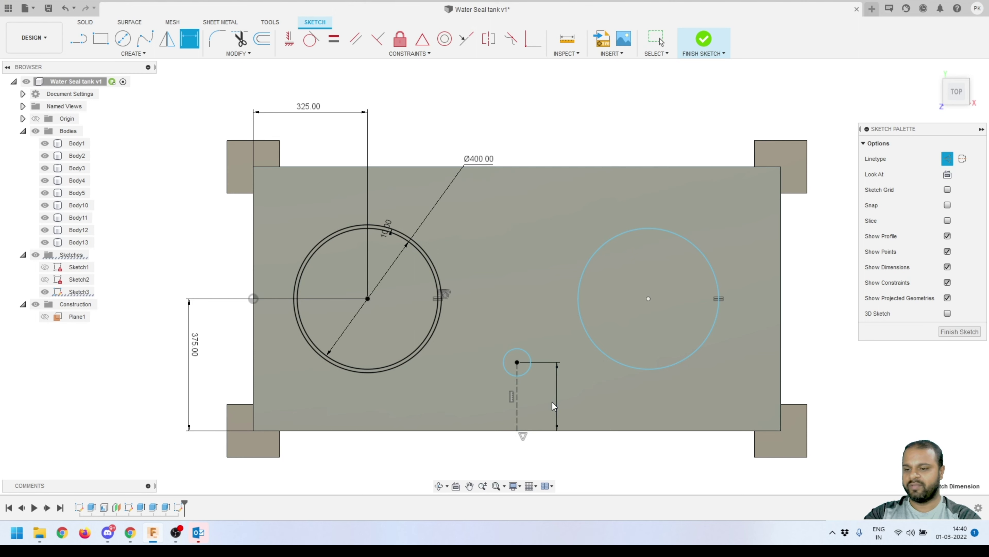
click(554, 400)
text(150)
key(Return)
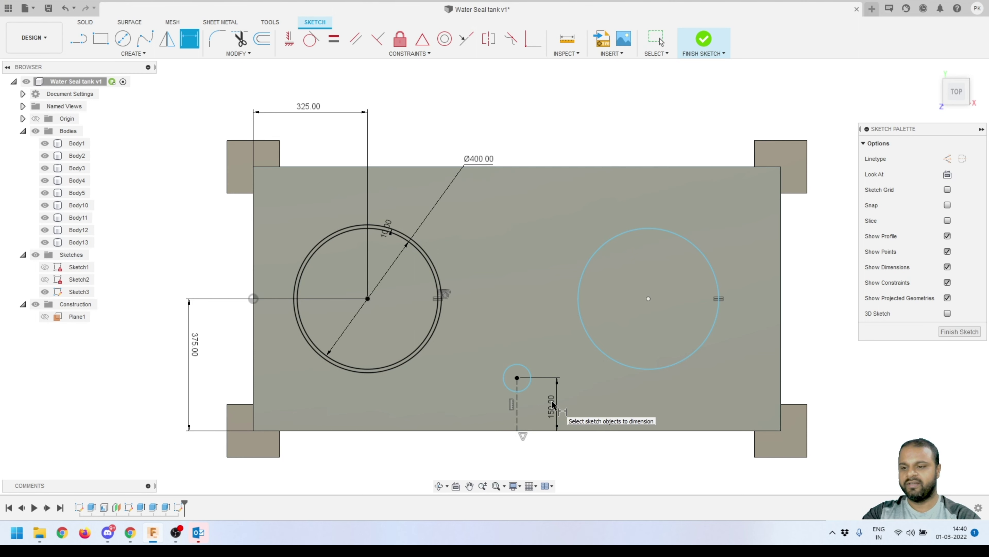
key(Escape)
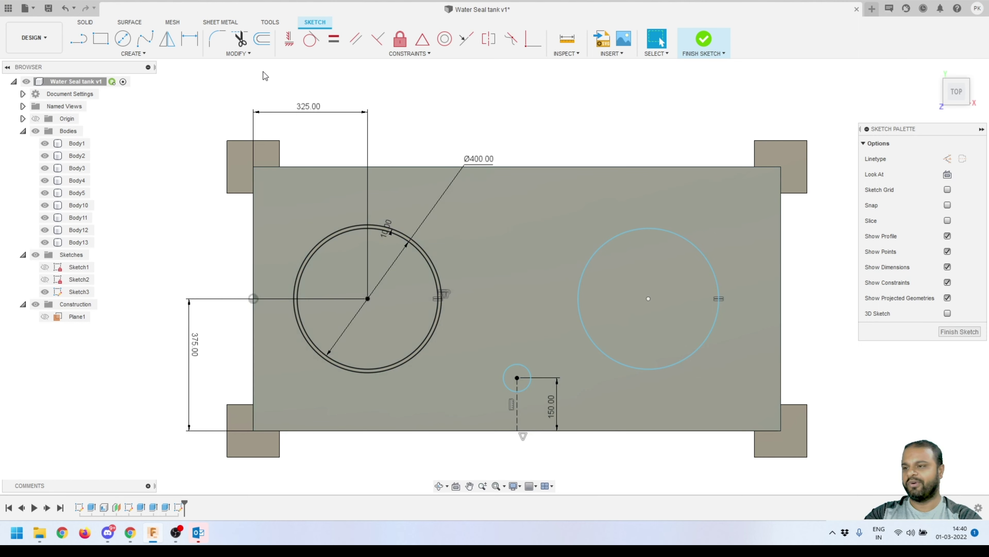
Set the small circle's diameter to 80 mm.
key(d)
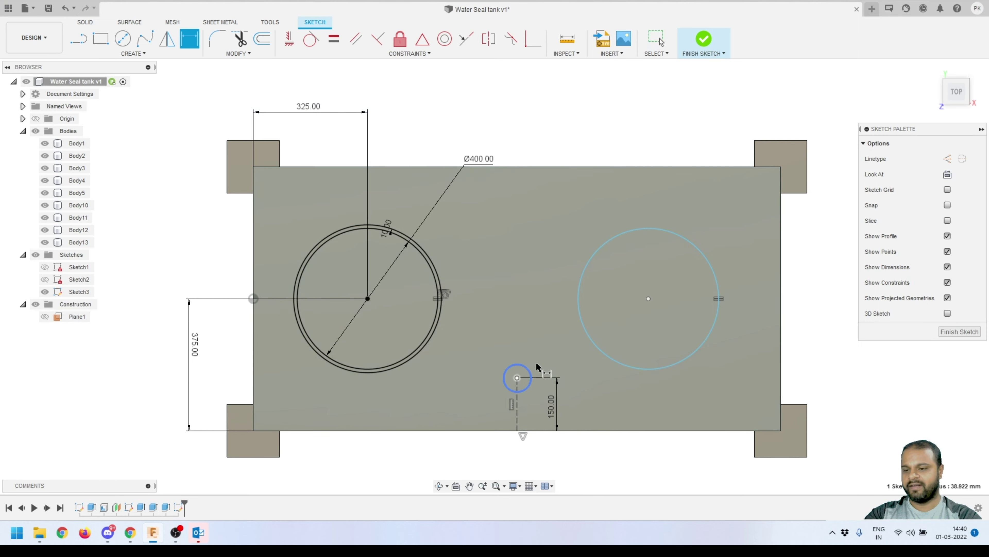
click(530, 373)
click(544, 356)
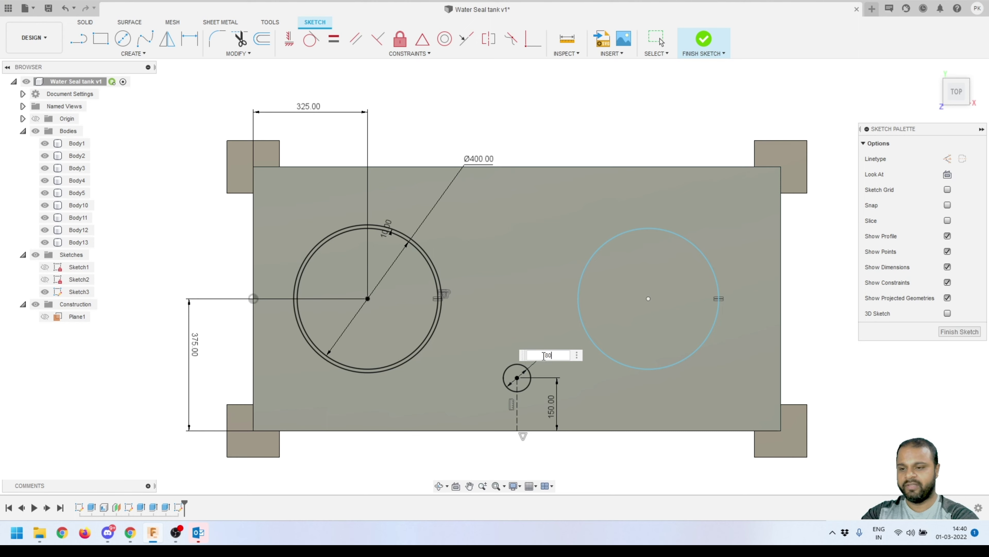
text(80)
key(Return)
Offset the 80 mm circle outward by 3 mm.
scroll(541, 389, up, 4)
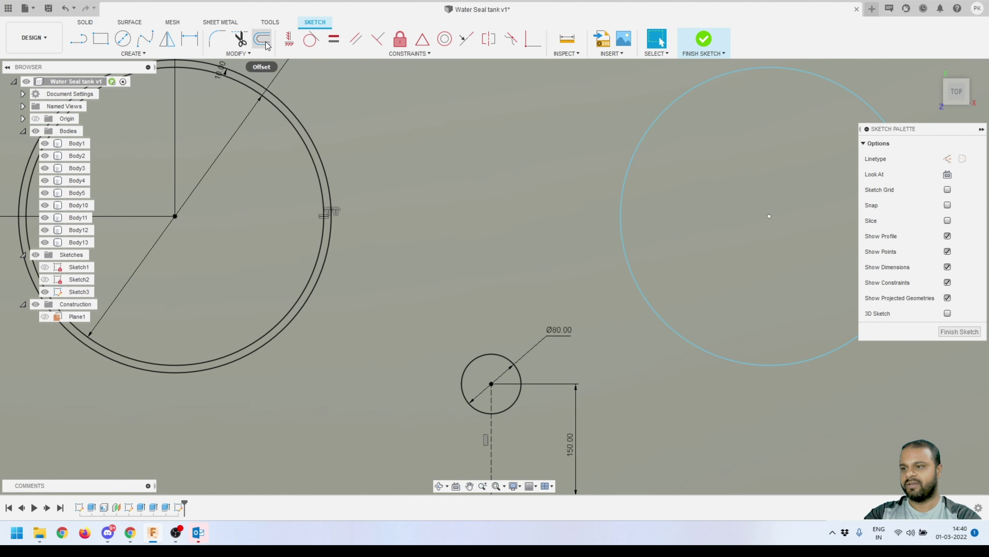
click(262, 39)
click(481, 355)
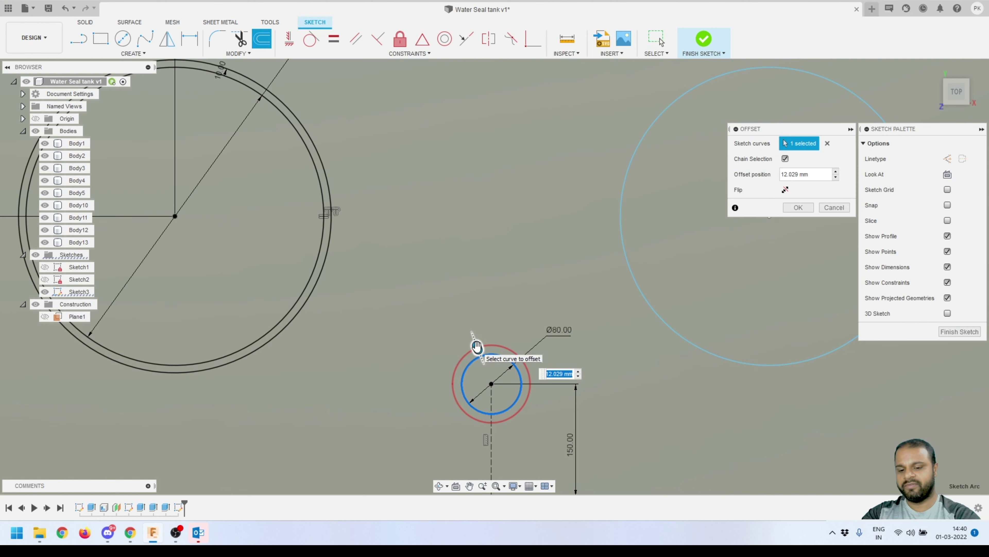
text(3)
key(Return)
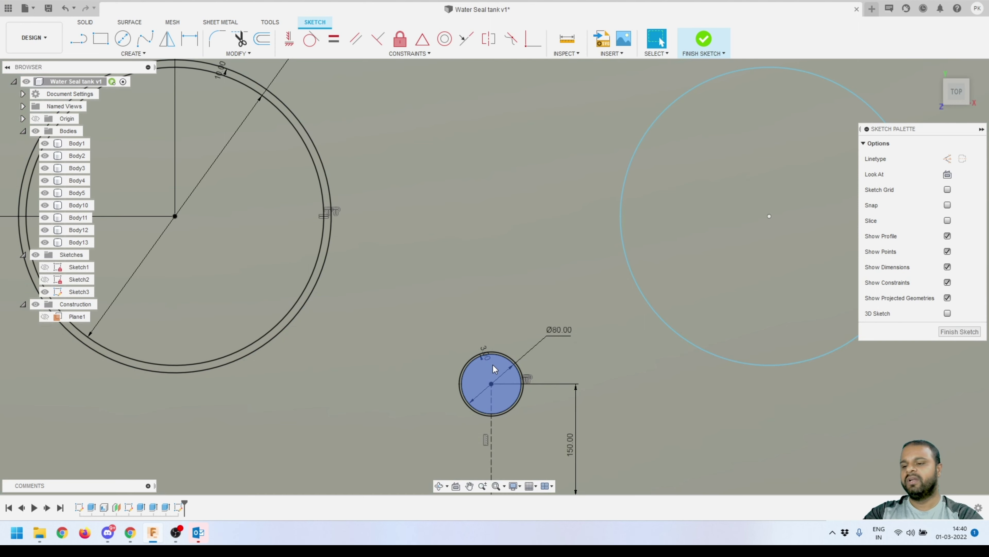
Move the right large circle aside and align its centre horizontally with the left large circle's centre using a Horizontal/Vertical constraint.
scroll(466, 343, down, 3)
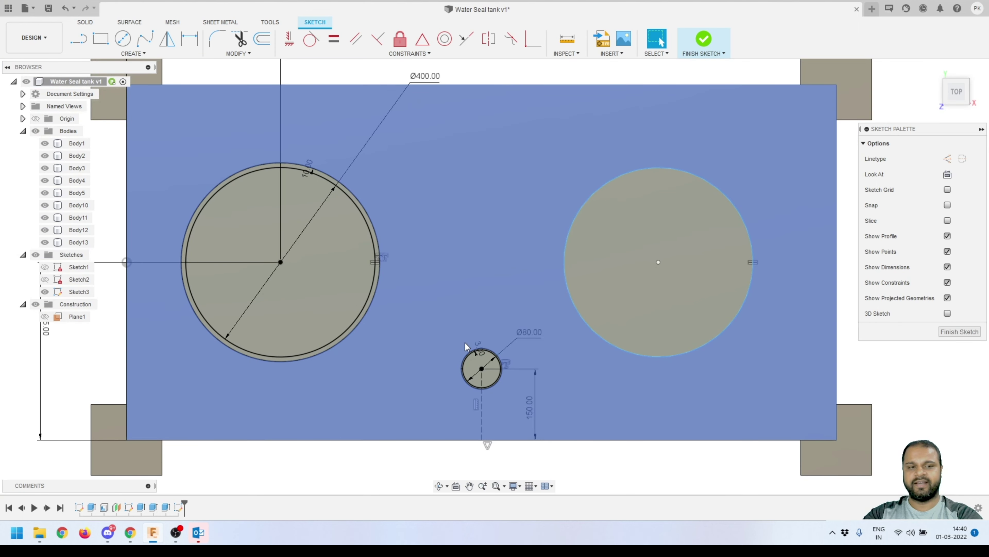
scroll(465, 343, down, 1)
scroll(610, 286, down, 2)
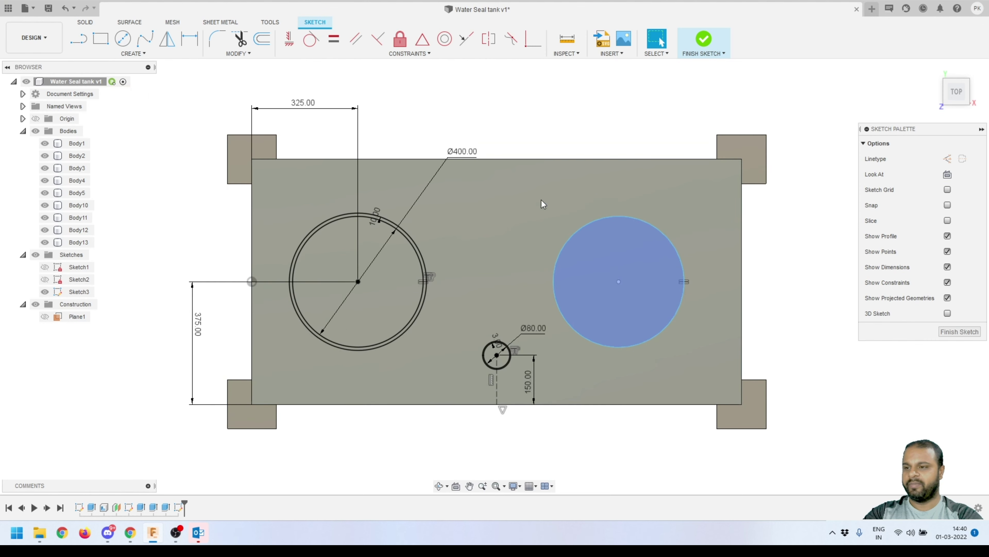
click(190, 39)
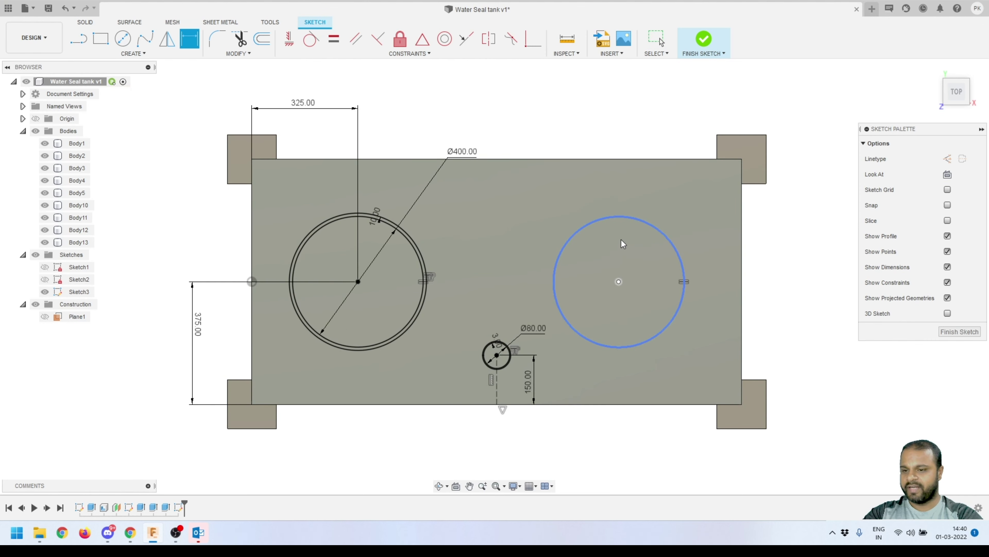
key(Escape)
mouse_move(619, 281)
mouse_down()
mouse_move(618, 229)
mouse_move(657, 271)
mouse_move(625, 297)
mouse_up()
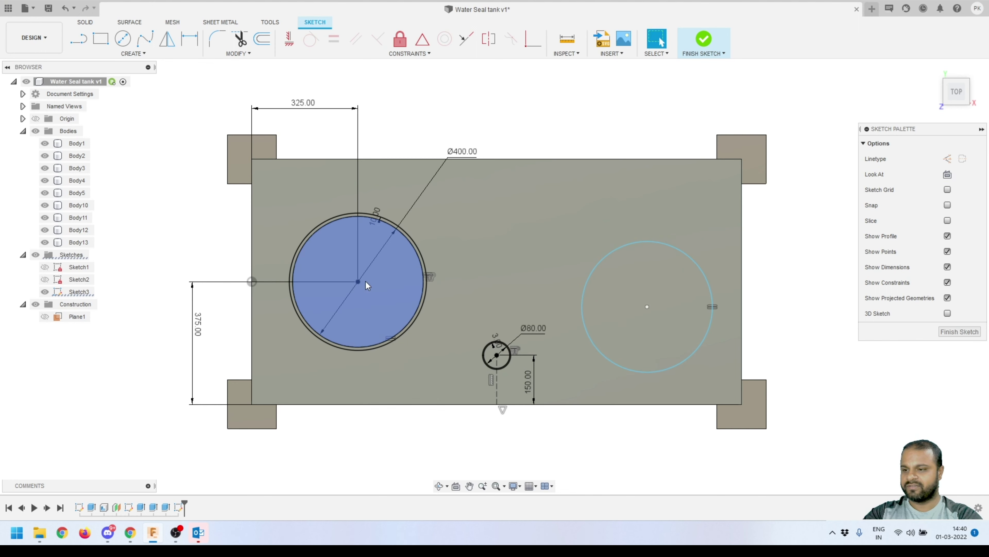
click(358, 282)
shift+click(648, 306)
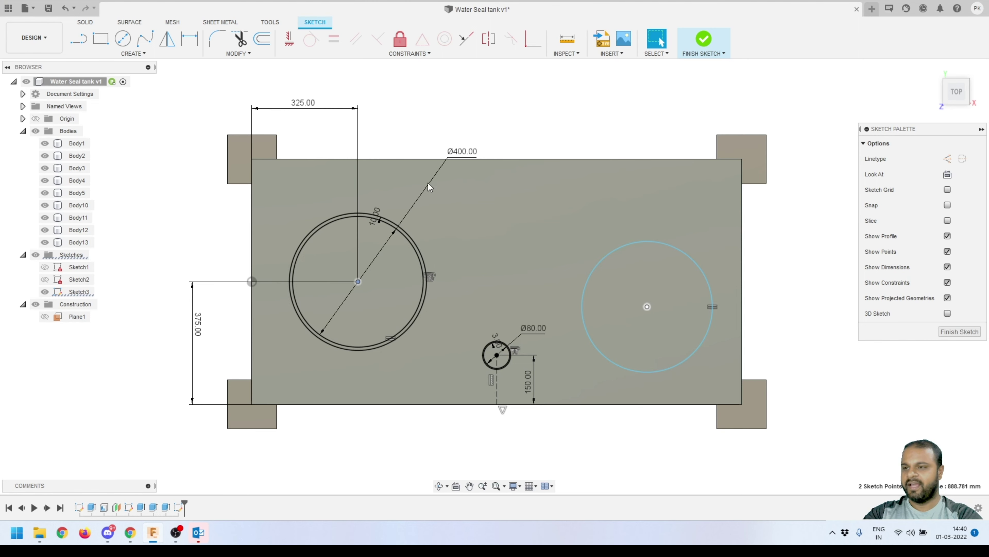
click(289, 41)
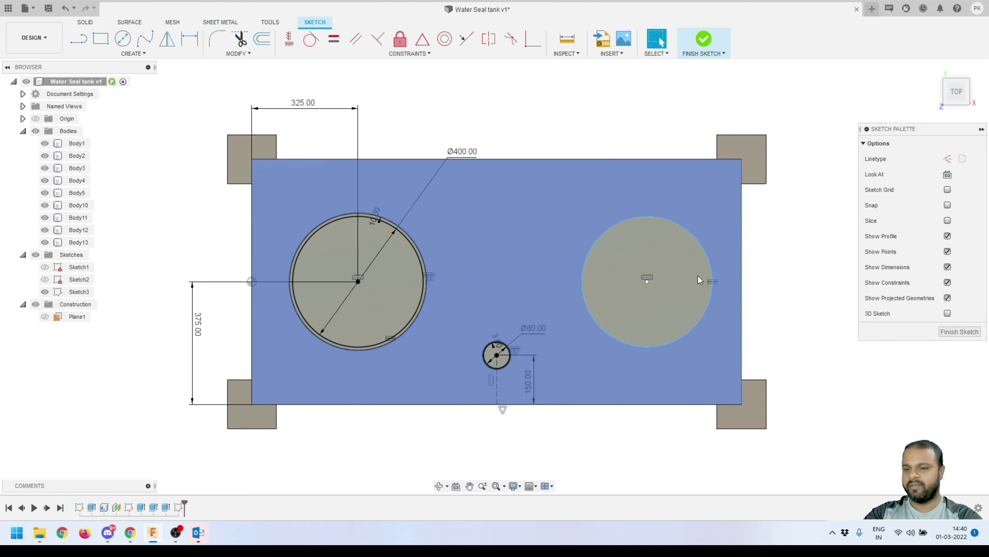
Offset the right large circle outward by 10 mm.
click(592, 241)
text(10)
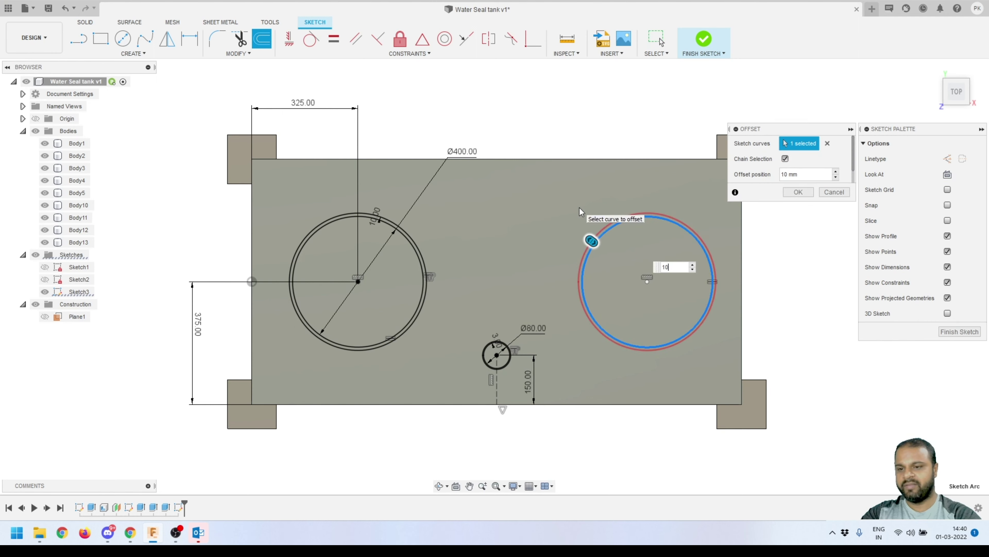
click(799, 191)
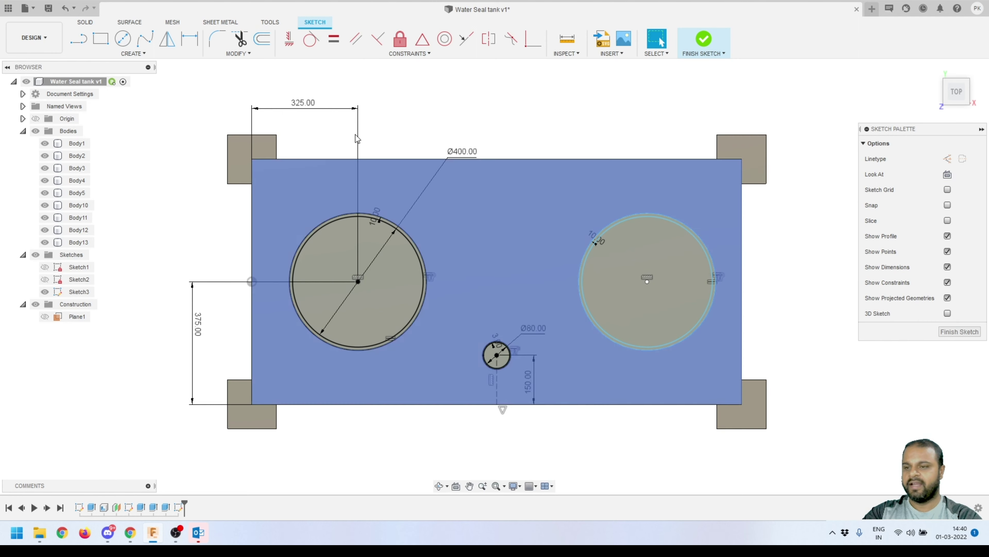
Dimension the right large circle's centre 325 mm from the tank top's right short edge.
click(190, 39)
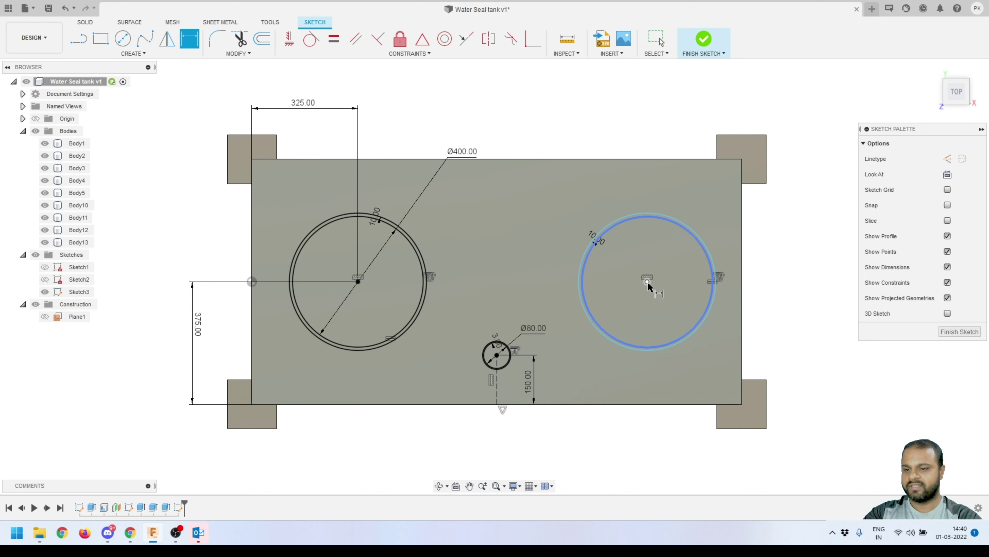
click(647, 281)
click(742, 265)
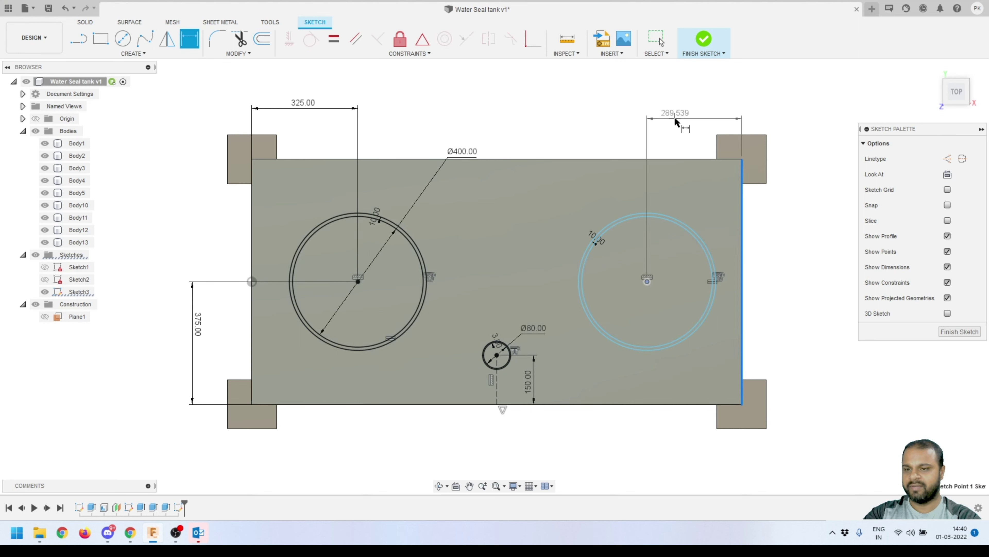
click(675, 117)
text(3)
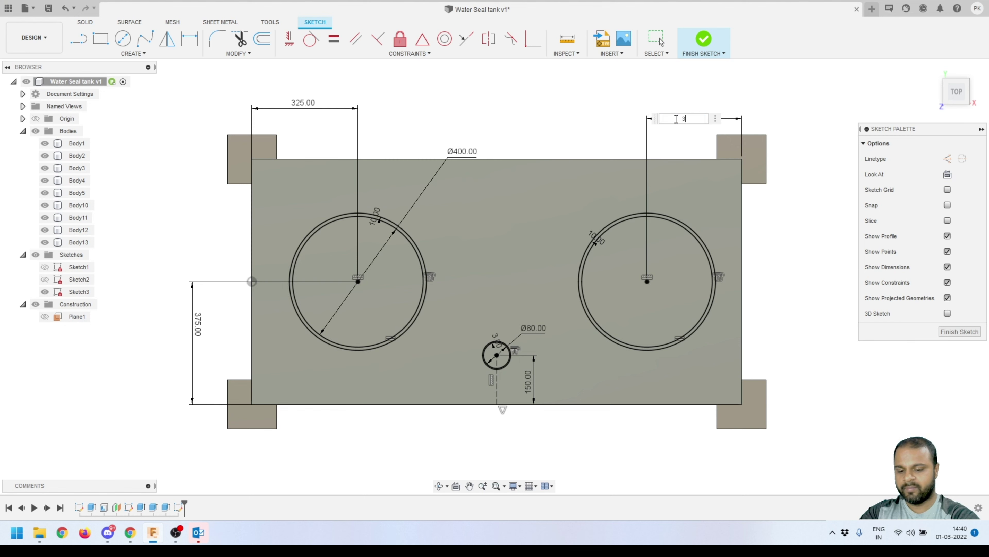
text(254)
key(Return)
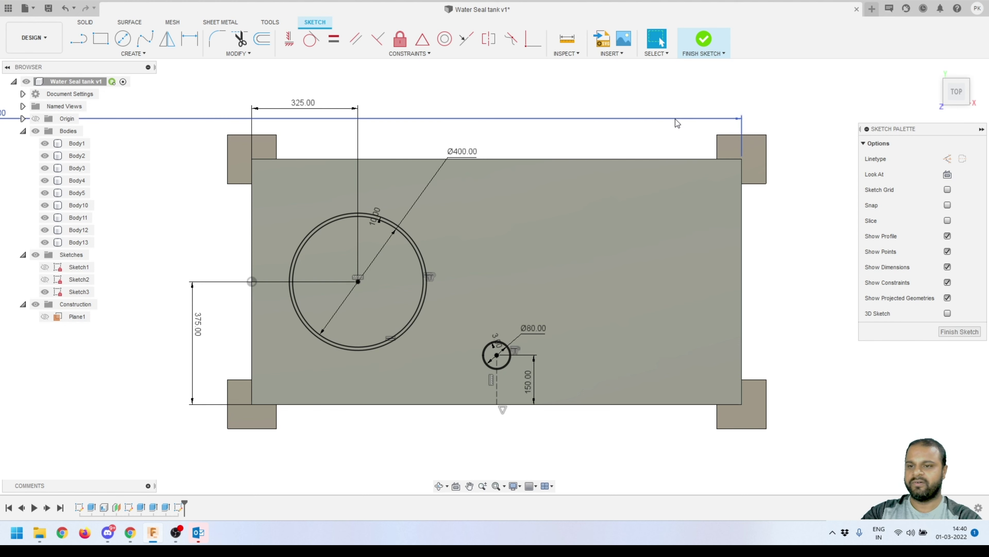
text(325)
key(Return)
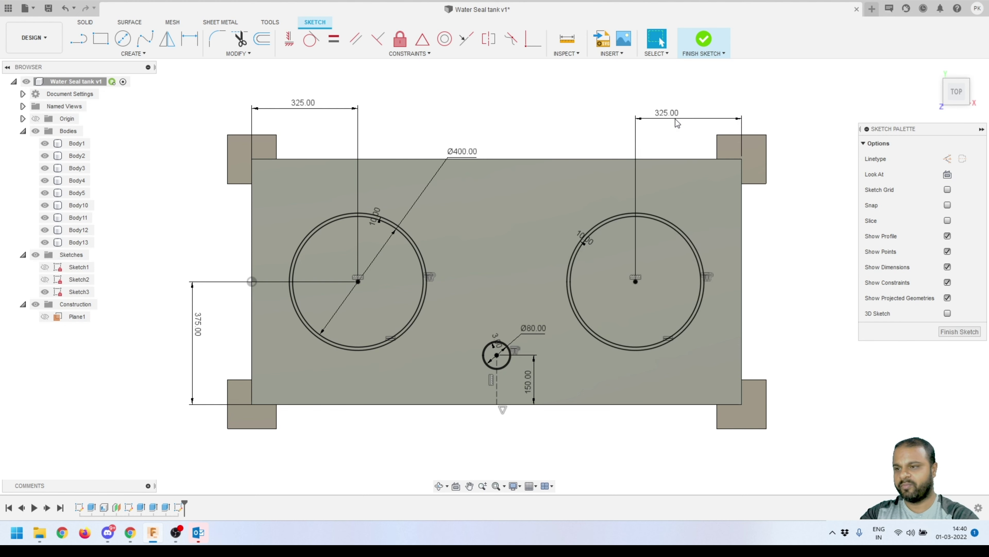
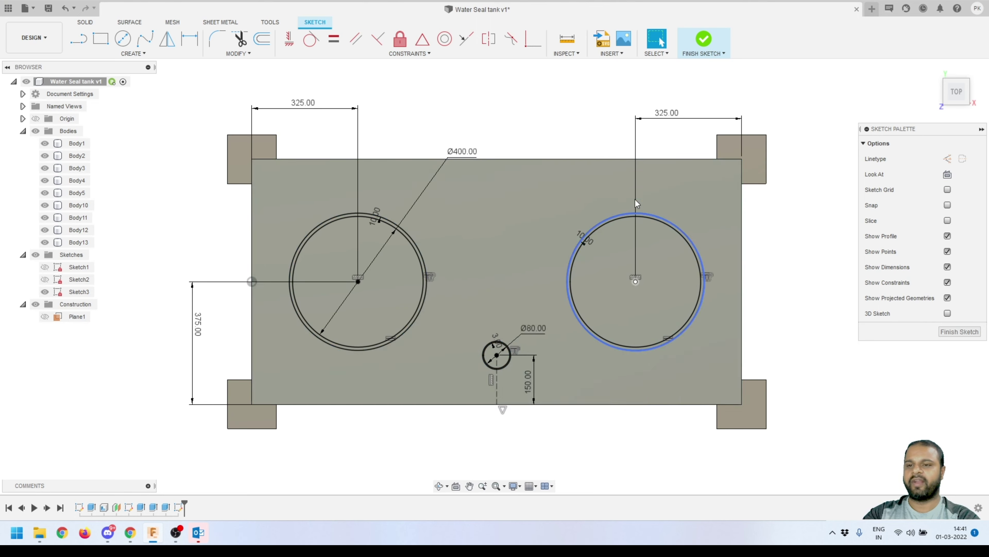
Finish the sketch and cut the three inner circle profiles 5 mm down through the tank's top face.
click(706, 46)
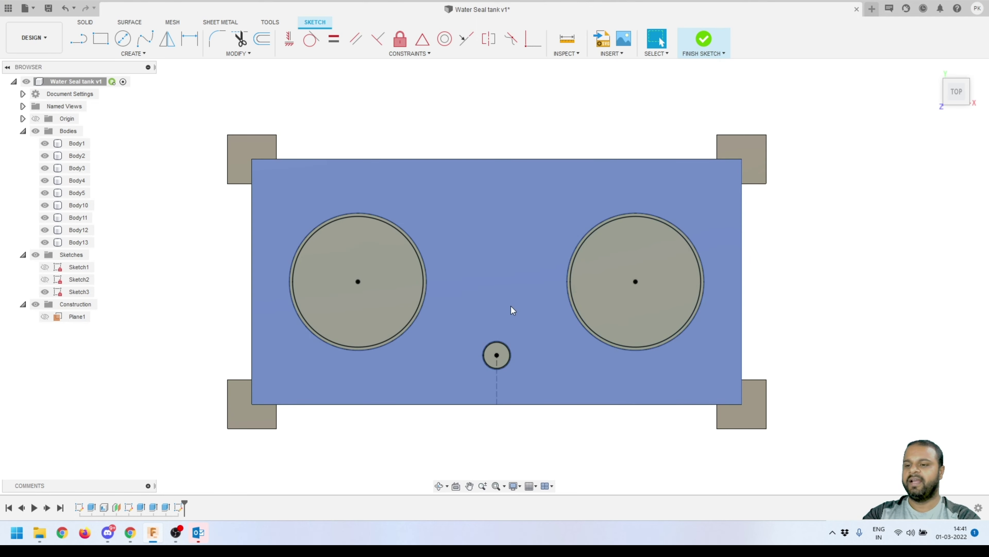
scroll(425, 159, up, 3)
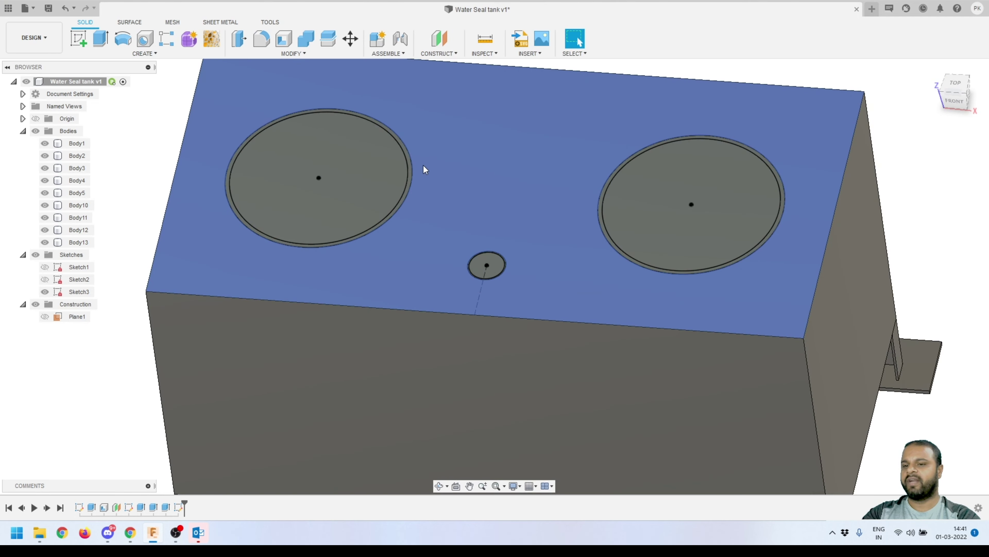
key(e)
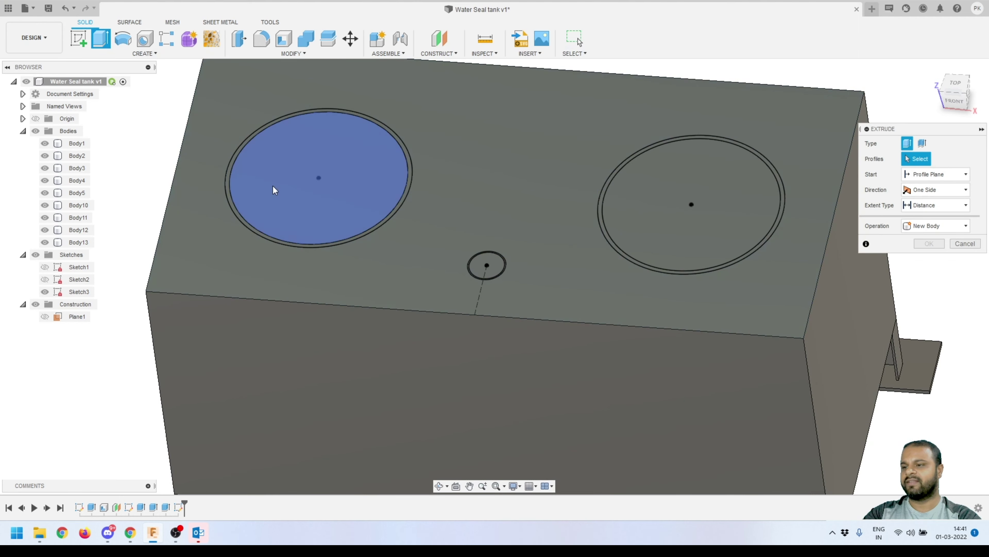
click(296, 206)
click(654, 233)
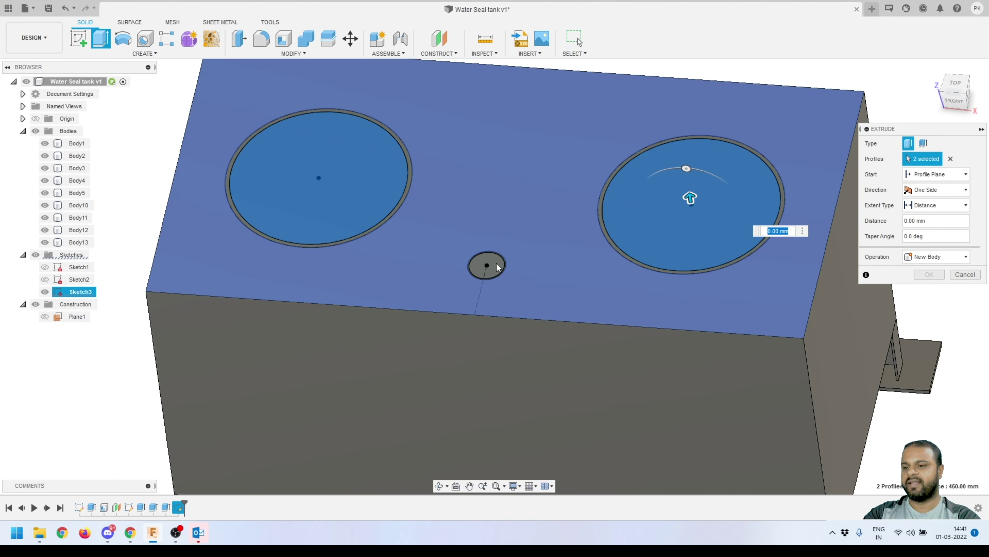
click(496, 263)
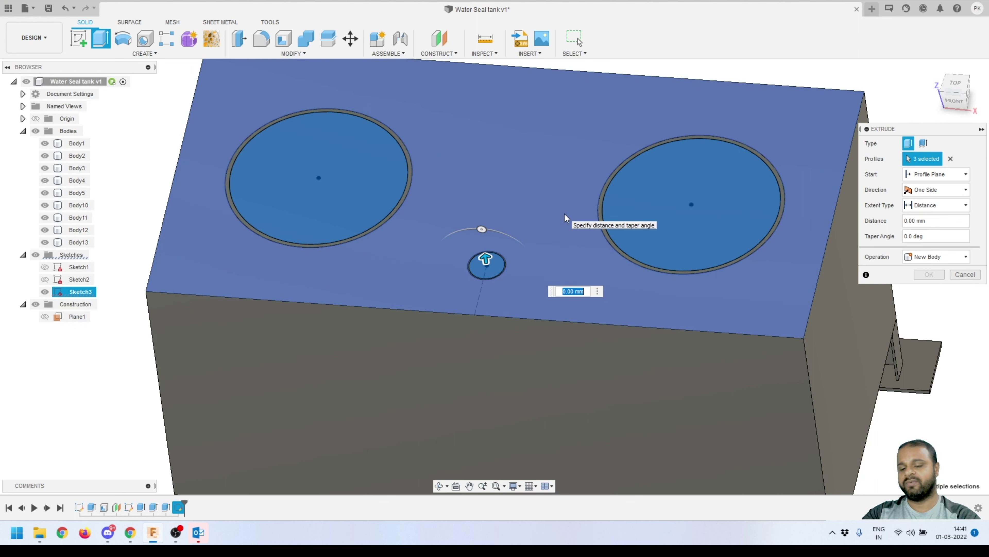
text(-5)
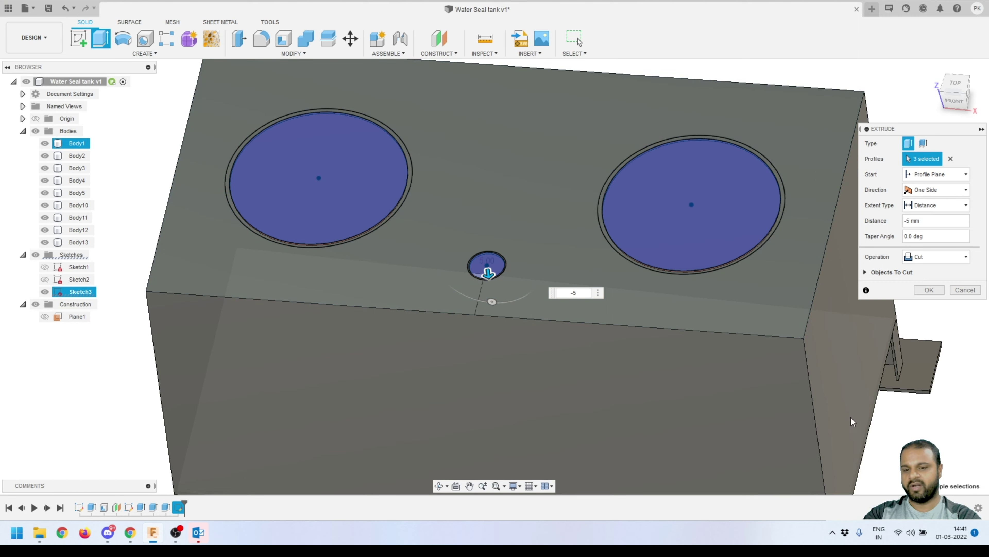
click(929, 290)
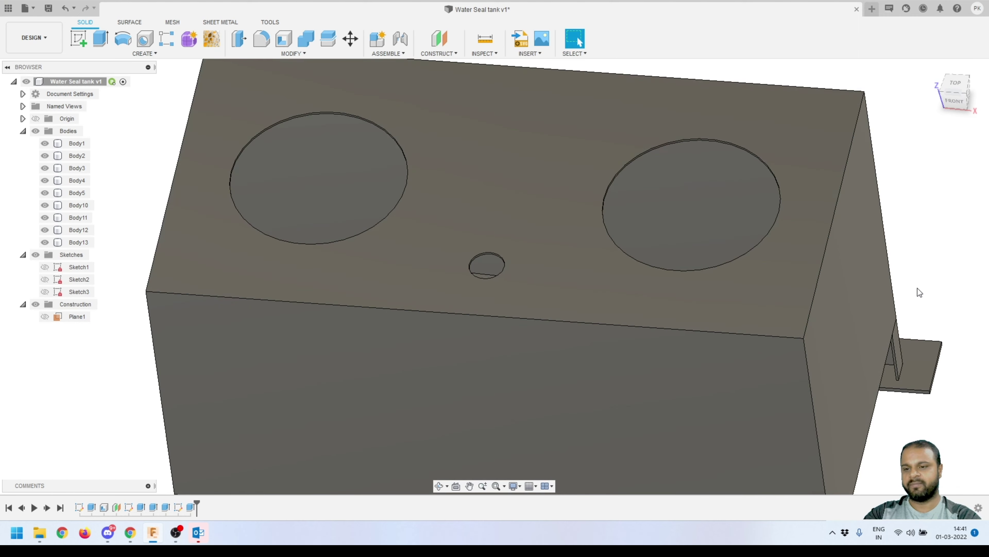
Show Sketch3 again and extrude the three ring profiles around the openings 150 mm upward, joined to the tank.
shift+middle_drag(654, 276, 624, 259)
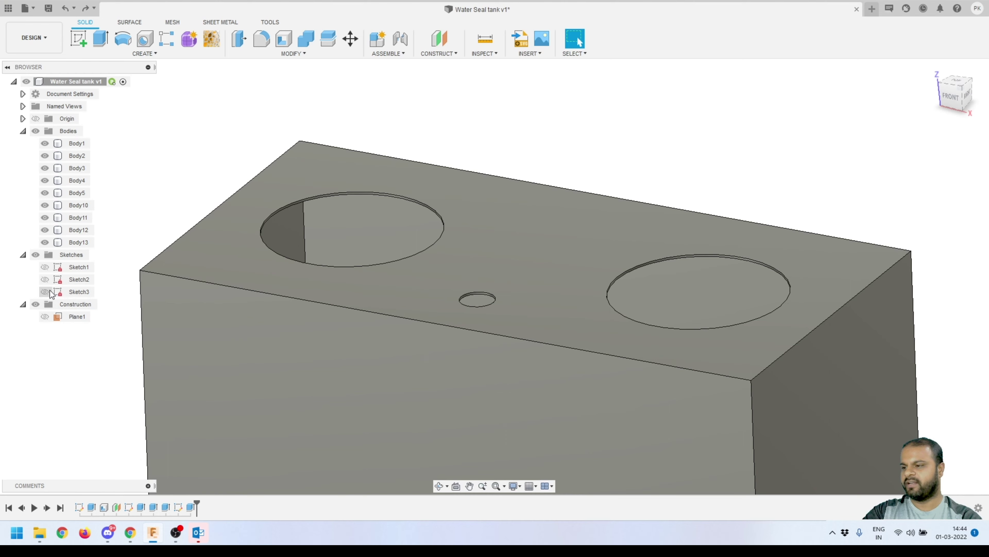
click(45, 292)
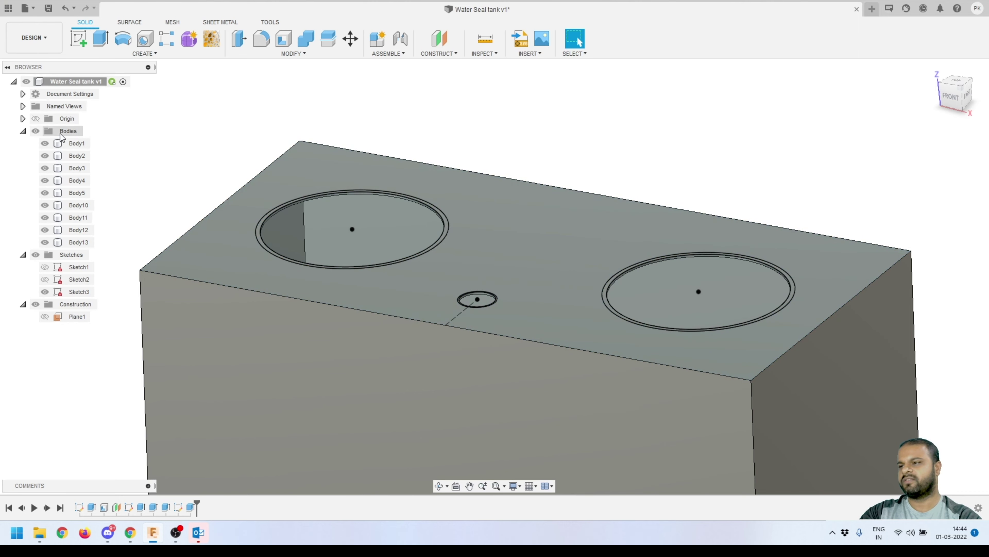
click(99, 41)
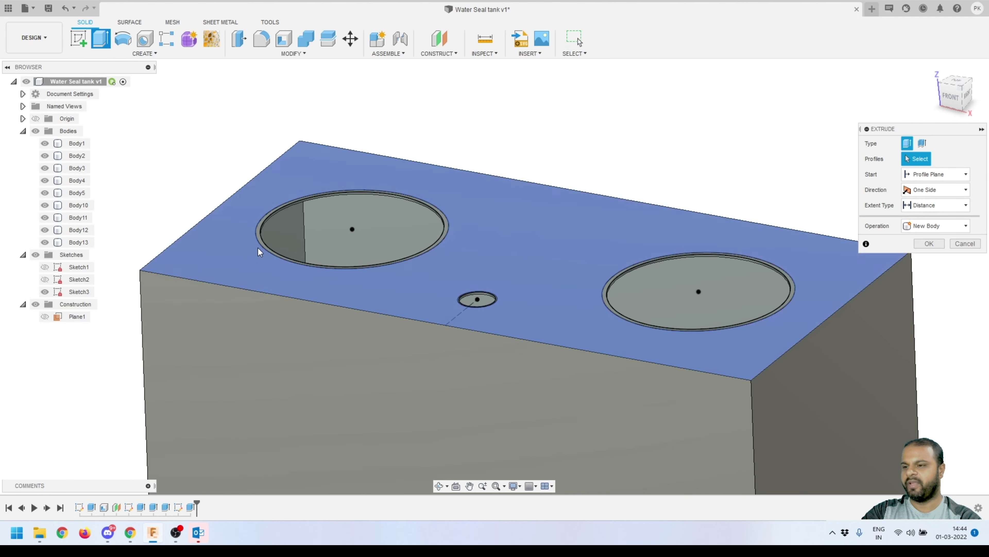
scroll(260, 252, up, 4)
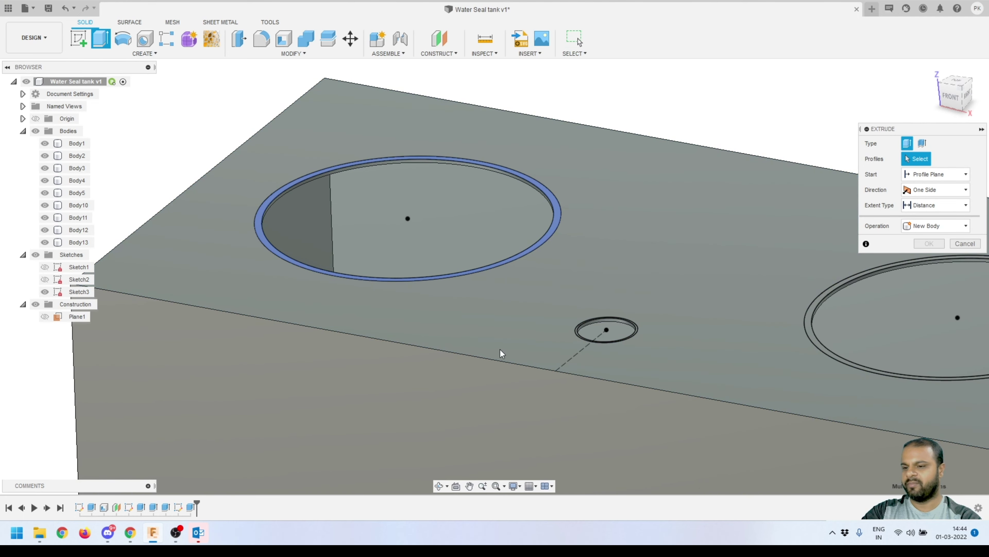
click(576, 336)
scroll(576, 338, up, 5)
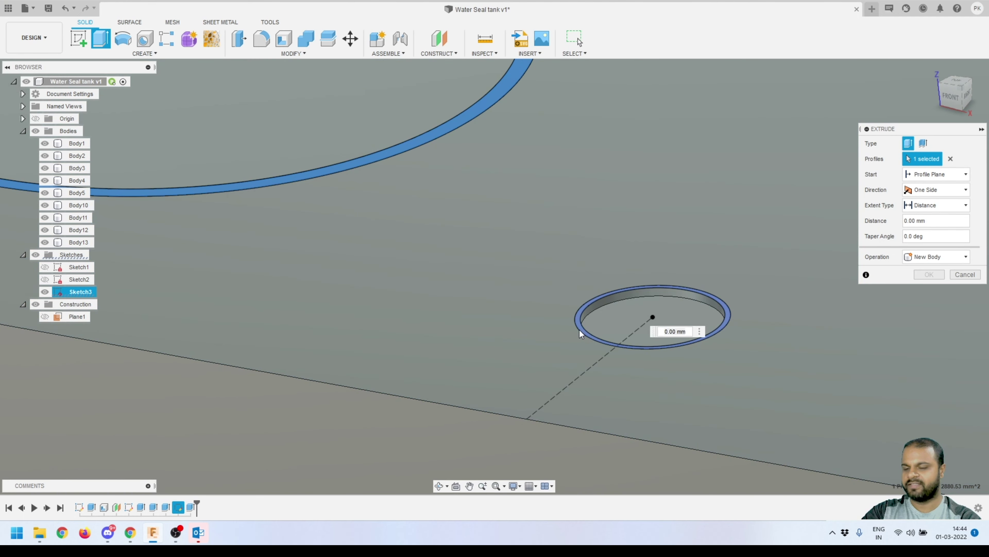
scroll(426, 318, down, 5)
scroll(649, 316, up, 4)
click(649, 316)
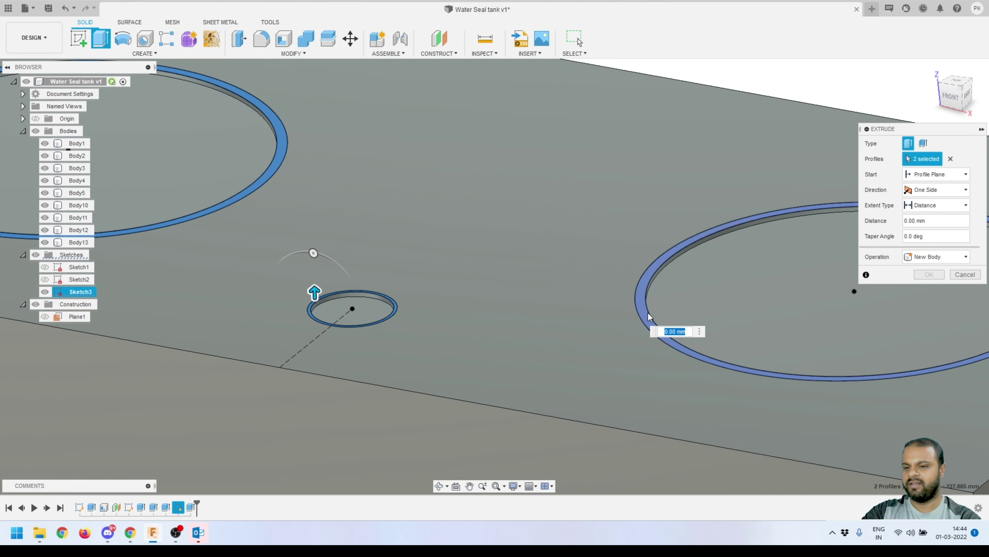
click(646, 316)
scroll(522, 312, down, 4)
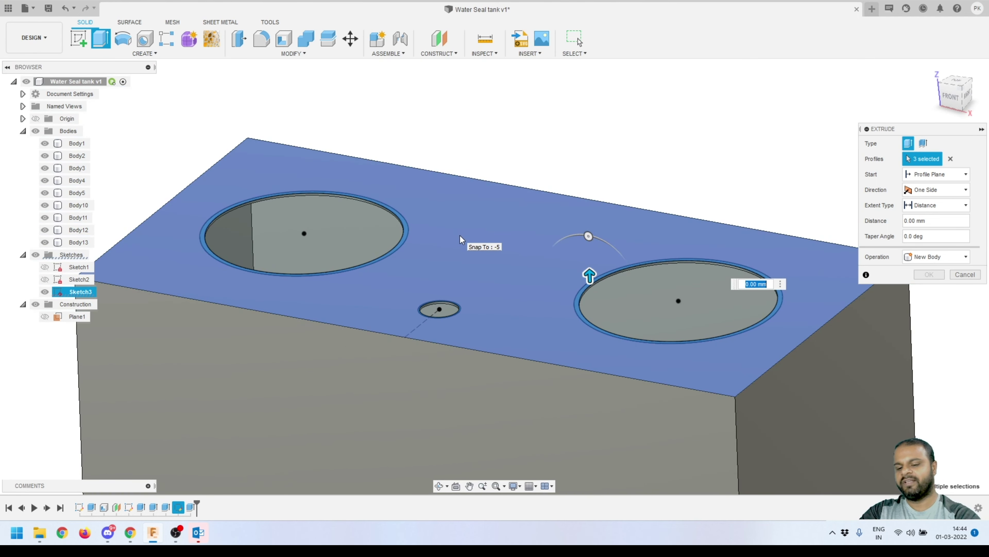
text(150)
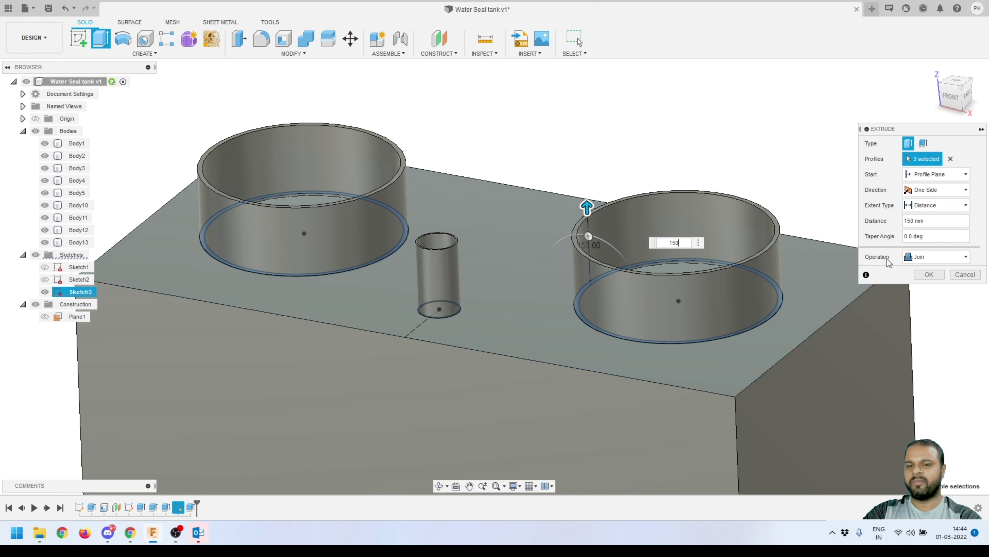
click(929, 274)
Hide Sketch3 to leave only the tank and its three pipes in view.
scroll(623, 249, down, 3)
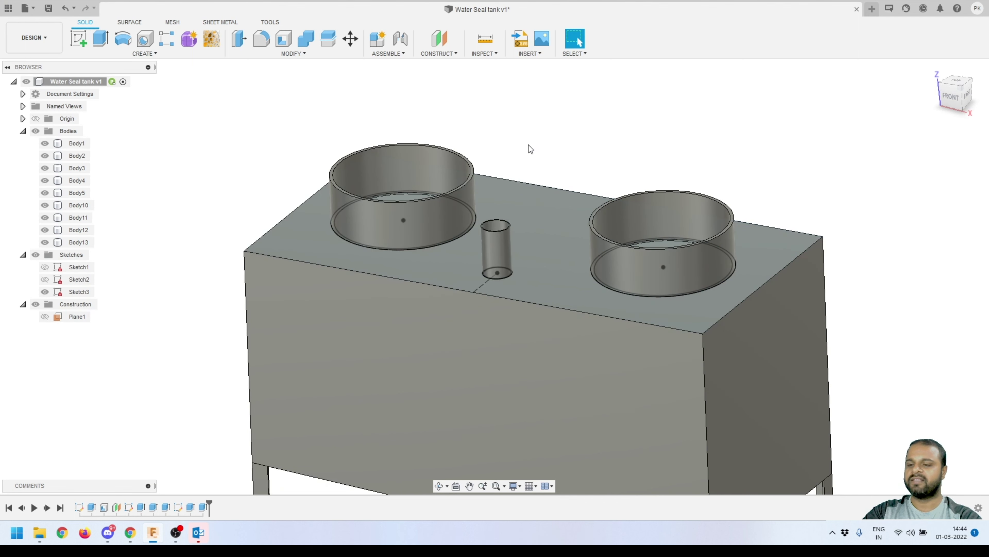
scroll(530, 148, up, 2)
click(44, 291)
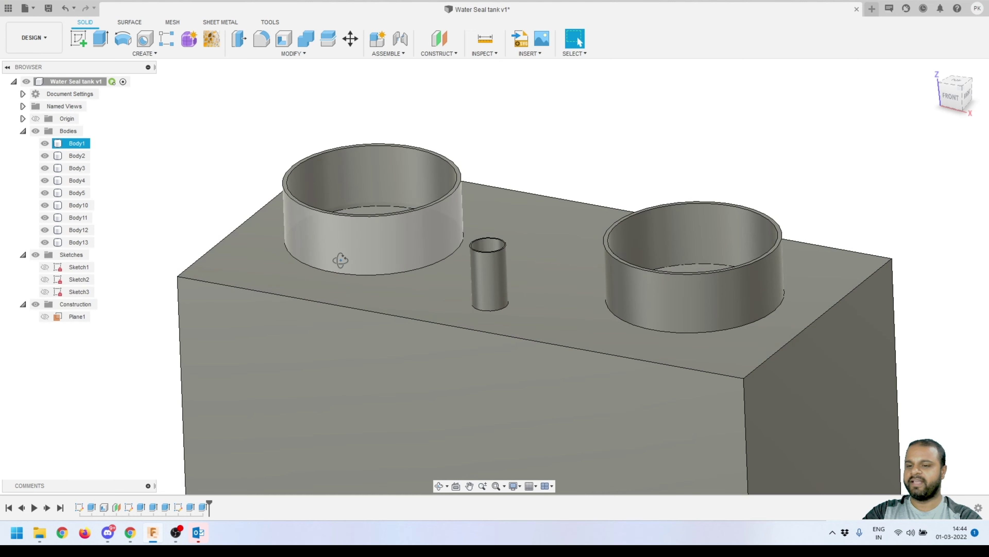
shift+middle_drag(340, 260, 413, 133)
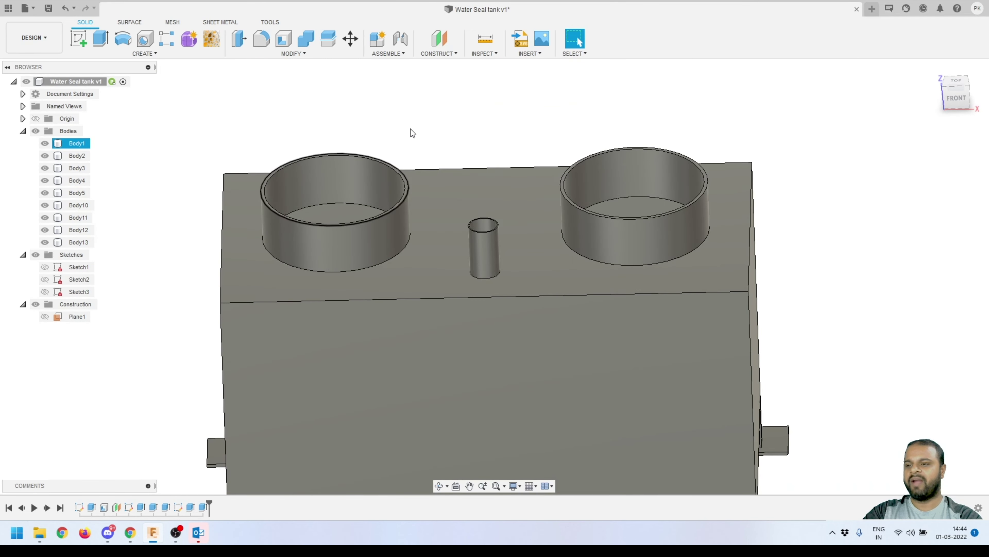
Start a new sketch on the top rim face of the left large pipe.
scroll(413, 133, up, 2)
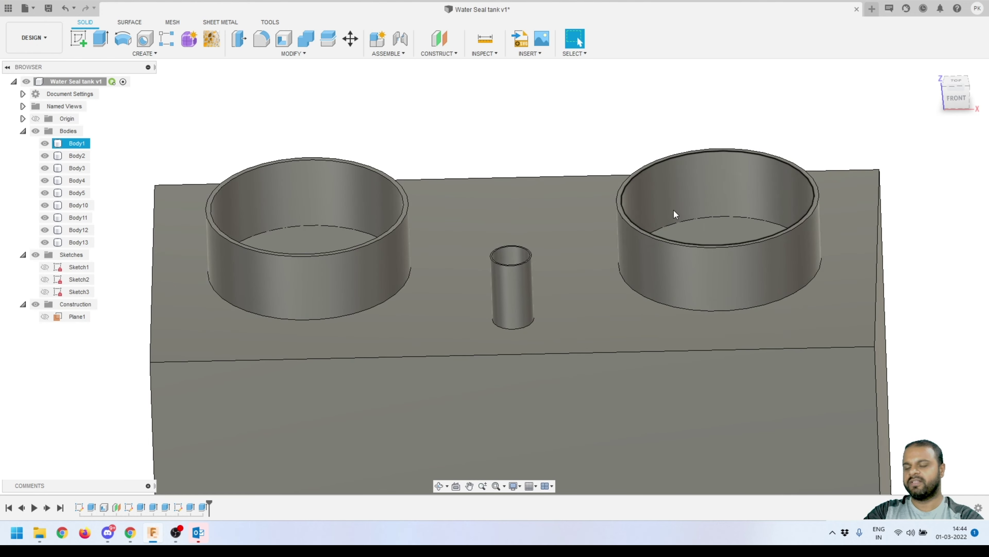
scroll(408, 188, up, 5)
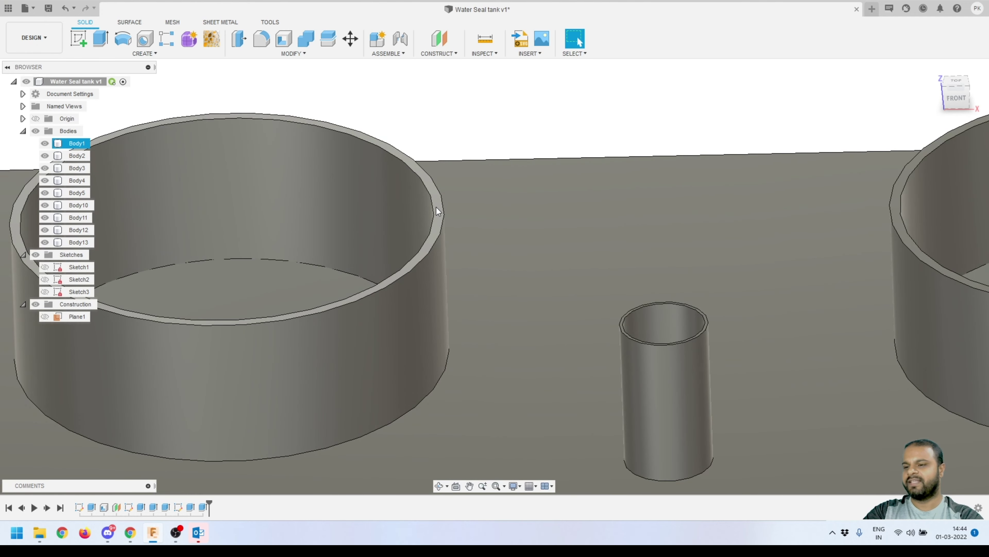
click(436, 211)
scroll(346, 201, down, 5)
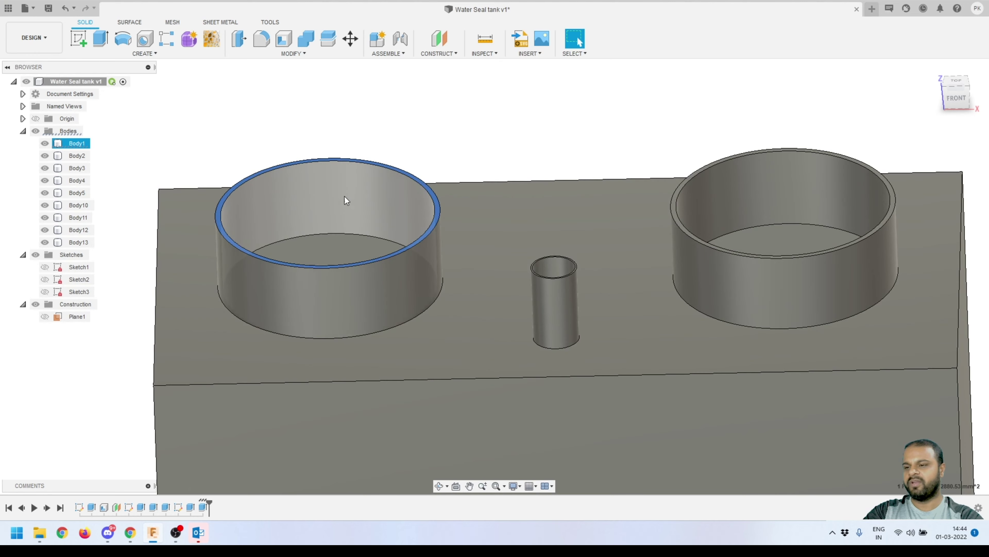
click(77, 40)
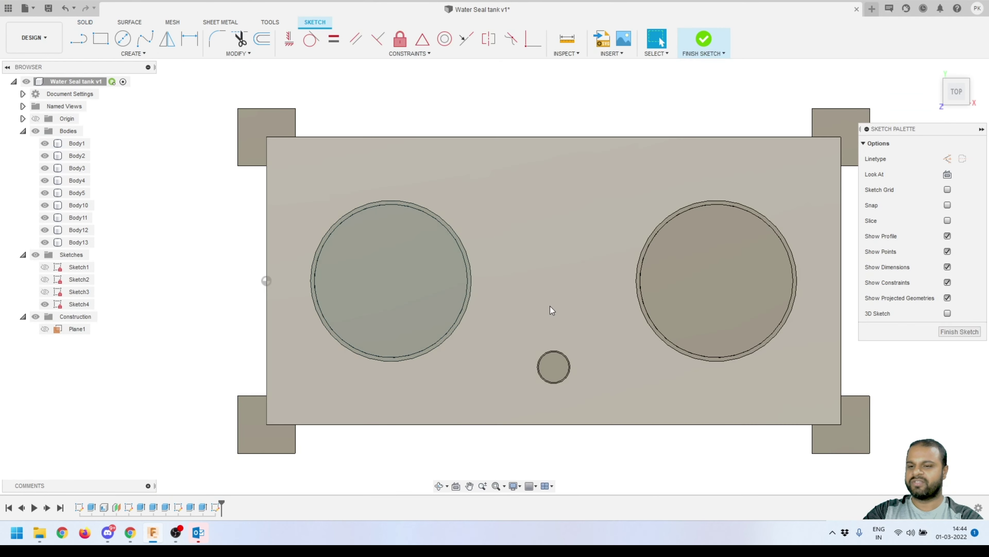
click(367, 269)
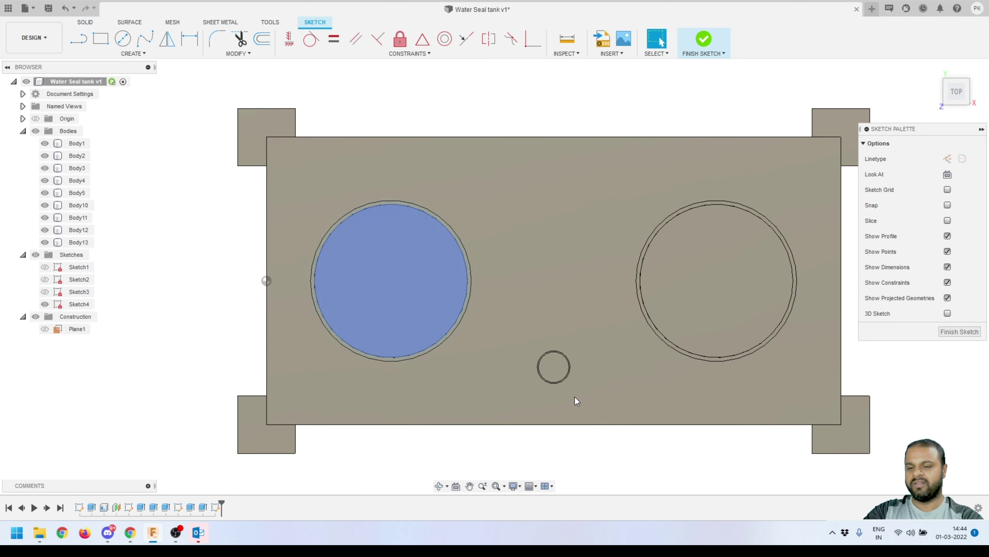
key(Escape)
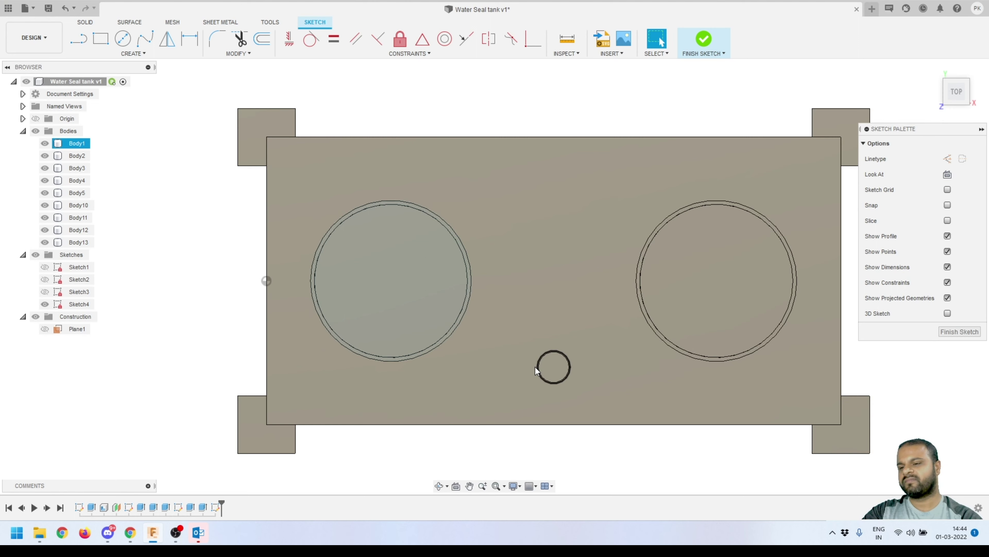
Draw a circle concentric with the left large pipe and dimension its diameter to 580 mm.
click(124, 40)
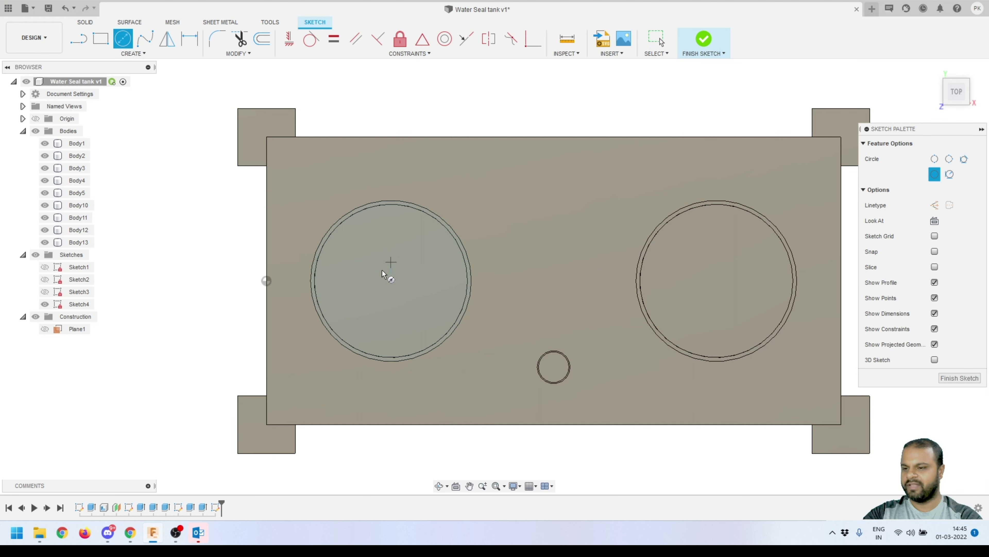
click(391, 281)
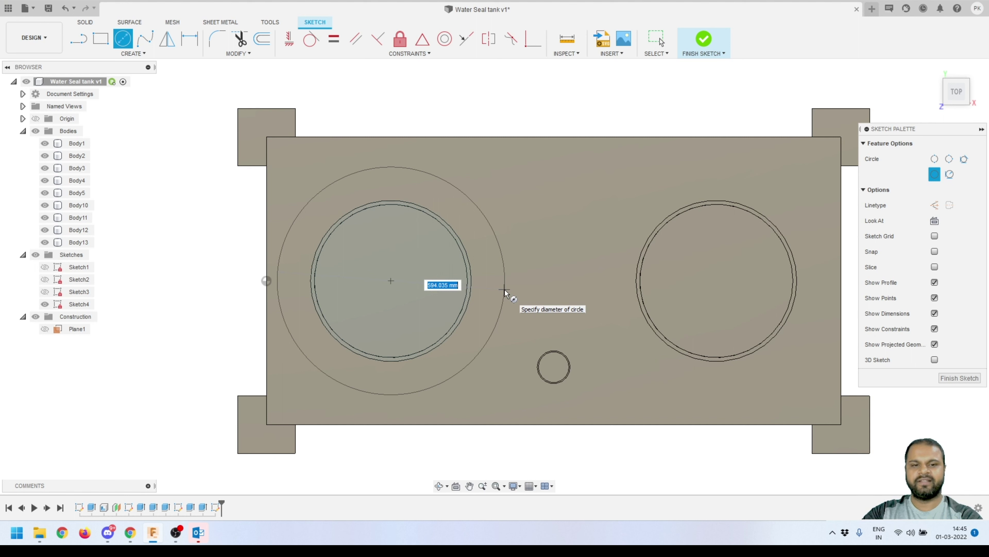
click(504, 292)
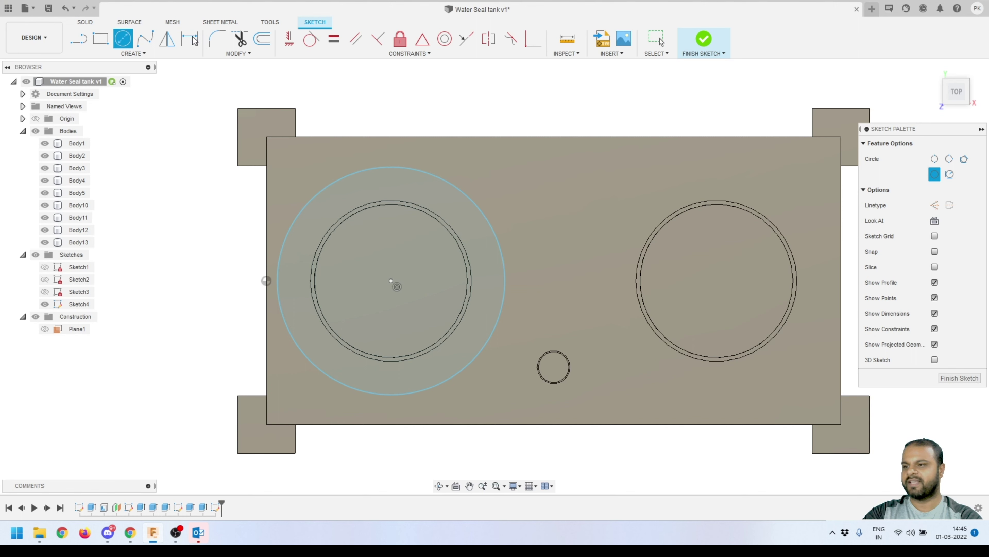
key(d)
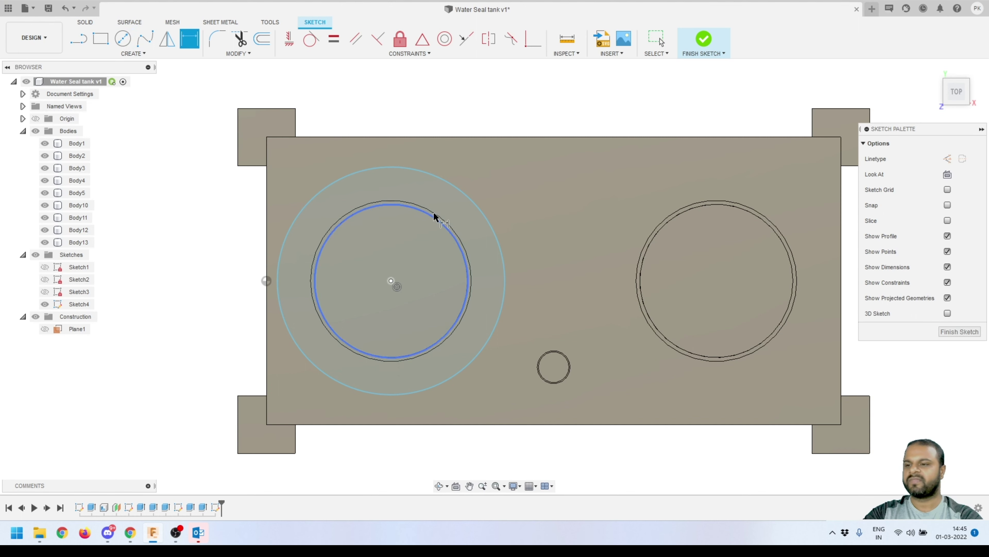
click(456, 193)
click(495, 113)
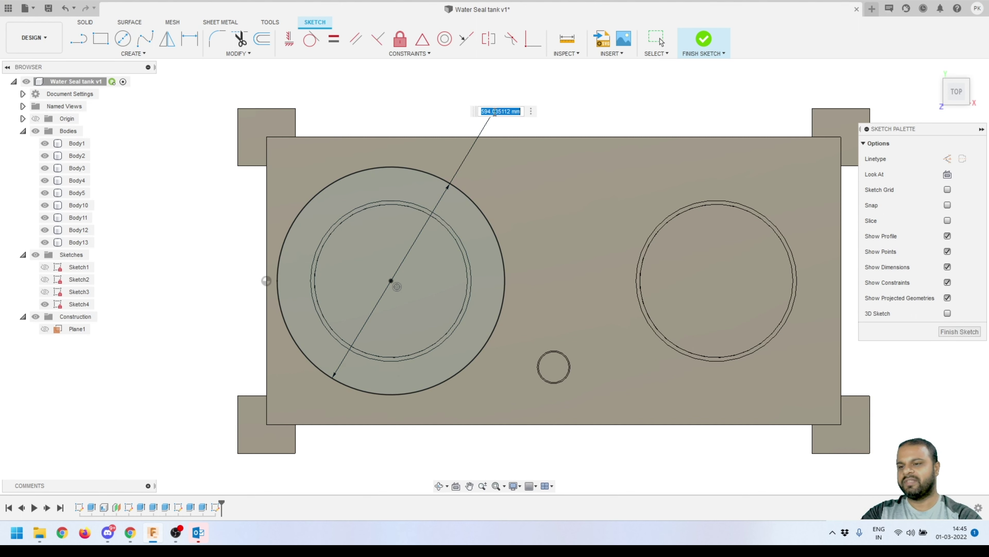
text(580)
key(Return)
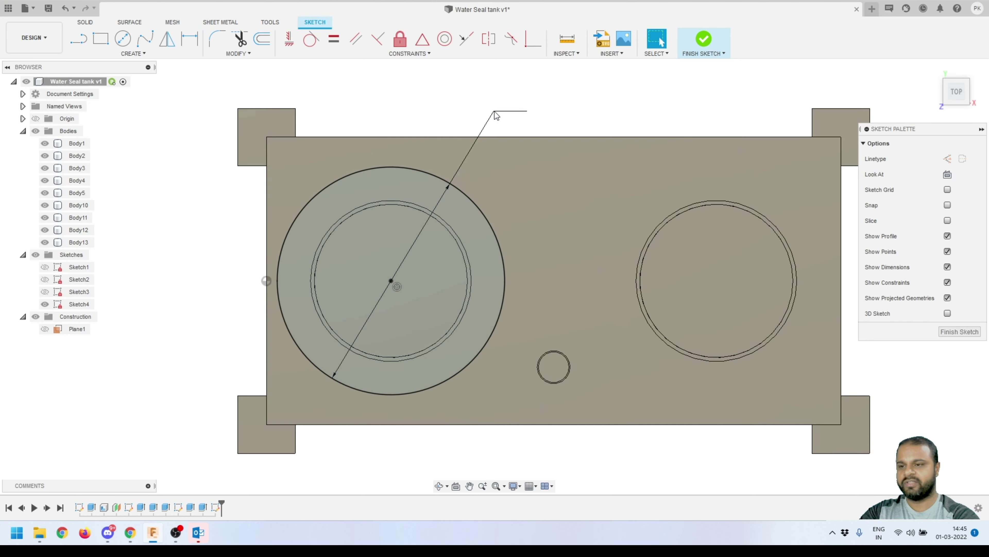
Draw a second circle concentric with the left large pipe, inside the outer flange circle, and dimension its diameter to 521 mm.
scroll(369, 200, up, 2)
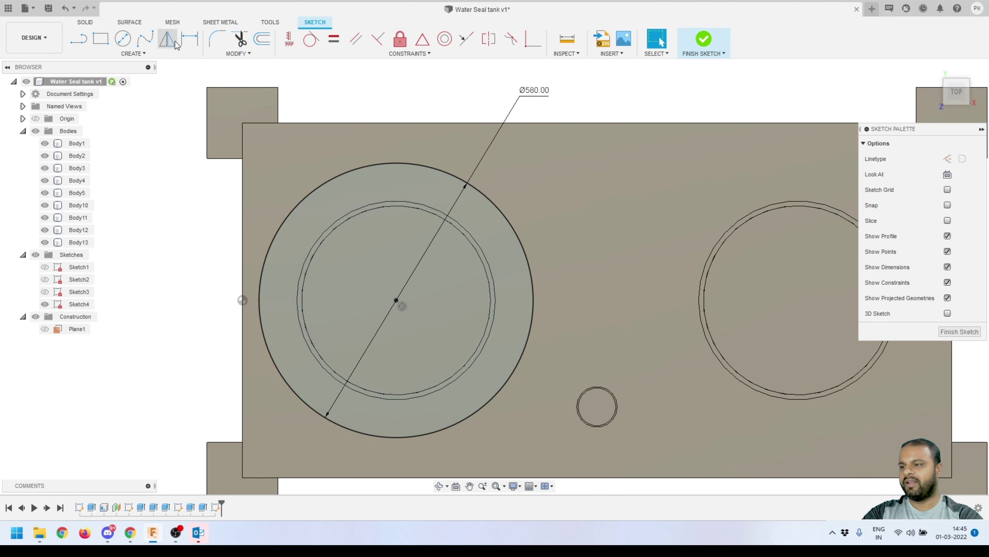
click(122, 38)
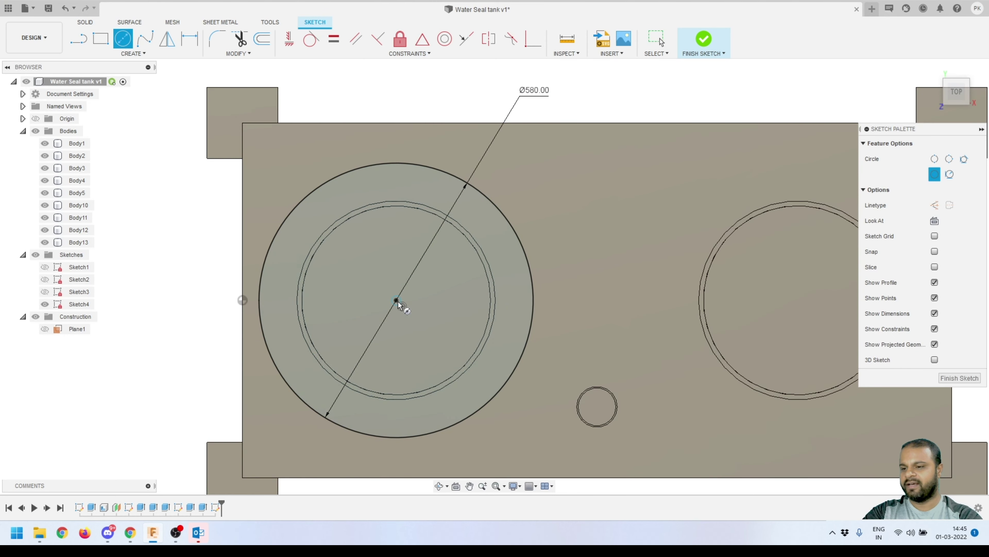
click(397, 301)
click(511, 273)
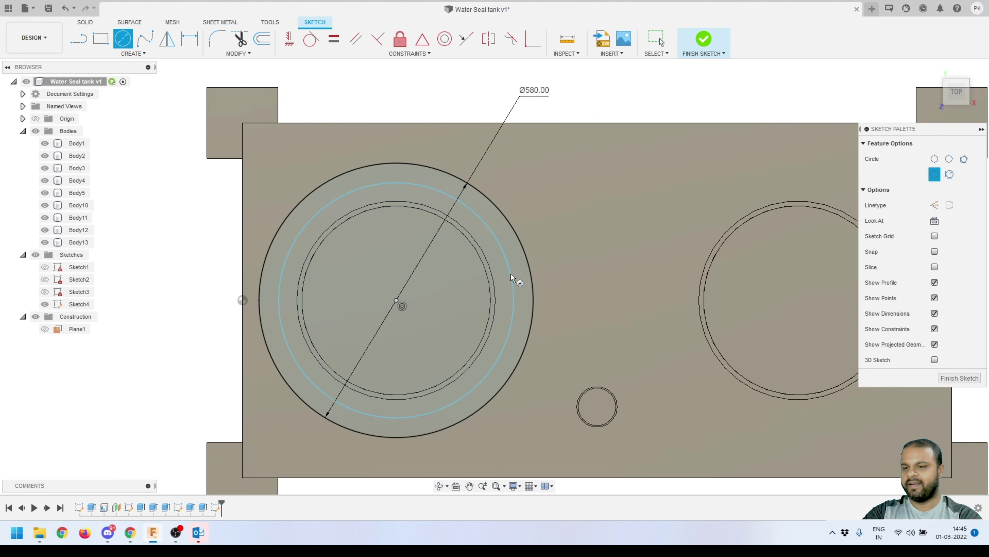
key(Escape)
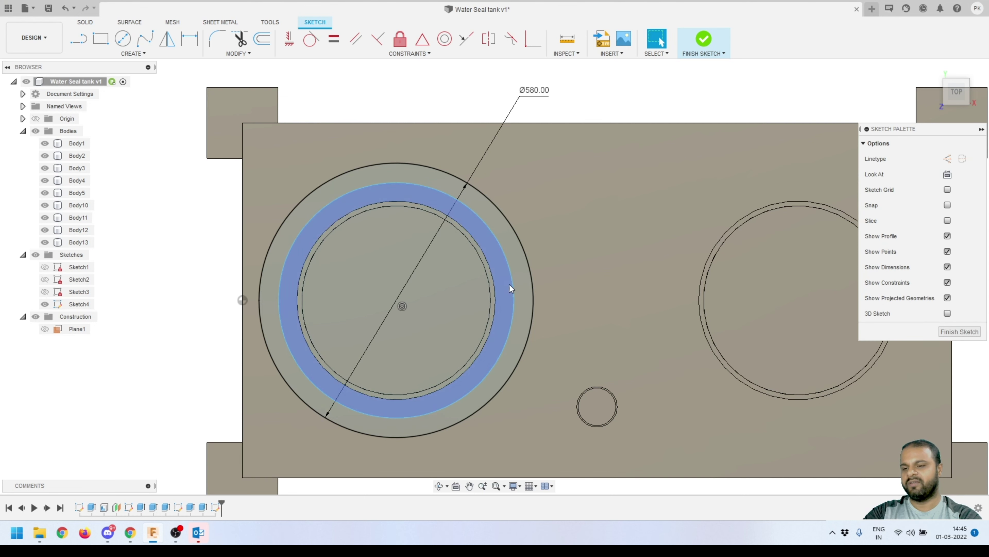
key(d)
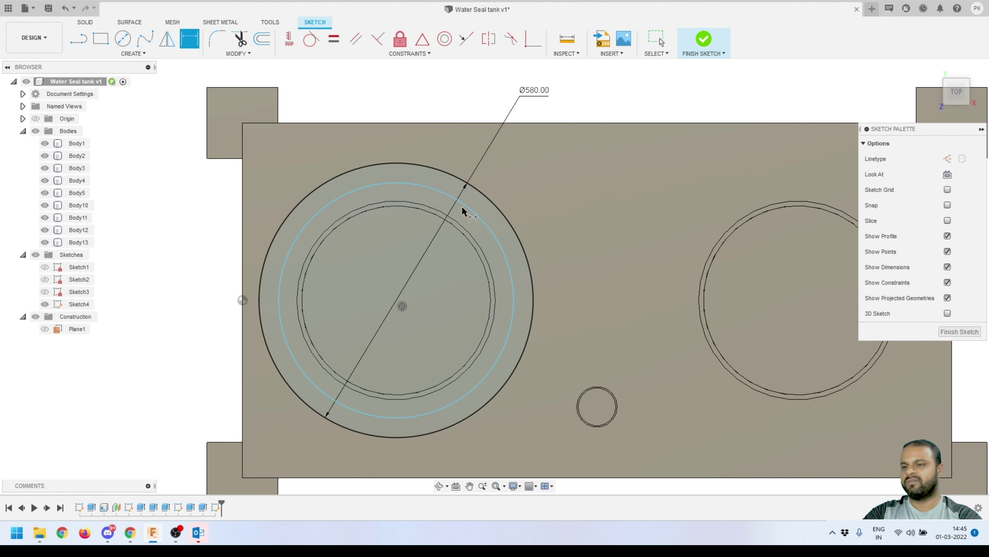
click(492, 232)
click(587, 106)
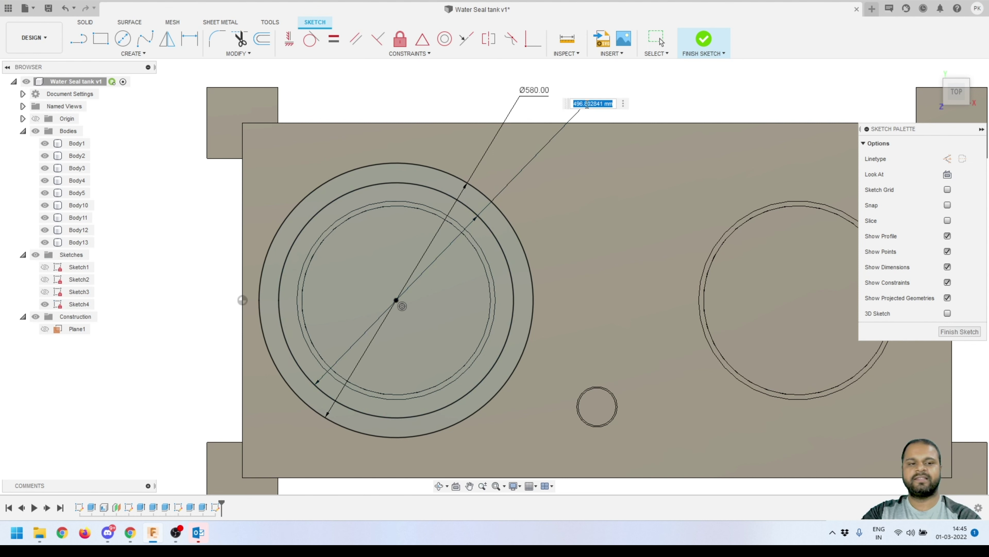
key(Return)
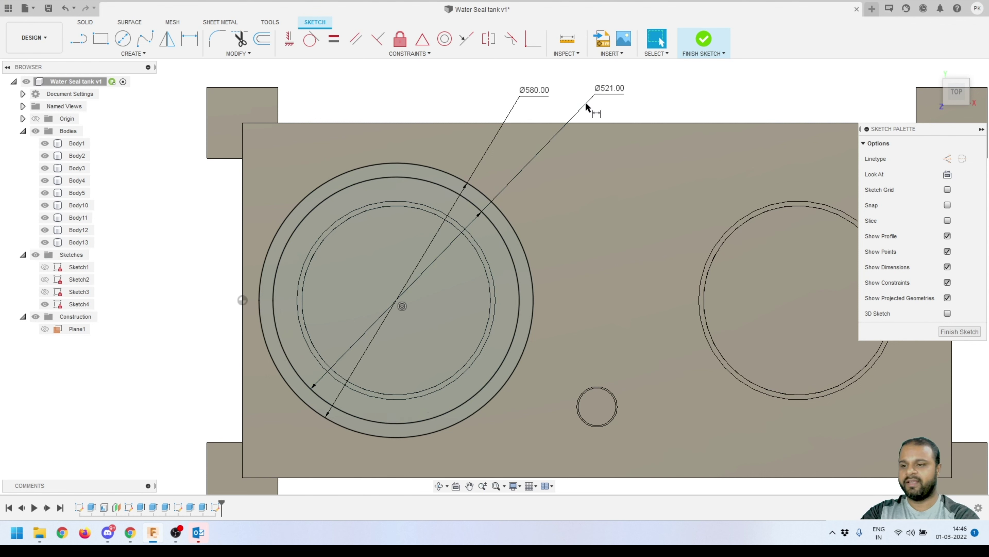
key(Escape)
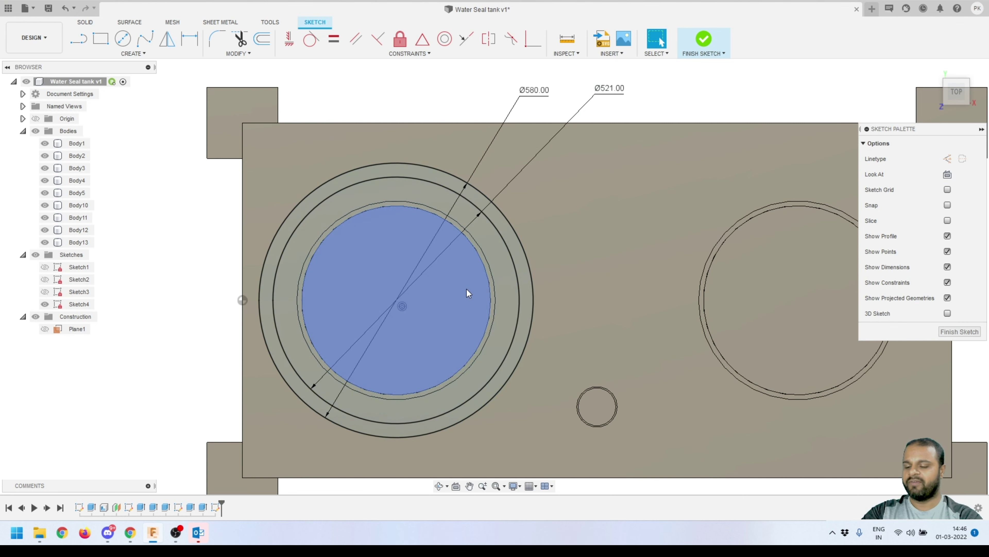
Project the inner circular edge of the left large pipe into the flange sketch.
click(133, 53)
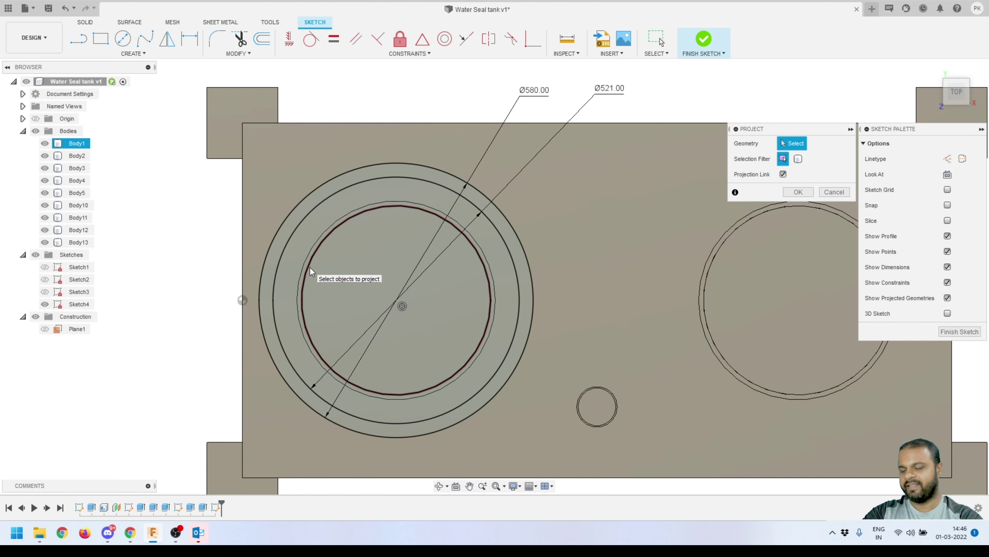
click(310, 268)
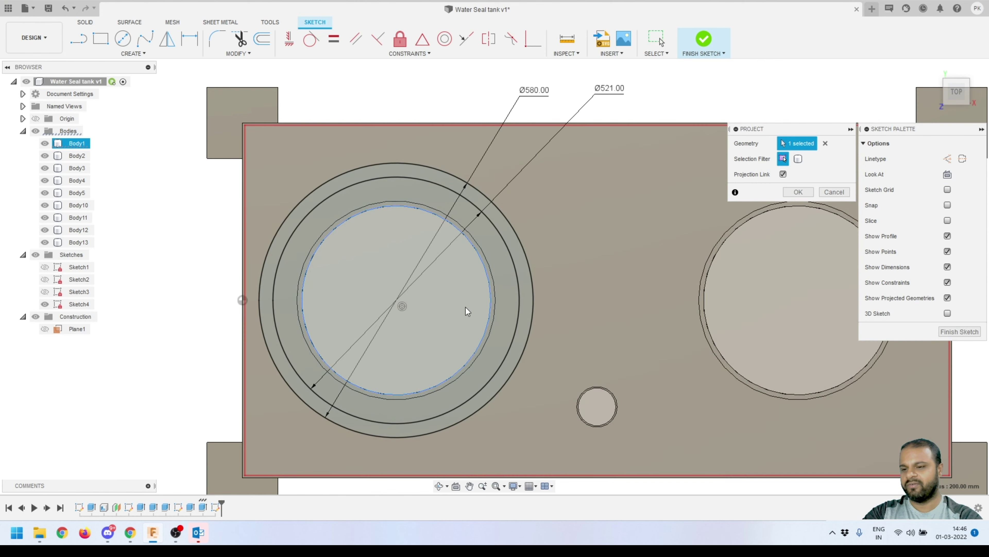
click(799, 192)
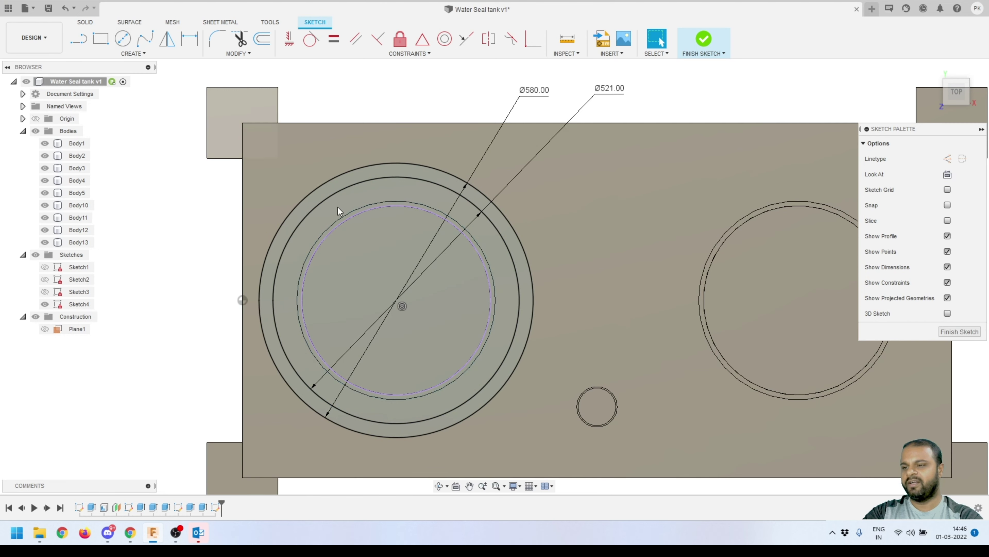
Convert the 521 mm circle to construction geometry.
click(484, 272)
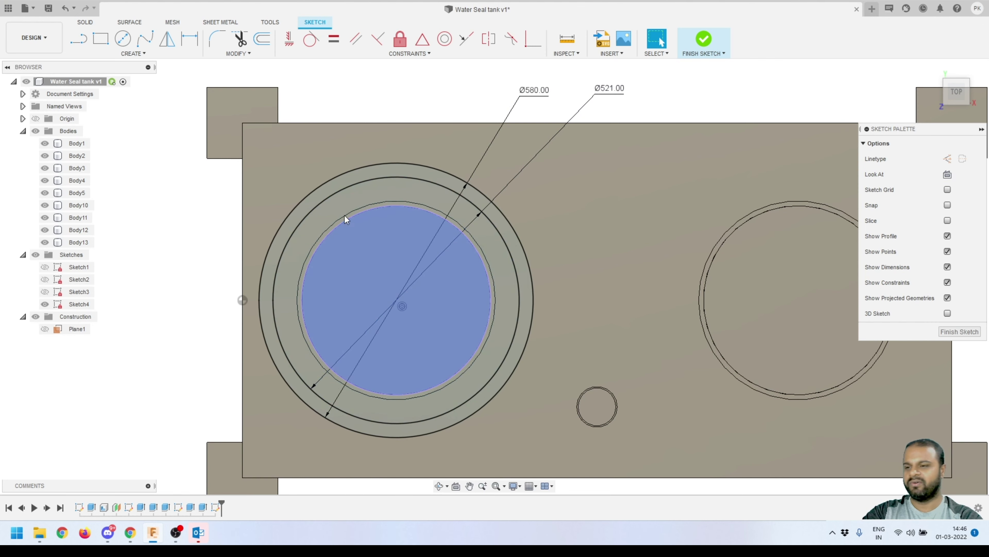
click(328, 200)
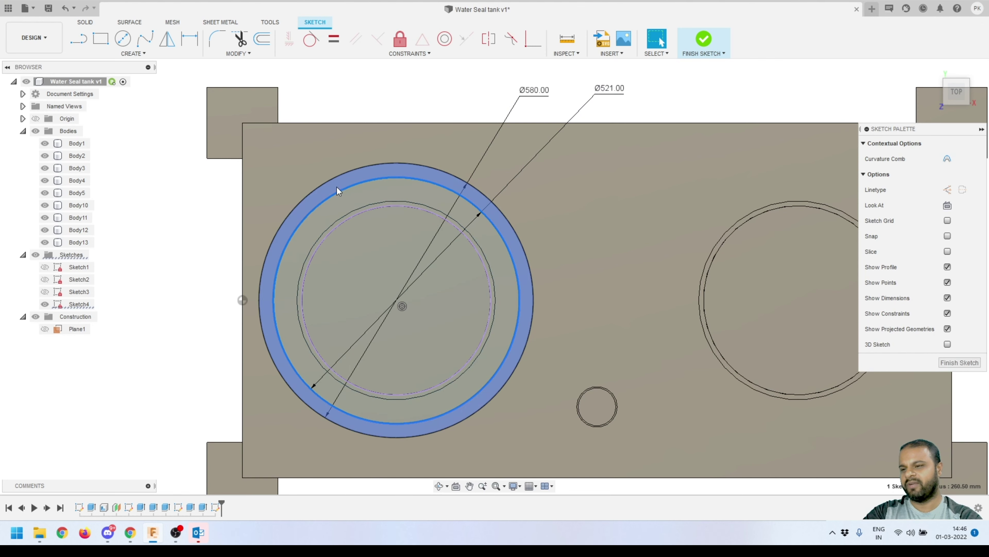
click(947, 189)
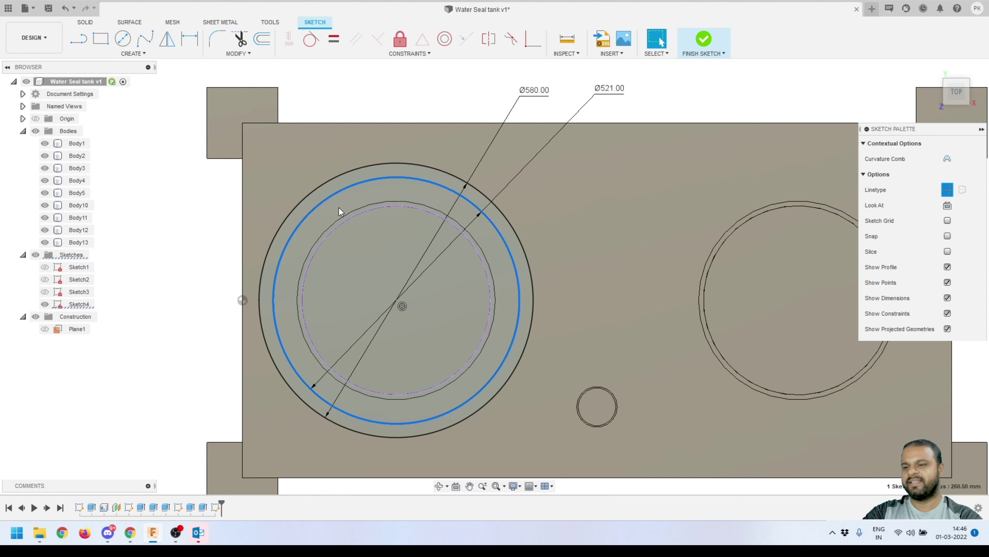
click(636, 214)
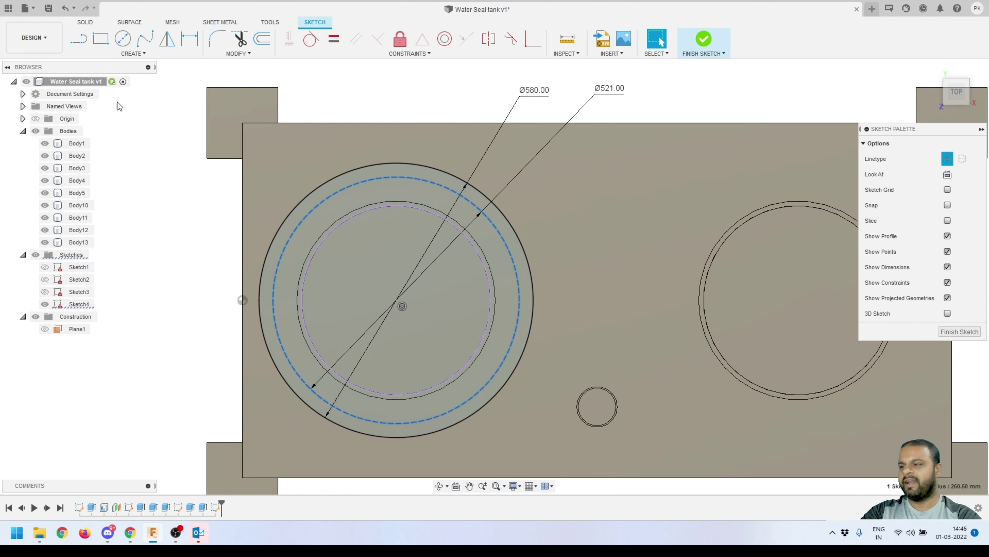
Draw a vertical line from the flange centre up to the outer circle and make it construction geometry.
key(l)
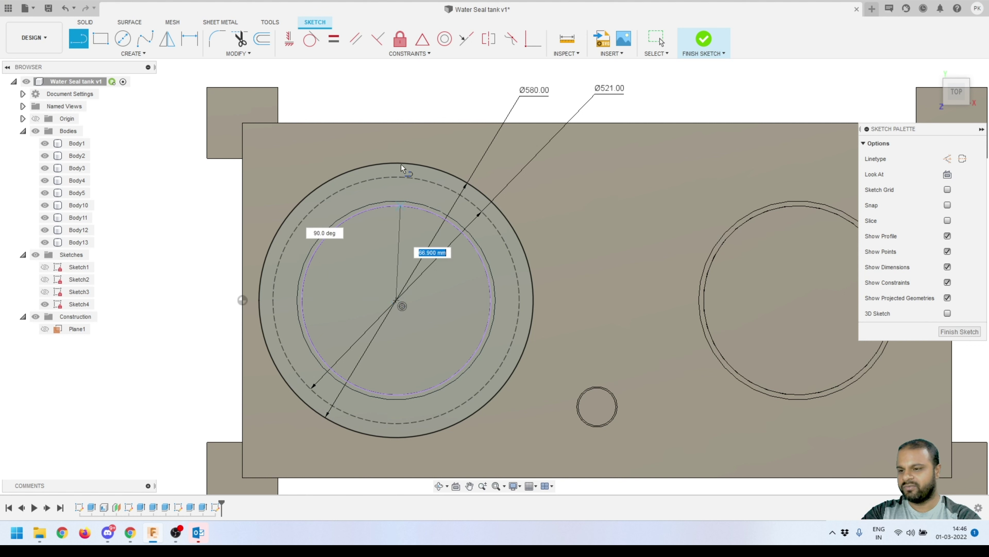
click(395, 159)
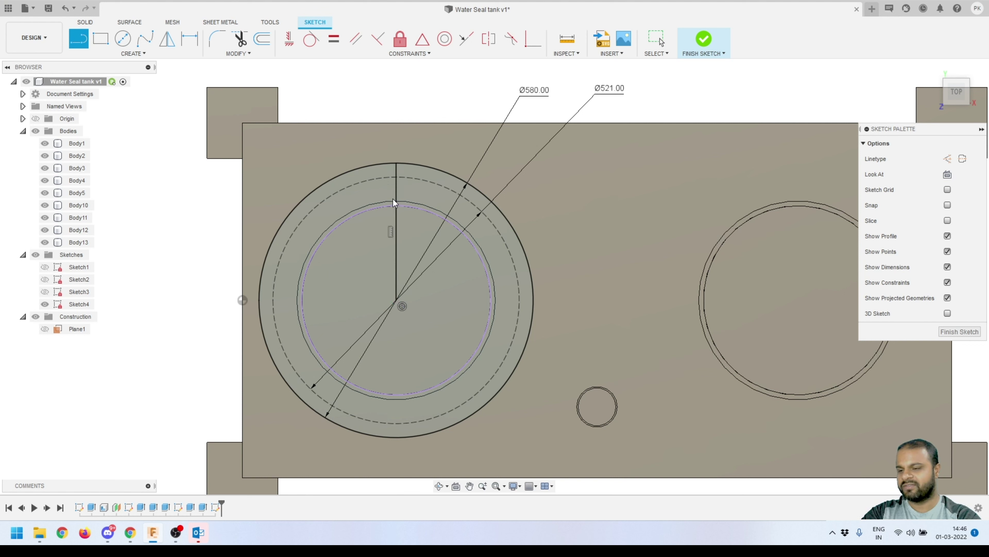
key(Escape)
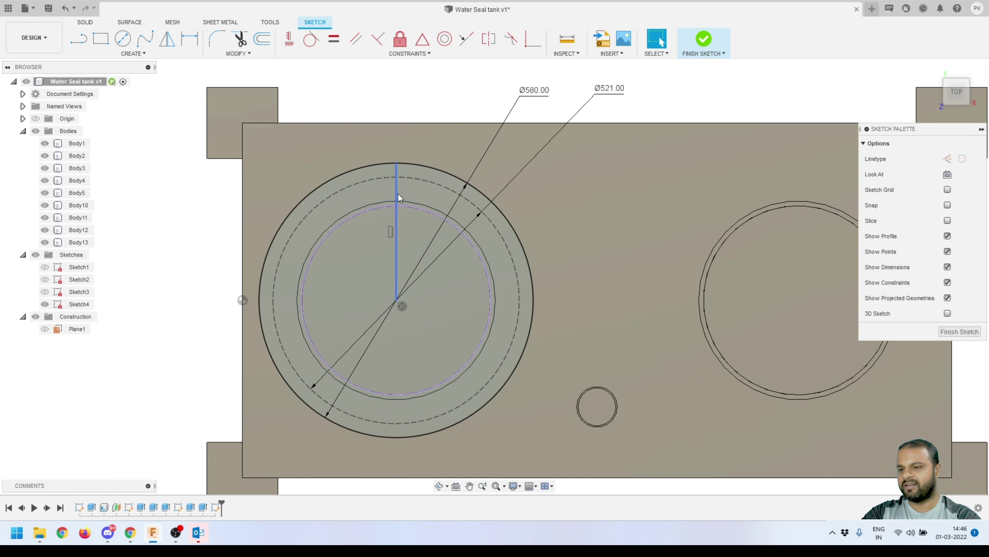
click(397, 288)
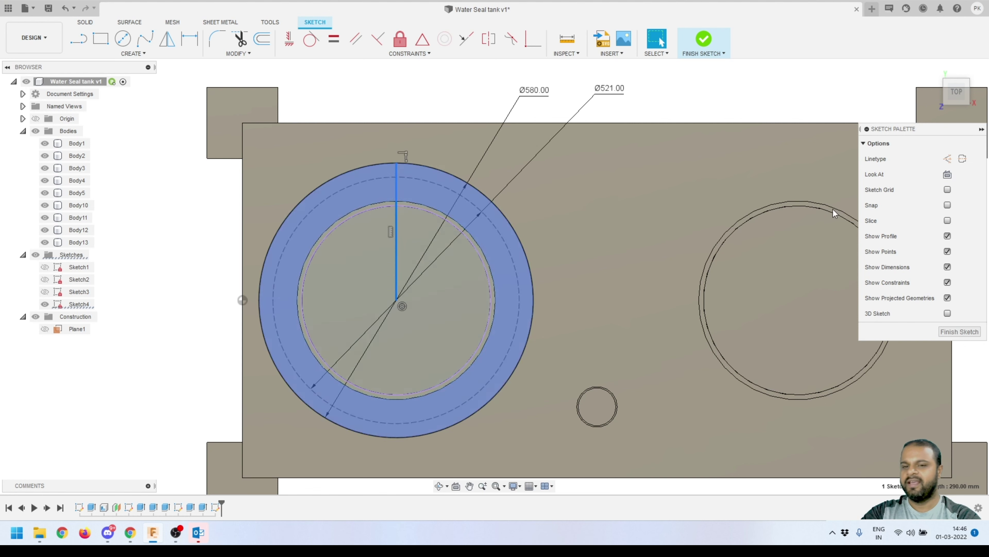
click(947, 159)
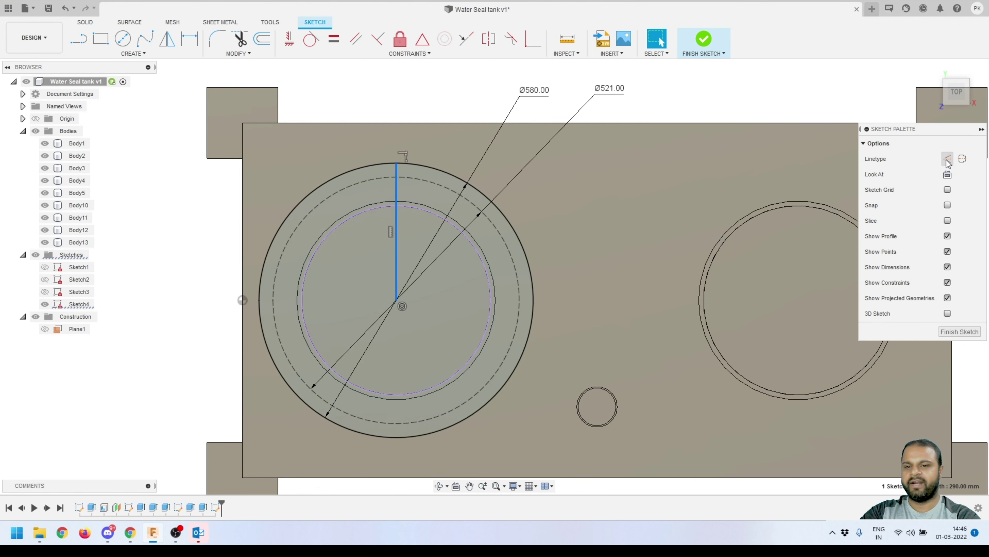
Draw a bolt hole circle where the vertical construction line crosses the construction circle and dimension its diameter to 24 mm.
scroll(395, 155, up, 2)
scroll(394, 155, up, 3)
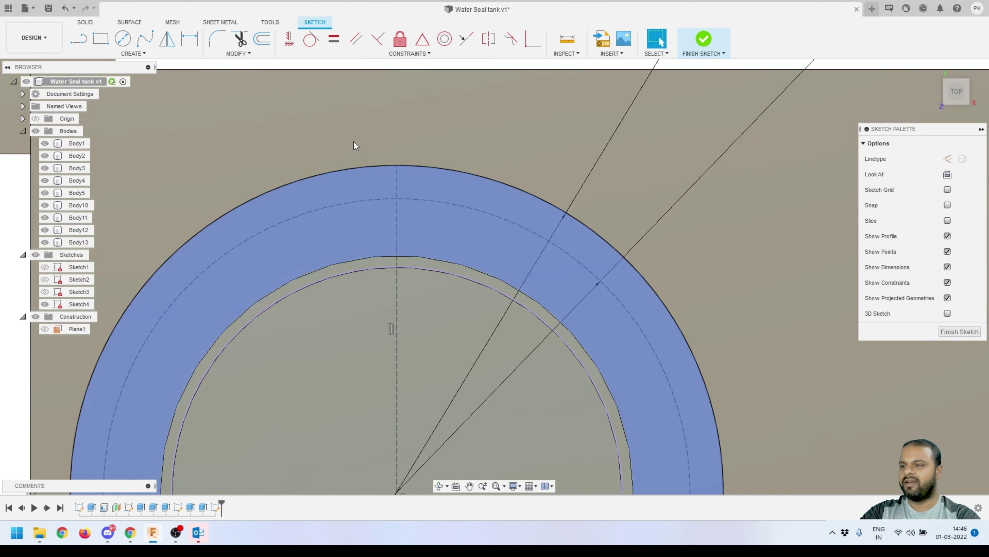
click(398, 199)
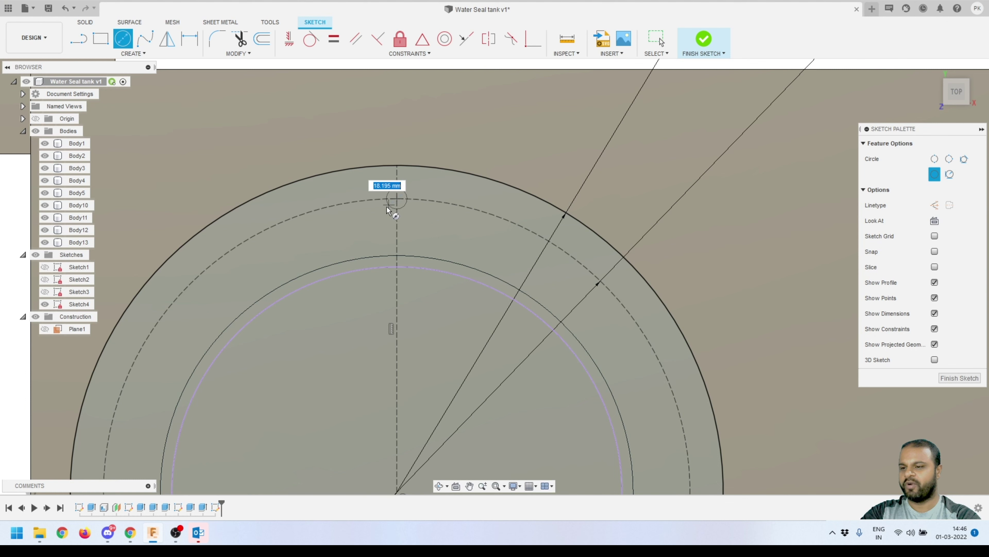
click(390, 211)
key(Escape)
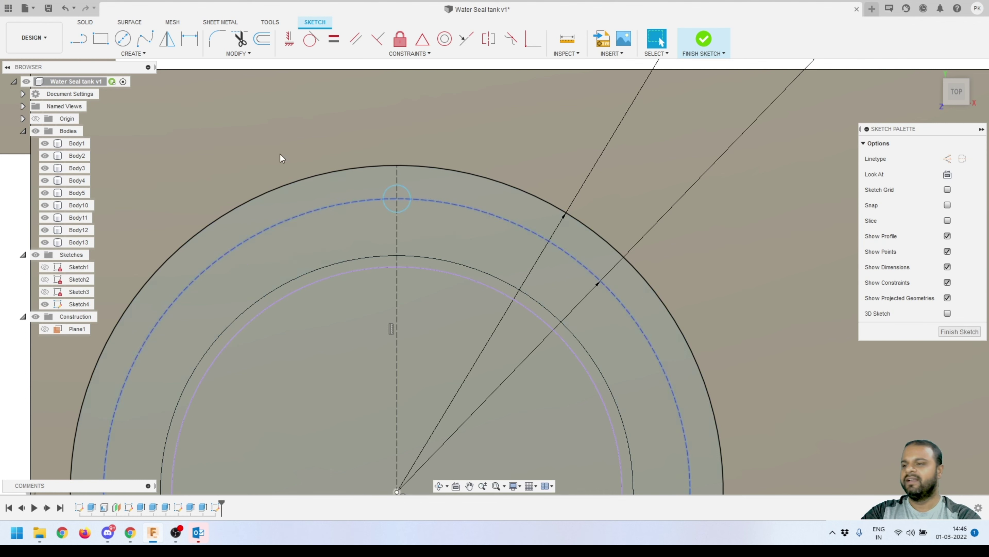
key(d)
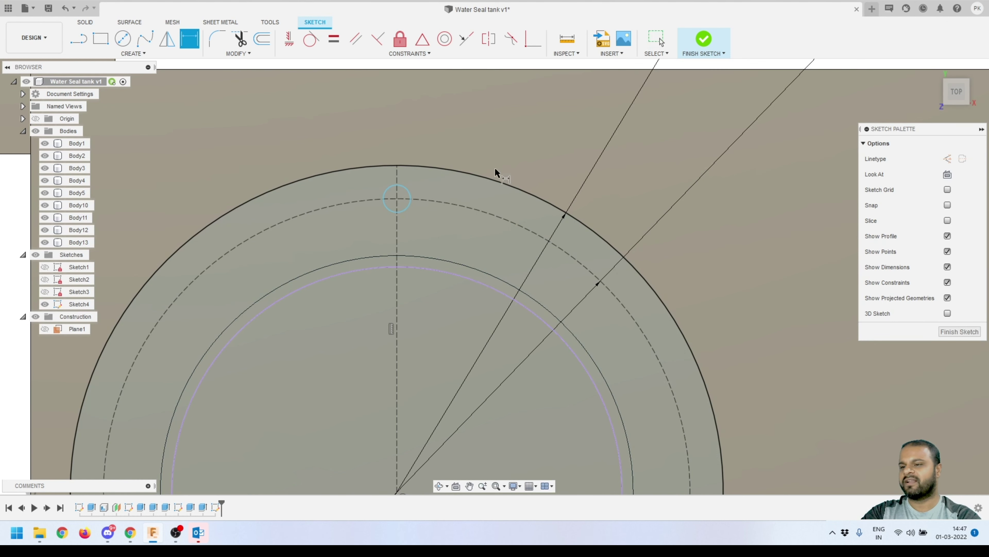
click(408, 191)
click(465, 141)
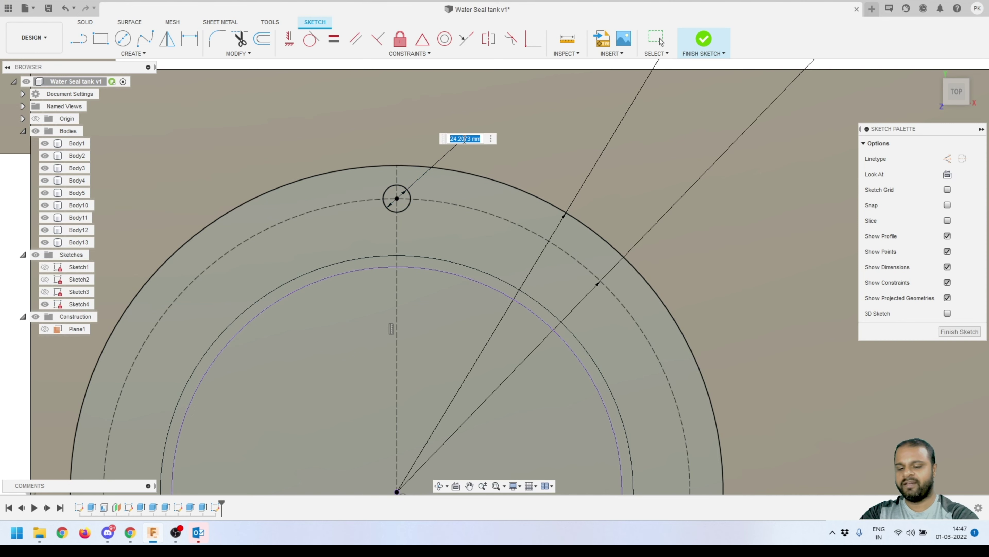
text(24)
key(Return)
key(Escape)
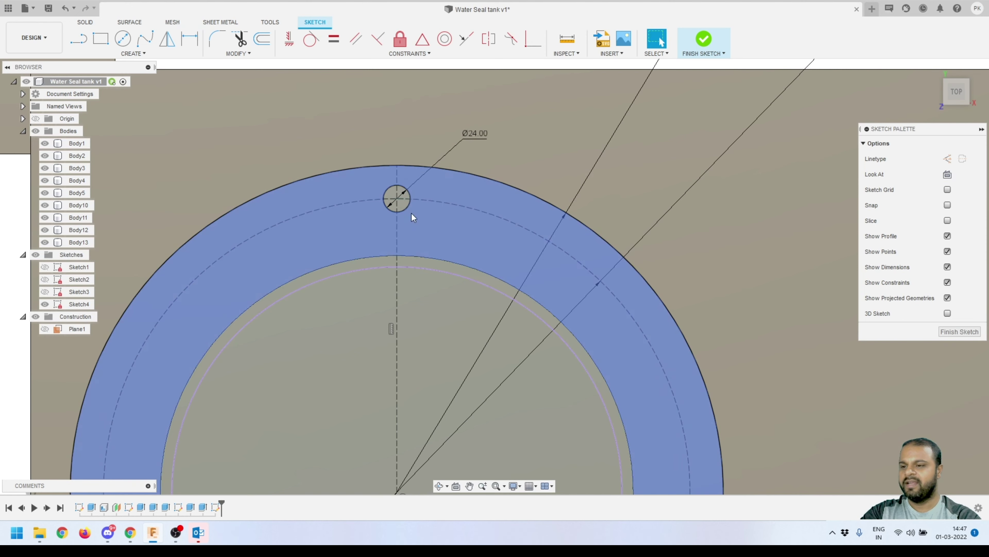
Create a circular pattern of the 24 mm bolt hole around the flange centre with a quantity of 12.
click(407, 209)
scroll(428, 130, down, 5)
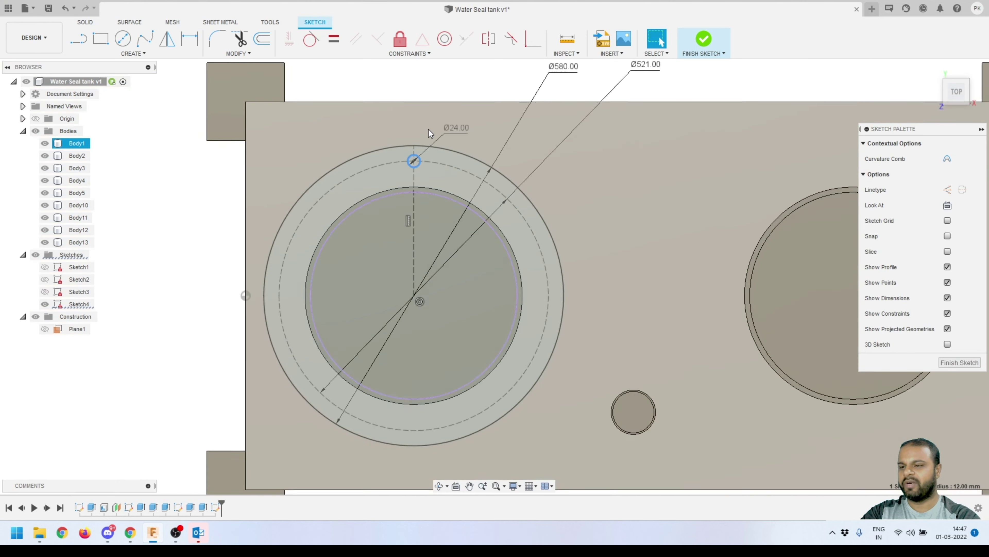
click(142, 55)
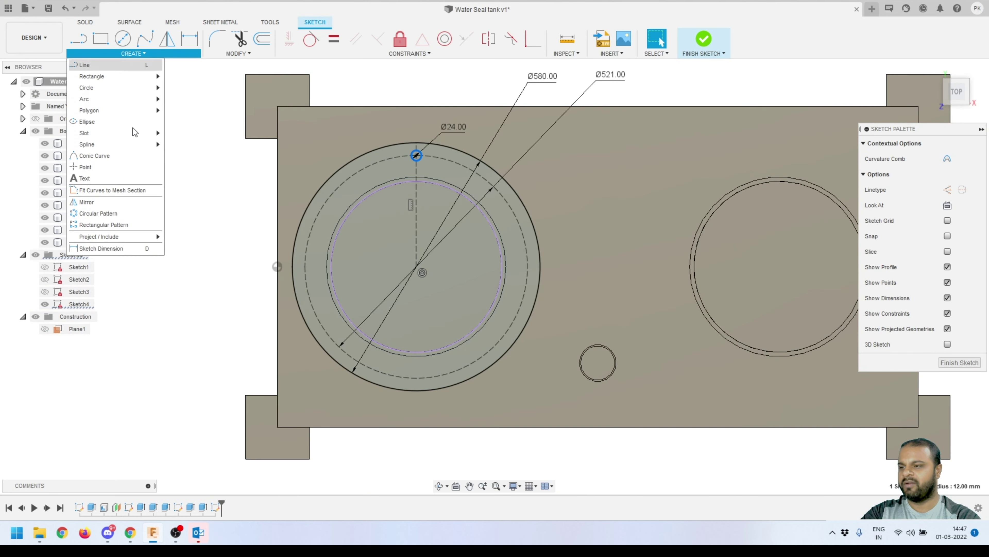
click(106, 217)
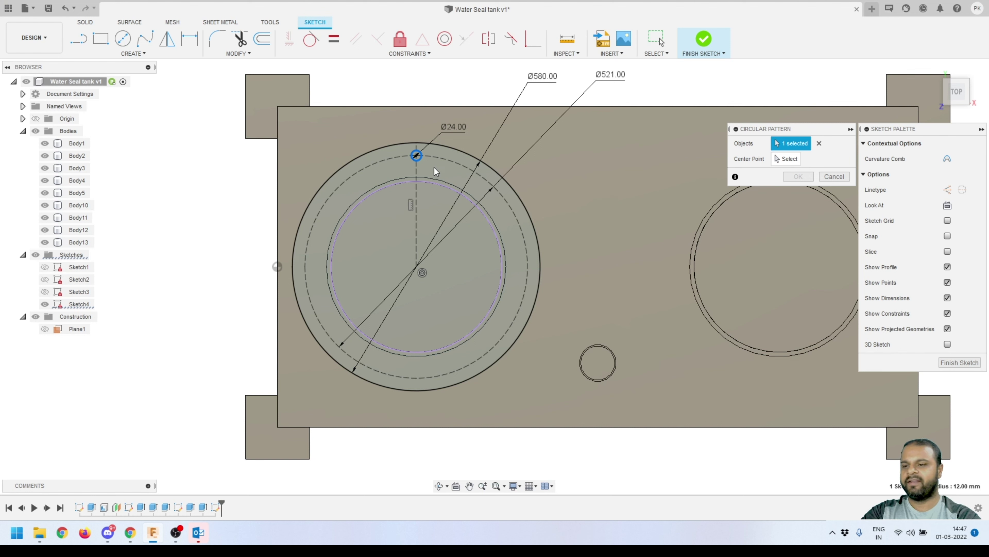
click(787, 158)
click(417, 268)
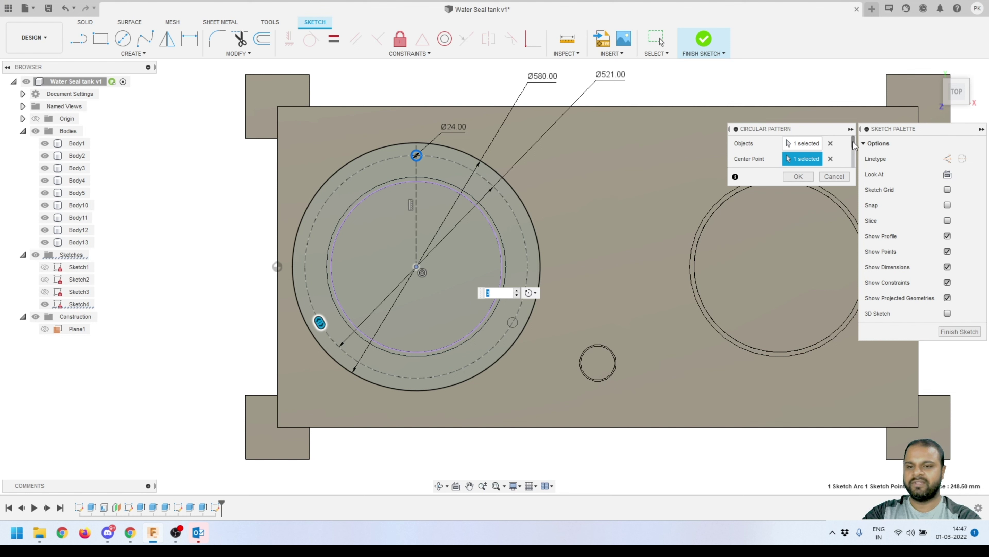
drag(854, 145, 852, 161)
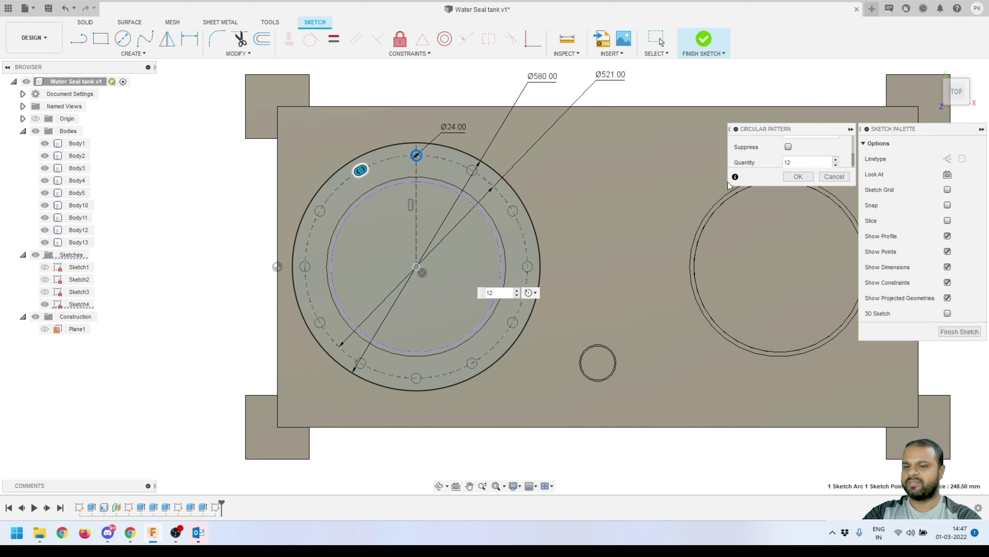
click(796, 180)
scroll(358, 237, down, 2)
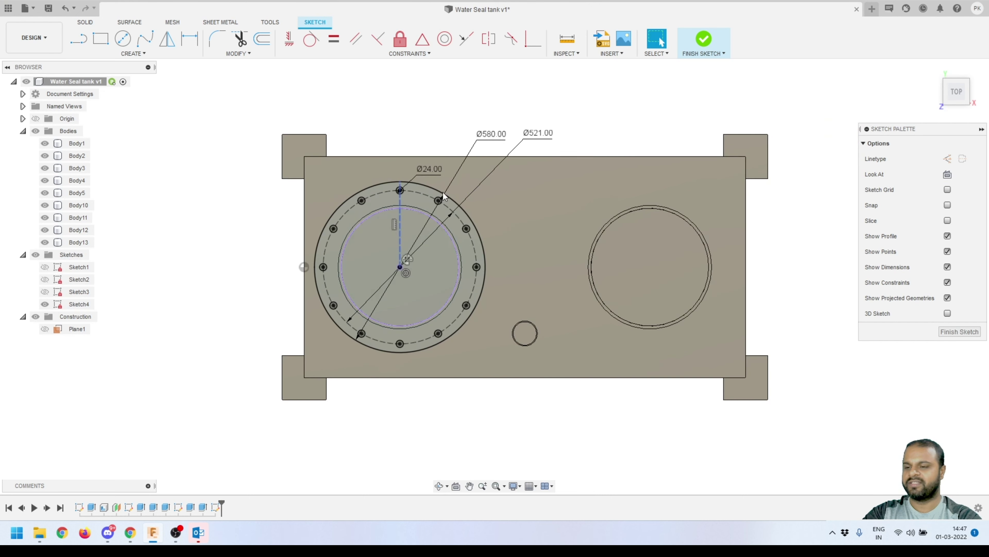
scroll(443, 195, up, 1)
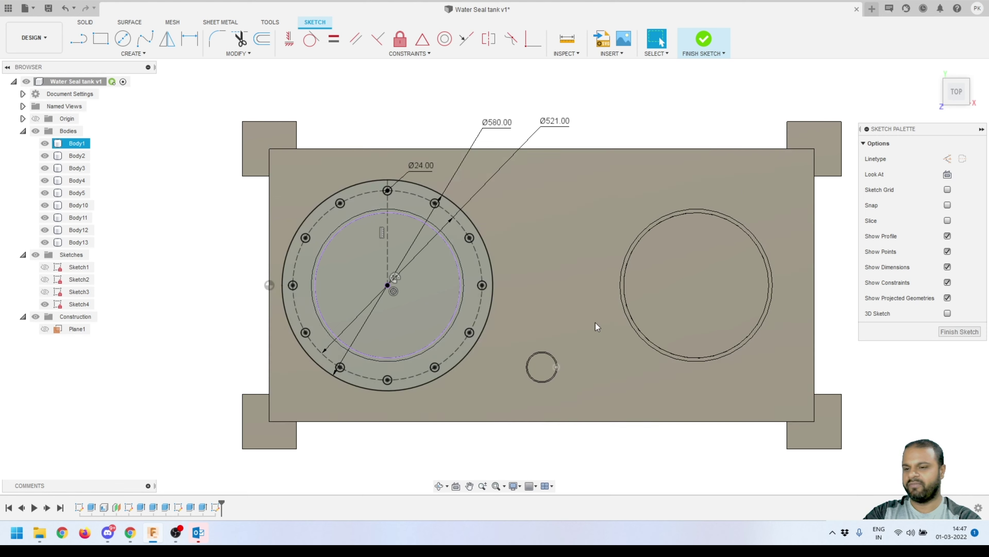
scroll(627, 323, up, 2)
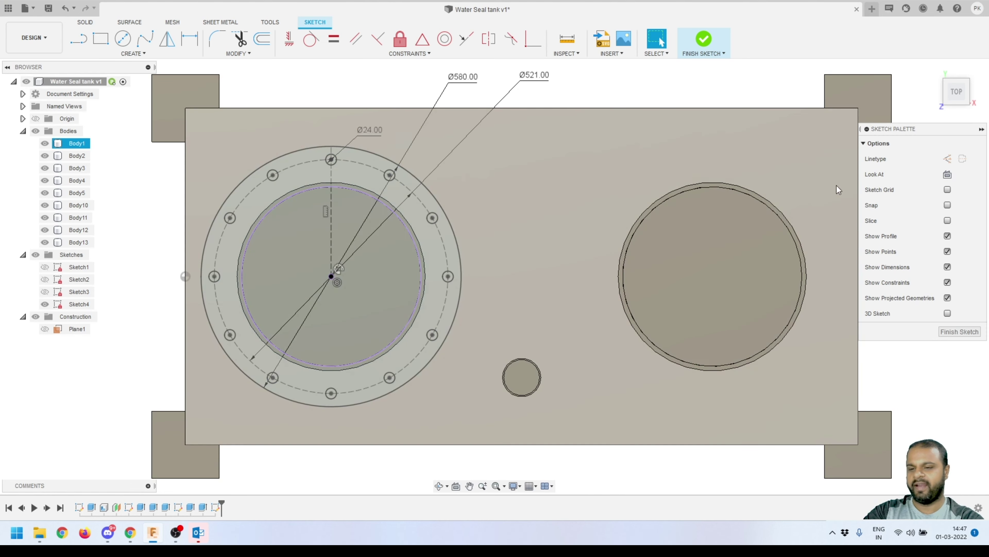
scroll(592, 257, down, 2)
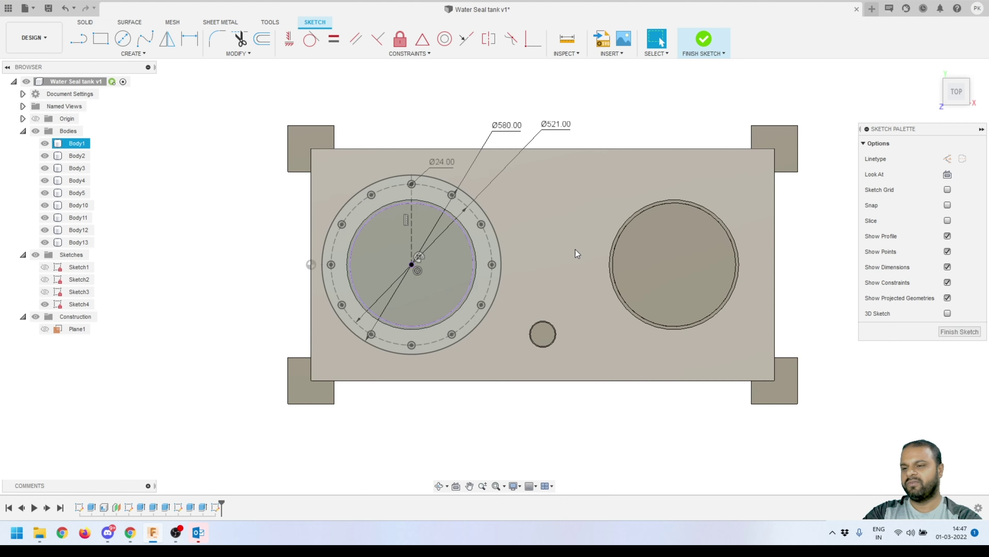
Project the inner top edge of the small pipe into the flange sketch.
scroll(549, 343, up, 5)
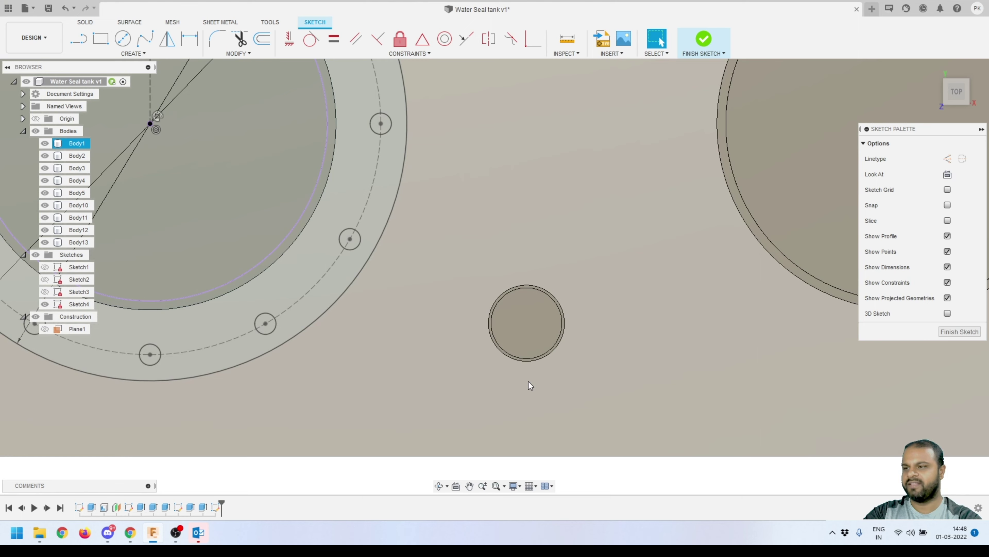
scroll(543, 355, up, 2)
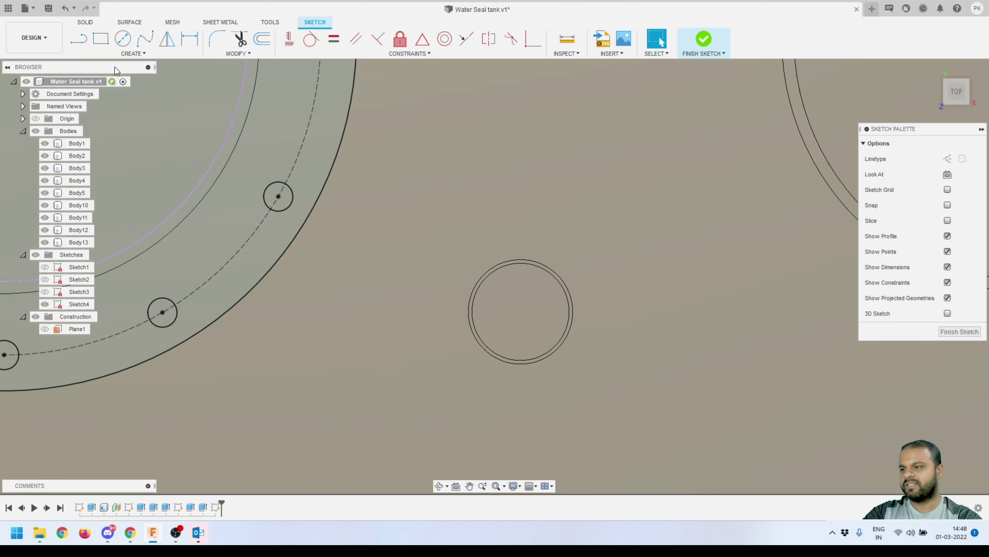
click(134, 53)
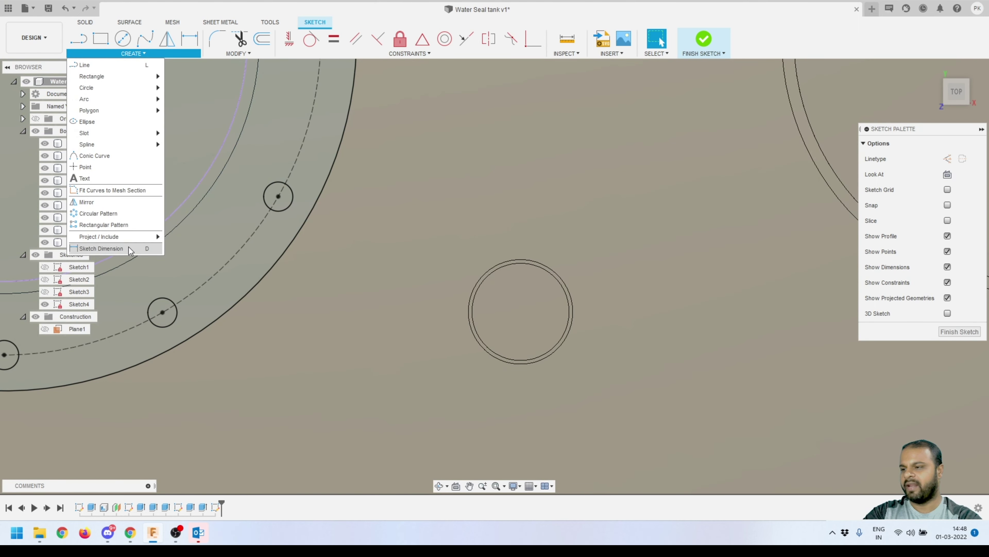
mouse_move(131, 236)
click(179, 235)
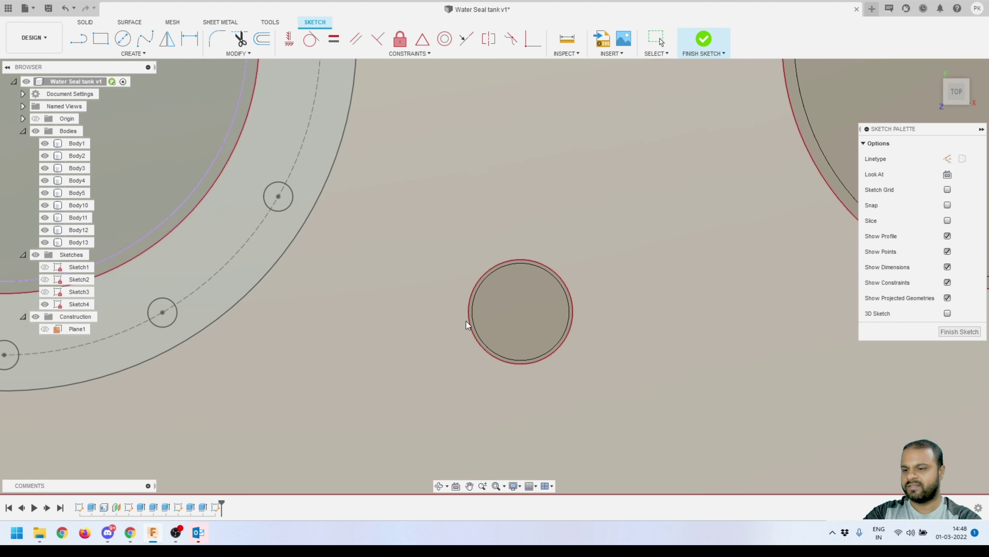
scroll(472, 322, up, 2)
click(473, 325)
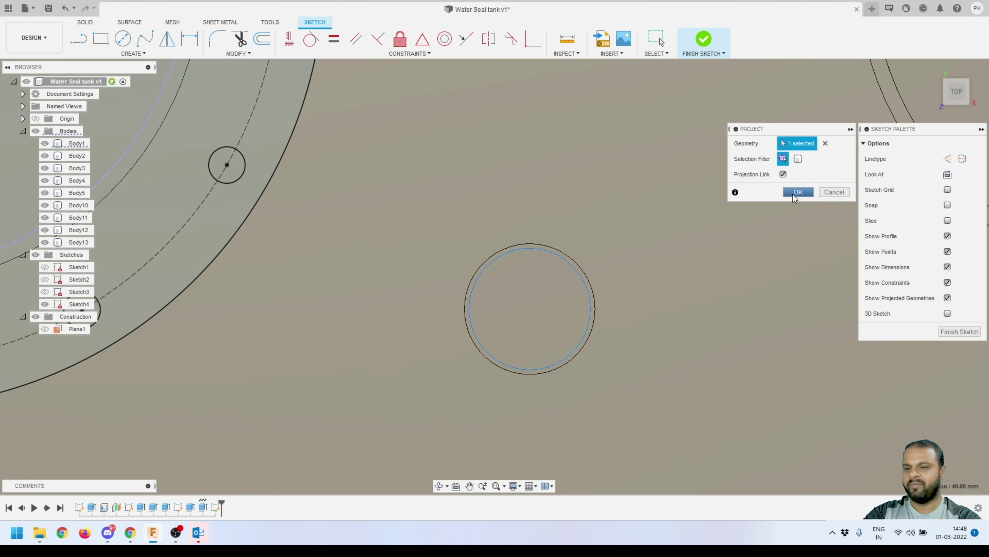
click(799, 192)
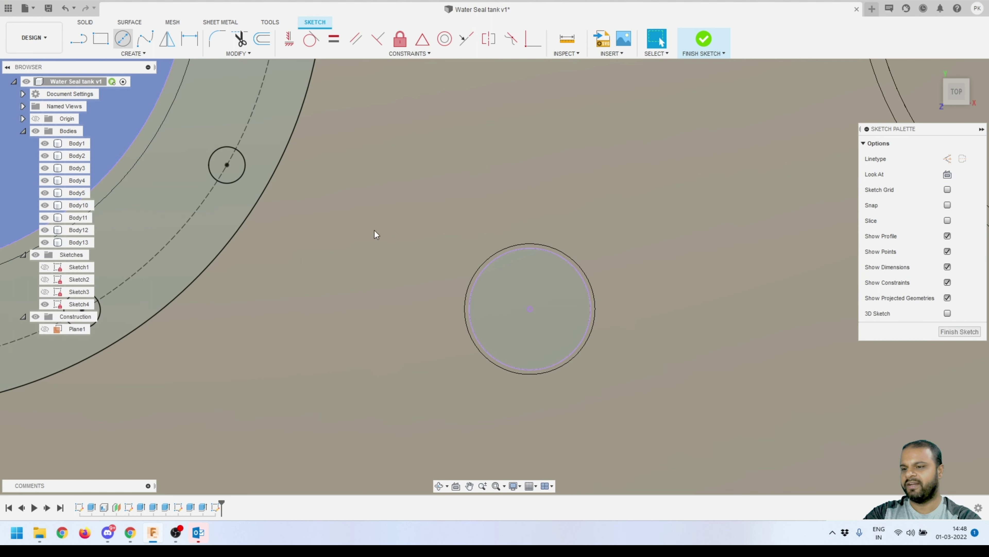
Draw two concentric circles around the small pipe's centre, about 150 mm and 122 mm in diameter.
key(c)
click(530, 308)
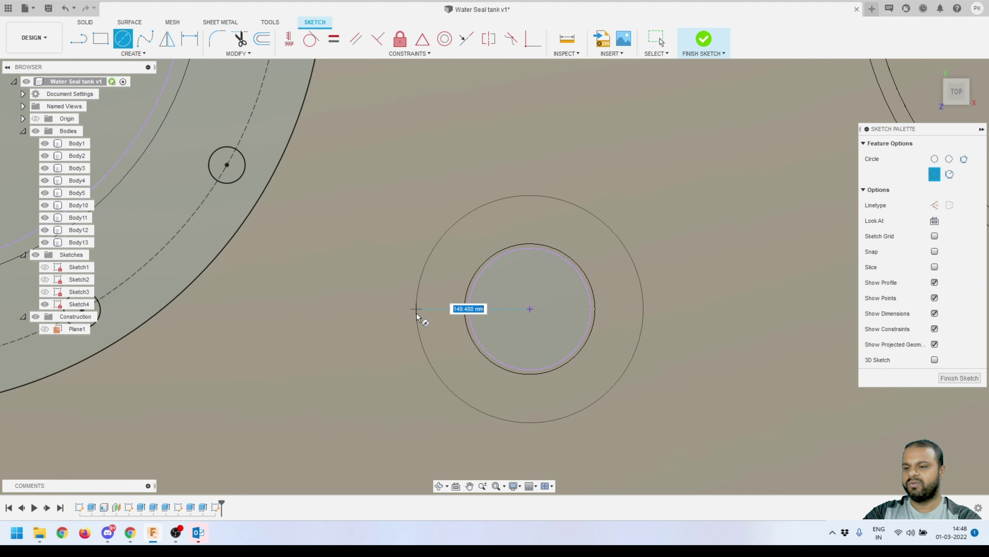
click(416, 314)
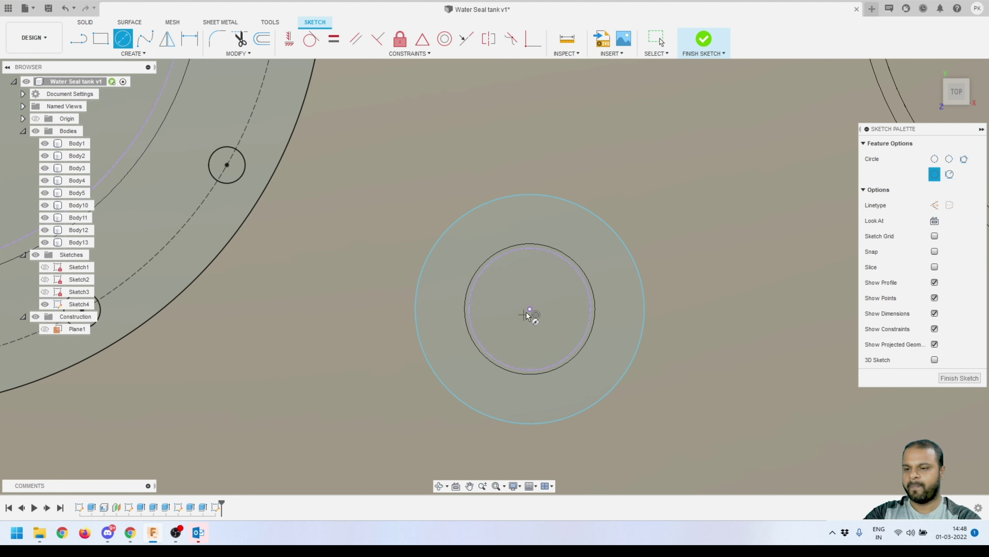
click(529, 309)
click(437, 314)
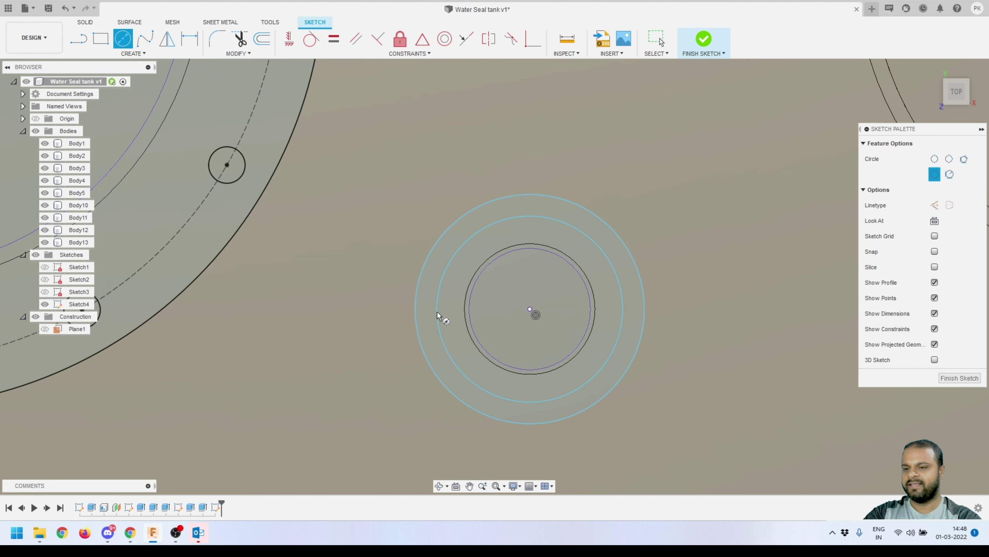
key(Escape)
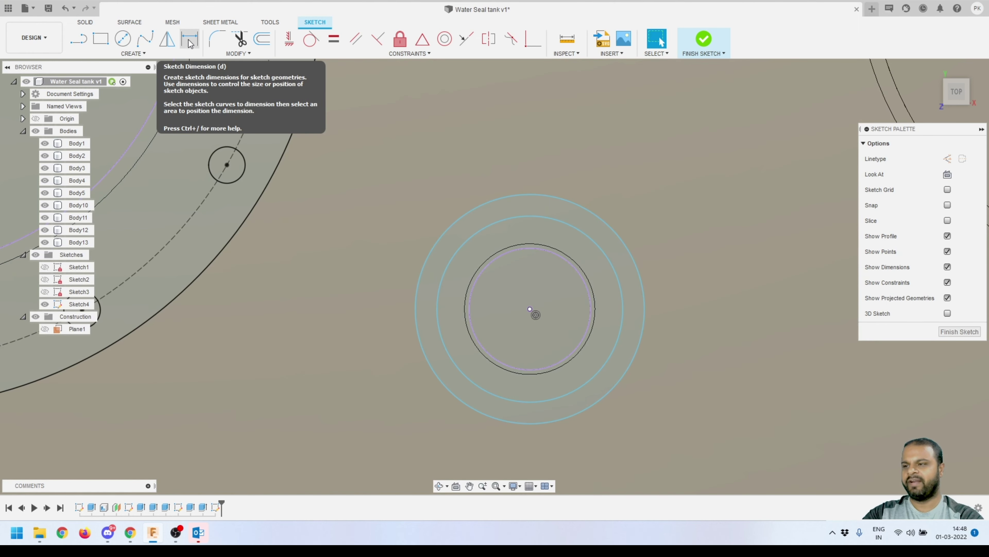
Dimension the outer circle around the small pipe to a diameter of 190.5 mm.
click(189, 41)
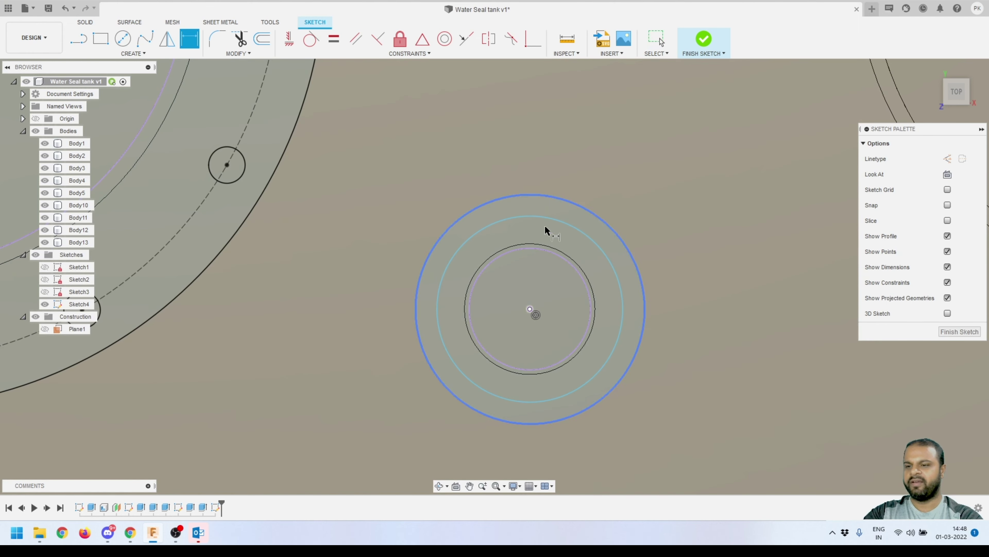
click(596, 218)
click(658, 189)
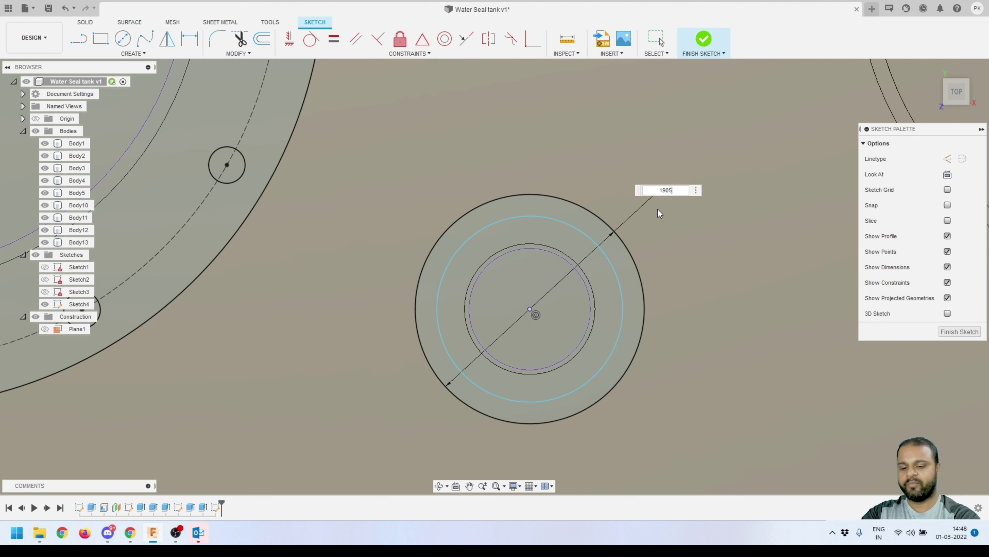
text(190)
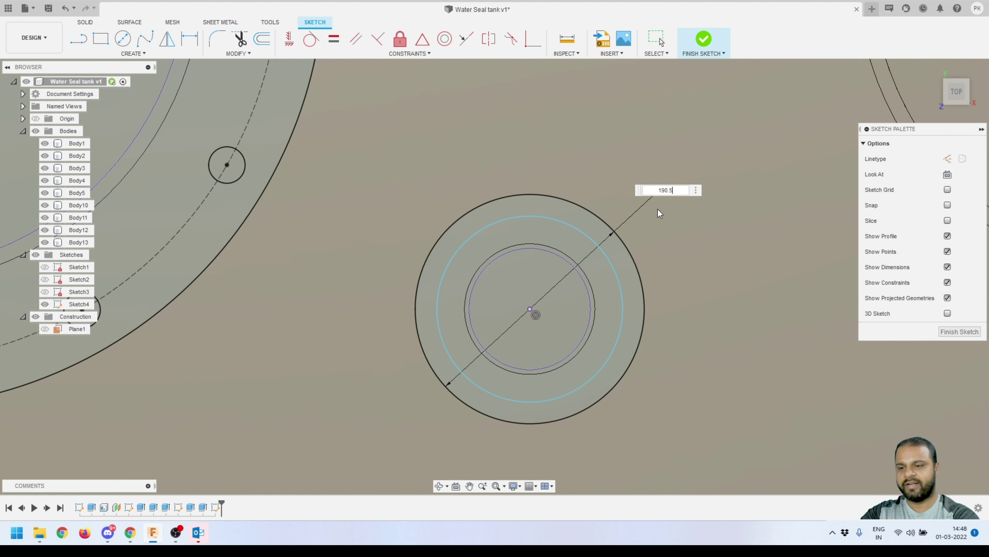
text(.5)
key(Return)
key(Escape)
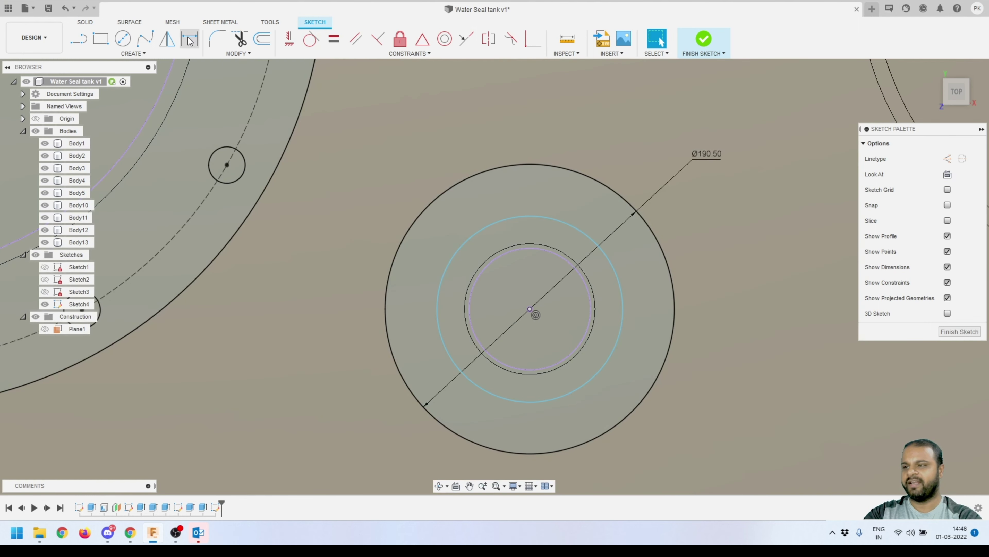
Dimension the middle circle around the small pipe to a diameter of 152.5 mm.
click(189, 42)
click(590, 236)
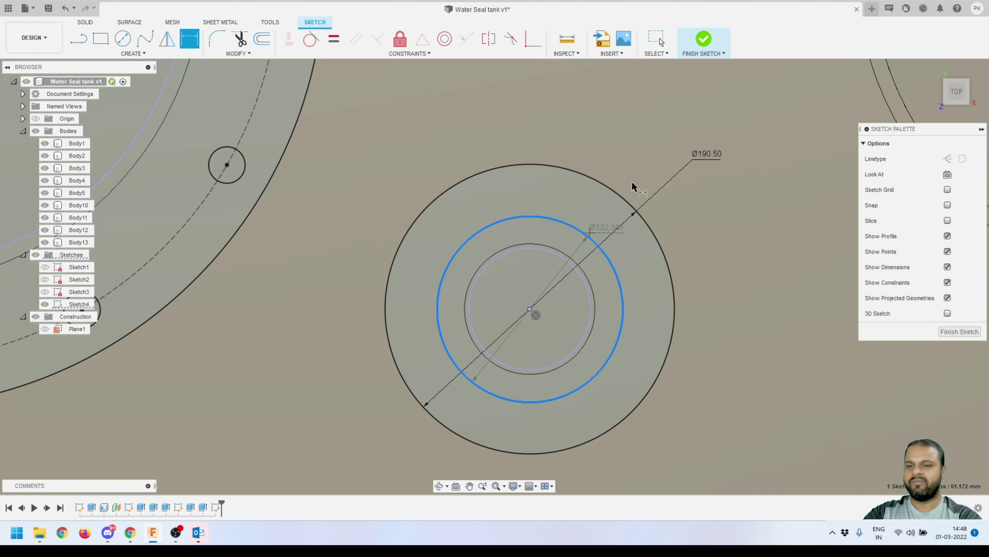
click(633, 169)
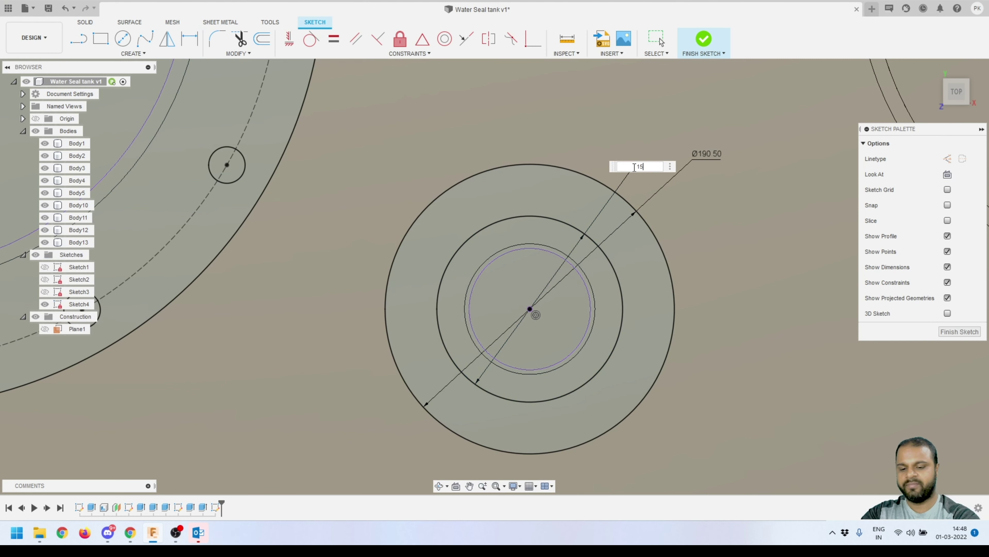
text(152.50)
key(Return)
key(Escape)
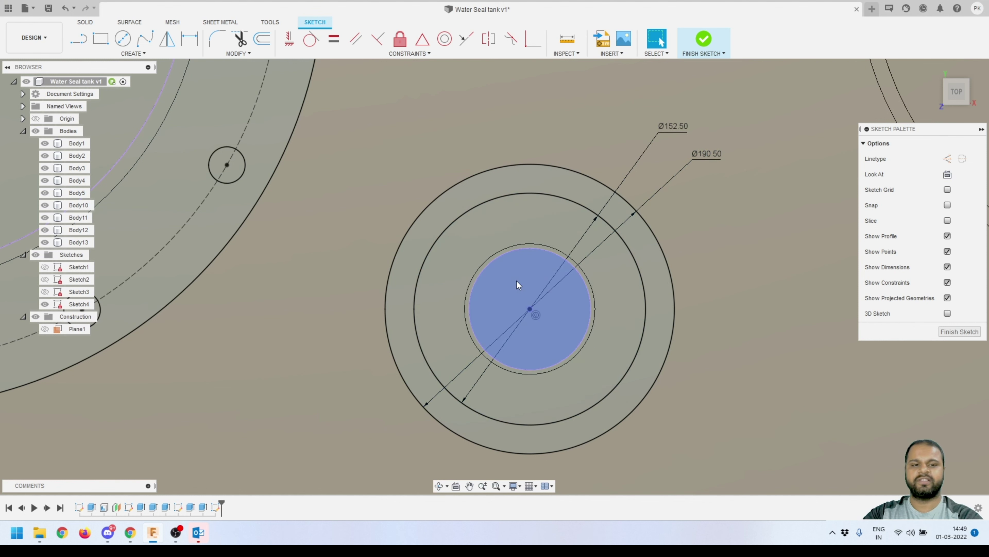
Draw a vertical line from the small pipe's centre up to the 190.5 mm circle and make it construction geometry.
click(80, 39)
click(530, 309)
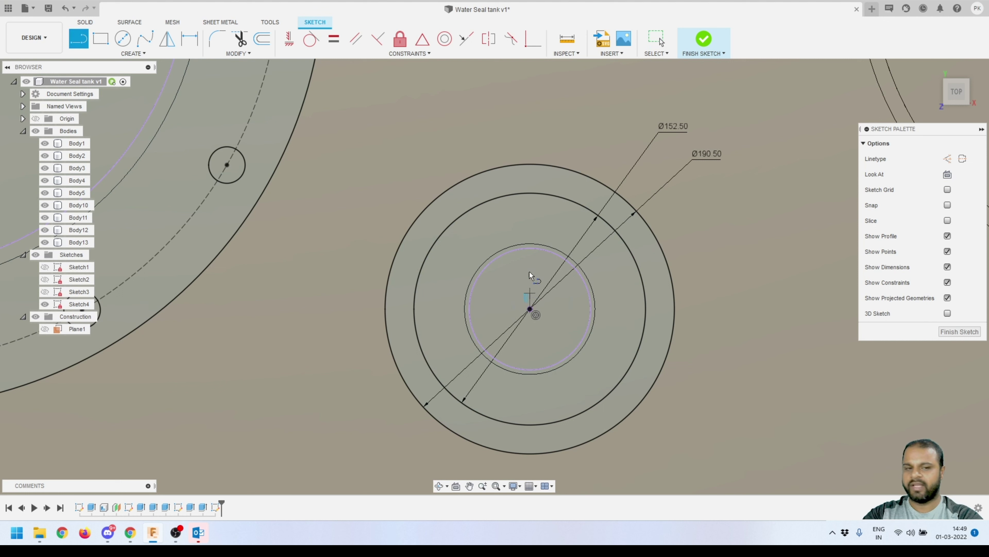
click(529, 166)
key(Escape)
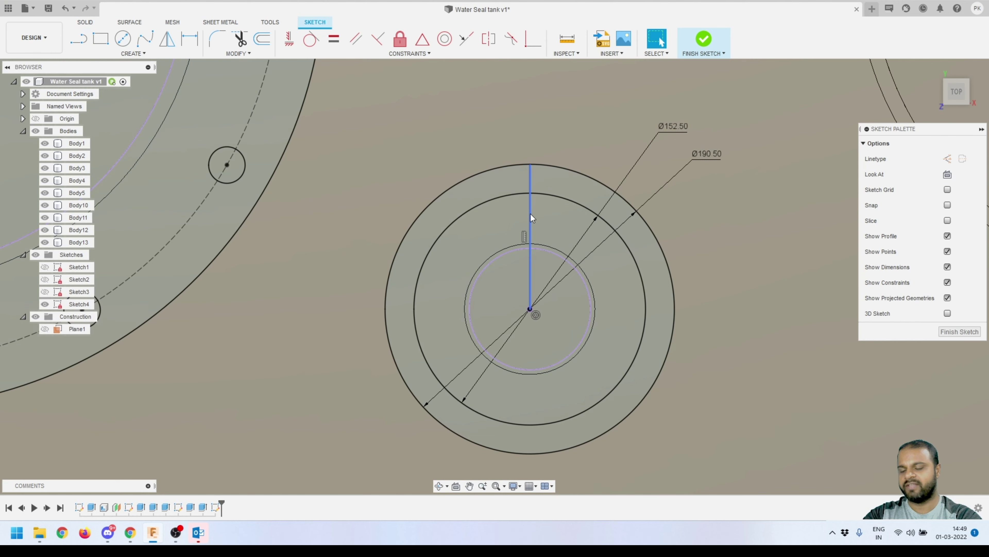
click(531, 225)
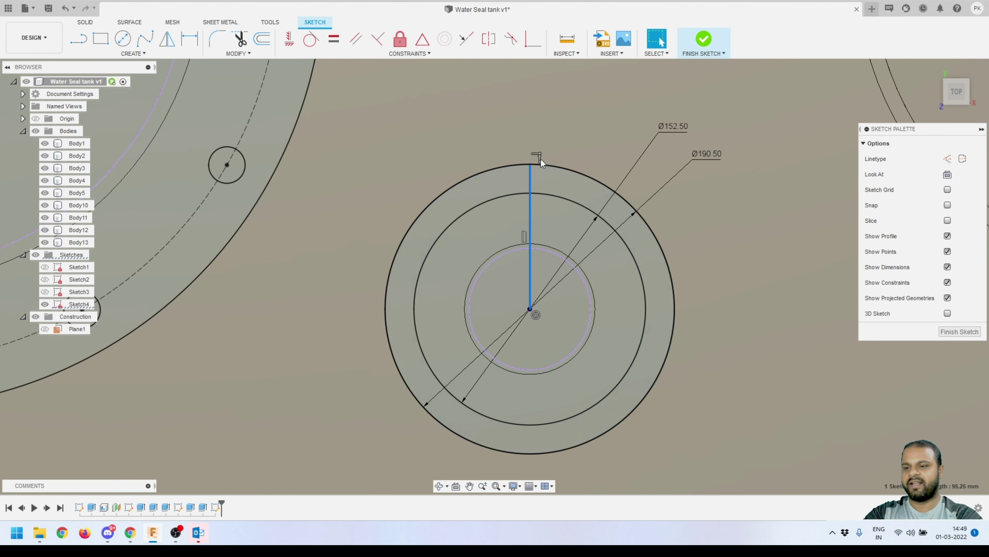
click(948, 159)
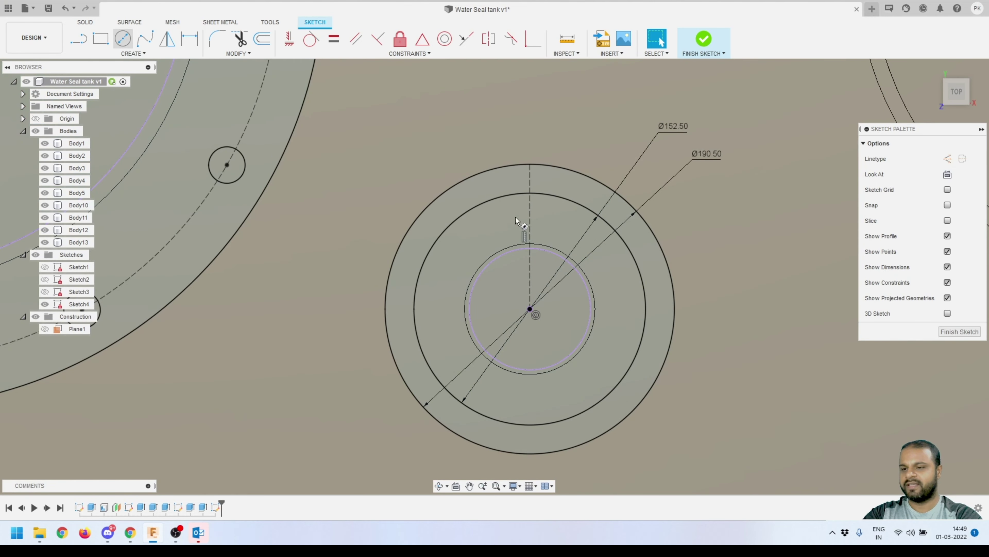
Draw a bolt hole circle where the vertical construction line crosses the 152.5 mm circle and dimension its diameter to 19 mm.
click(519, 200)
key(Escape)
click(191, 40)
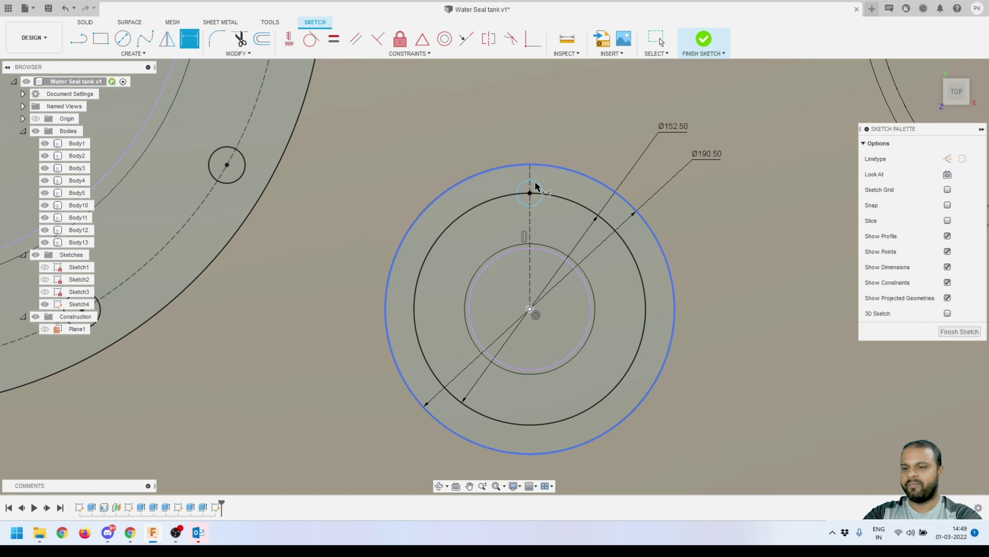
click(540, 181)
click(581, 145)
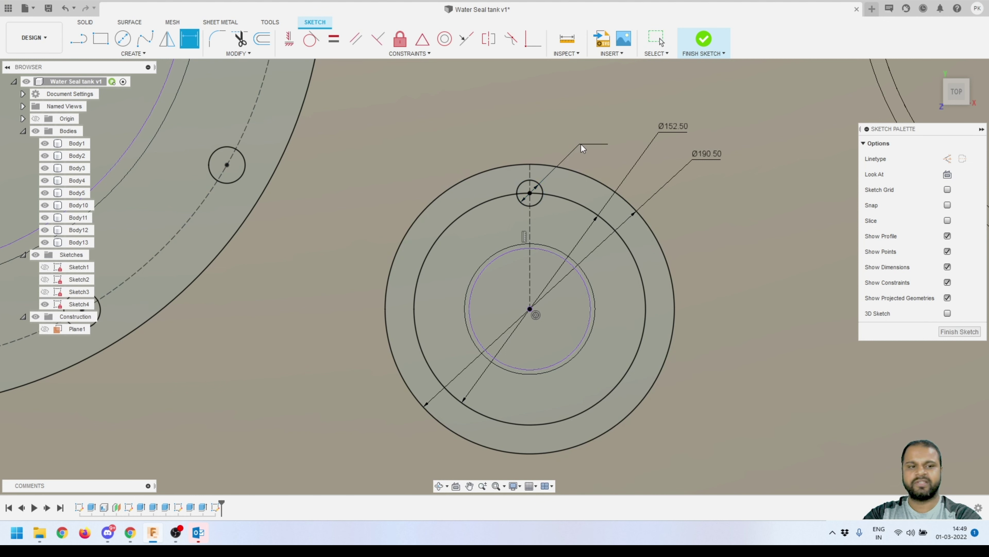
text(19)
key(Return)
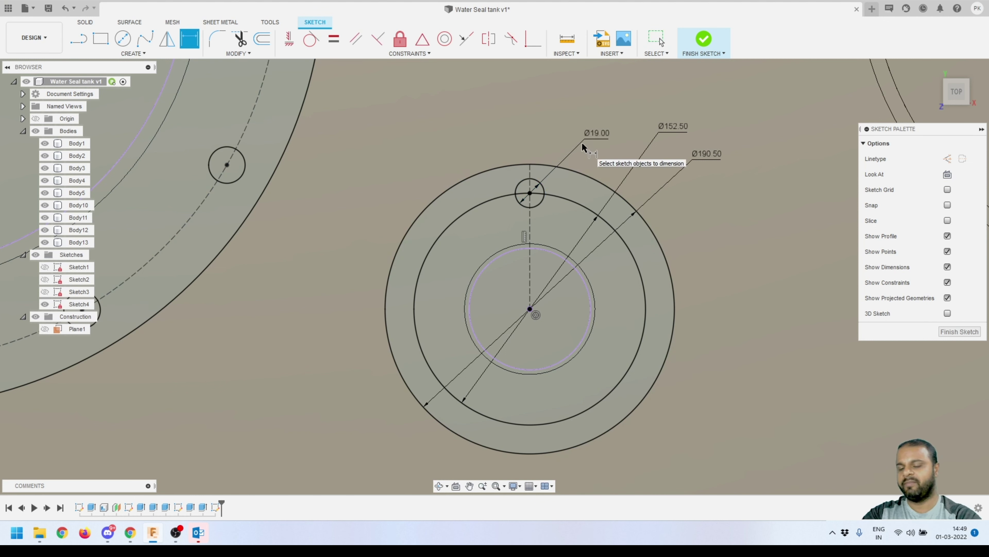
Convert the 152.5 mm circle to construction geometry and circular-pattern the 19 mm bolt hole around the small flange's centre with a quantity of 4.
click(562, 200)
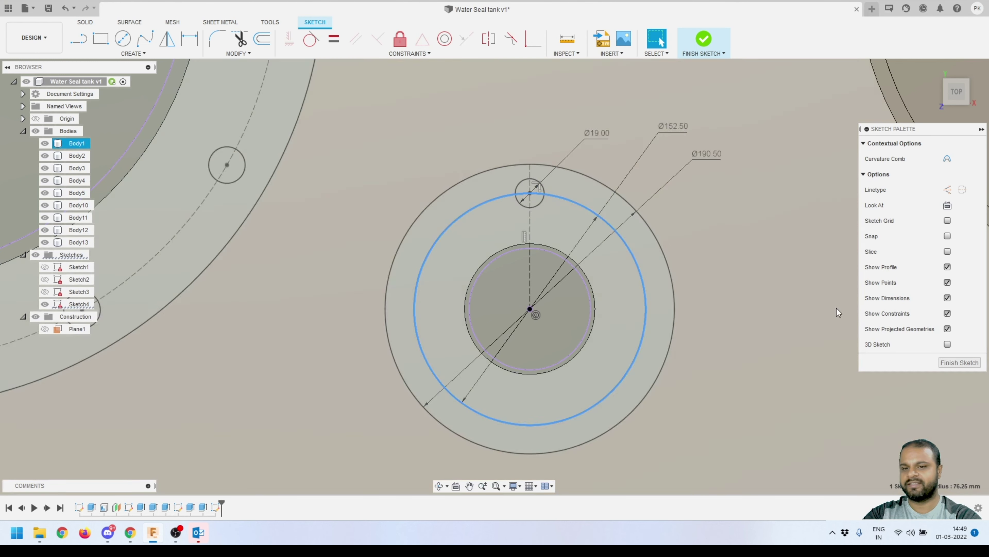
click(947, 190)
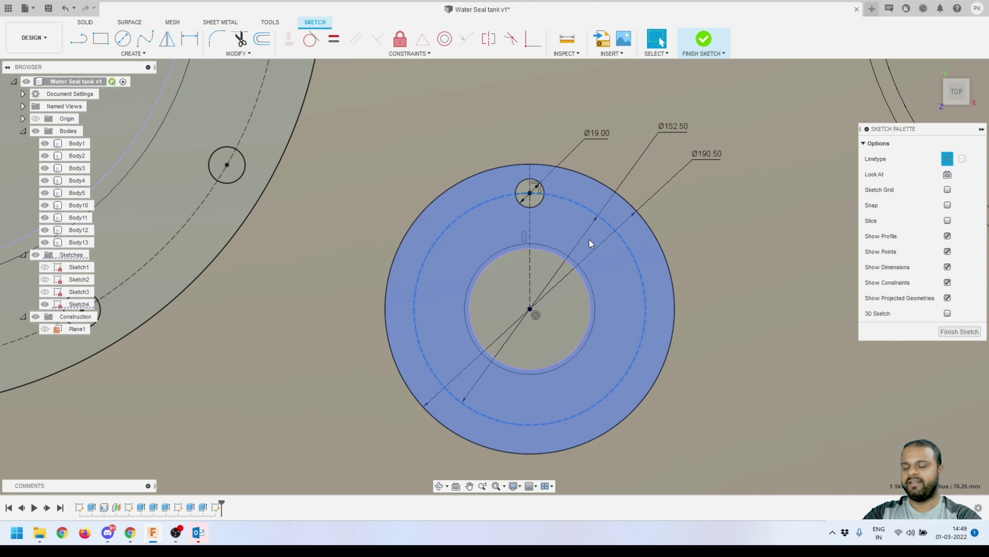
click(536, 205)
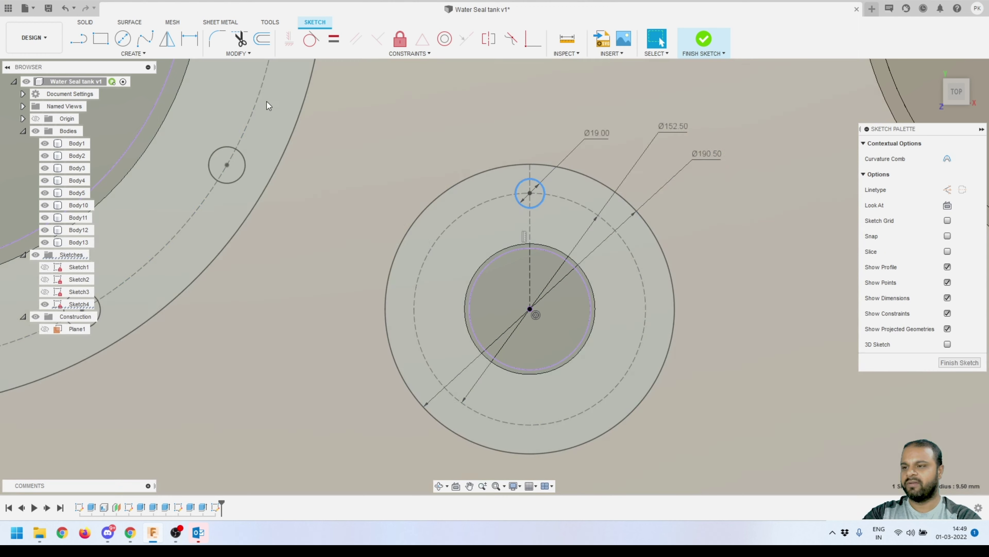
click(133, 54)
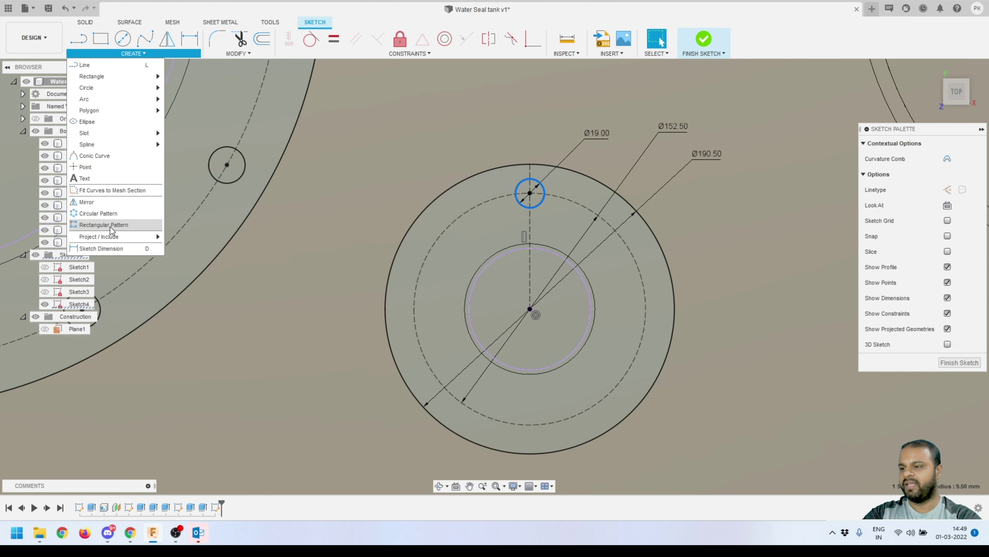
click(106, 216)
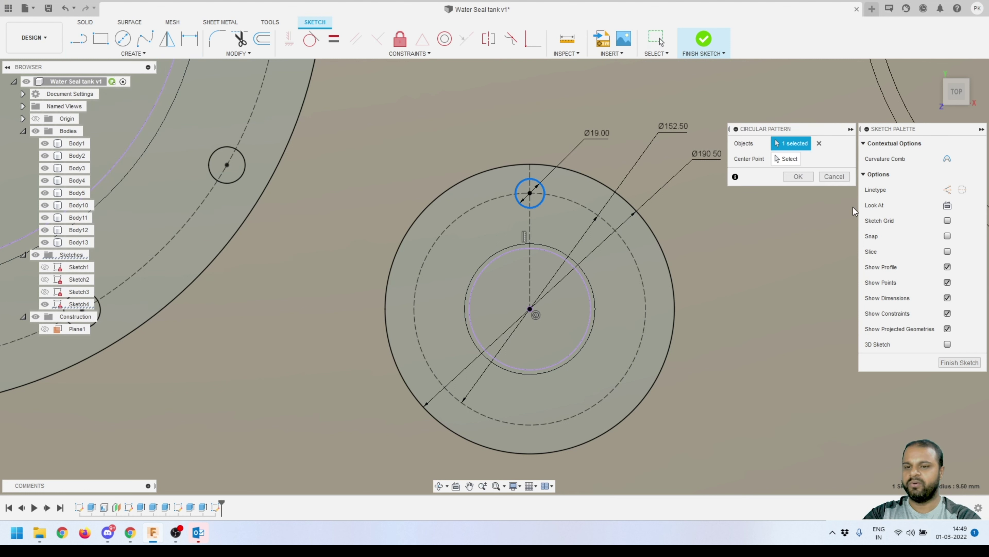
click(785, 159)
click(529, 310)
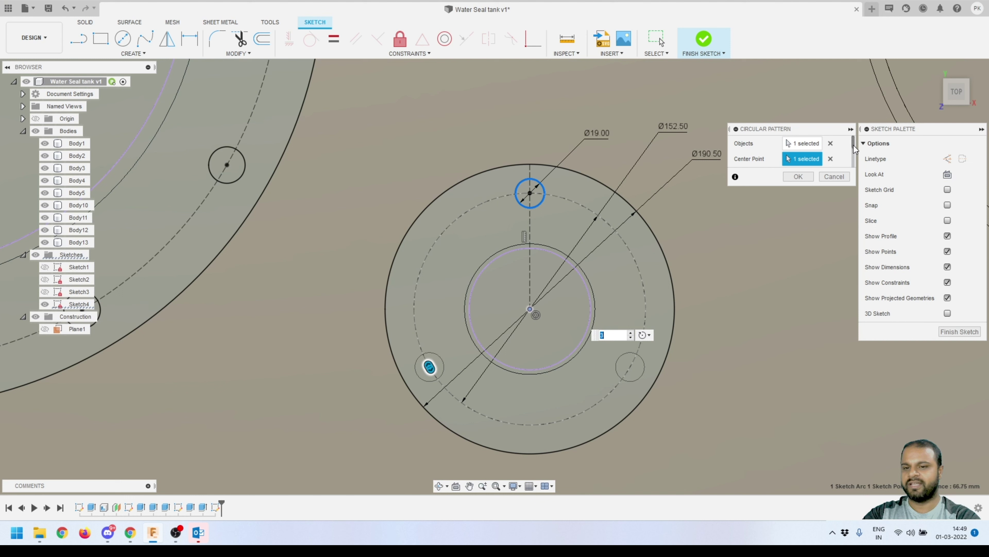
drag(853, 145, 854, 155)
scroll(839, 156, down, 1)
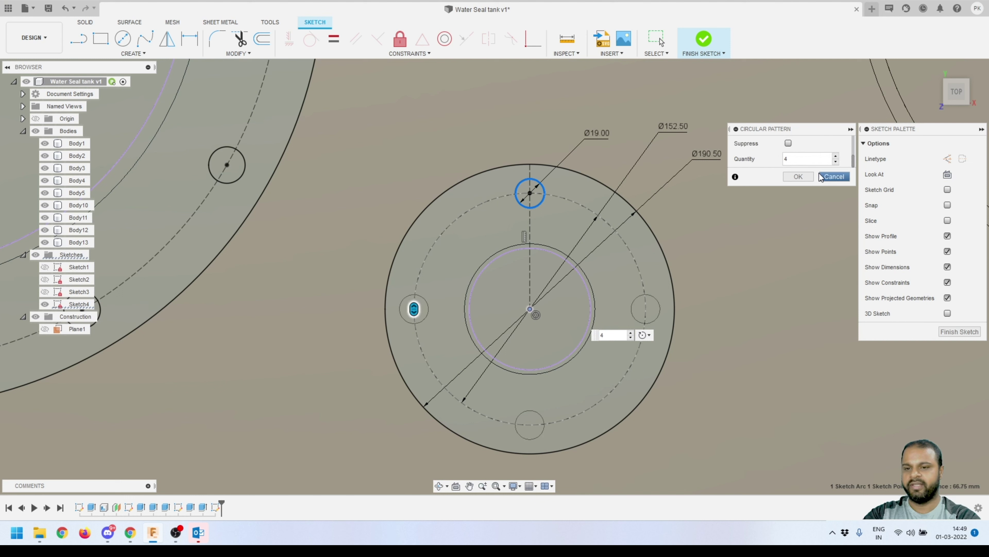
click(798, 176)
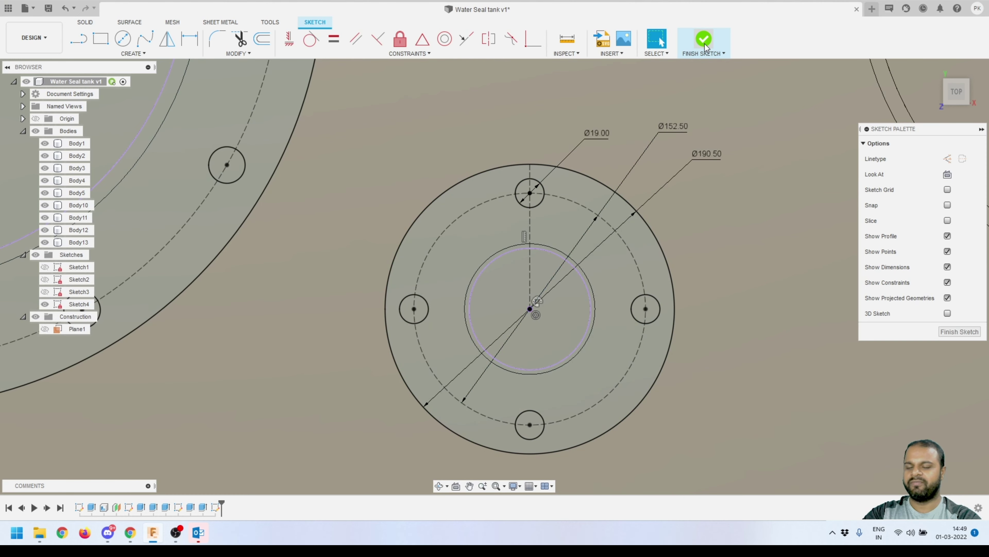
Finish the flange sketch and inspect the large and small flange profiles on the tank's top pipes in 3D.
click(704, 41)
scroll(667, 297, down, 5)
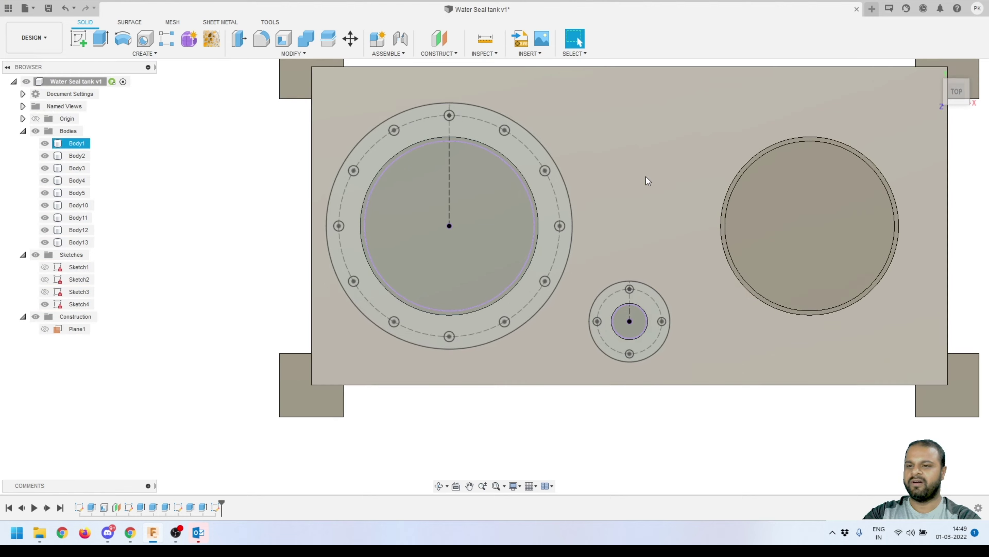
scroll(642, 175, up, 1)
shift+middle_drag(538, 302, 530, 327)
scroll(531, 327, down, 3)
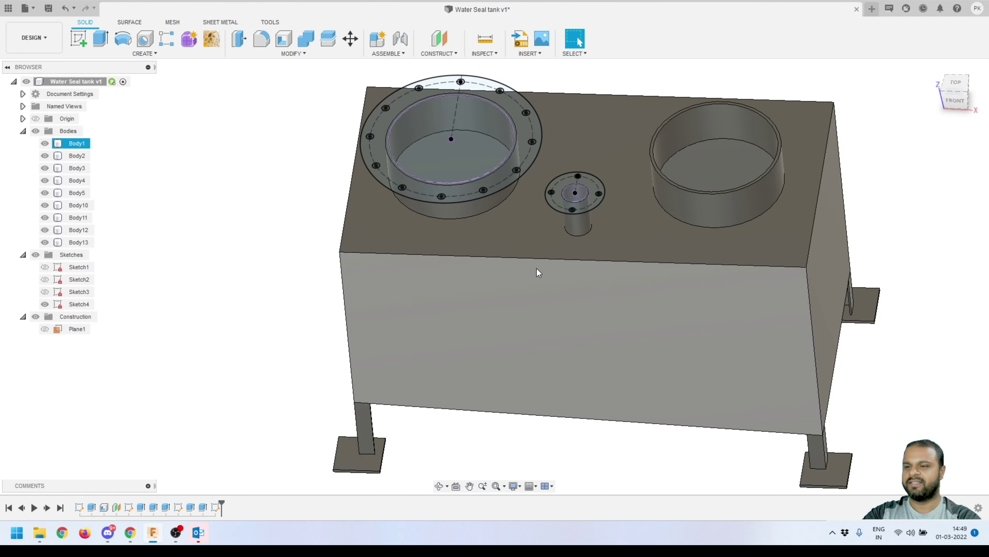
shift+middle_drag(539, 273, 564, 133)
scroll(568, 142, up, 5)
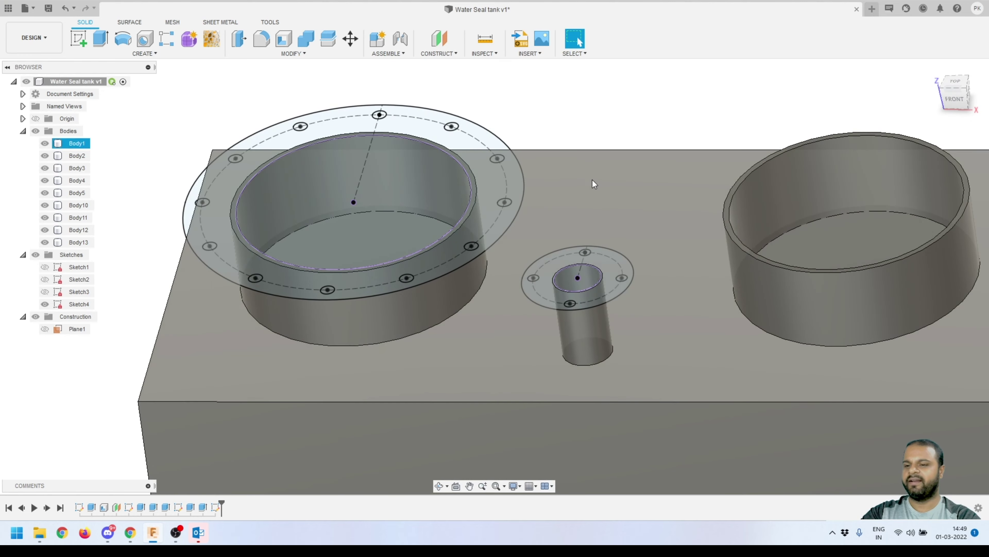
Extrude the large flange profile, including the ring over the pipe wall, 32 mm upward with the Join operation.
click(494, 211)
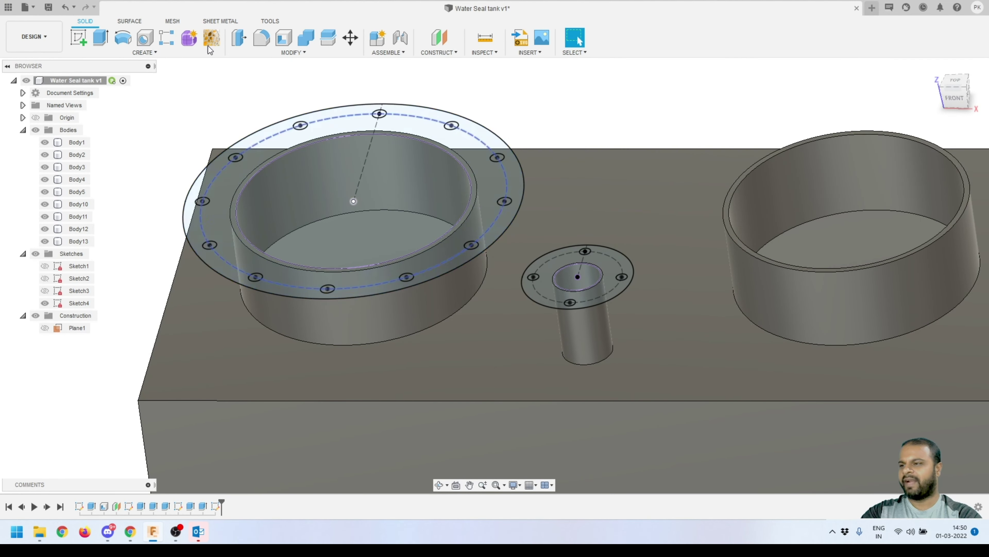
click(102, 39)
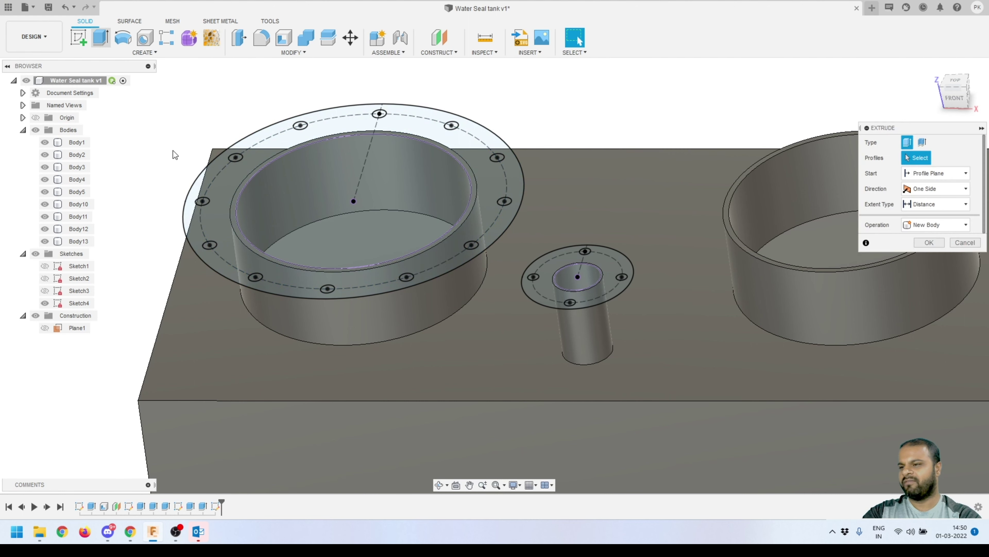
click(225, 180)
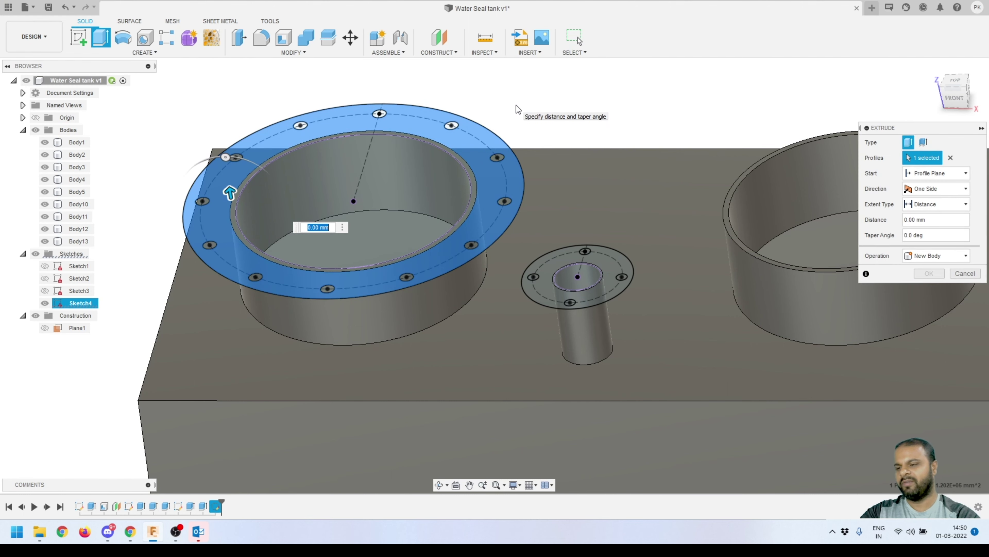
scroll(234, 228, up, 5)
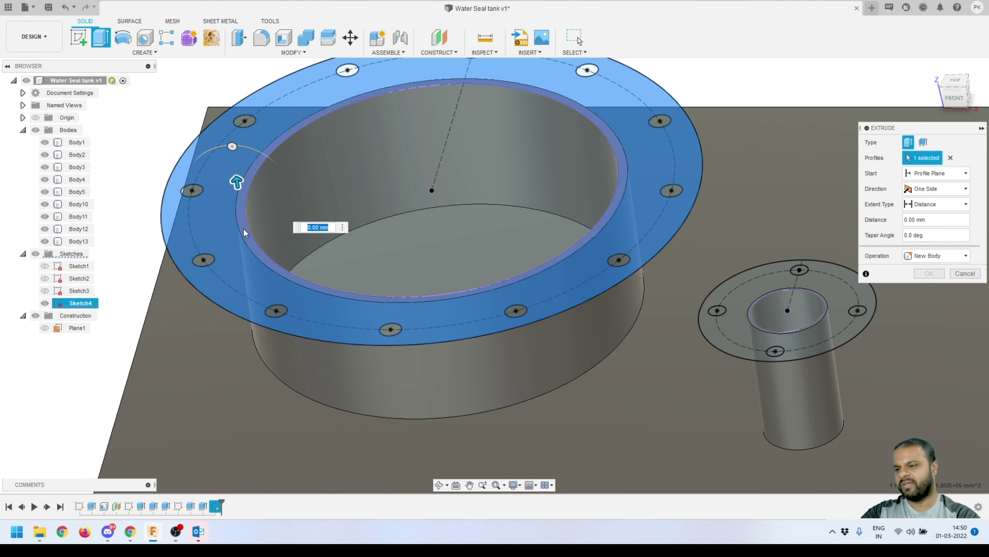
click(312, 129)
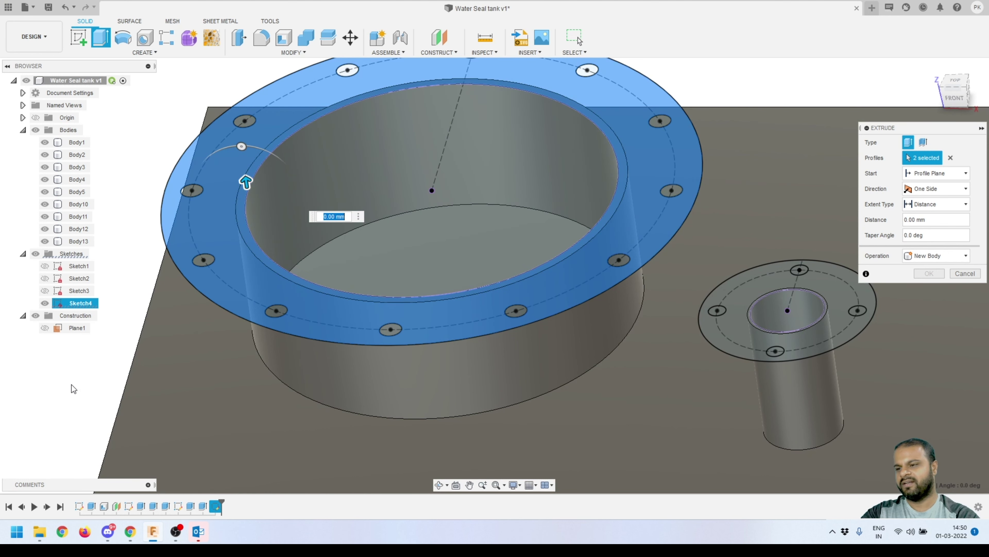
text(24)
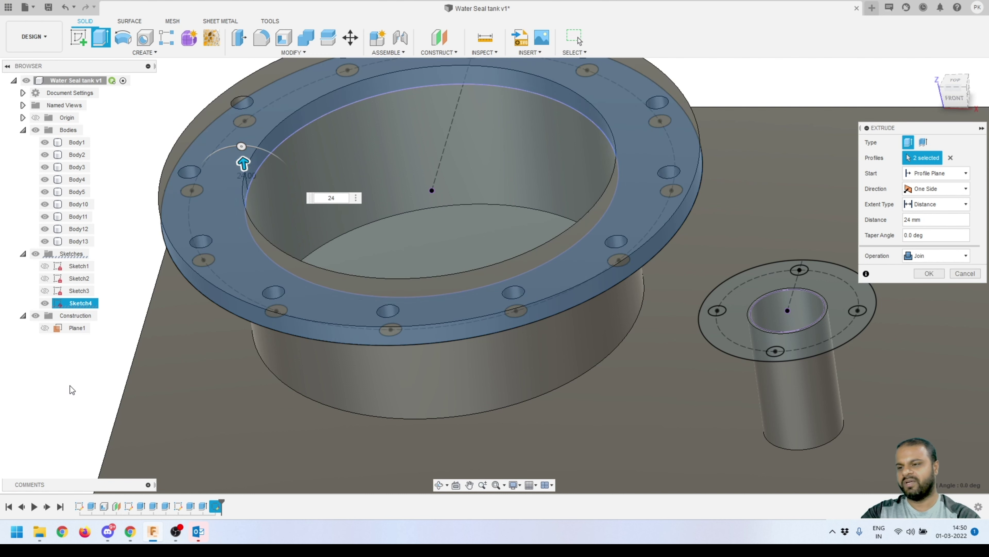
text(32)
key(Return)
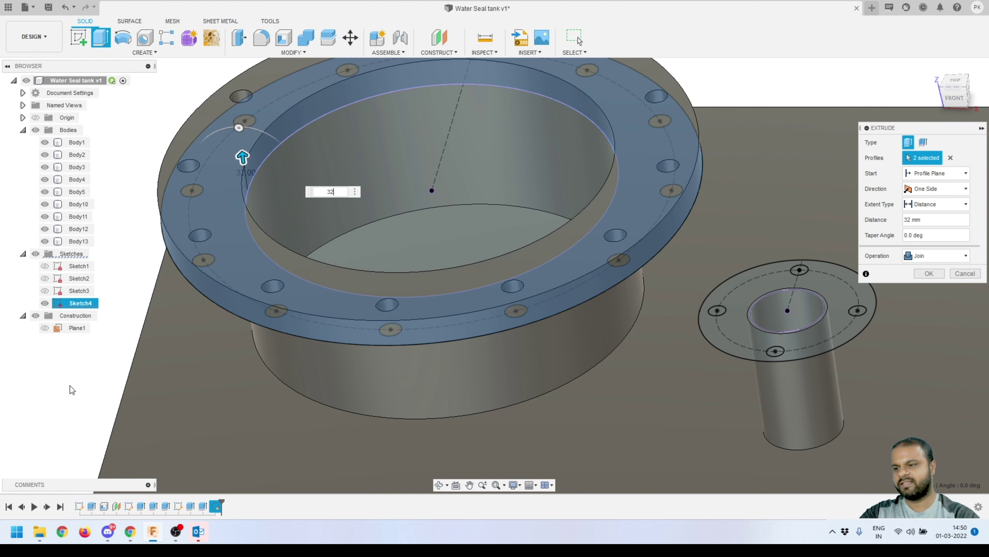
scroll(308, 312, down, 3)
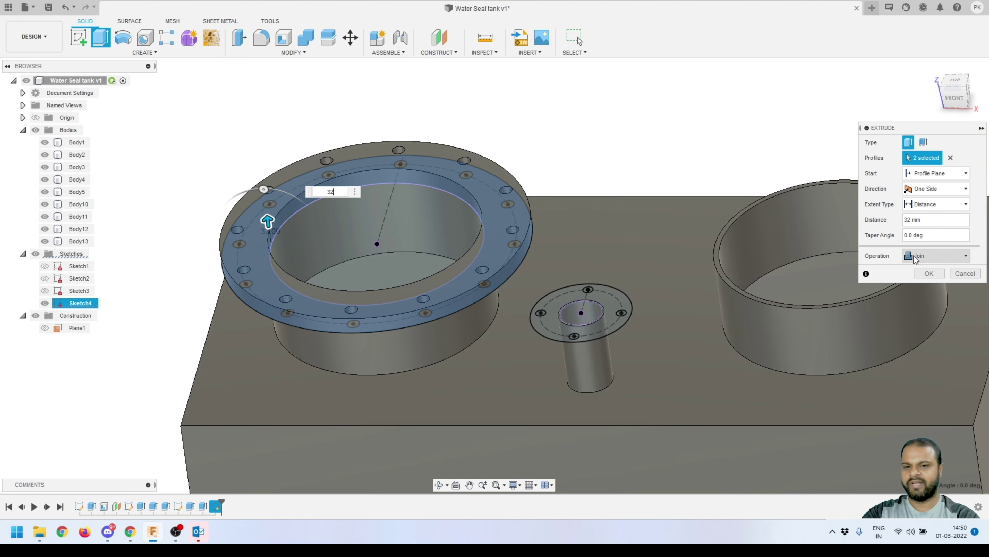
click(940, 273)
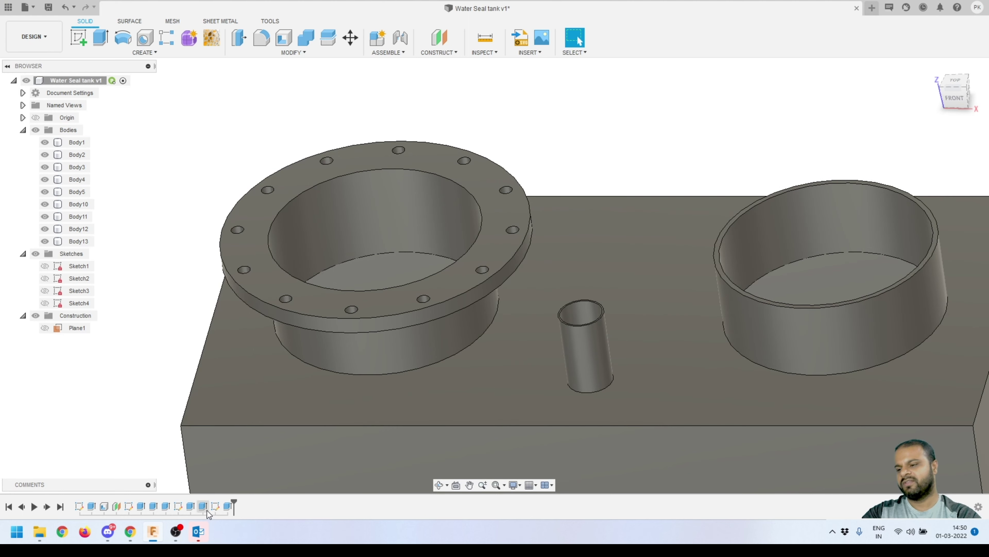
Edit the large flange's extrusion so its operation is New Body.
right_click(228, 508)
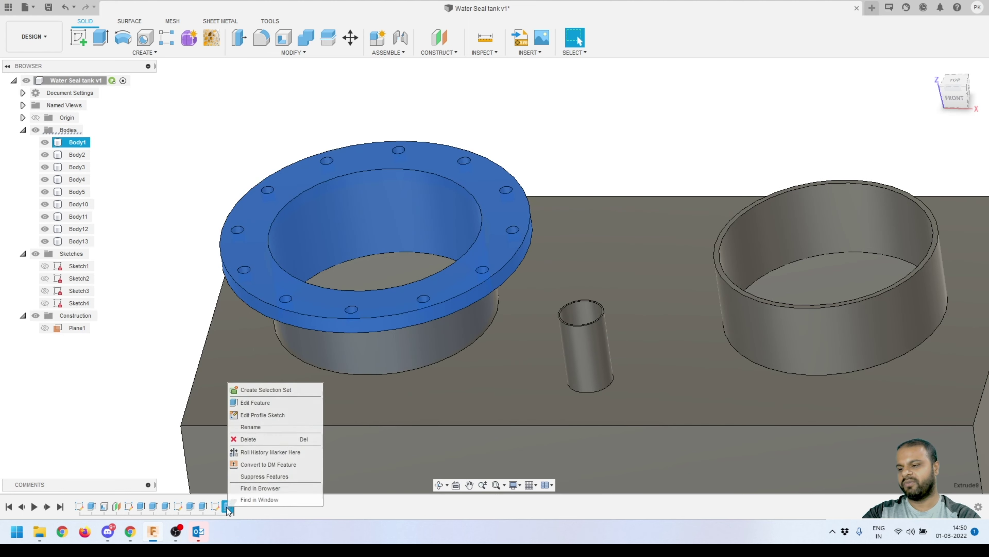
click(260, 404)
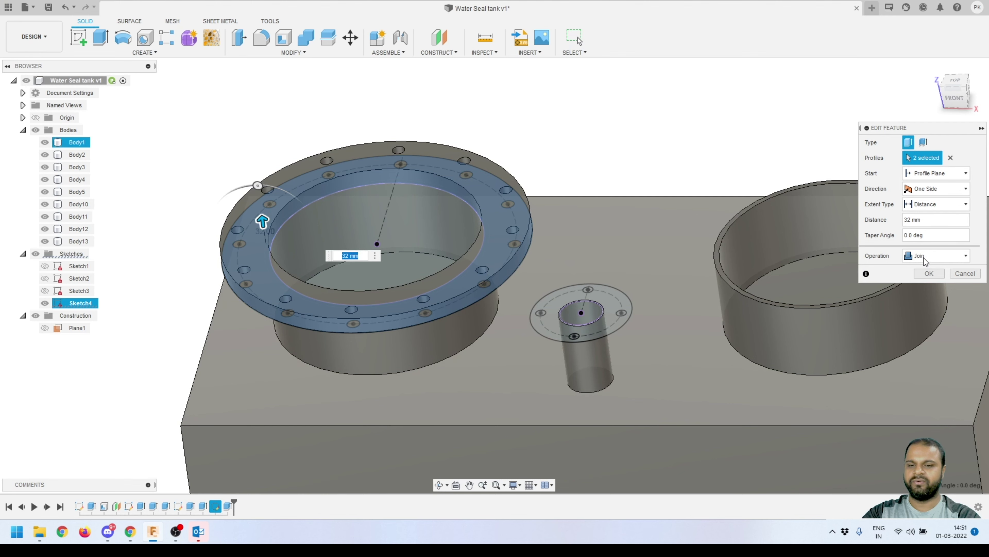
click(925, 255)
click(922, 307)
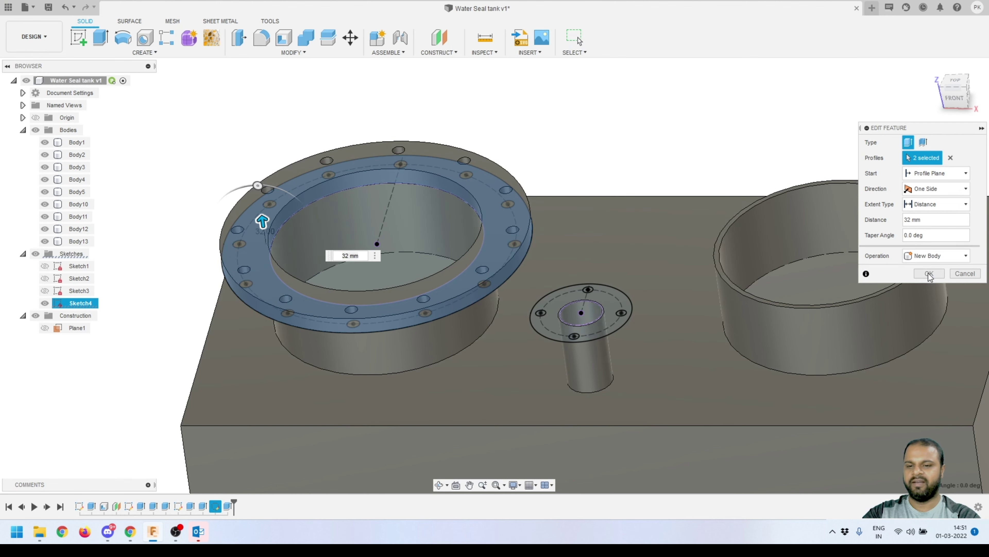
click(929, 274)
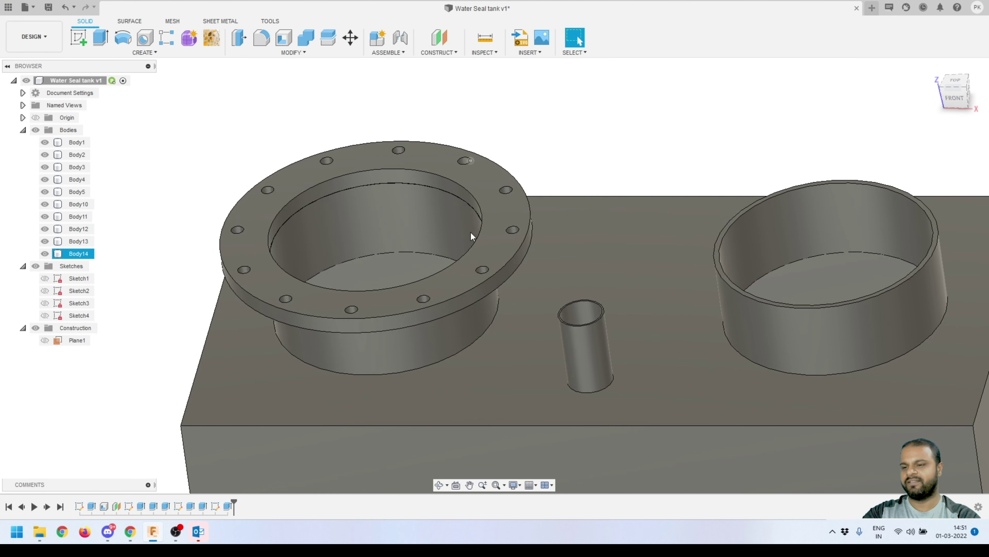
click(326, 294)
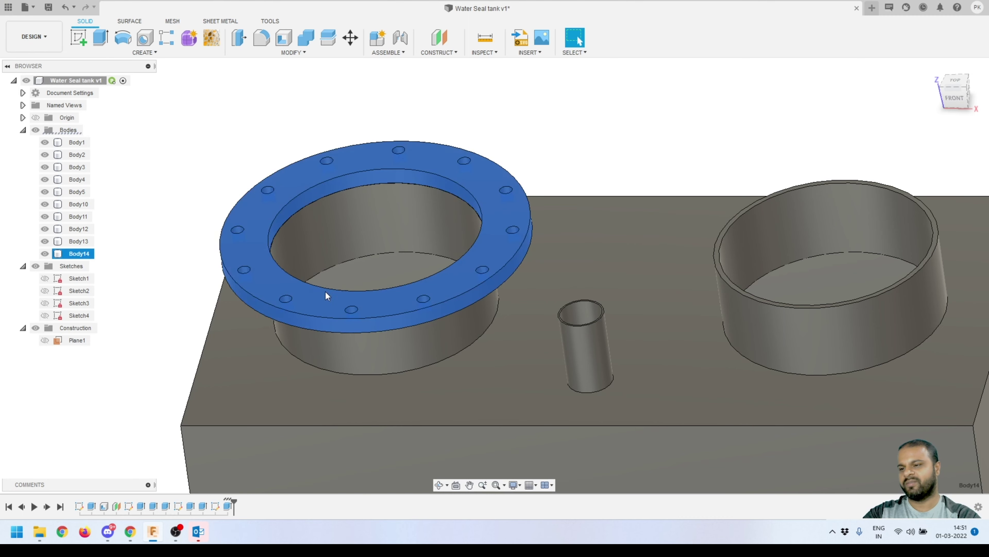
Show the flange sketch and extrude the small pipe's flange profile 24 mm upward with the Join operation.
click(45, 315)
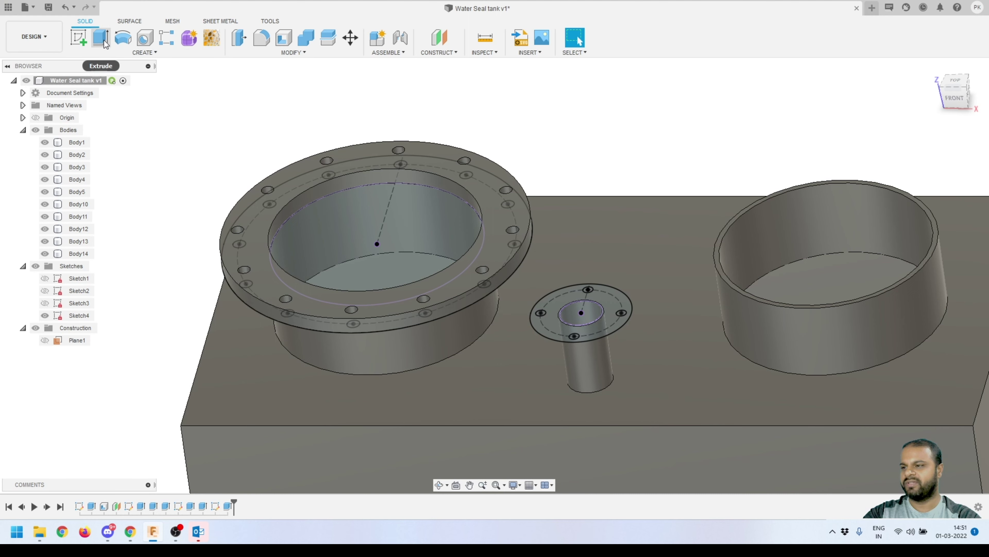
click(568, 327)
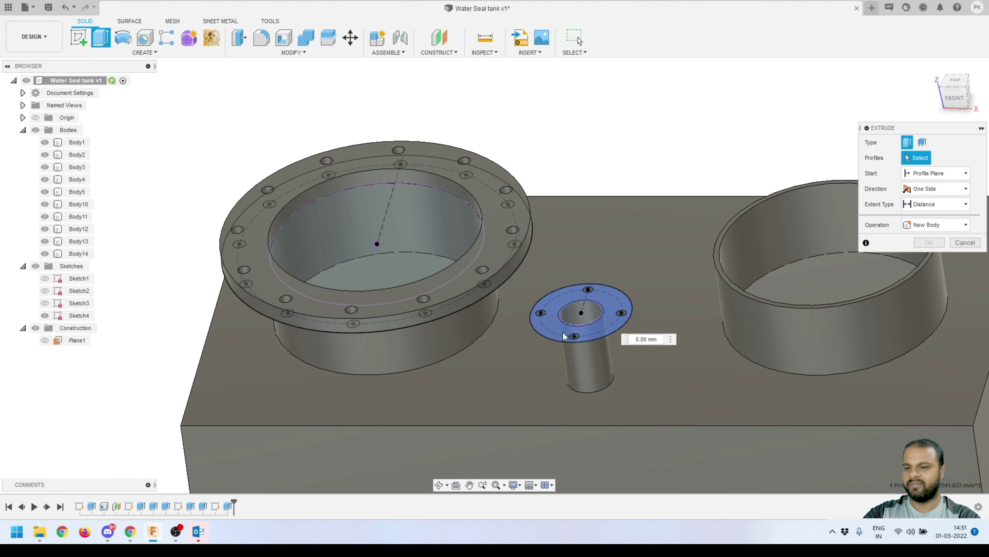
scroll(569, 327, up, 5)
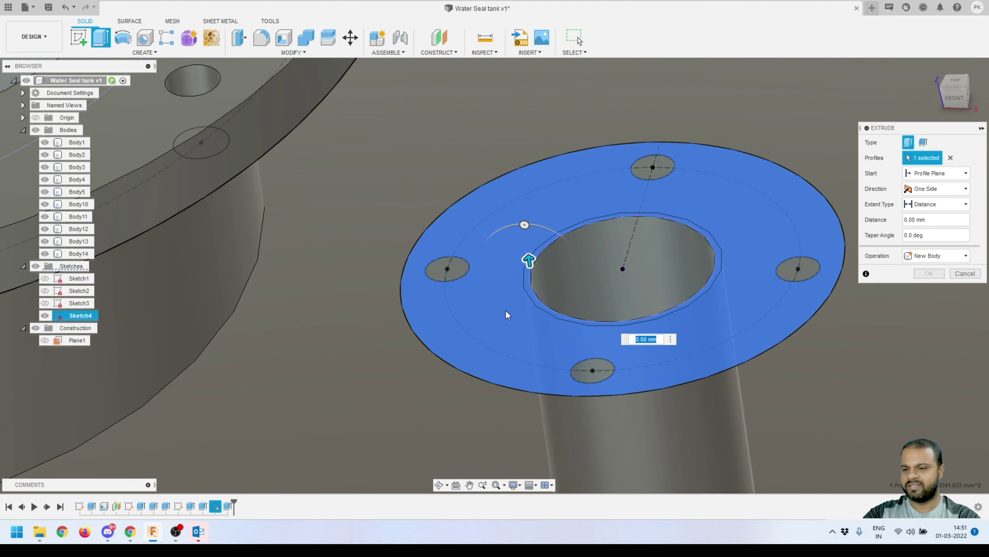
scroll(511, 224, down, 5)
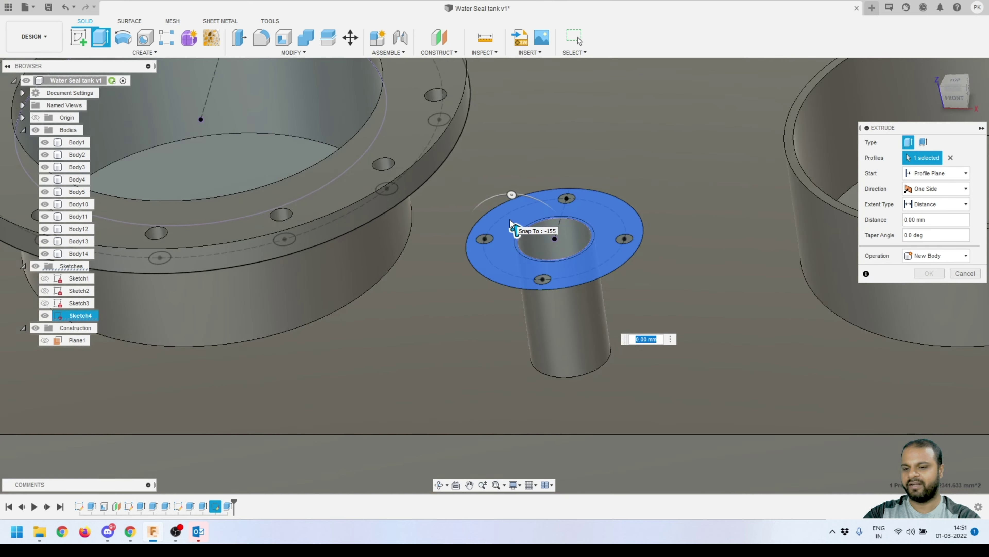
scroll(511, 225, down, 5)
scroll(658, 279, up, 8)
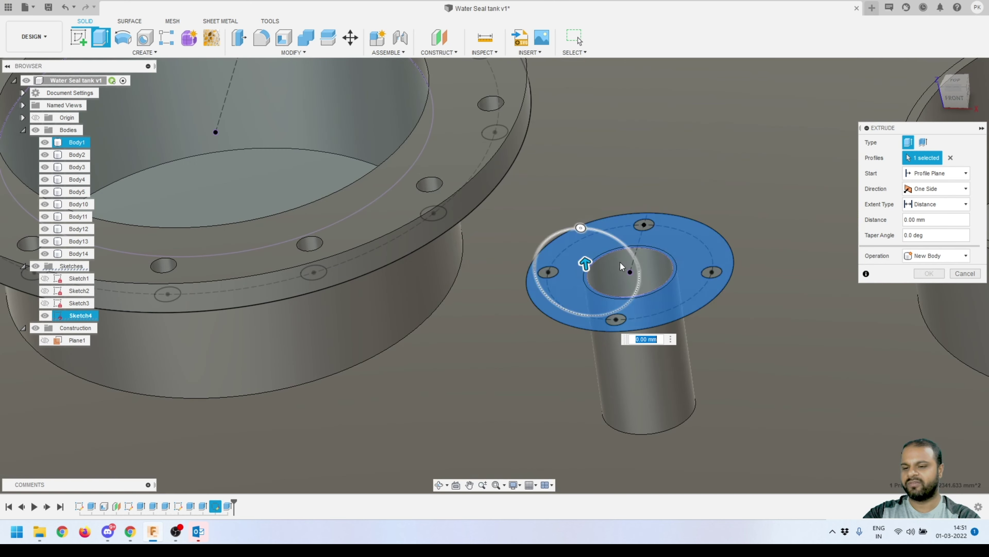
scroll(596, 270, down, 6)
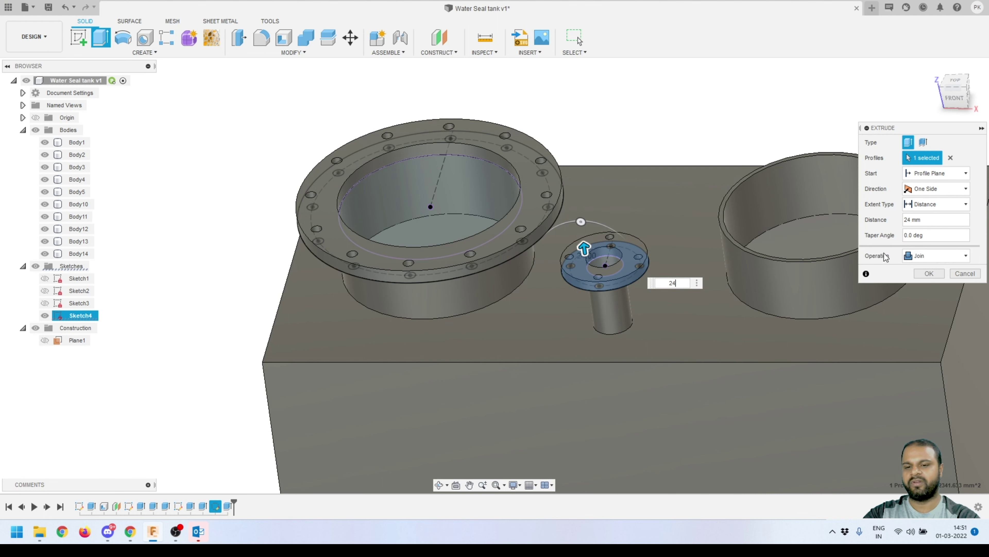
click(929, 273)
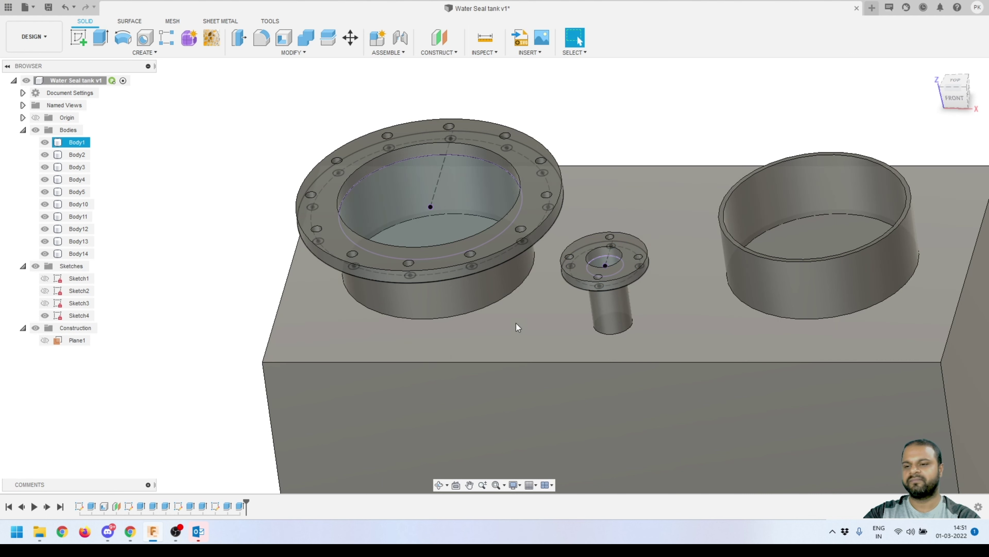
Hide the flange sketch and view the finished flanges on the tank's top pipes.
scroll(517, 327, down, 2)
click(45, 315)
scroll(390, 155, up, 2)
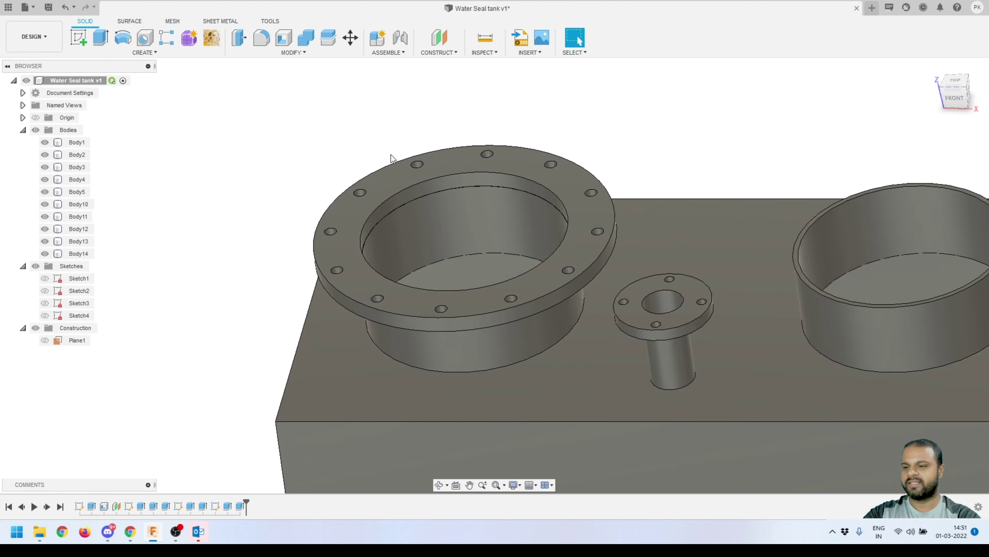
scroll(380, 211, down, 2)
scroll(592, 152, down, 2)
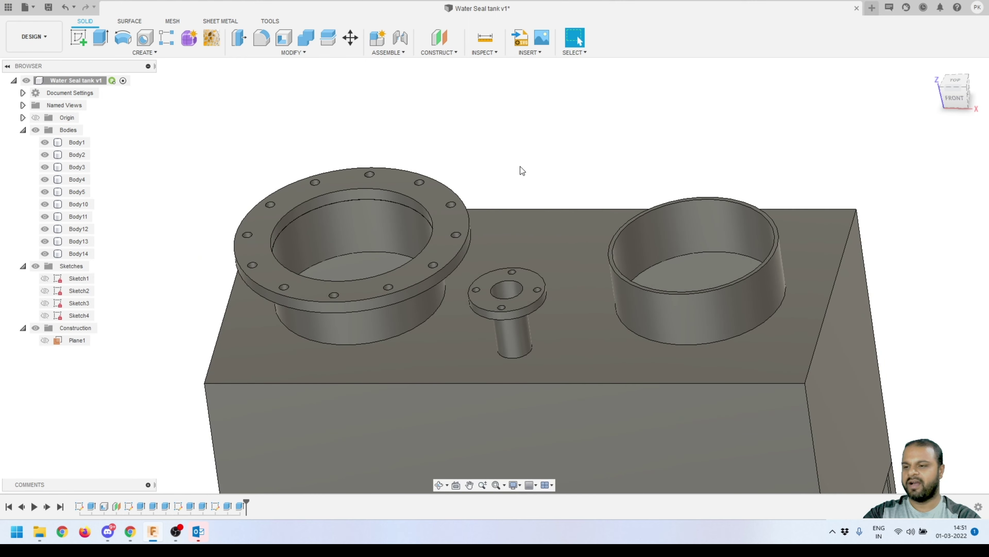
Move the large flange body point to point, from the centre of its pipe's top rim to the centre of the other large pipe's top rim.
click(338, 186)
click(386, 165)
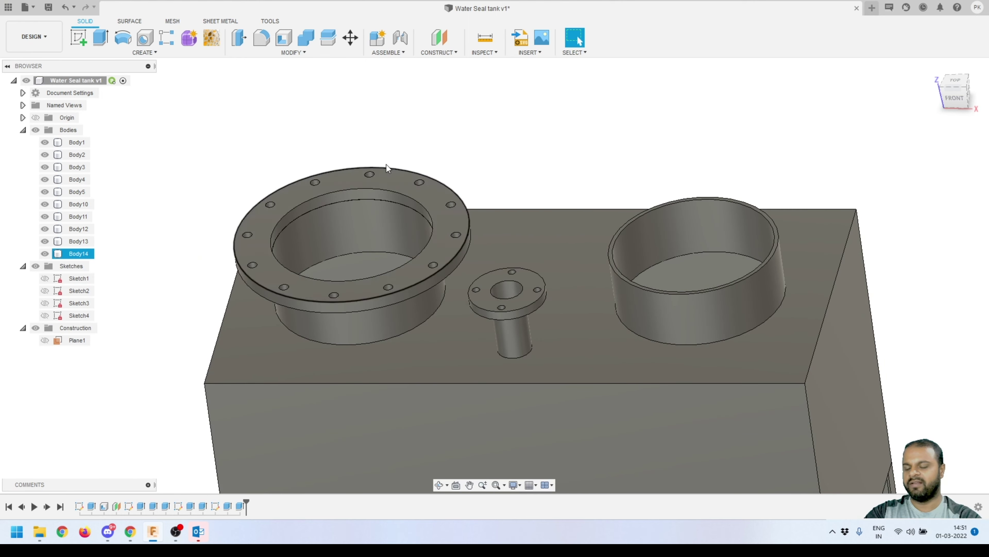
click(742, 238)
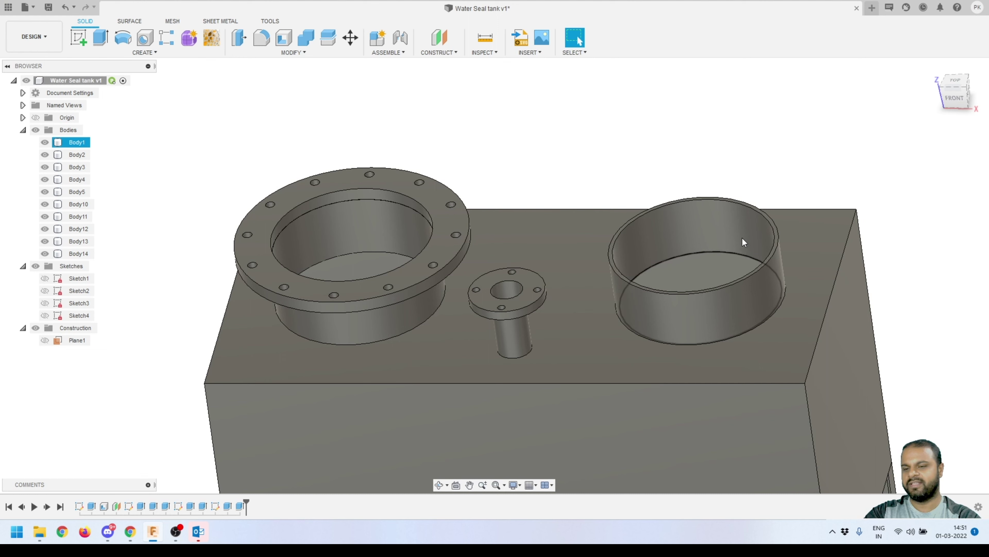
click(80, 253)
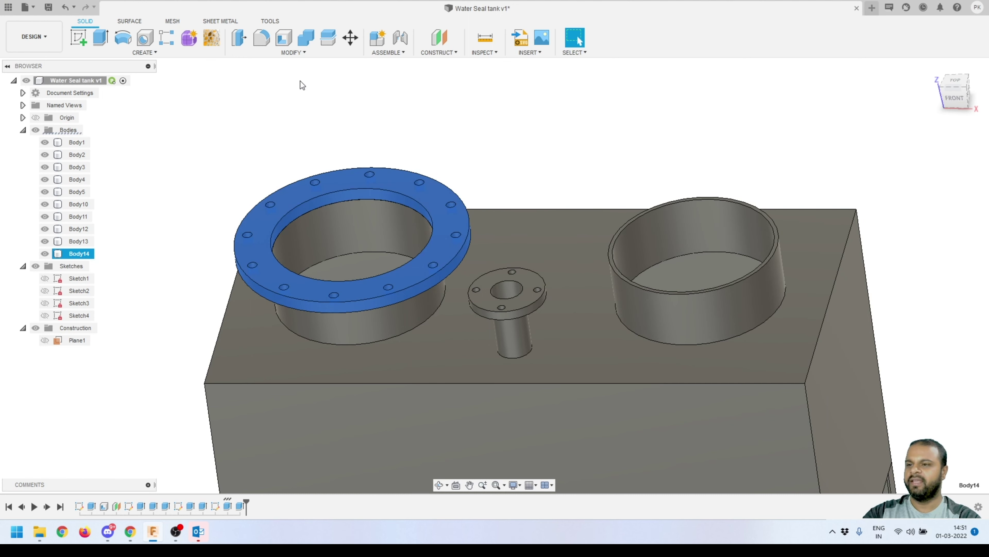
click(293, 55)
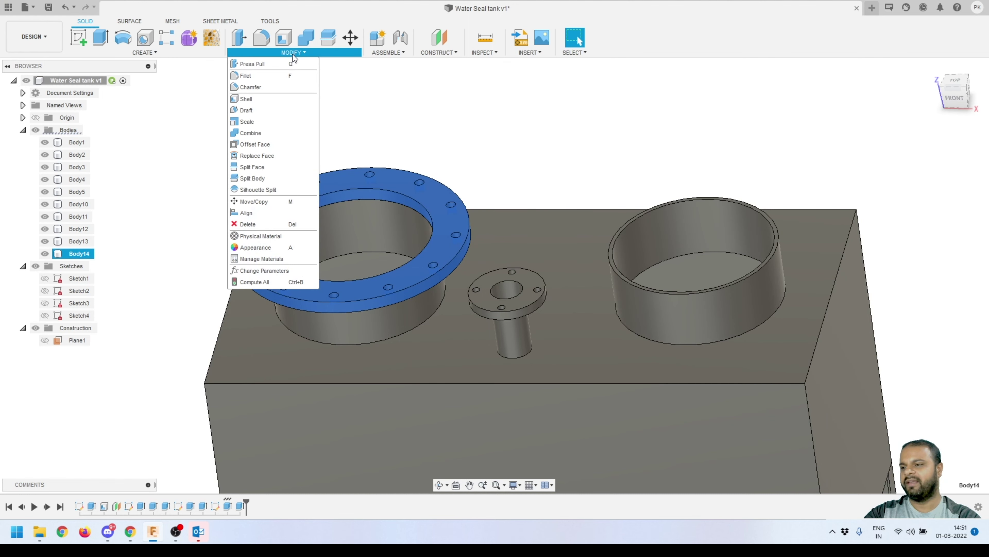
click(260, 201)
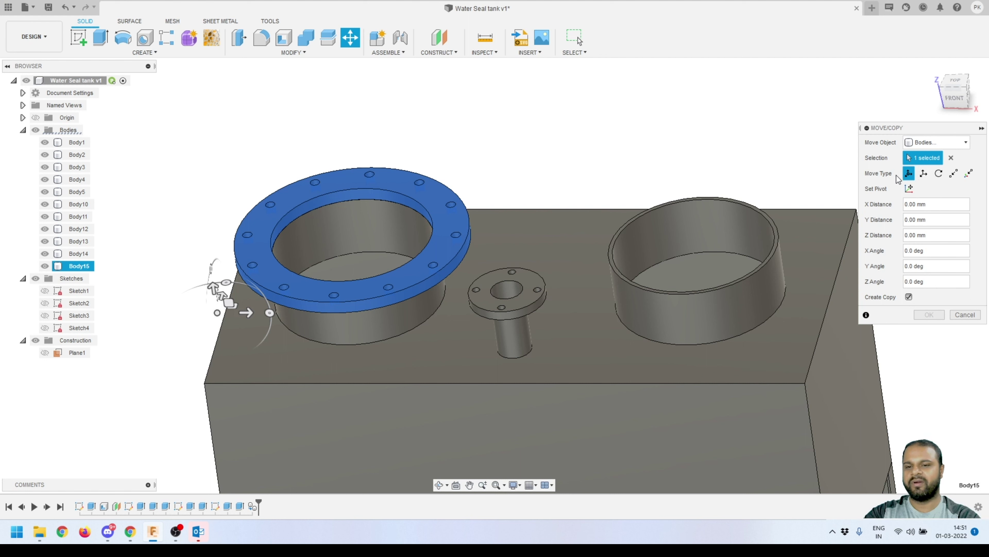
click(954, 173)
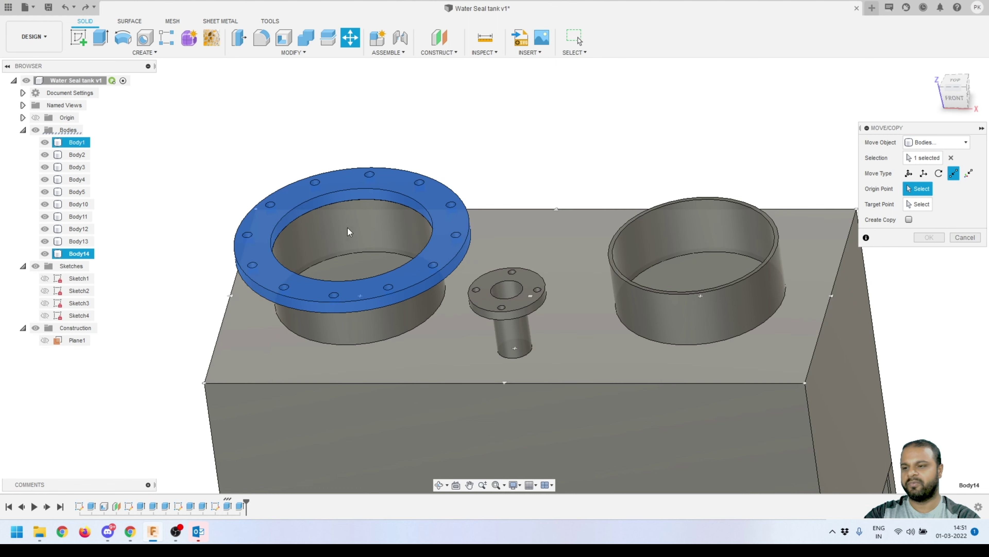
scroll(331, 226, up, 3)
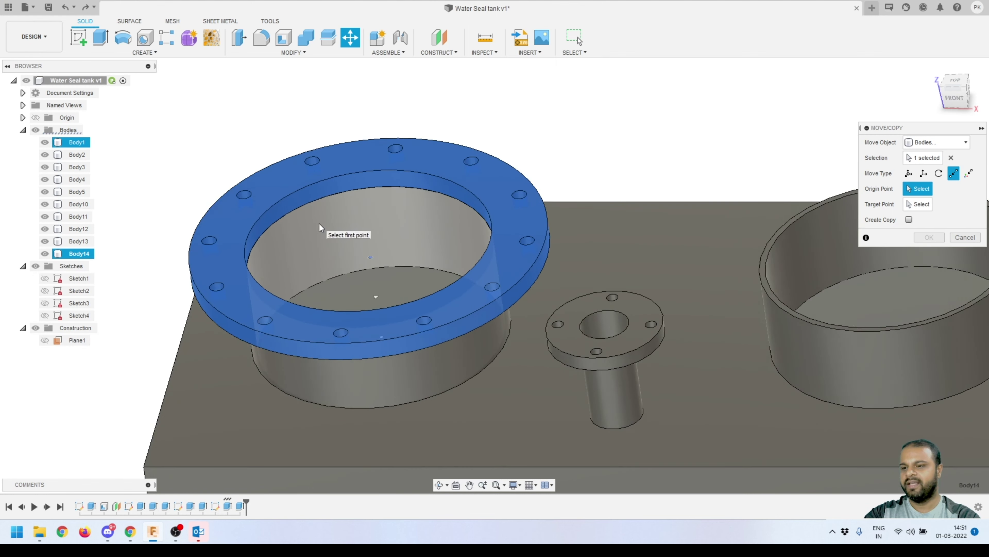
click(342, 193)
scroll(285, 226, down, 3)
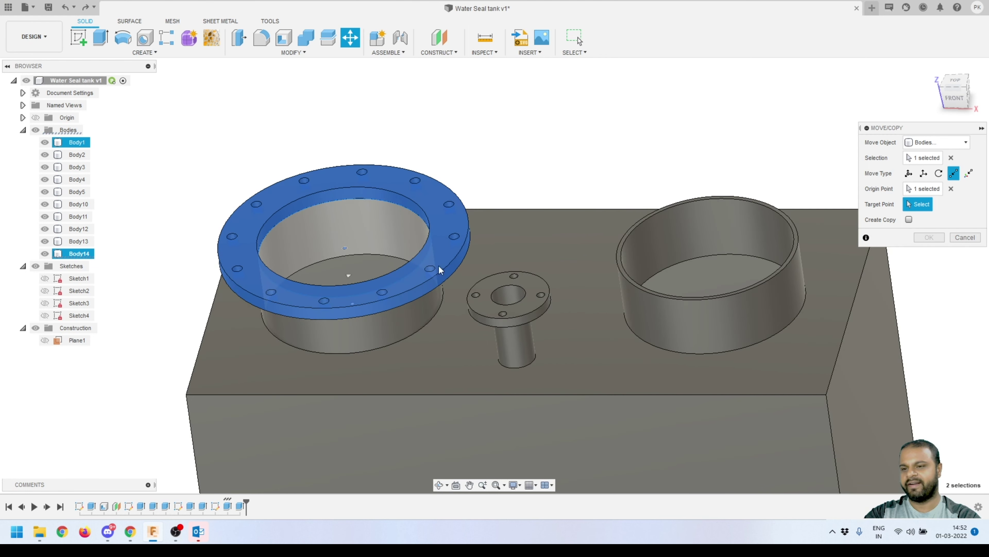
scroll(623, 246, up, 1)
scroll(623, 246, up, 1)
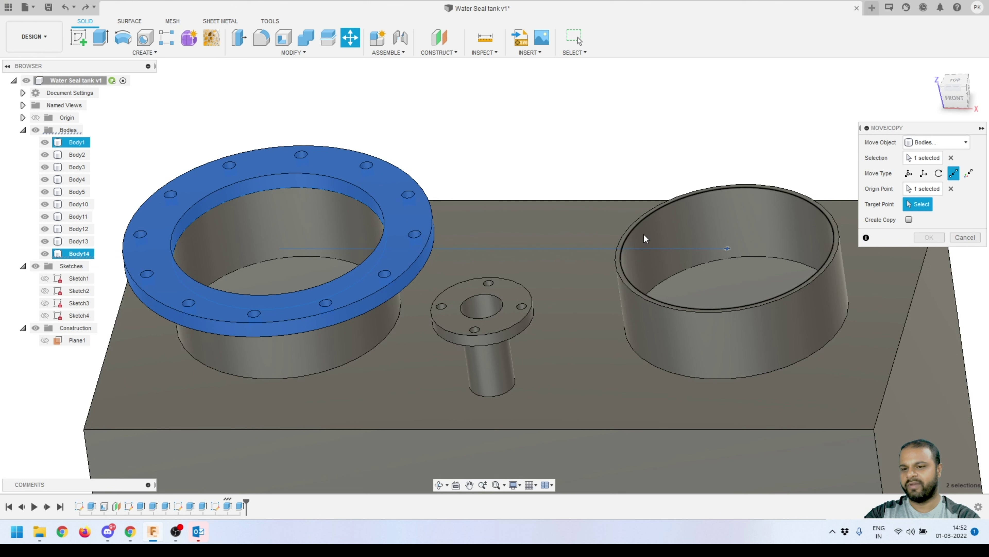
click(642, 220)
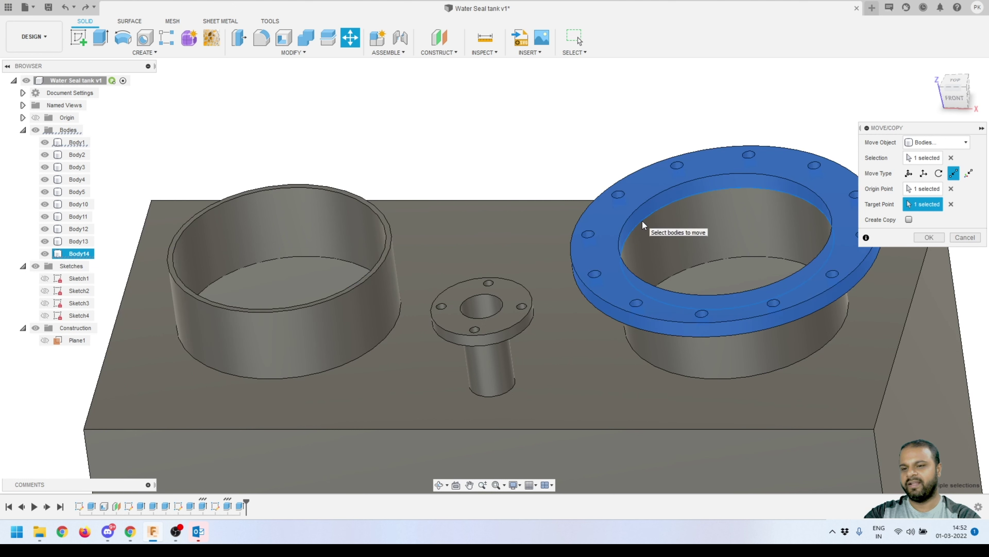
Enable Create Copy for the flange move so both large pipes carry a flange, and inspect the tank top.
click(909, 220)
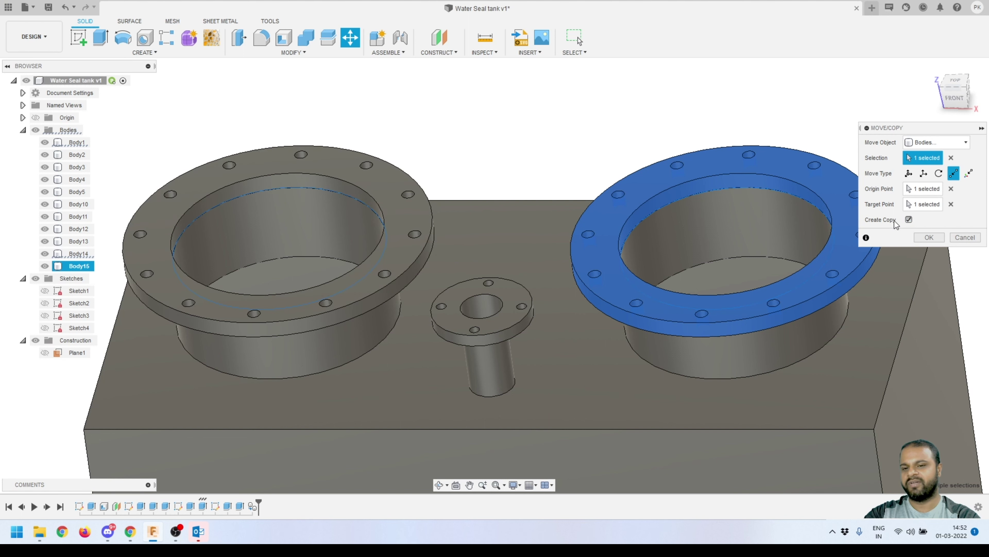
click(931, 238)
scroll(619, 251, down, 3)
mouse_move(518, 290)
shift+middle_down()
mouse_move(517, 317)
mouse_move(508, 287)
mouse_move(514, 299)
shift+middle_up()
scroll(668, 246, up, 2)
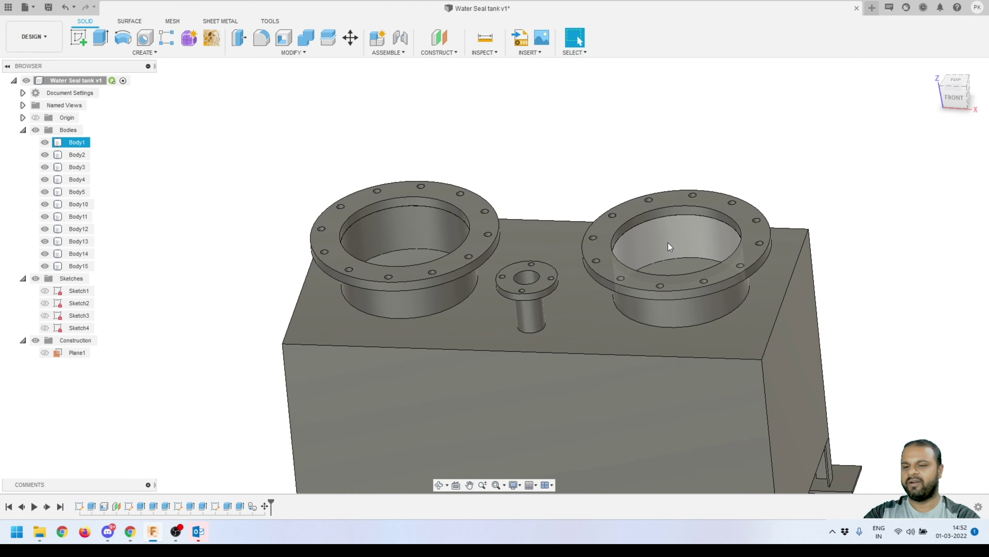
Try to combine all the other bodies, including legs and flanges, with the tank body using the Join operation.
key(Escape)
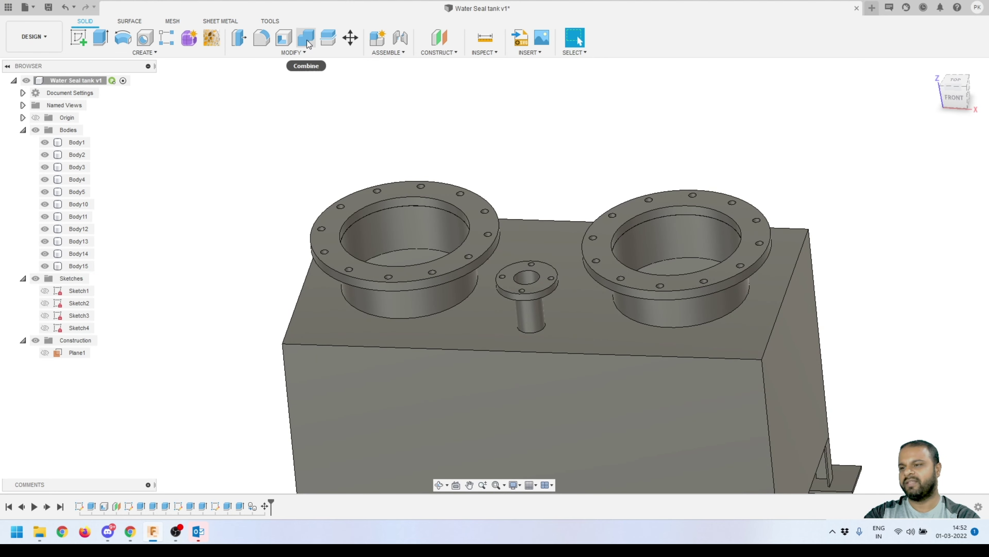
click(306, 38)
scroll(372, 130, down, 2)
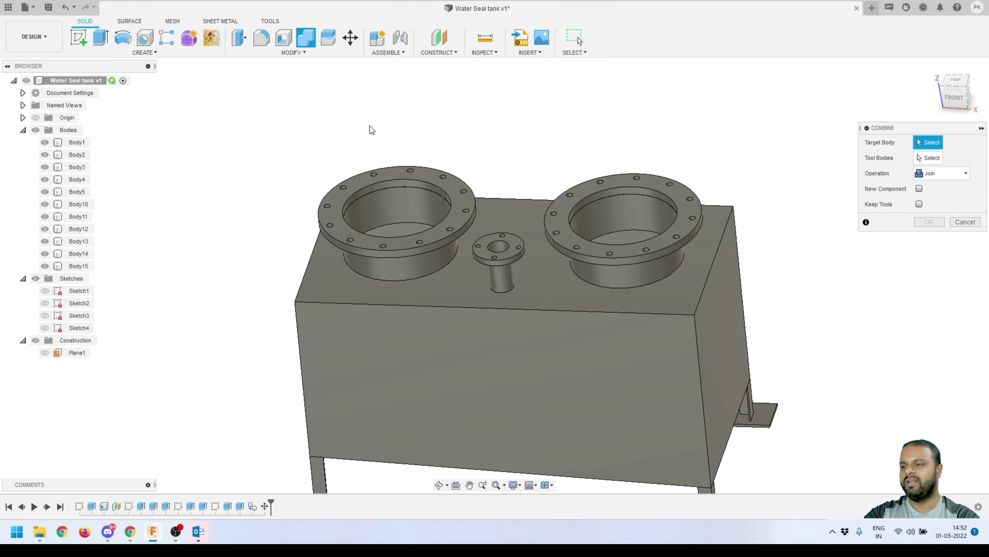
click(74, 142)
click(78, 266)
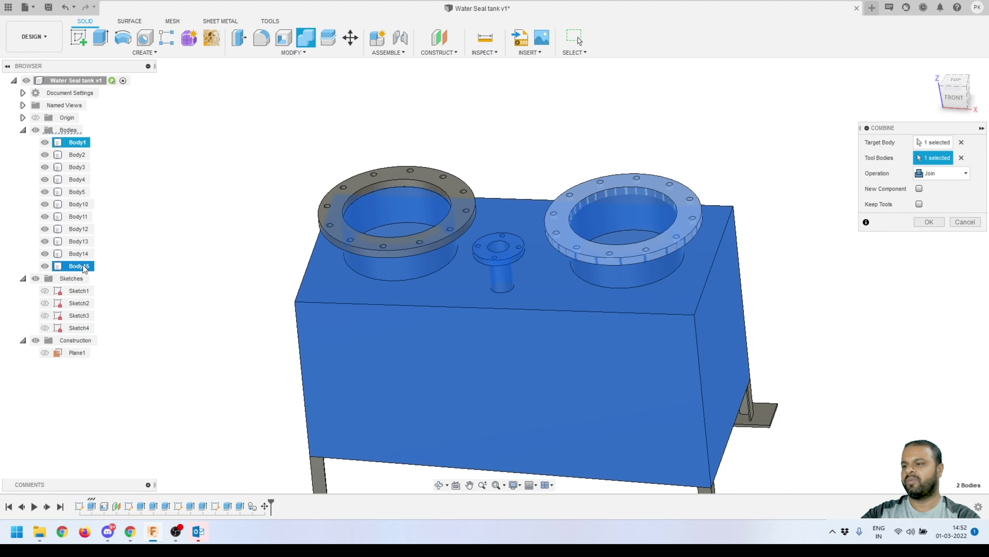
shift+click(78, 154)
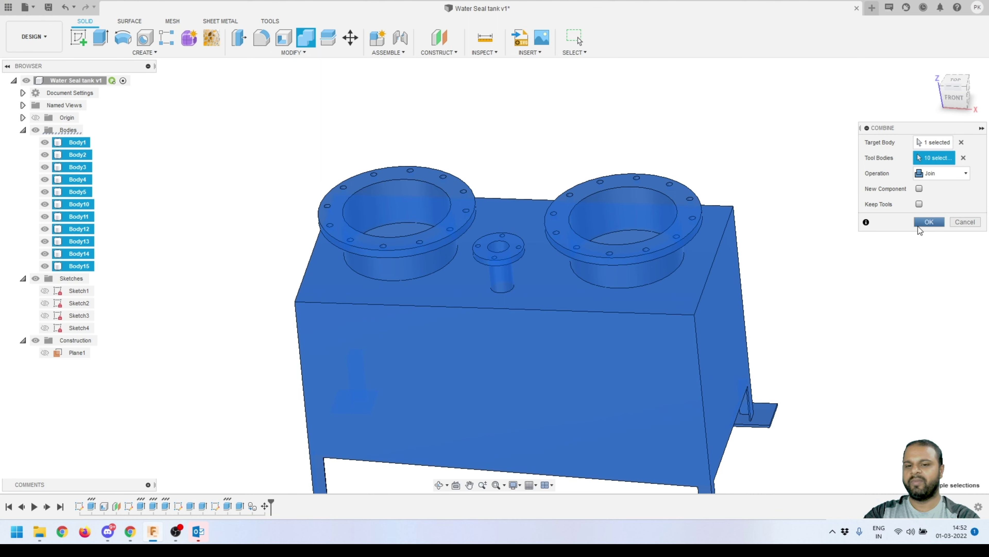
click(929, 222)
scroll(662, 390, down, 3)
scroll(658, 419, up, 4)
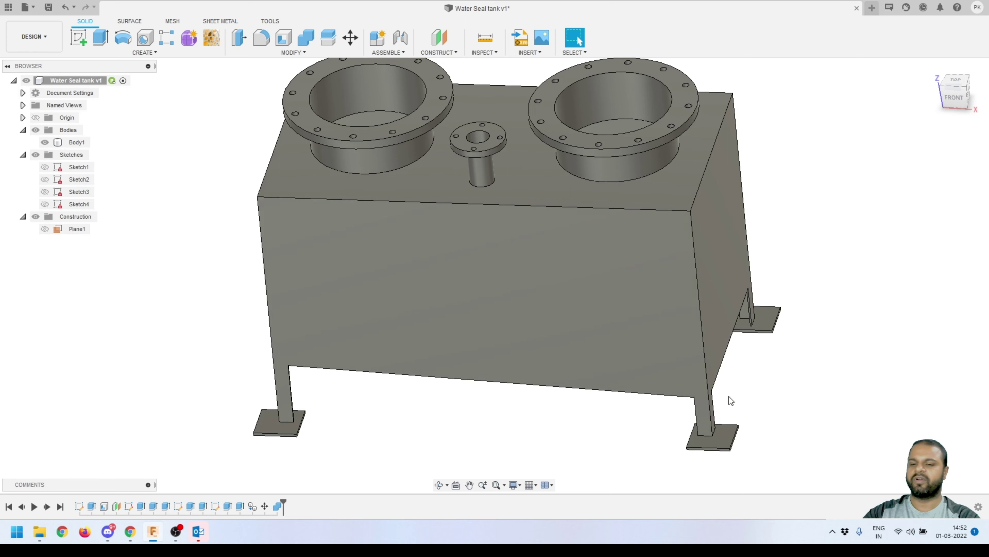
key(ctrl+z)
Combine only the two large flange bodies with the tank body using the Join operation.
scroll(585, 399, down, 3)
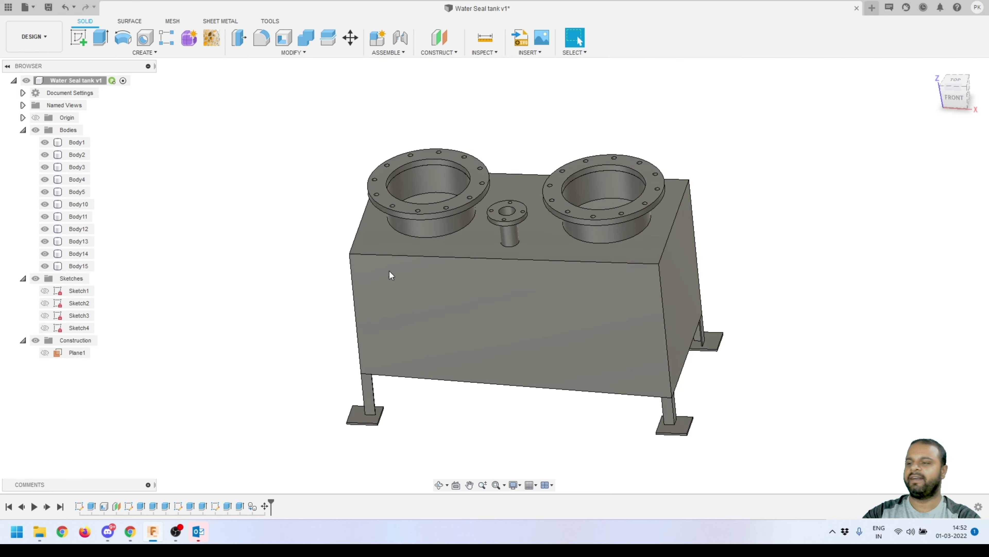
click(308, 38)
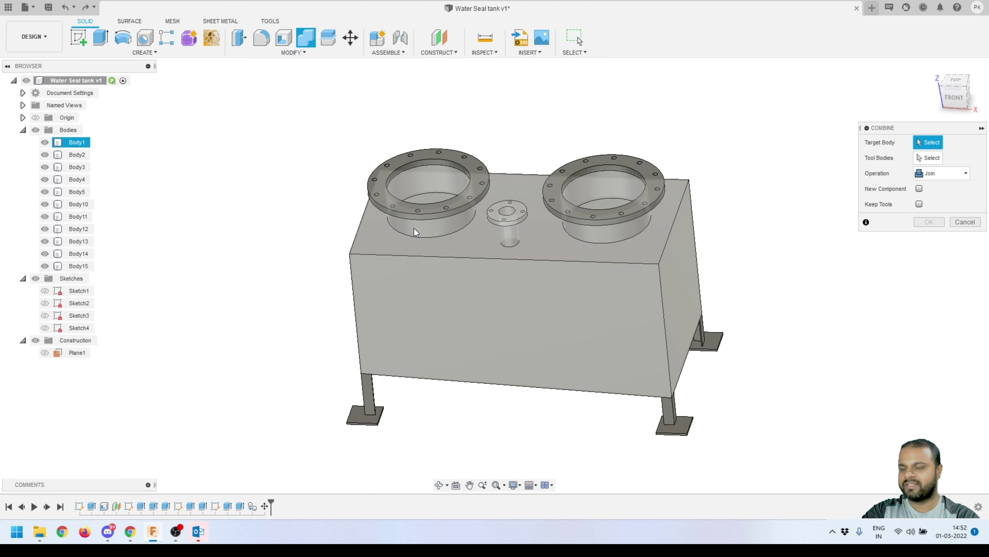
click(415, 228)
click(464, 206)
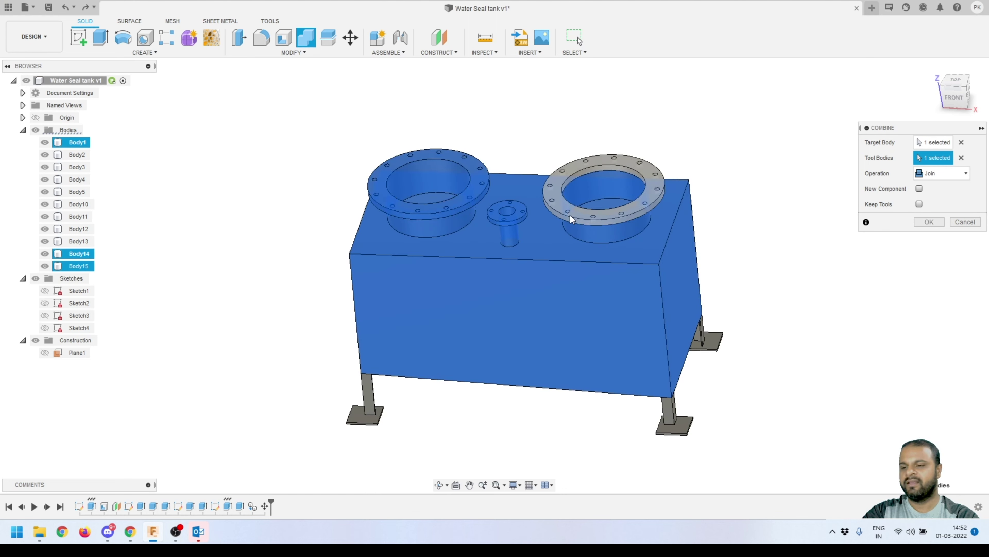
click(570, 215)
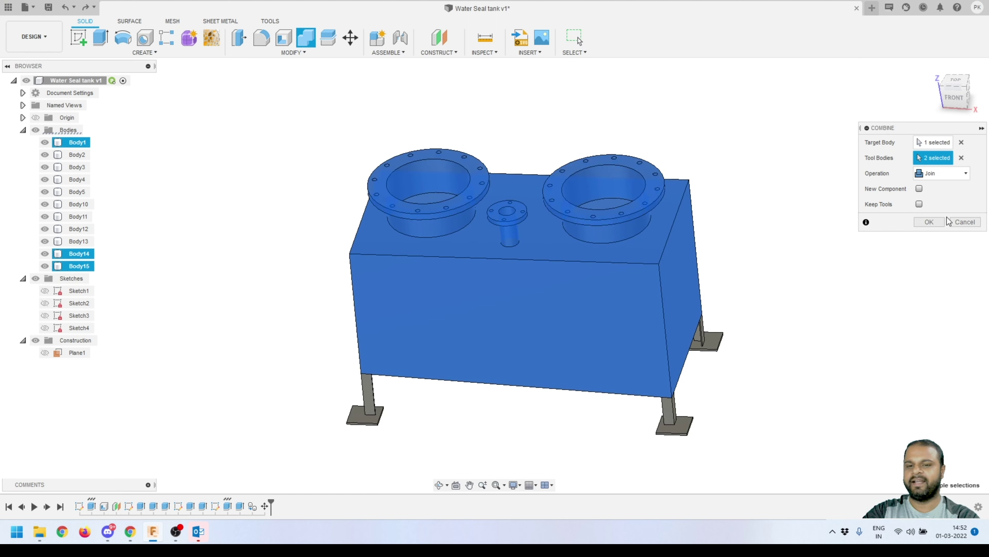
click(929, 221)
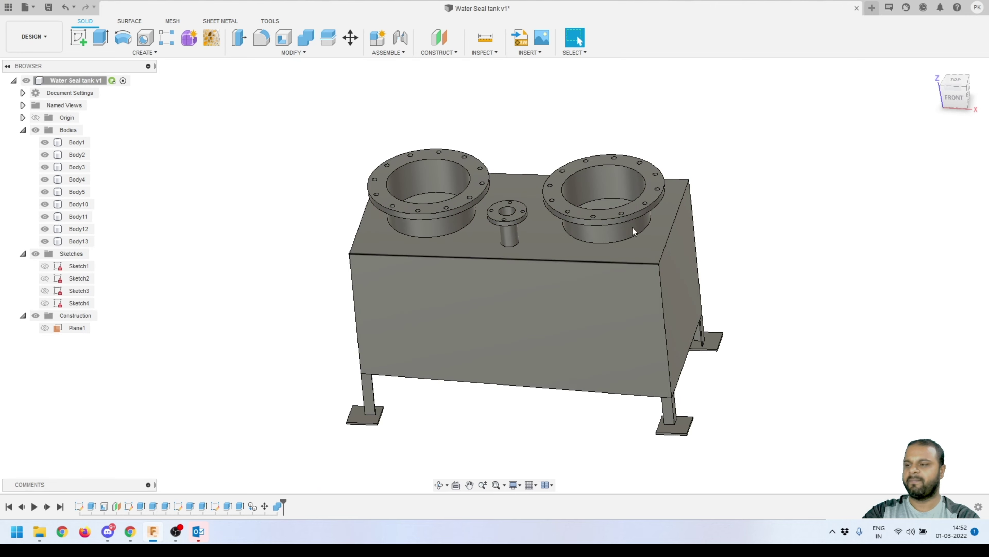
Examine the tank, its legs and the flanged top pipes from several sides.
shift+middle_drag(692, 398, 490, 394)
key(Escape)
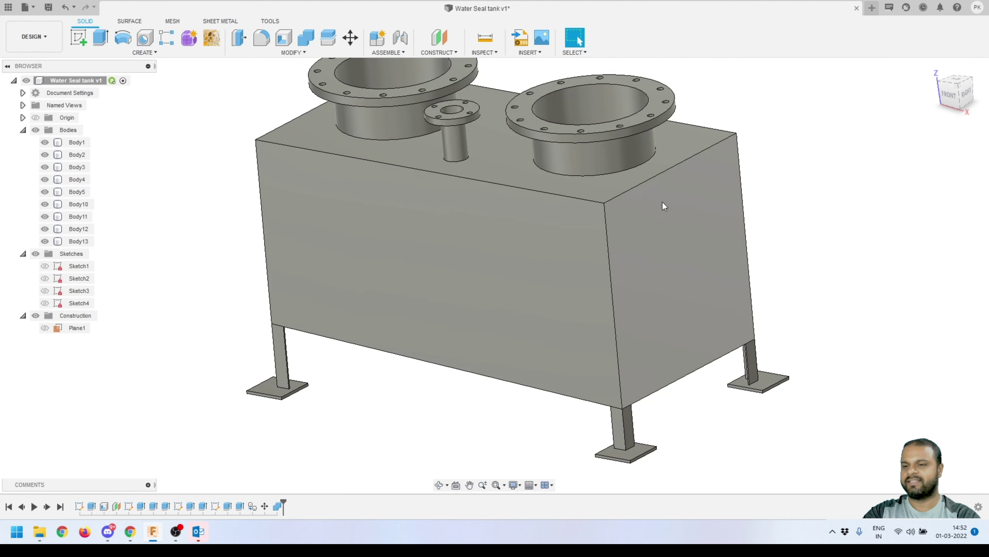
scroll(663, 205, down, 2)
scroll(499, 126, up, 5)
shift+middle_drag(499, 126, 554, 335)
scroll(486, 188, down, 5)
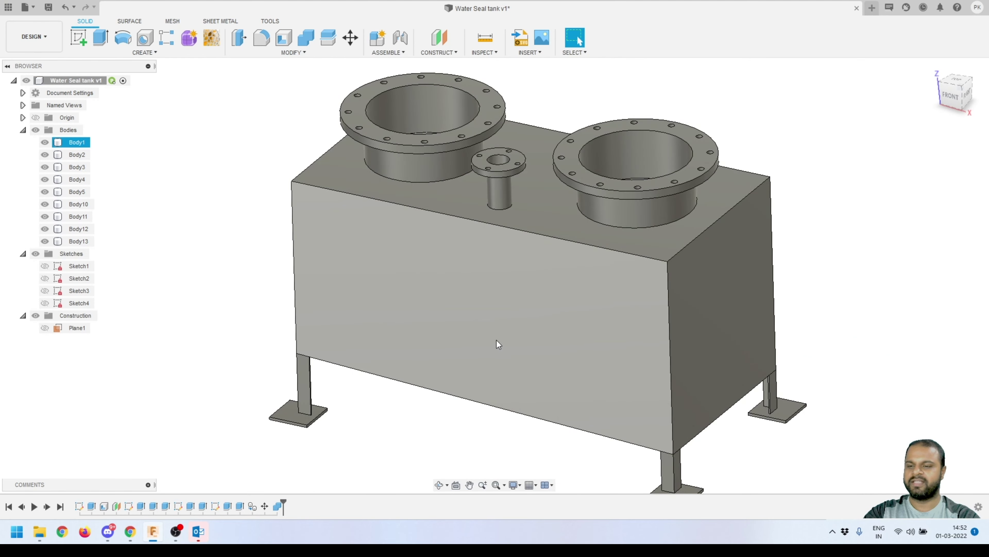
scroll(497, 344, down, 2)
shift+middle_drag(625, 234, 597, 278)
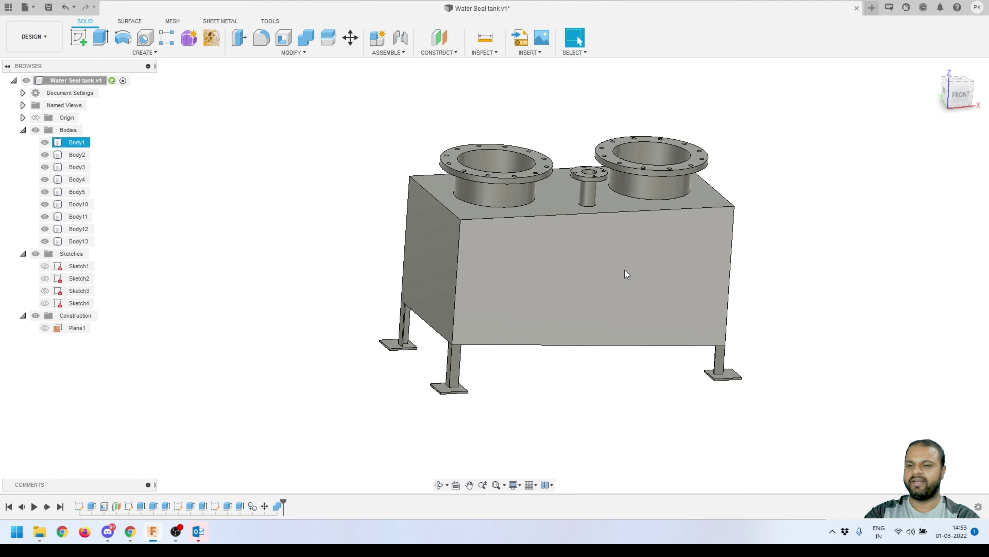
scroll(549, 282, up, 4)
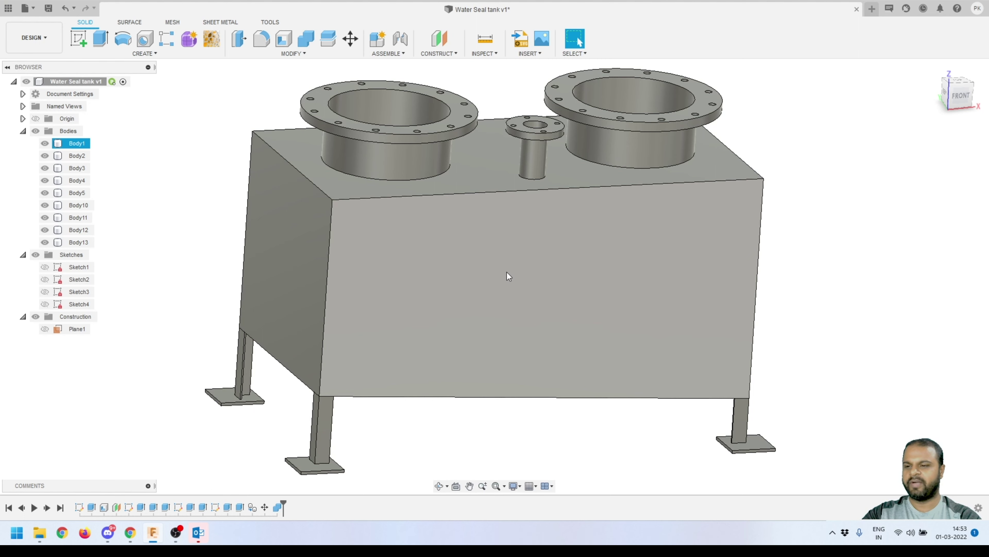
click(512, 293)
key(Escape)
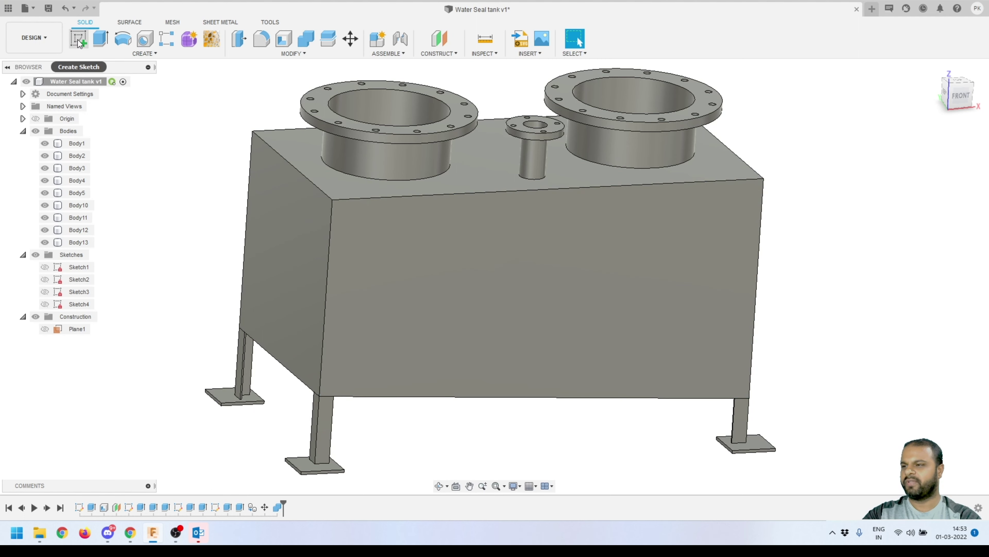
Sketch a vertical construction line on the tank's front face, from the top edge's midpoint down to the sloping bottom edge's midpoint.
click(78, 40)
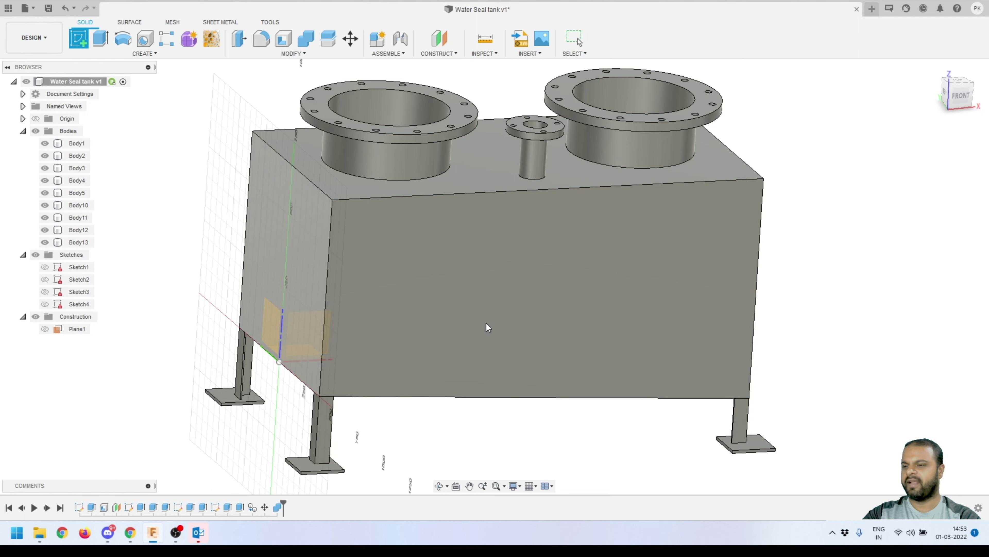
click(557, 268)
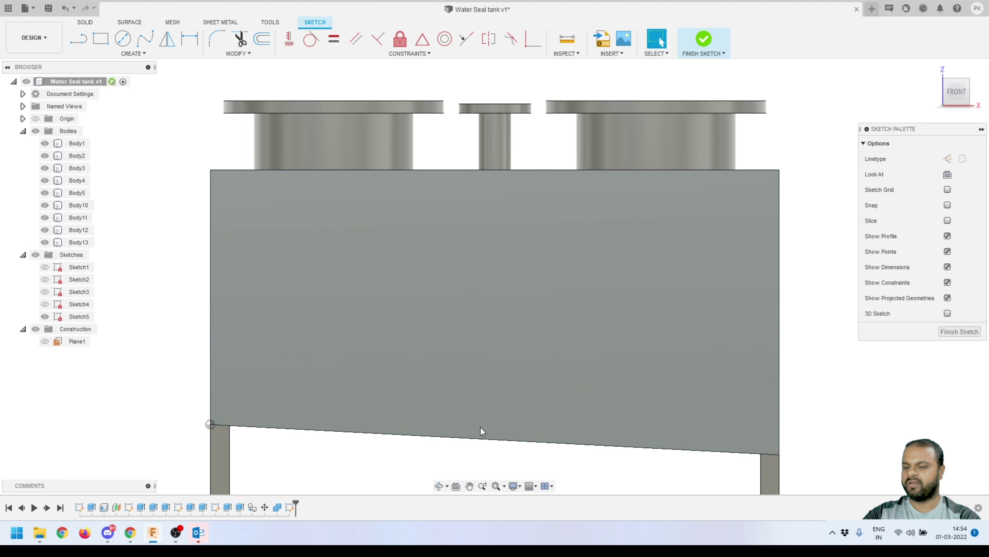
click(77, 46)
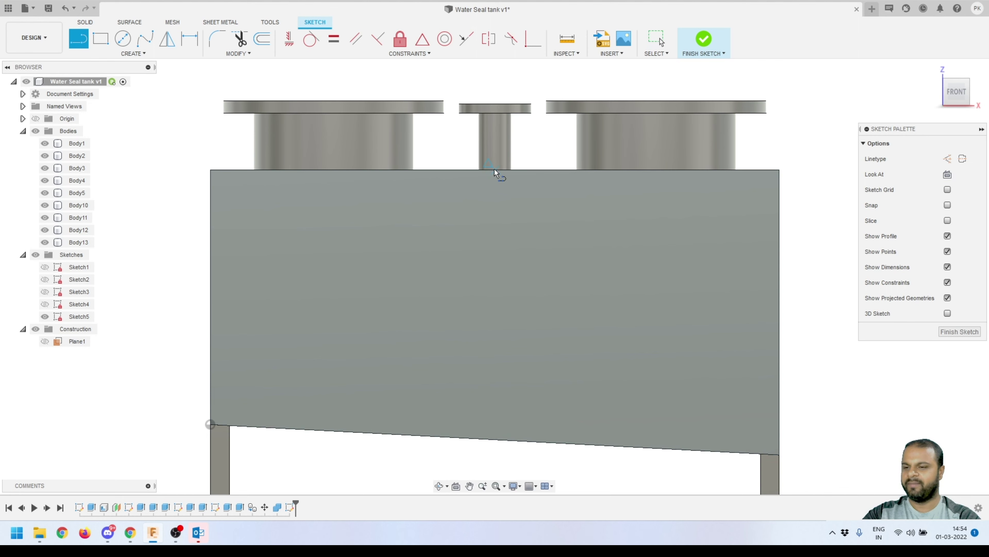
click(493, 442)
key(Escape)
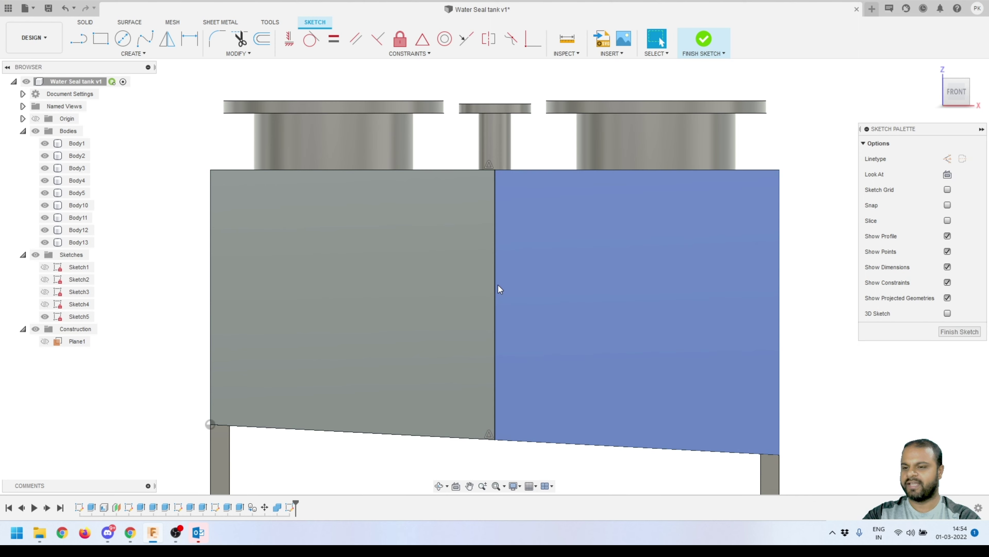
click(497, 289)
click(948, 158)
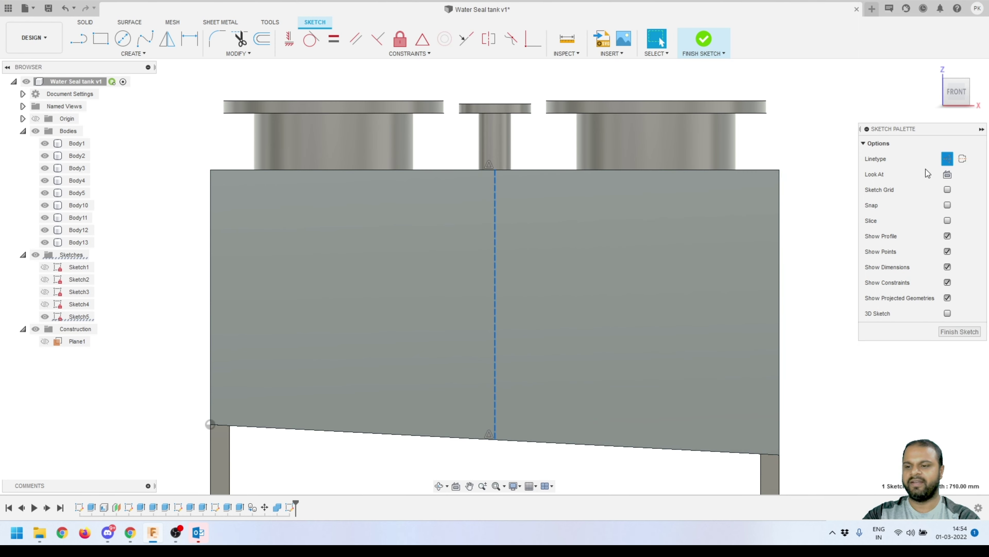
key(Escape)
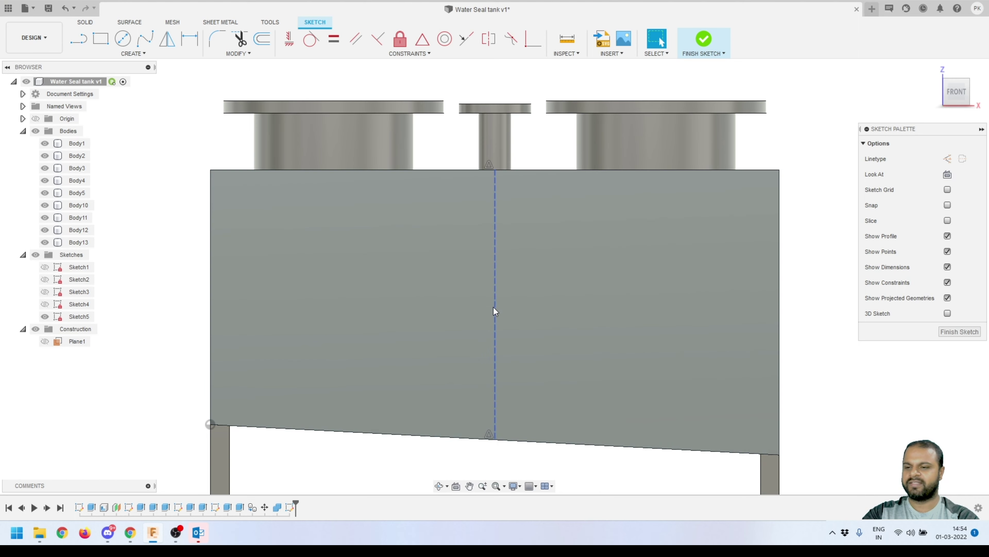
Draw a circle about 415 mm in diameter centred on the construction line of the front face.
scroll(503, 294, down, 2)
scroll(503, 293, up, 2)
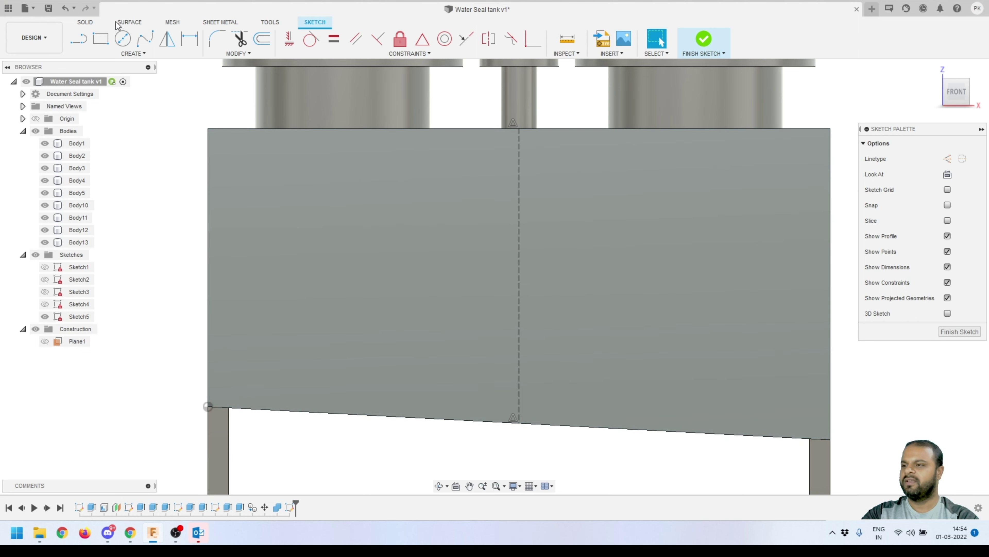
click(123, 39)
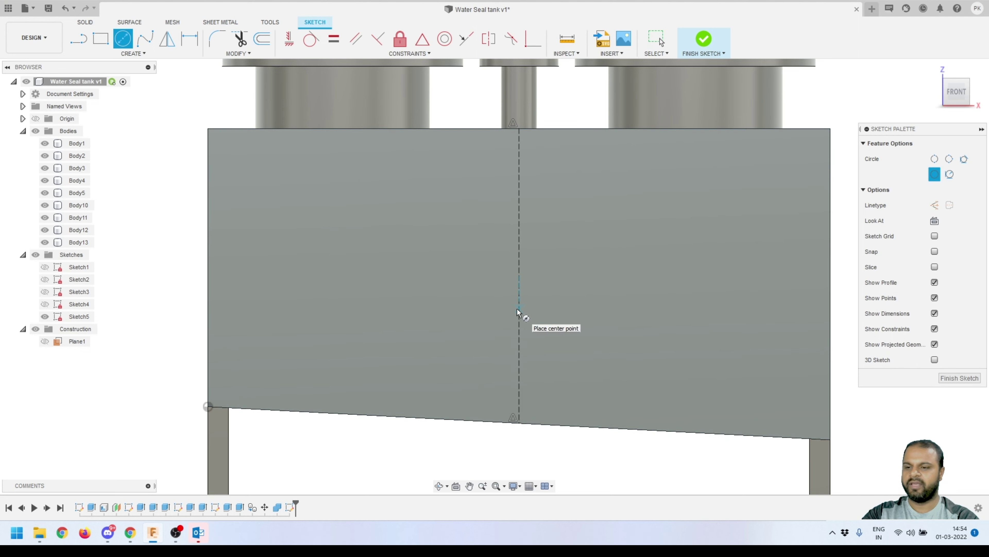
click(433, 325)
Dimension the circle's centre 325 mm above the lower end of the construction line.
click(189, 38)
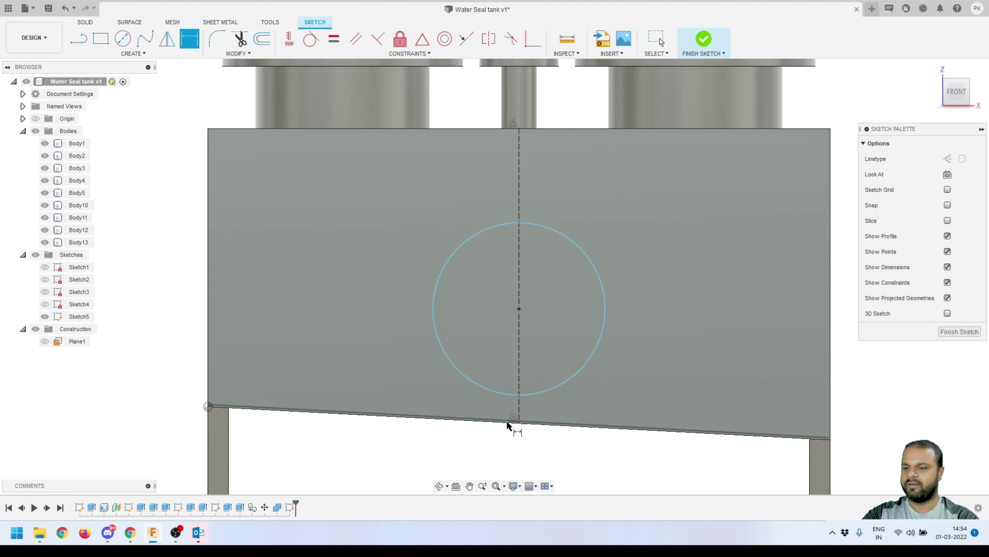
click(519, 308)
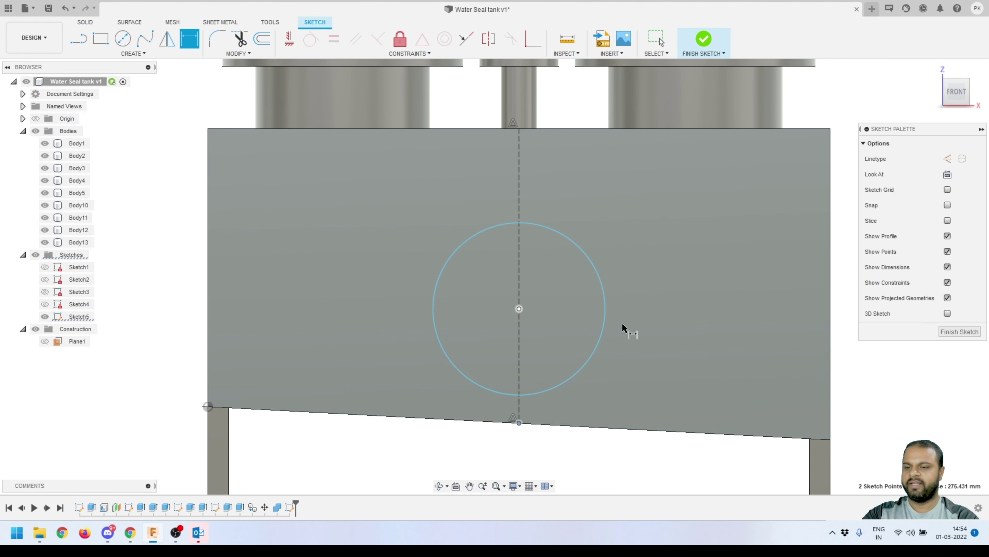
click(640, 321)
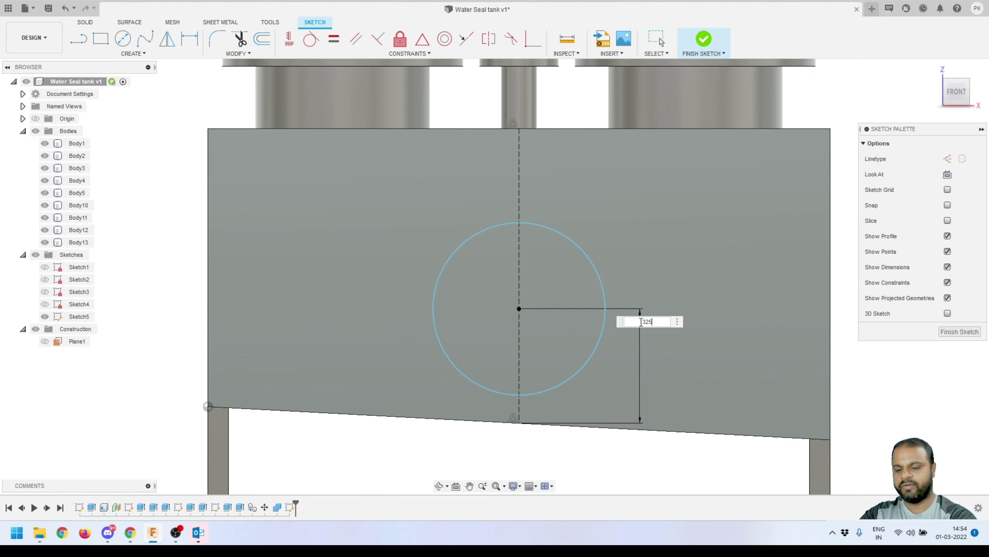
key(Return)
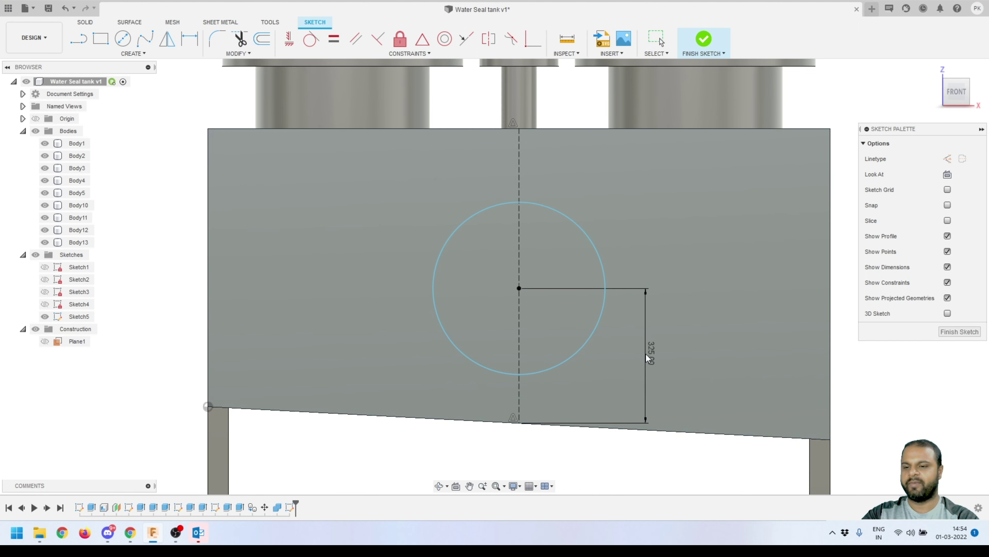
key(Escape)
Set the diameter of the front-face circle to 450 mm.
scroll(396, 232, down, 1)
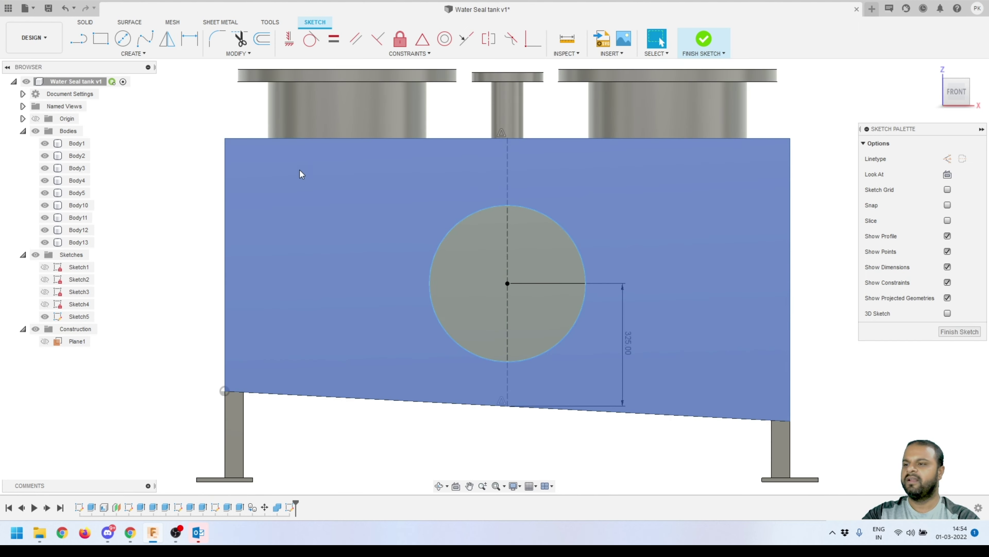
scroll(353, 220, down, 1)
key(d)
click(544, 233)
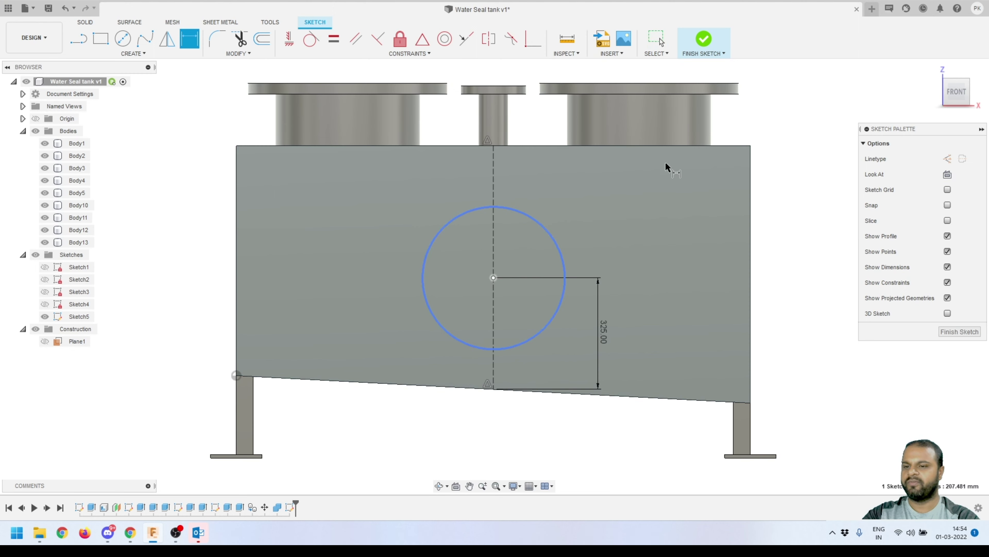
click(739, 125)
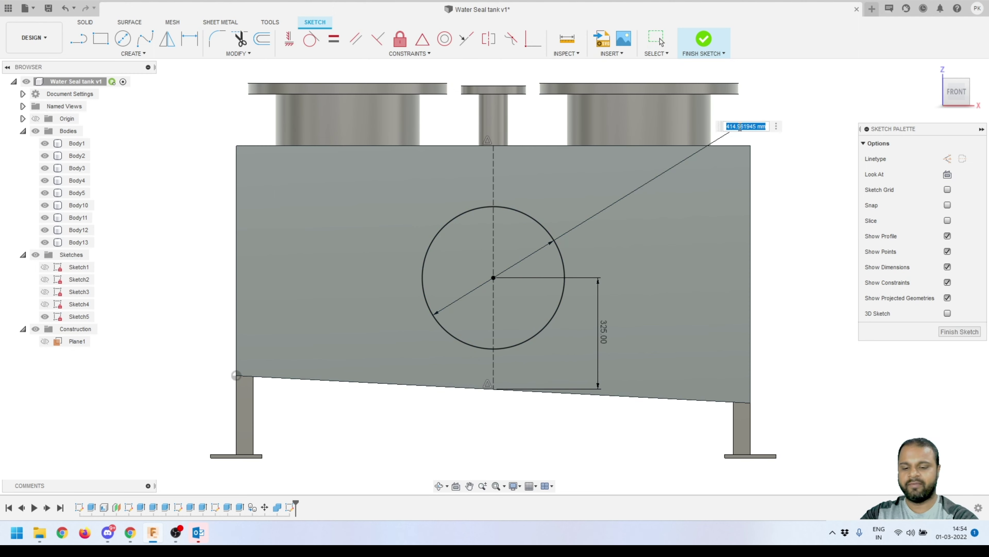
text(450)
key(Return)
key(Escape)
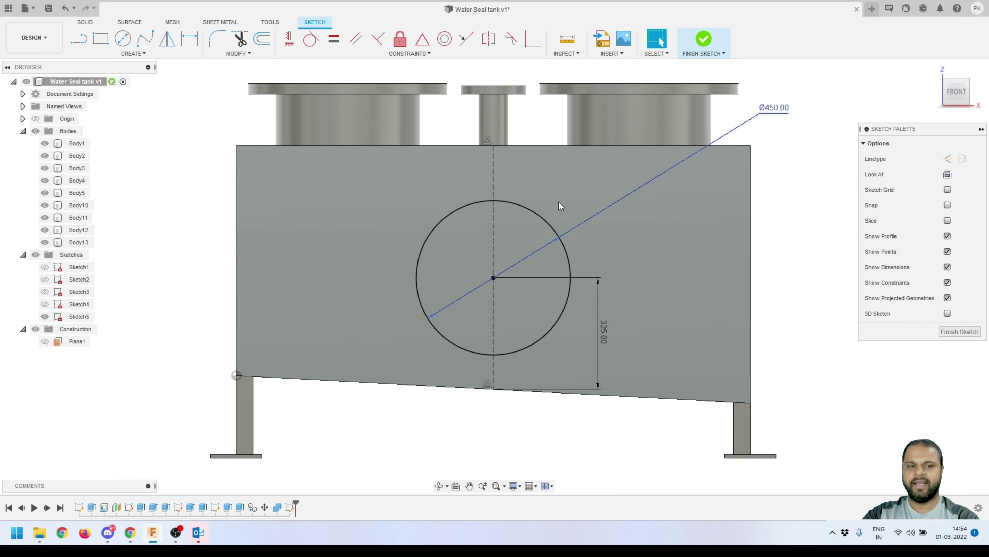
Offset the 450 mm circle on the tank's front face 5 mm inward and finish the sketch.
scroll(484, 229, up, 3)
scroll(483, 226, up, 2)
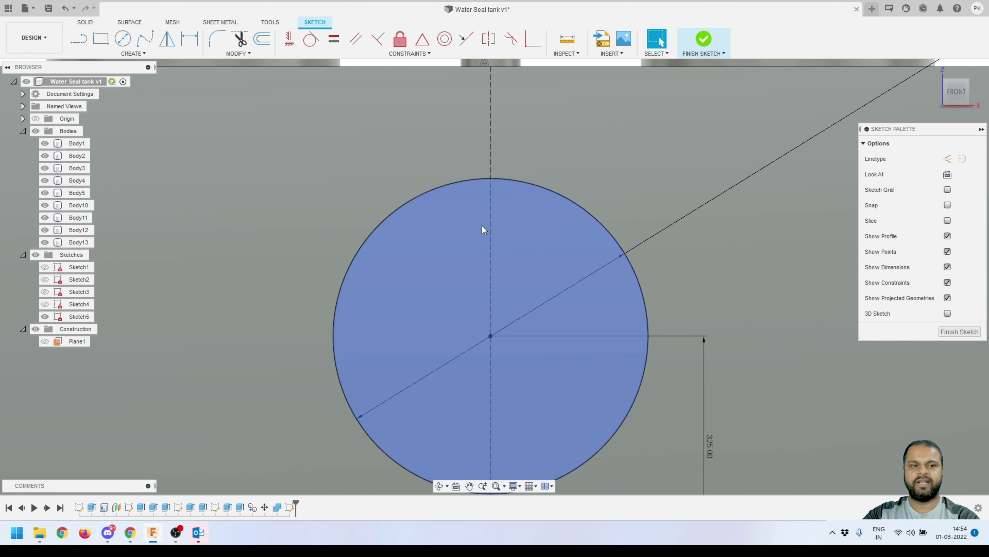
scroll(422, 262, down, 2)
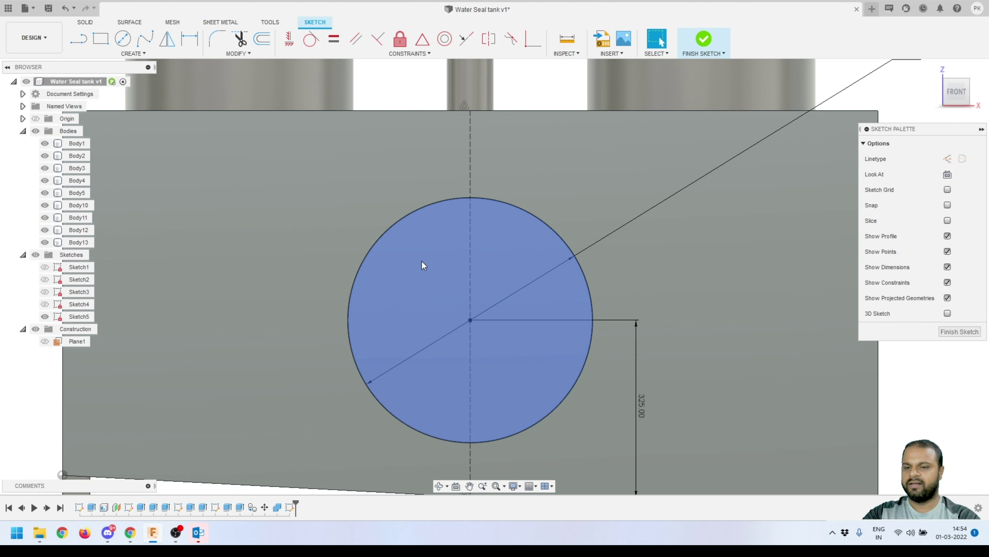
scroll(422, 261, down, 2)
scroll(253, 109, up, 3)
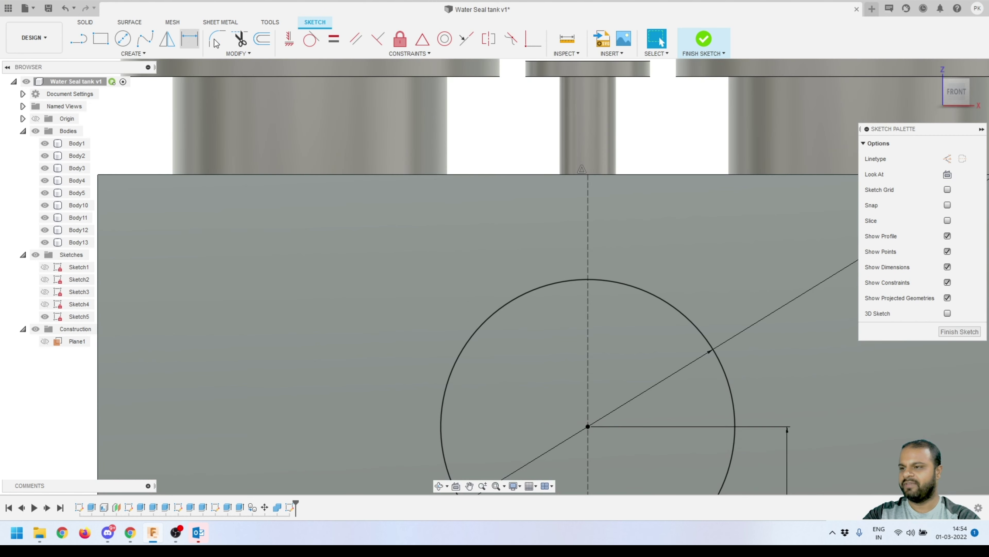
click(265, 46)
click(620, 283)
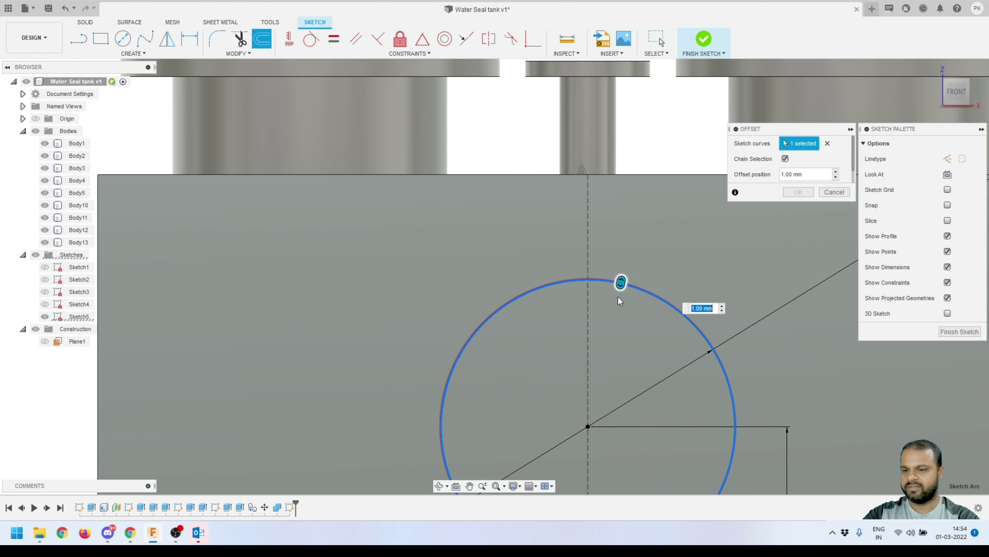
scroll(619, 297, up, 2)
drag(621, 272, 618, 284)
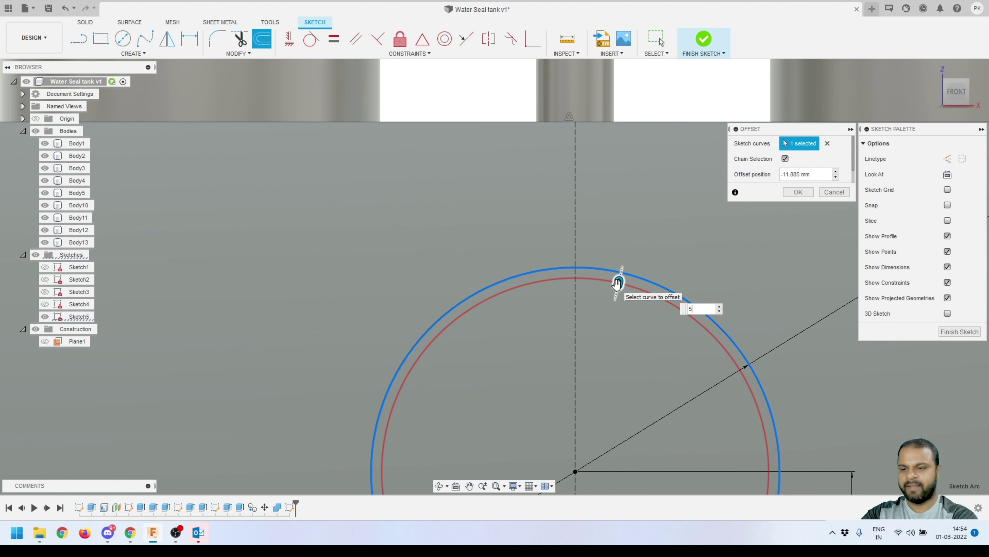
key(Return)
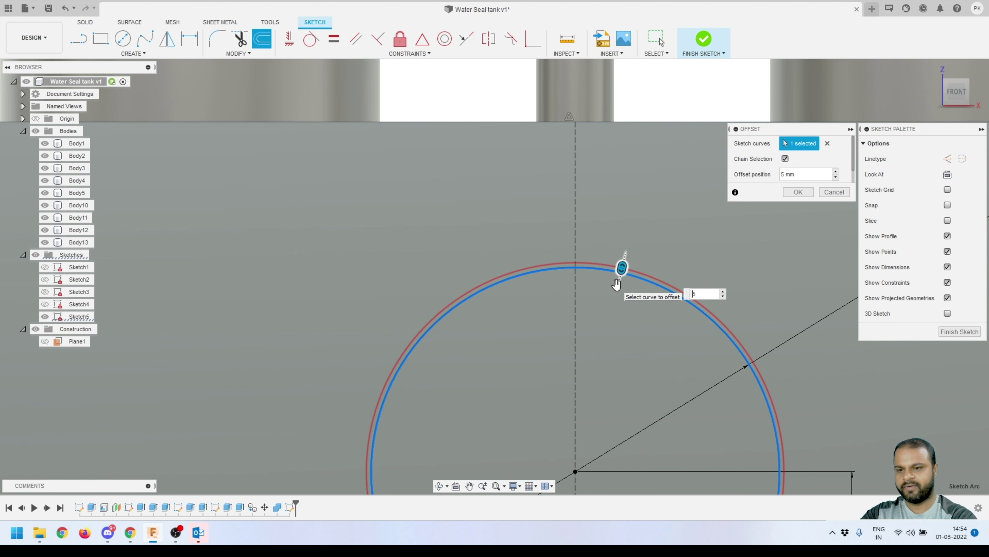
text(-5)
key(Return)
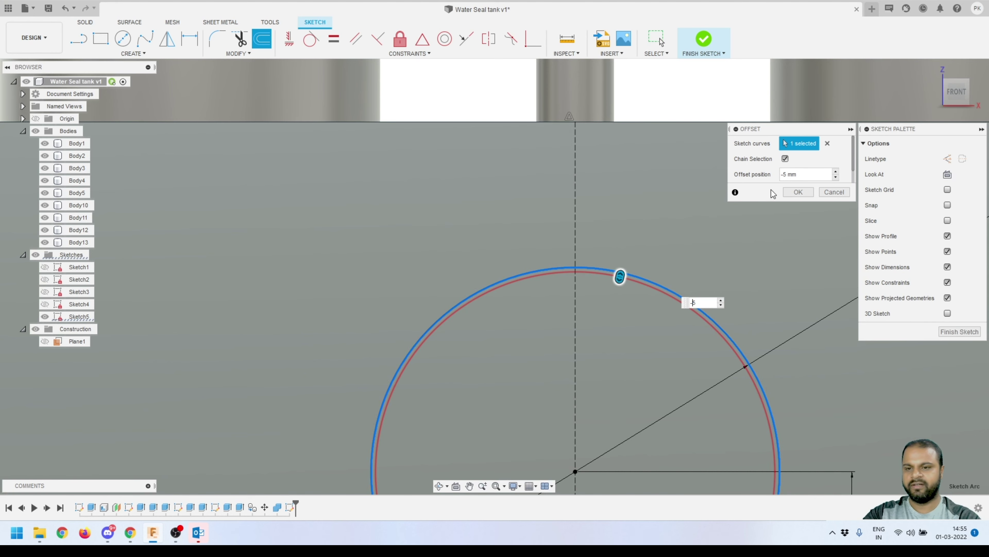
click(797, 192)
scroll(588, 252, down, 5)
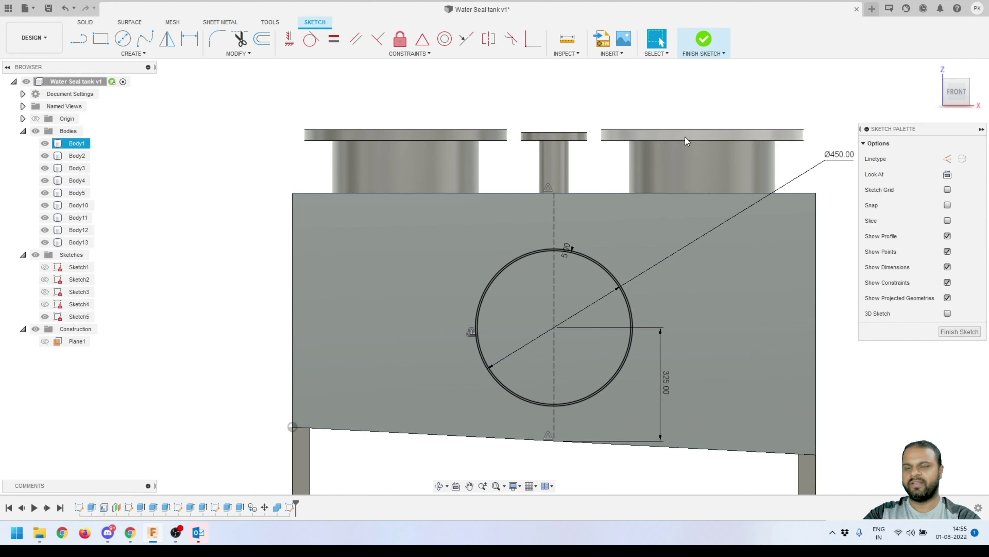
click(705, 40)
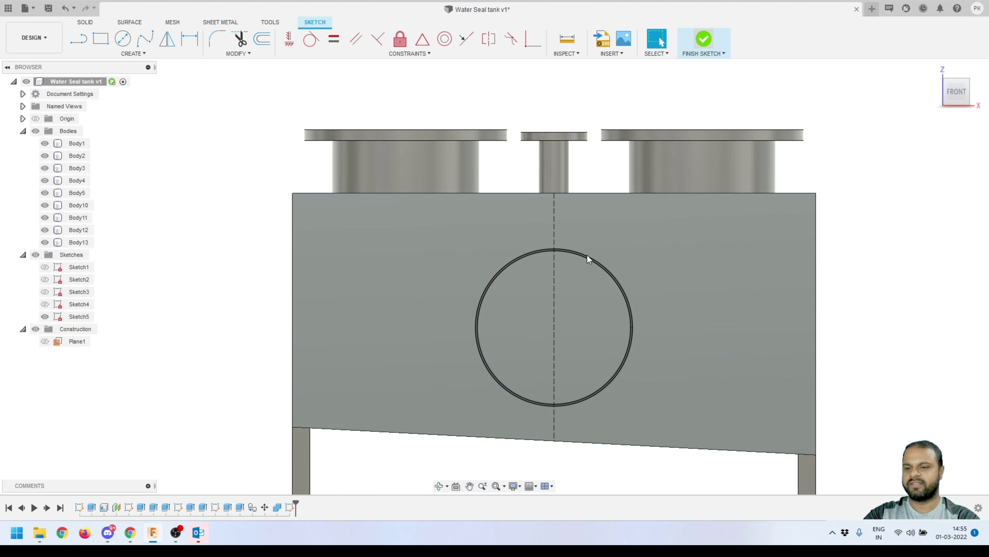
Extrude the inner circle profile by -5 mm as a Cut to open the tank's front wall.
scroll(542, 320, up, 5)
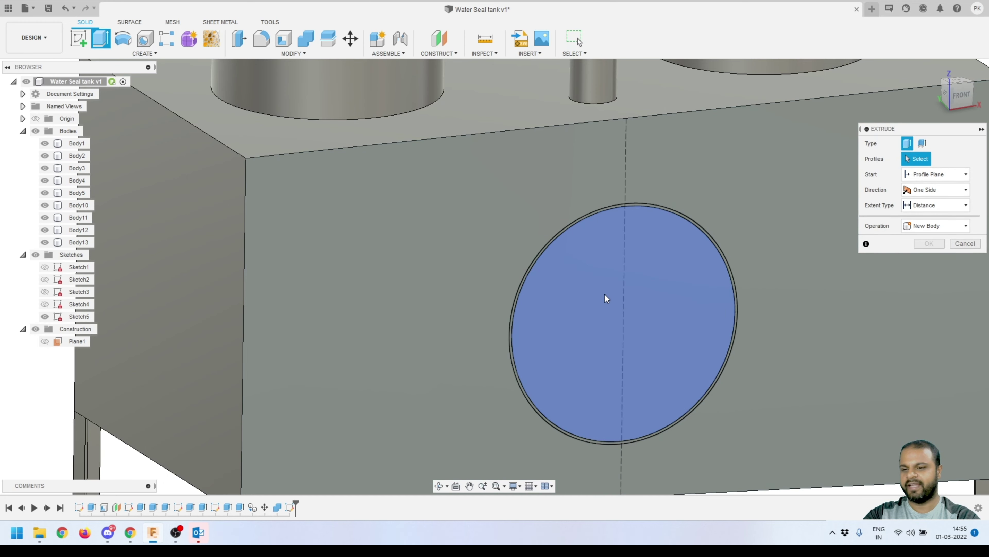
click(607, 306)
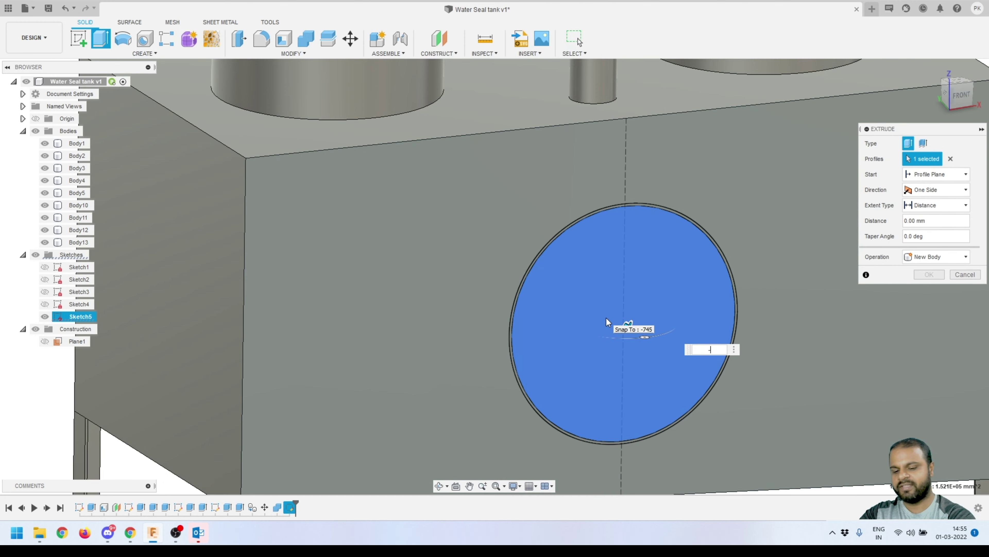
text(-5)
key(Return)
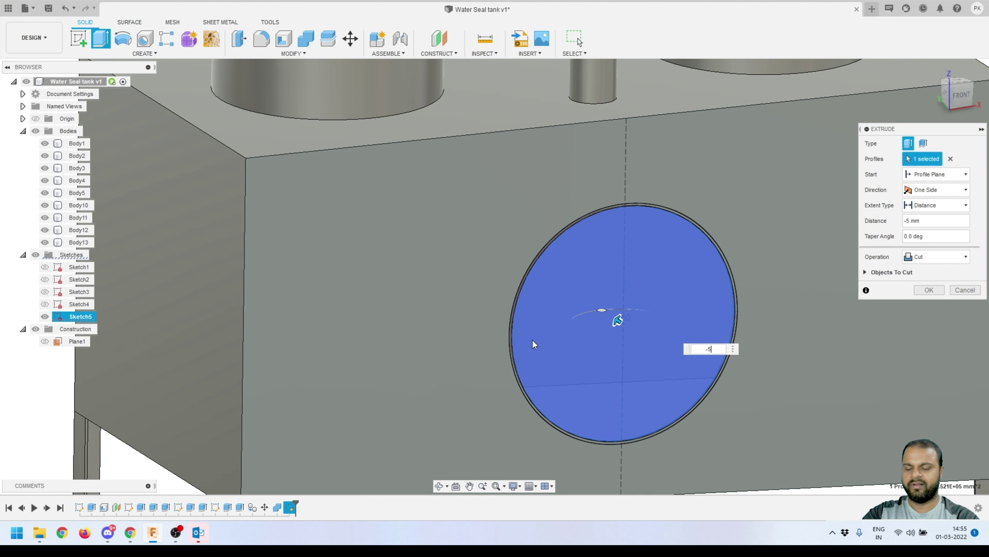
click(929, 290)
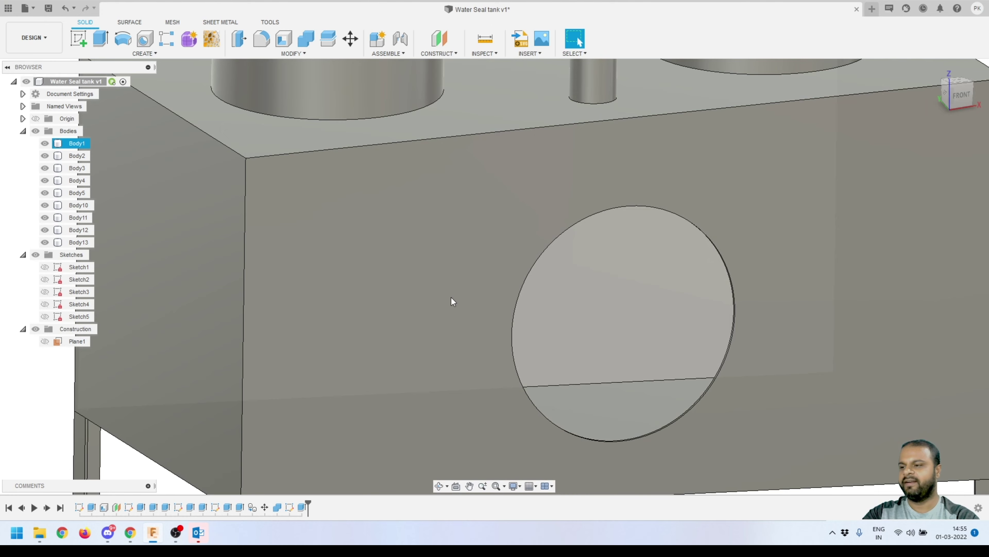
Show the front-face sketch, extrude its thin ring profile 150 mm outward as a Join, and hide the sketch again.
click(45, 316)
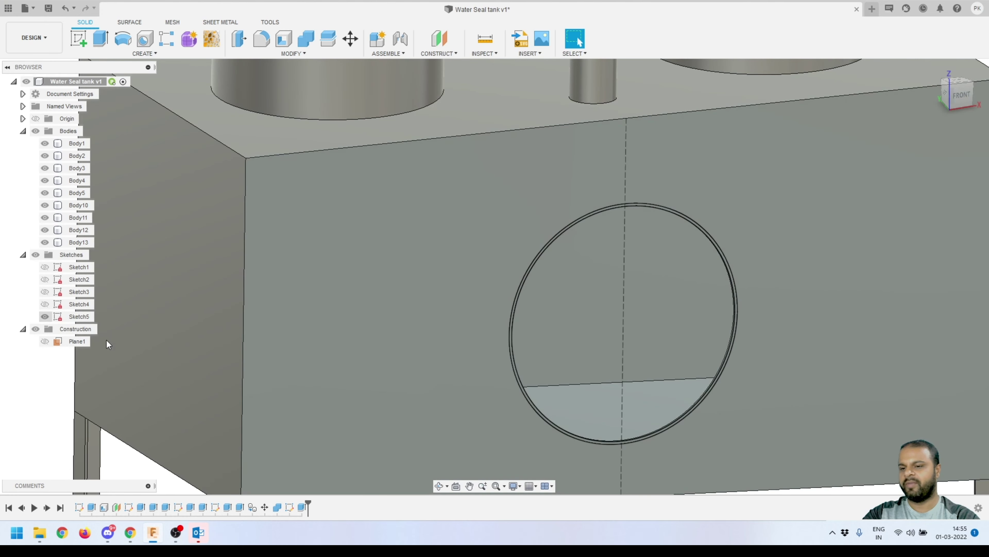
click(519, 284)
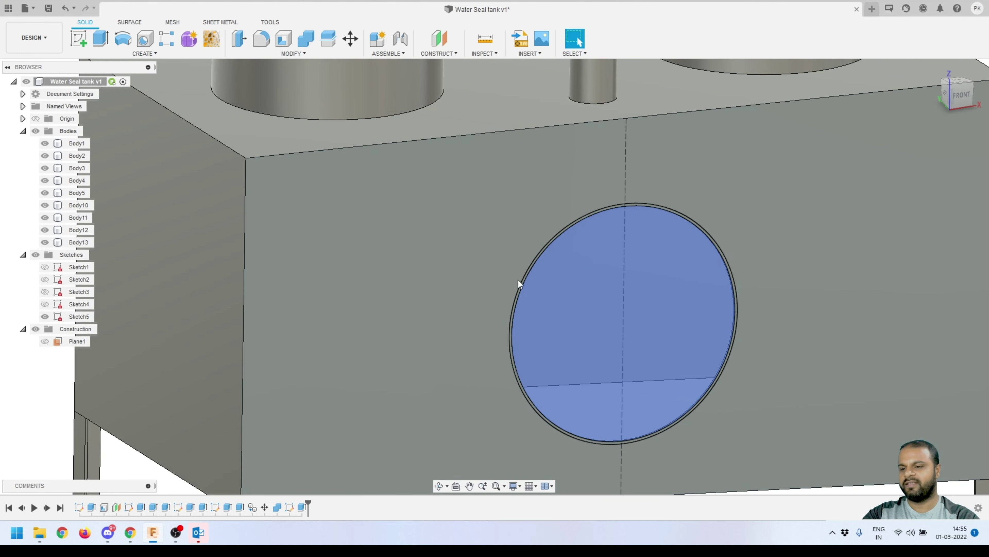
click(514, 331)
click(102, 39)
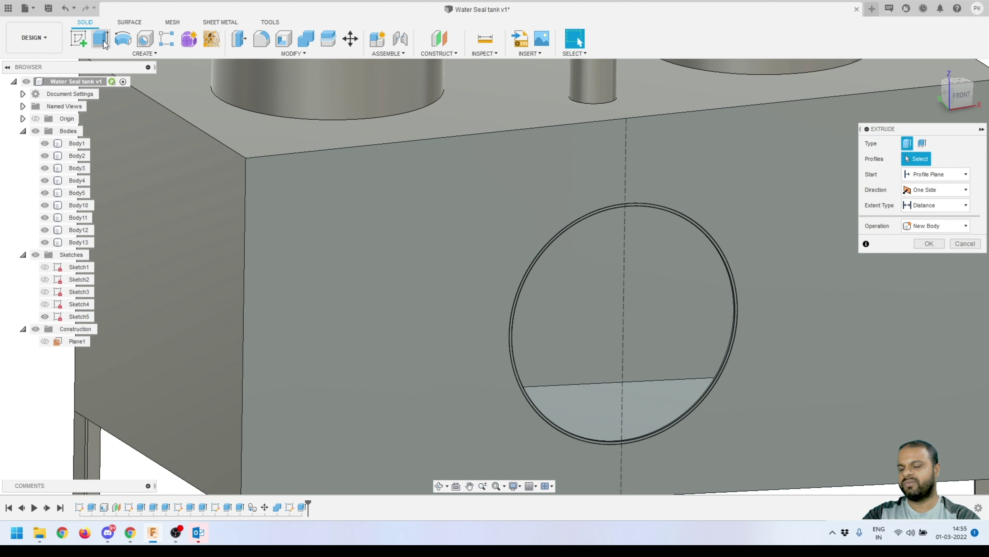
scroll(525, 276, up, 5)
click(516, 262)
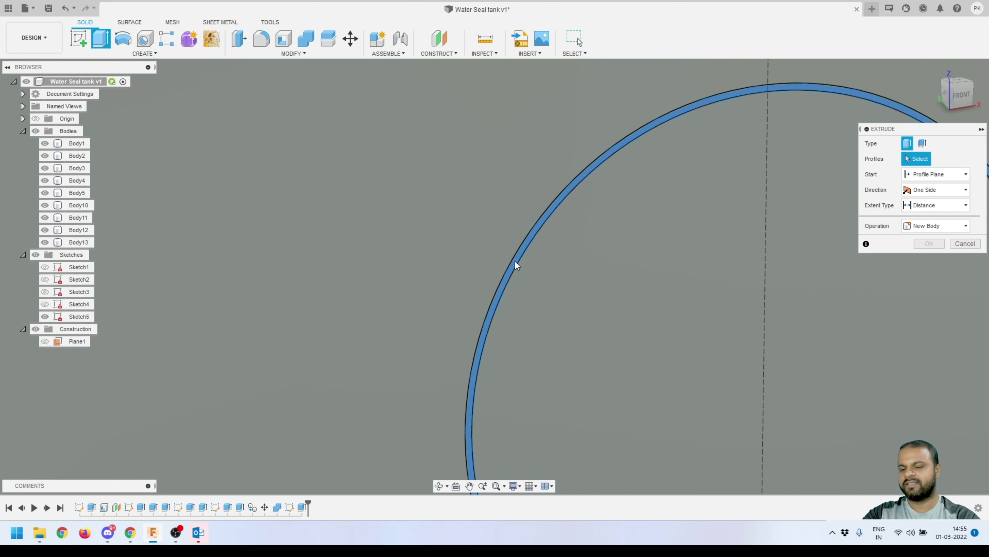
scroll(515, 262, down, 5)
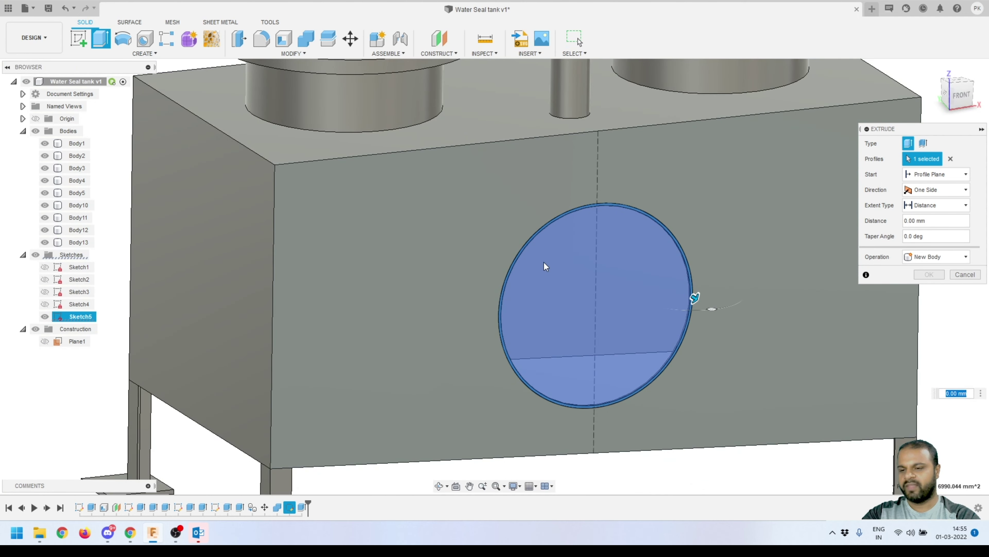
scroll(490, 276, up, 5)
scroll(612, 272, down, 3)
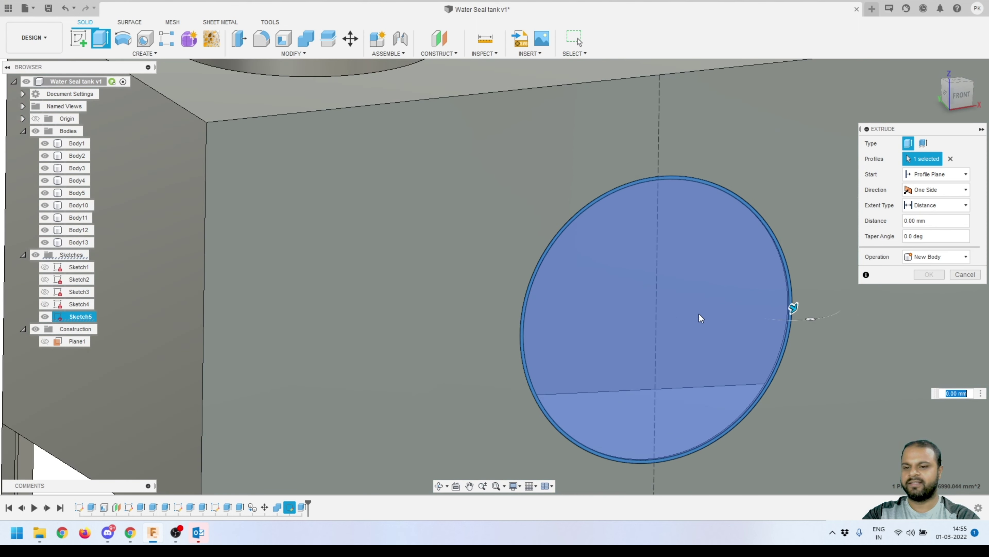
drag(792, 307, 833, 333)
text(150)
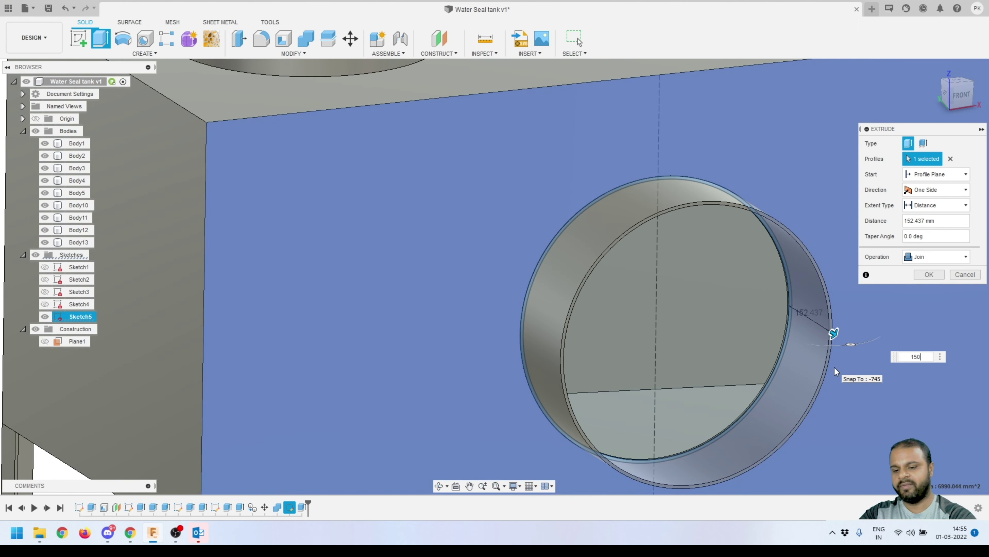
key(Return)
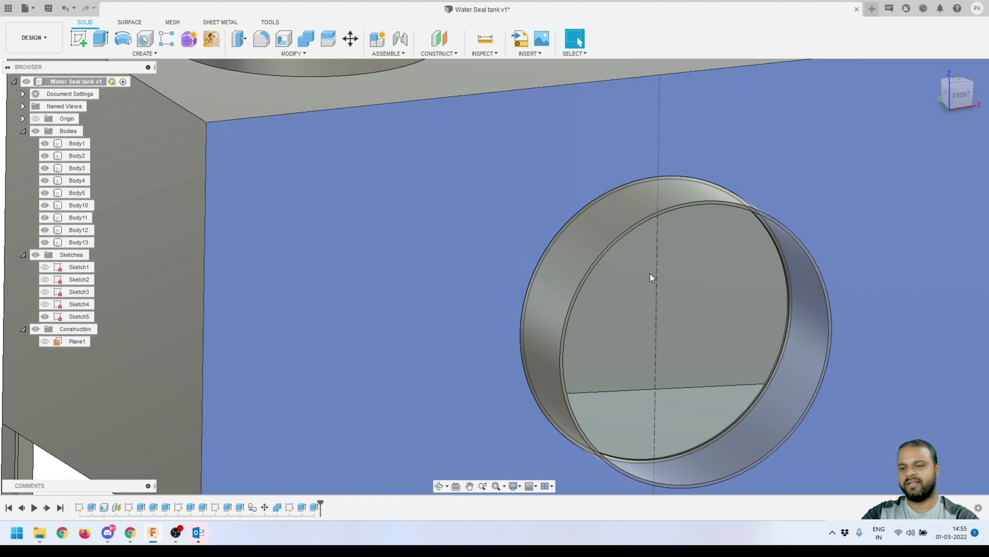
scroll(650, 274, down, 4)
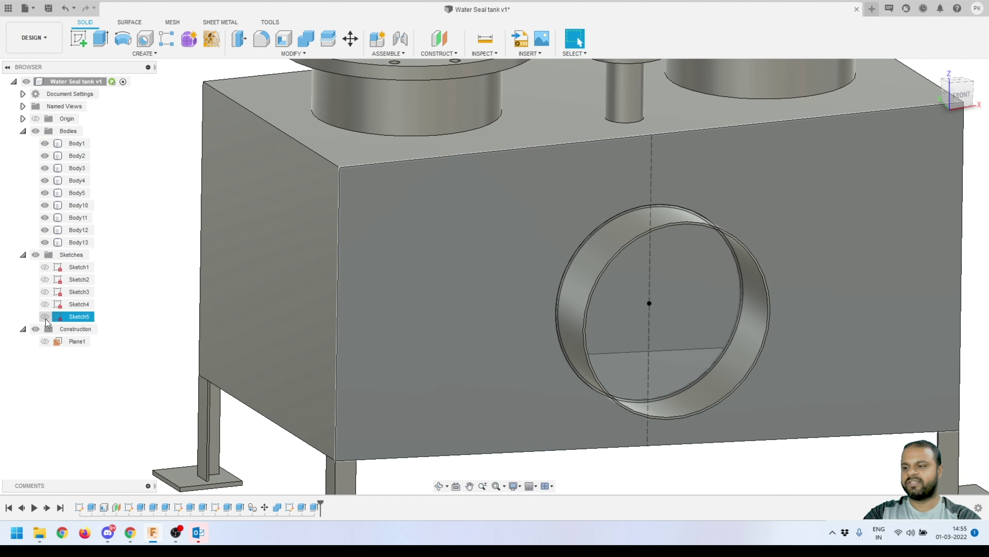
click(45, 316)
Create a sketch on the outer ring-shaped end face of the front pipe.
scroll(559, 332, down, 5)
shift+middle_drag(559, 332, 537, 302)
scroll(528, 294, up, 3)
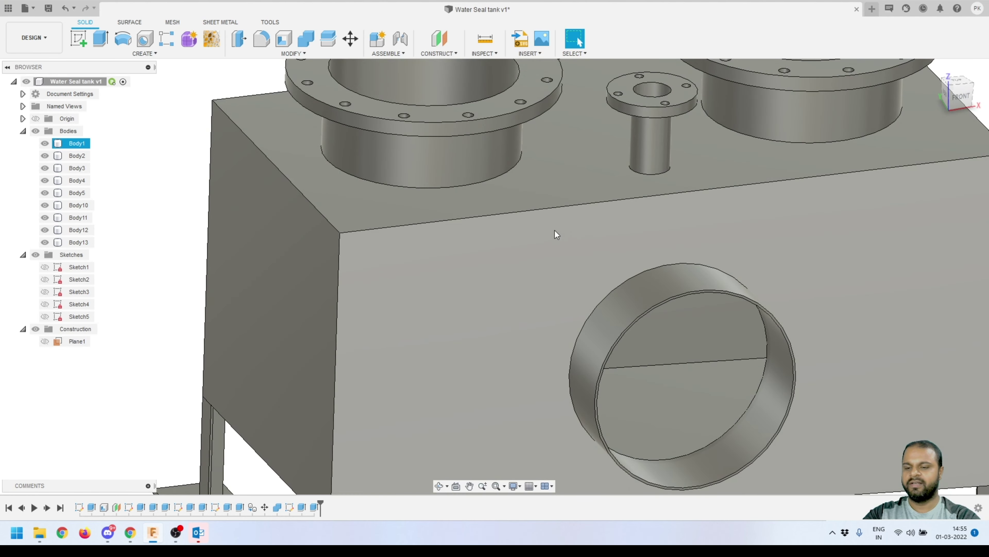
scroll(556, 234, down, 2)
scroll(691, 394, up, 2)
scroll(738, 323, up, 3)
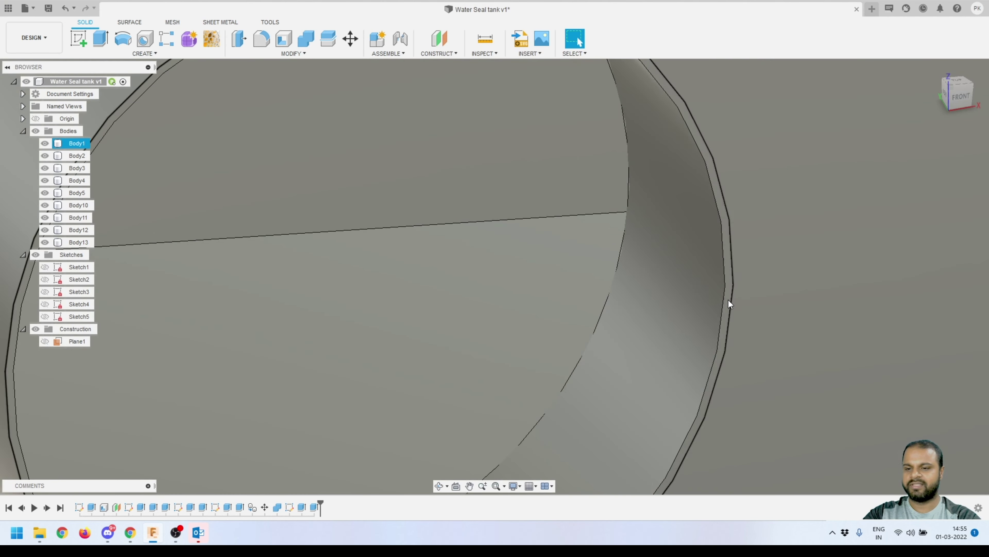
click(728, 298)
scroll(728, 297, down, 5)
shift+middle_drag(696, 308, 395, 307)
scroll(393, 314, up, 5)
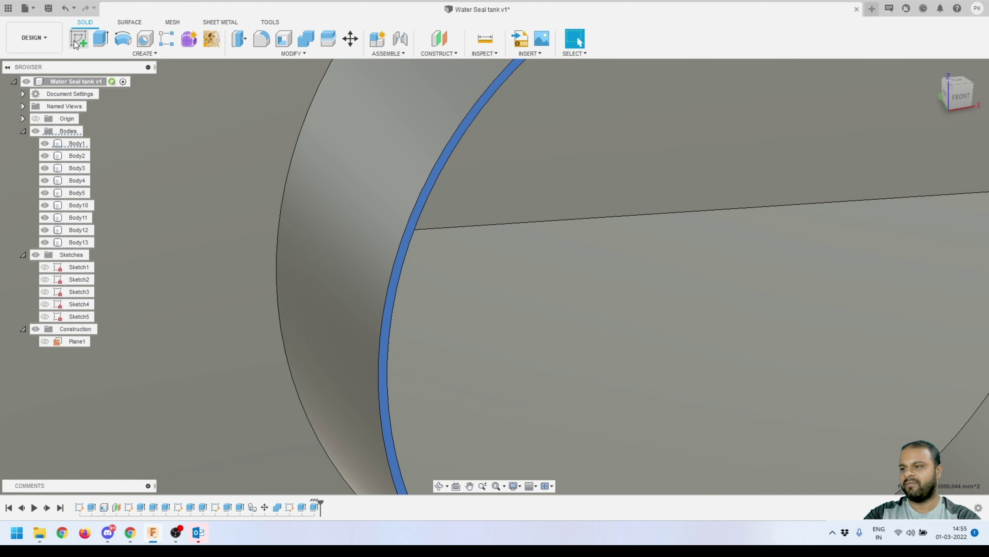
click(78, 41)
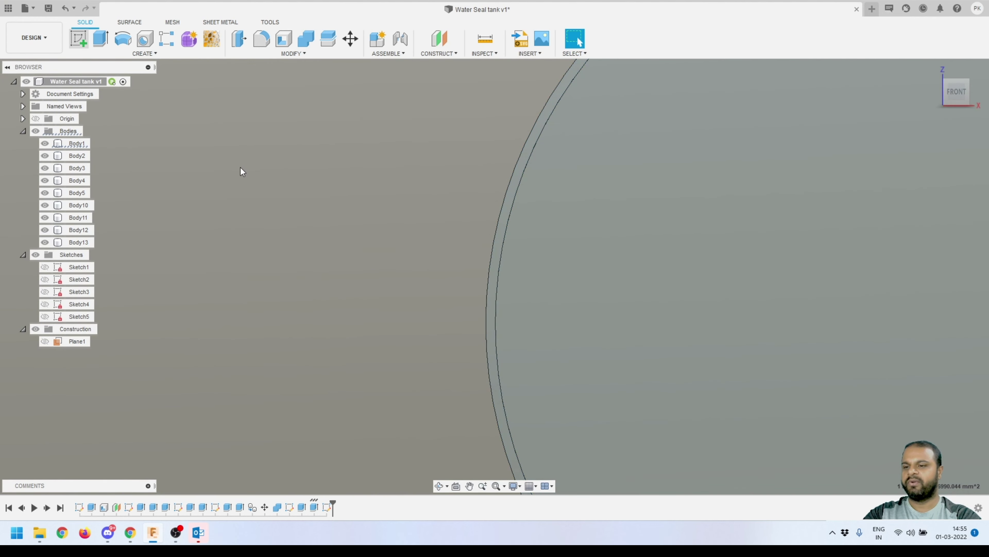
click(269, 207)
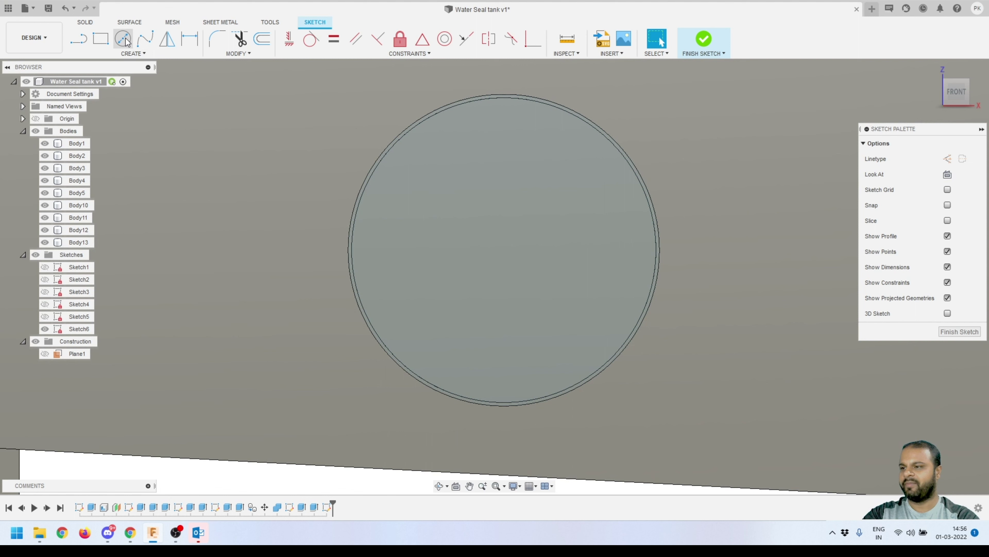
Draw two circles concentric with the front pipe and larger than it, the outer one about 759 mm in diameter.
click(124, 40)
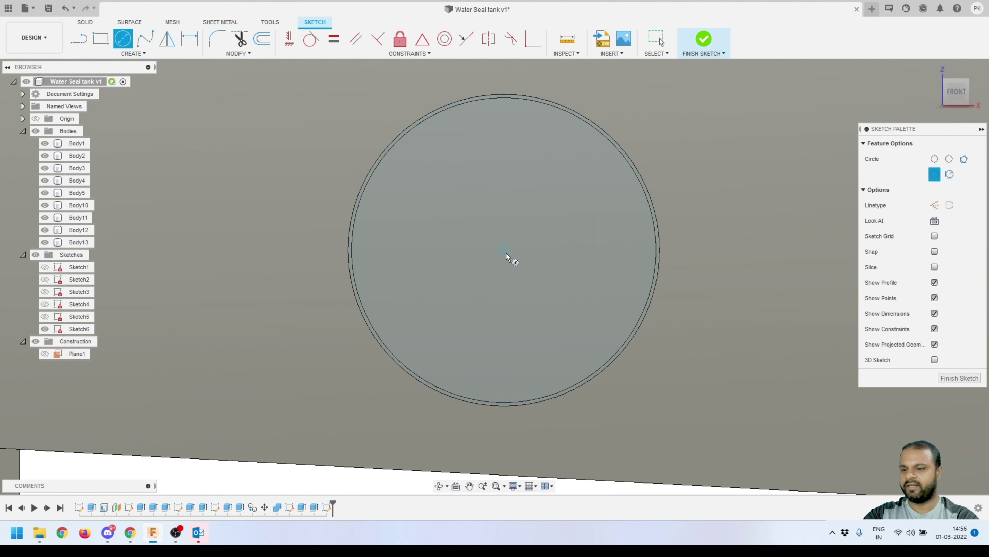
click(513, 257)
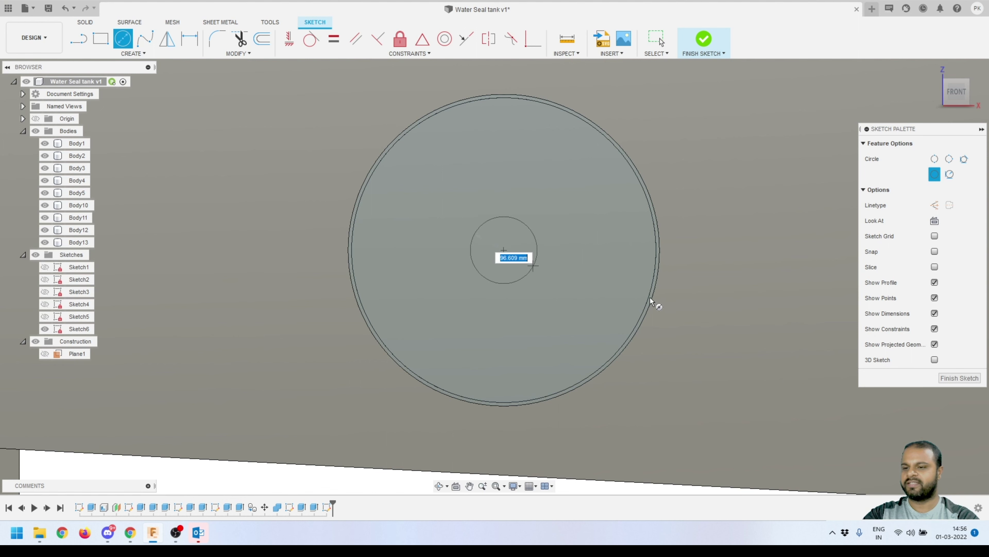
click(731, 306)
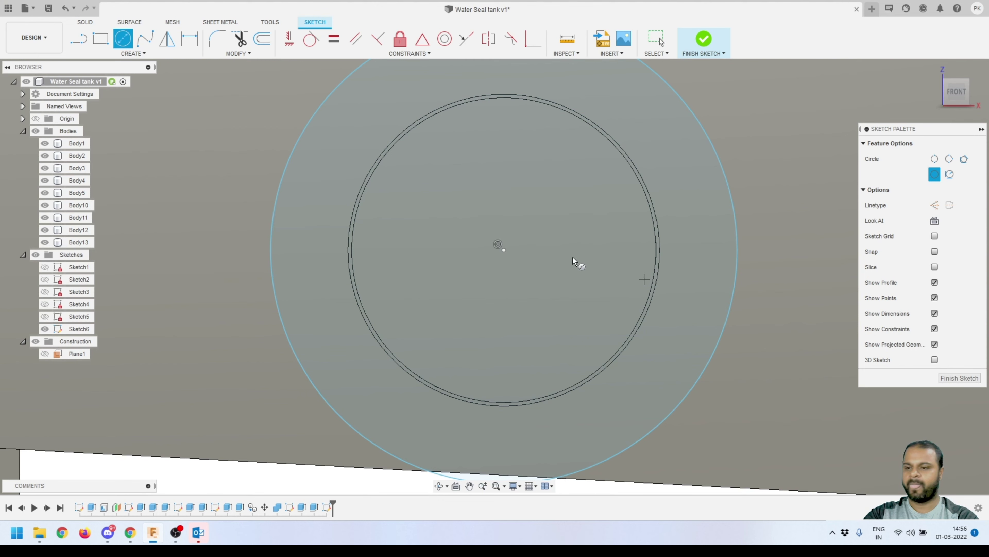
click(504, 249)
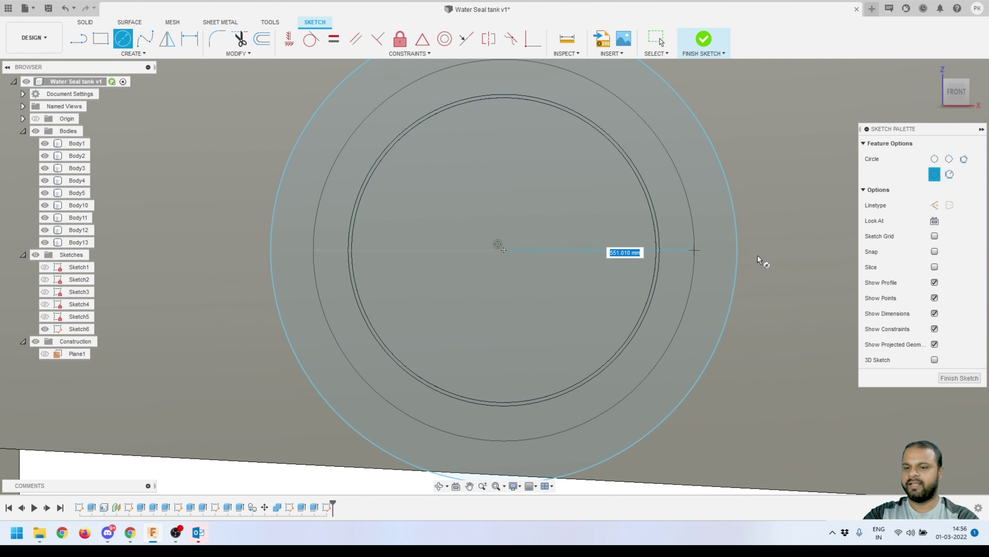
click(767, 250)
key(Escape)
scroll(618, 300, down, 3)
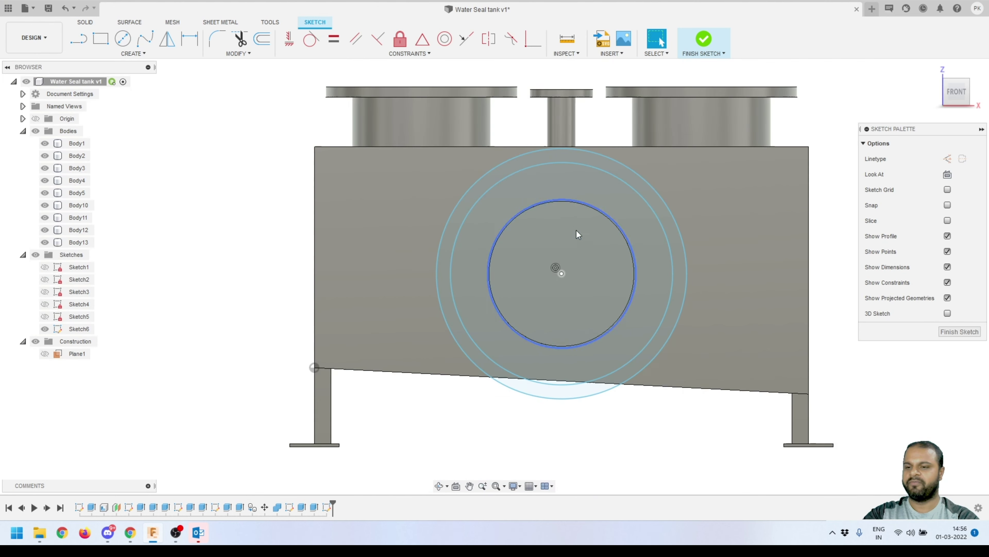
scroll(607, 167, up, 1)
scroll(607, 166, up, 1)
click(691, 218)
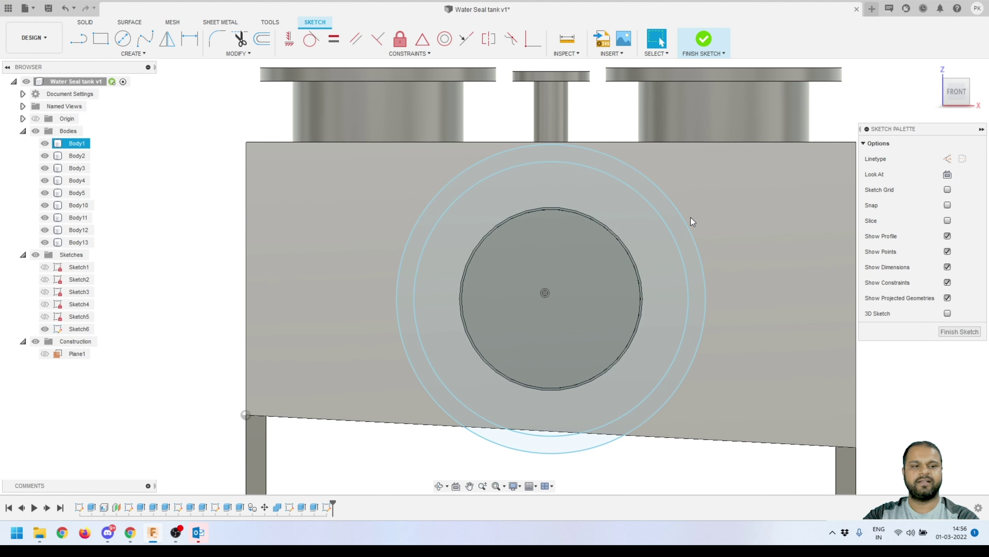
Set the diameter of the outer concentric circle around the front pipe to 635 mm.
click(190, 38)
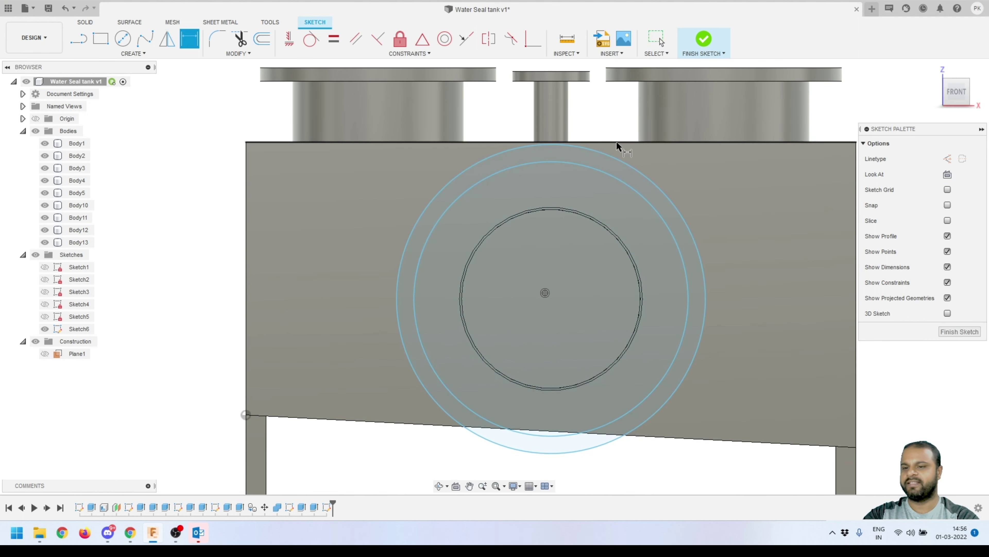
click(665, 197)
click(698, 185)
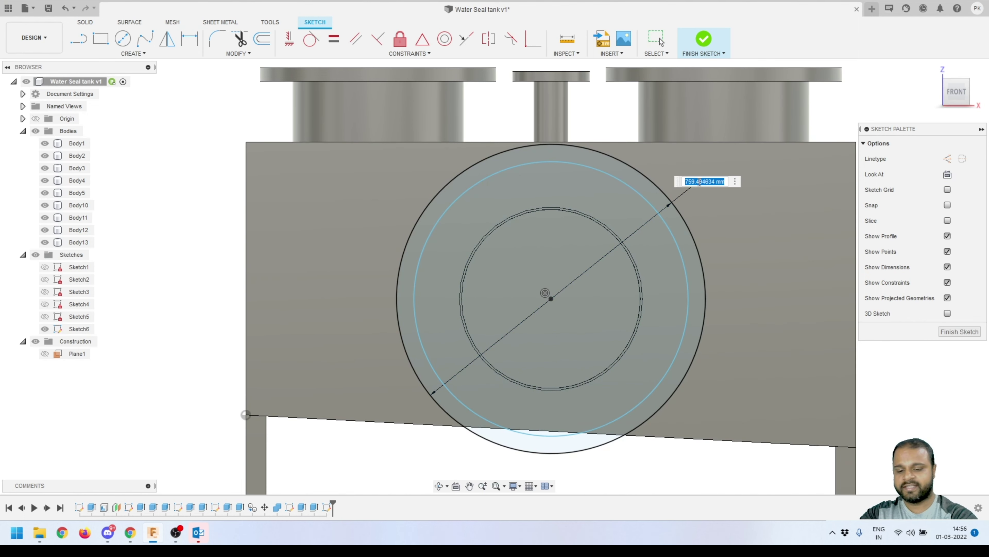
text(635)
key(Return)
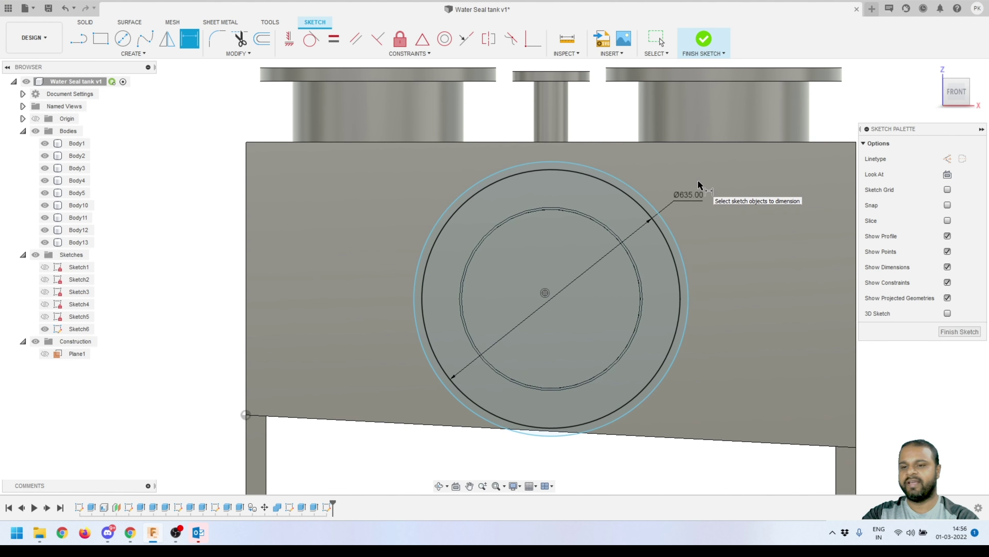
Set the other concentric circle's diameter to 578 mm and convert that circle to construction geometry.
scroll(686, 228, up, 2)
click(669, 254)
click(705, 254)
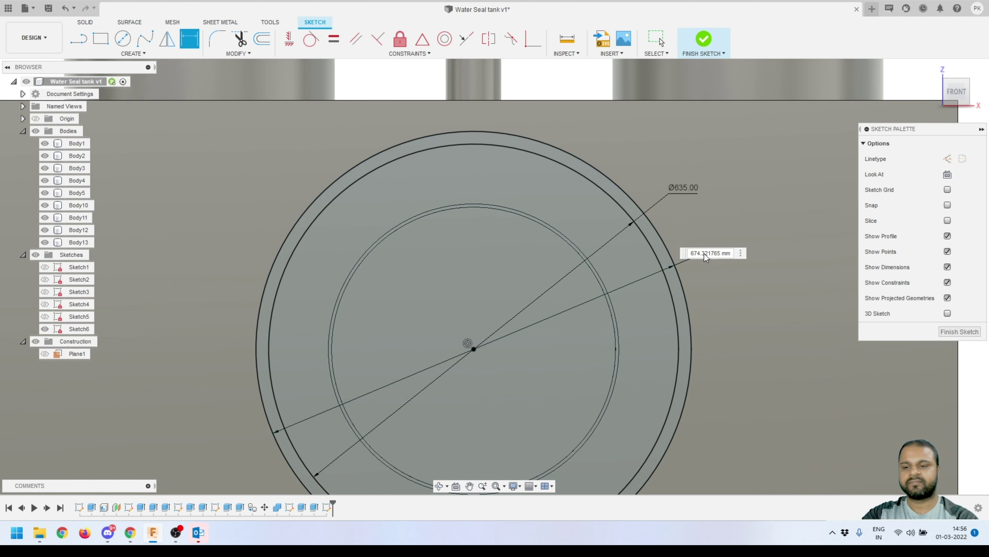
text(578)
key(Return)
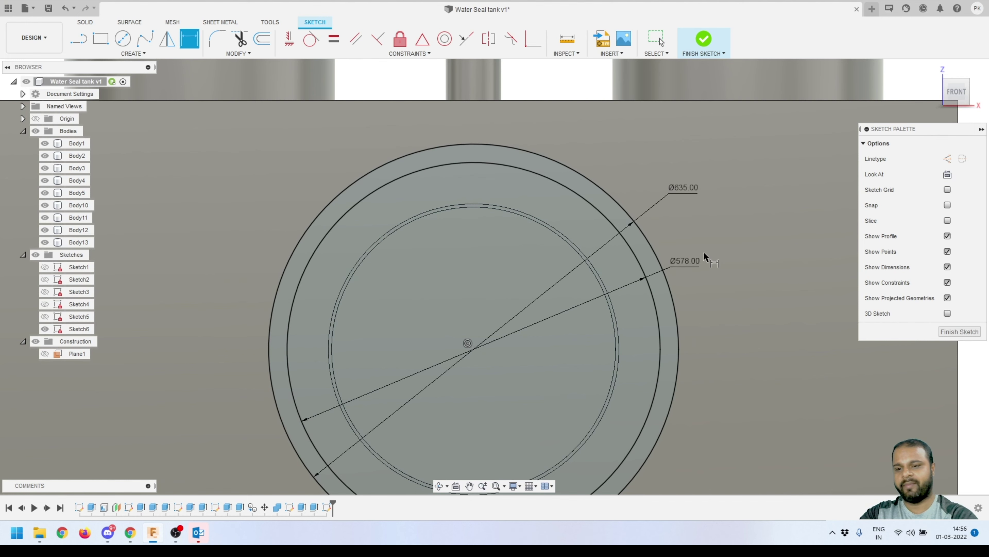
key(Escape)
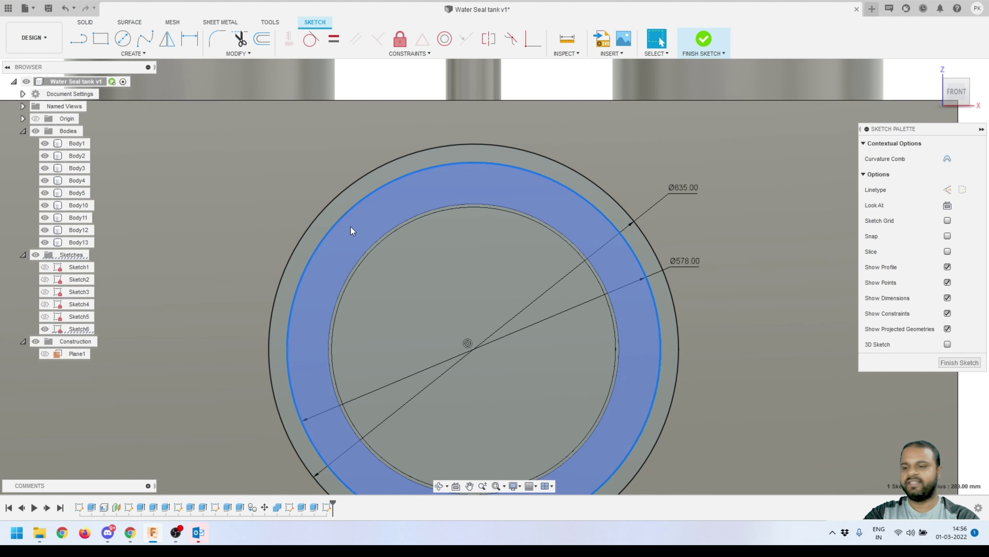
click(631, 250)
click(947, 190)
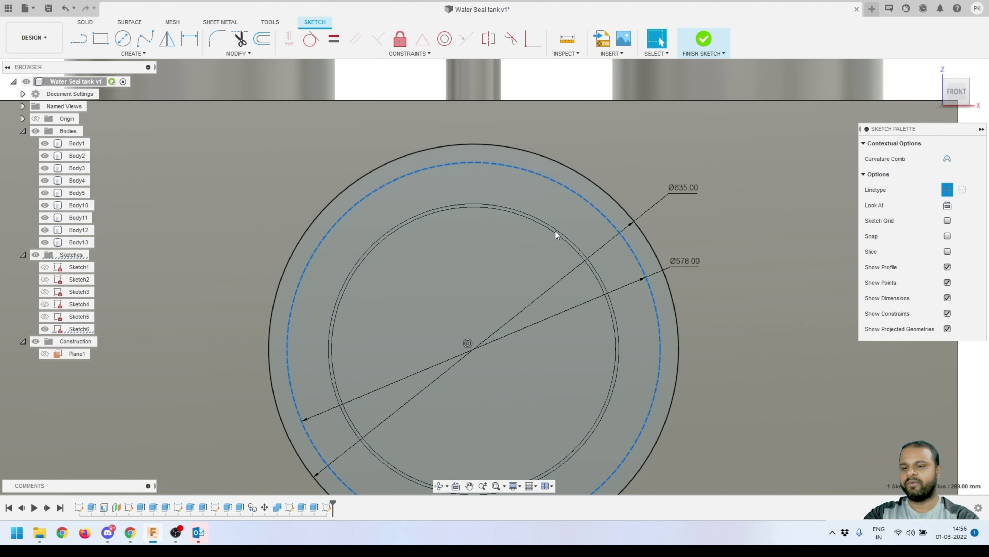
Draw a vertical line from the circles' centre up to the 635 mm circle and convert it to construction geometry.
key(l)
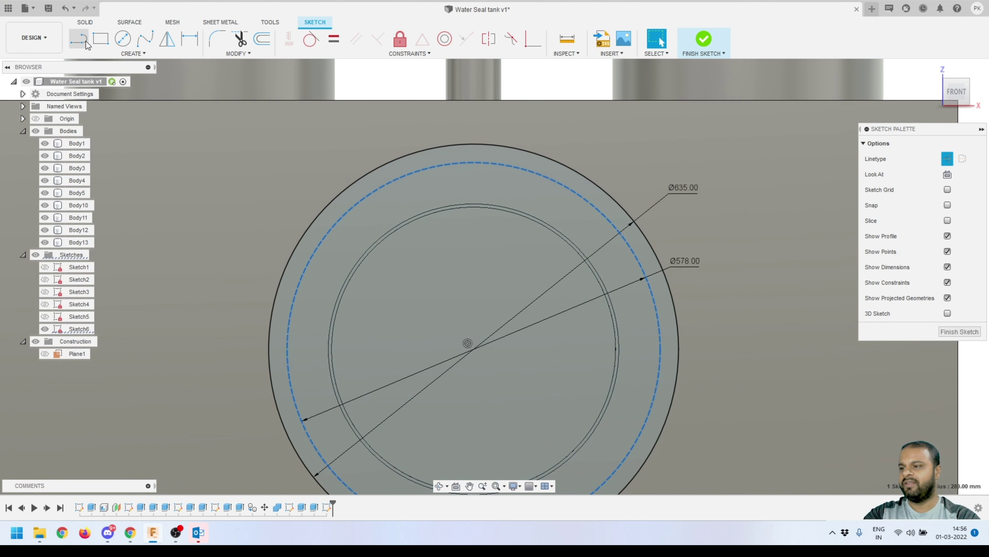
click(475, 349)
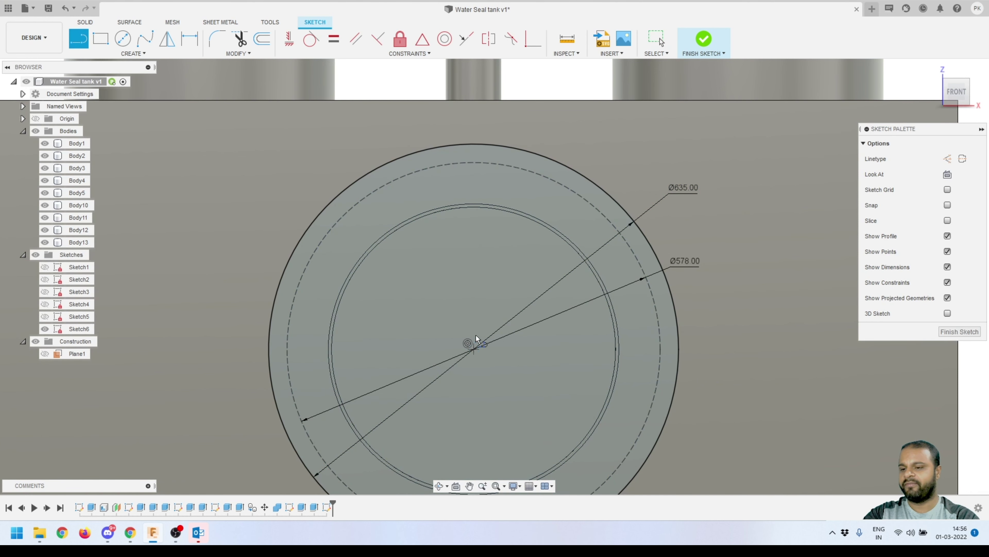
click(473, 144)
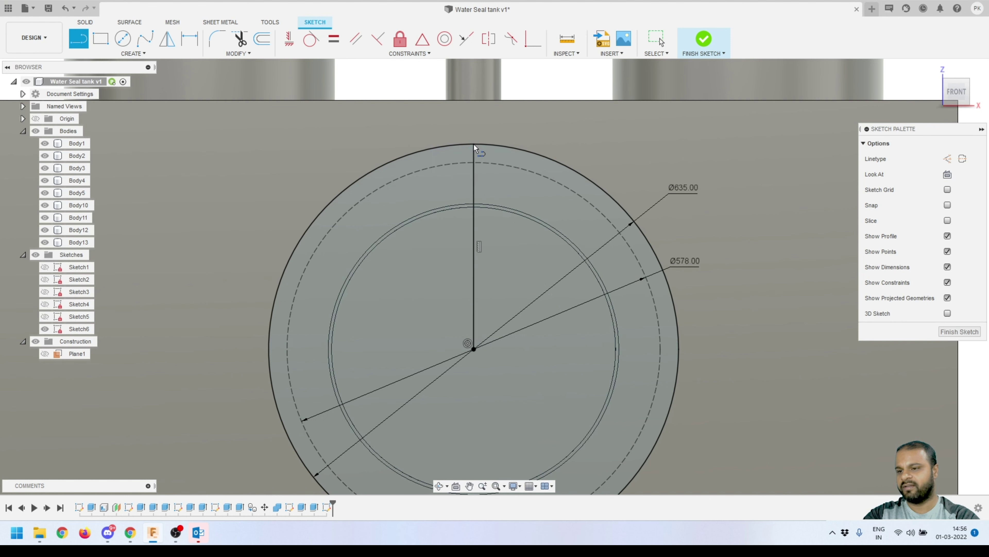
key(Escape)
click(474, 171)
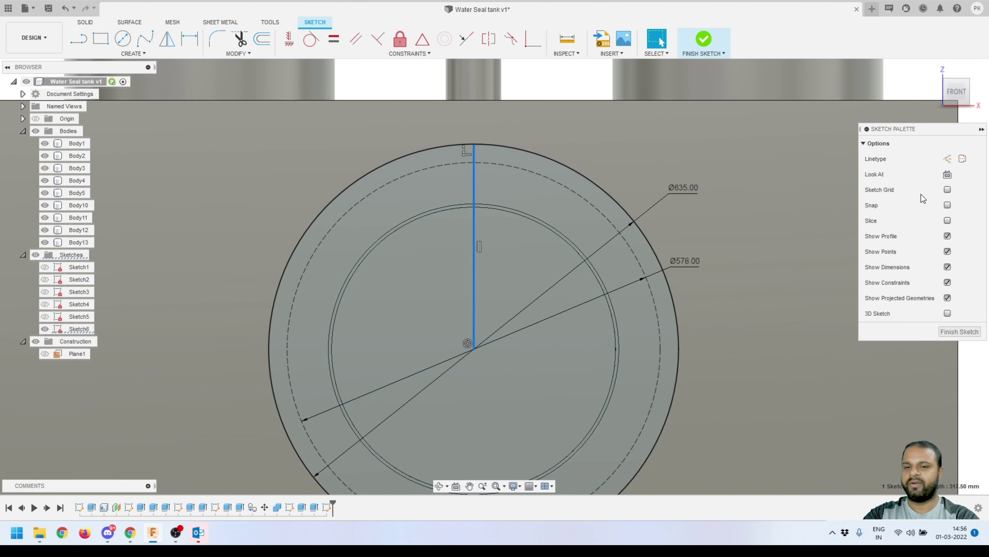
click(947, 158)
Draw a bolt-hole circle about 27 mm in diameter where the vertical construction line crosses the 578 mm construction circle.
scroll(597, 218, down, 4)
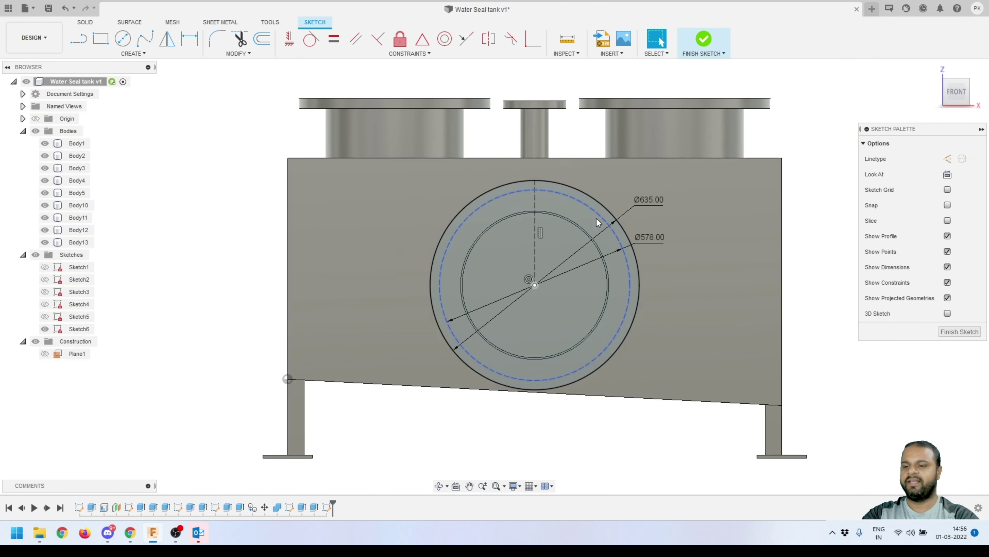
scroll(546, 211, up, 2)
scroll(539, 210, up, 2)
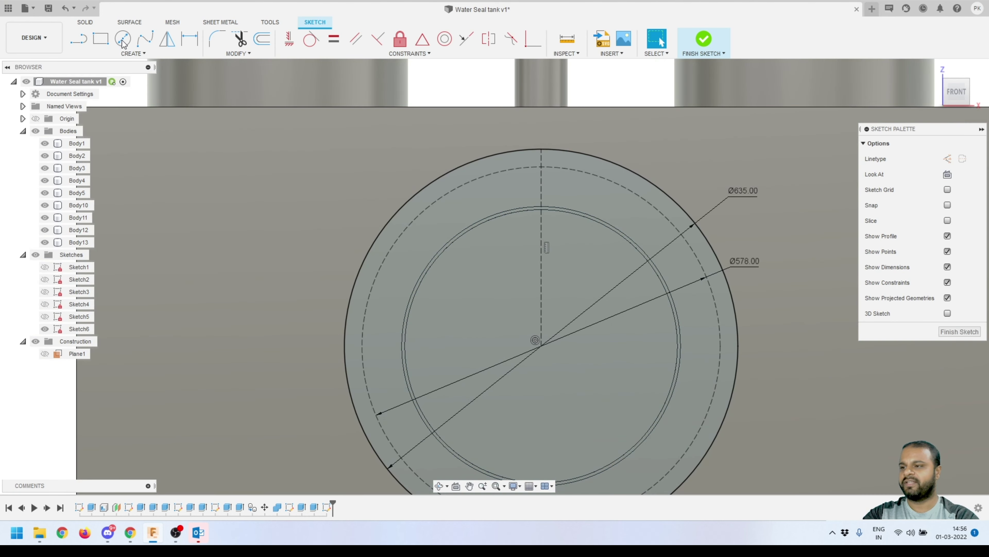
click(123, 39)
scroll(542, 164, up, 3)
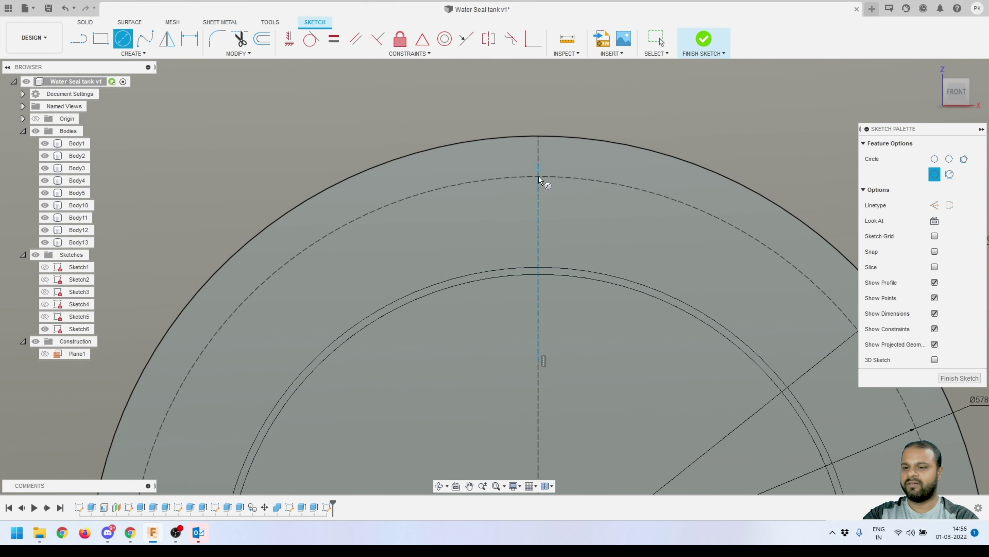
click(521, 187)
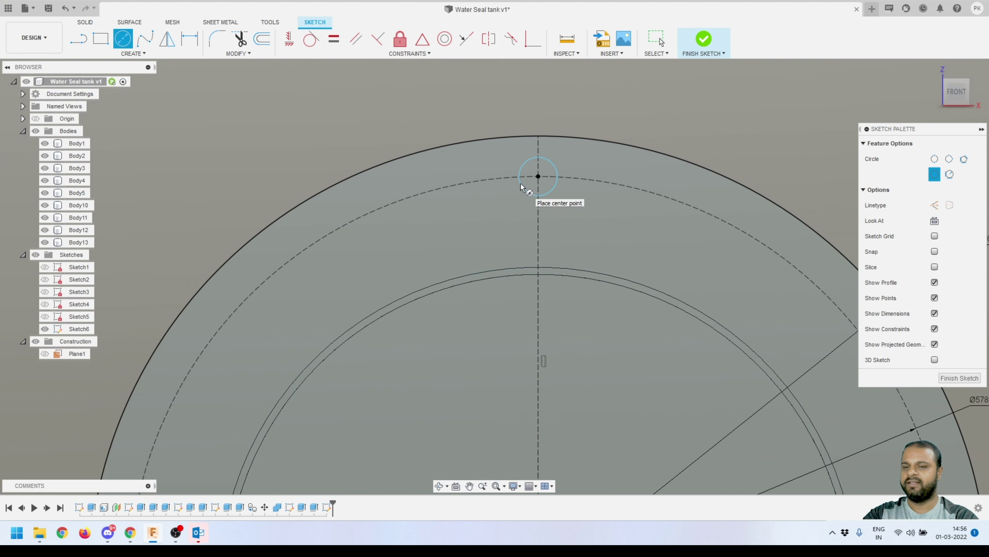
key(Escape)
Dimension the bolt-hole circle's diameter at 32 mm and change that dimension to 24 mm.
scroll(538, 195, down, 1)
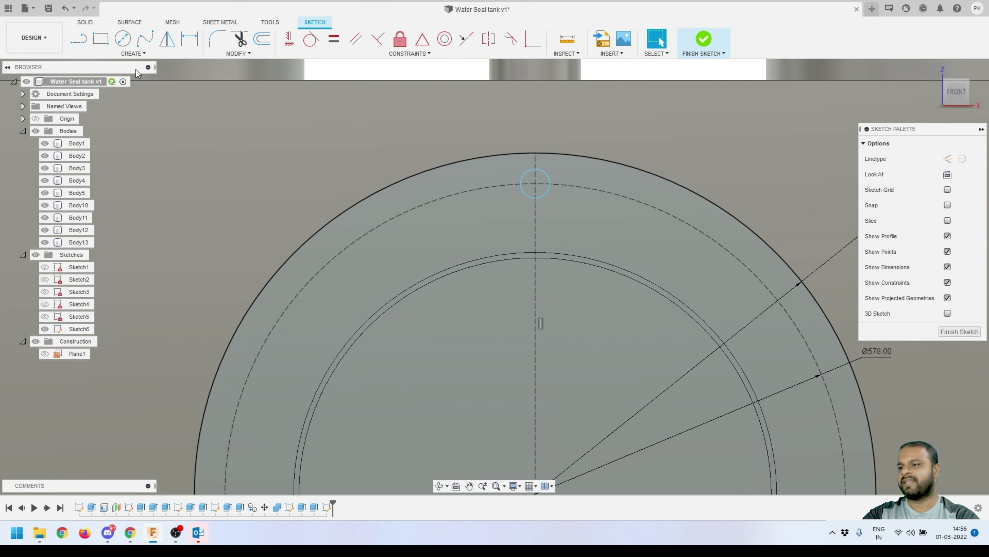
key(d)
click(550, 181)
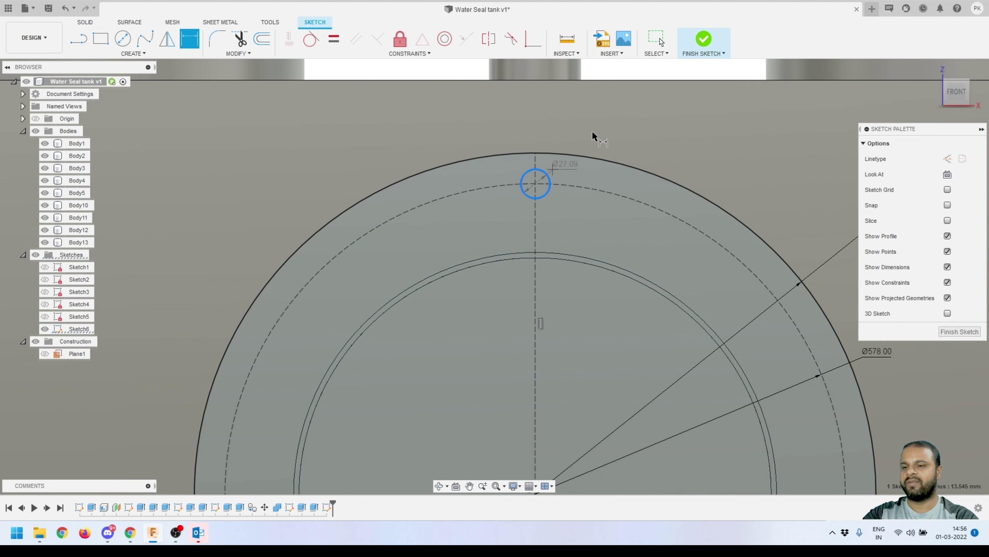
click(593, 132)
text(32)
key(Return)
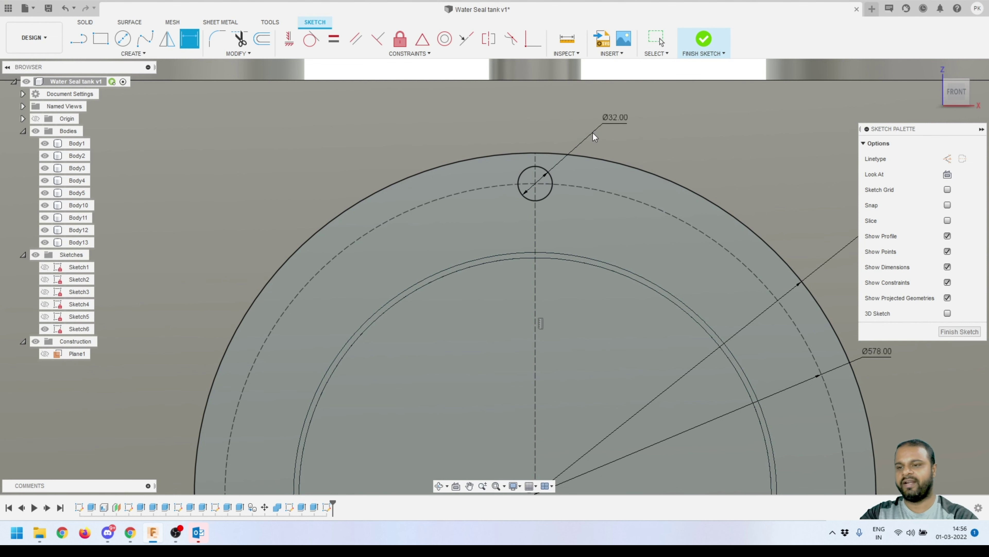
key(Escape)
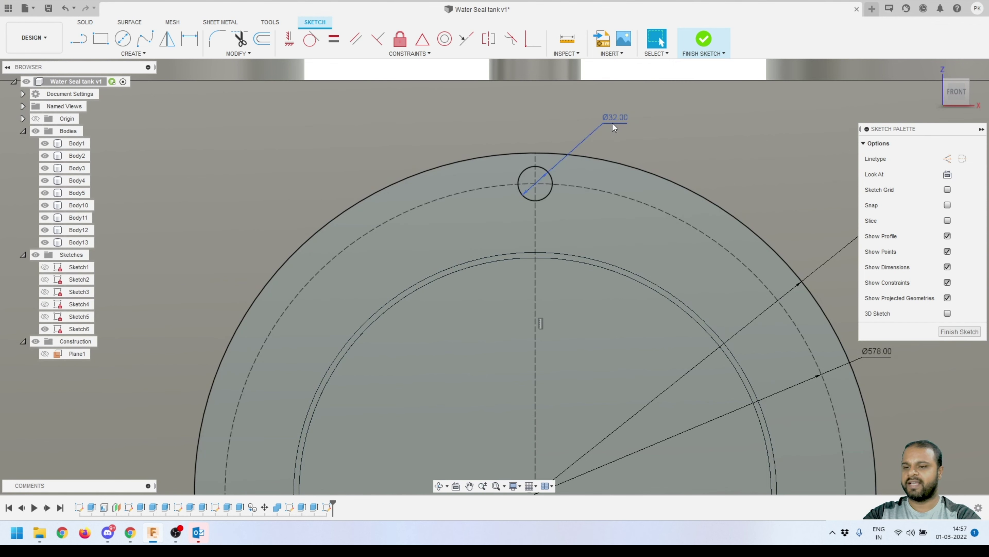
double_click(613, 123)
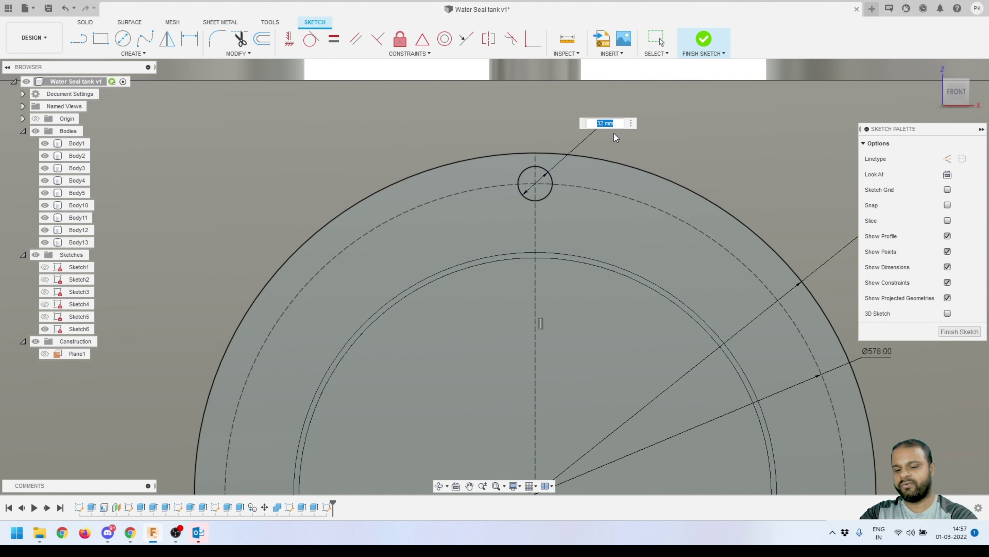
key(Return)
Create a circular pattern of the bolt-hole circle around the flange centre with quantity 16, and finish the sketch.
scroll(614, 133, down, 2)
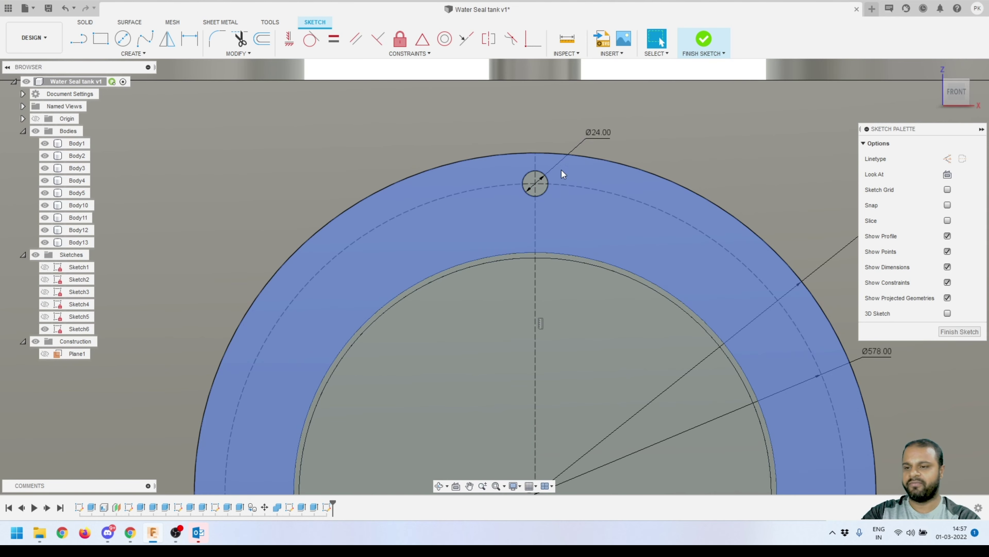
scroll(559, 148, down, 3)
scroll(558, 128, up, 2)
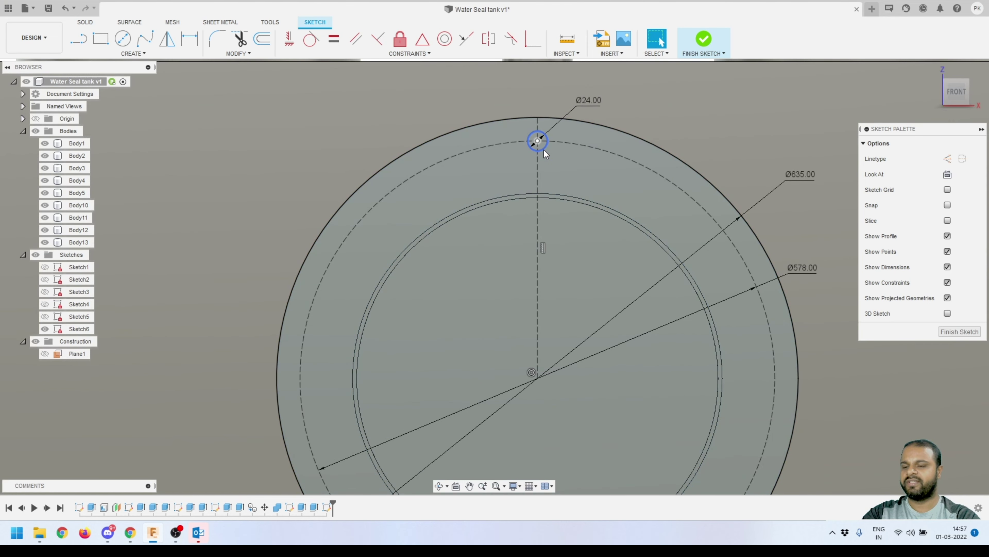
click(544, 151)
scroll(544, 149, down, 2)
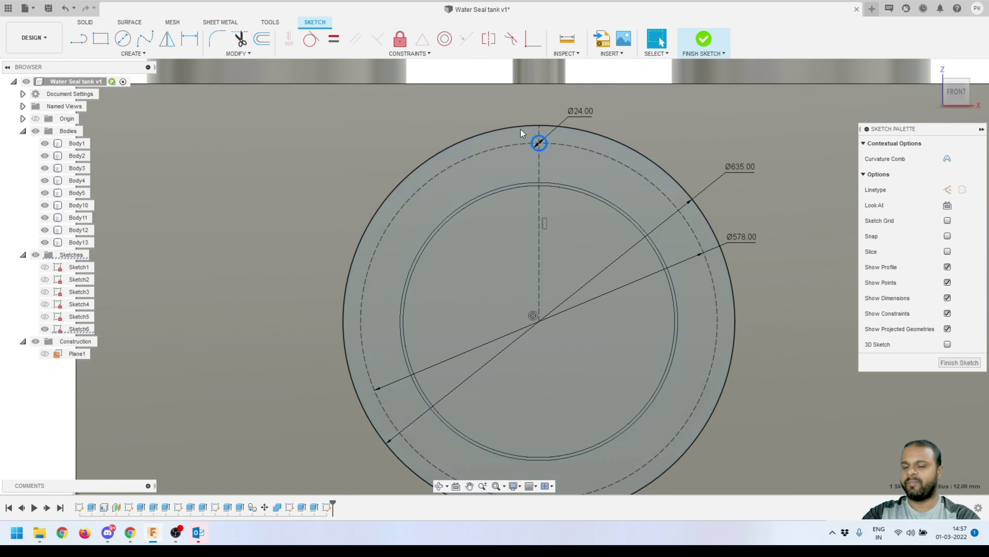
click(145, 53)
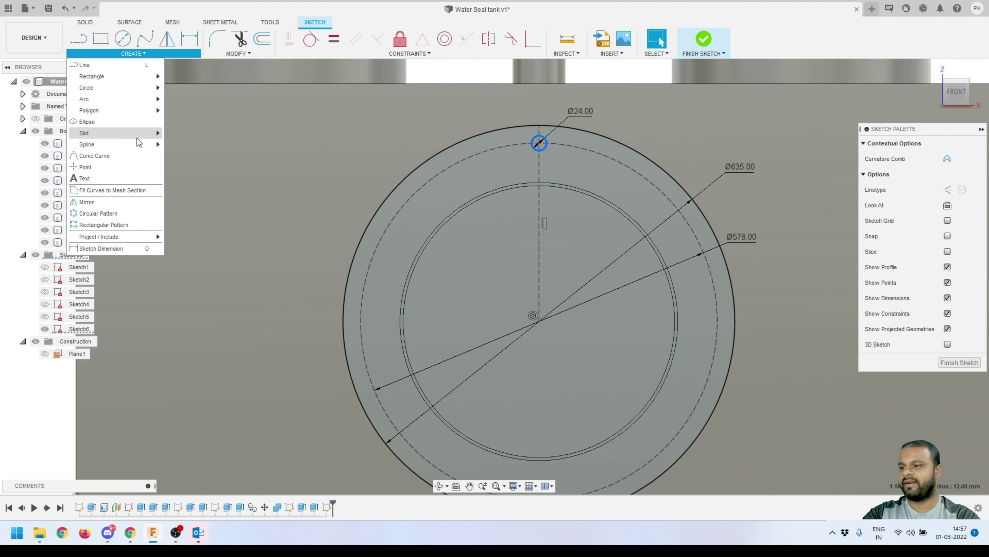
click(100, 214)
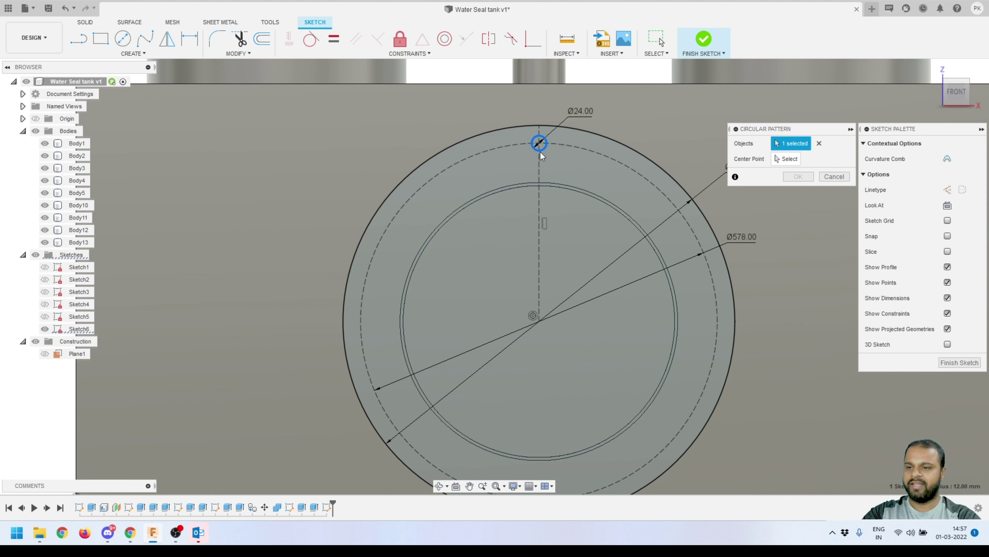
click(786, 159)
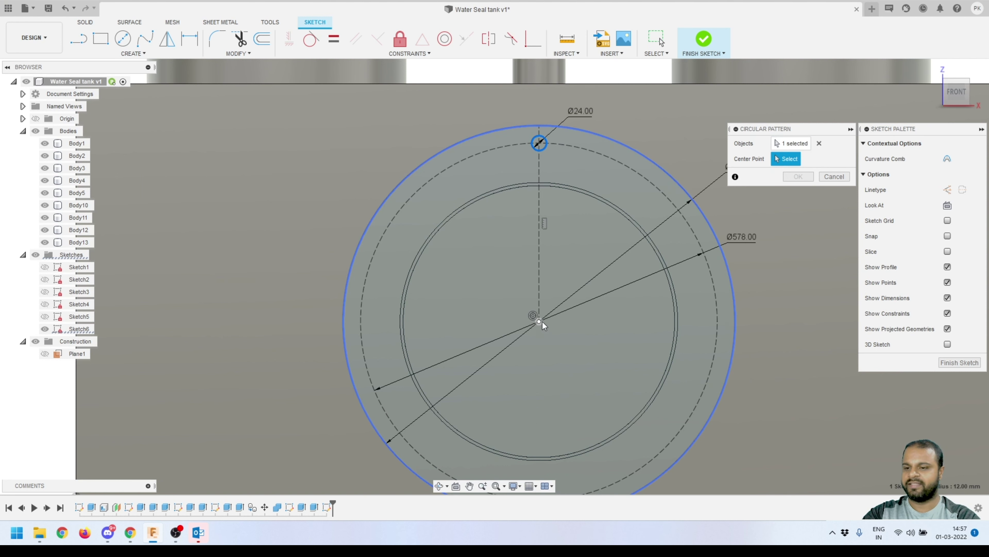
click(539, 322)
scroll(587, 237, up, 2)
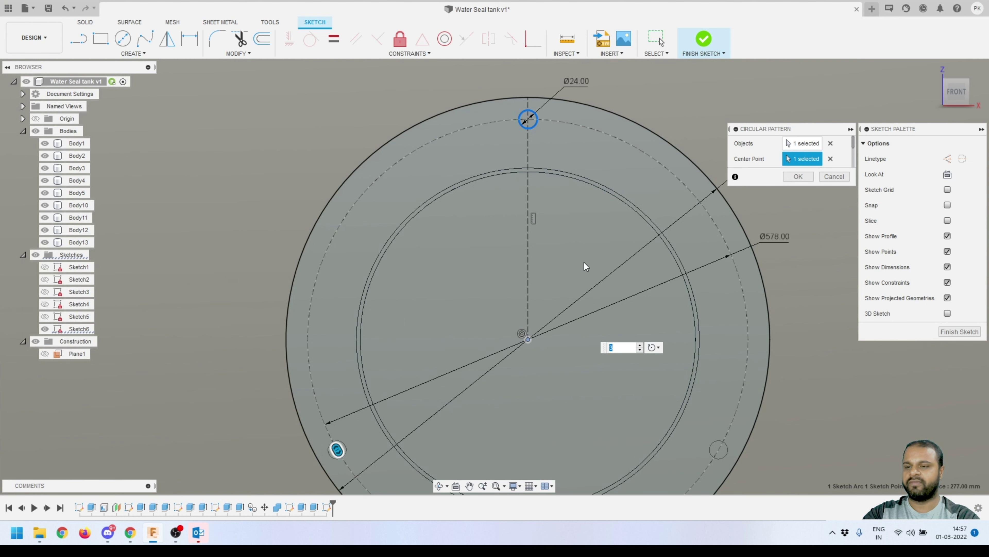
scroll(584, 266, down, 2)
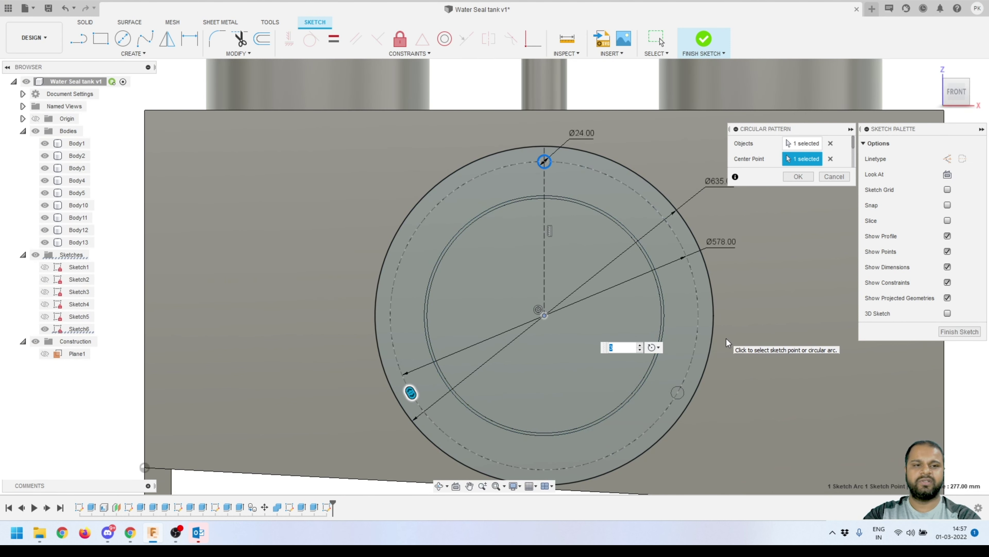
click(618, 349)
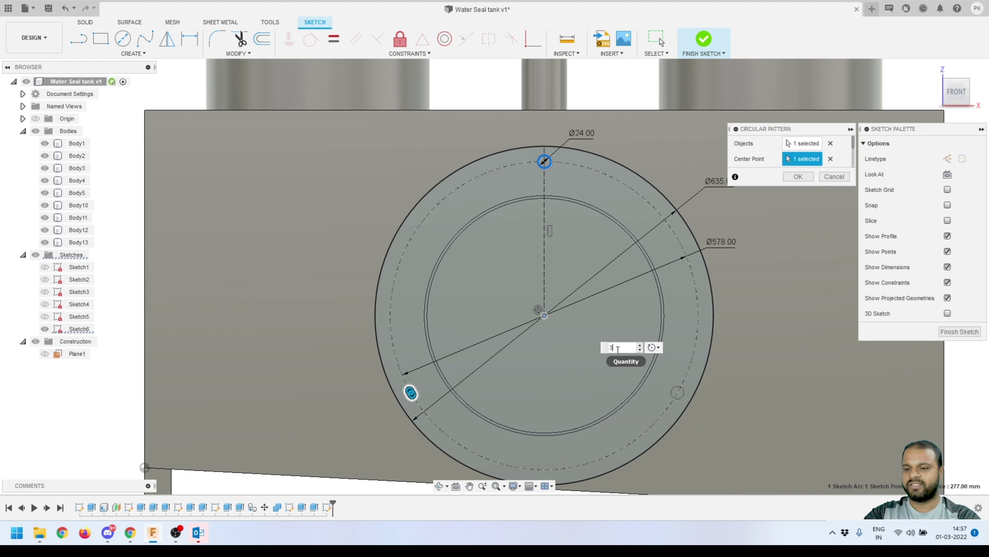
text(16)
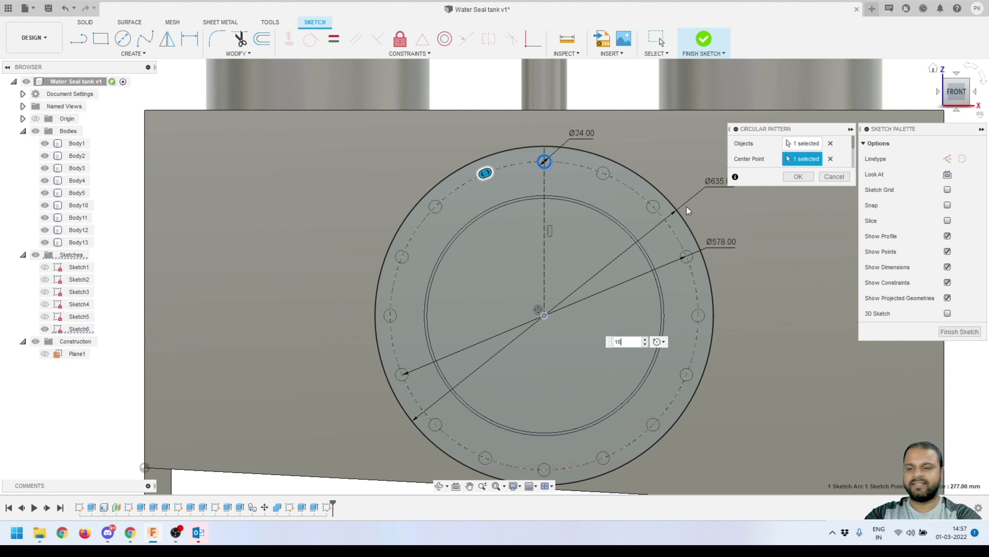
scroll(608, 256, down, 2)
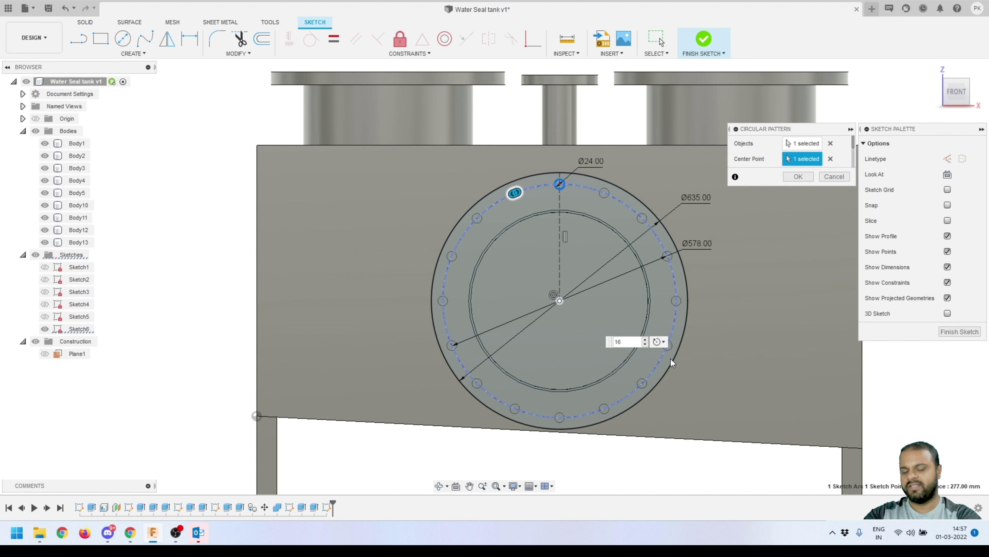
click(791, 177)
scroll(495, 297, down, 2)
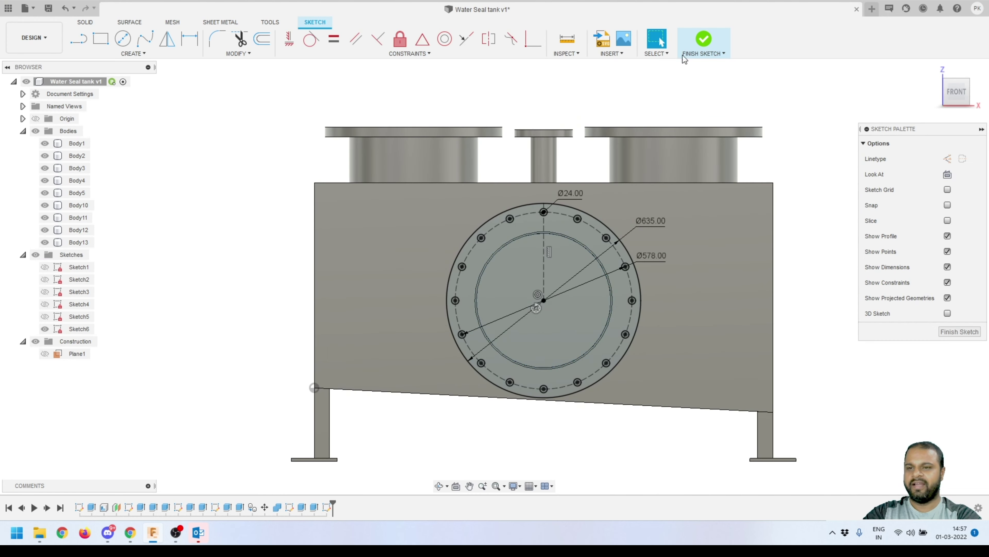
click(701, 41)
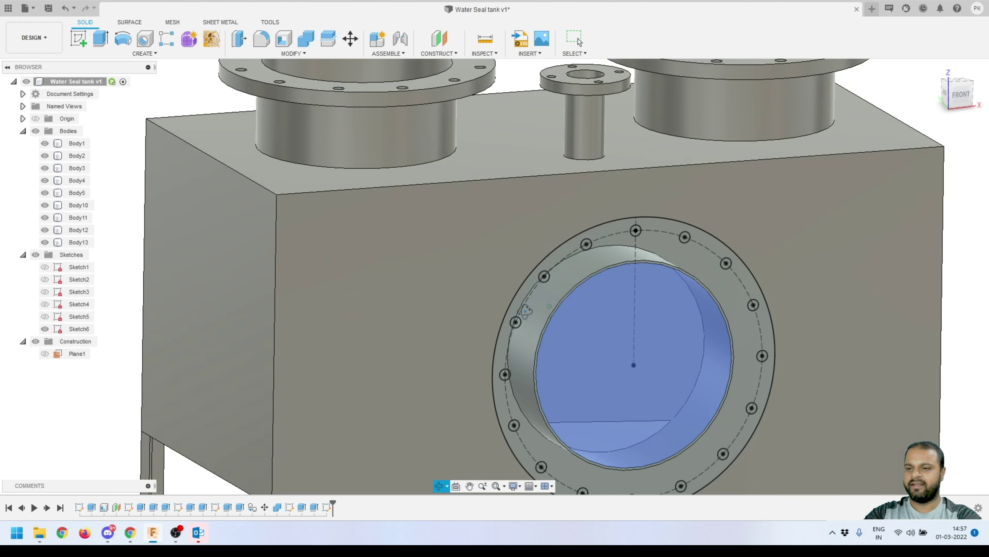
Extrude the front pipe's flange ring profile and its thin inner ring 24 mm outward, joined to the pipe, leaving the bolt holes open.
shift+middle_drag(525, 311, 527, 313)
scroll(512, 261, down, 2)
scroll(513, 262, up, 3)
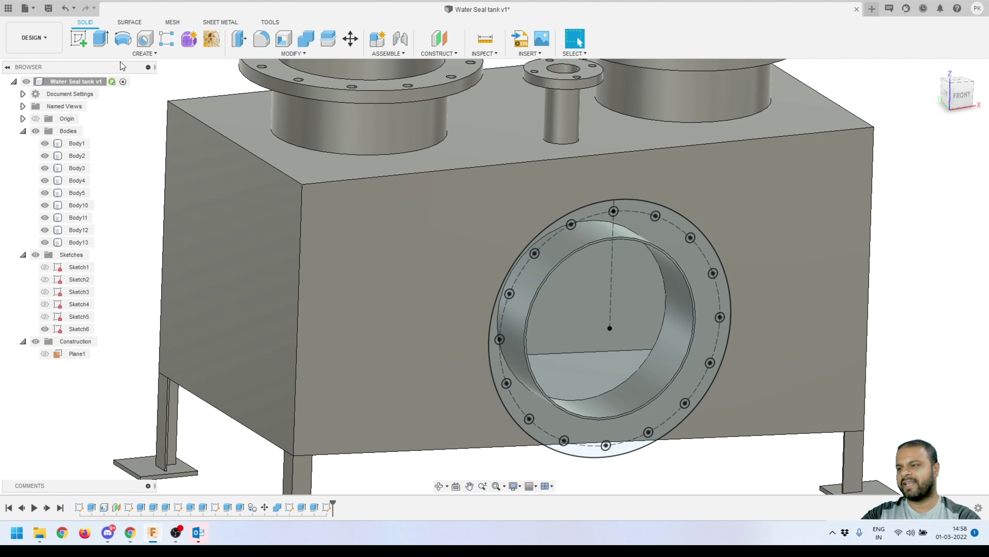
click(101, 40)
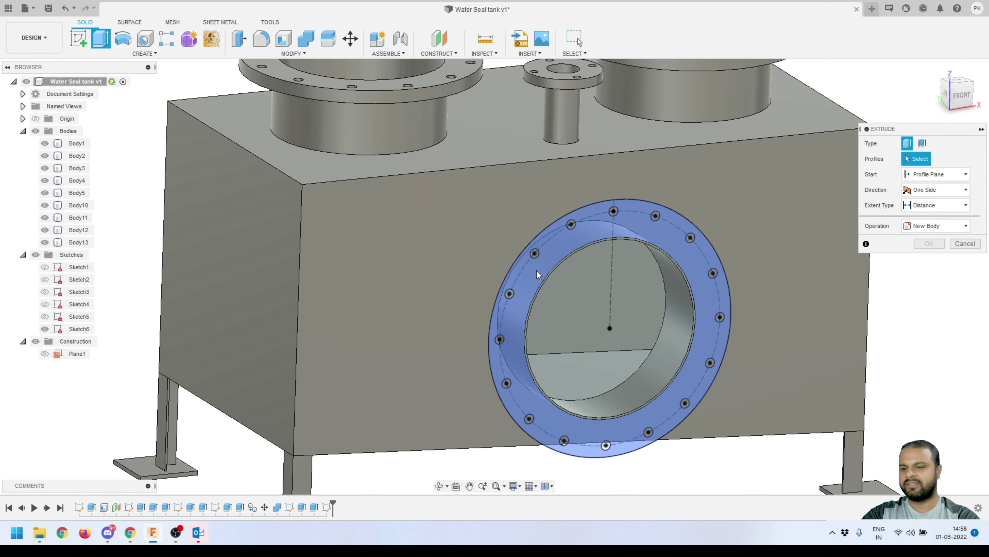
click(561, 274)
scroll(560, 271, up, 5)
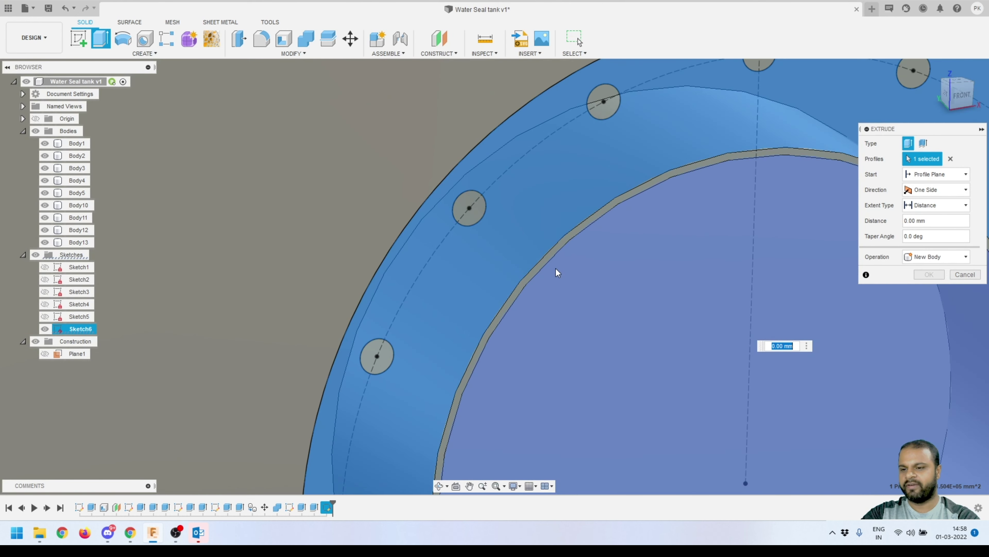
click(549, 258)
scroll(529, 208, down, 10)
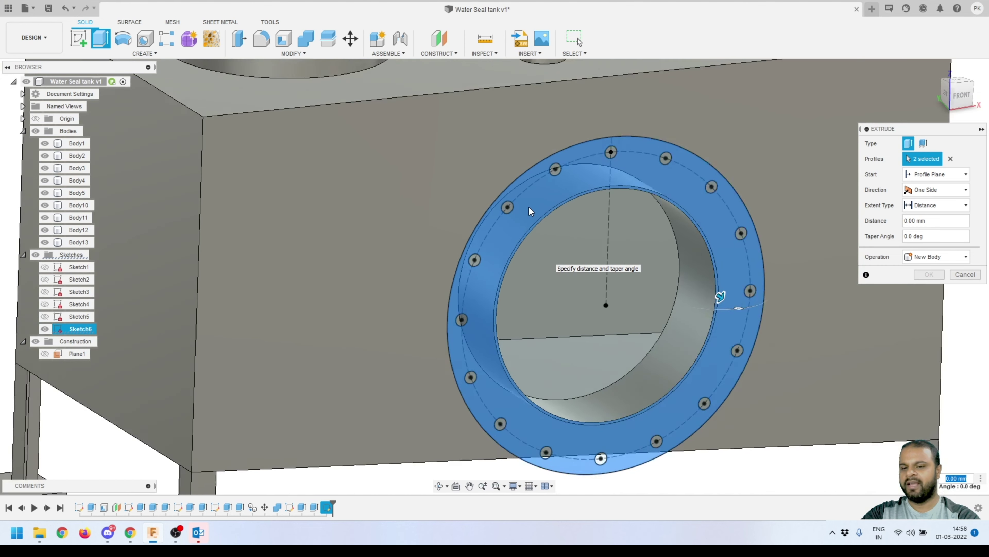
scroll(529, 207, down, 2)
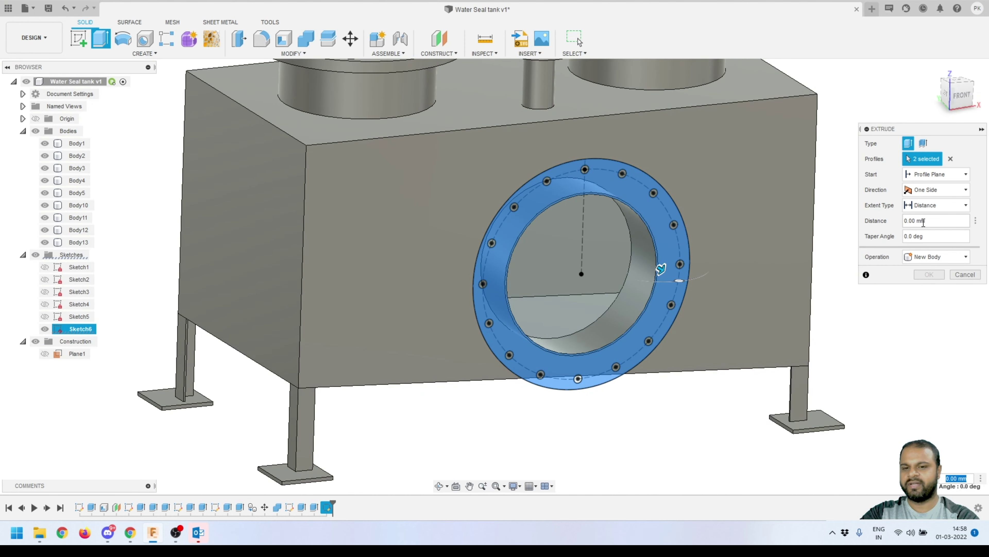
drag(923, 222, 907, 221)
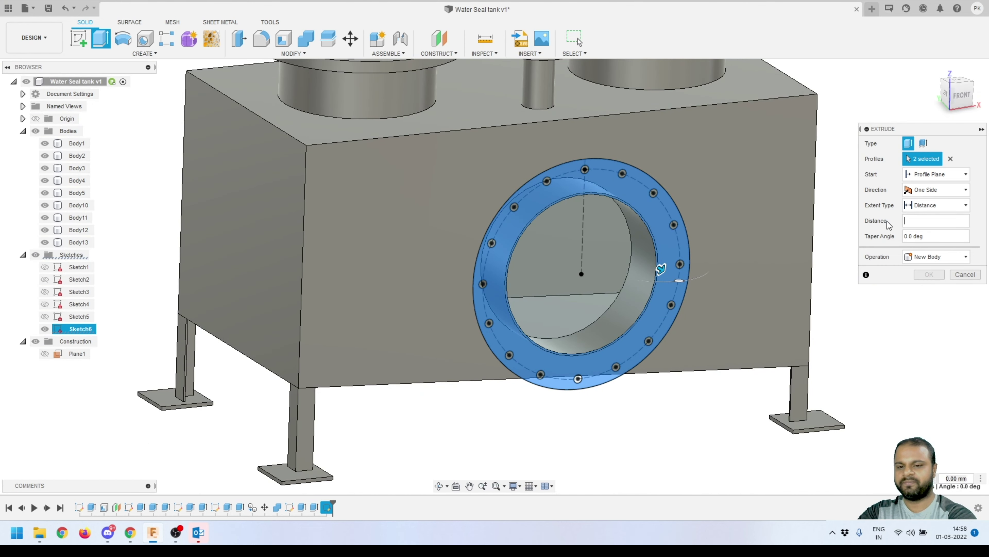
text(4)
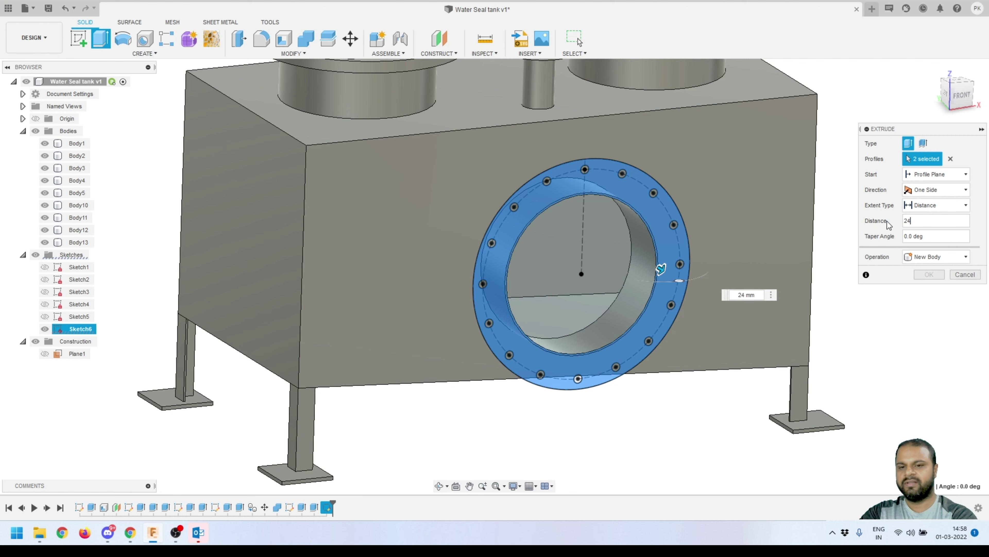
scroll(588, 266, up, 3)
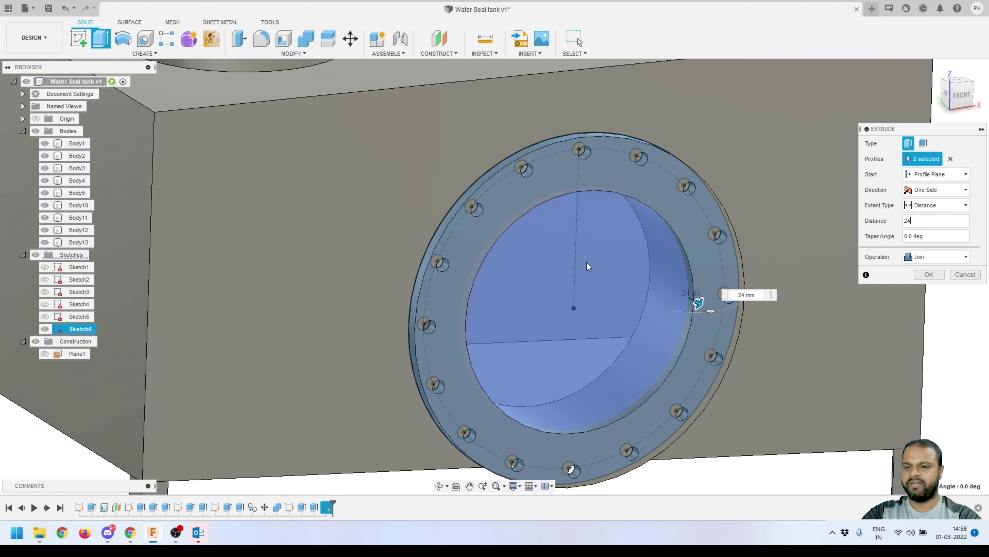
scroll(585, 346, down, 3)
mouse_move(585, 420)
shift+middle_down()
mouse_move(610, 440)
mouse_move(596, 436)
shift+middle_up()
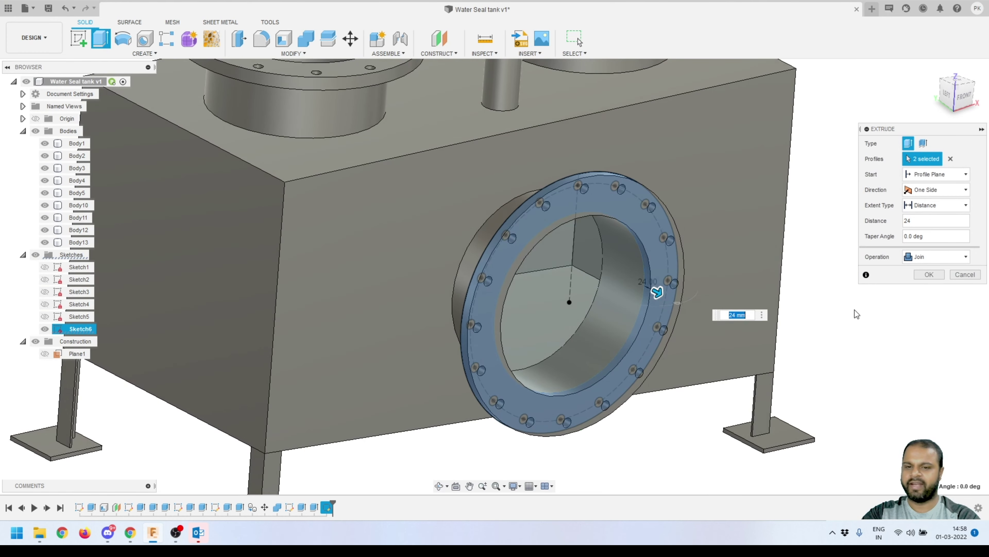
click(927, 275)
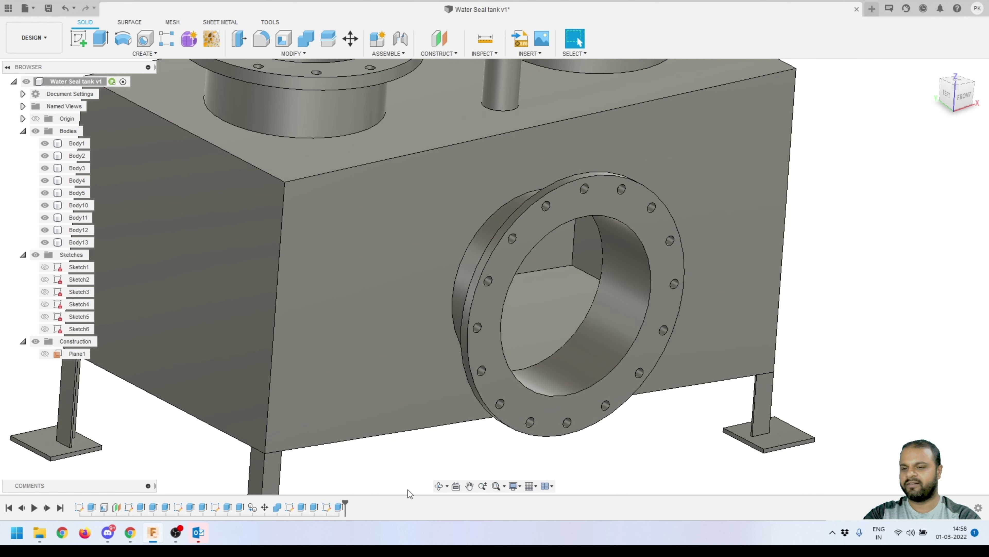
right_click(338, 507)
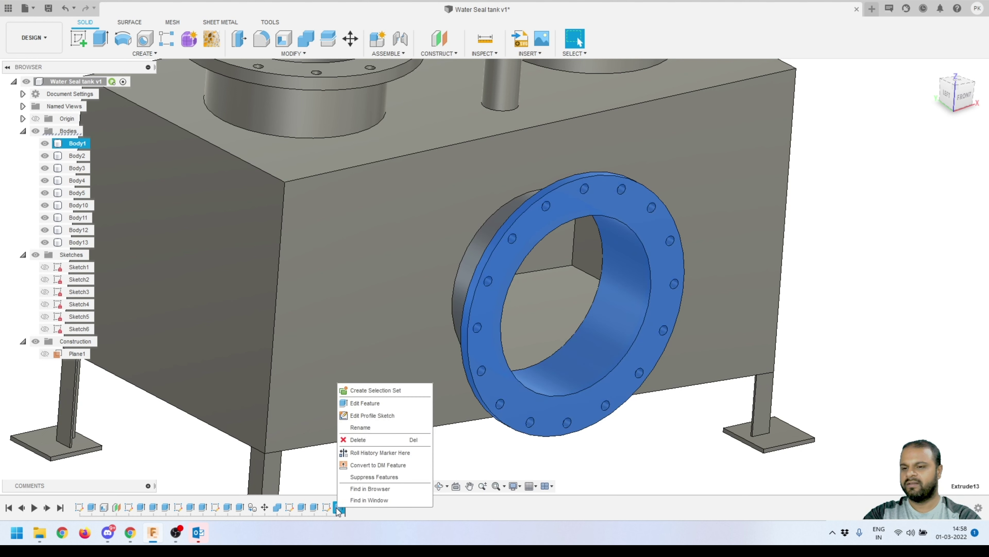
key(Escape)
key(Escape)
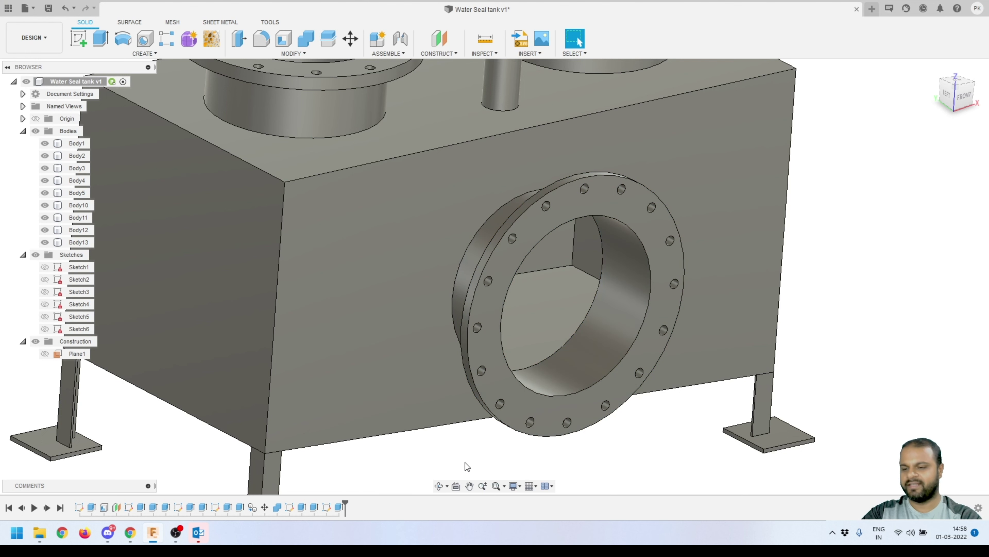
Start a new sketch on the outer face of the front pipe's flange.
scroll(551, 366, up, 1)
mouse_move(519, 393)
shift+middle_down()
mouse_move(499, 380)
mouse_move(519, 390)
shift+middle_up()
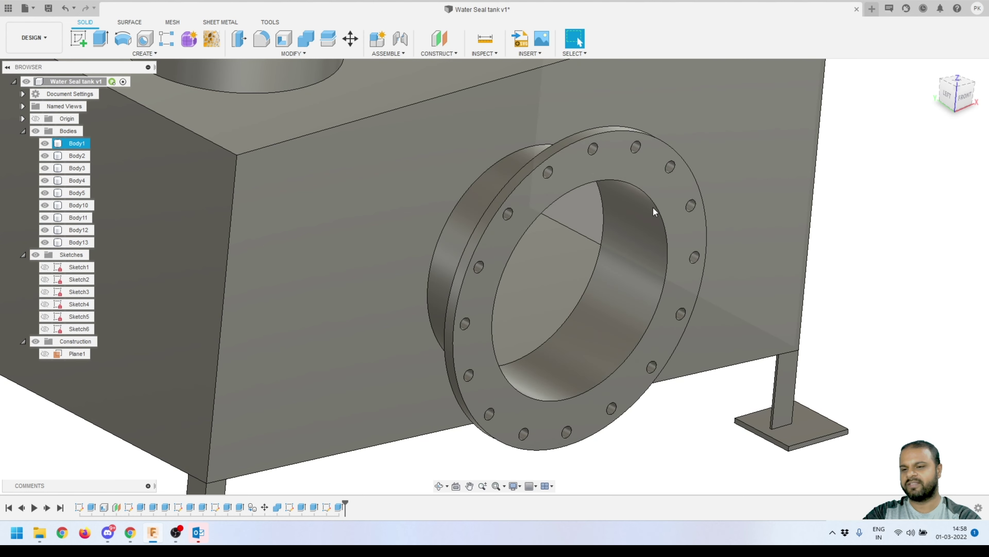
scroll(645, 303, down, 3)
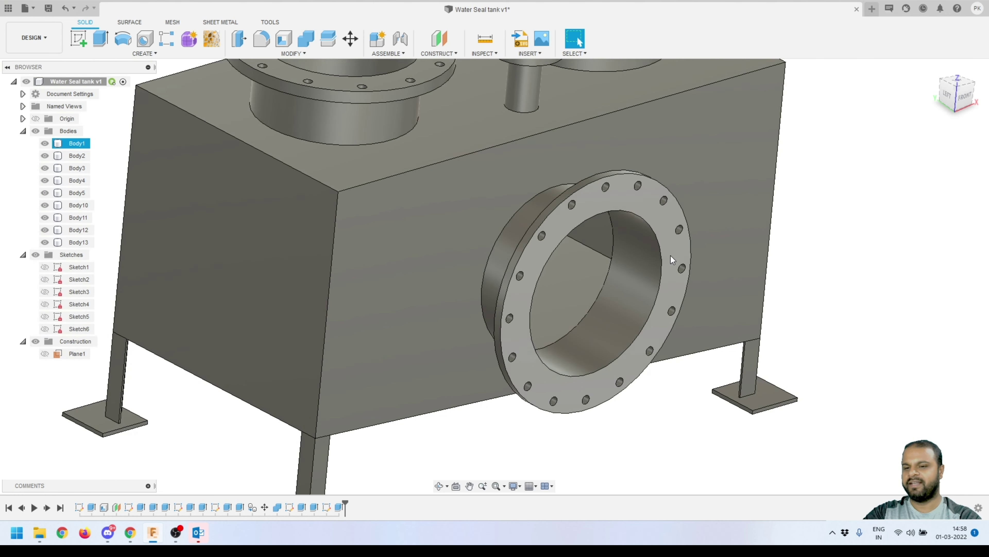
click(621, 207)
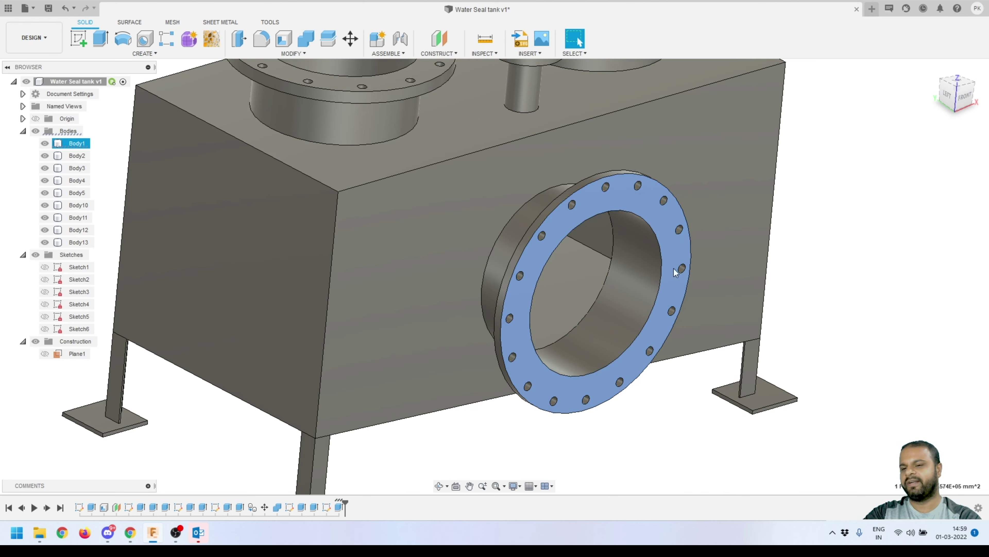
click(77, 42)
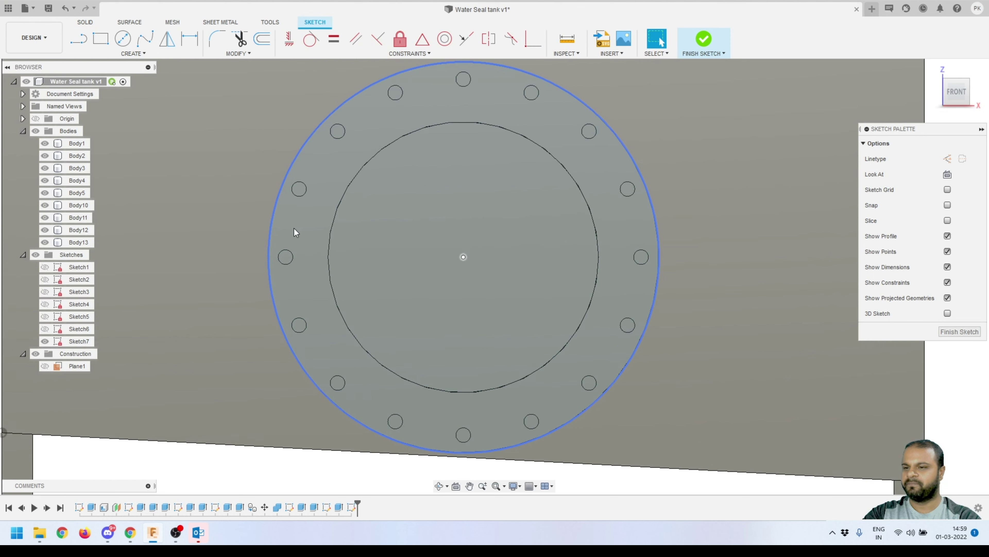
Project the flange face's edges, including its bolt-hole circles, into the sketch with the projection link kept on.
key(p)
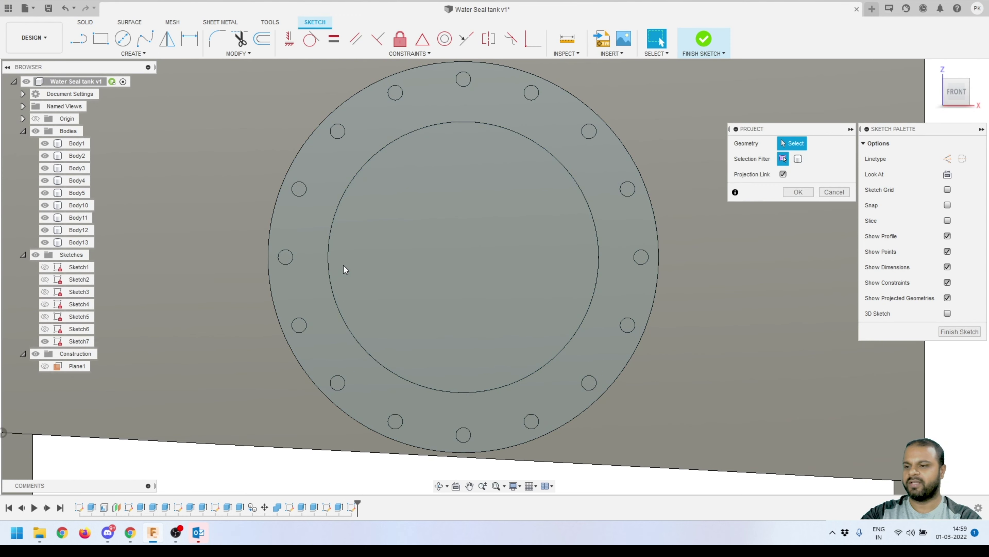
click(338, 259)
key(Return)
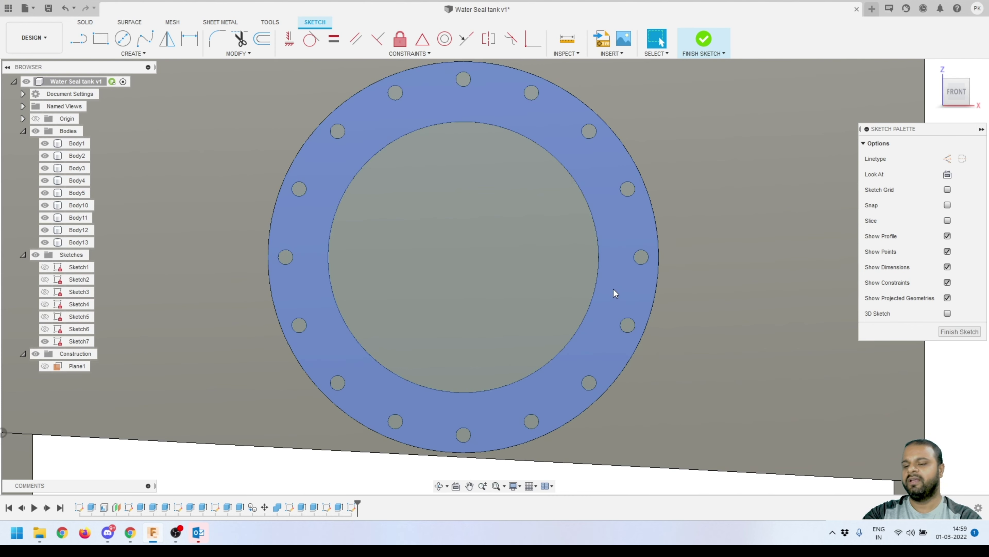
key(p)
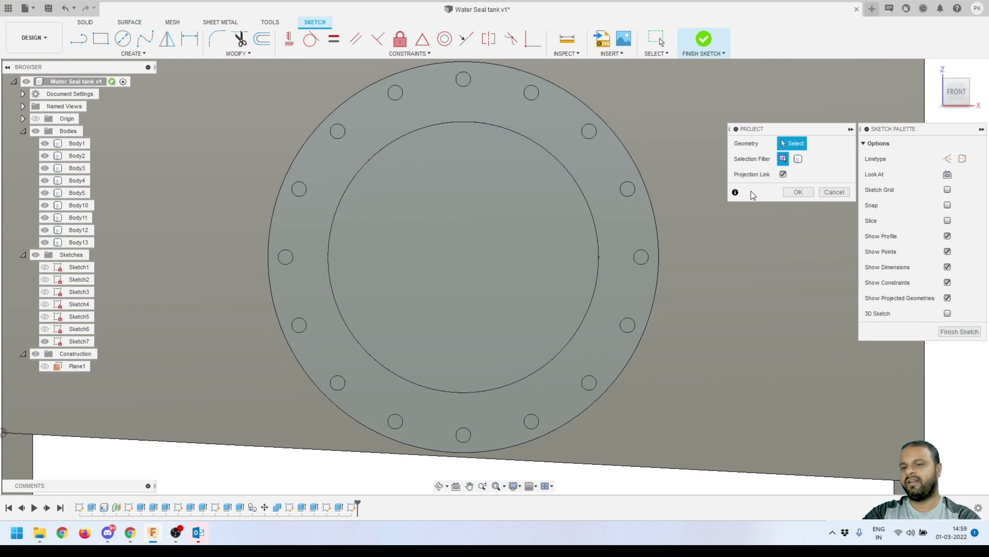
click(698, 177)
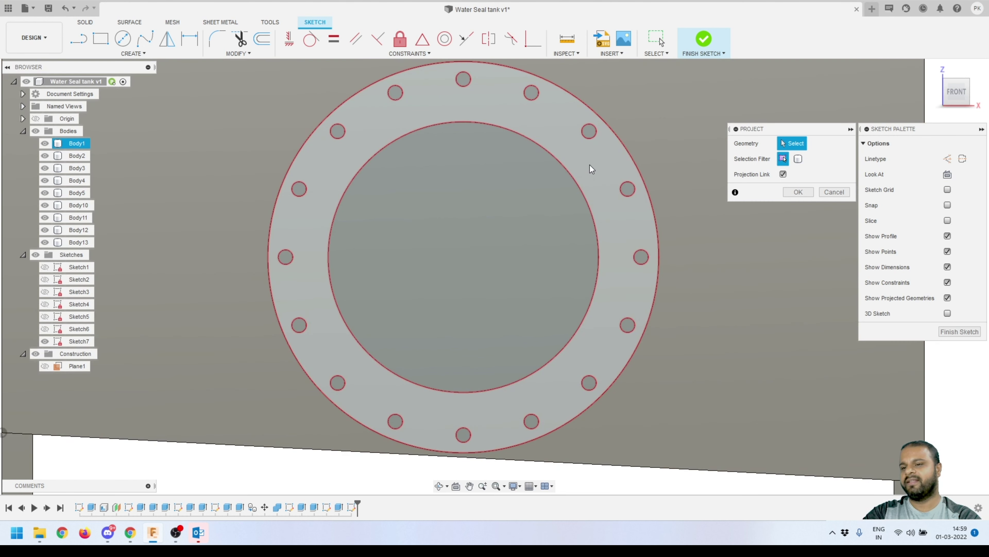
click(590, 165)
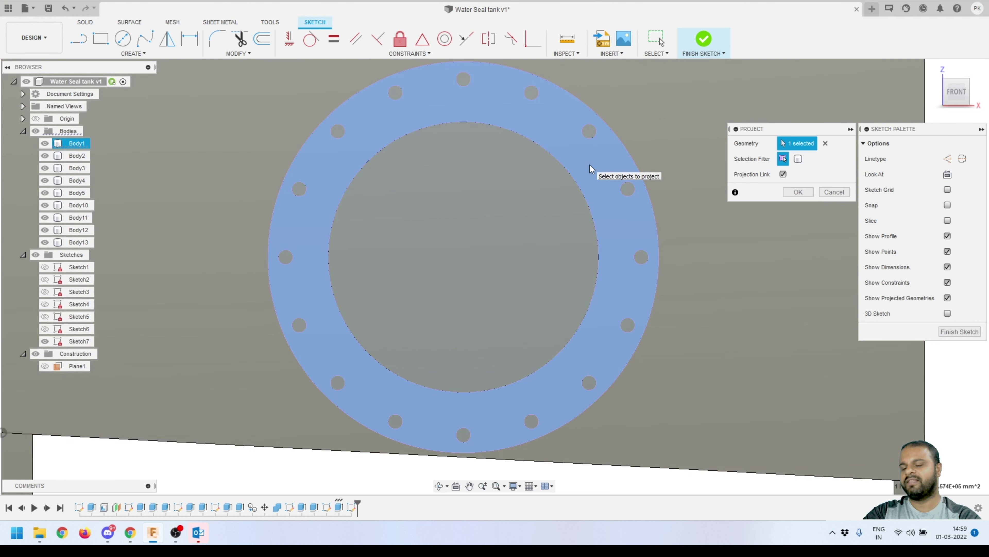
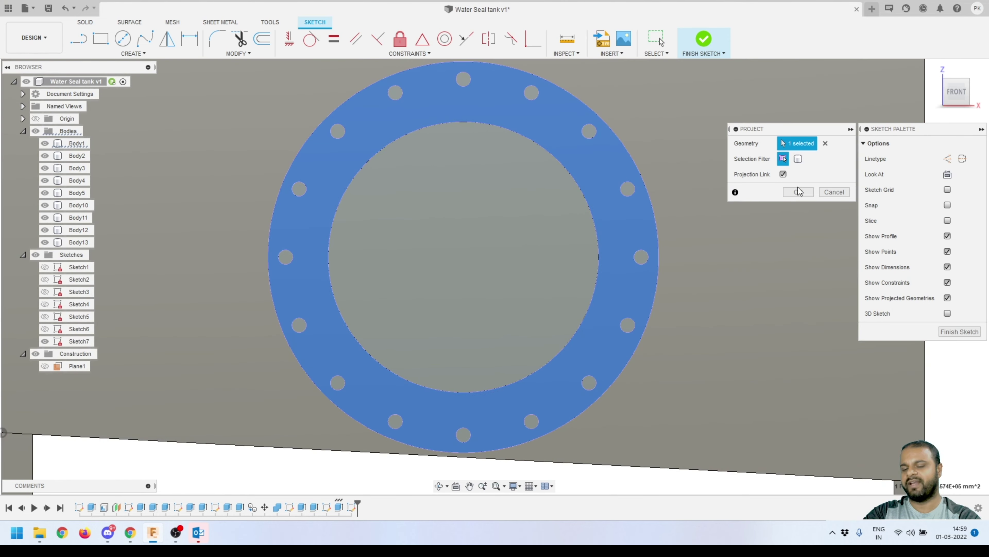
Accept the flange-face projection, check the projected outlines with the bodies temporarily hidden, and finish the sketch.
click(799, 193)
scroll(587, 245, down, 4)
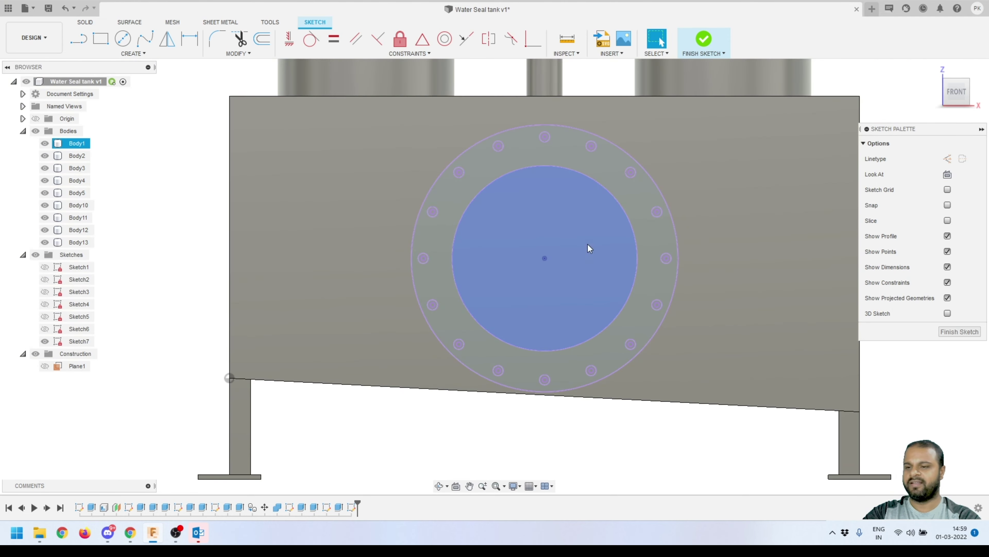
shift+middle_drag(588, 245, 598, 257)
scroll(454, 160, up, 2)
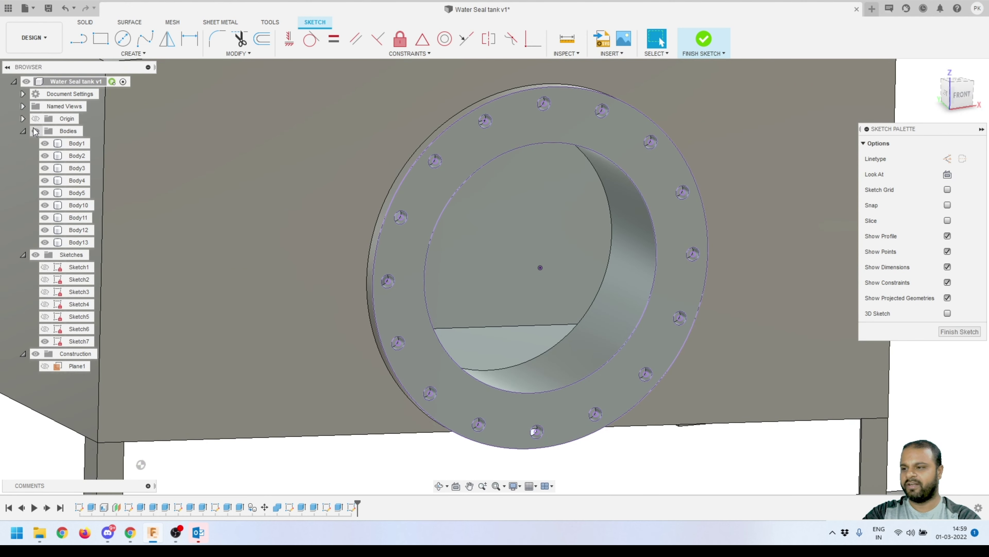
click(35, 131)
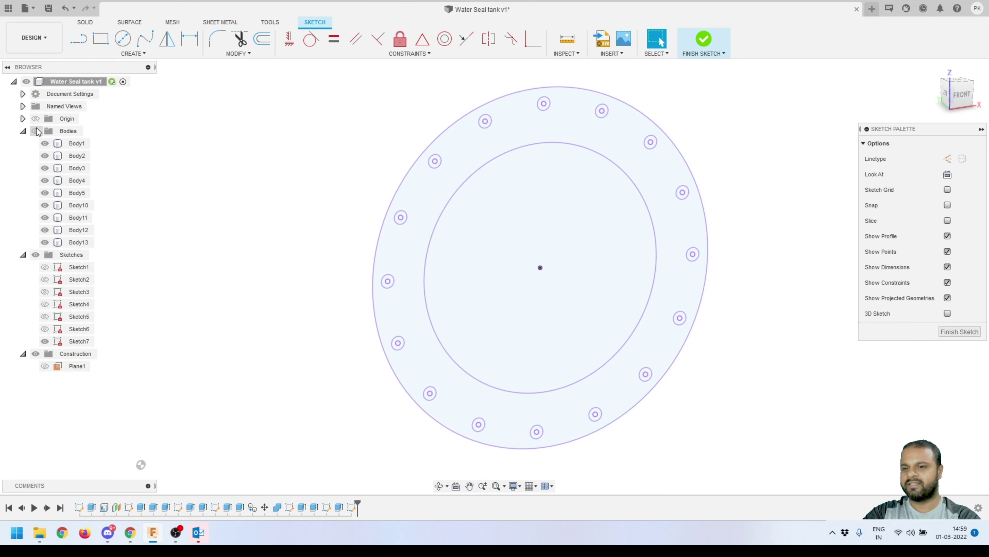
click(37, 131)
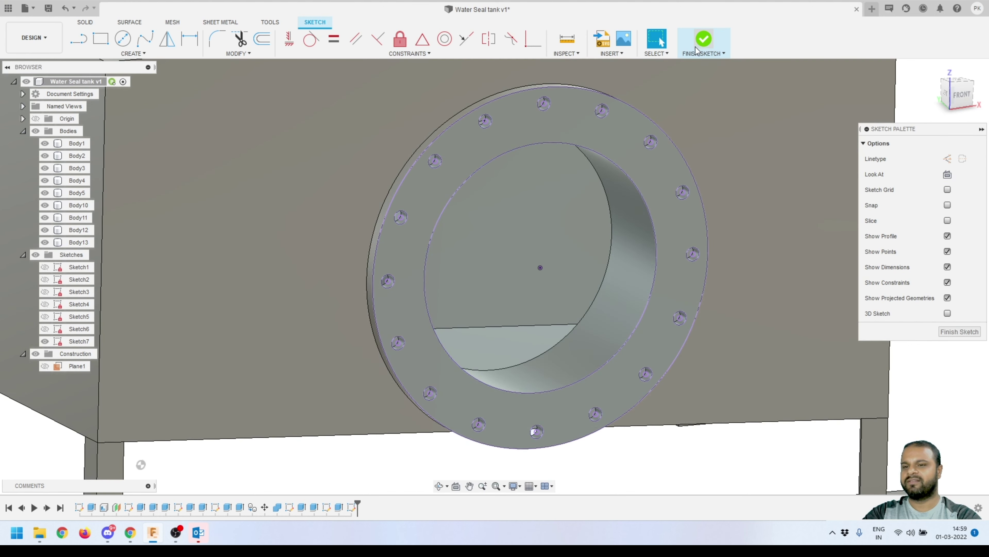
click(697, 51)
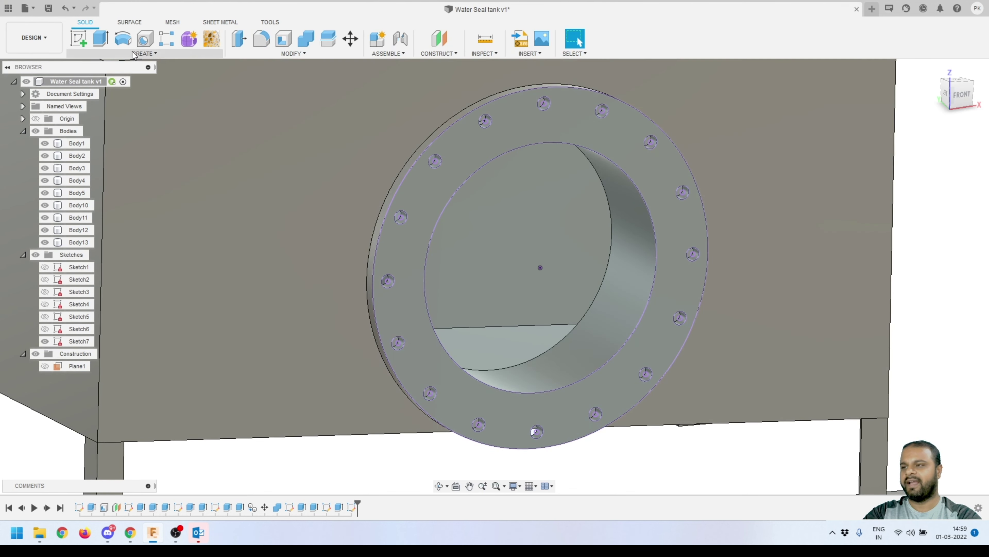
Extrude the projected flange ring and its inner disc 24 mm outward as a new body, leaving the bolt holes open.
click(100, 39)
click(436, 195)
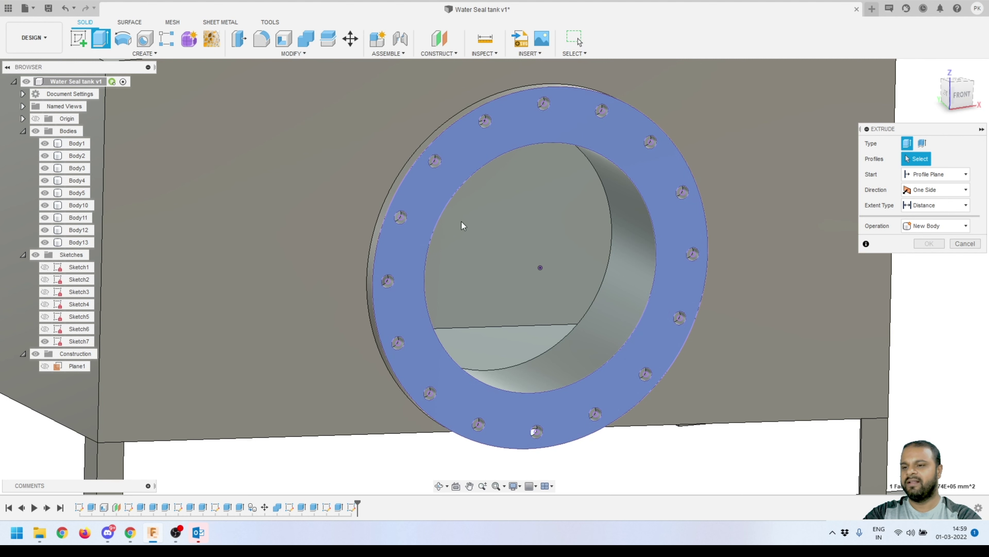
click(473, 226)
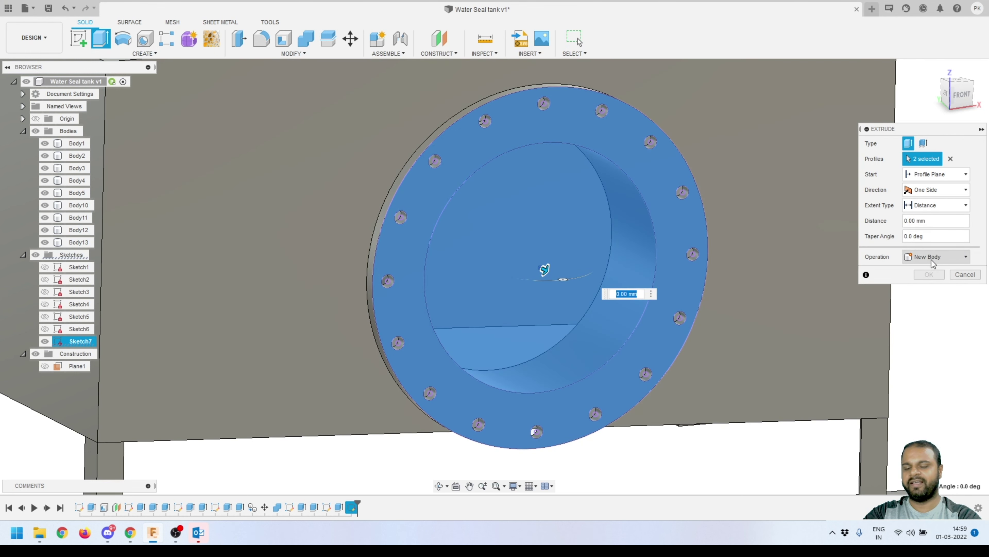
click(922, 218)
drag(934, 219, 894, 220)
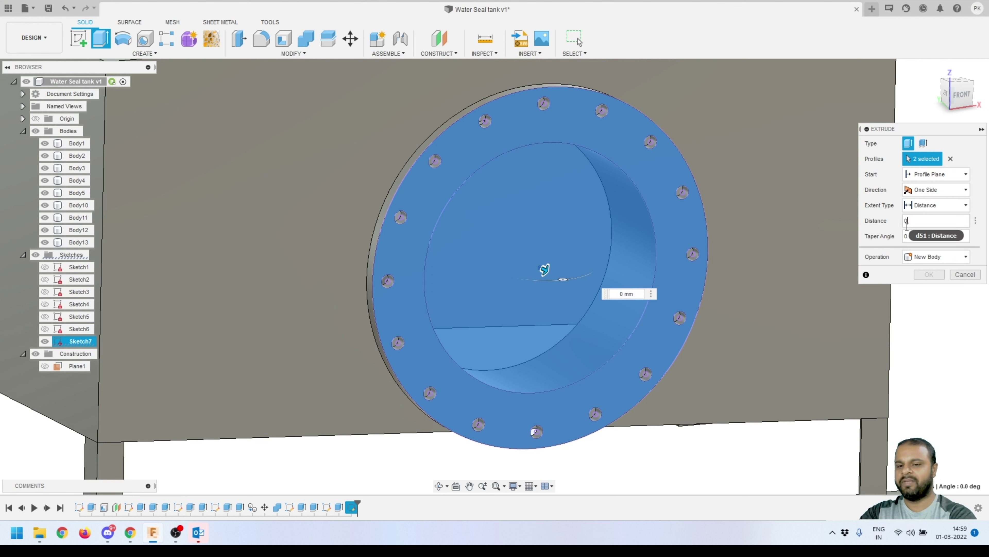
text(24)
key(Return)
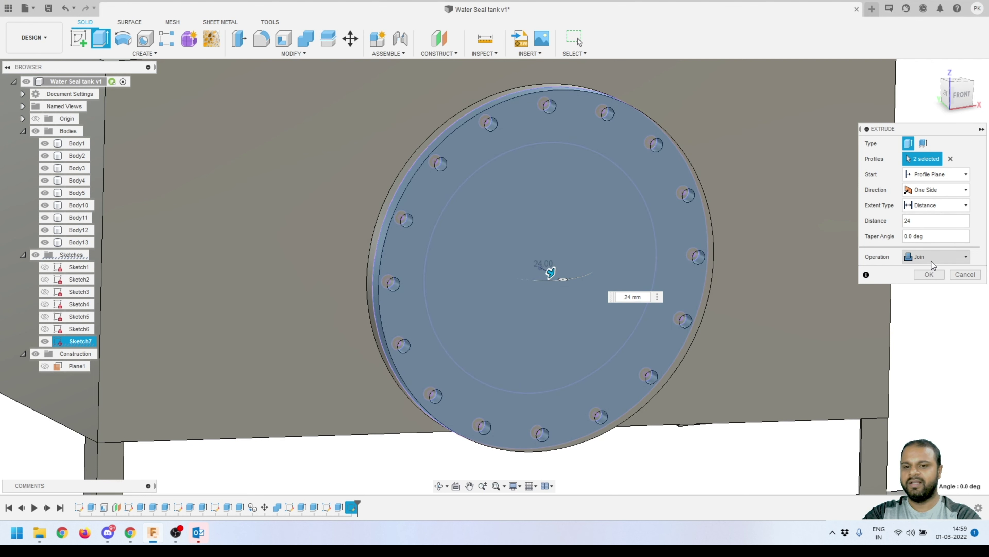
click(932, 261)
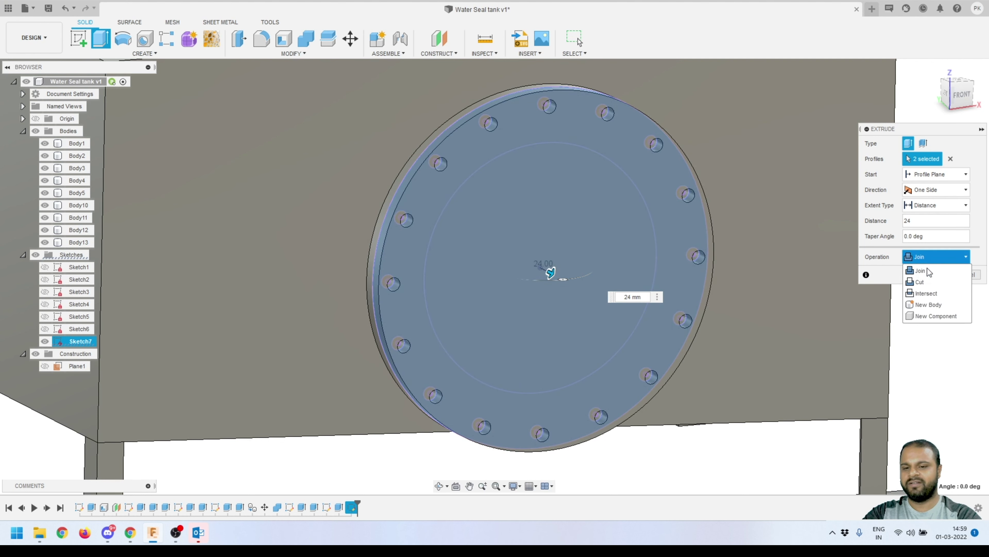
click(924, 308)
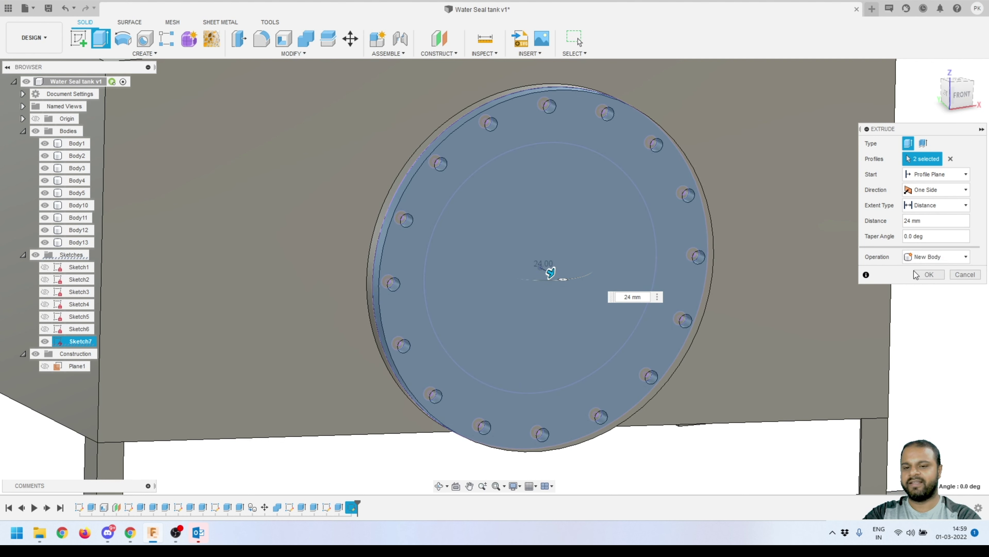
click(927, 275)
Examine the new cover plate on the front flange and its fit to the tank from several angles.
scroll(685, 307, down, 1)
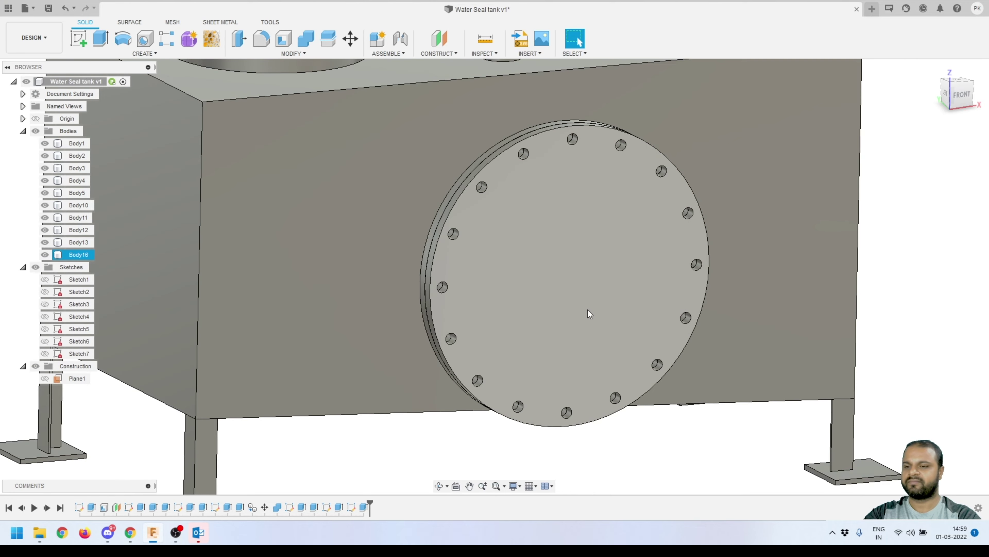
shift+middle_drag(582, 317, 552, 324)
scroll(555, 309, down, 2)
key(Escape)
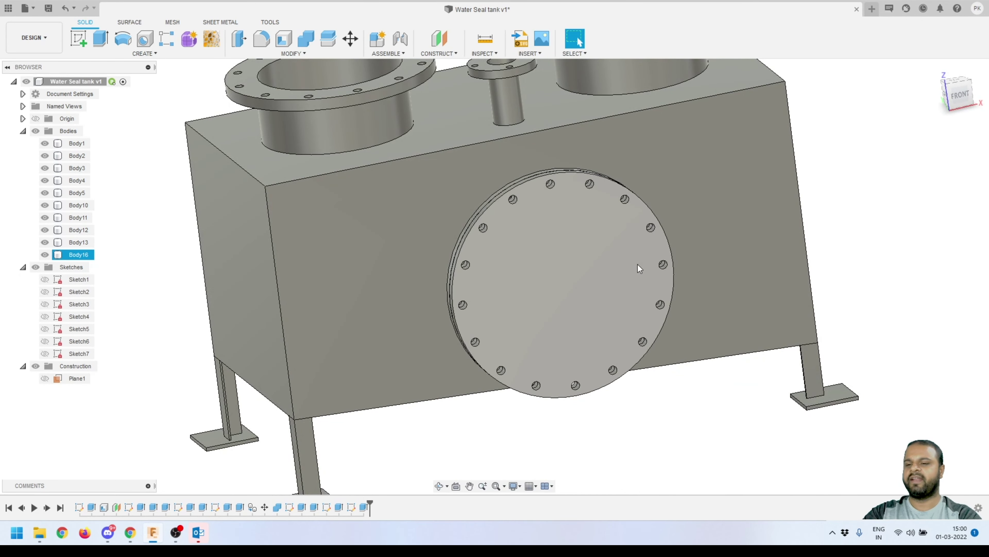
scroll(610, 292, down, 2)
scroll(580, 263, up, 4)
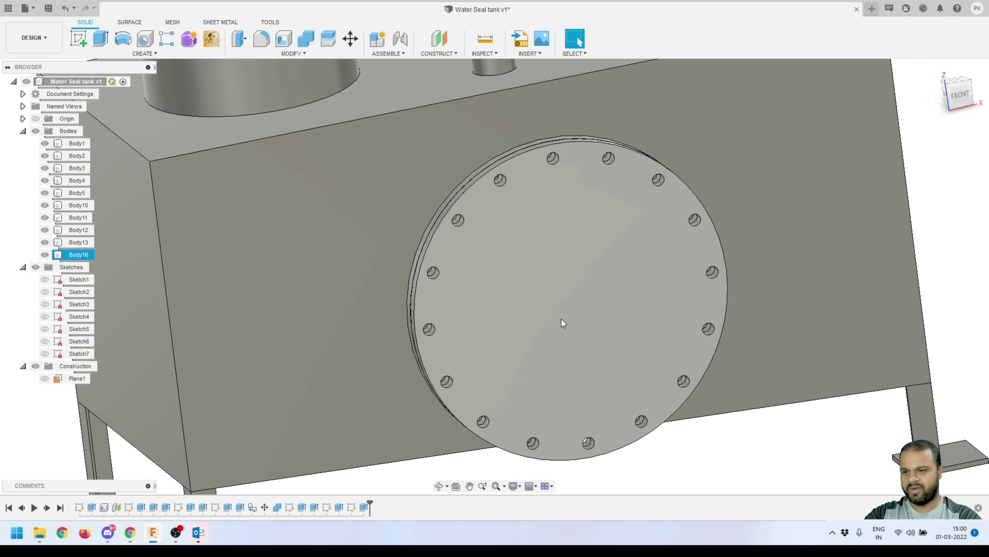
shift+middle_drag(561, 319, 583, 320)
scroll(583, 320, down, 2)
scroll(560, 317, down, 3)
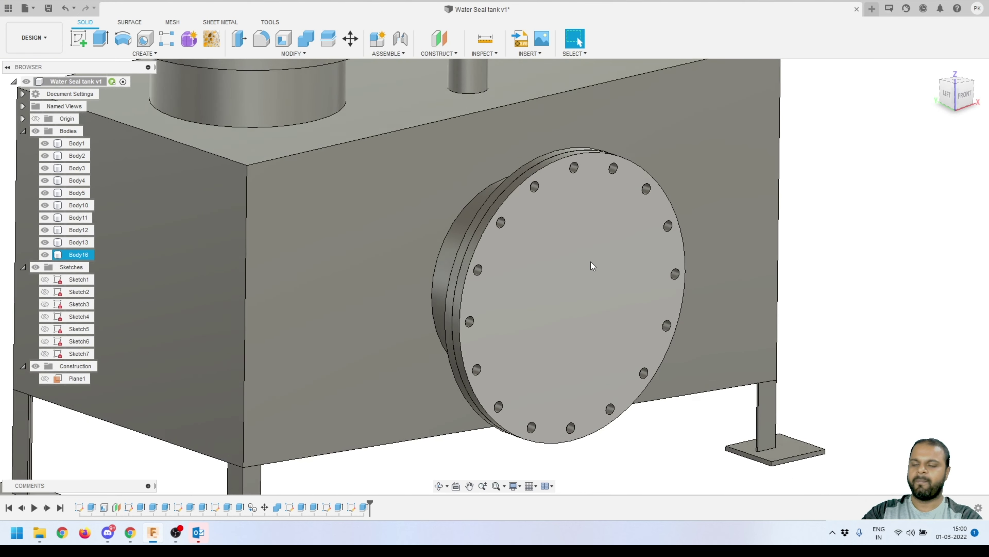
drag(558, 317, 584, 313)
key(Escape)
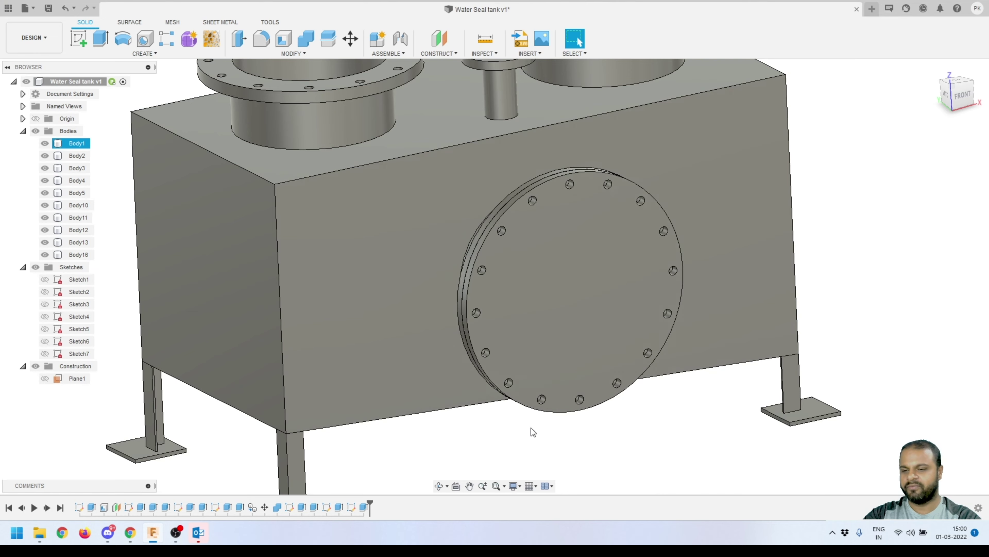
scroll(624, 257, down, 5)
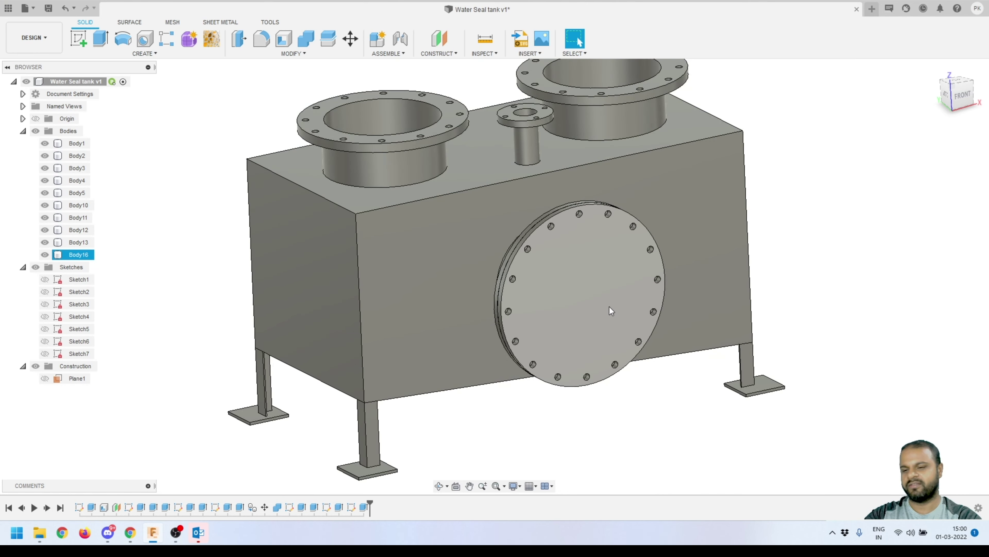
scroll(610, 306, up, 6)
shift+middle_drag(567, 299, 577, 316)
scroll(634, 302, up, 2)
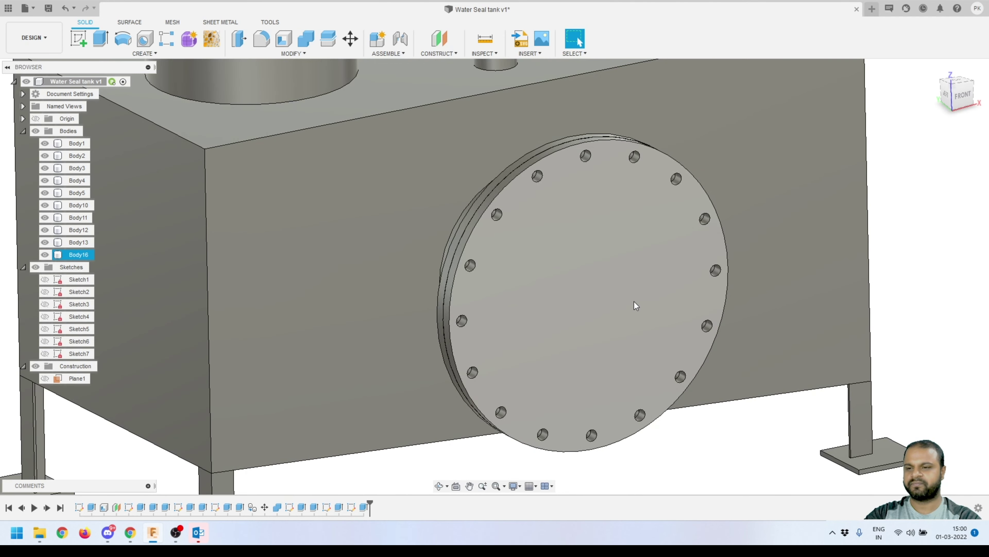
scroll(604, 258, down, 1)
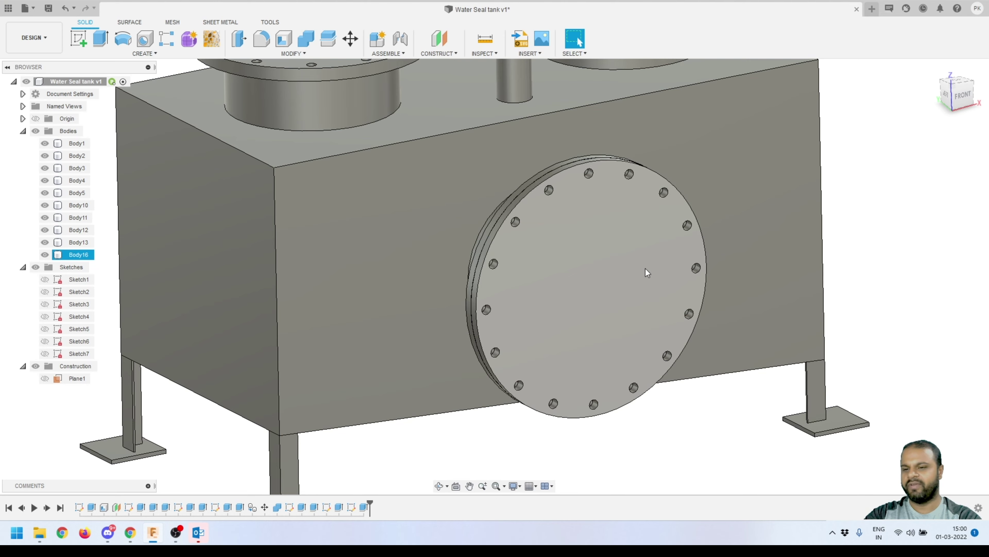
scroll(577, 298, up, 2)
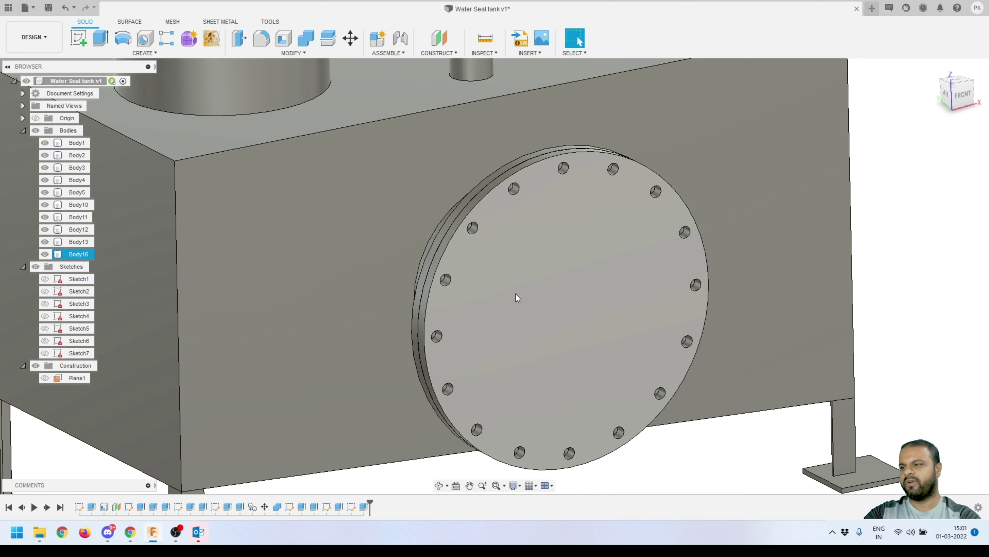
Start a sketch on the cover plate's outer face and draw a horizontal line about 216 mm long near its centre.
click(579, 292)
click(84, 39)
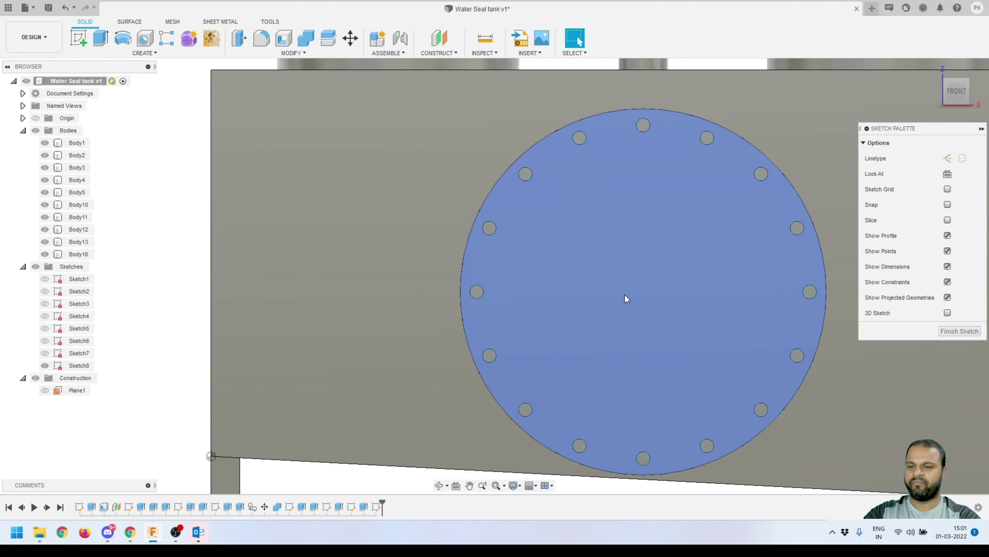
click(79, 45)
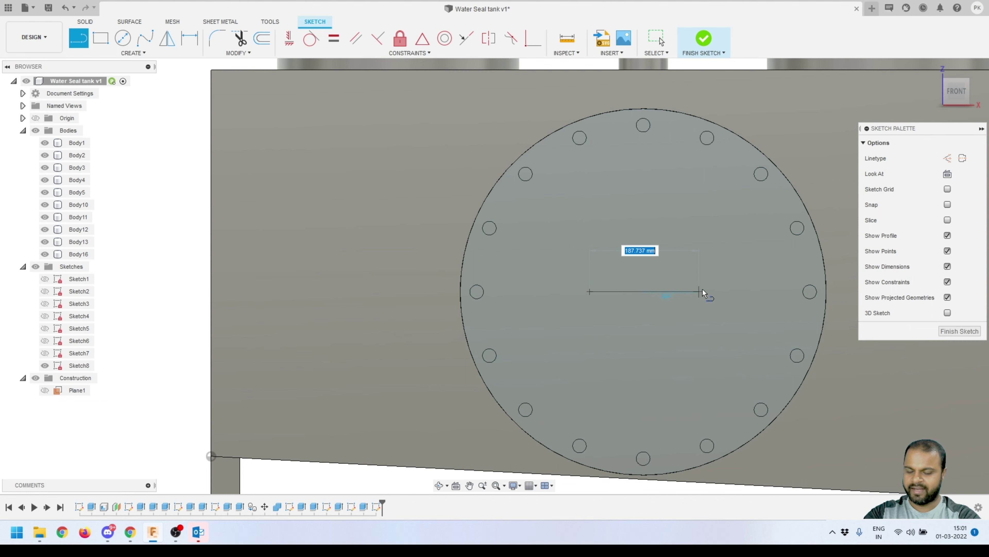
click(715, 291)
key(Escape)
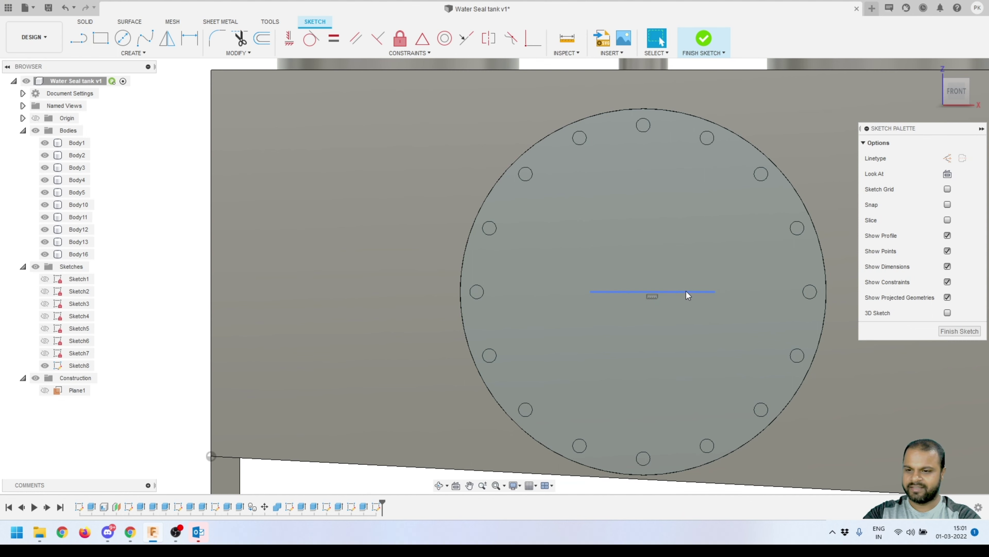
drag(686, 291, 687, 282)
key(Escape)
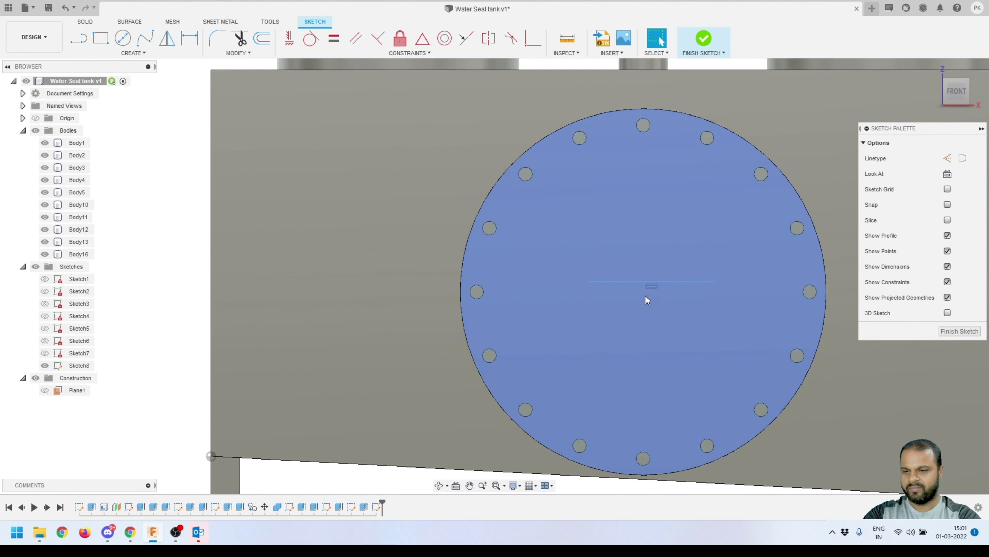
Constrain the horizontal line to be coincident with the centre of the cover plate's circle.
click(534, 45)
click(653, 282)
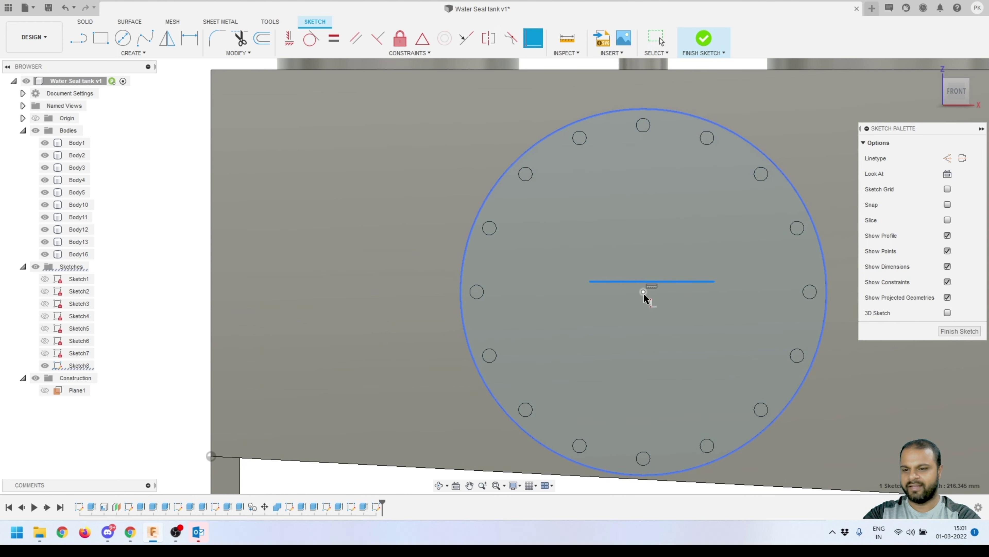
click(645, 292)
key(Escape)
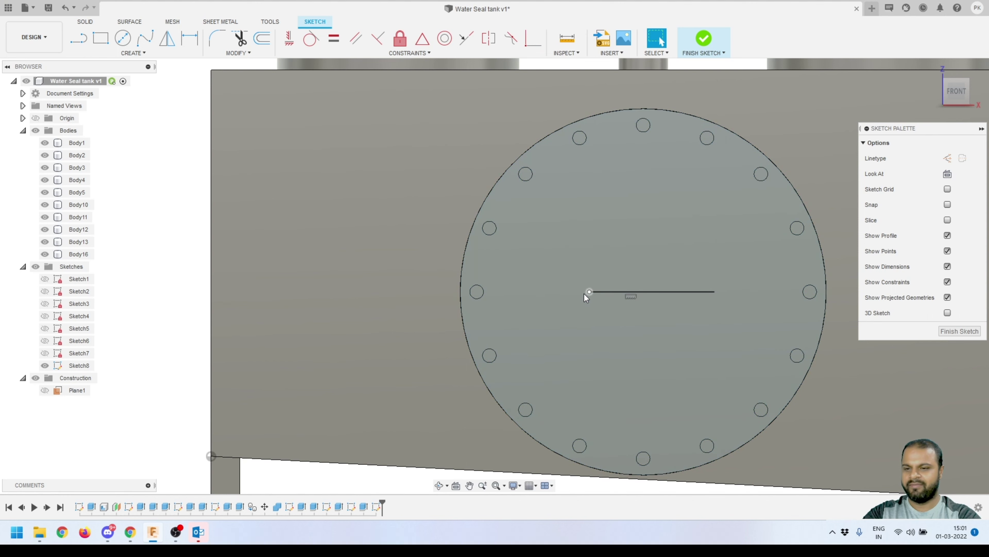
Apply a midpoint constraint between the horizontal line and the cover plate's centre point.
click(589, 291)
click(424, 39)
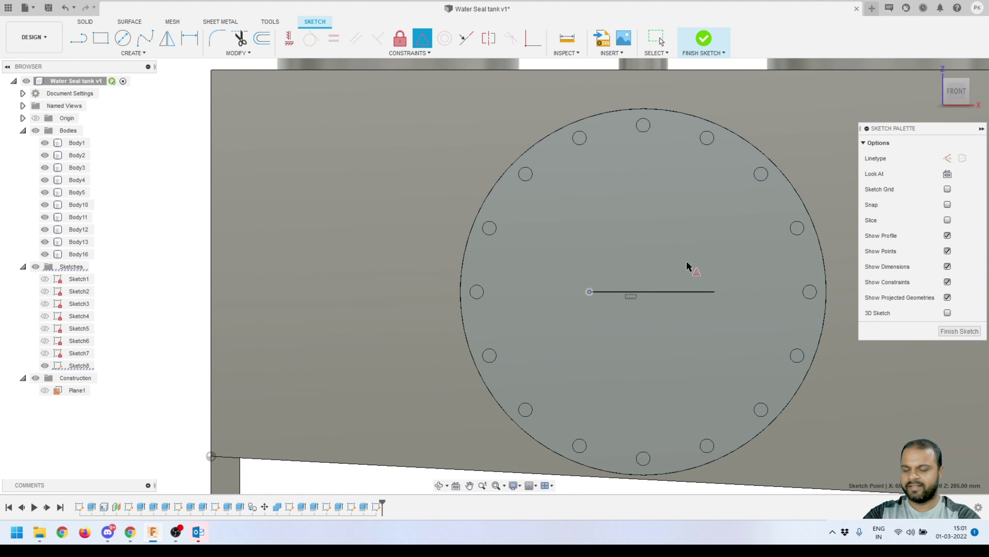
click(675, 297)
key(Escape)
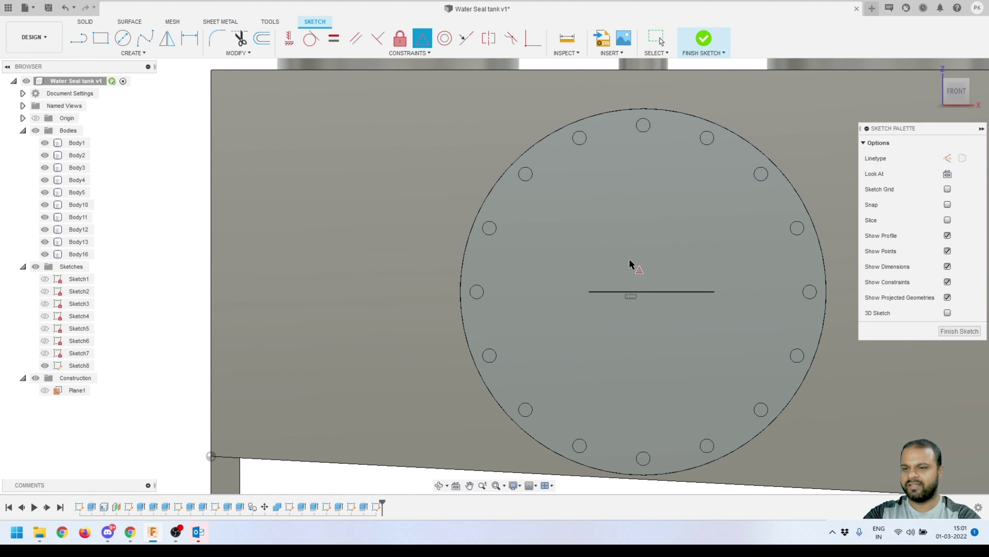
click(658, 292)
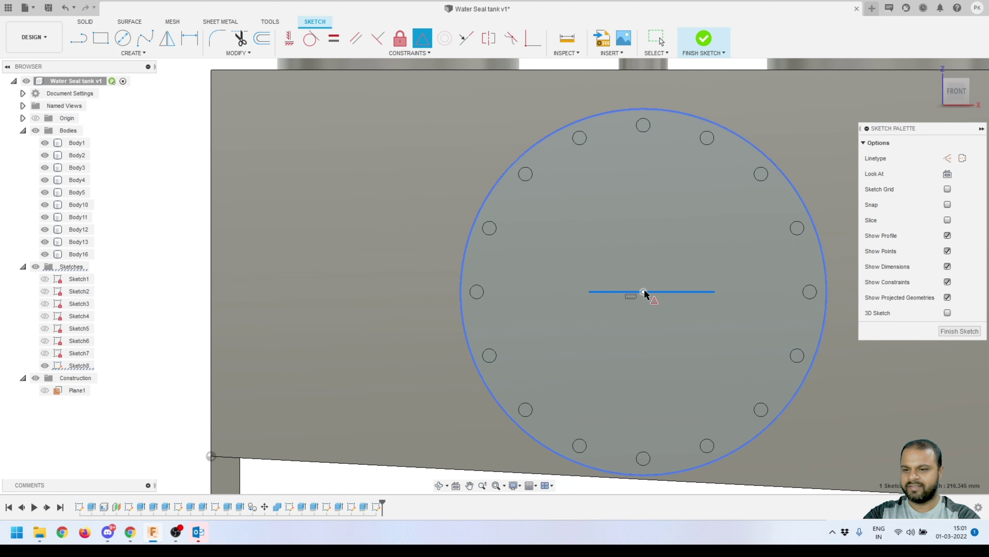
click(644, 292)
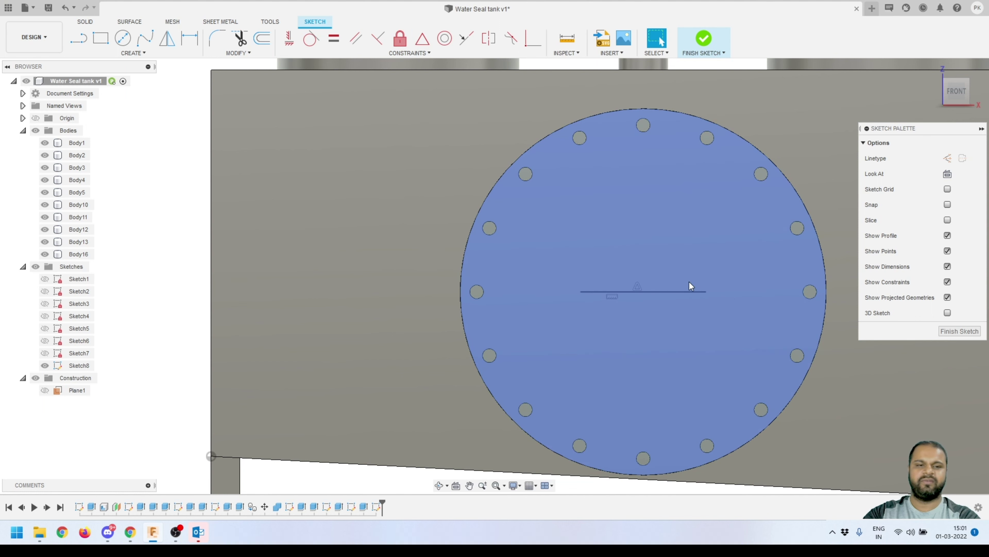
Dimension the horizontal line's length to 250 mm.
click(190, 38)
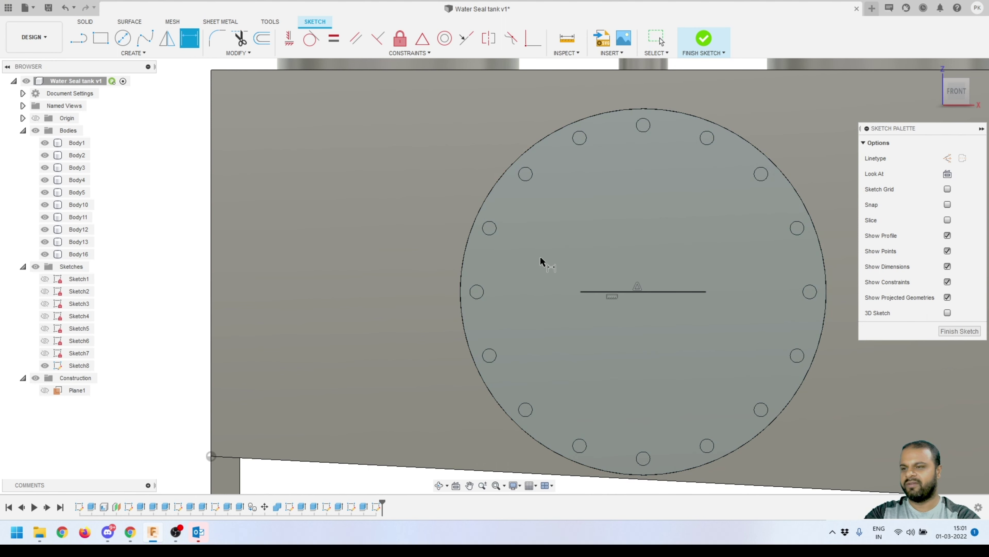
click(673, 292)
click(664, 328)
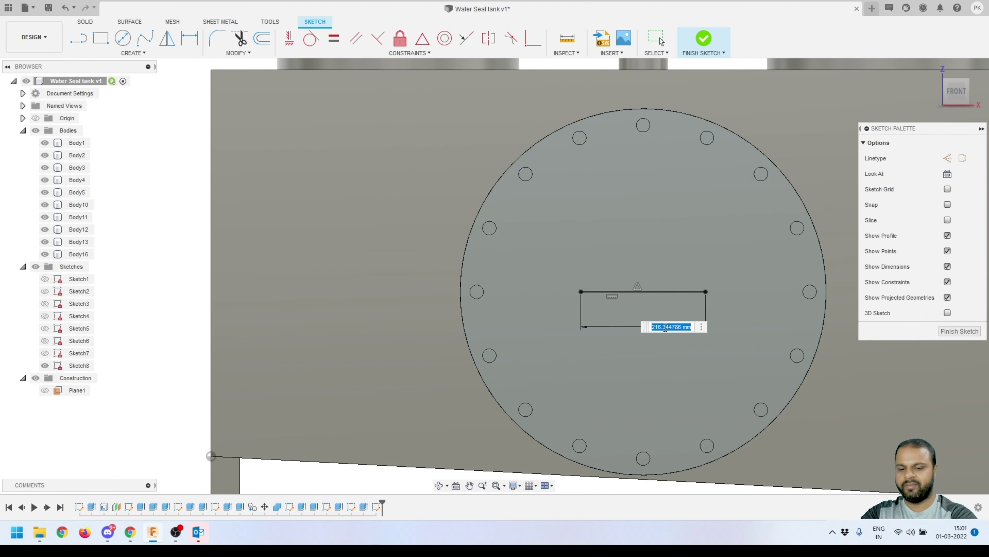
text(250)
key(Return)
key(Escape)
Draw three lines above the 250 mm line, closing a rectangle about 253 mm wide and 84 mm high.
scroll(665, 326, down, 2)
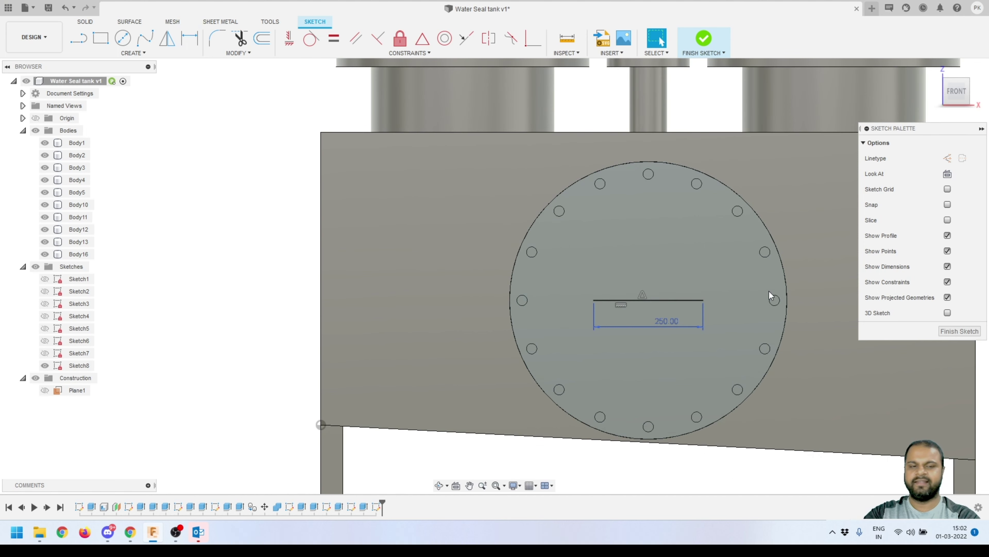
scroll(769, 290, up, 2)
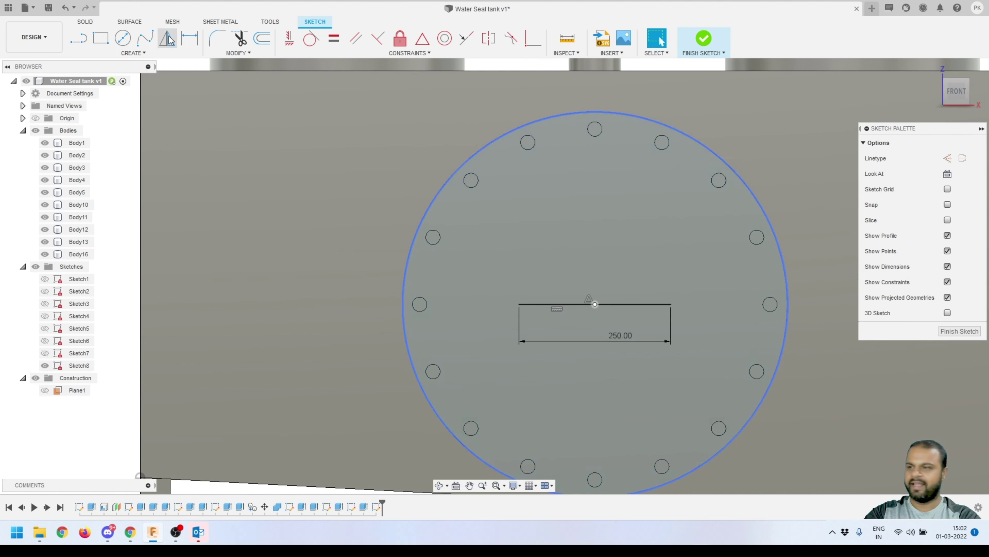
click(79, 39)
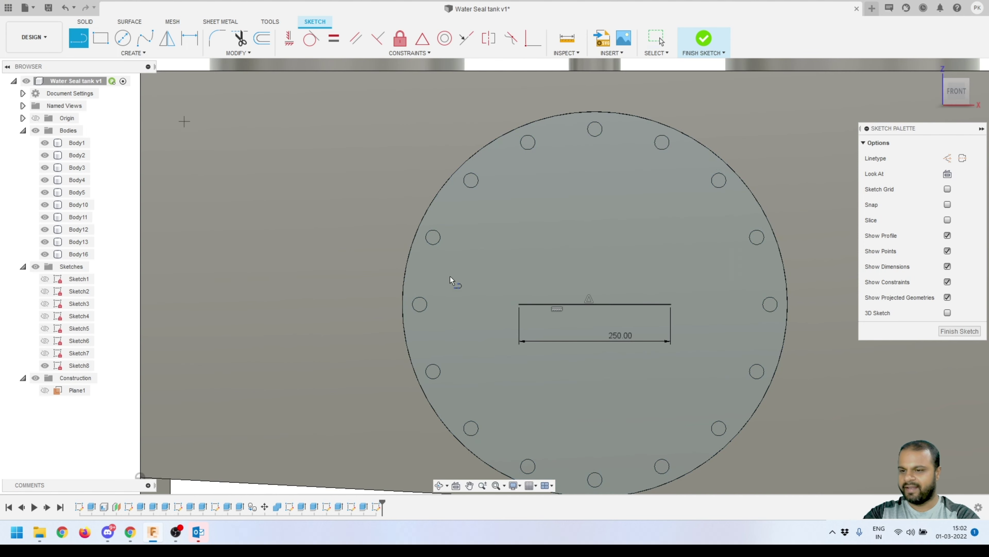
click(520, 303)
click(520, 253)
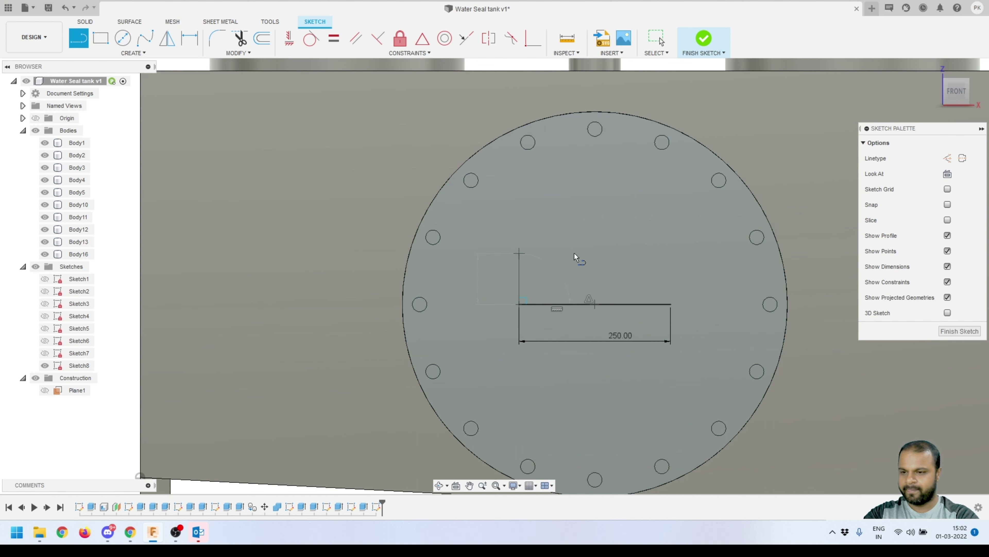
click(672, 253)
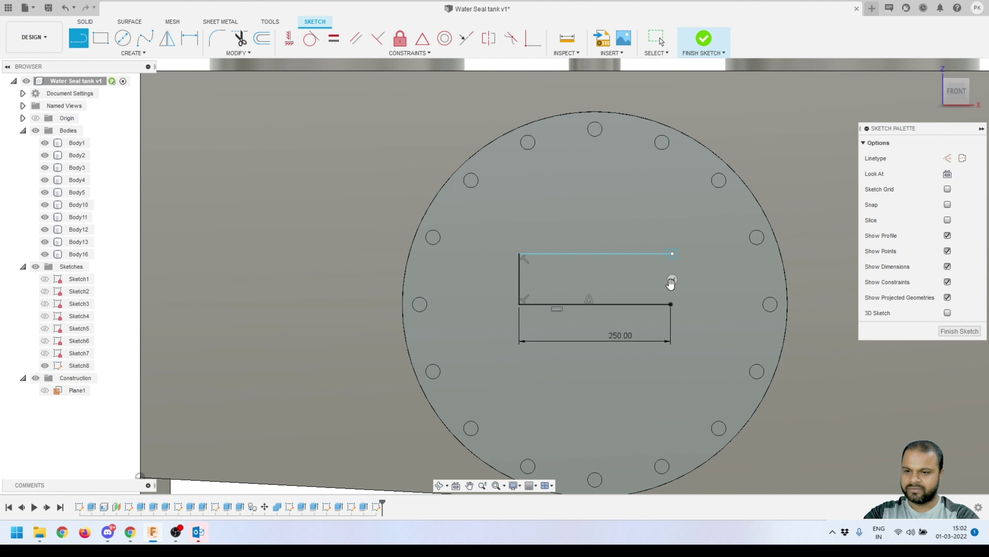
click(671, 304)
key(Escape)
Apply a vertical constraint to the rectangle's right-hand side.
click(673, 284)
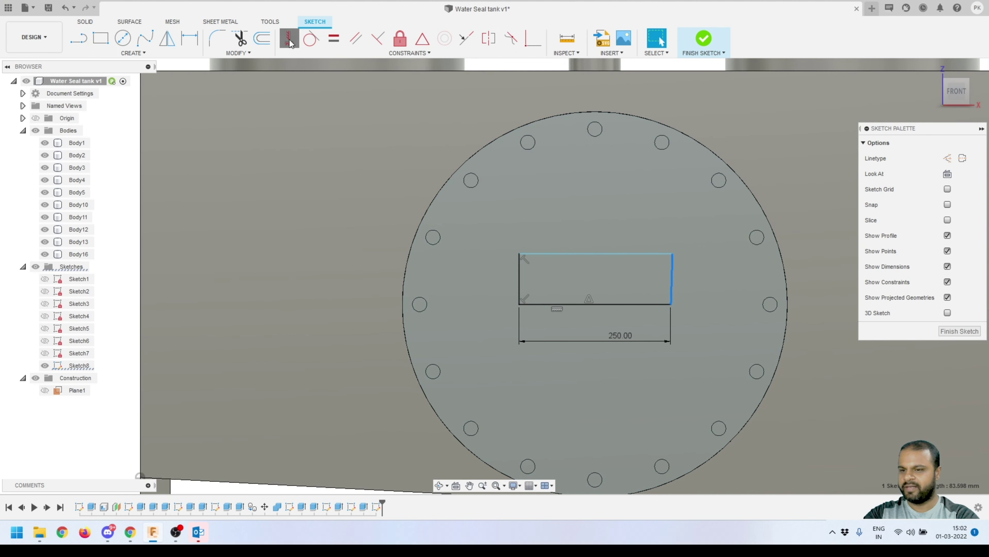
click(289, 38)
key(Escape)
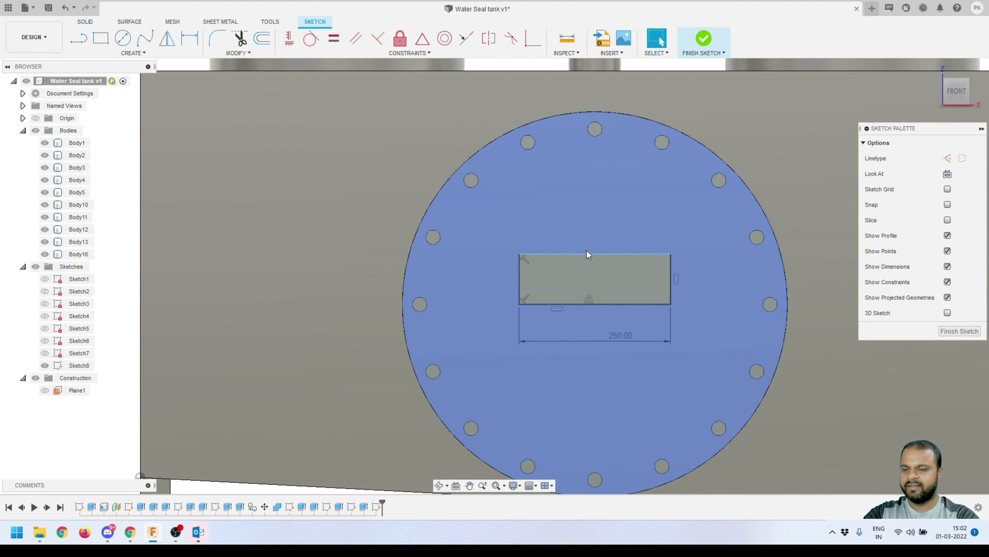
Raise the rectangle's upper edge and dimension the left side's height to 100 mm.
drag(589, 253, 589, 239)
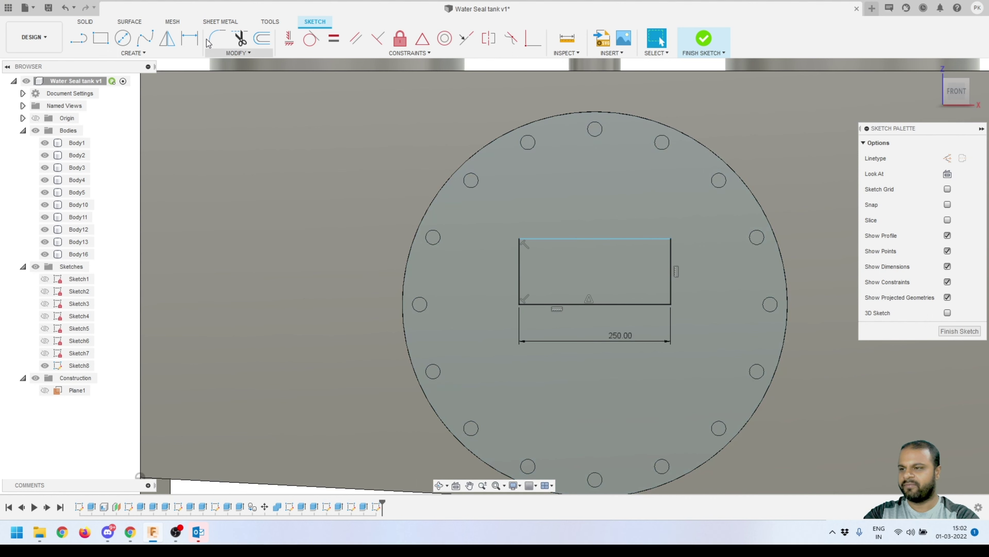
key(d)
click(519, 280)
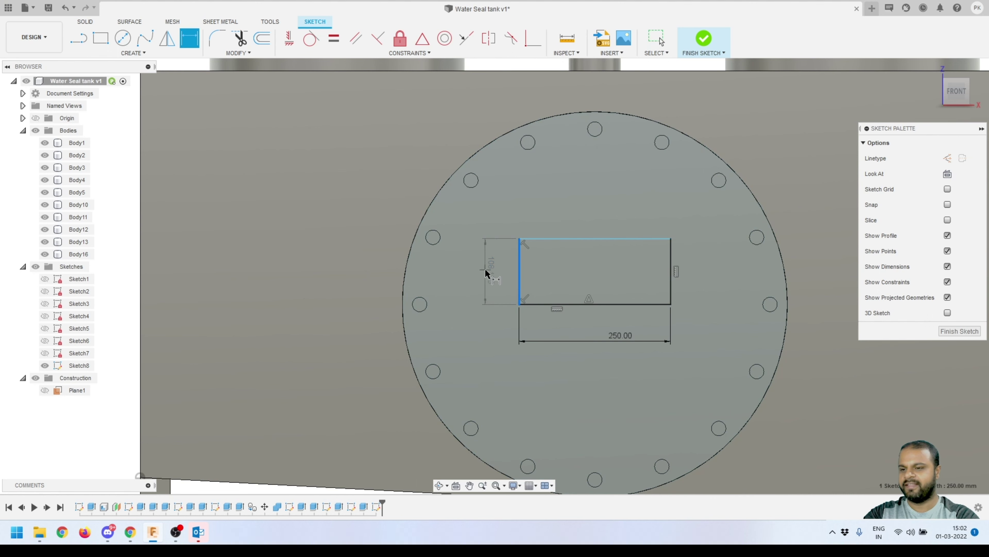
click(486, 271)
text(100)
key(Return)
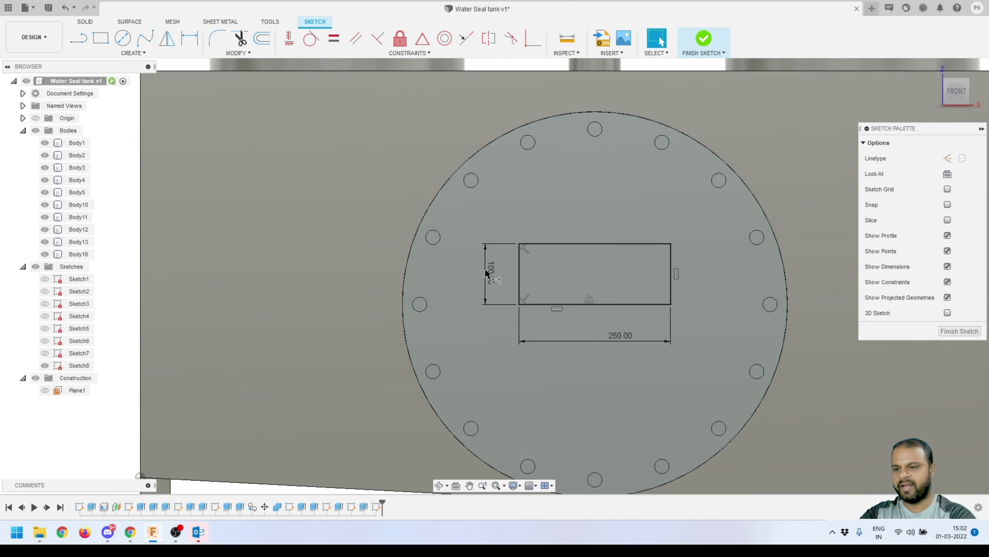
key(Escape)
Fillet both upper corners of the rectangle with a 50 mm radius.
scroll(569, 255, up, 3)
scroll(570, 255, up, 3)
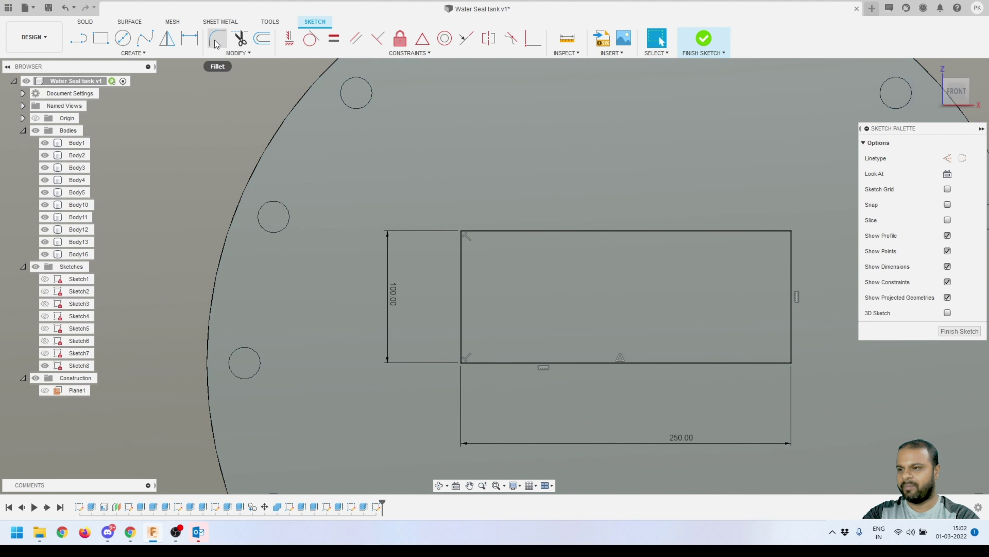
click(217, 38)
click(461, 232)
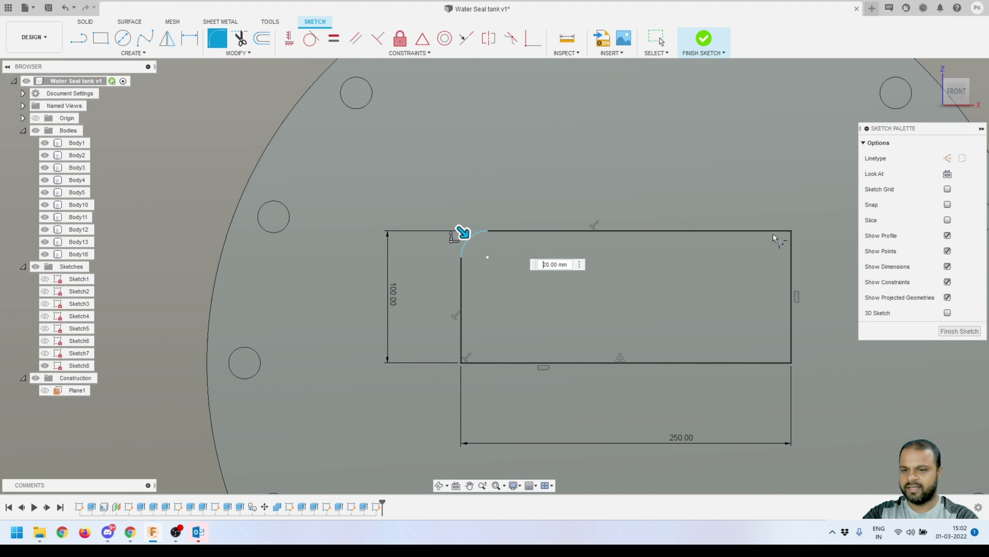
key(Return)
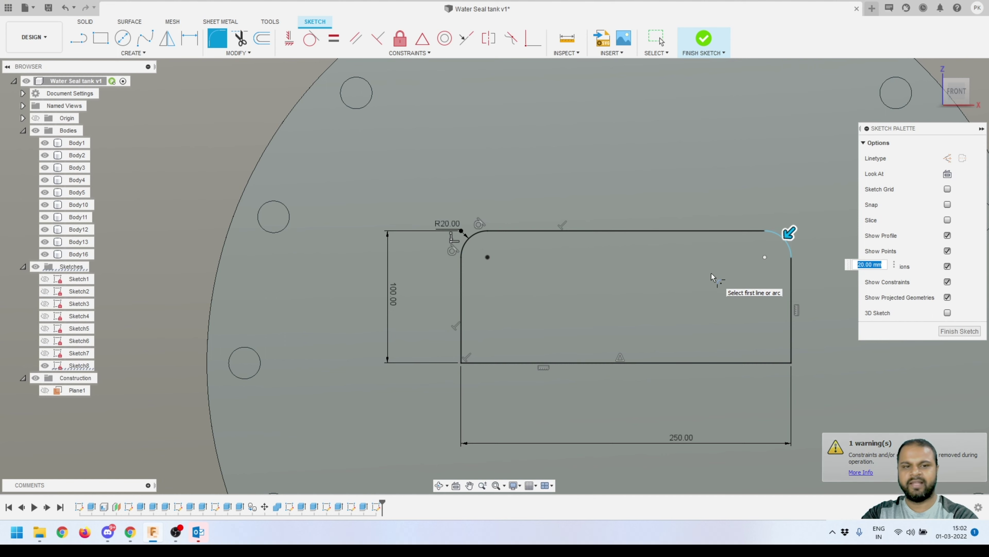
text(50)
key(Return)
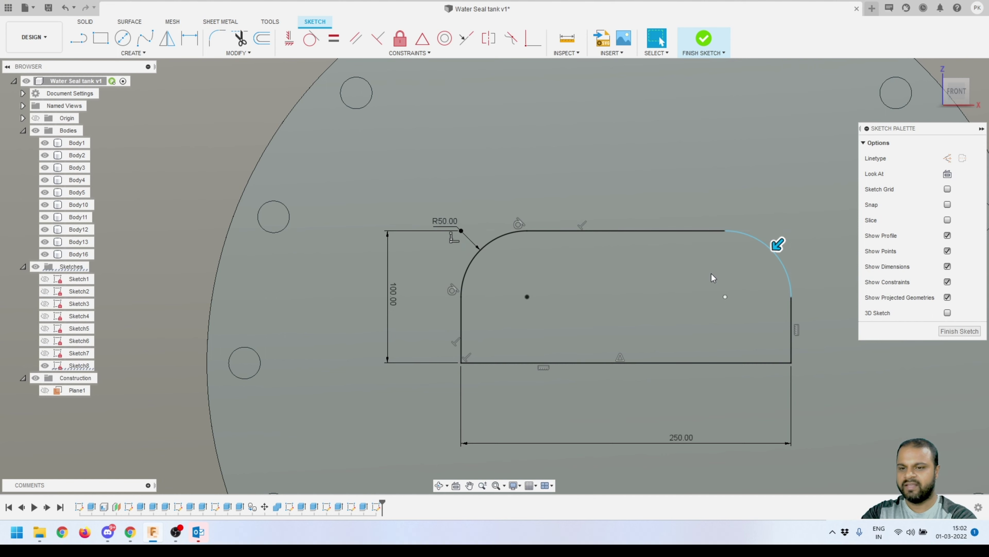
scroll(711, 274, down, 1)
scroll(716, 274, down, 2)
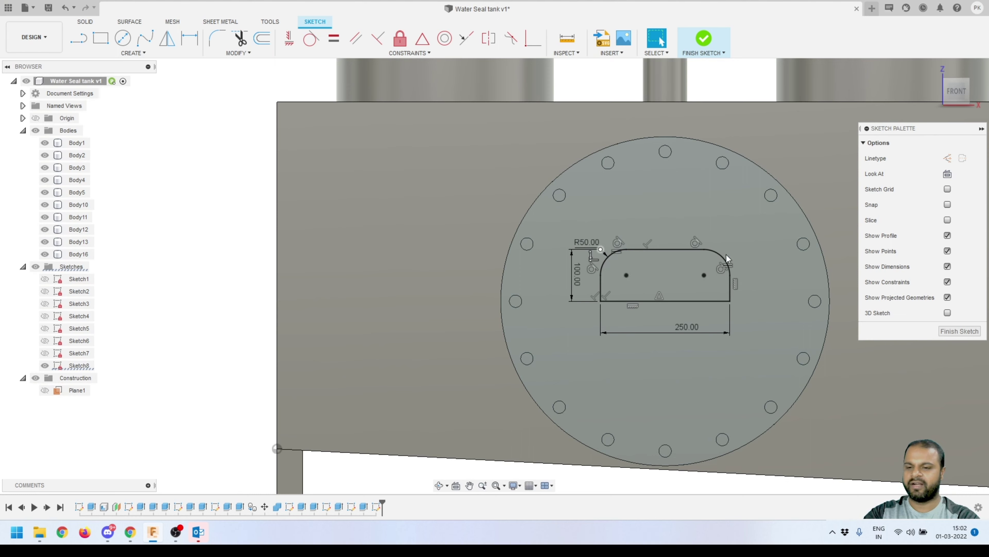
Convert the rectangle's lower 250 mm line to construction geometry and finish the sketch.
scroll(735, 280, up, 3)
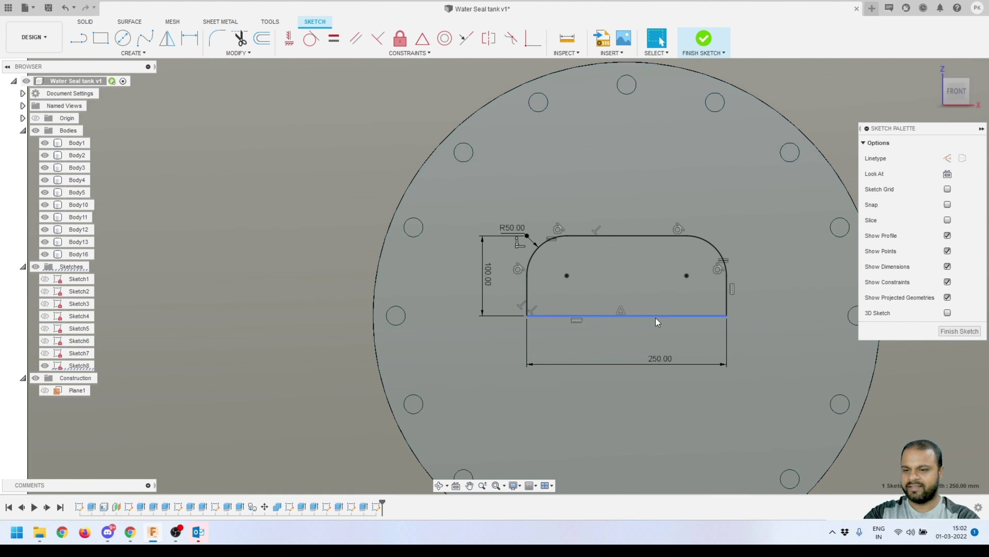
click(657, 321)
click(965, 159)
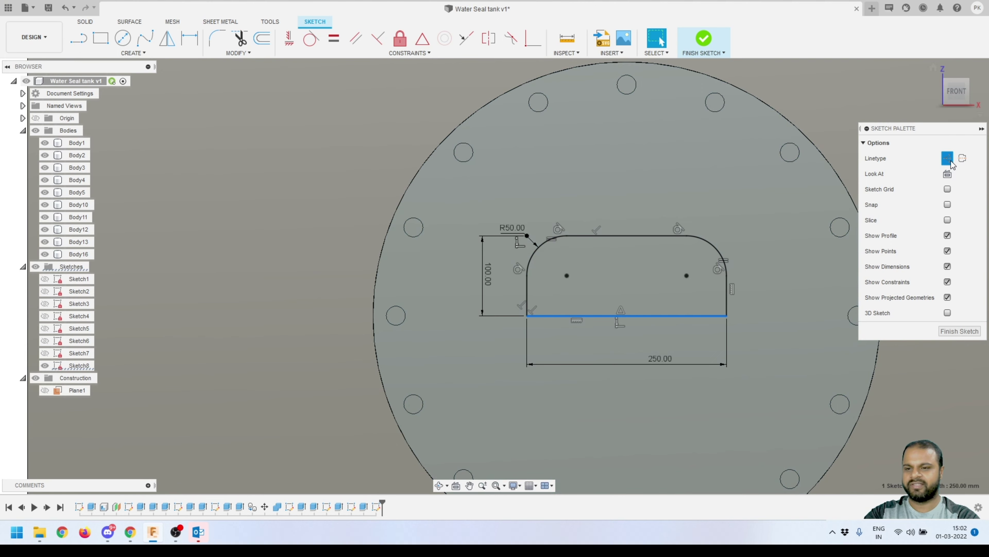
click(702, 42)
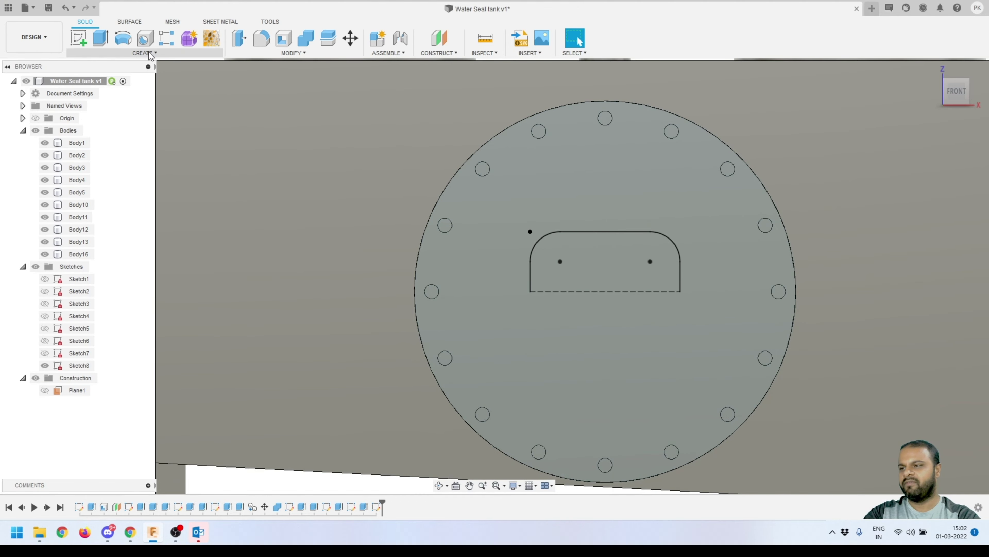
Create a solid circular pipe along the rounded handle path with a 30 mm section size as a new body.
click(149, 54)
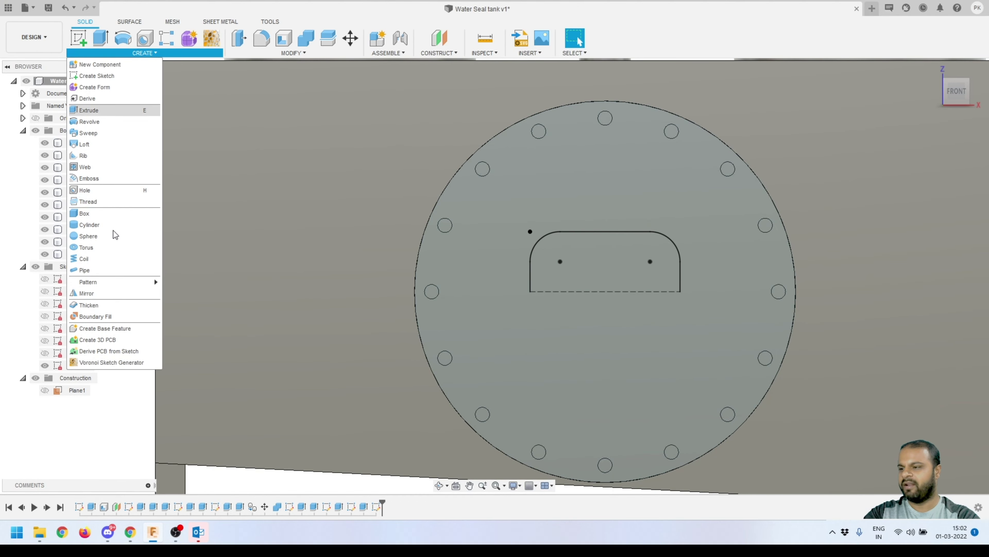
click(100, 271)
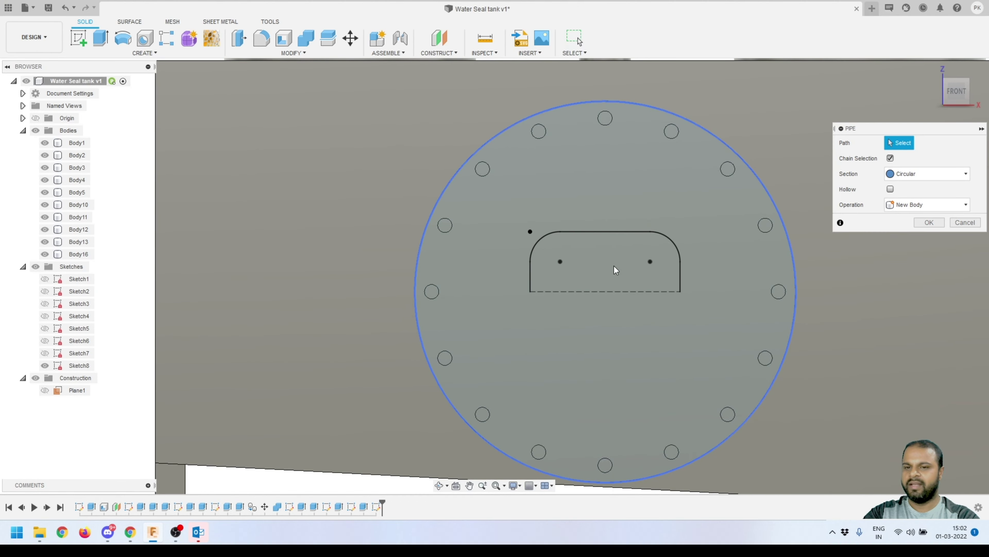
click(547, 293)
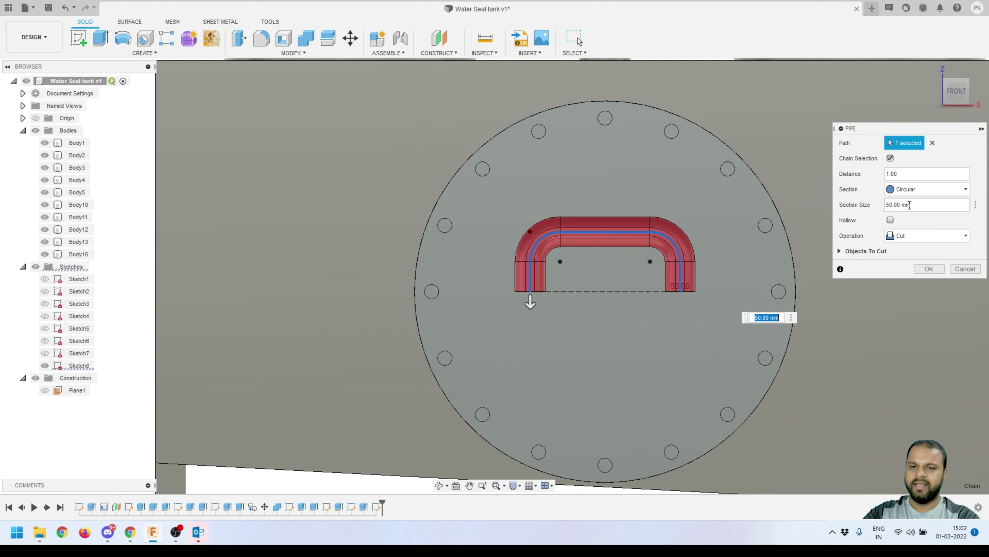
key(BackSpace)
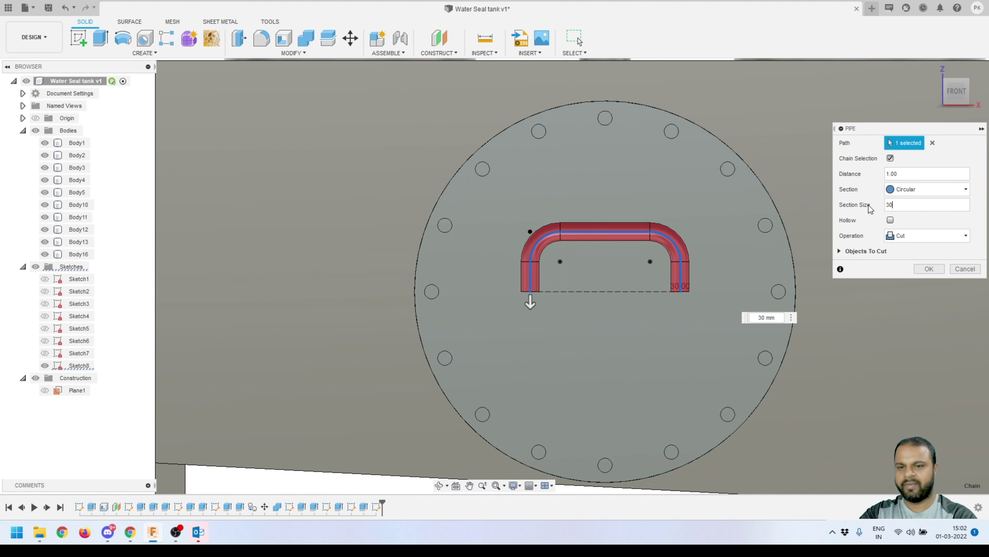
click(938, 235)
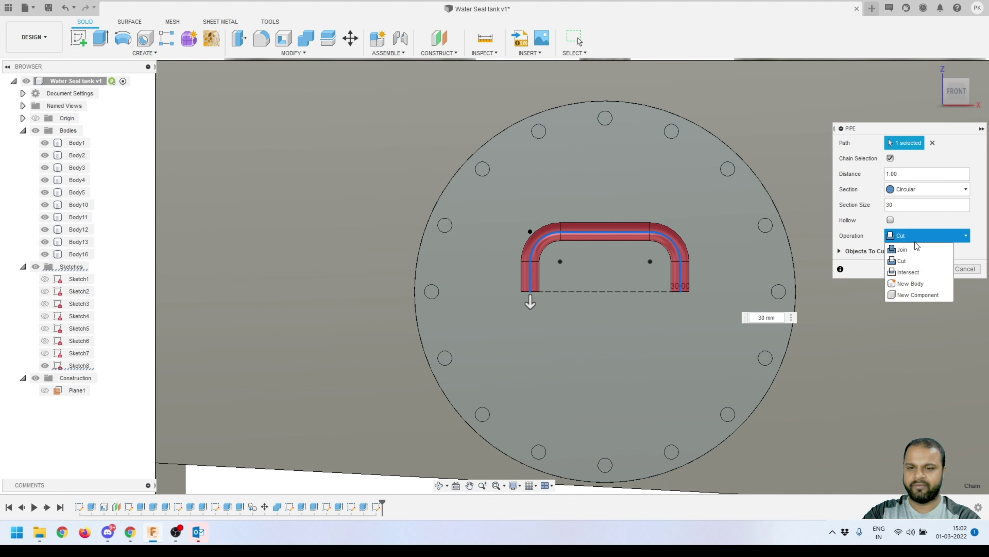
click(909, 283)
scroll(570, 257, down, 3)
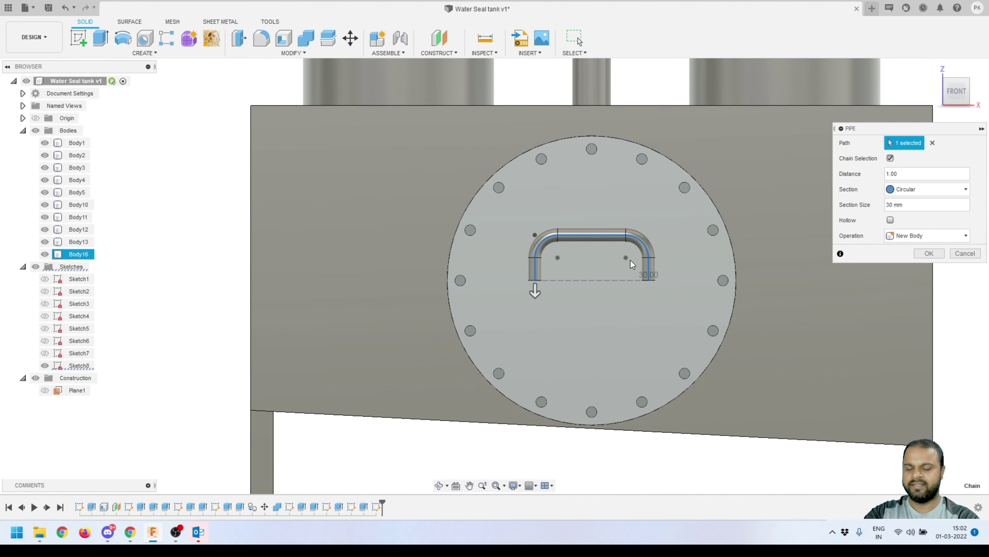
shift+middle_drag(588, 266, 923, 258)
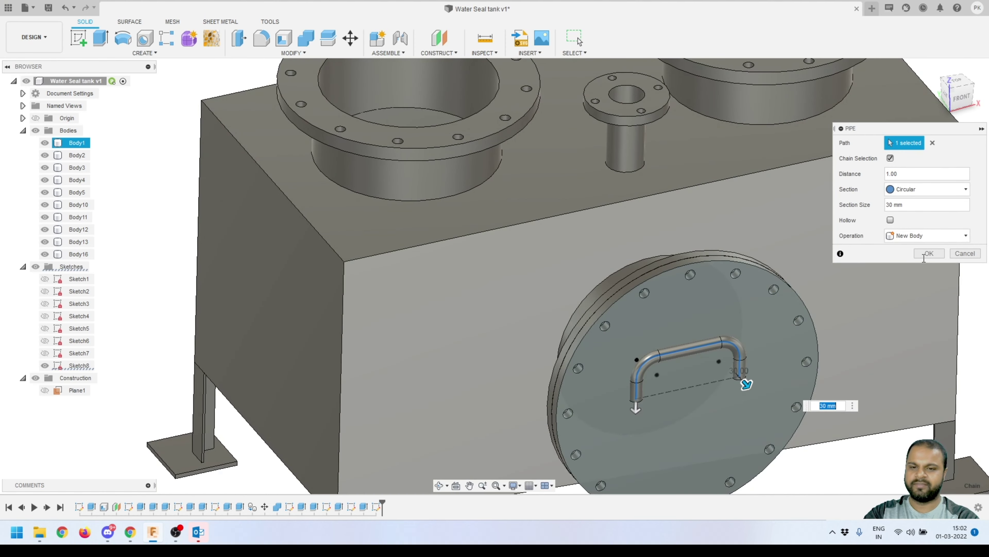
key(Return)
Rotate the handle body 90 degrees about the X axis with Free Move so it projects outward from the cover plate.
scroll(513, 234, down, 3)
scroll(390, 249, up, 3)
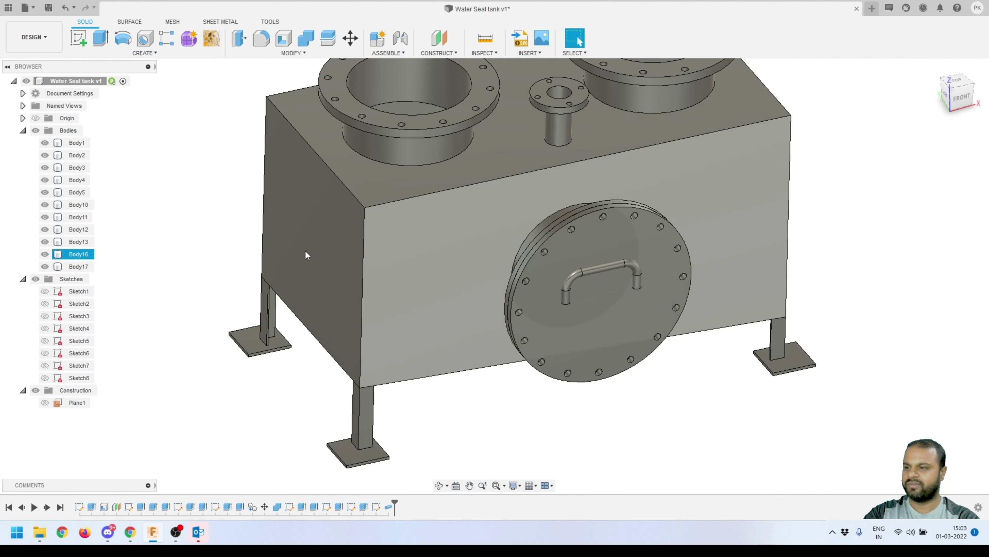
click(78, 268)
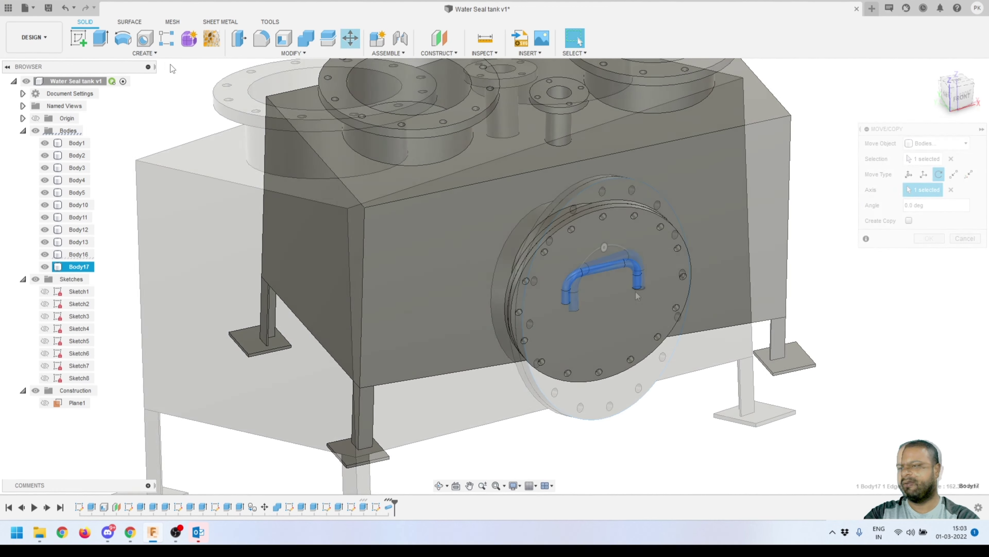
key(Escape)
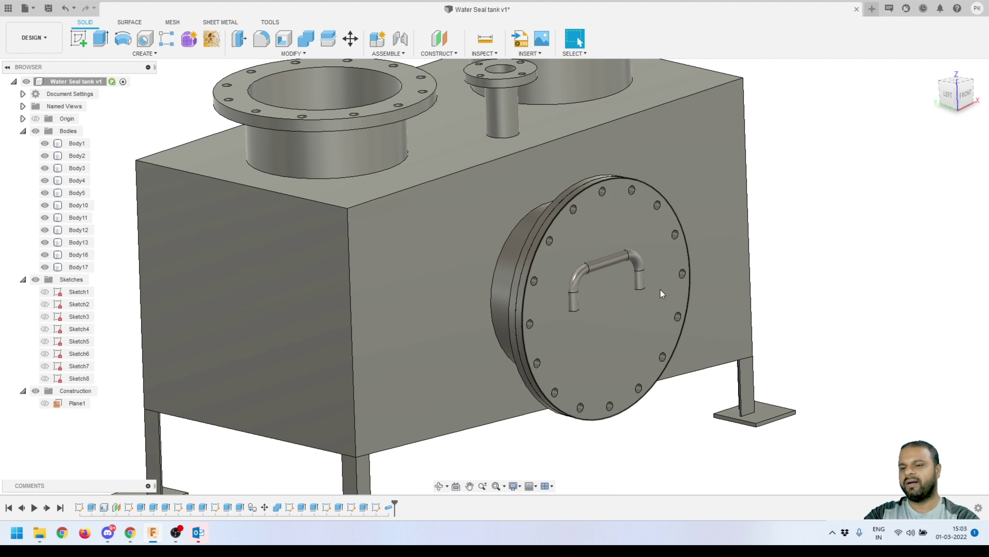
click(80, 267)
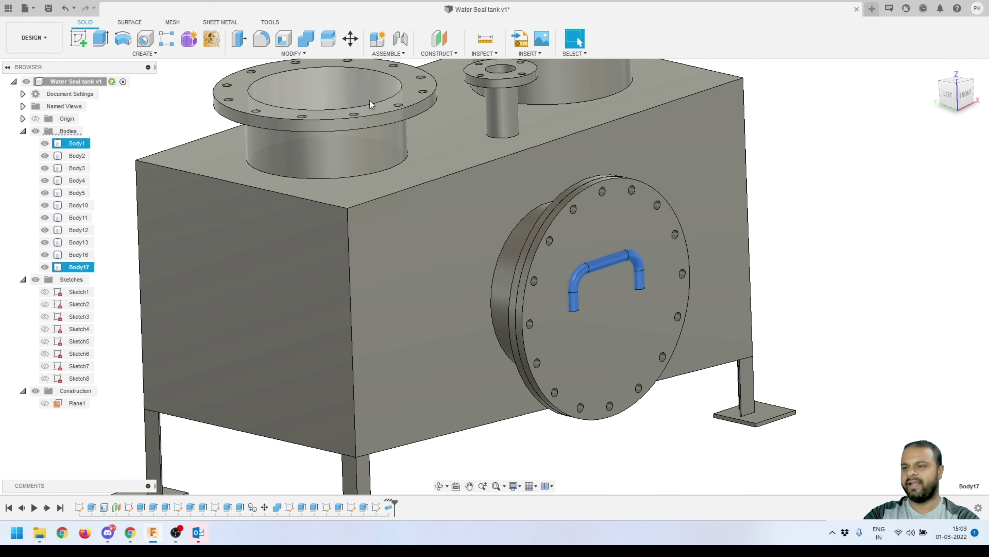
key(m)
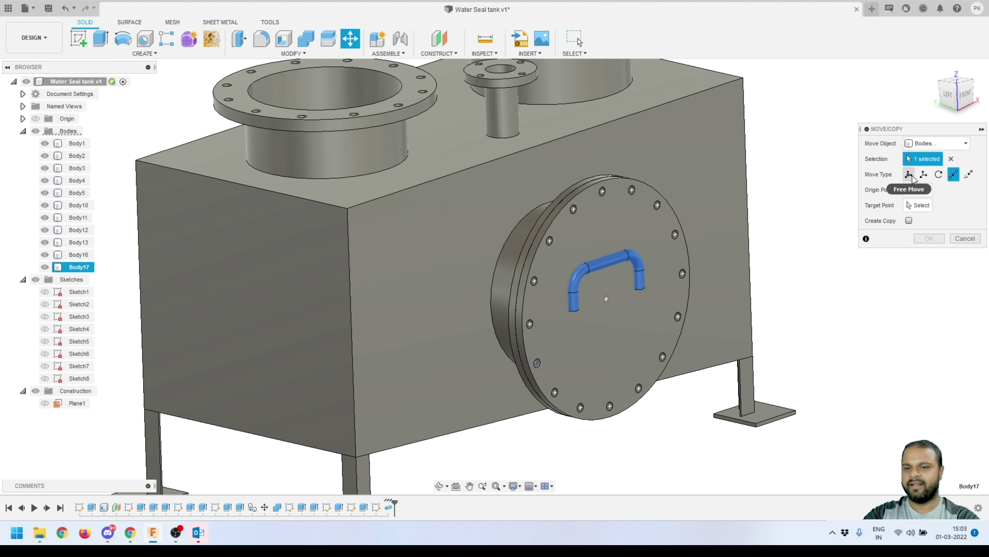
click(910, 175)
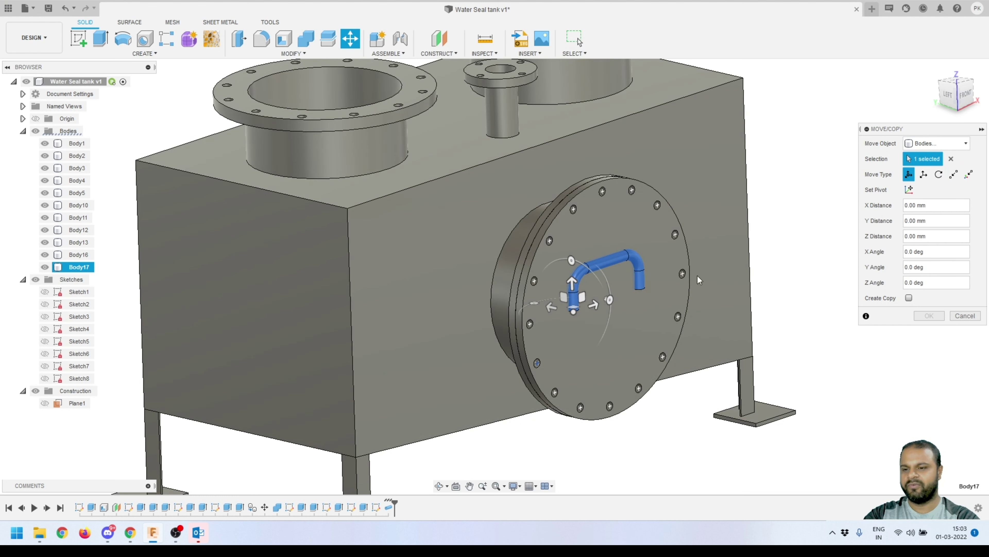
click(570, 261)
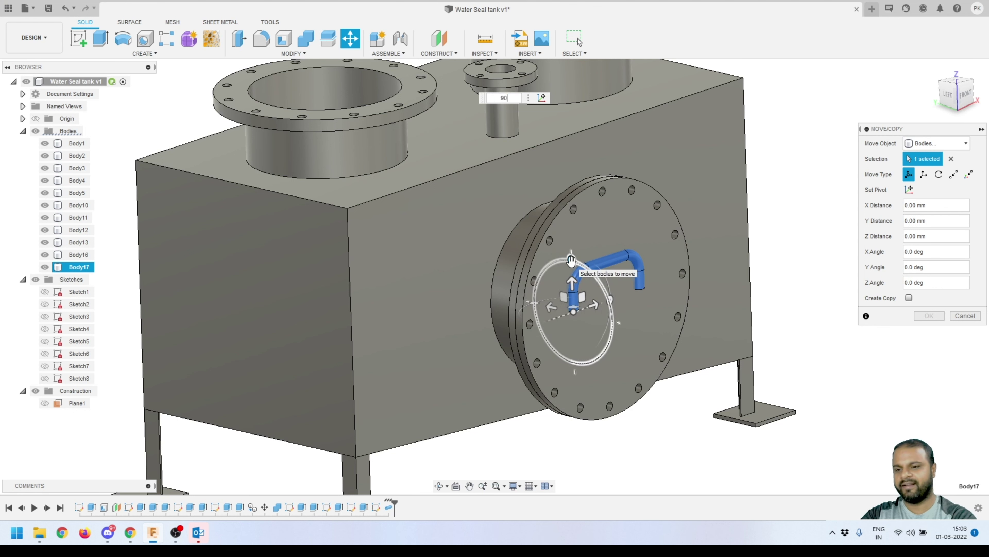
key(Return)
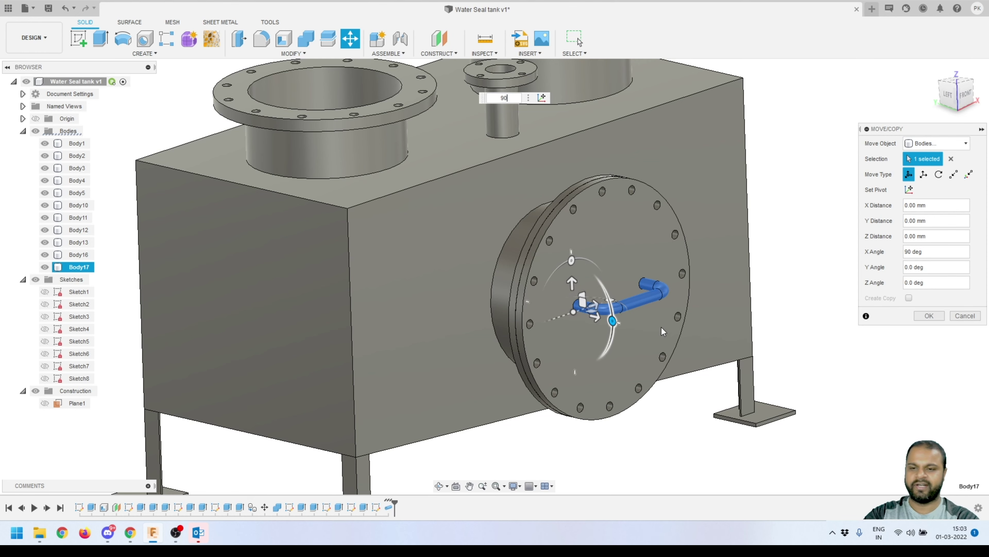
click(930, 315)
Examine from the left side how the rotated handle meets the cover plate.
scroll(598, 301, up, 5)
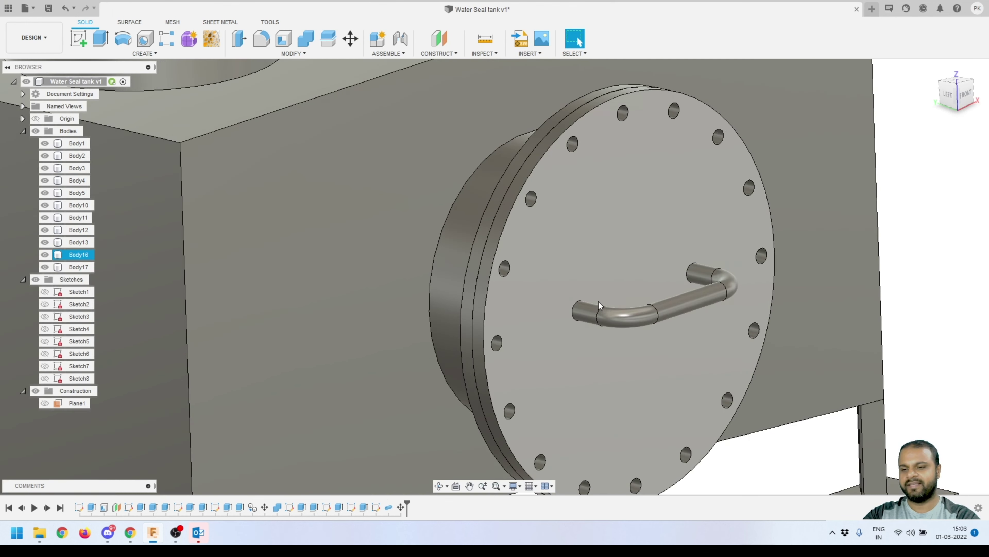
shift+middle_drag(589, 329, 630, 324)
key(Escape)
click(954, 93)
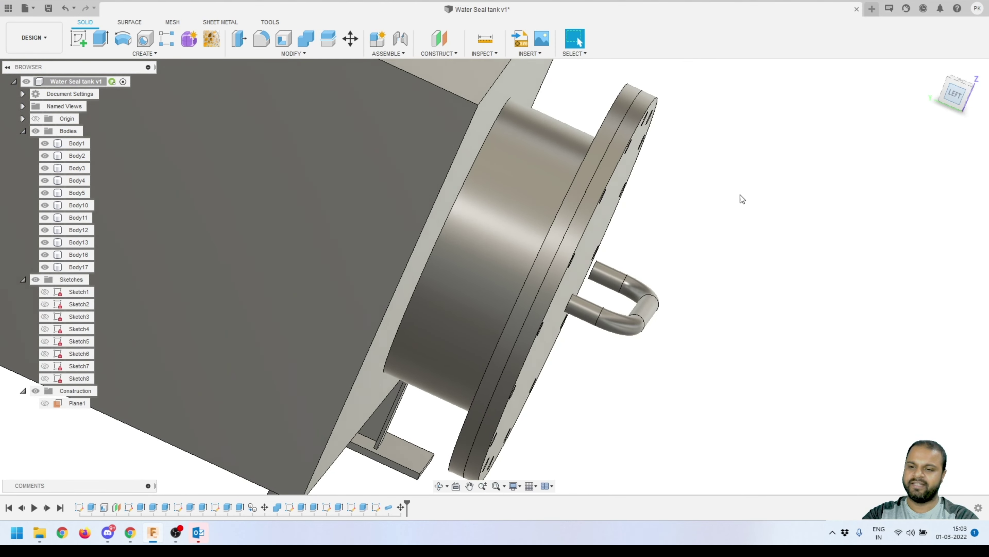
Edit the handle's move feature to a Z distance of -15 mm so its ends touch the cover plate.
scroll(638, 290, up, 3)
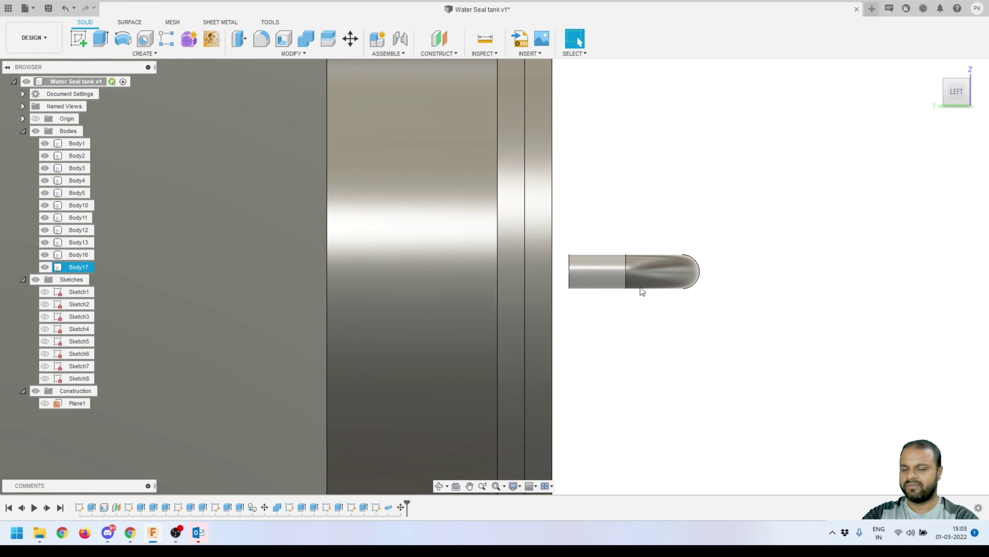
drag(686, 324, 620, 223)
click(401, 509)
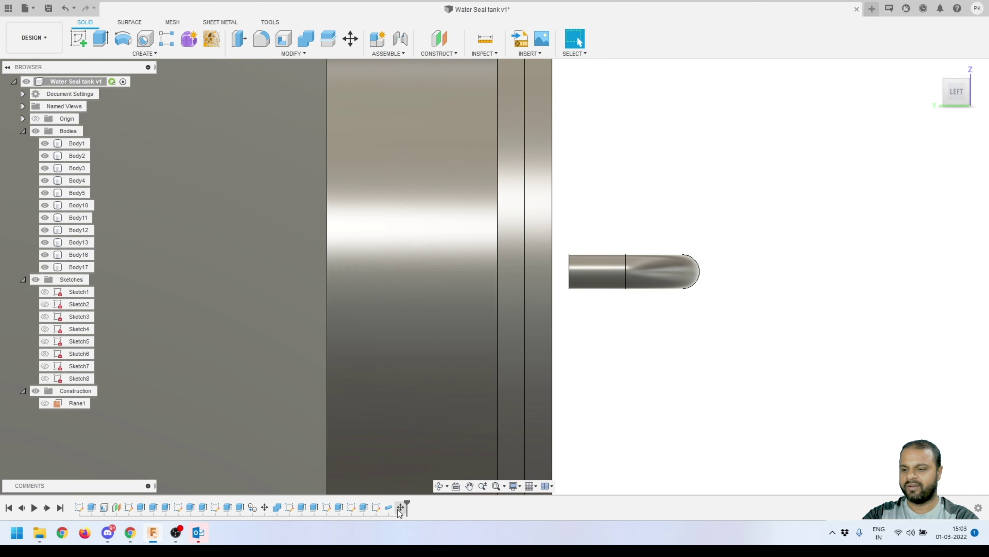
double_click(402, 508)
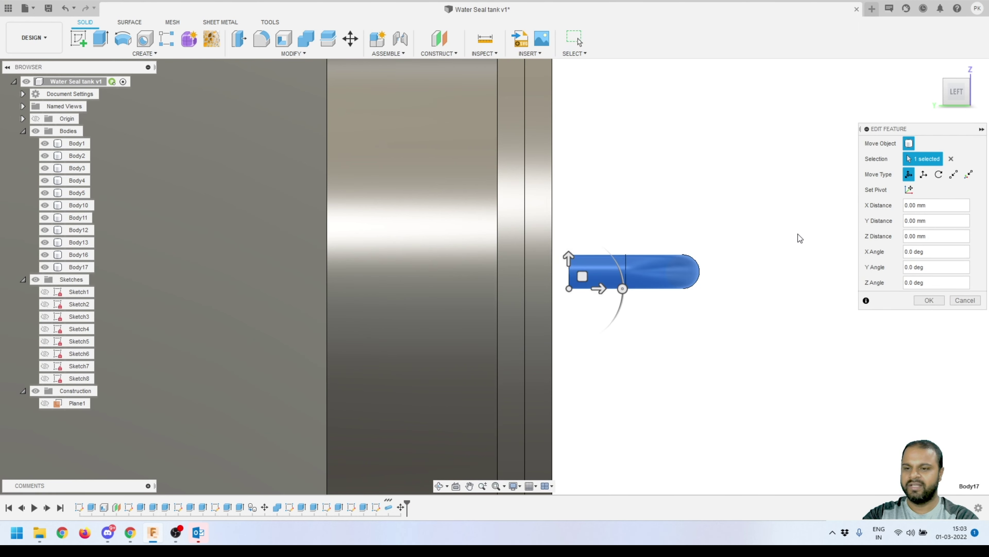
click(595, 289)
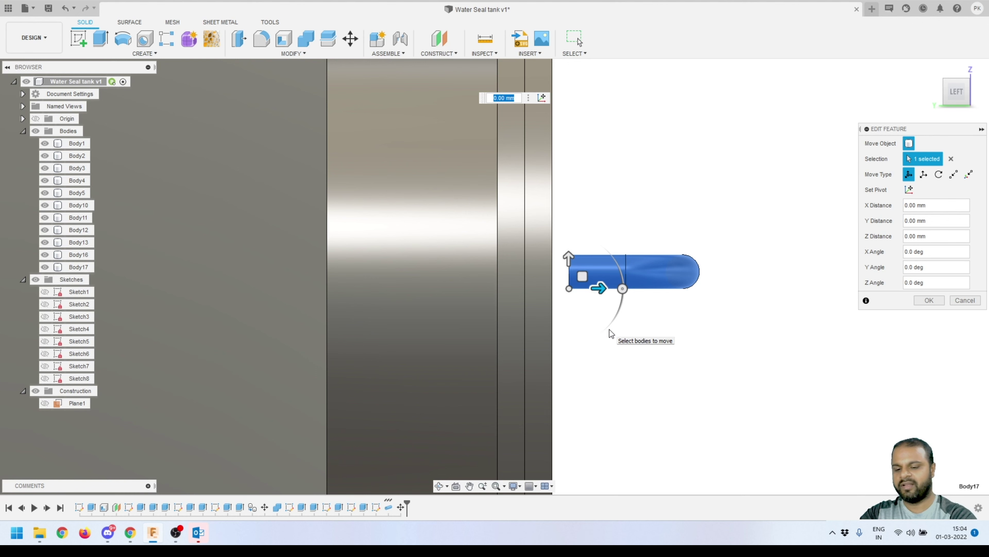
text(-15)
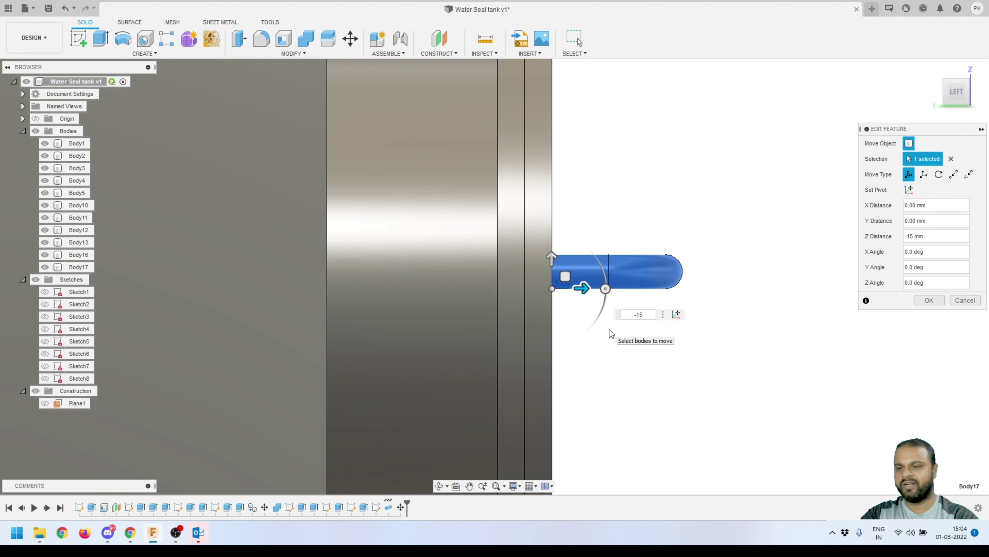
click(929, 300)
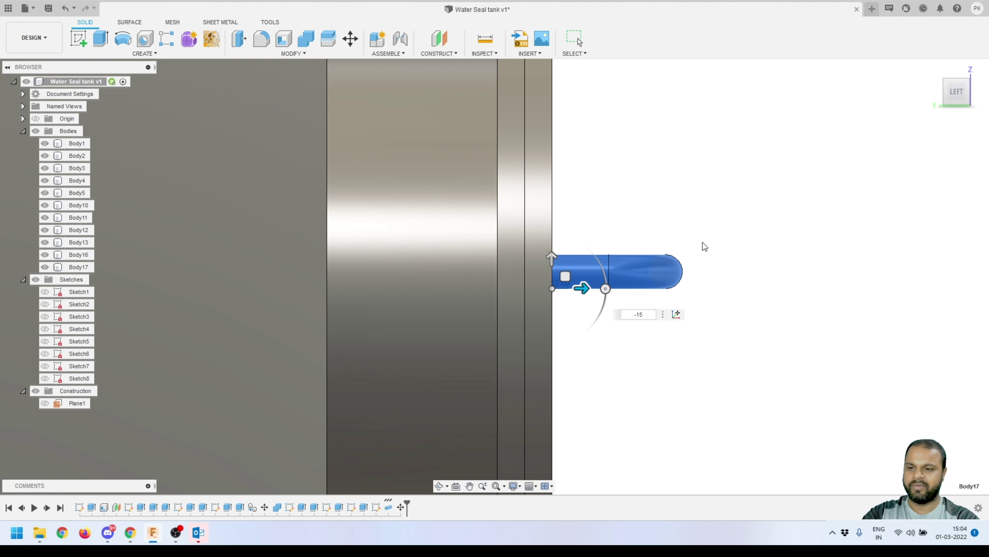
Combine the cover plate and the handle into one body with the Join operation.
scroll(703, 242, down, 5)
shift+middle_drag(703, 242, 622, 251)
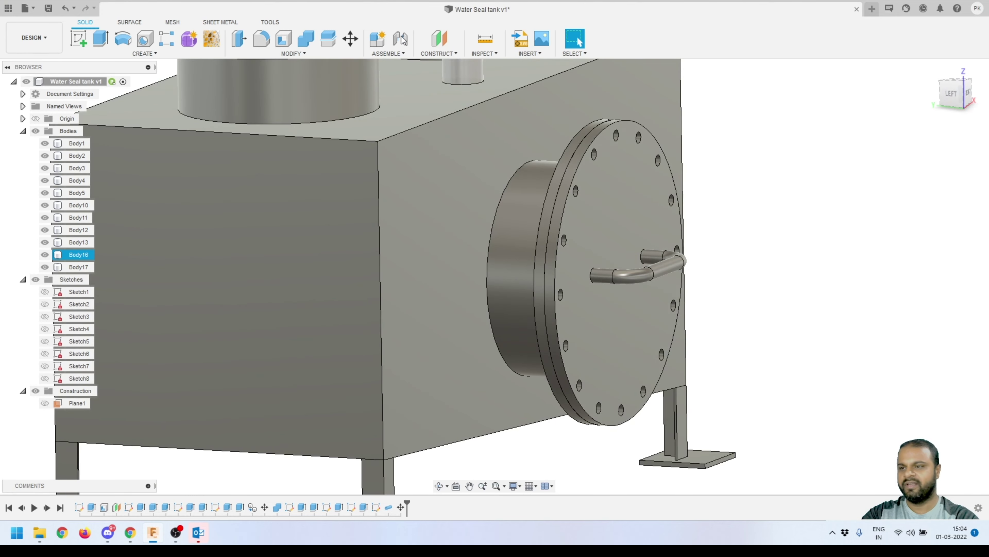
click(306, 39)
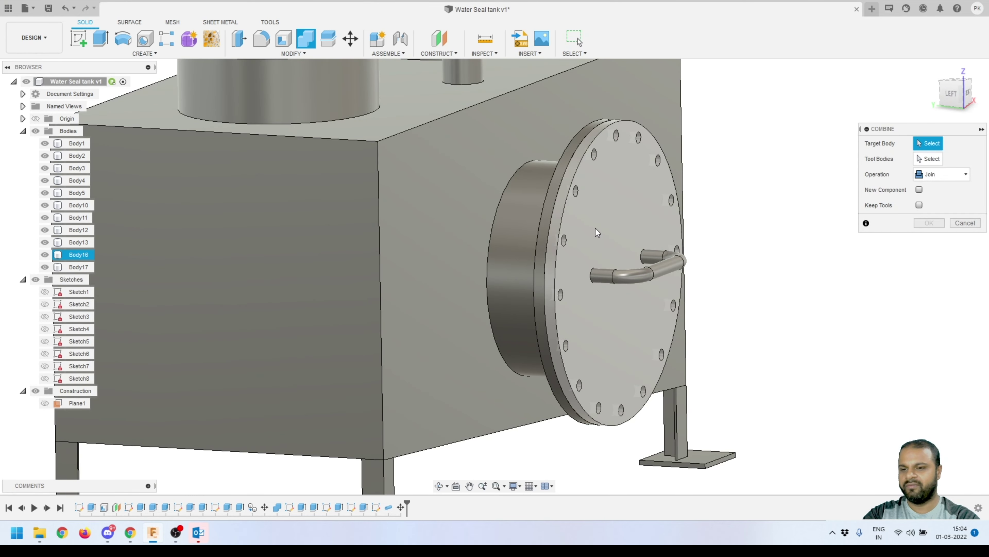
click(603, 249)
click(629, 278)
click(630, 278)
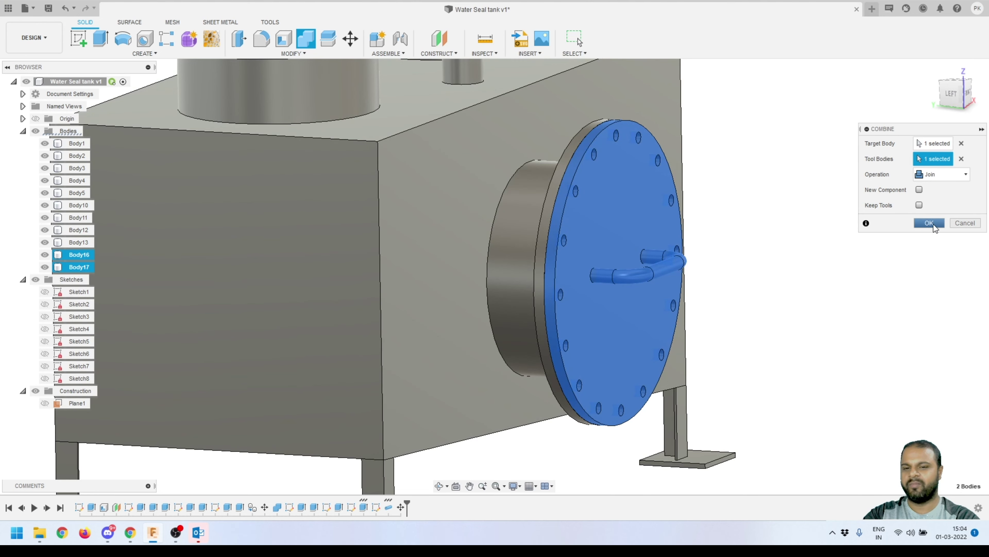
click(929, 223)
Hide and reshow the joined cover plate body, and examine the whole tank from several sides.
scroll(751, 289, down, 5)
shift+middle_drag(753, 294, 662, 269)
click(45, 254)
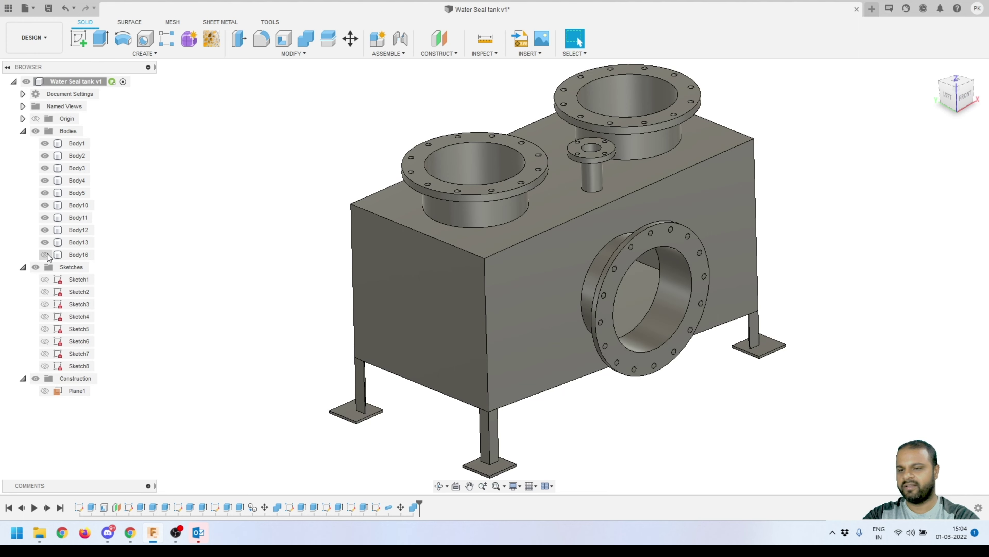
click(45, 255)
scroll(561, 256, down, 2)
shift+middle_drag(558, 289, 500, 357)
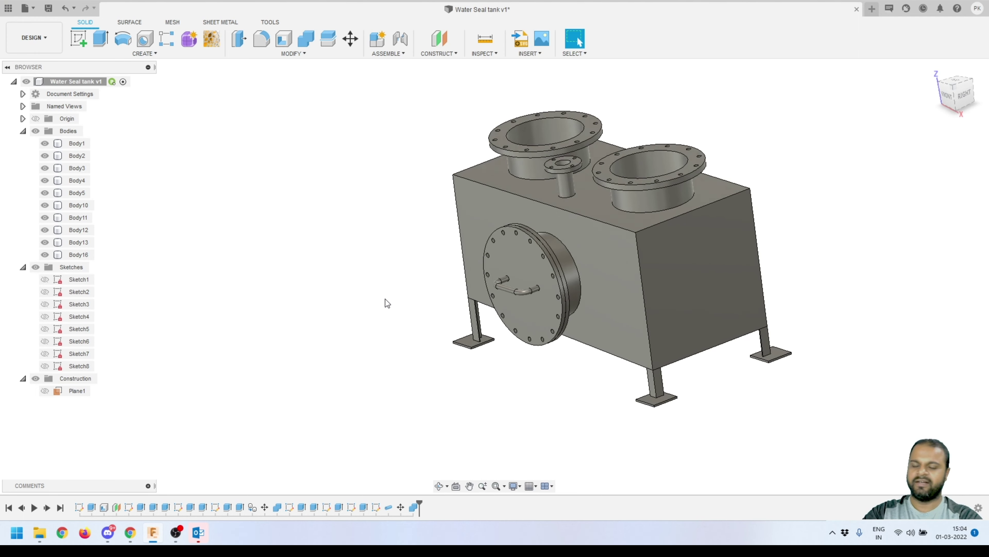
shift+middle_drag(385, 303, 468, 291)
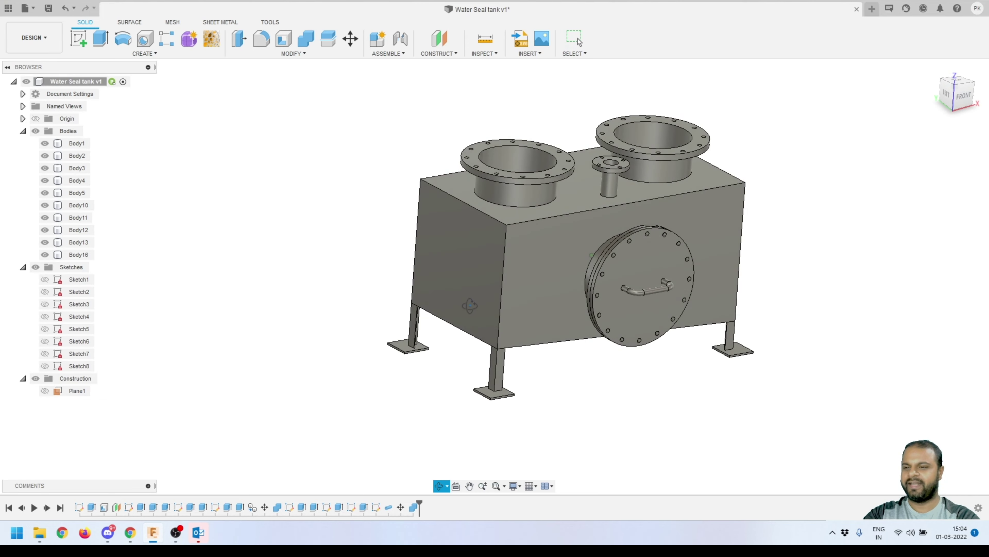
click(464, 240)
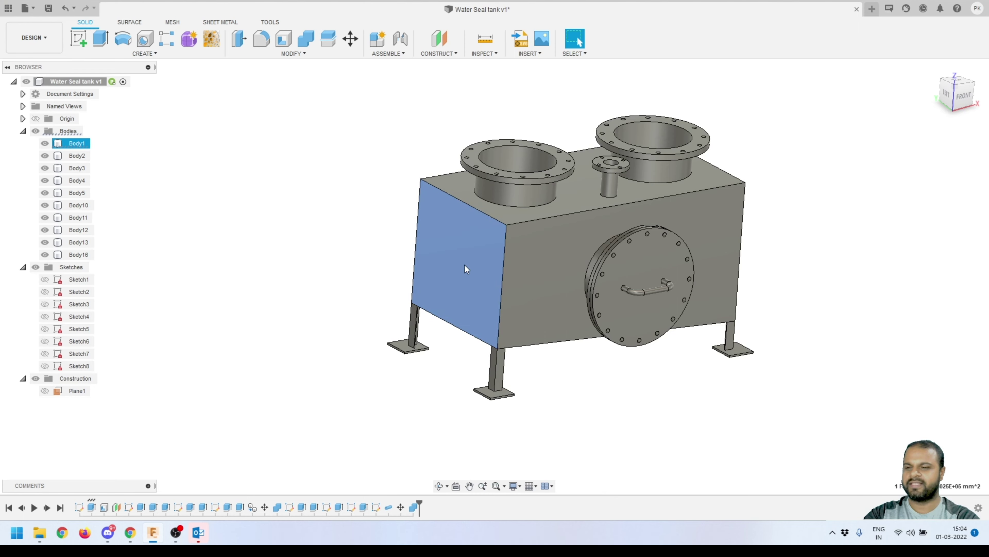
shift+middle_drag(467, 269, 727, 327)
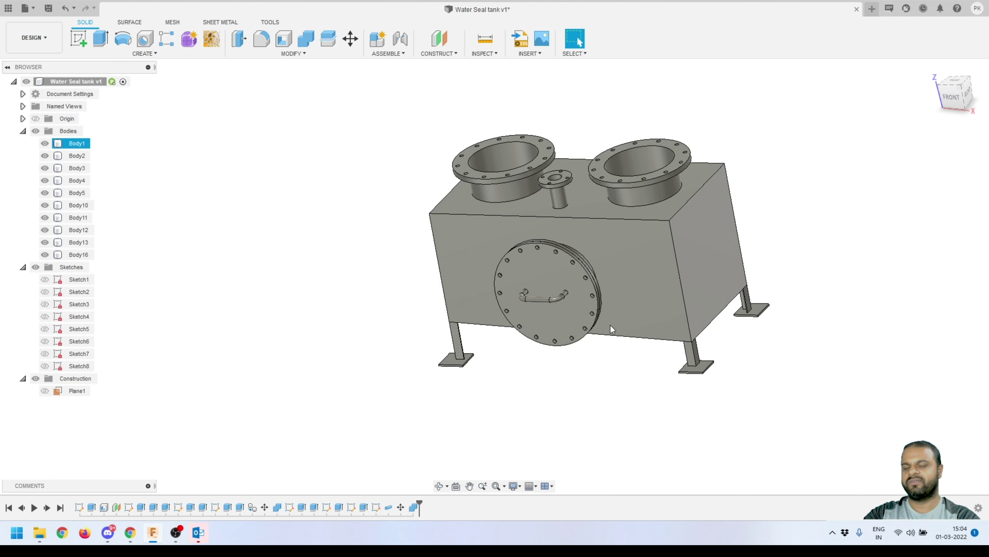
shift+middle_drag(611, 329, 522, 301)
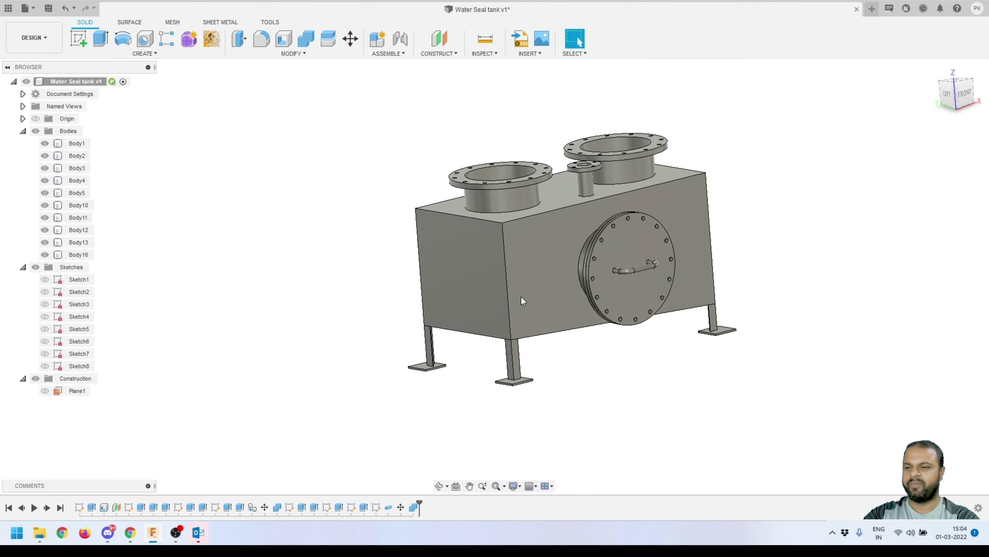
Sketch a vertical construction line about 187 mm long on the tank's left end face, down from the top edge's midpoint.
click(480, 272)
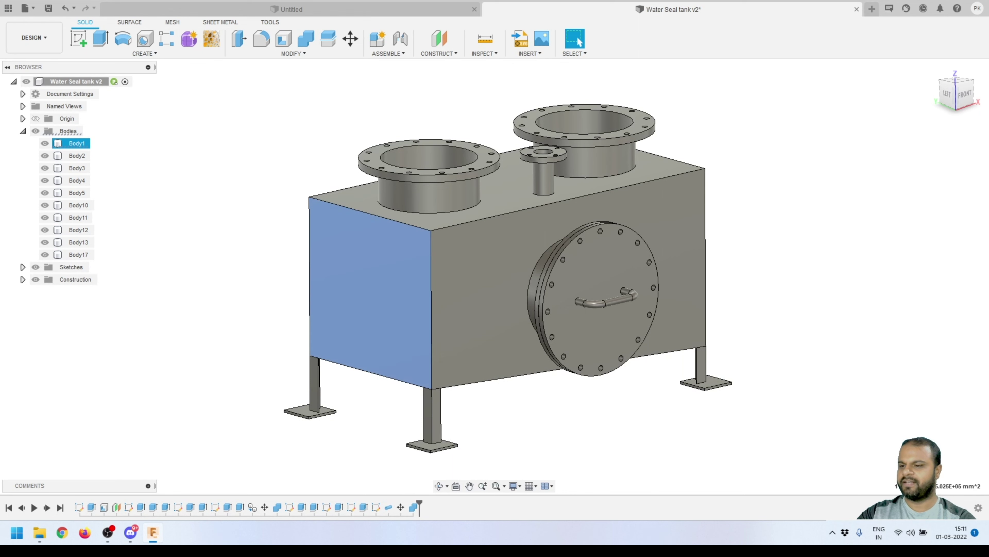
click(78, 38)
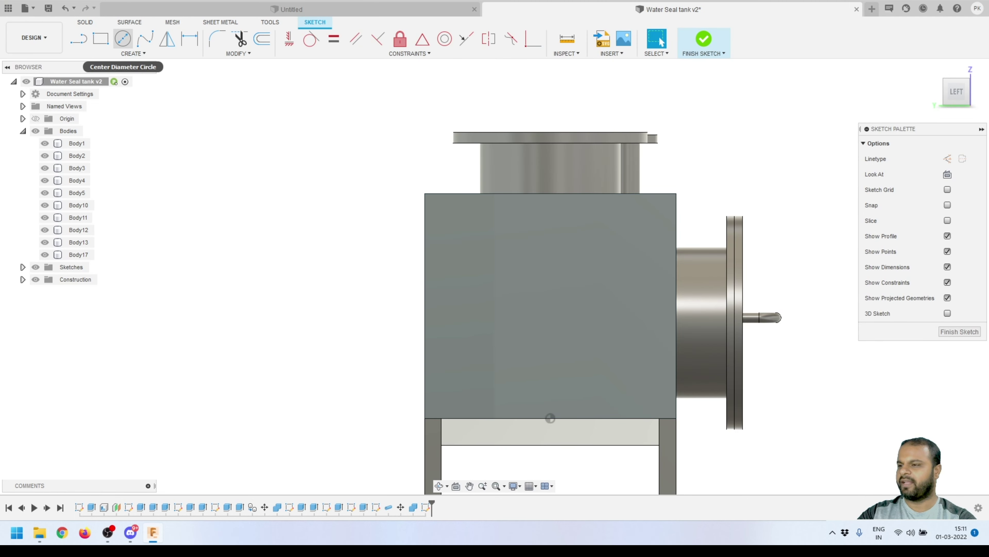
click(78, 38)
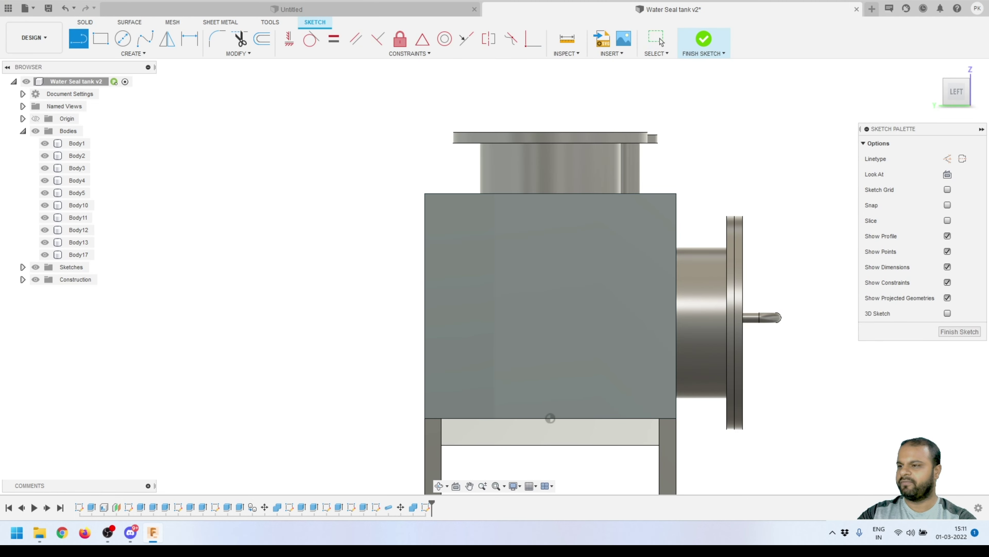
click(550, 194)
click(550, 256)
key(Escape)
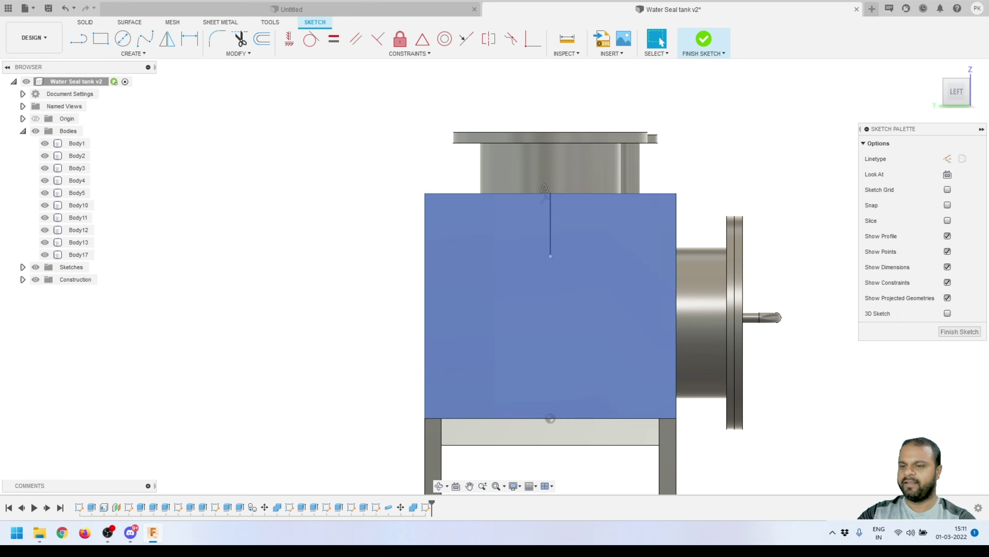
click(550, 221)
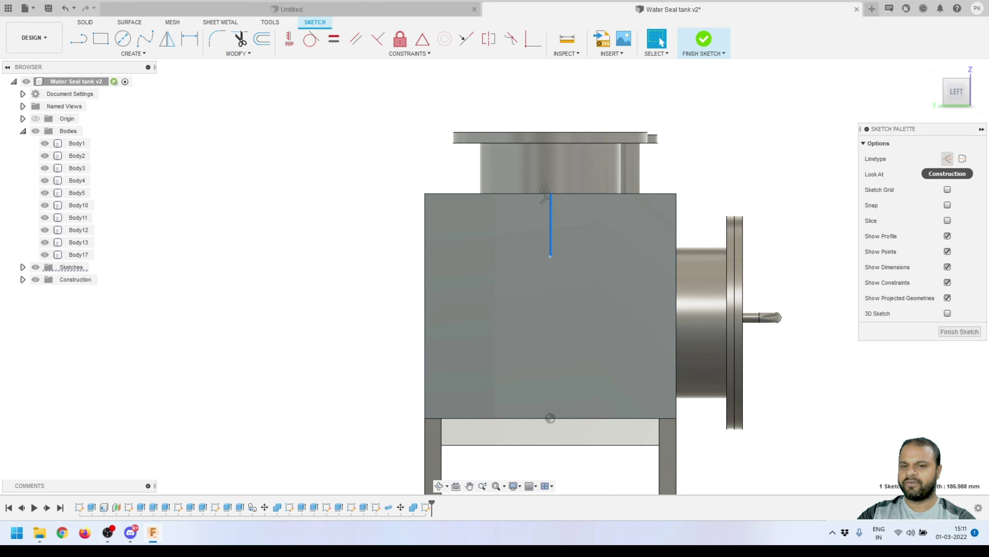
click(948, 159)
key(Escape)
Draw a circle centred on the construction line's lower end and set its diameter to 100 mm.
click(123, 38)
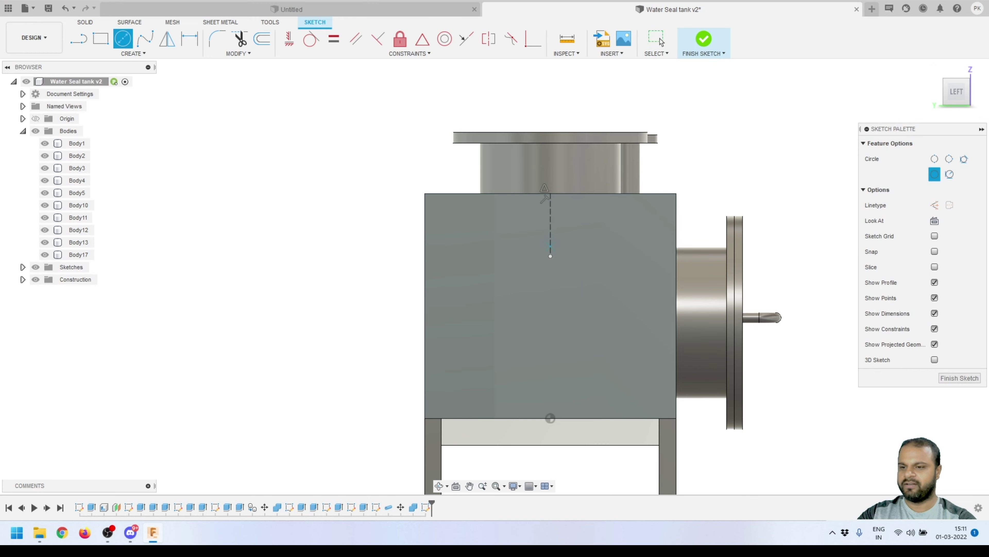
click(550, 256)
click(577, 275)
key(Escape)
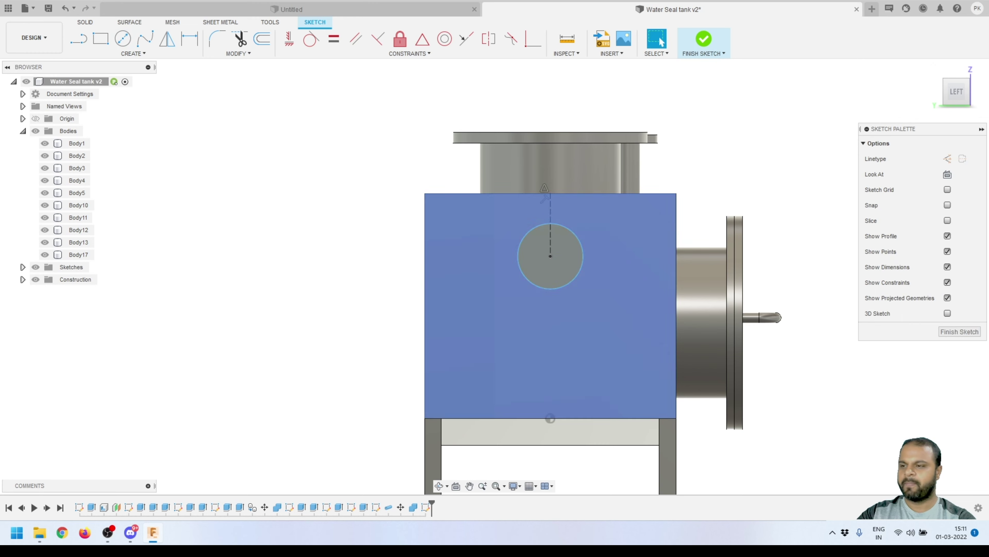
key(d)
click(574, 240)
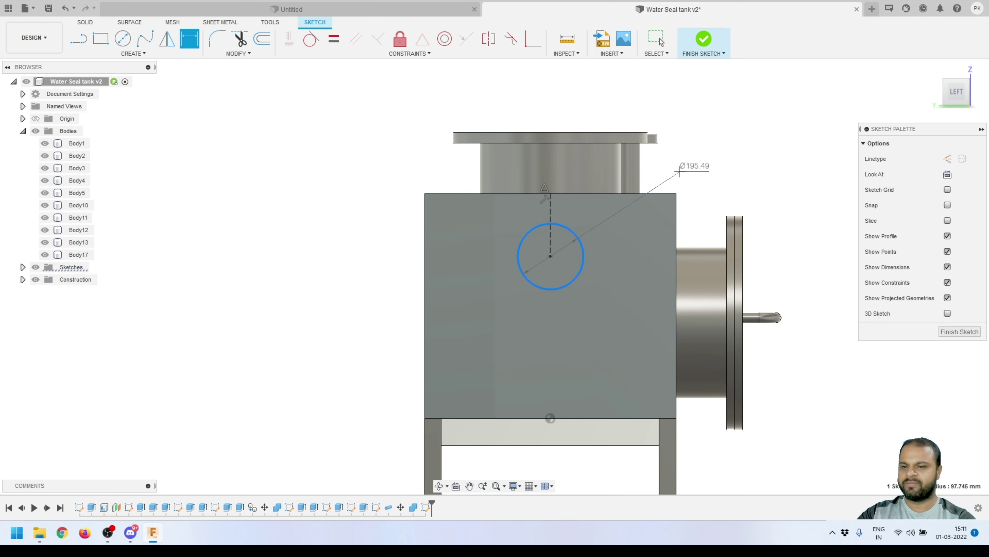
click(669, 176)
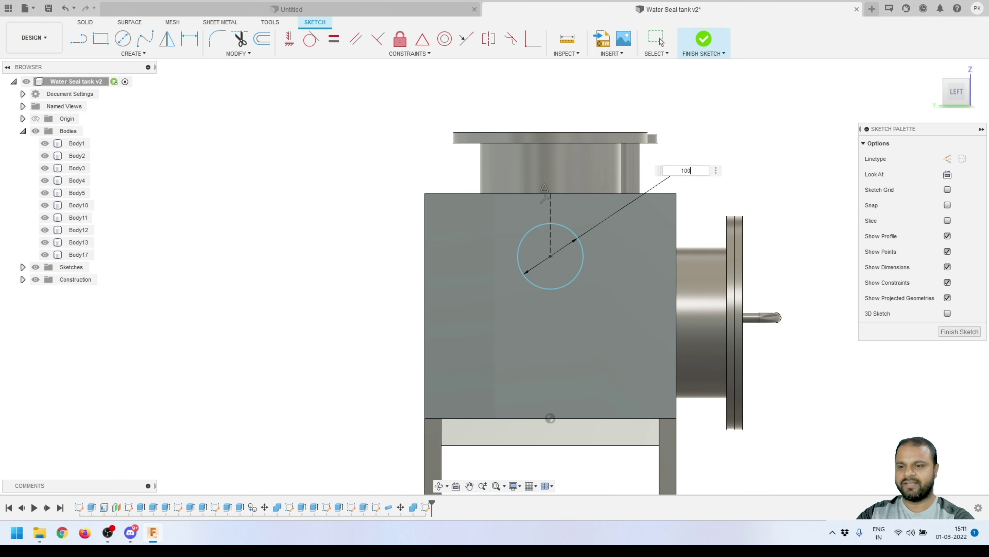
key(Return)
scroll(594, 212, up, 3)
key(Escape)
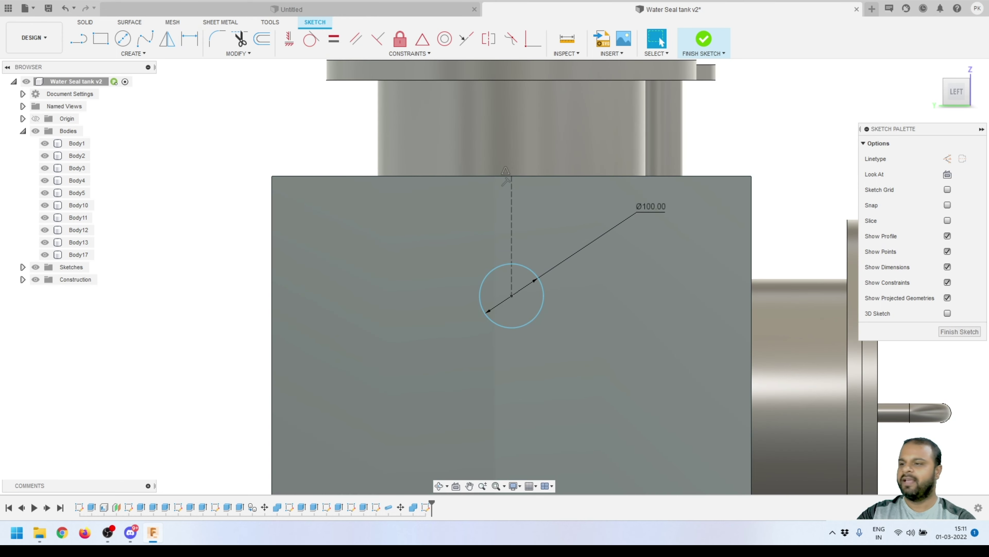
Set the construction line's length to 75 mm to locate the circle below the tank's top edge.
key(d)
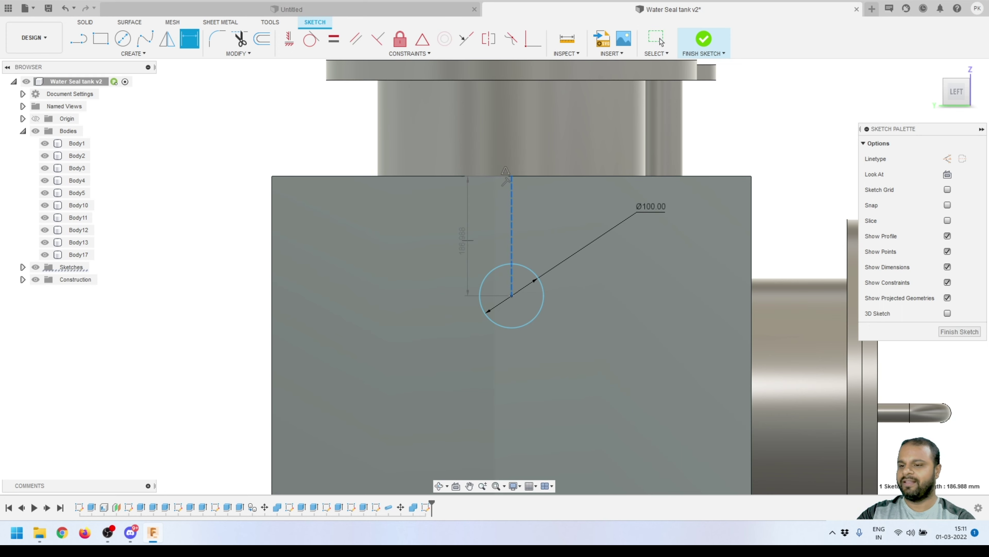
click(462, 241)
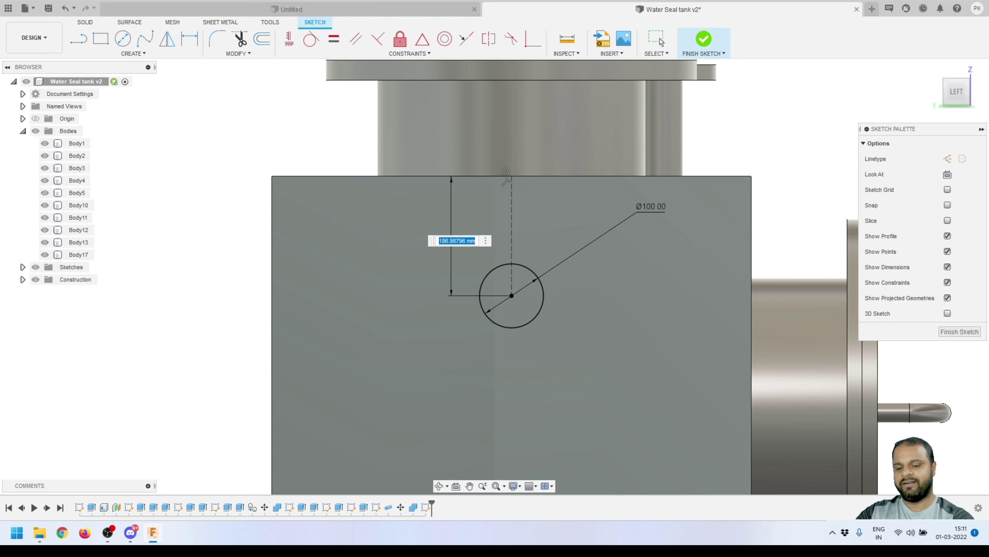
text(75)
key(Return)
key(Escape)
scroll(510, 177, up, 4)
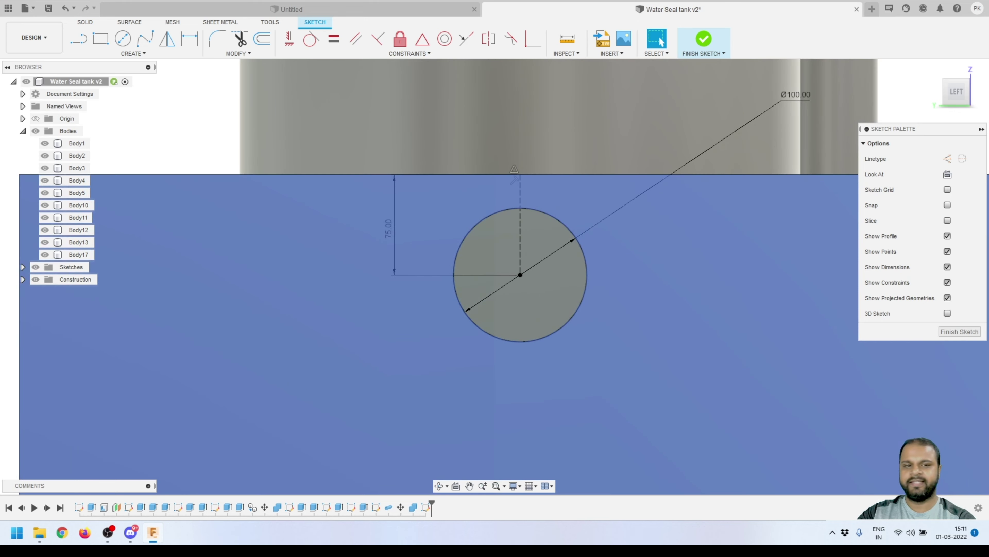
Offset the 100 mm circle inward by 3 mm and finish the sketch.
click(262, 39)
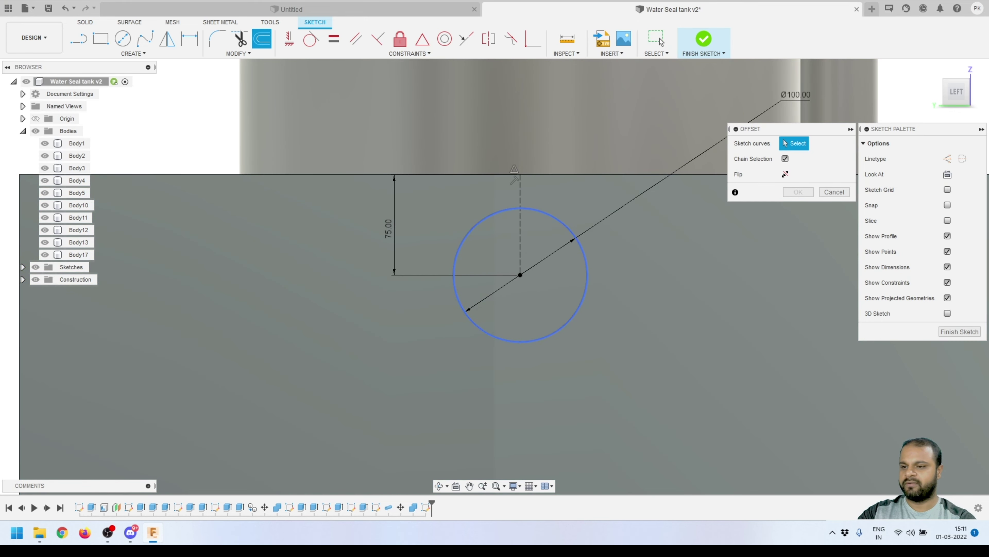
click(480, 217)
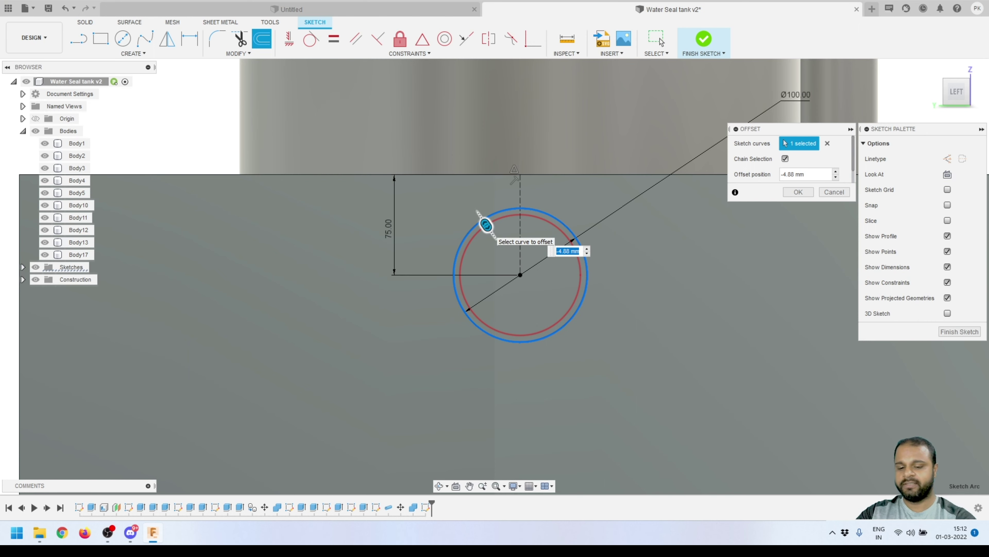
key(Return)
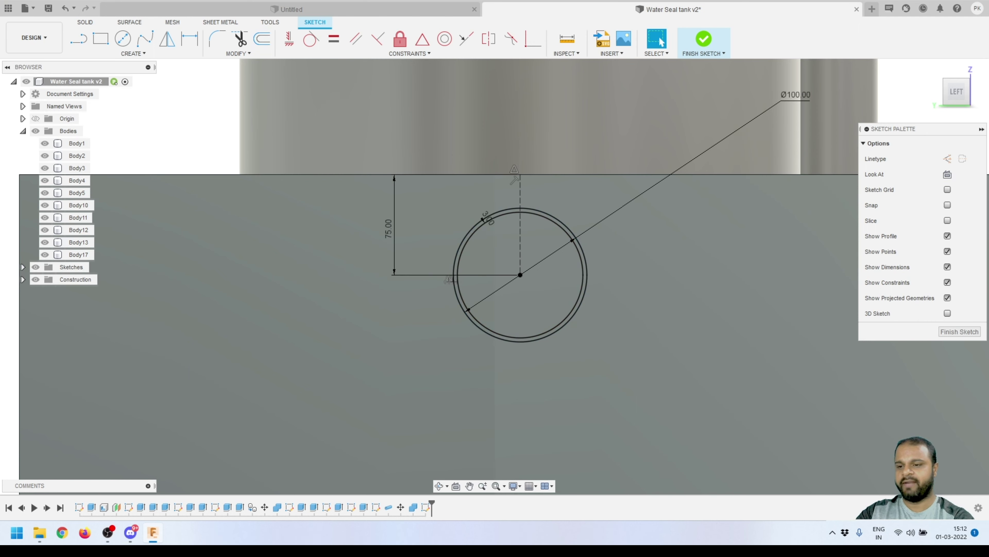
scroll(464, 206, down, 4)
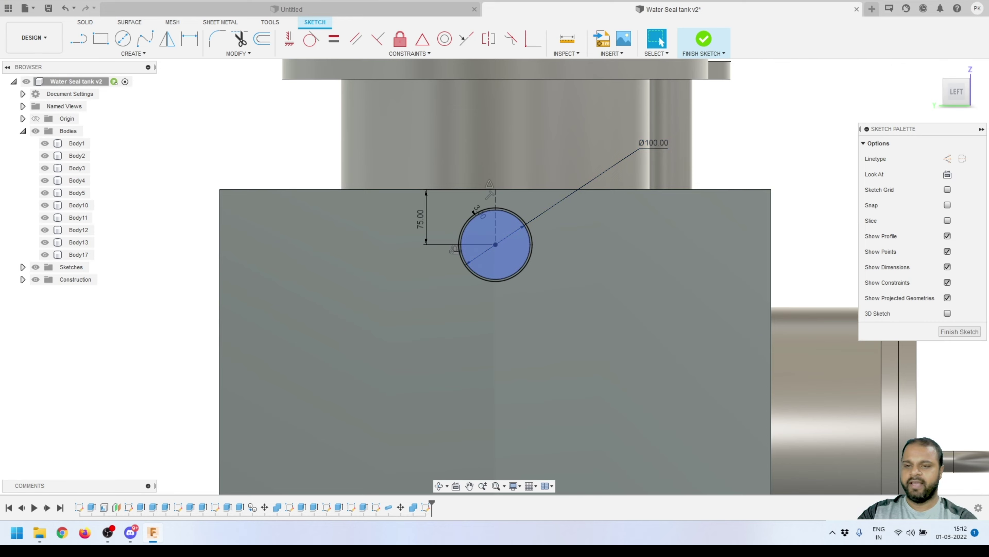
click(703, 39)
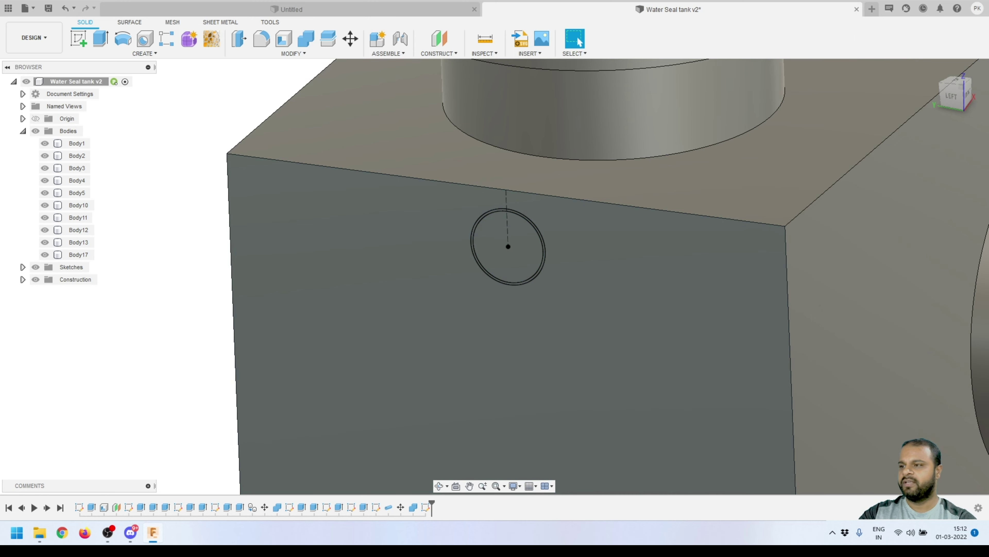
Cut the inner circle's profile 5 mm into the tank's left end wall with Extrude to open the pipe hole.
key(e)
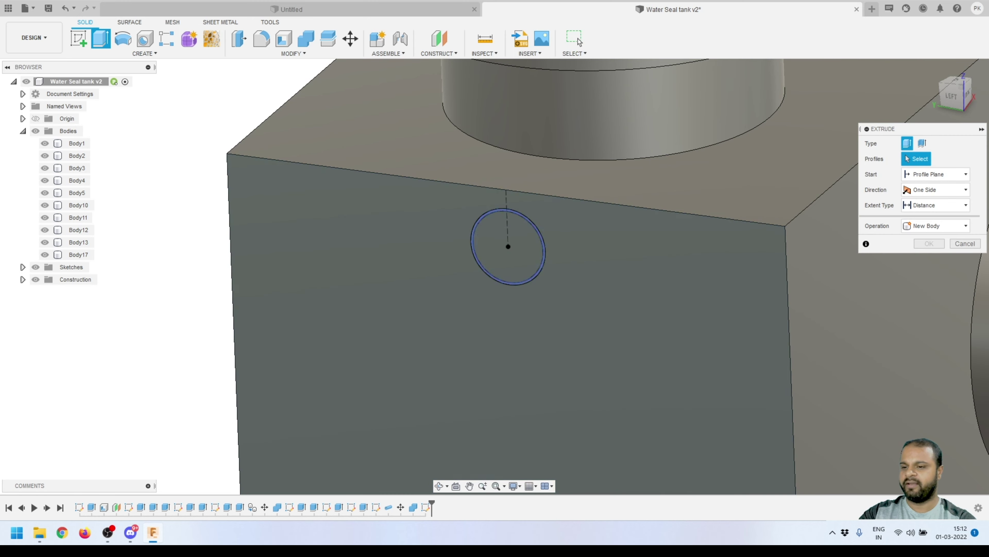
key(BackSpace)
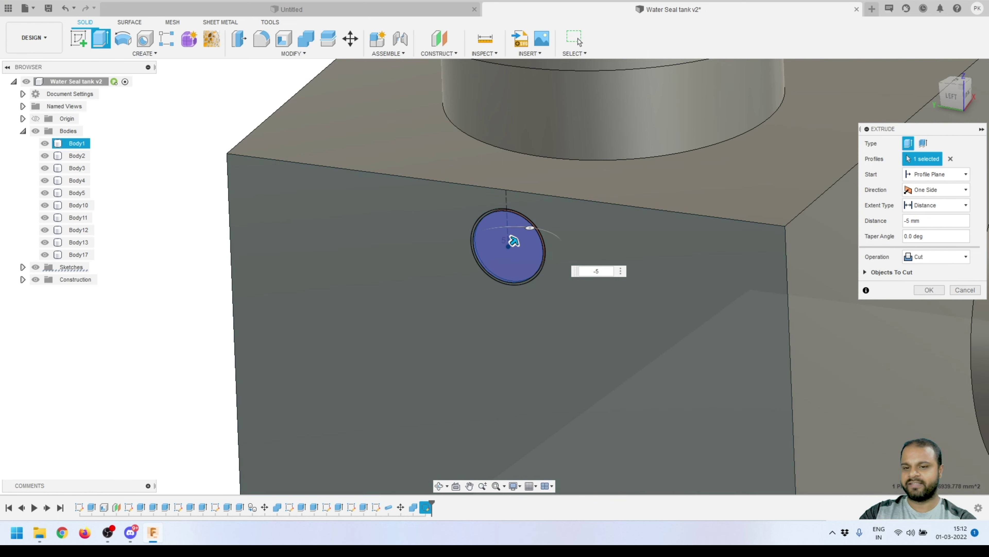
key(Return)
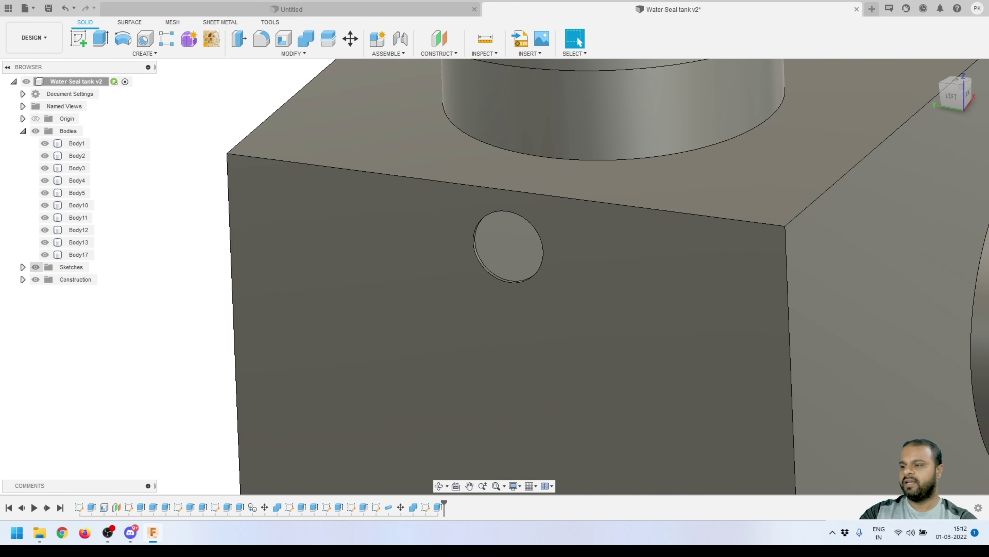
Show Sketch9 again, extrude its thin ring 150 mm outward joined to the tank as a side pipe, and hide the sketch.
click(23, 267)
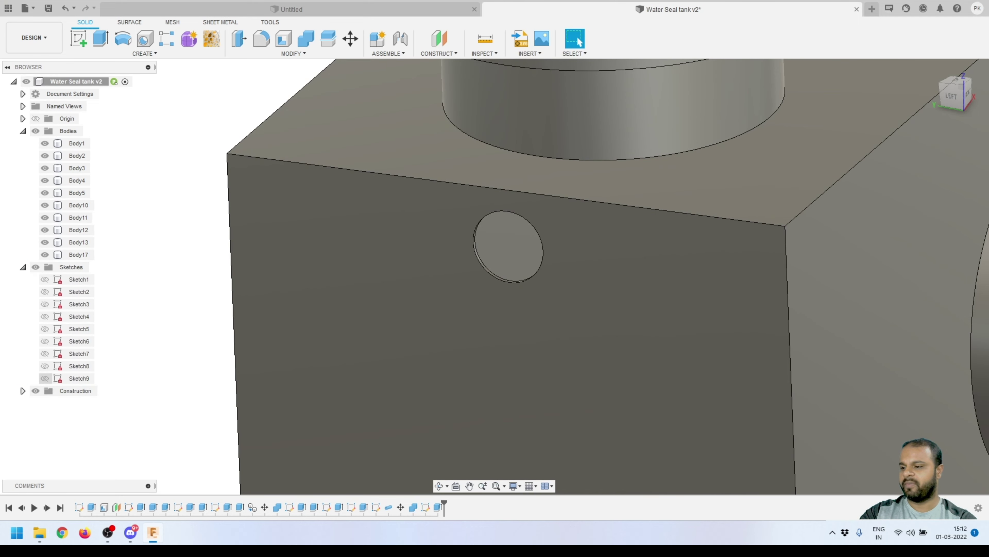
click(45, 378)
key(e)
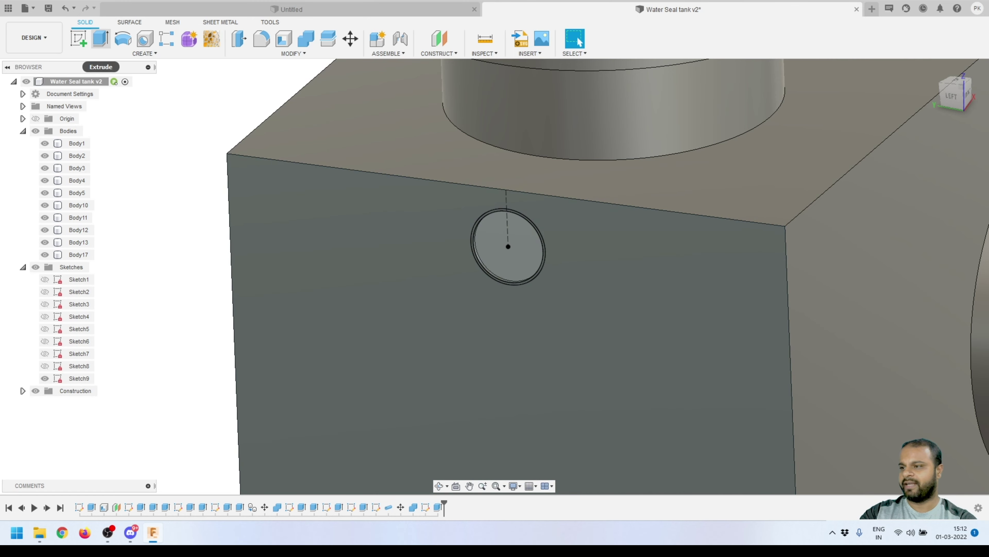
scroll(534, 259, up, 4)
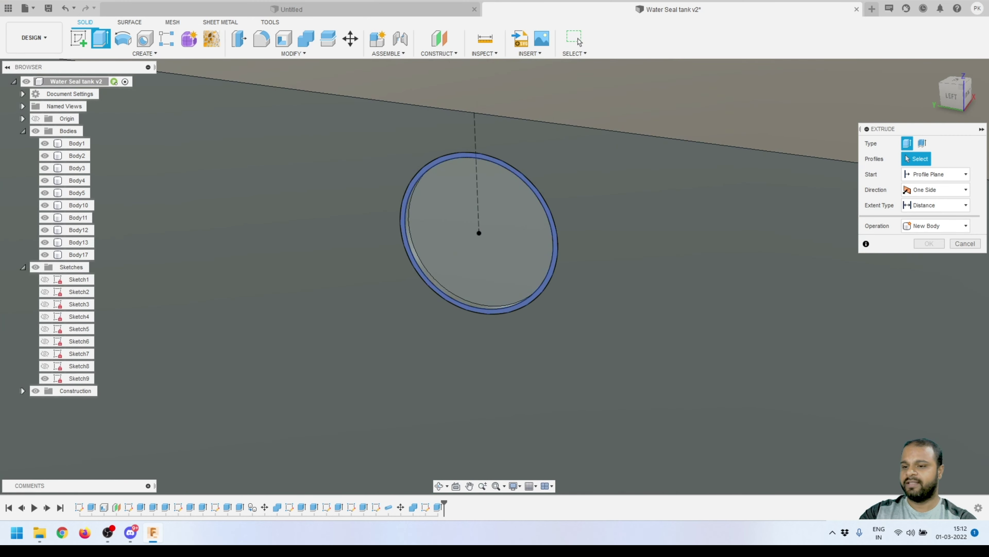
click(544, 283)
scroll(543, 283, down, 4)
drag(544, 268, 521, 289)
text(150)
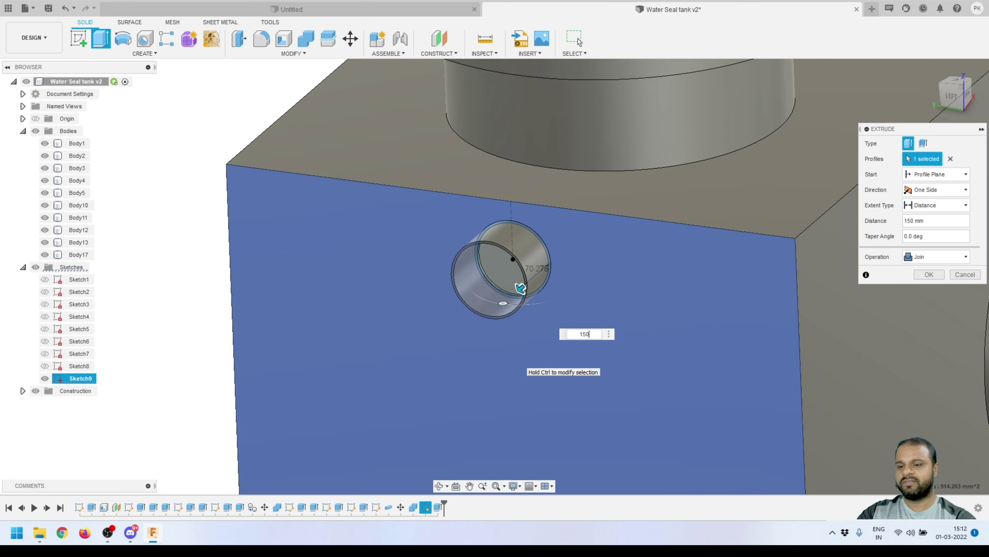
scroll(454, 258, down, 4)
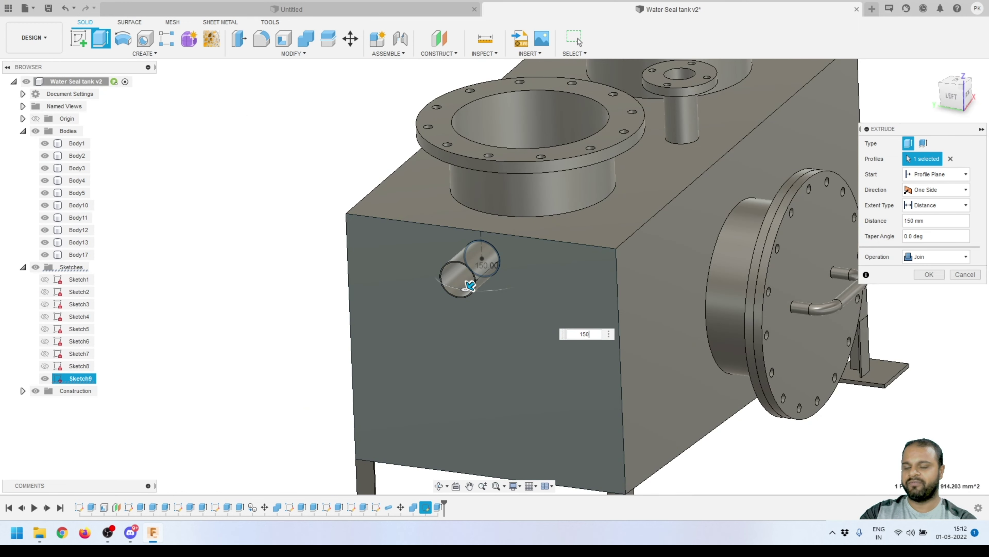
scroll(488, 276, up, 3)
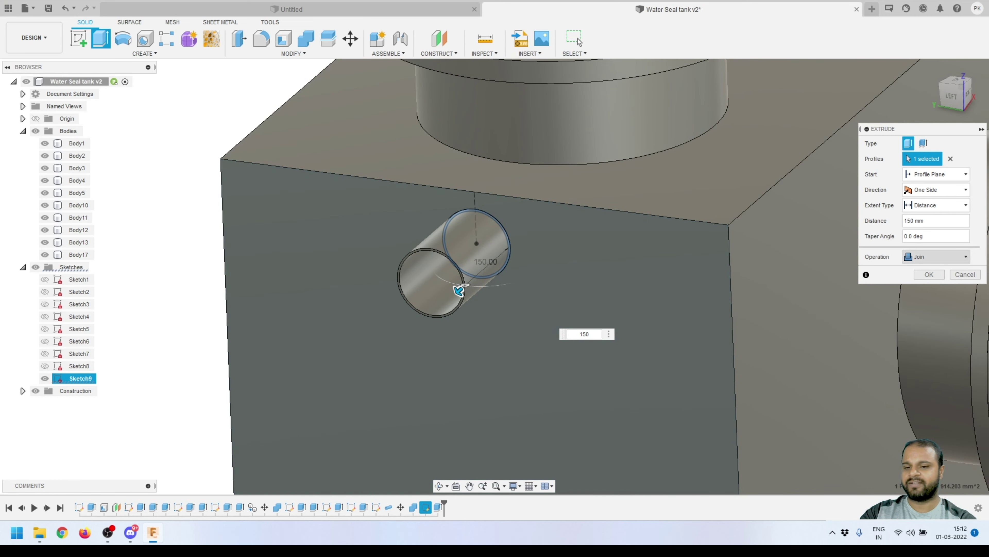
key(Return)
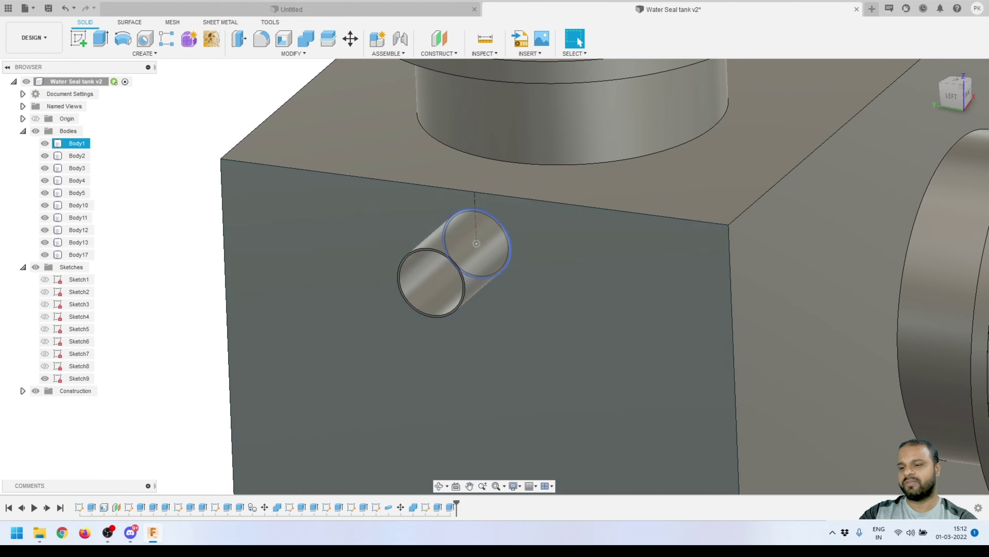
click(45, 378)
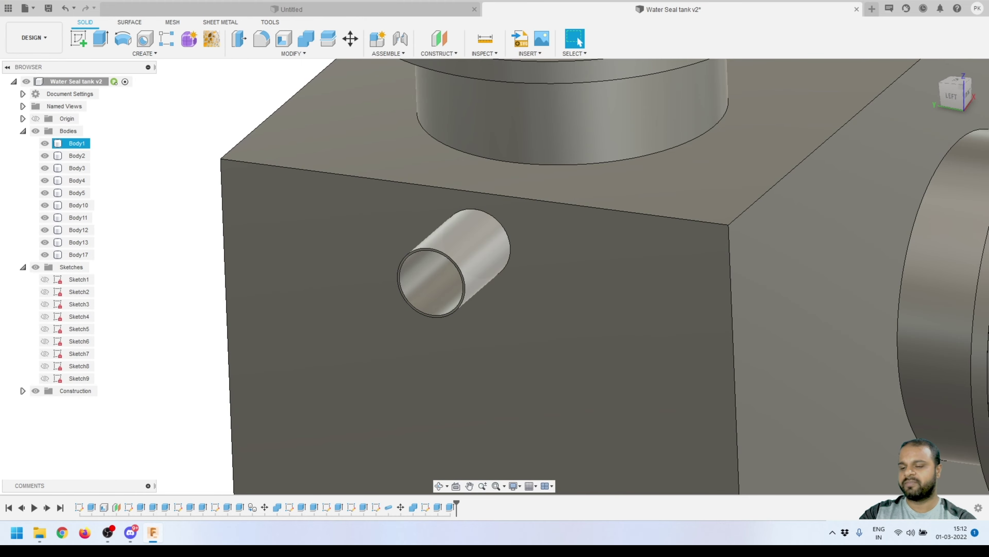
Start a new sketch on the ring-shaped end face of the side pipe.
scroll(486, 253, up, 2)
mouse_move(486, 252)
shift+middle_down()
mouse_move(479, 194)
mouse_move(518, 250)
mouse_move(411, 283)
mouse_move(436, 287)
shift+middle_up()
scroll(479, 289, up, 1)
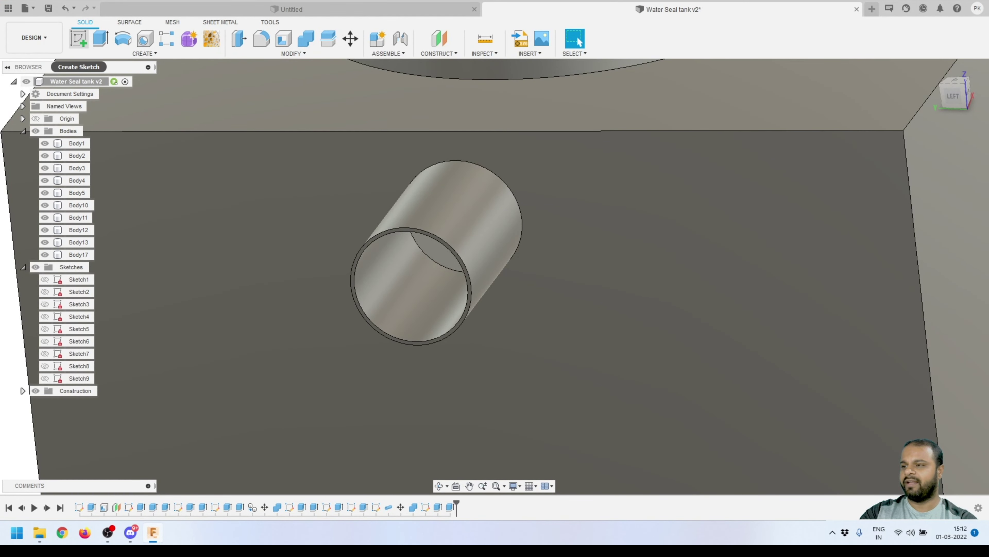
click(78, 39)
scroll(359, 261, up, 3)
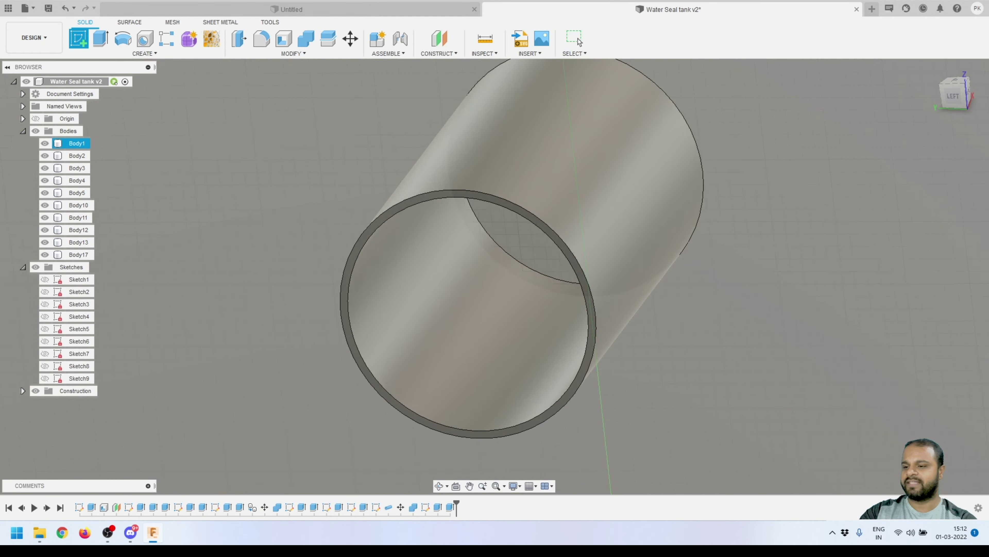
click(346, 282)
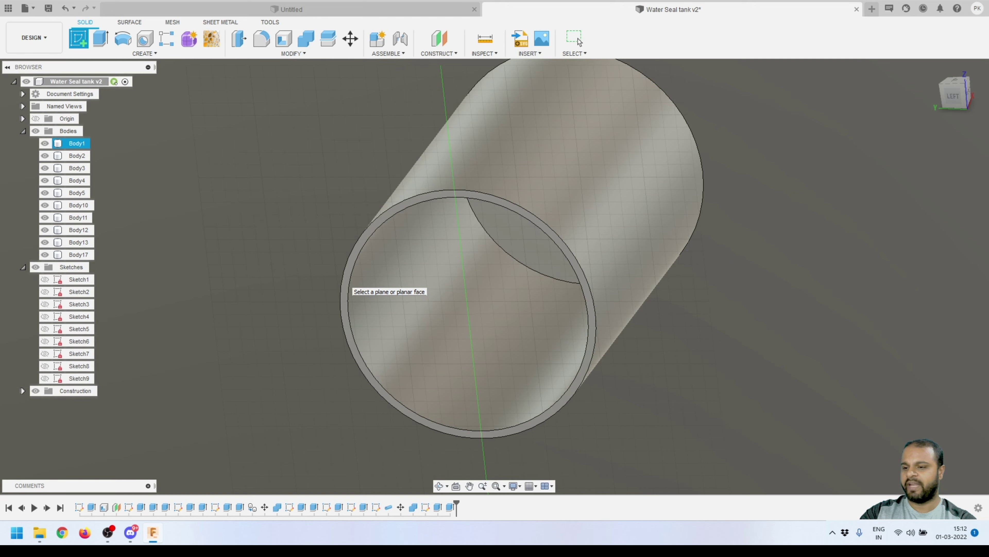
click(344, 293)
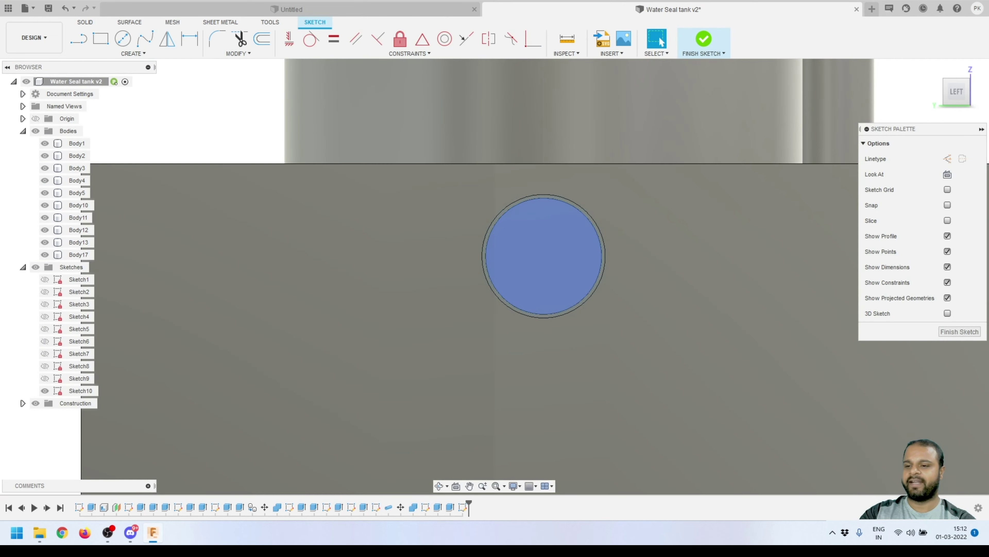
click(77, 143)
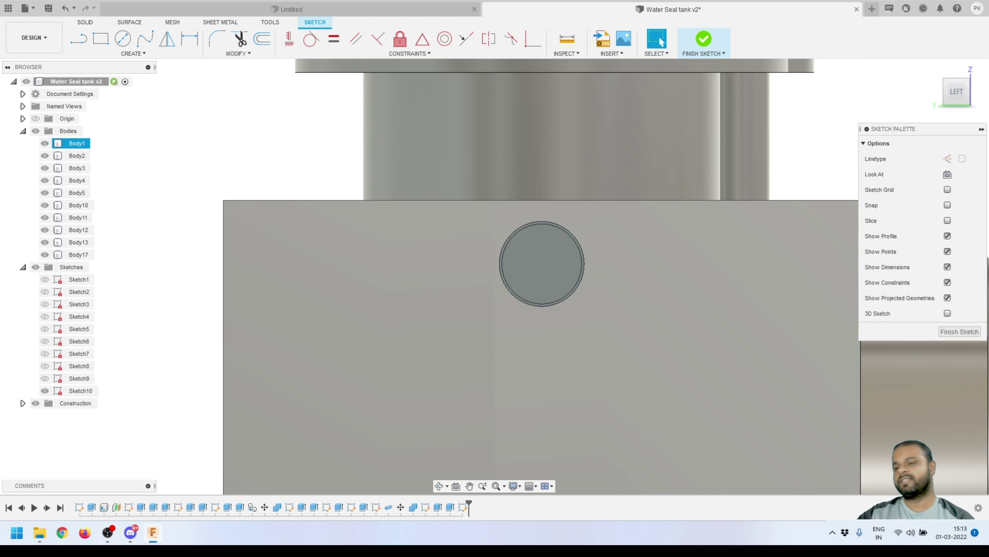
key(Escape)
Draw two circles about 167 mm and 236 mm in diameter centred on the pipe, and make the smaller one construction geometry.
key(c)
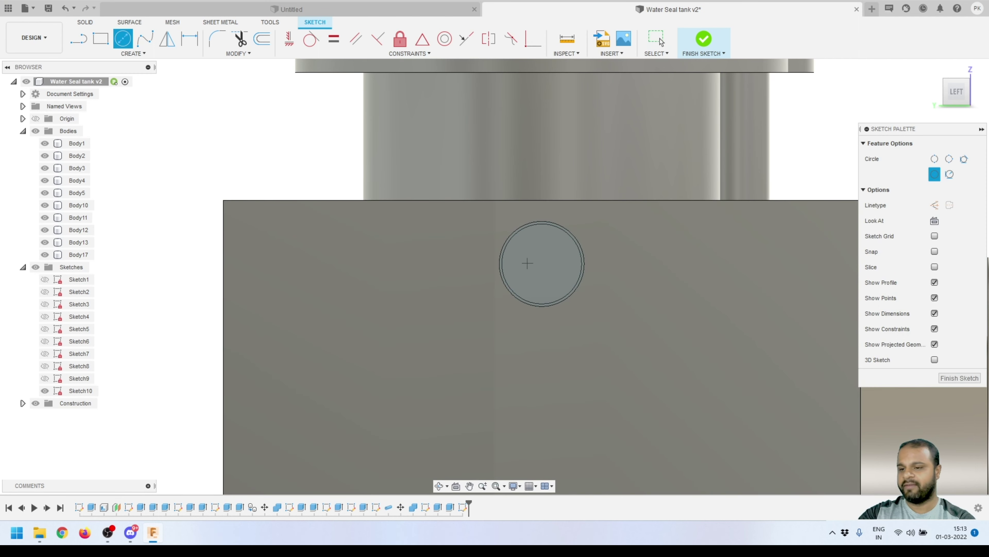
click(541, 264)
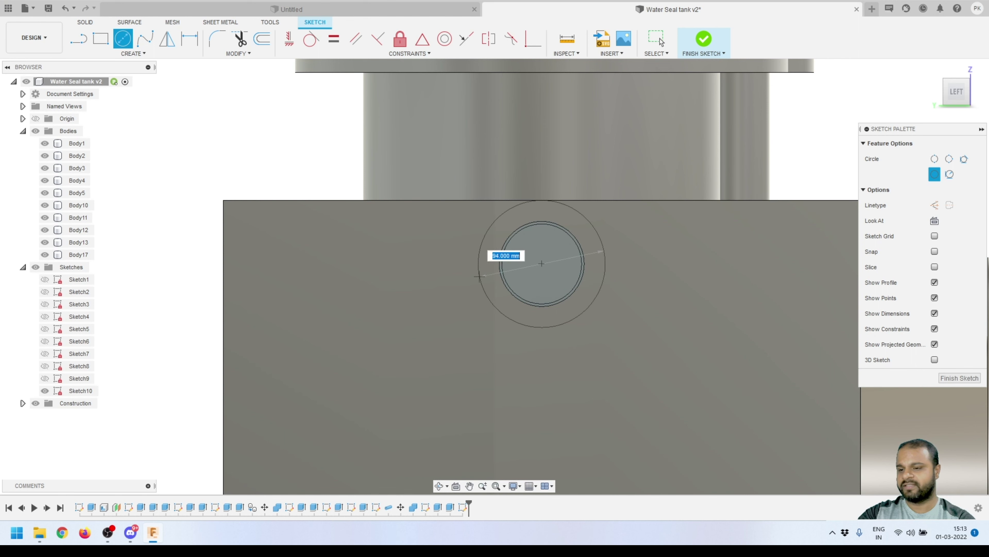
click(473, 280)
click(542, 264)
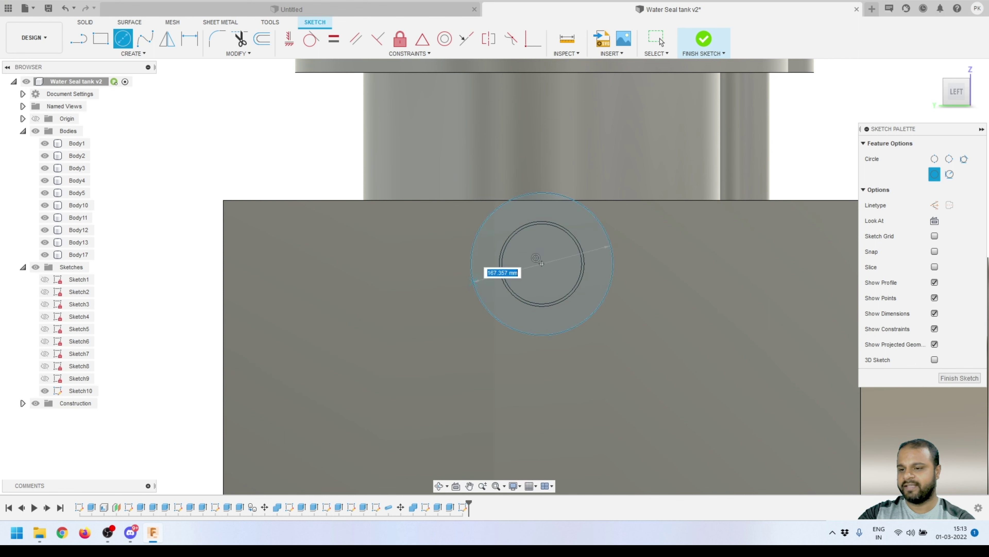
click(443, 292)
key(Escape)
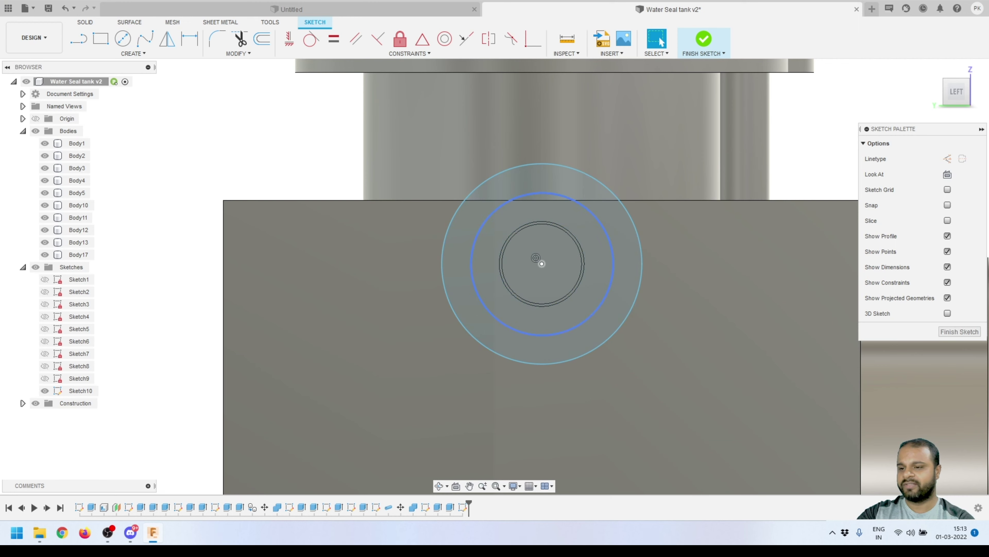
key(x)
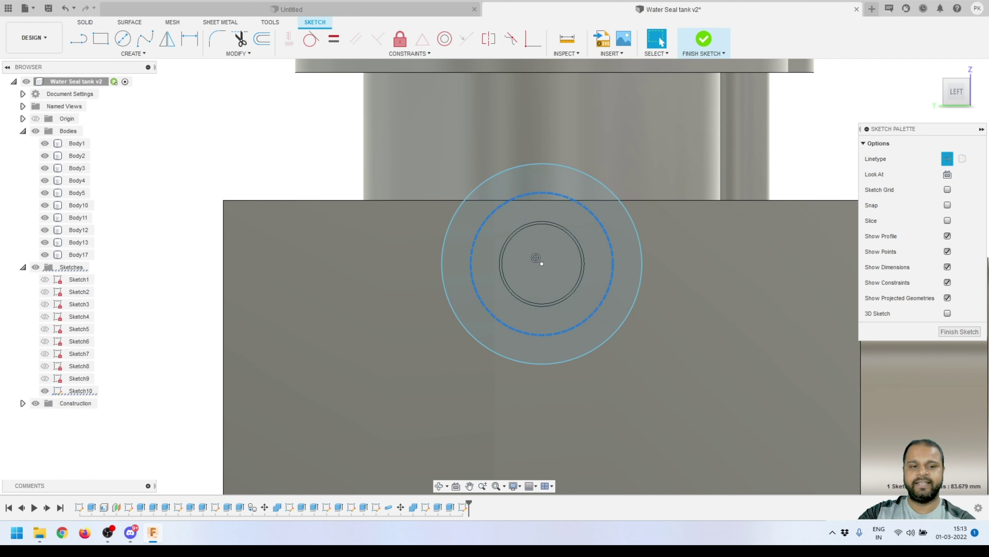
Set the construction circle's diameter to 190.5 mm and the outer flange circle's diameter to 228.6 mm.
key(d)
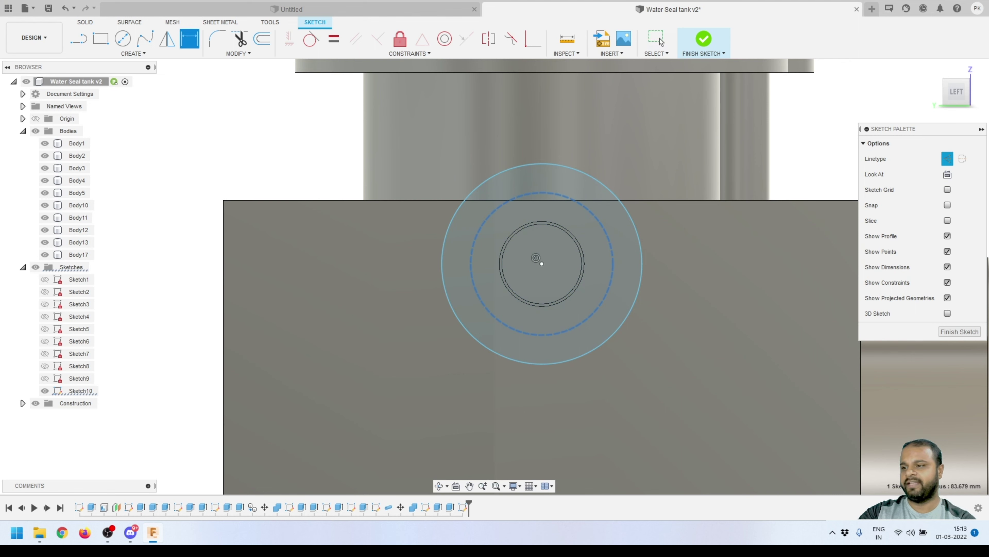
click(679, 245)
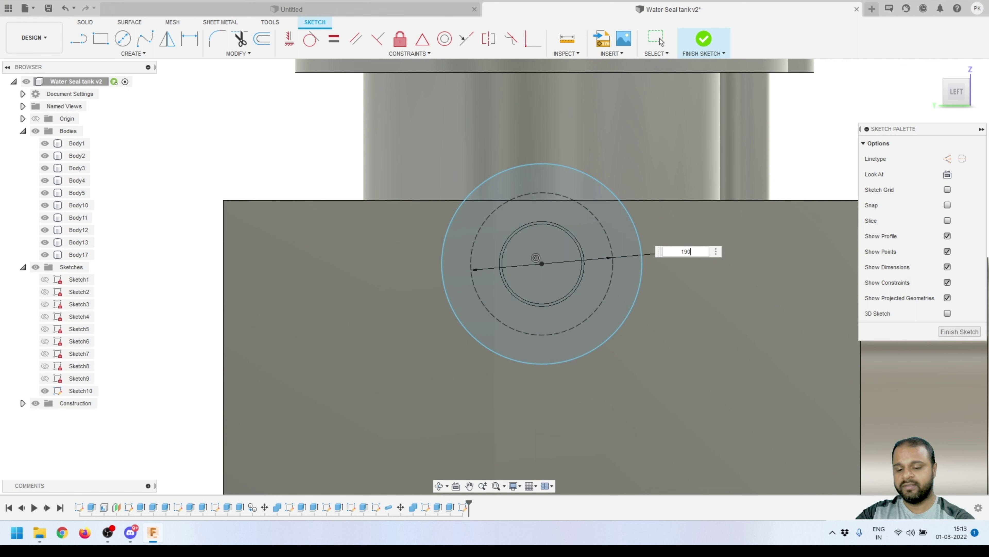
key(Return)
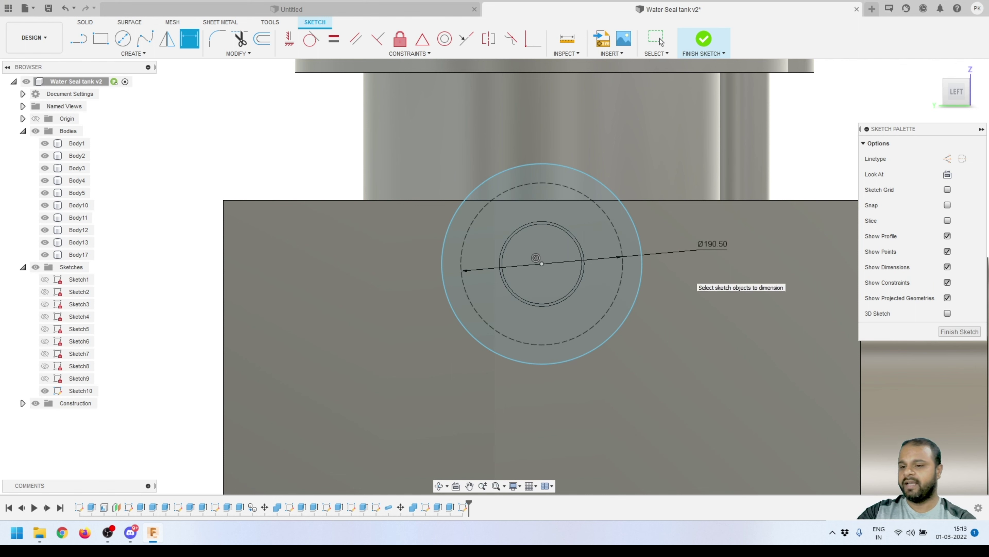
click(678, 222)
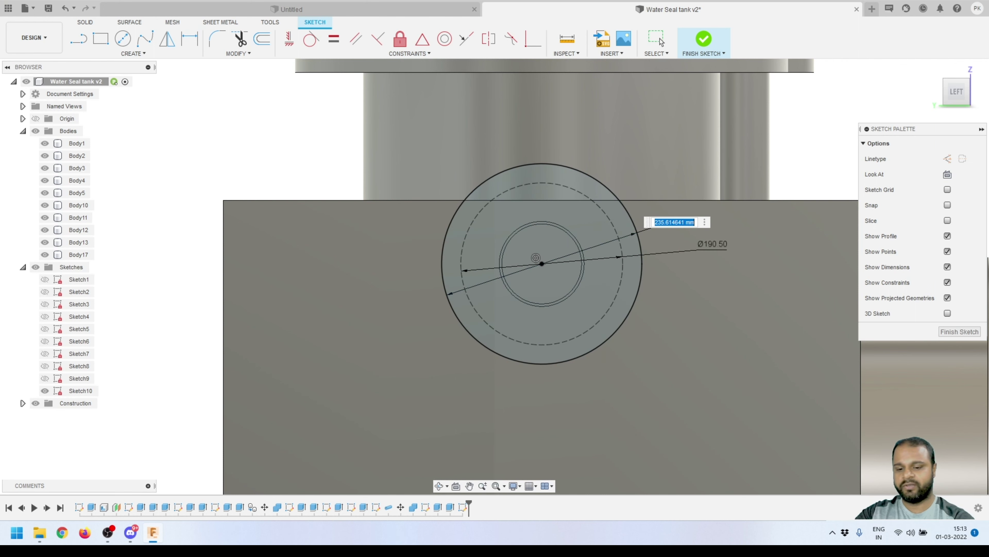
text(228.6)
key(Return)
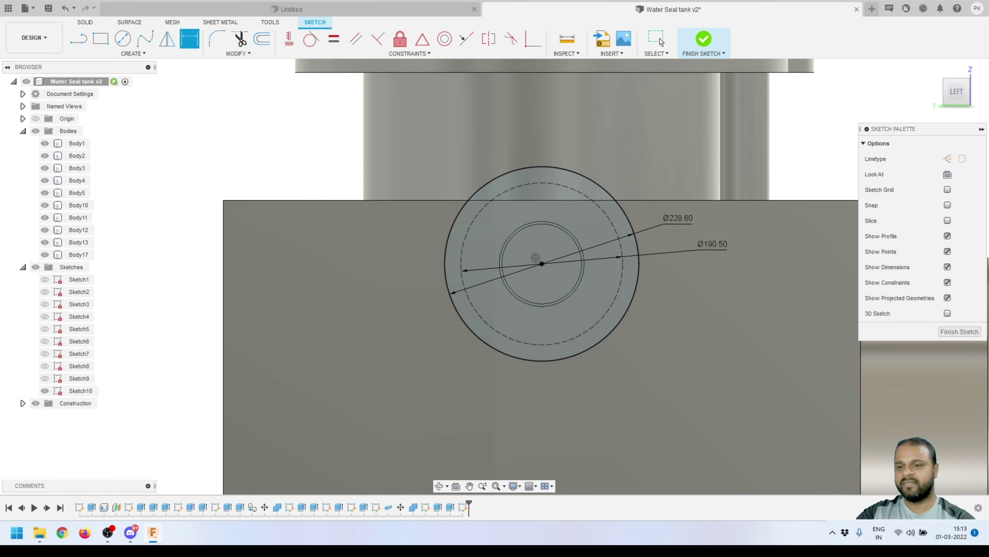
click(661, 41)
click(77, 143)
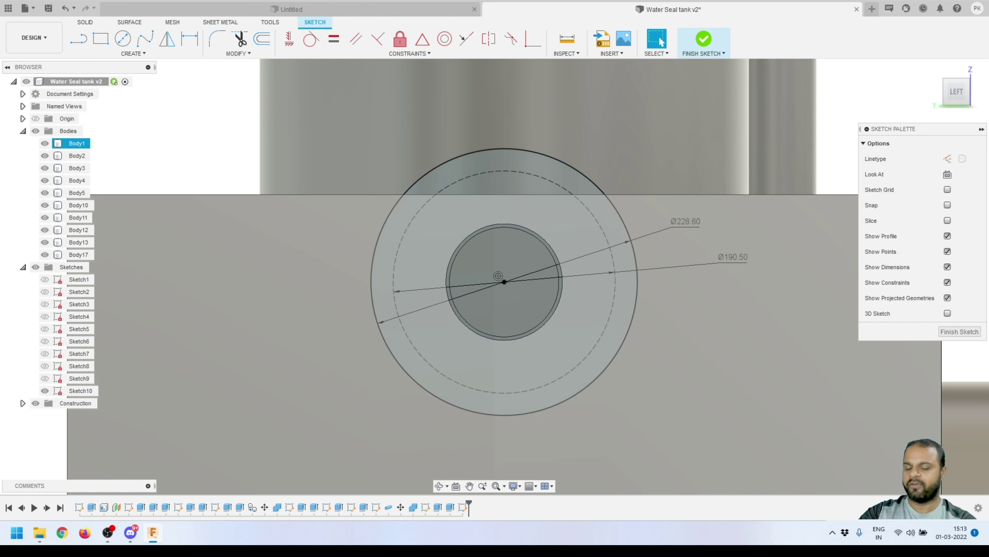
key(Escape)
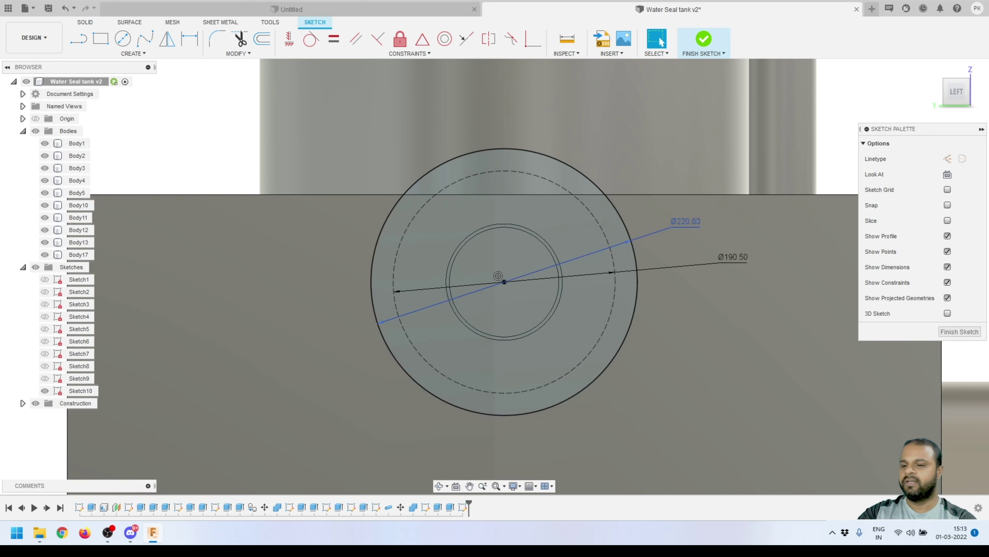
Draw a vertical line about 114 mm long from the pipe centre up to the outer circle and make it construction geometry.
scroll(505, 211, up, 2)
click(79, 38)
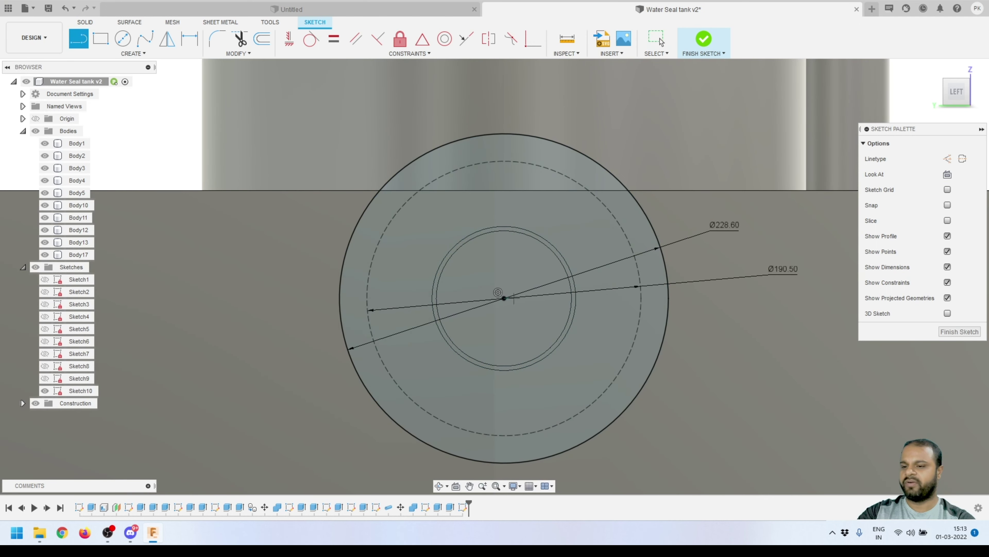
click(502, 297)
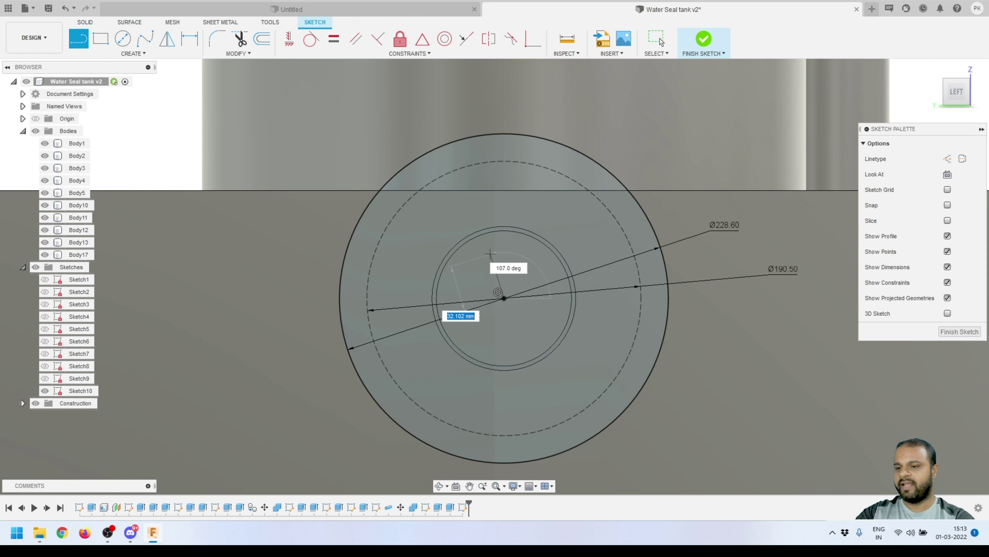
click(505, 133)
click(661, 41)
click(504, 179)
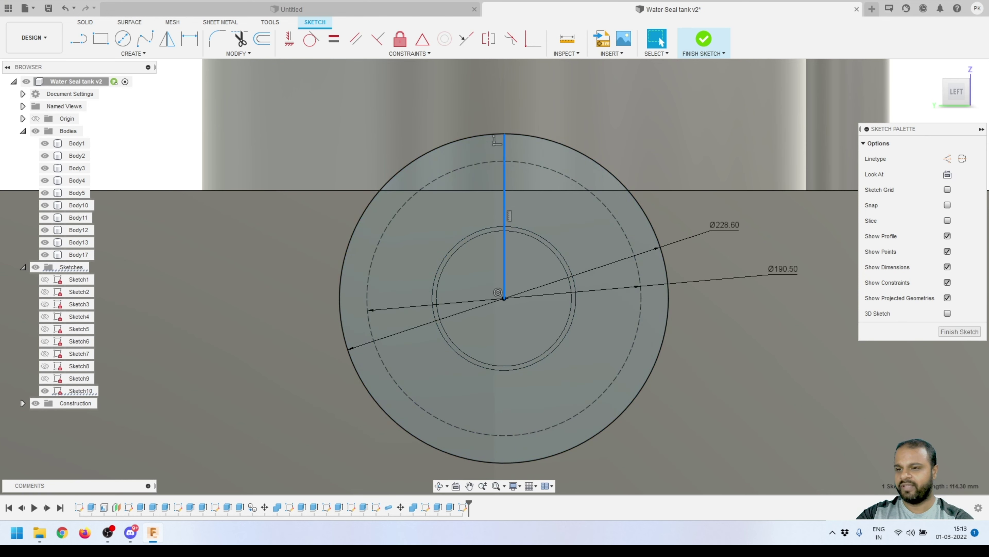
click(947, 159)
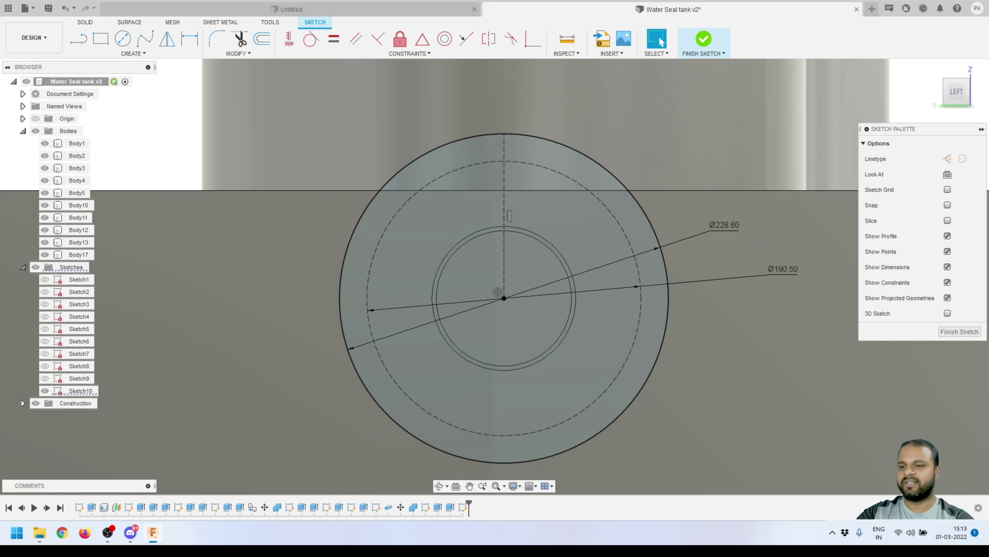
Draw a bolt-hole circle centred where the vertical construction line crosses the 190.5 mm construction circle.
key(c)
scroll(514, 159, up, 5)
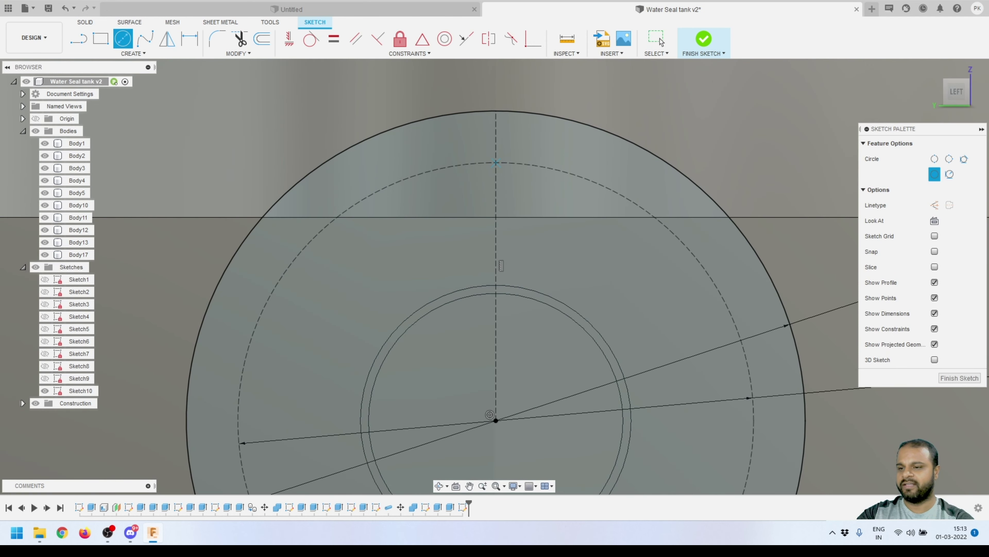
click(504, 161)
click(507, 163)
key(Escape)
scroll(521, 200, down, 3)
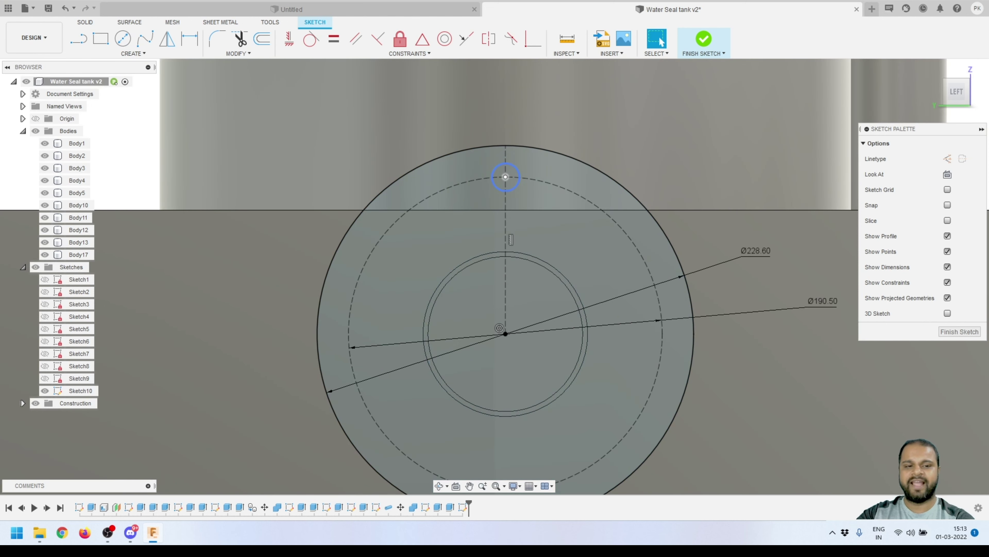
Set the bolt-hole circle's diameter to 19 mm.
key(d)
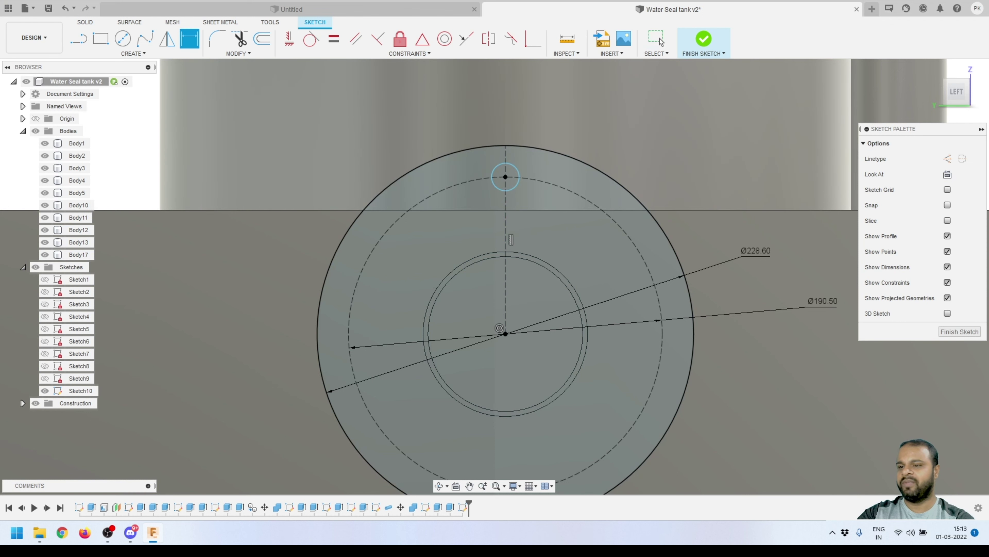
click(514, 168)
click(557, 137)
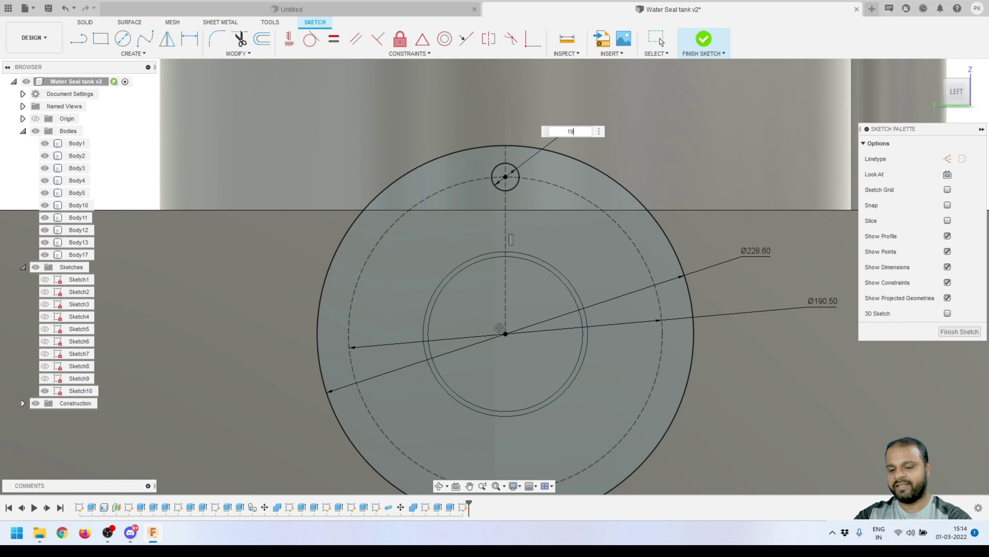
key(Return)
click(661, 41)
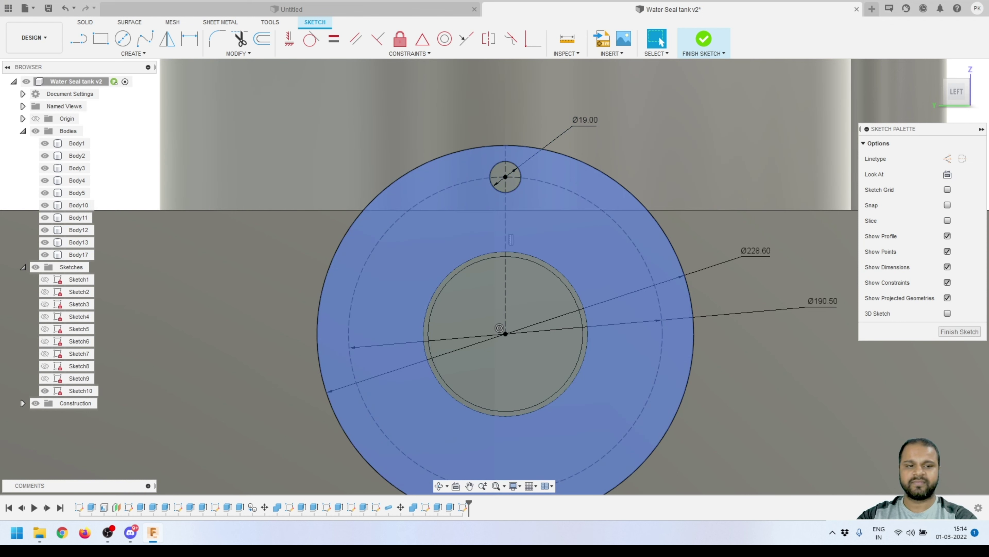
Create a circular pattern of the bolt-hole circle around the pipe centre with 8 instances.
click(519, 184)
scroll(529, 185, down, 2)
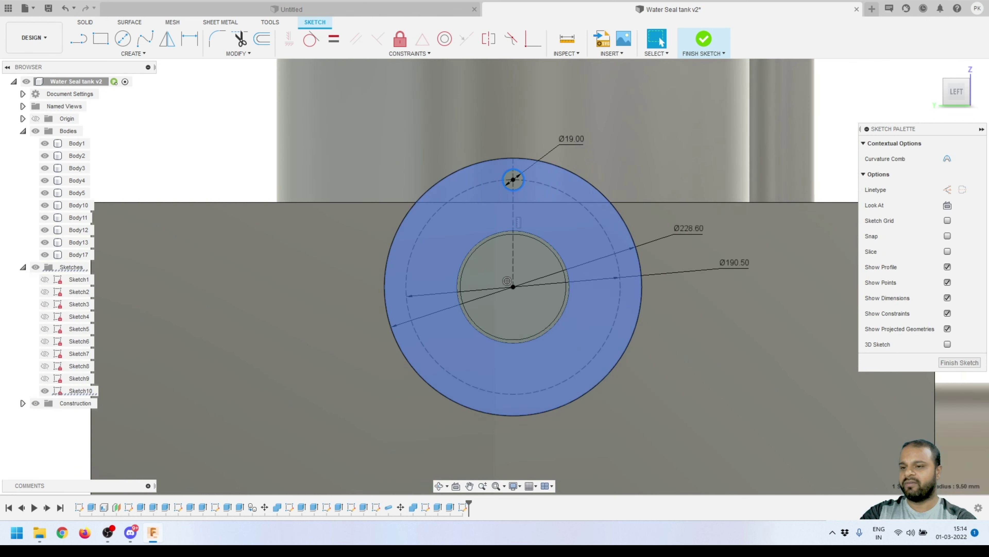
click(133, 54)
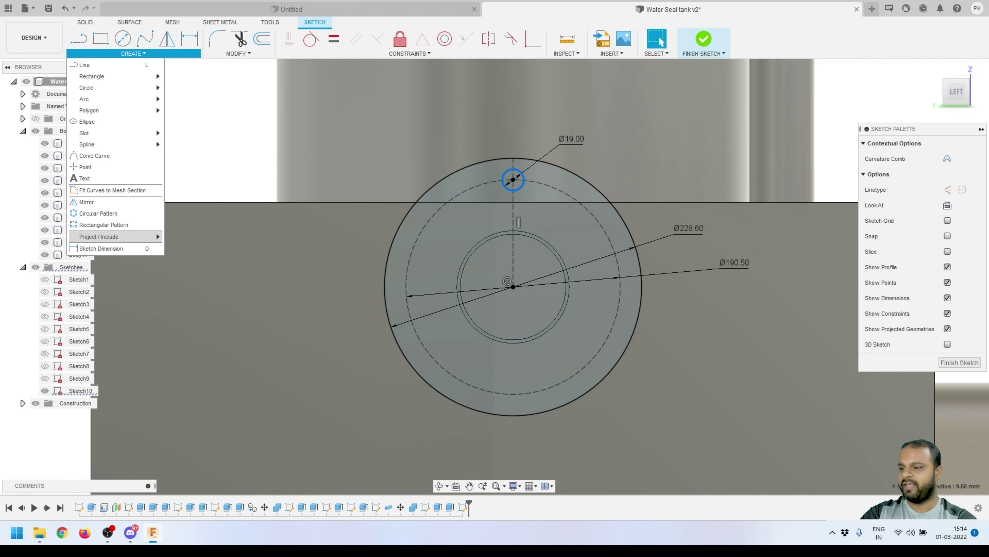
click(98, 213)
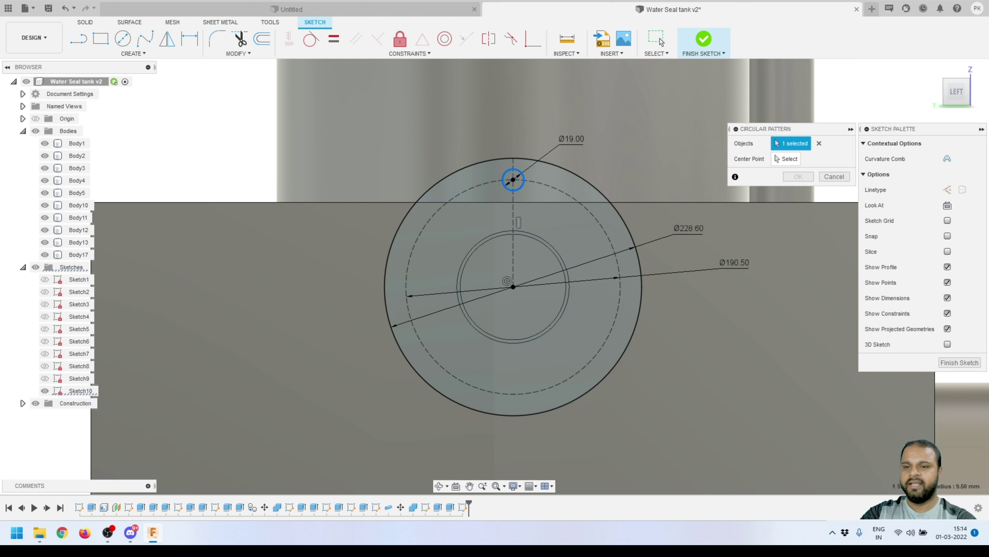
click(786, 159)
click(513, 287)
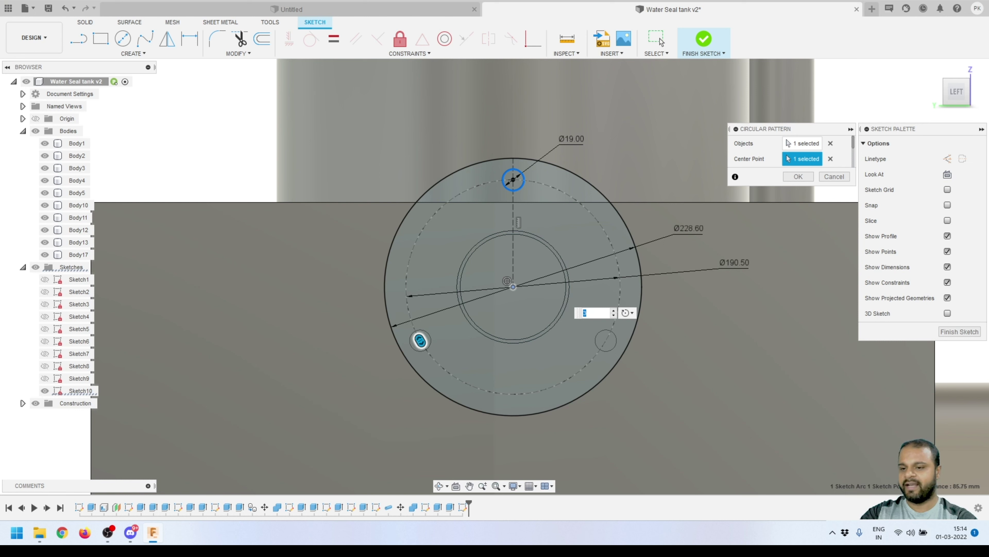
text(8)
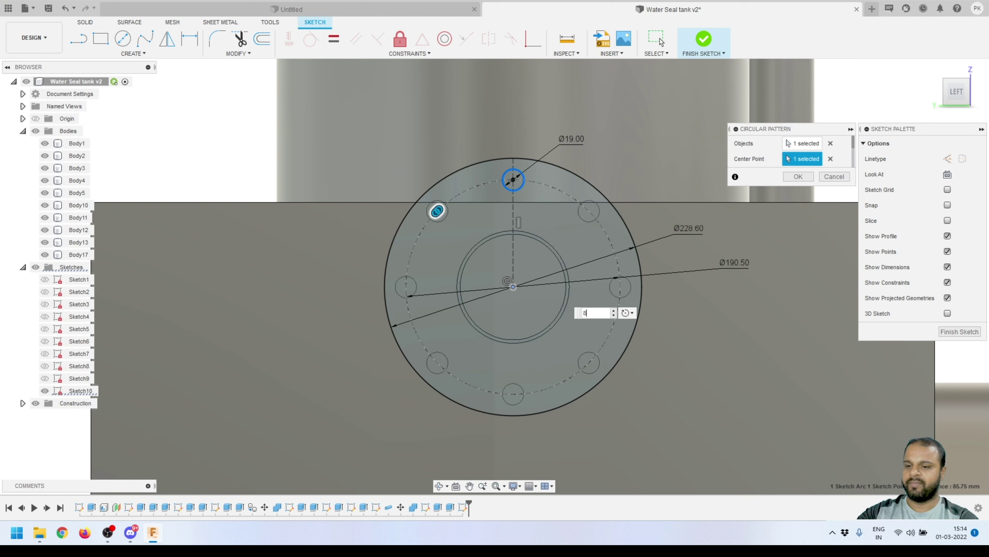
key(Return)
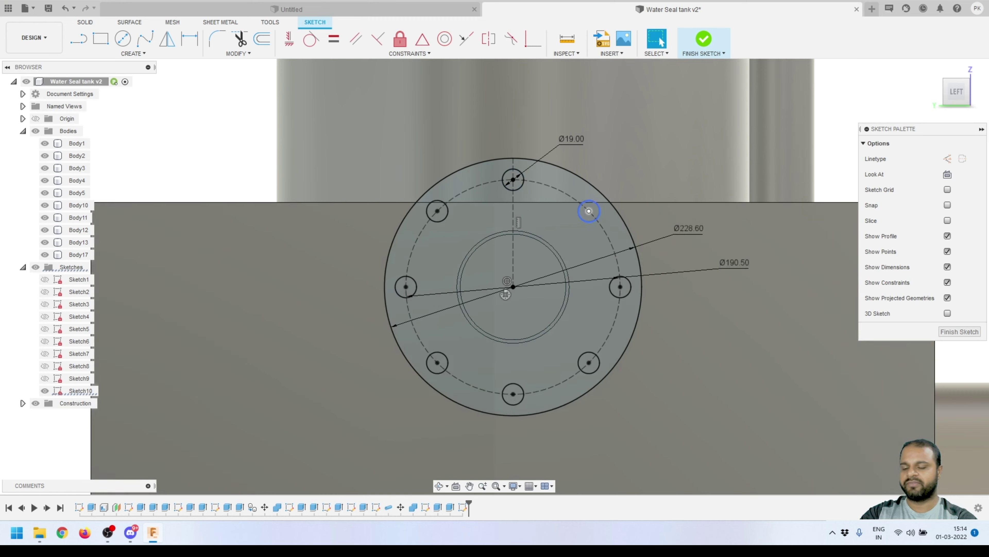
Finish the sketch and extrude the flange and pipe ring profiles 24 mm outward, leaving the bolt holes open and joining the pipe.
scroll(583, 216, down, 3)
shift+middle_drag(583, 217, 547, 259)
scroll(547, 260, up, 2)
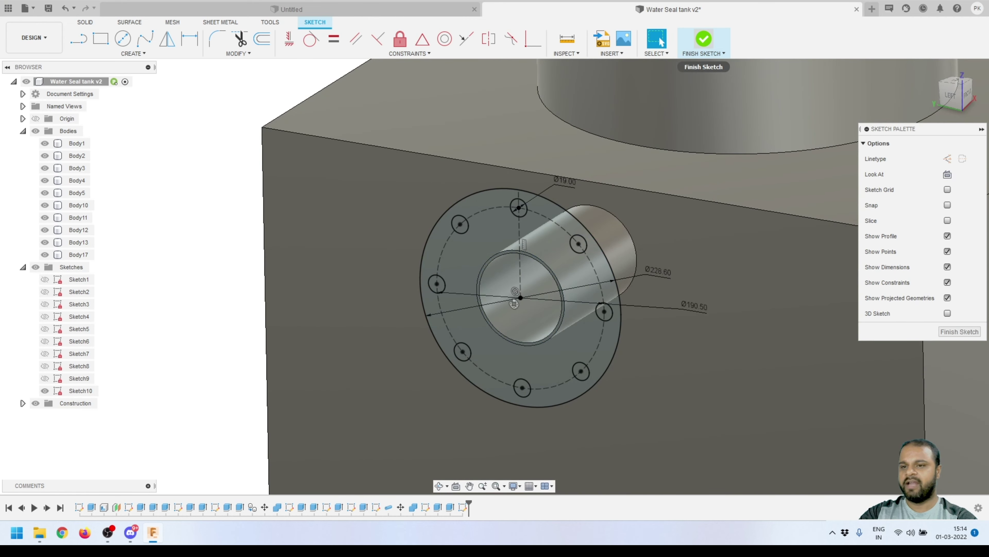
click(704, 39)
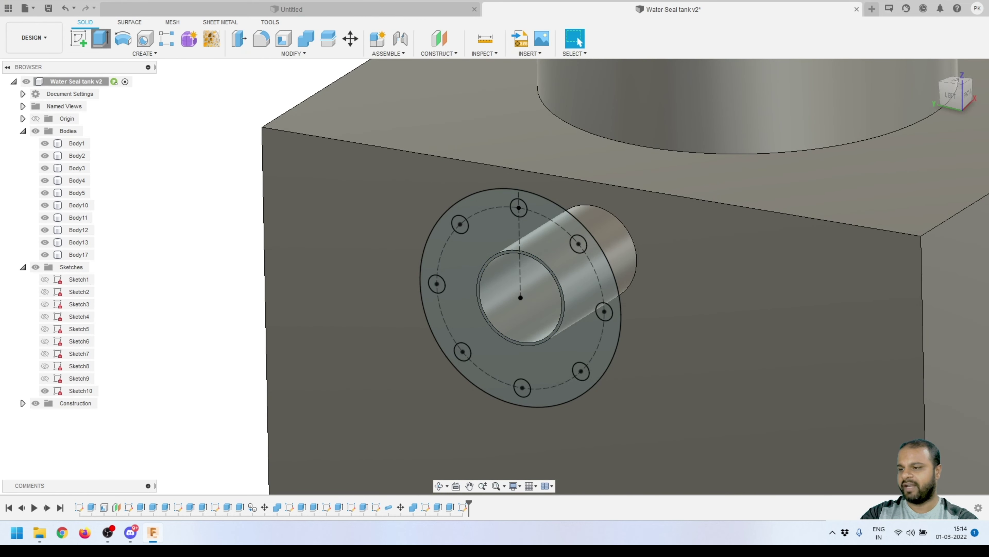
key(e)
click(575, 269)
scroll(558, 311, up, 3)
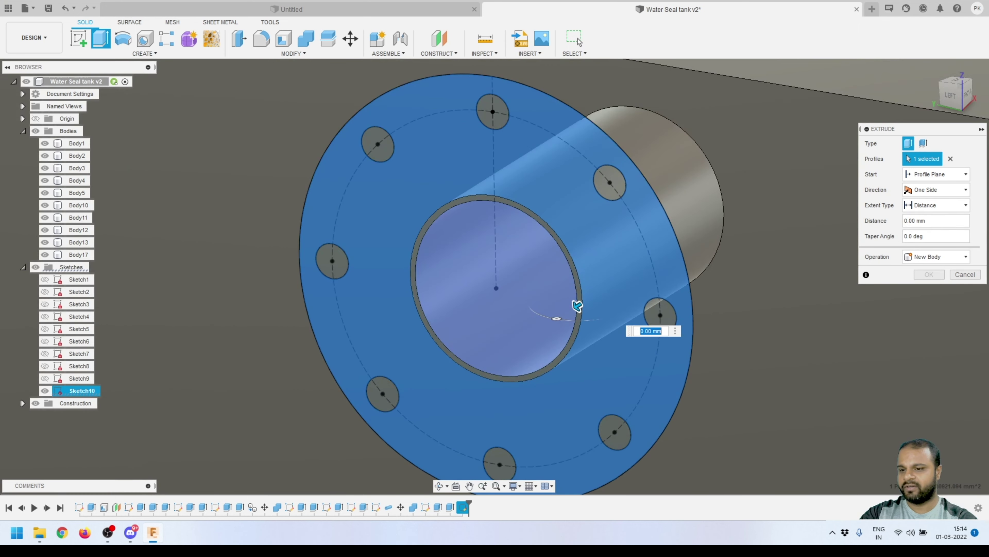
scroll(578, 305, down, 3)
click(547, 301)
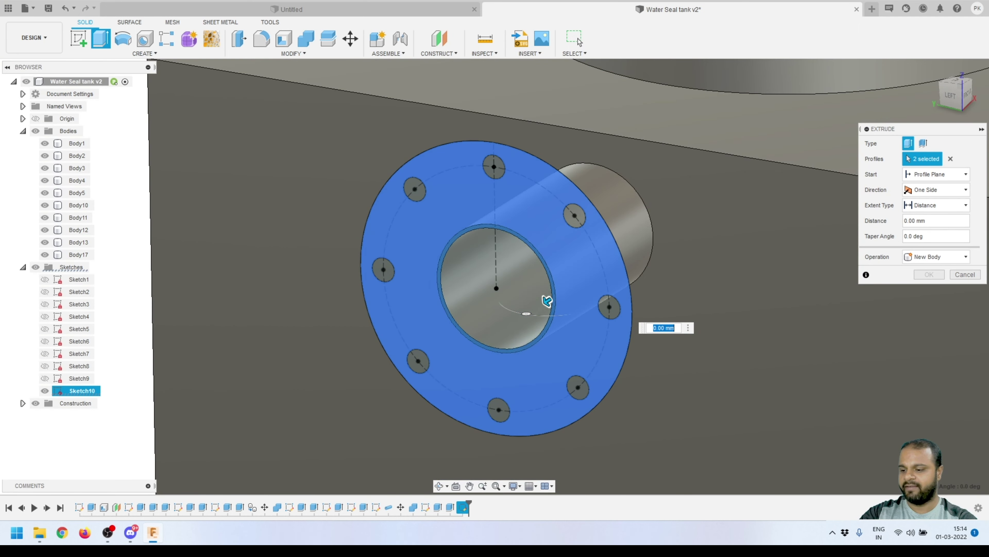
text(24)
key(Return)
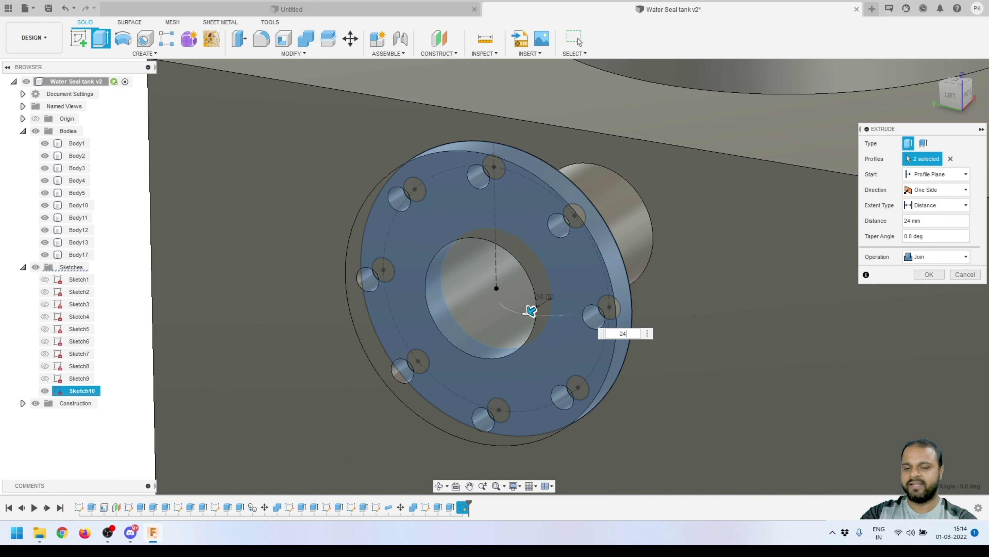
key(Return)
Start a new sketch on the tank's end face opposite the flanged side pipe.
scroll(444, 234, down, 7)
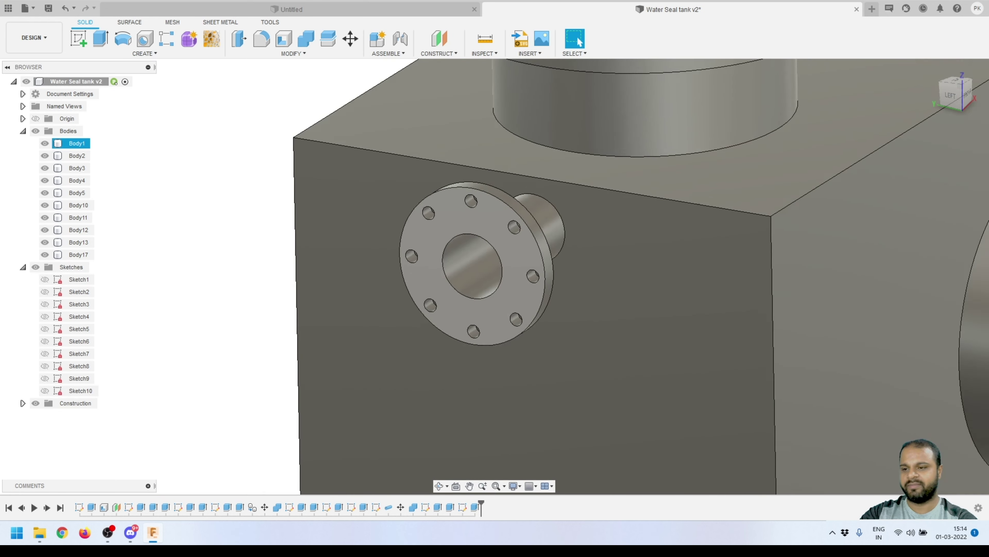
shift+middle_drag(574, 260, 549, 284)
key(Escape)
scroll(838, 269, up, 3)
scroll(546, 285, down, 3)
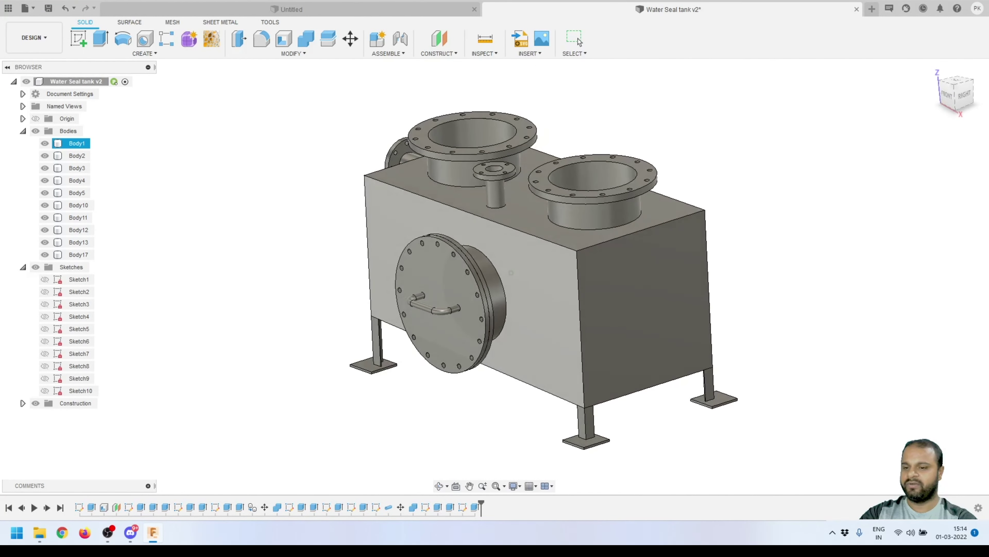
click(647, 296)
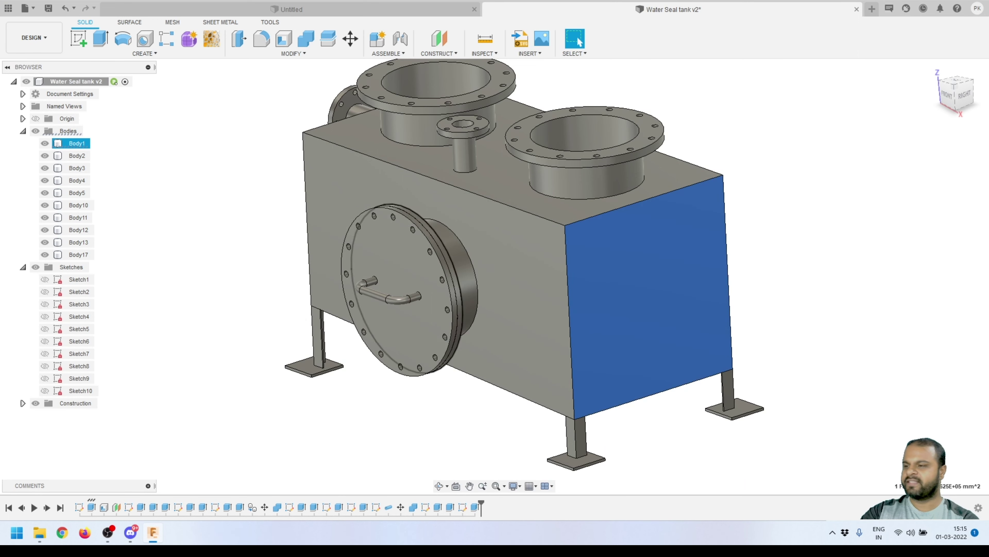
click(78, 38)
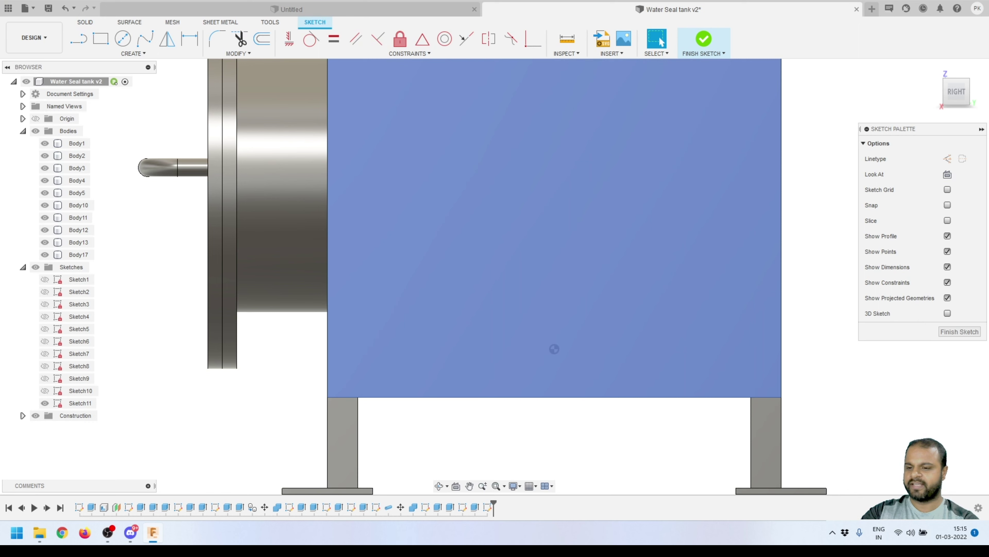
Draw a circle about 73 mm in diameter near the middle of the end face's lower edge.
scroll(608, 382, up, 1)
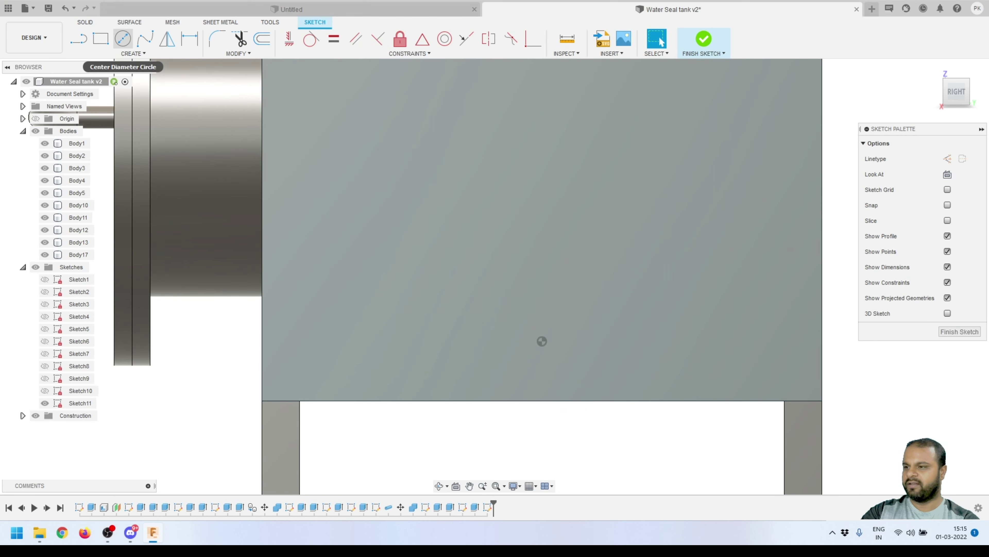
click(122, 38)
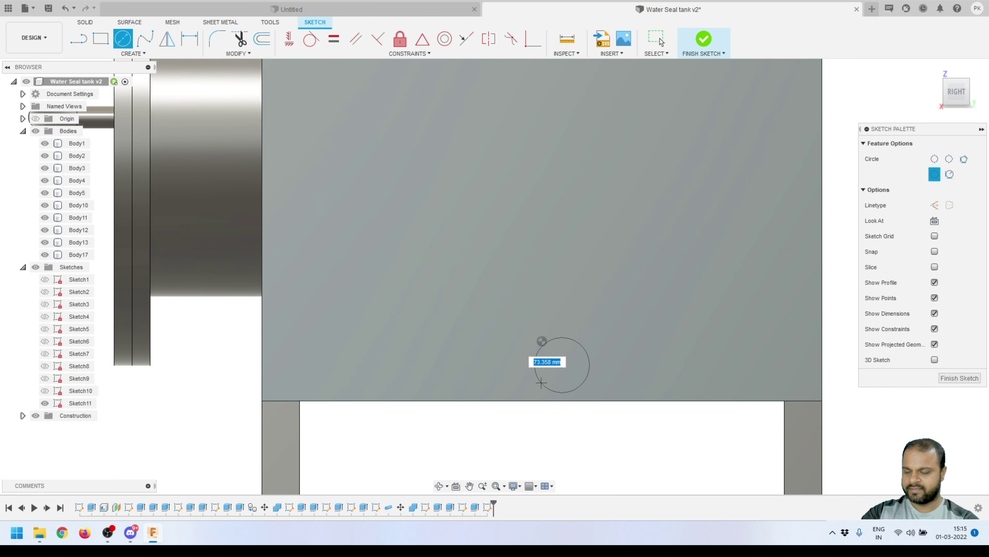
click(557, 391)
key(Escape)
scroll(551, 398, up, 3)
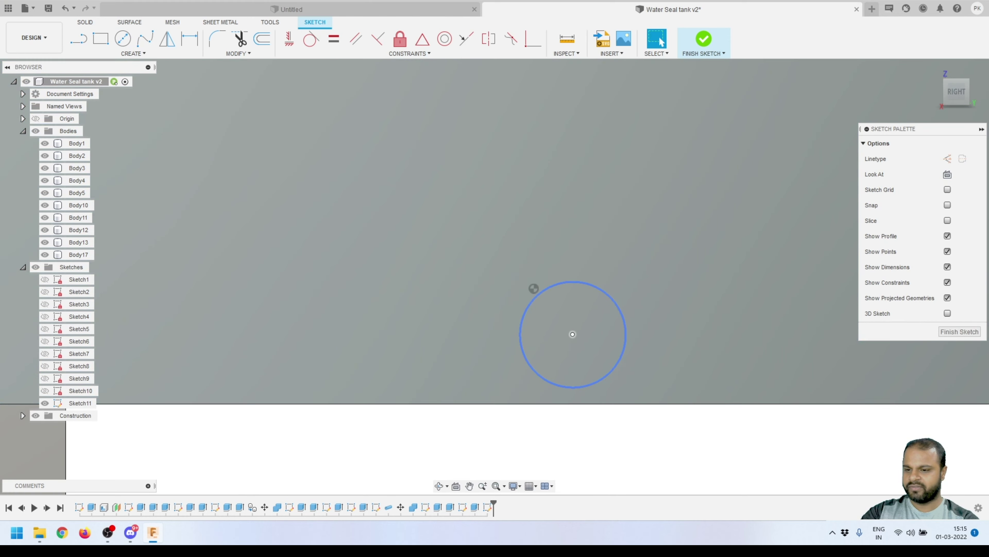
Make the circle tangent to the end face's lower edge and shift its centre slightly along that edge.
click(573, 387)
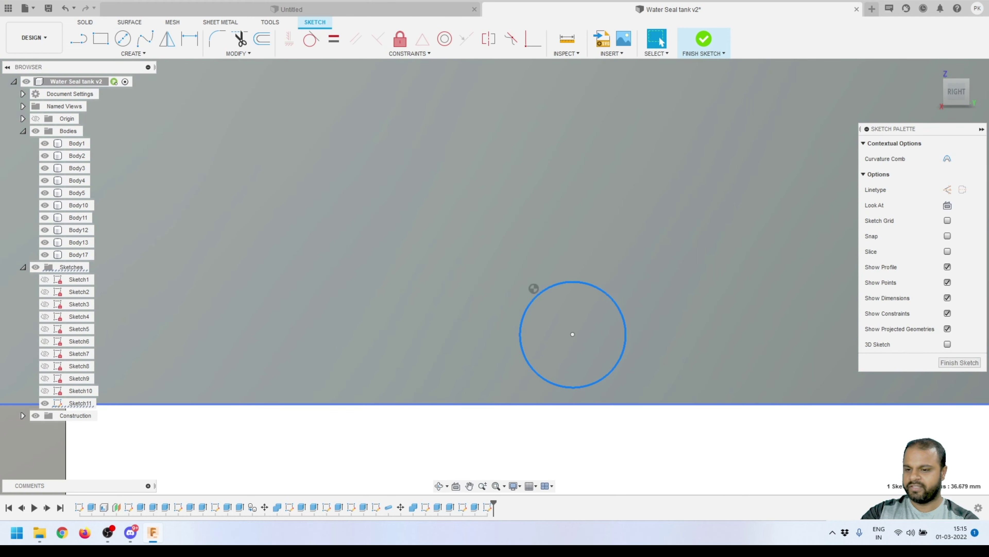
ctrl+click(578, 404)
scroll(577, 404, down, 1)
scroll(541, 307, down, 2)
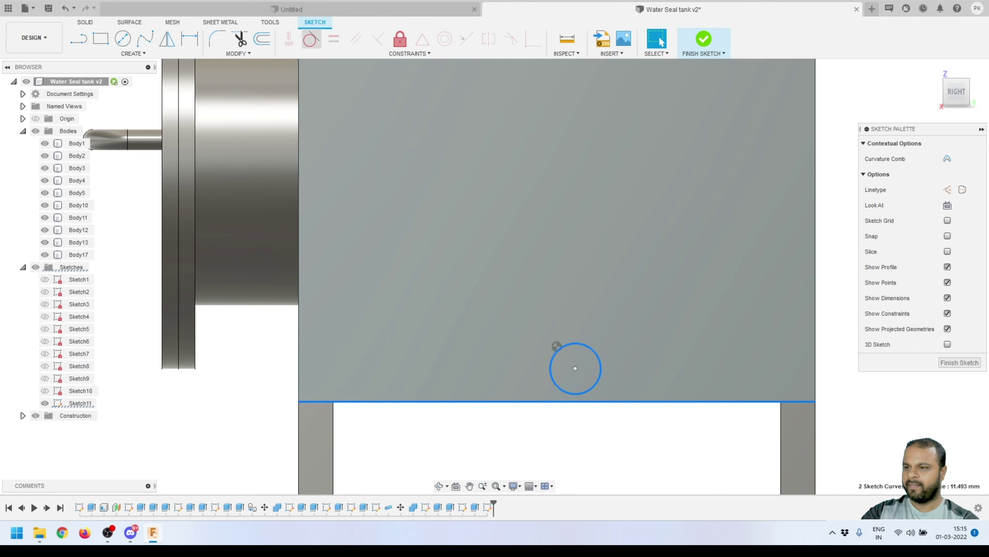
click(311, 39)
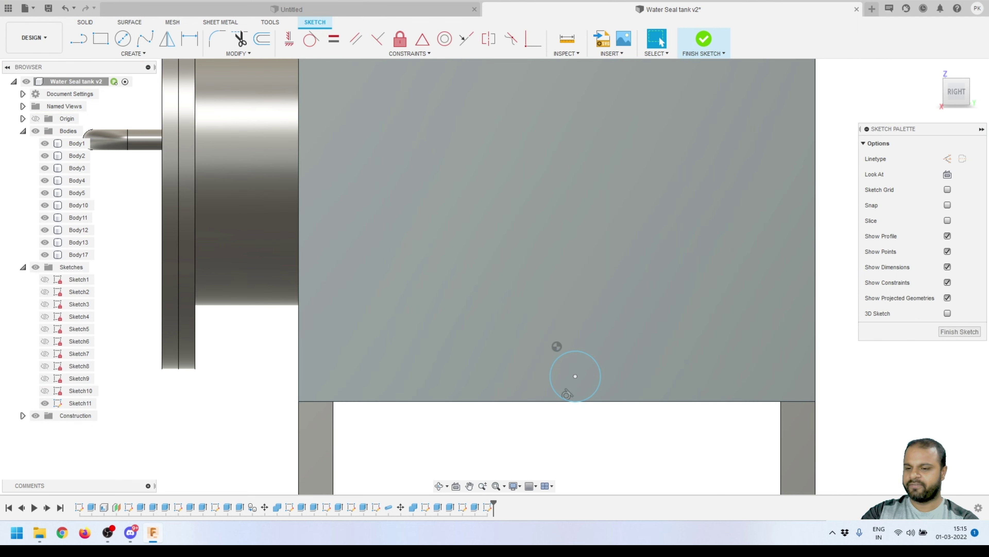
scroll(590, 416, up, 2)
scroll(555, 381, down, 3)
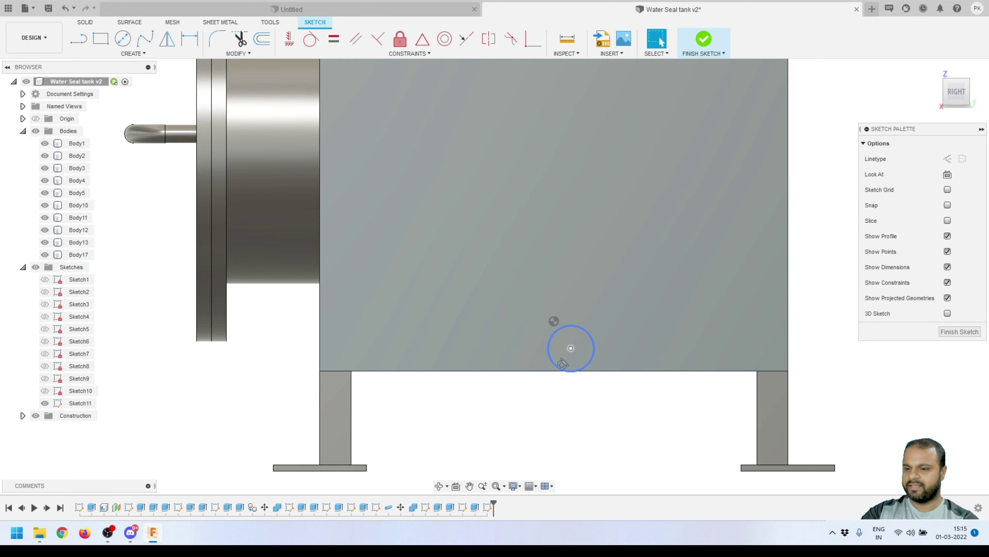
scroll(570, 347, up, 2)
drag(571, 348, 526, 345)
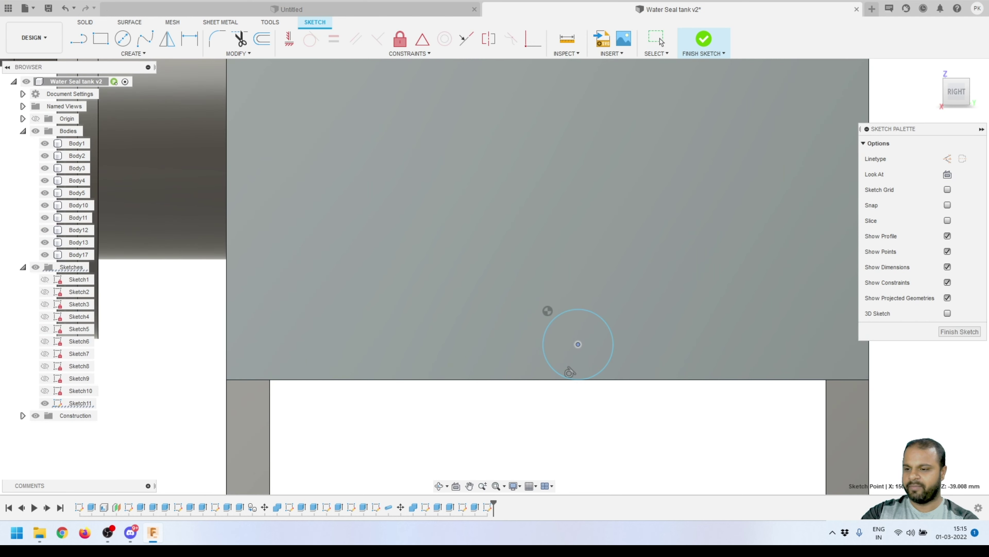
Draw a line about 54 mm long from the midpoint of the lower edge to the circle's centre.
key(l)
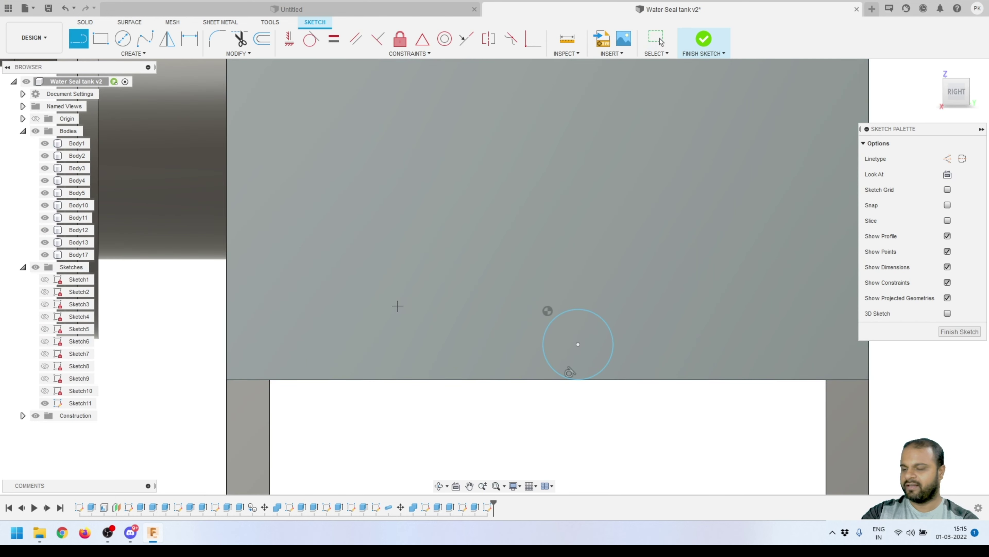
click(547, 381)
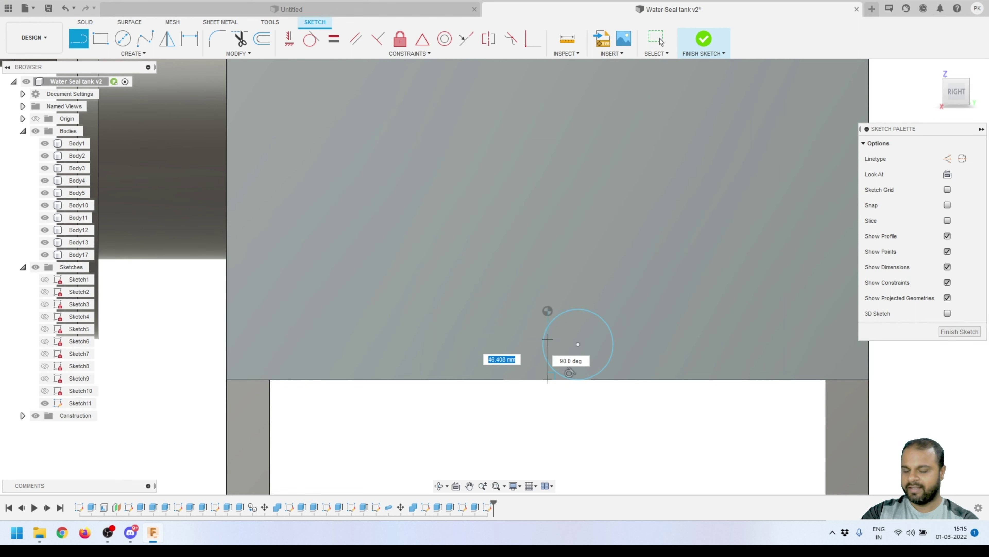
click(578, 343)
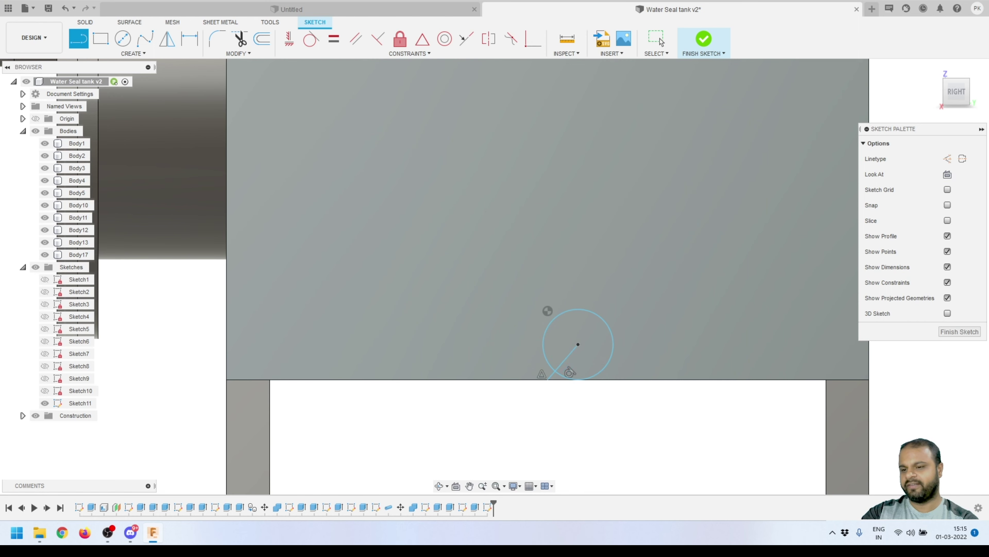
click(657, 39)
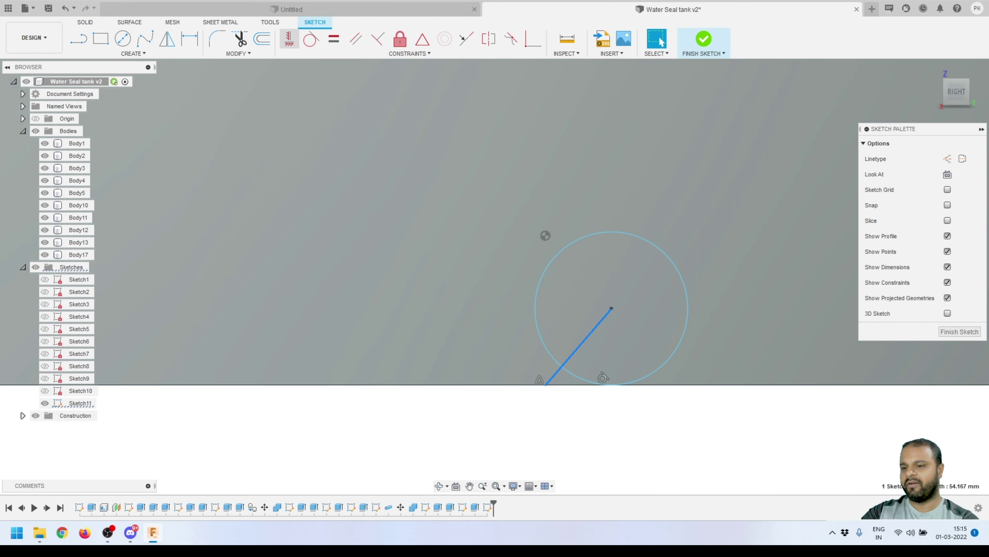
Constrain the line between the edge midpoint and circle centre to vertical and make it construction geometry.
click(289, 39)
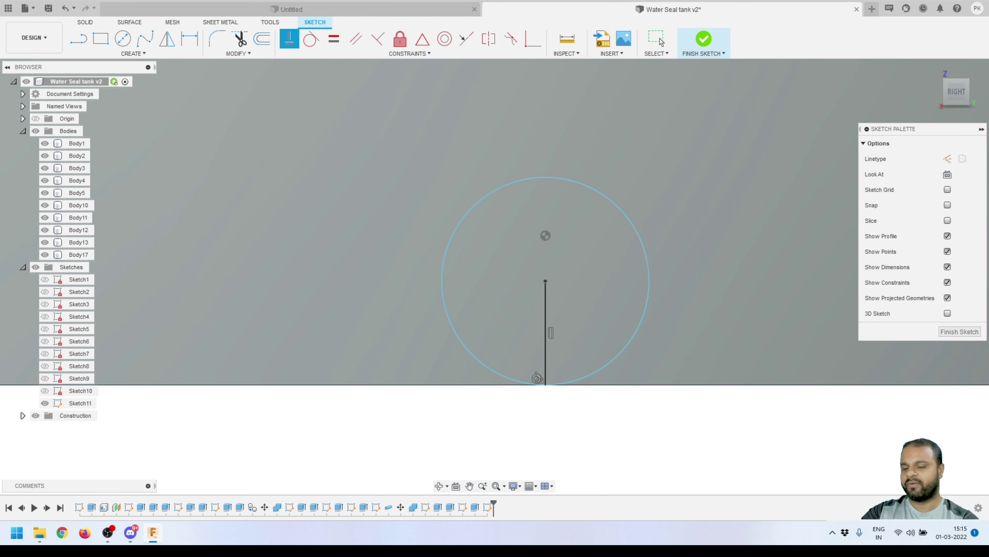
click(546, 333)
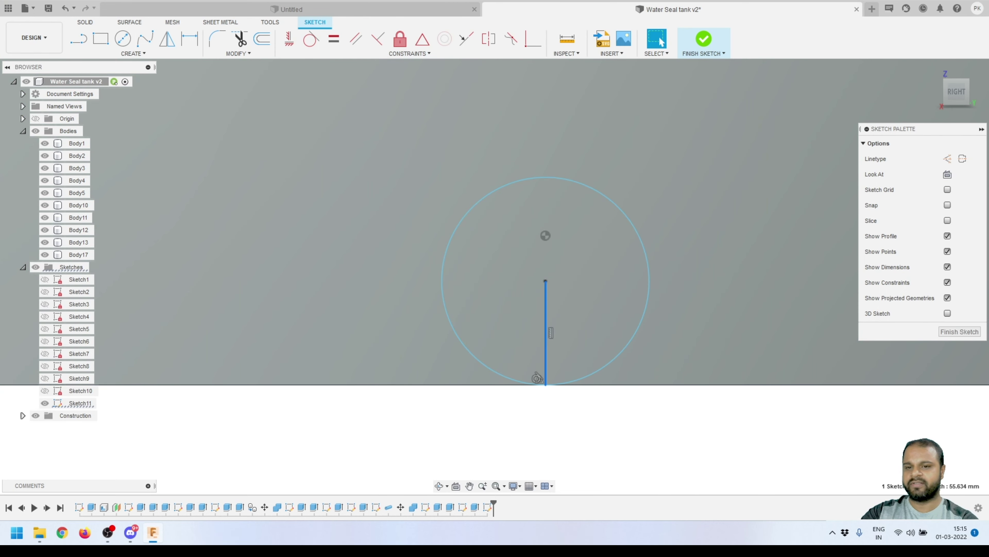
click(948, 158)
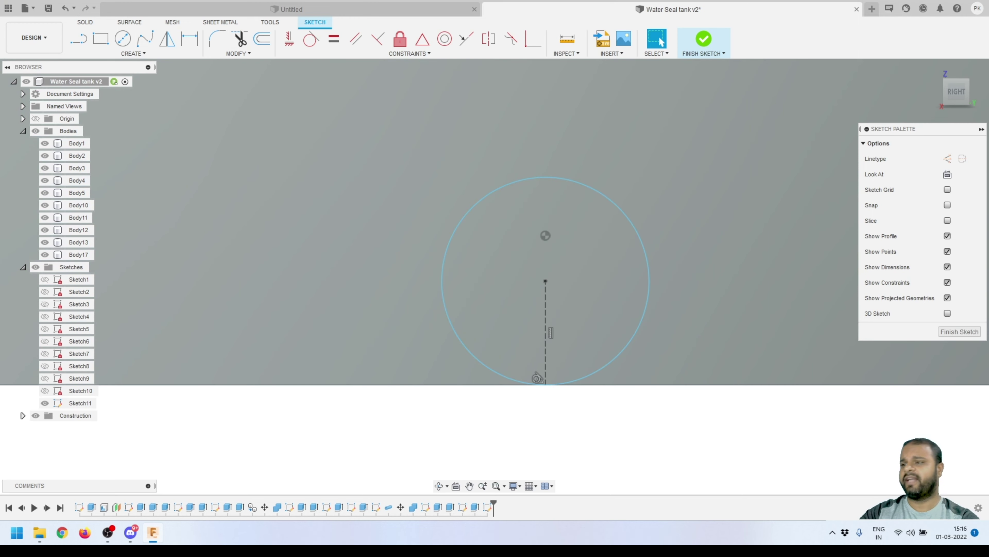
Dimension the circle on the end face's lower edge to a diameter of 80 mm.
key(d)
click(629, 220)
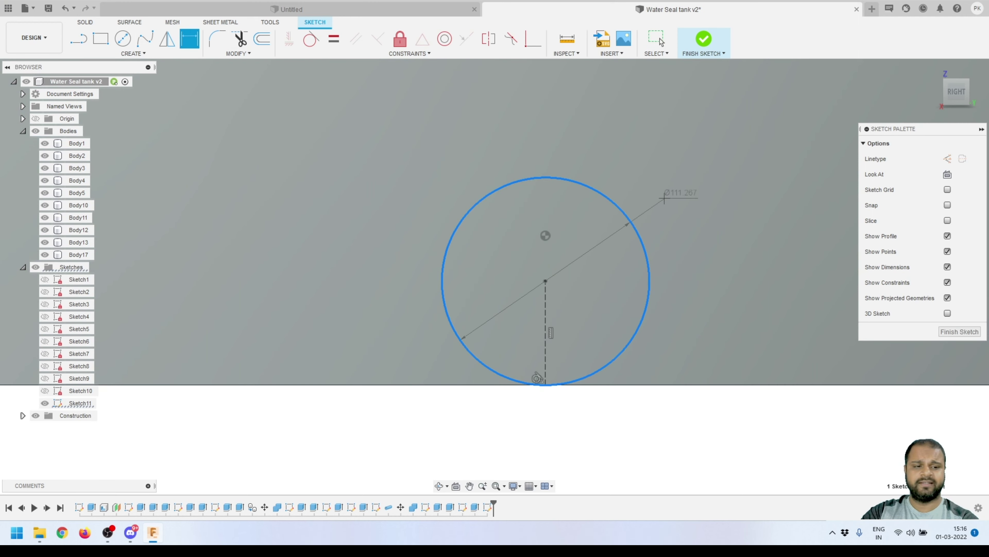
click(661, 201)
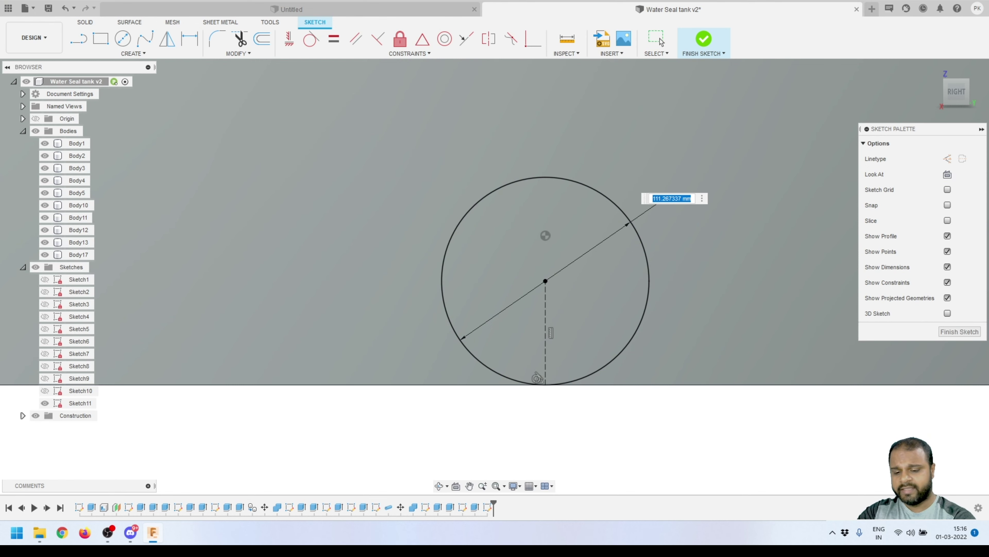
text(80)
key(Return)
click(660, 41)
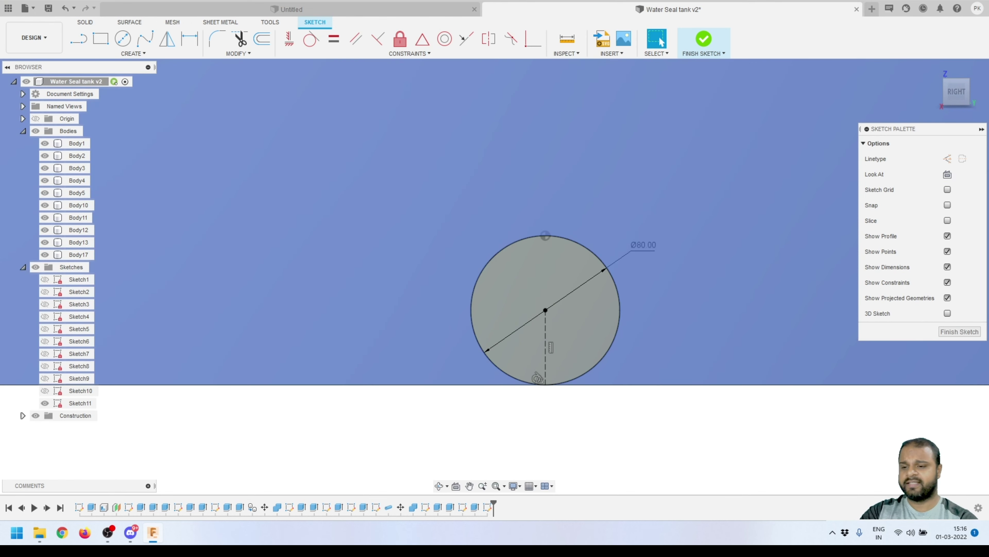
Offset the 80 mm circle 5 mm inward and finish the sketch.
scroll(634, 313, down, 1)
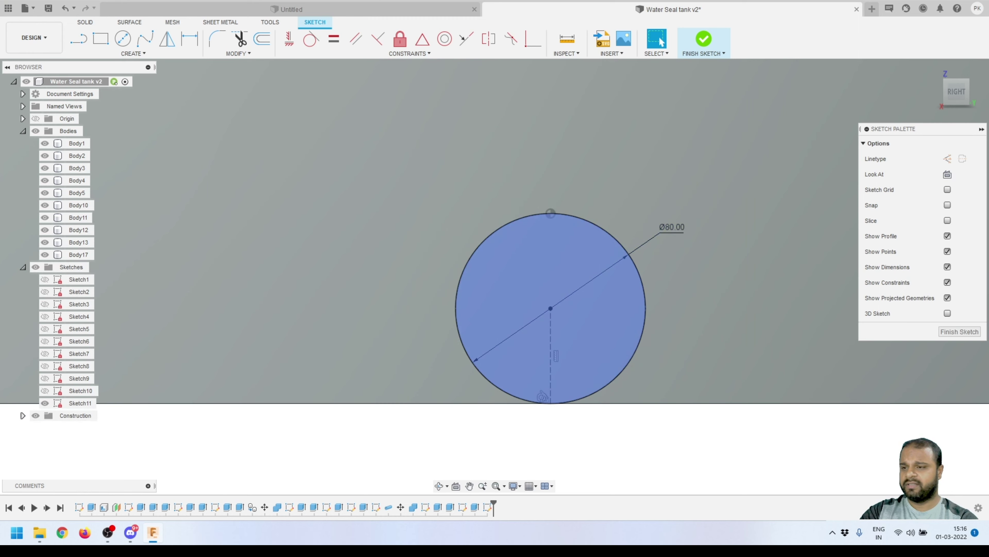
scroll(539, 274, up, 1)
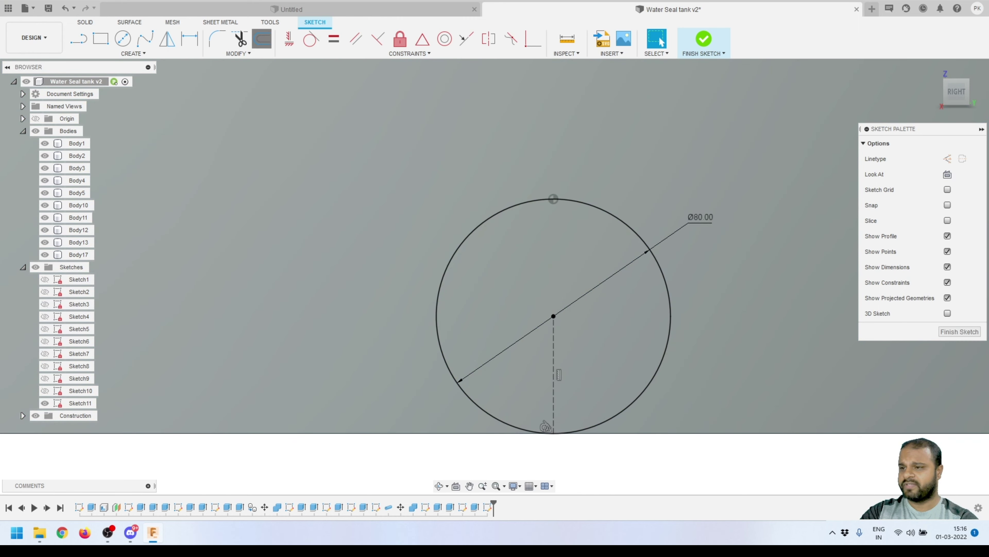
key(o)
click(454, 259)
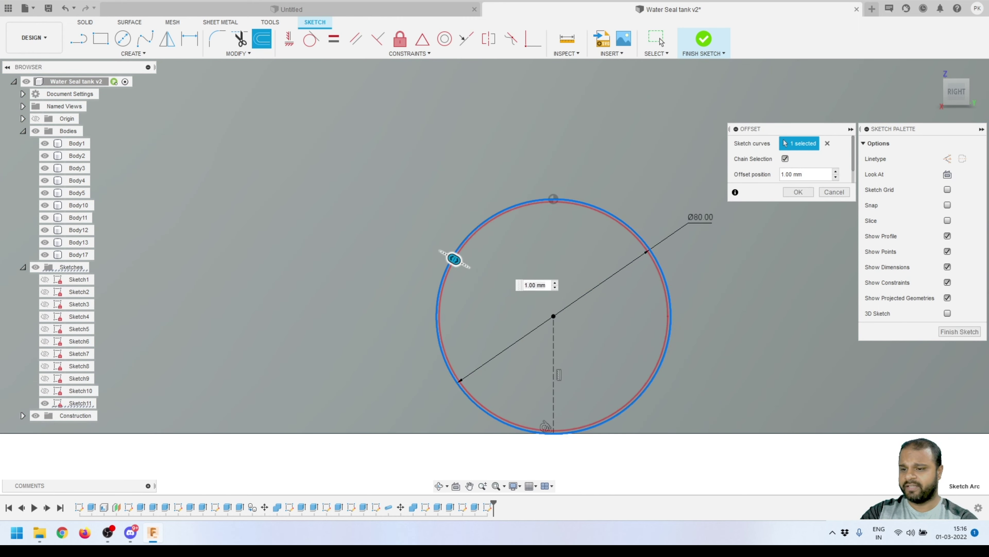
drag(455, 259, 463, 264)
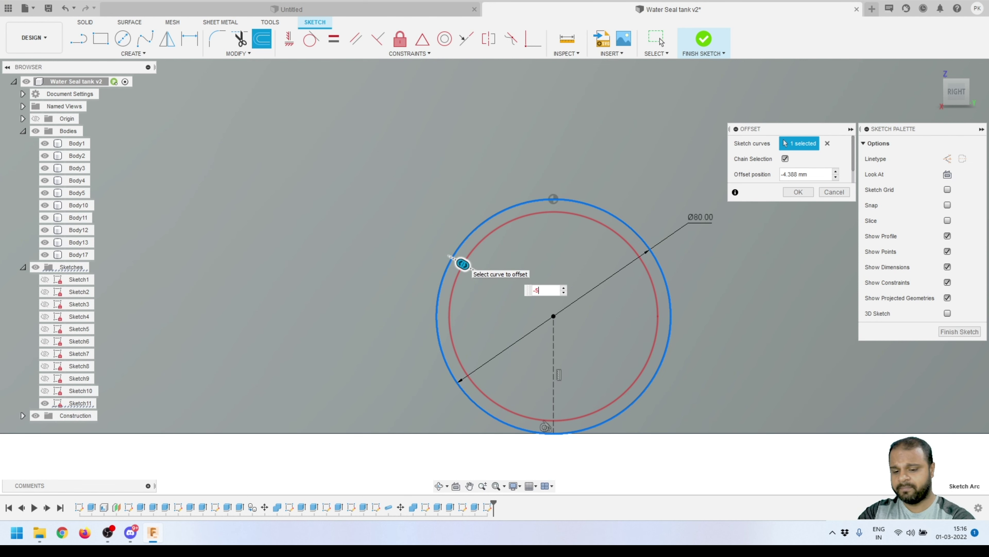
text(-5)
key(Return)
scroll(547, 274, down, 6)
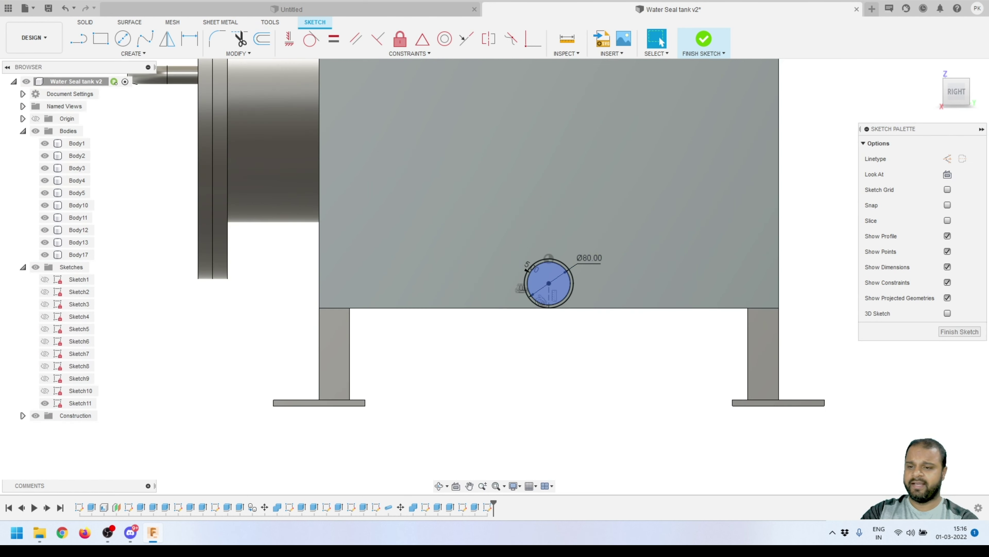
click(704, 39)
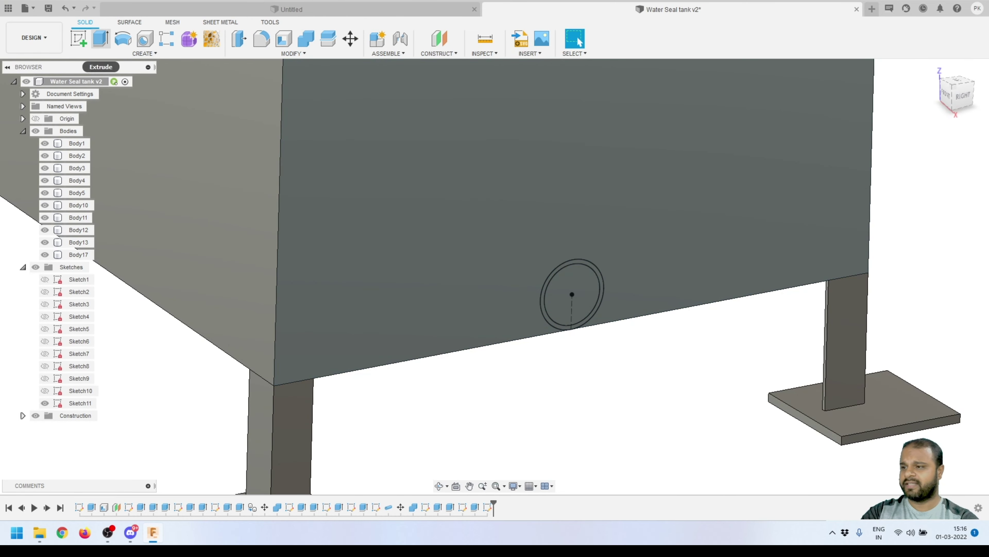
Cut the inner circle profile 5 mm deep through the tank's end wall.
key(e)
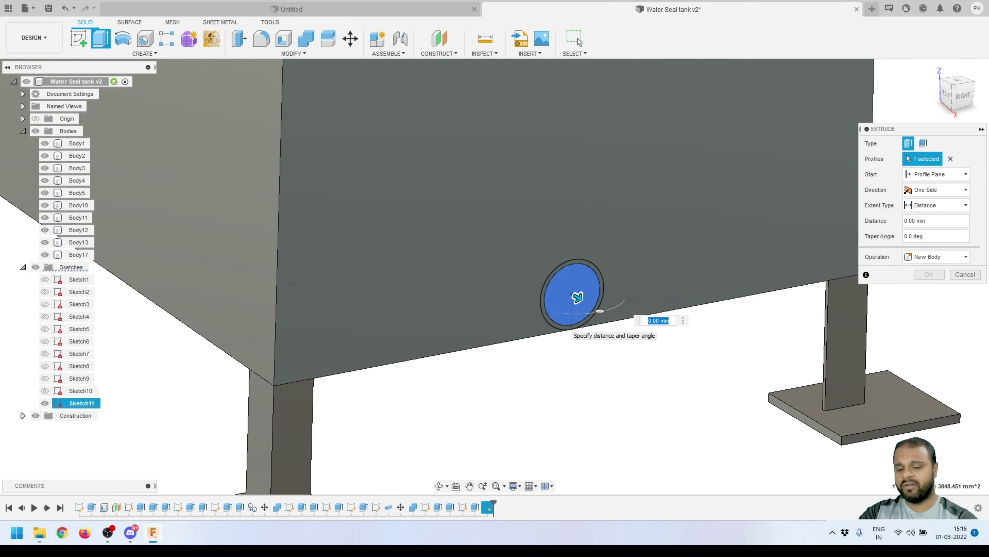
text(-5)
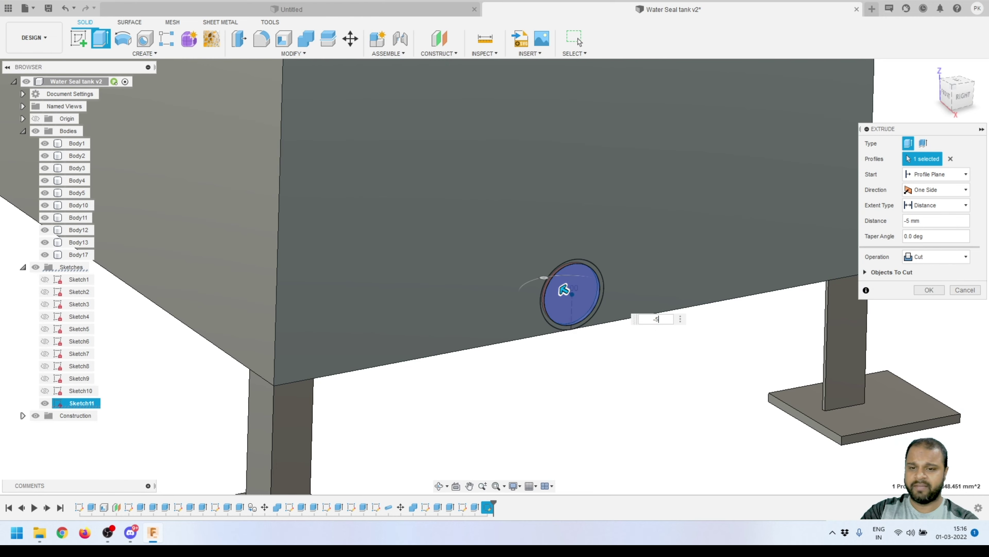
key(Return)
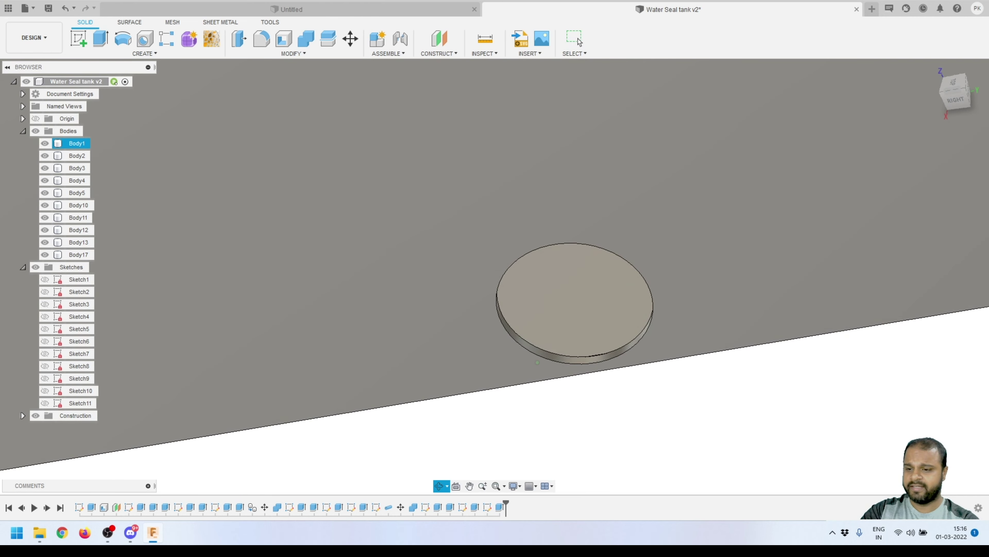
Examine the new low opening in the end wall from several angles, including its position relative to the whole tank.
shift+middle_drag(537, 362, 595, 279)
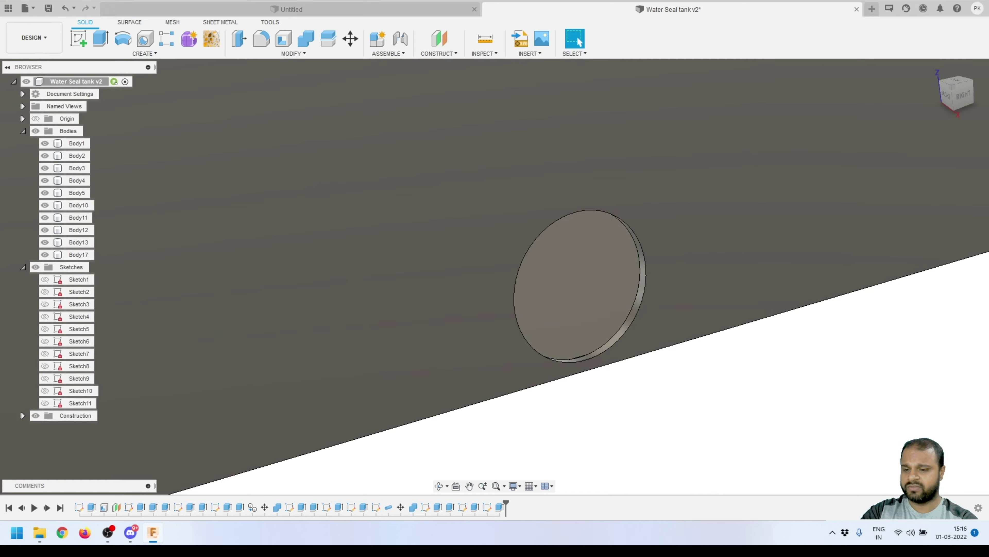
scroll(635, 362, up, 2)
scroll(603, 364, down, 5)
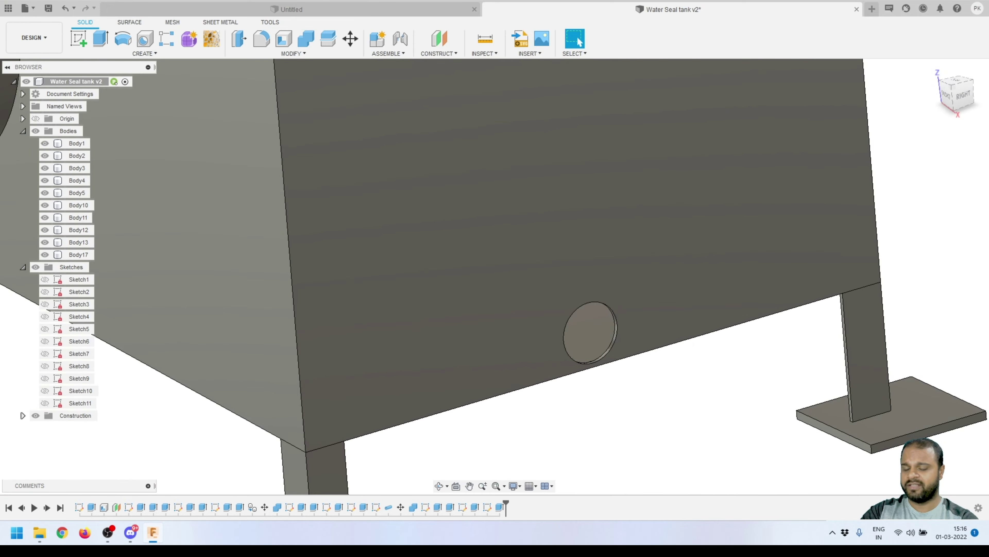
scroll(613, 337, down, 4)
shift+middle_drag(607, 337, 646, 293)
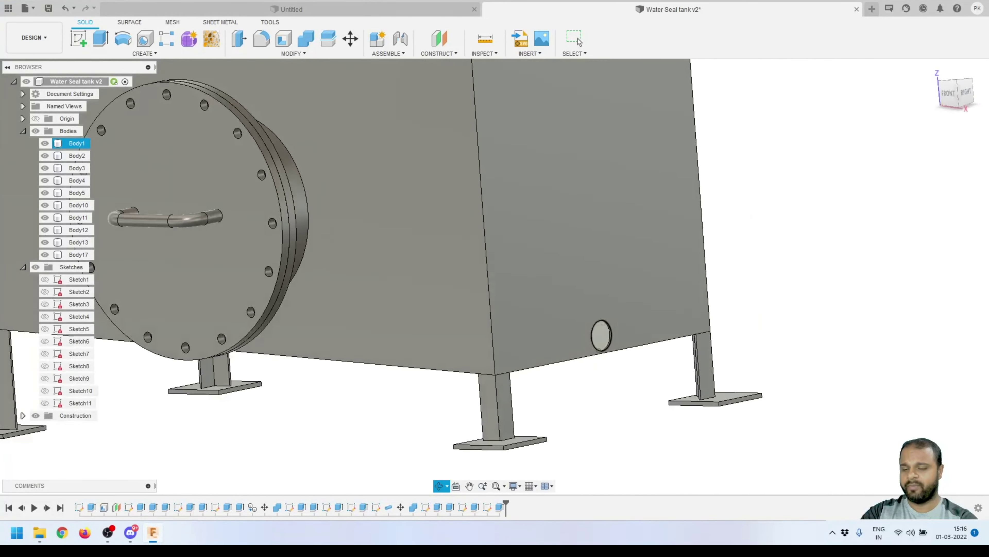
click(578, 39)
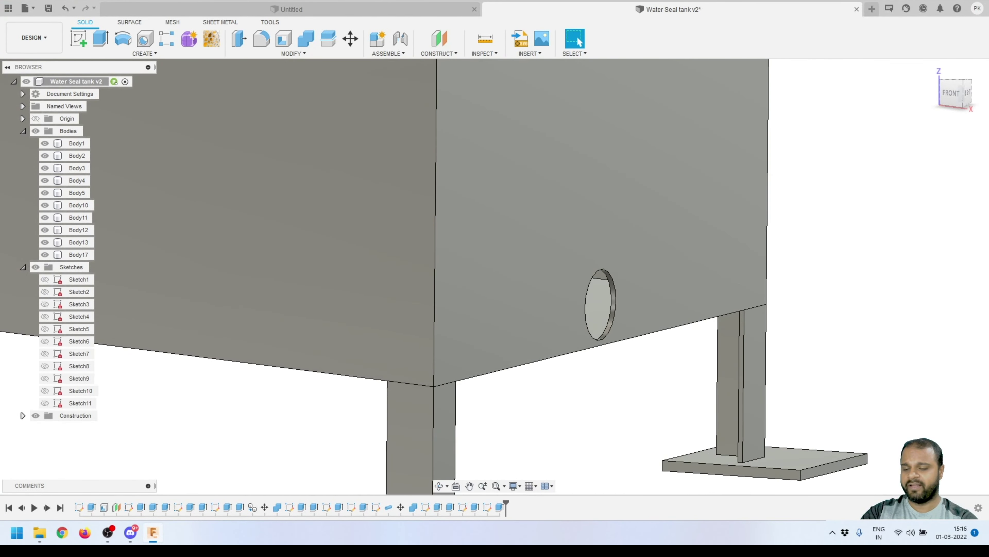
scroll(607, 342, down, 4)
shift+middle_drag(576, 346, 537, 335)
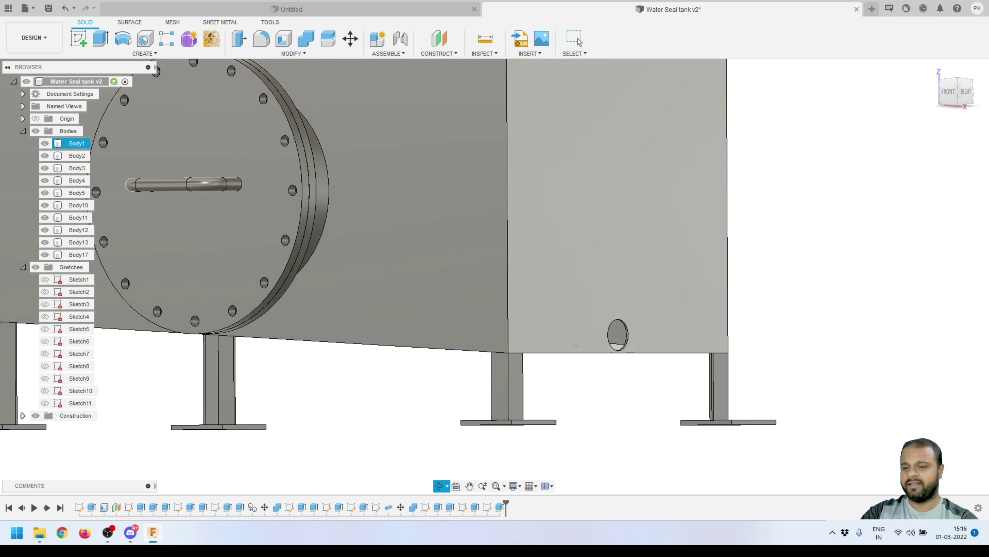
click(579, 41)
scroll(631, 351, down, 2)
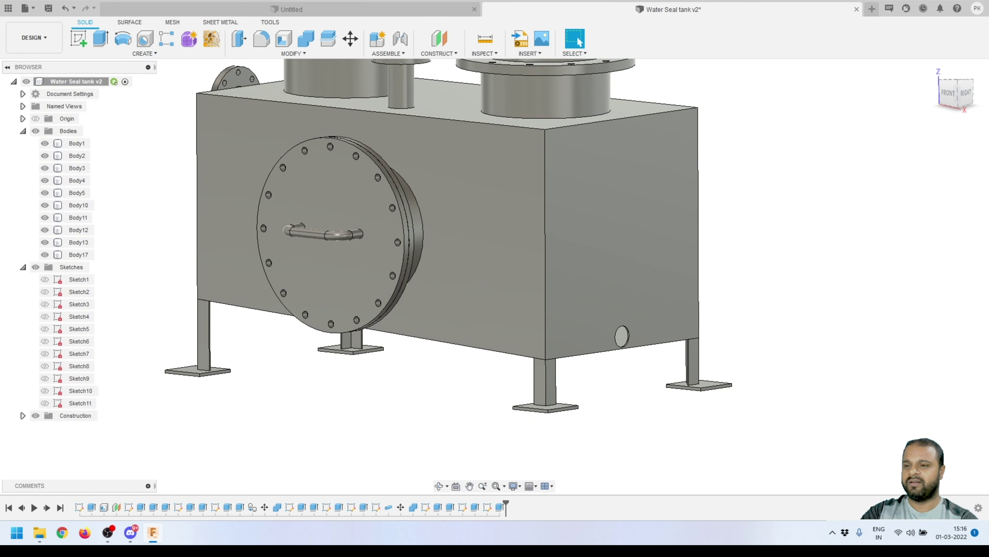
scroll(623, 339, down, 3)
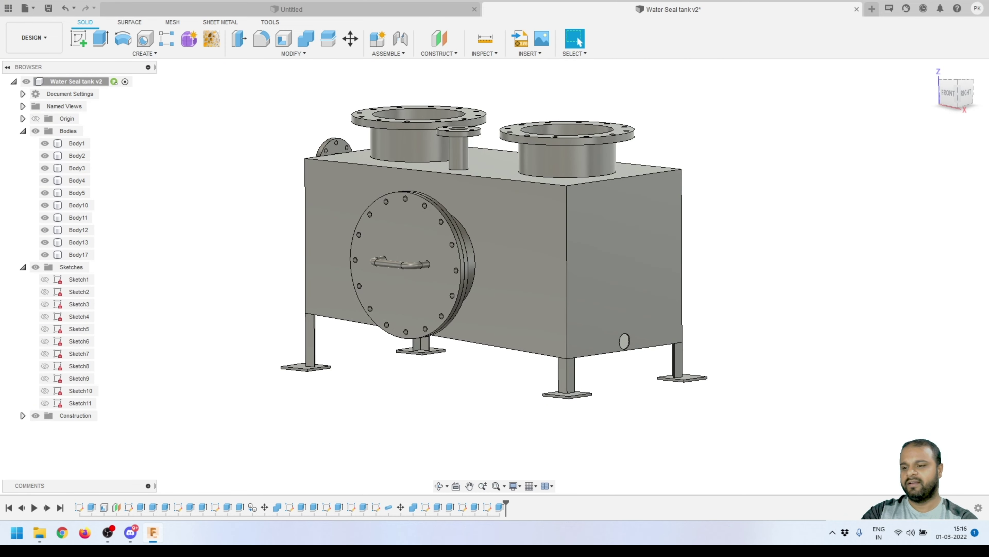
scroll(623, 339, up, 2)
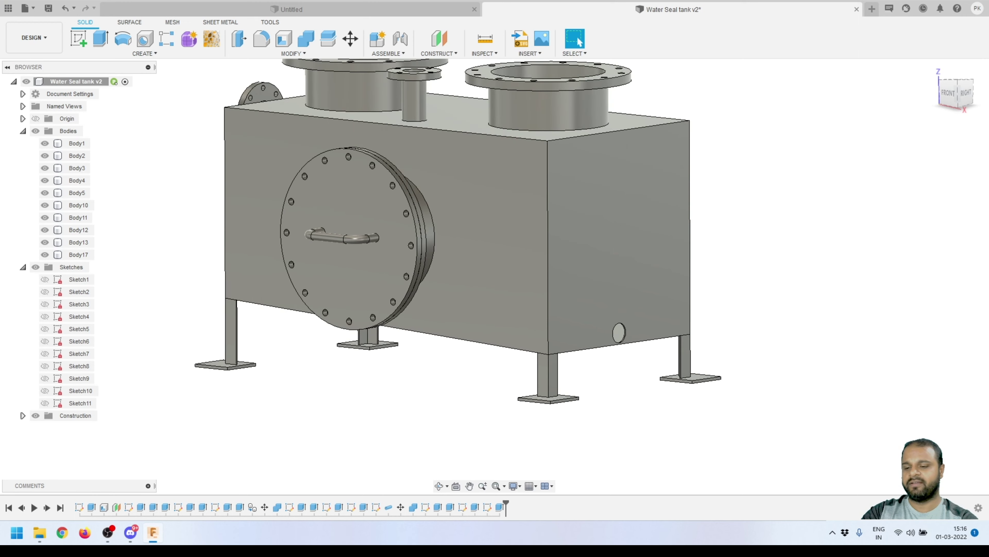
scroll(649, 351, up, 3)
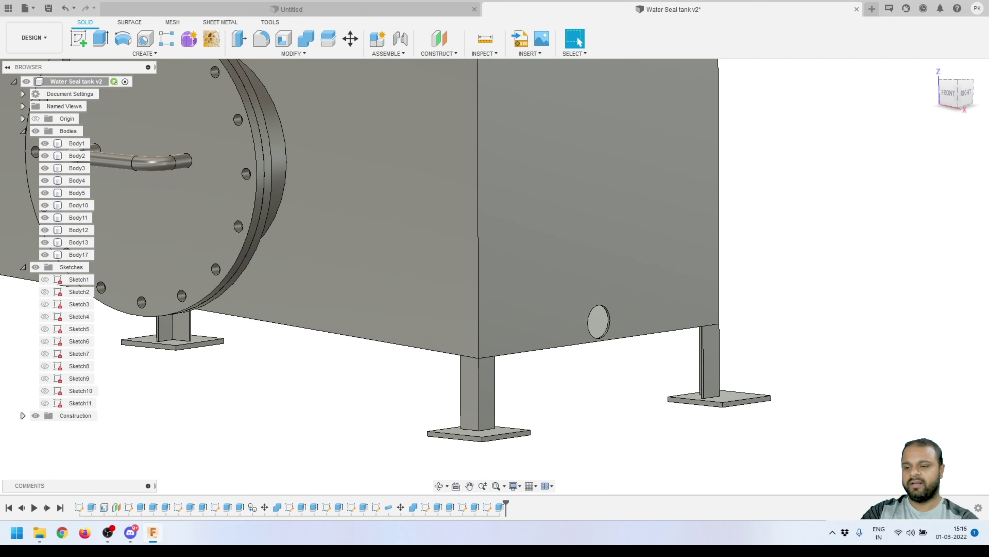
scroll(596, 345, up, 4)
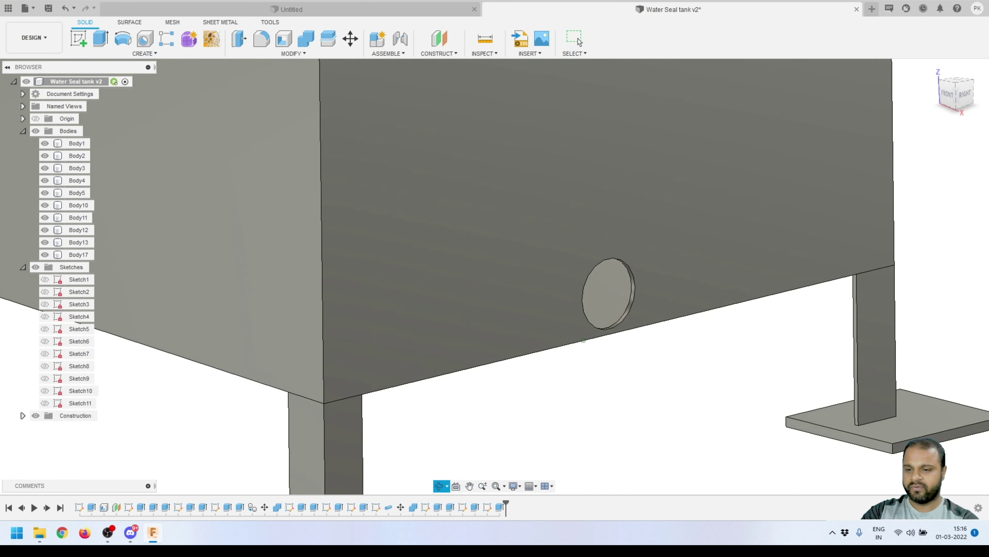
click(579, 38)
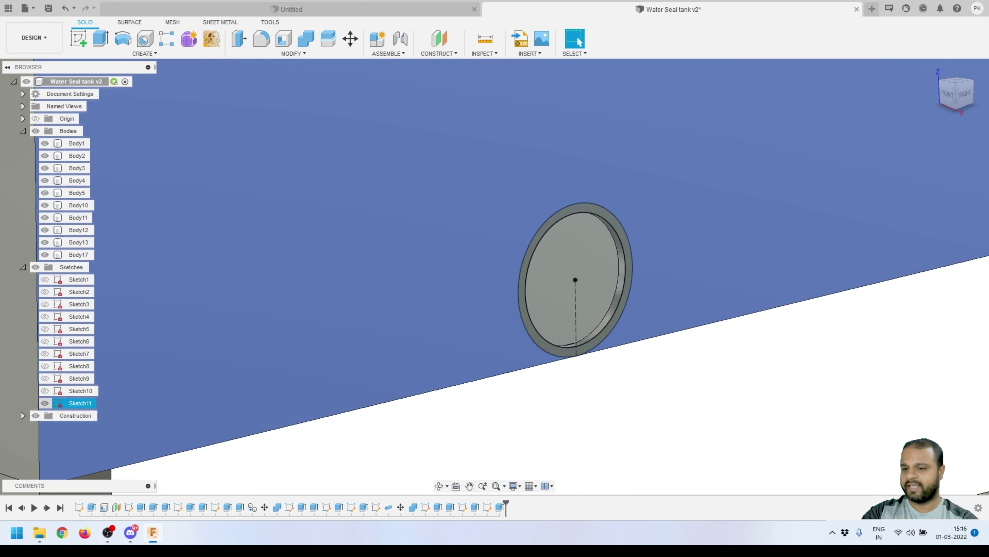
Show the opening's sketch and extrude its ring profile 150 mm outward, joined to the tank, as a pipe.
click(45, 402)
key(e)
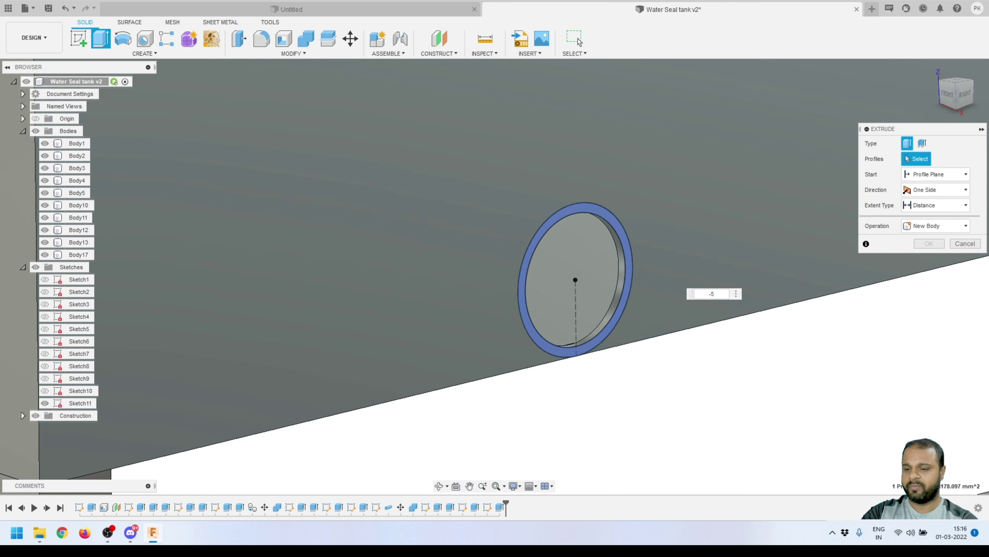
scroll(575, 308, down, 2)
click(611, 287)
drag(612, 286, 709, 305)
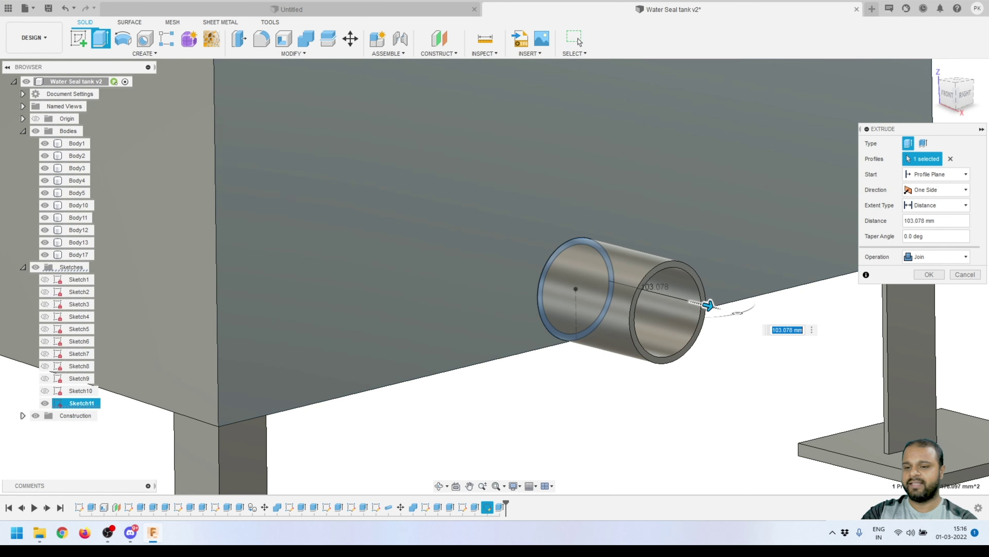
text(150)
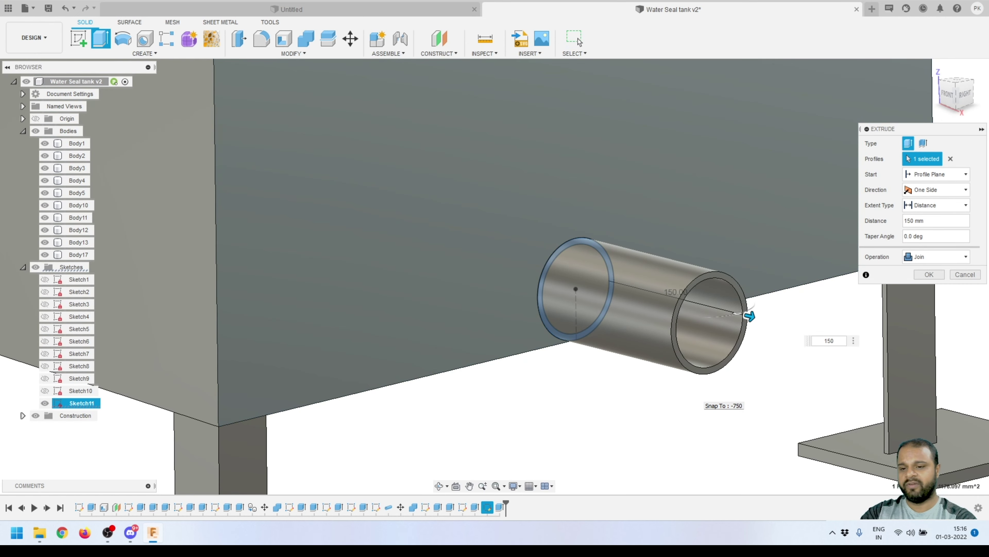
key(Return)
Hide the pipe's profile sketch and start a new sketch on the ring face at the pipe's free end.
scroll(659, 321, down, 2)
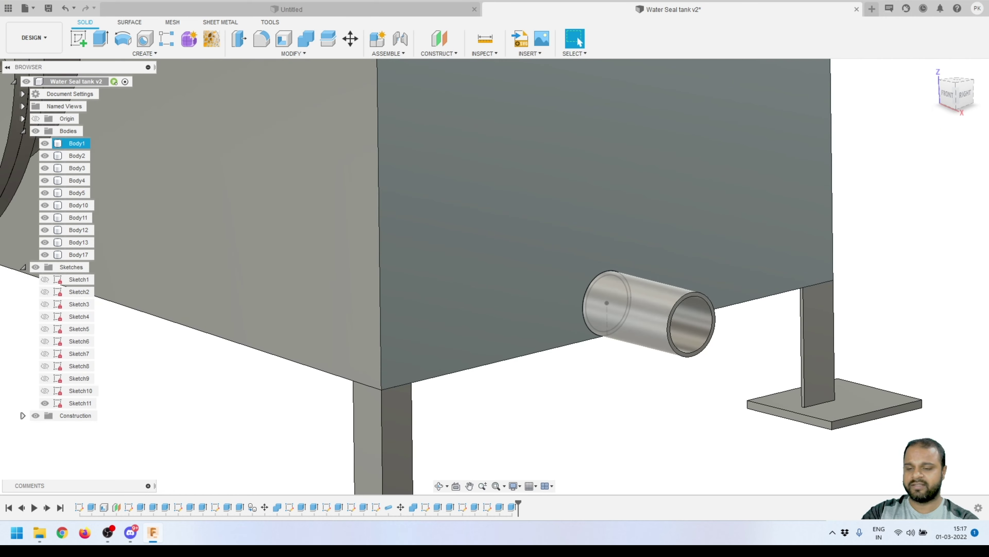
shift+middle_drag(671, 311, 534, 316)
click(578, 39)
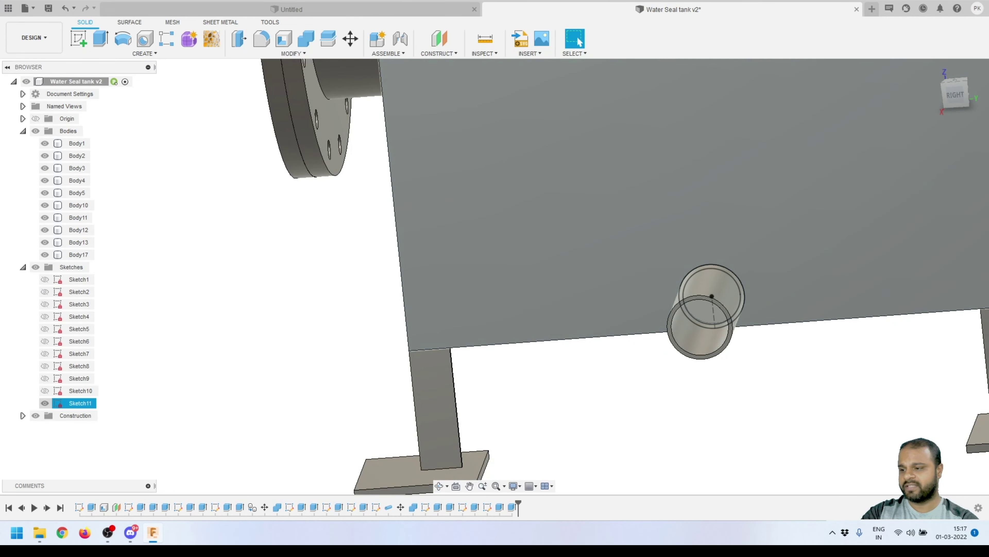
click(78, 39)
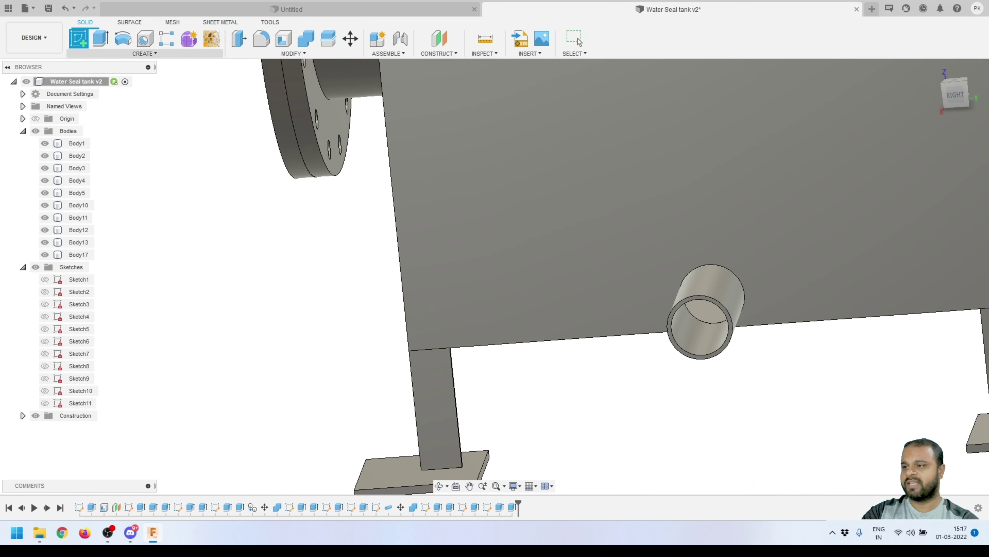
scroll(704, 364, up, 4)
click(696, 331)
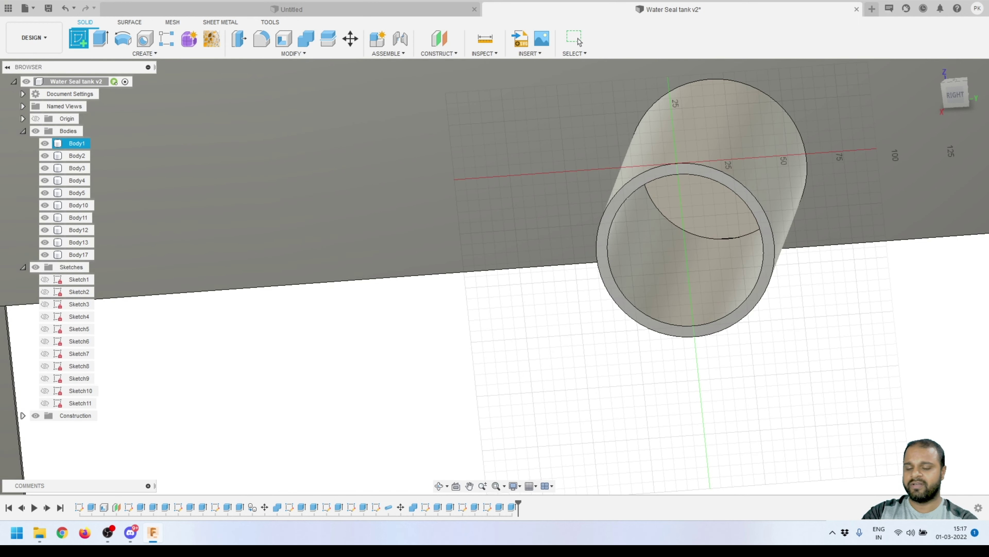
click(757, 293)
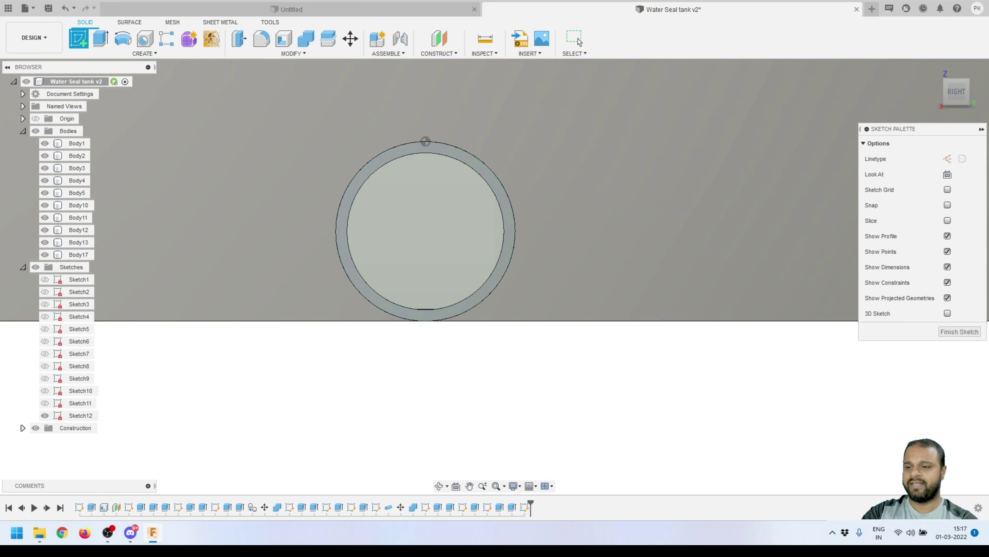
Draw two circles of different sizes around the pipe, both larger than its outer edge and concentric with it.
scroll(759, 322, down, 3)
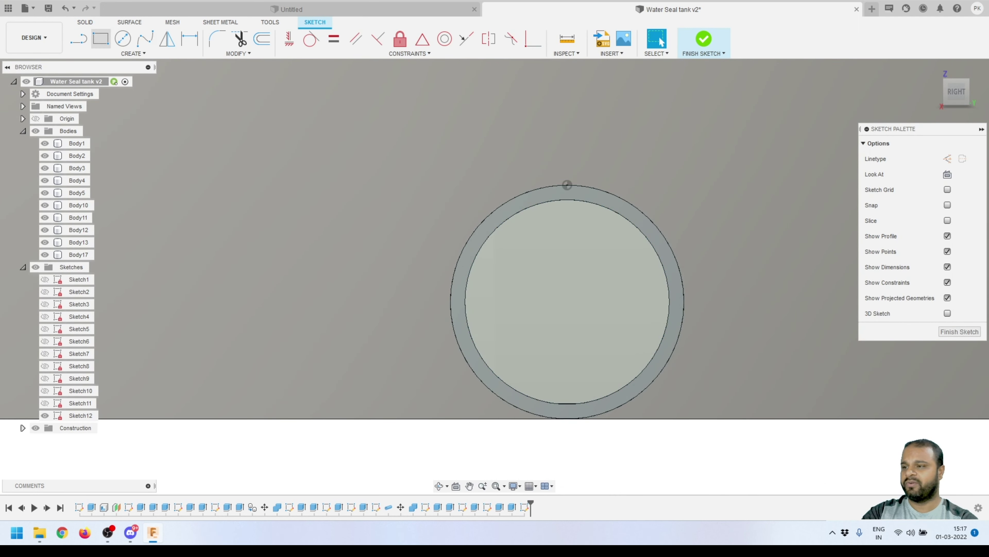
click(123, 38)
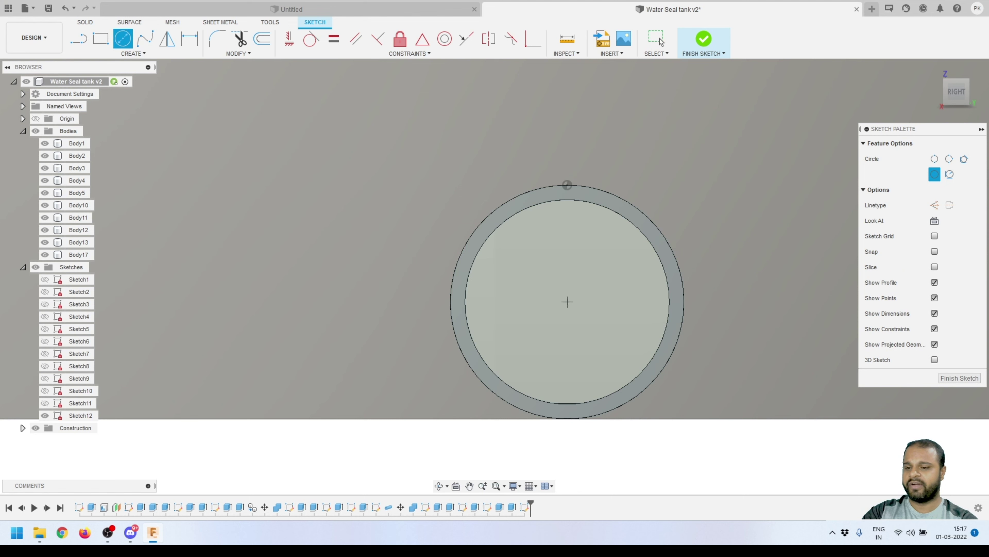
click(567, 301)
click(310, 263)
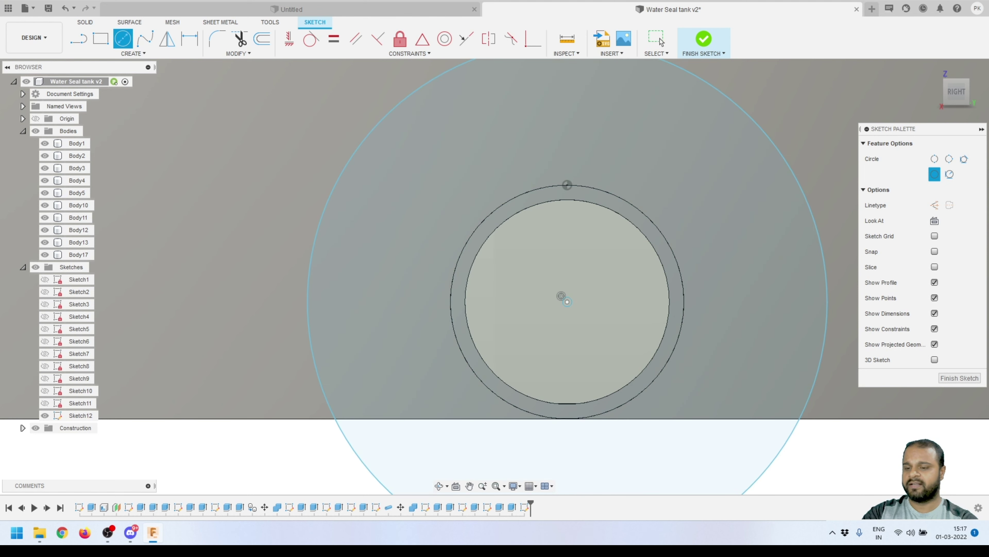
click(567, 302)
click(387, 234)
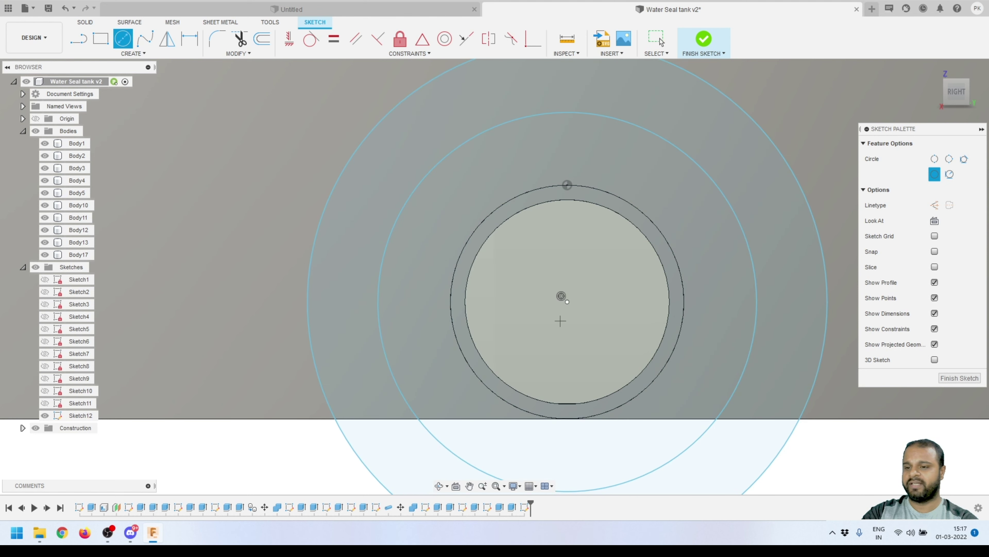
Dimension the outer circle to 190.5 mm and the inner circle to 152.4 mm in diameter.
key(Escape)
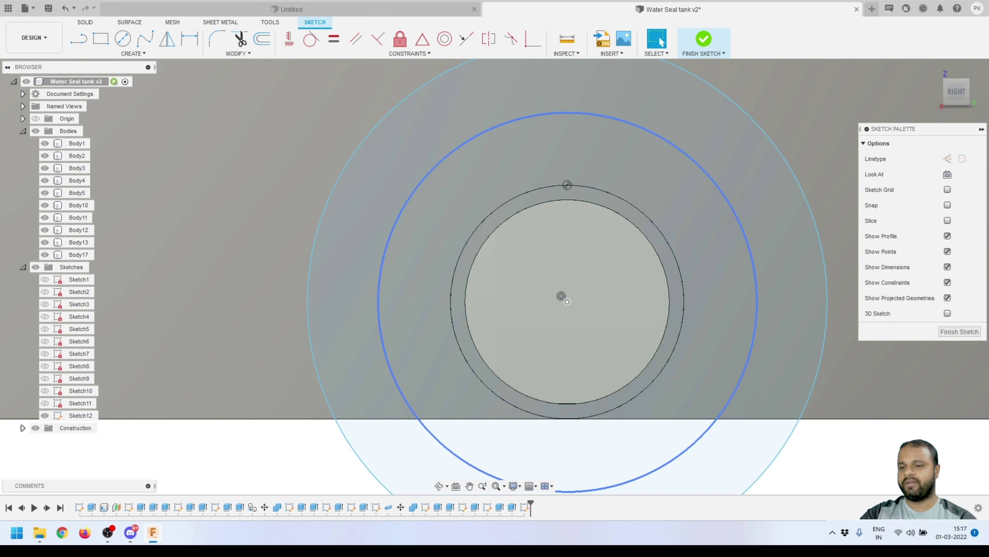
scroll(532, 273, down, 5)
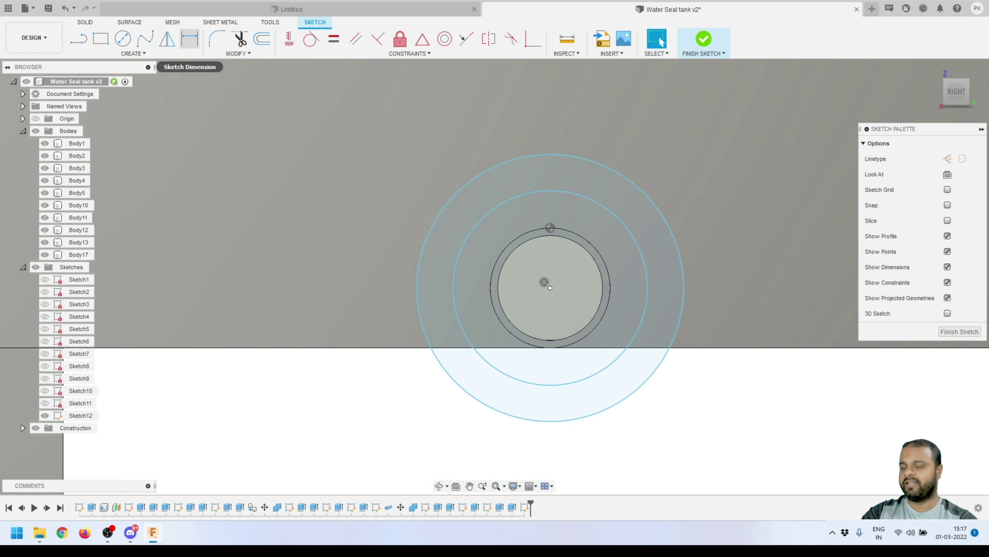
click(190, 39)
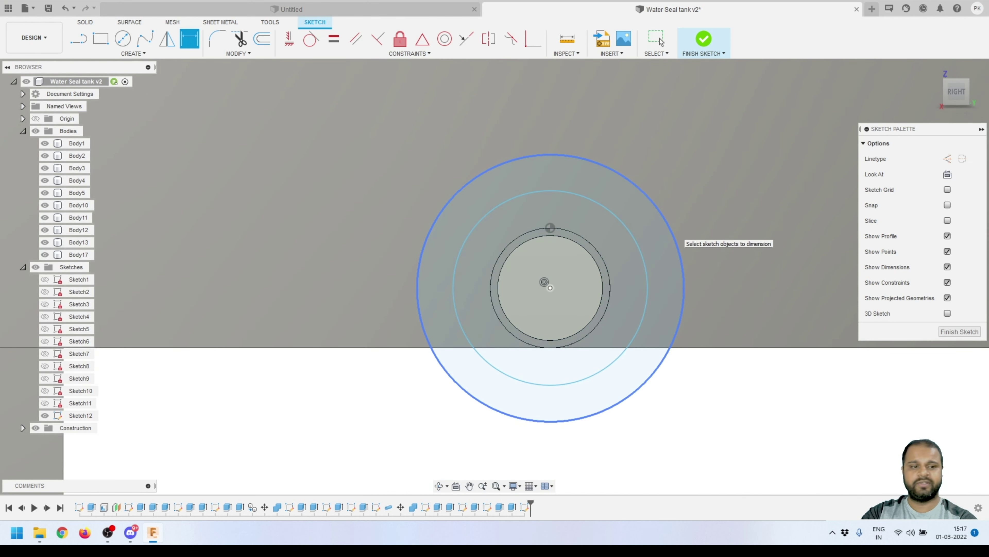
click(678, 238)
click(695, 204)
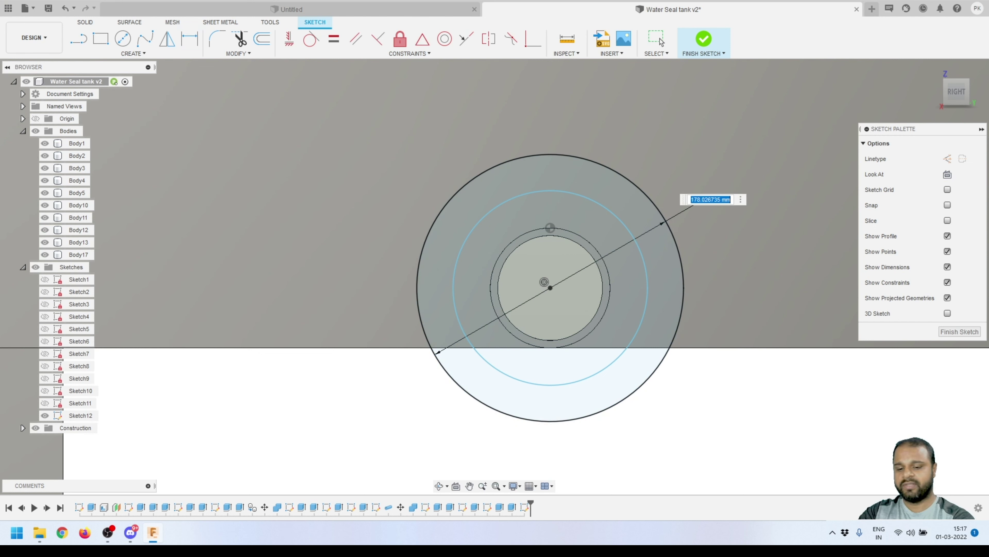
key(Return)
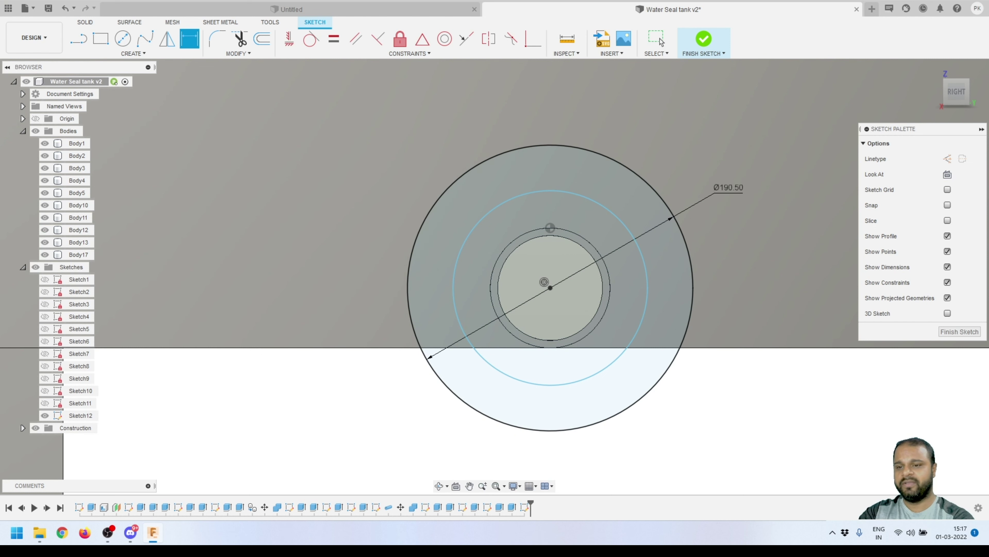
click(647, 279)
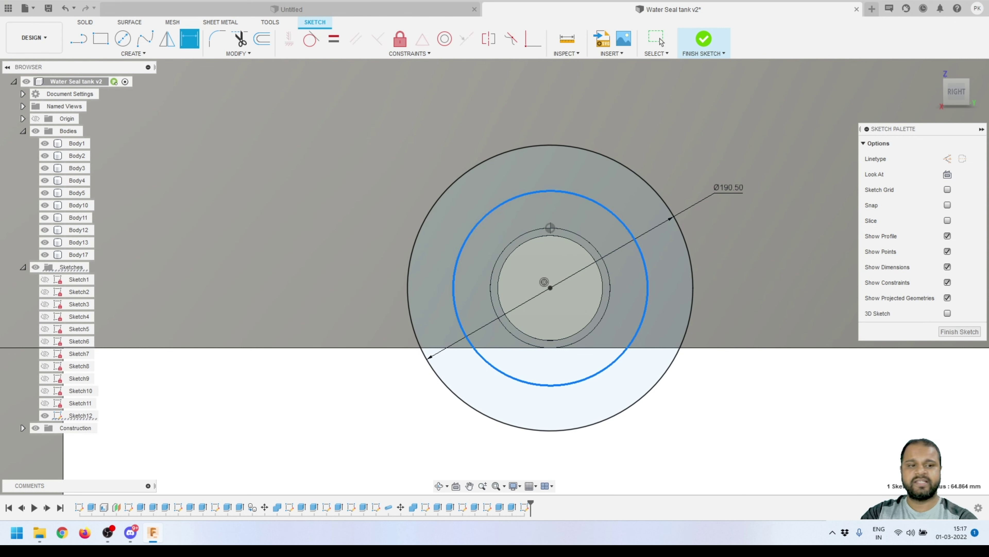
click(762, 253)
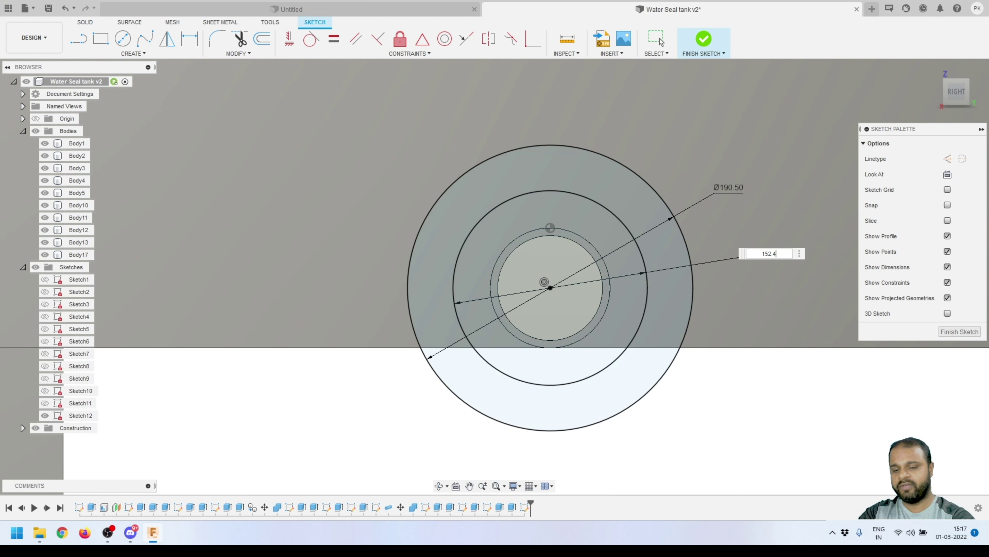
key(Return)
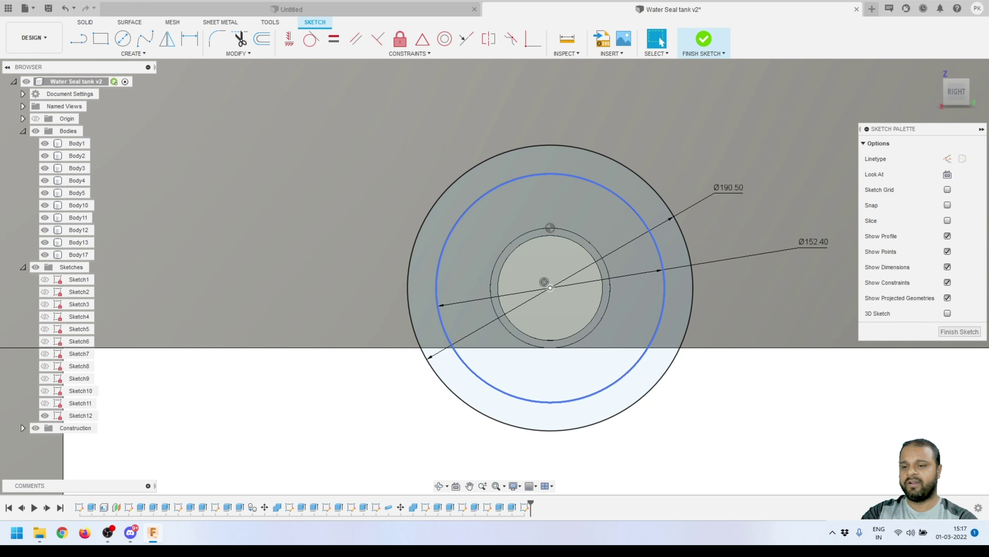
Turn the 152.4 mm circle into construction geometry and draw a 19 mm bolt-hole circle centred near its top.
click(948, 189)
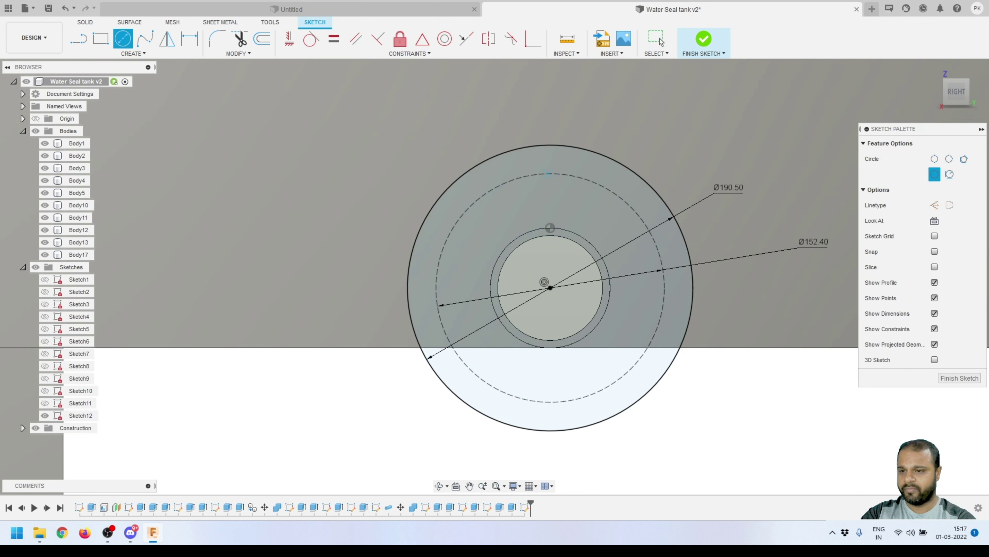
click(547, 191)
key(d)
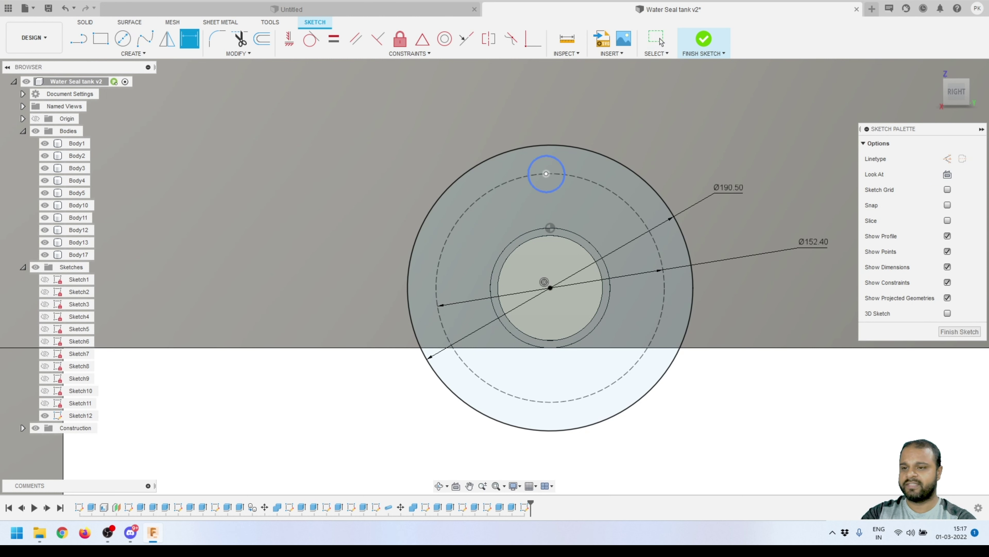
click(547, 192)
click(603, 135)
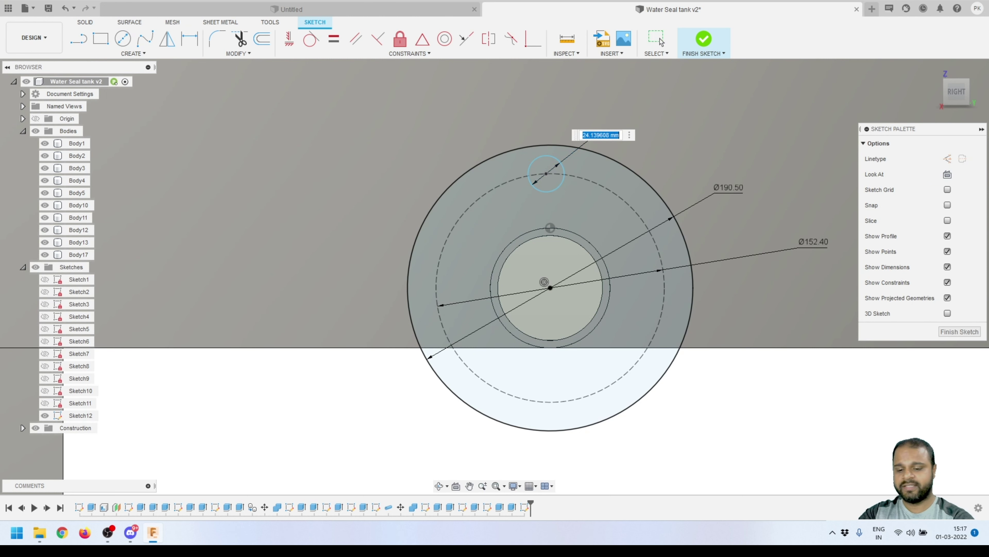
text(19)
key(Return)
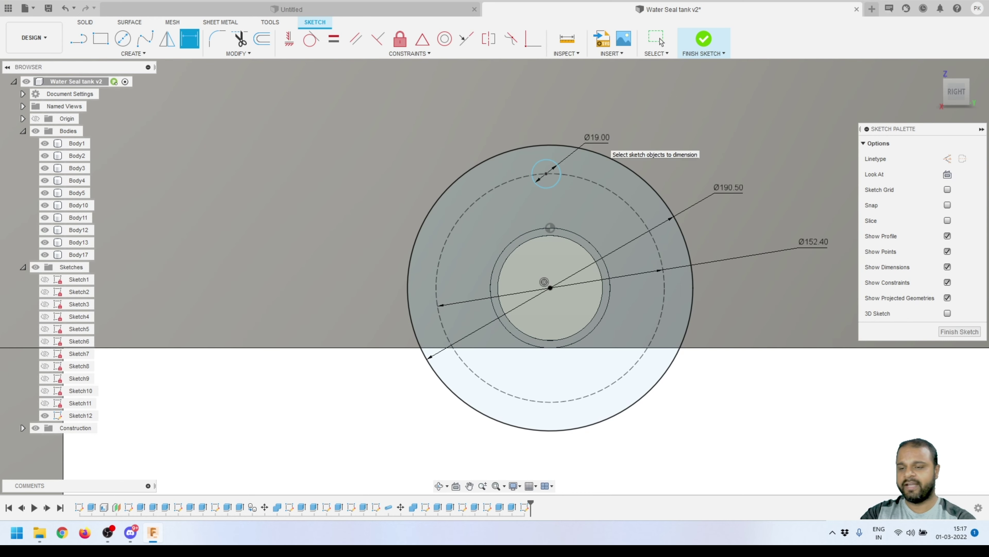
Constrain the bolt hole's centre to lie vertically above the flange's centre.
key(Escape)
scroll(584, 184, up, 3)
click(532, 170)
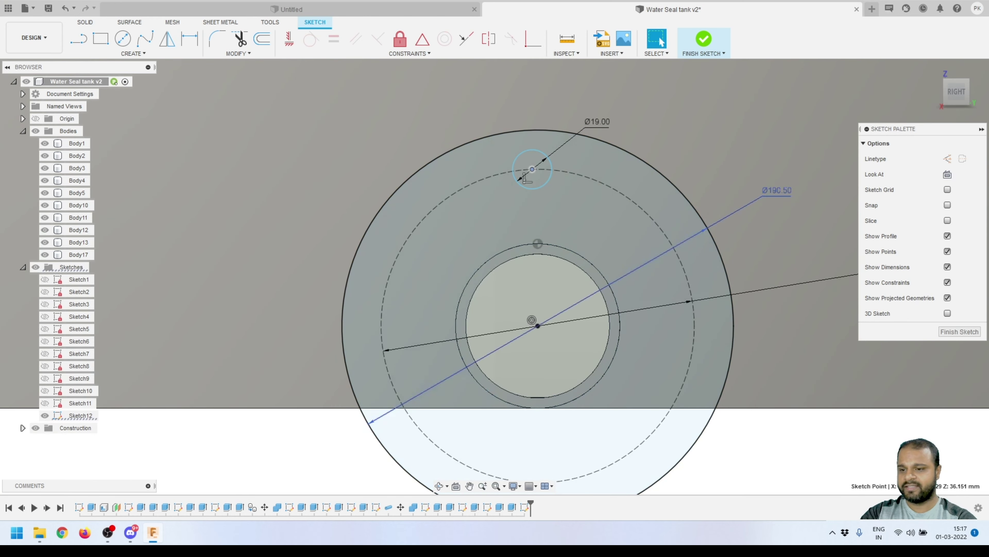
ctrl+click(538, 326)
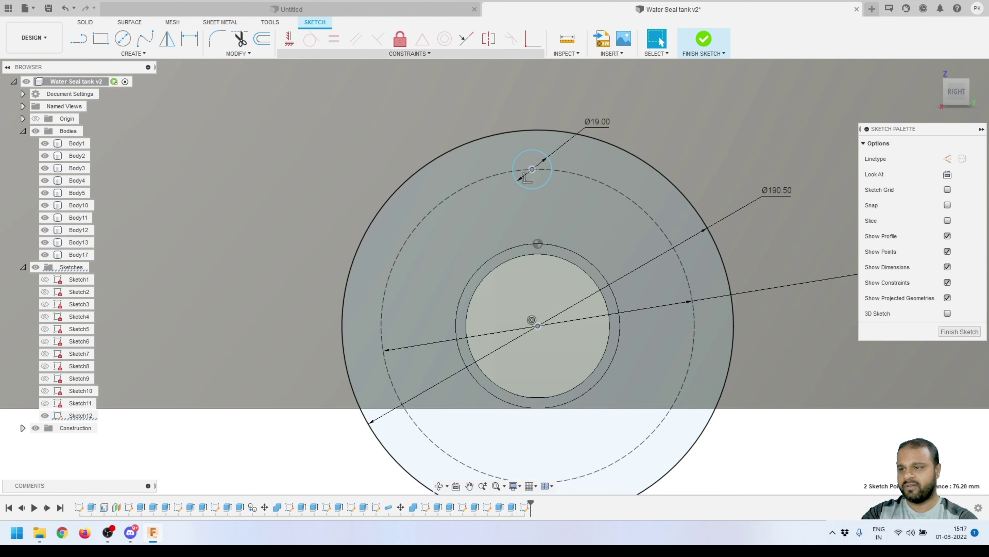
click(289, 38)
click(659, 39)
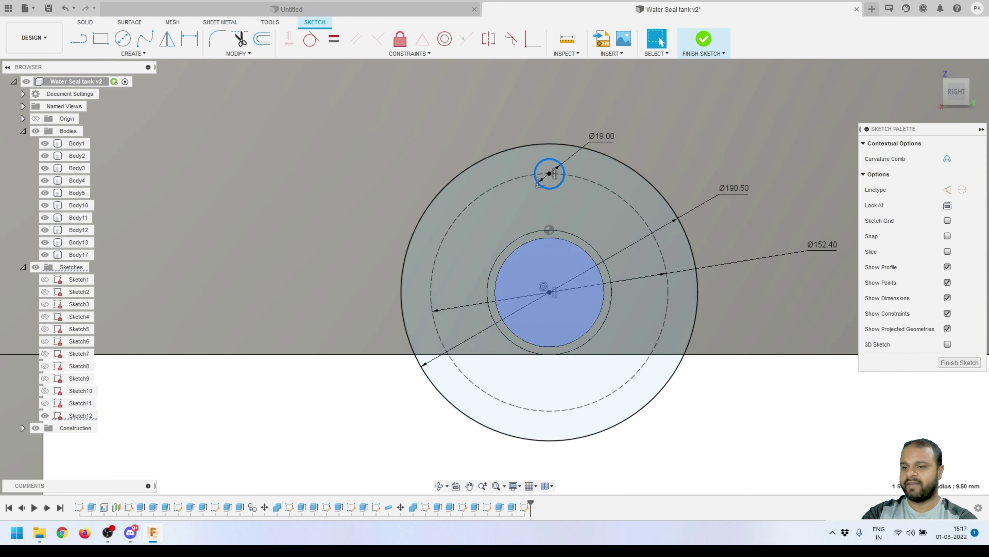
Create a circular sketch pattern of the bolt-hole circle around the flange's centre with a quantity of 4.
click(133, 53)
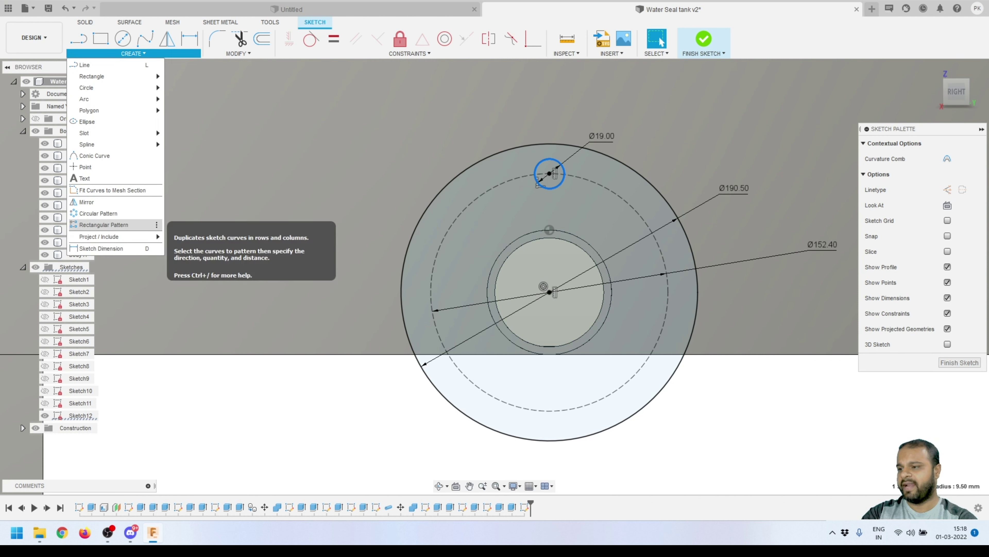
click(98, 213)
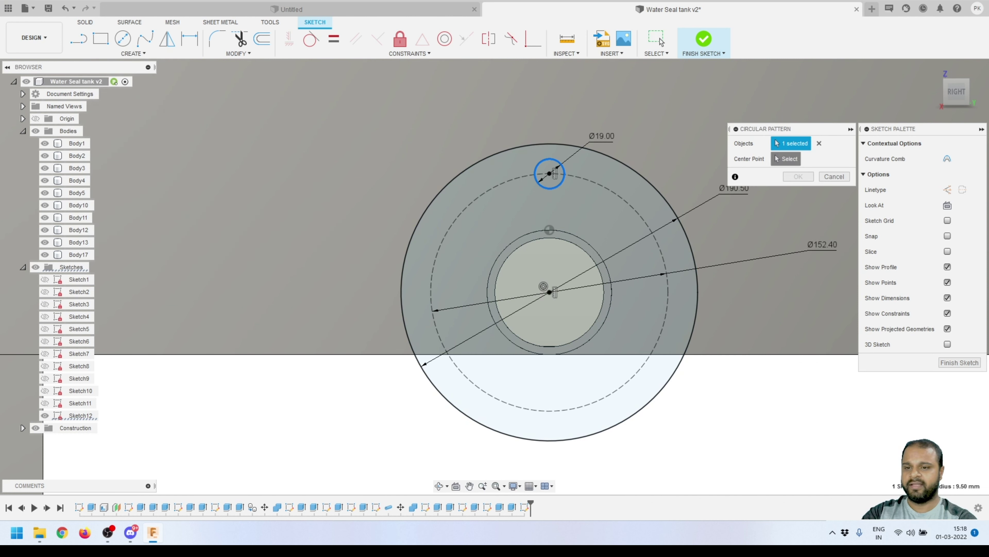
click(549, 292)
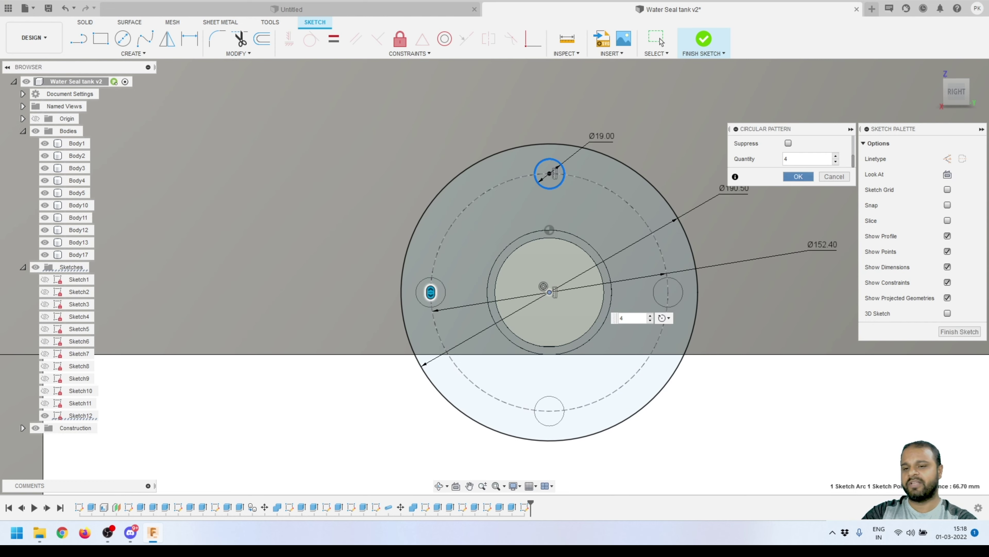
click(798, 177)
Finish the sketch and extrude the flange profile and the pipe's ring profile, without the bolt holes, 24 mm outward, joined to the pipe.
scroll(475, 275, down, 2)
mouse_move(475, 275)
shift+middle_down()
mouse_move(541, 296)
mouse_move(540, 286)
shift+middle_up()
scroll(523, 261, up, 2)
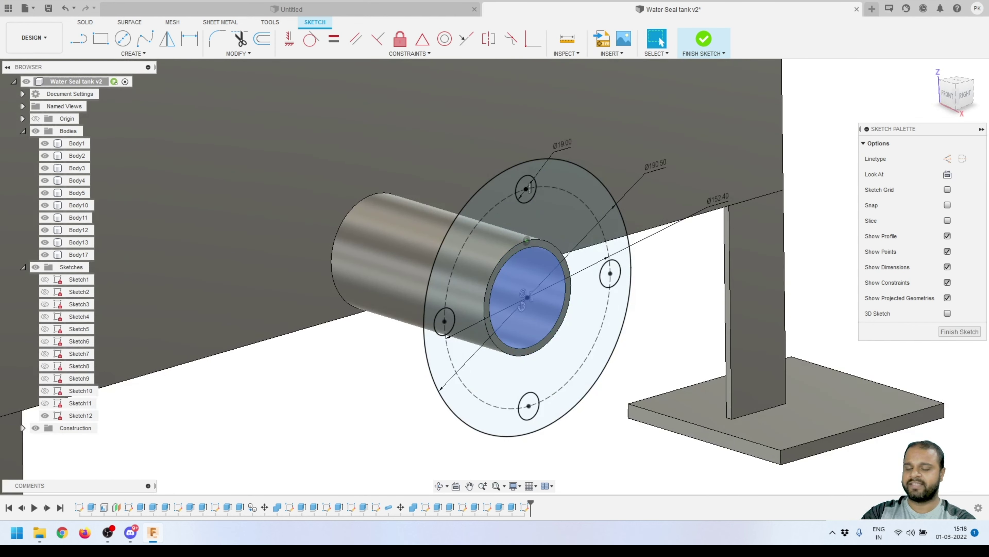
click(704, 38)
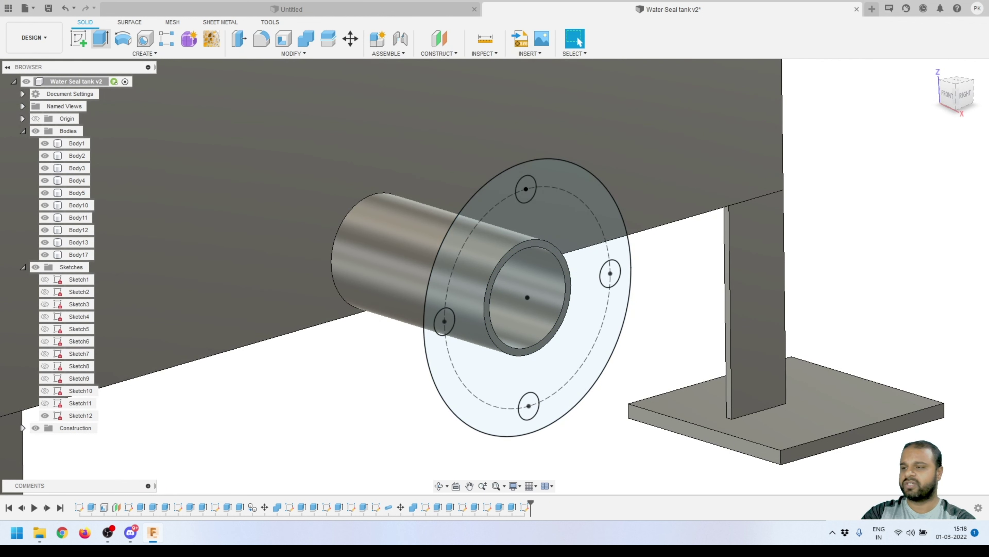
key(e)
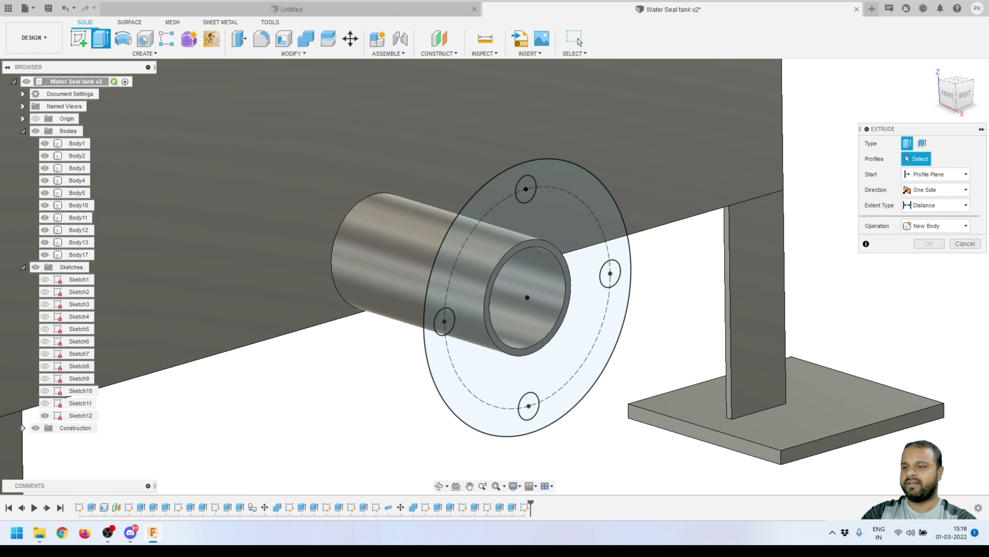
click(577, 286)
scroll(544, 254, up, 2)
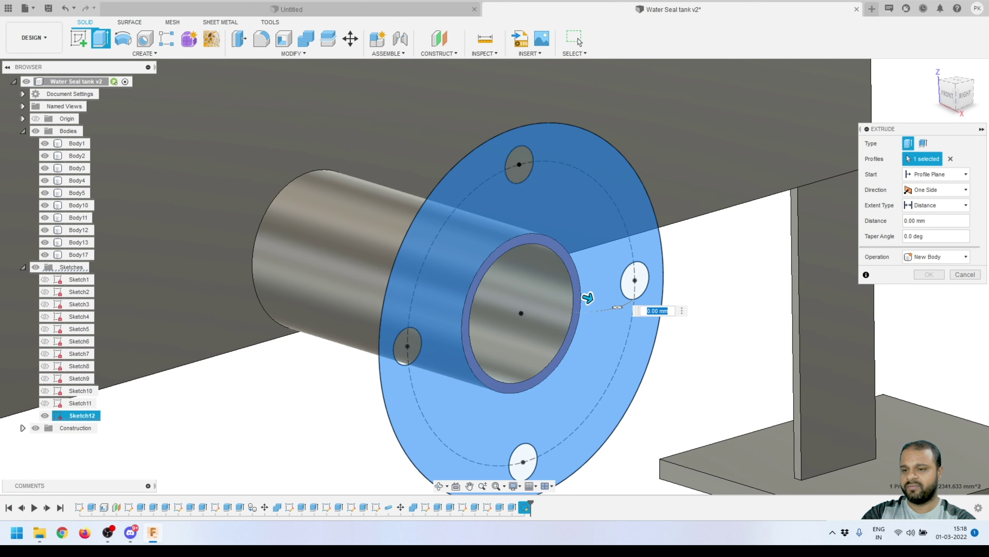
click(561, 246)
scroll(560, 244, down, 2)
drag(577, 279, 588, 284)
text(24)
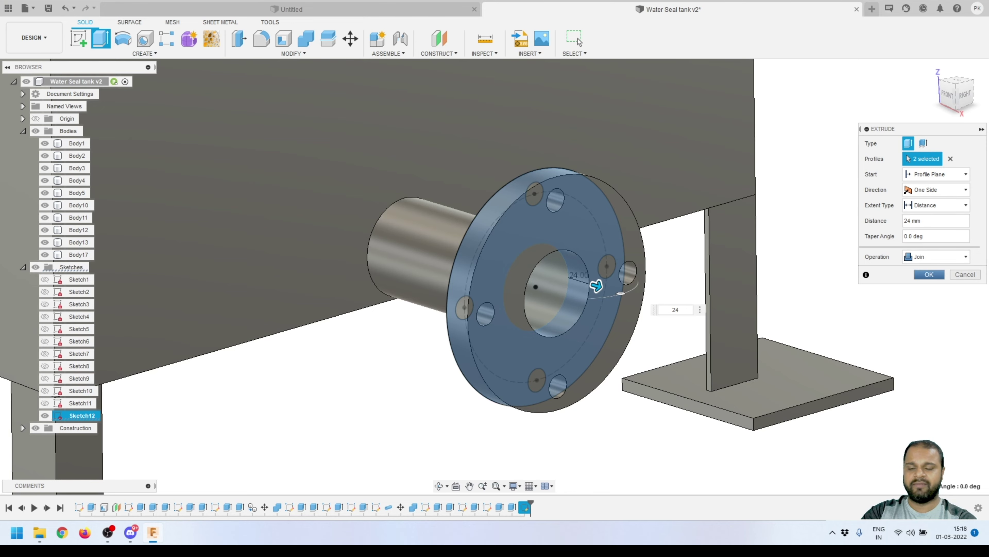
key(Return)
Examine the whole tank from the front, back and both ends, including the flanged low pipe and the opposite side pipe.
scroll(790, 339, down, 8)
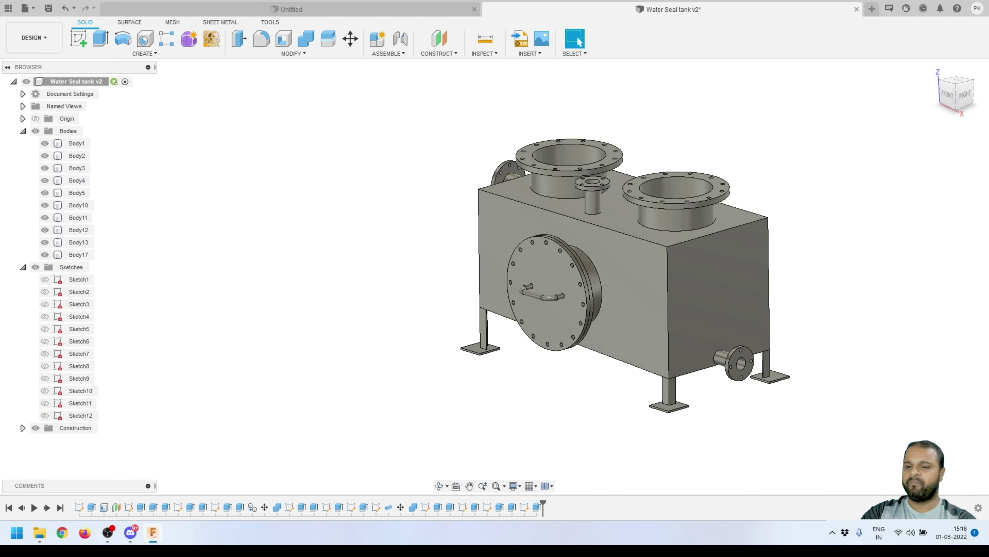
scroll(811, 245, up, 2)
shift+middle_drag(810, 246, 838, 234)
shift+middle_drag(565, 218, 647, 355)
scroll(664, 294, down, 1)
scroll(670, 277, up, 3)
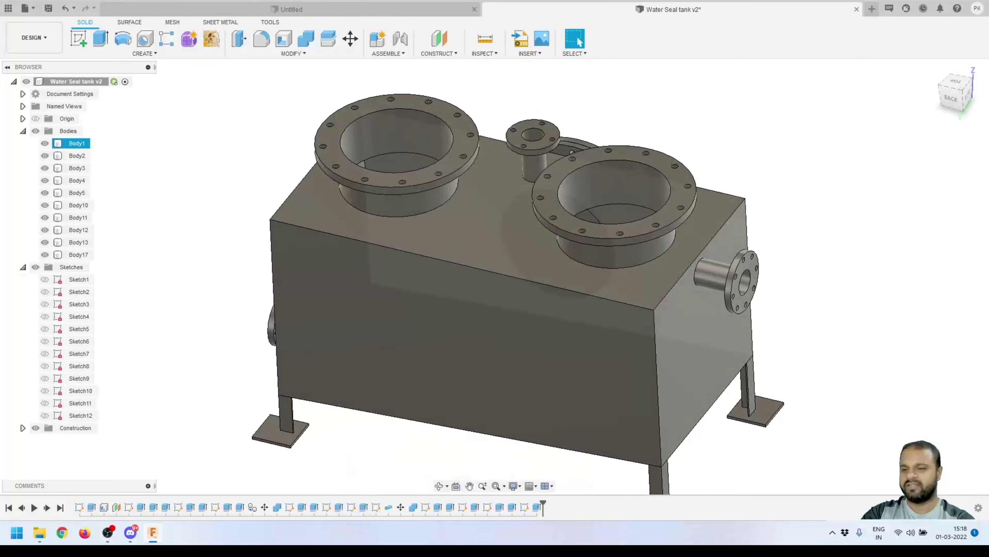
scroll(647, 355, down, 2)
scroll(748, 314, up, 2)
scroll(750, 243, down, 2)
scroll(748, 335, up, 3)
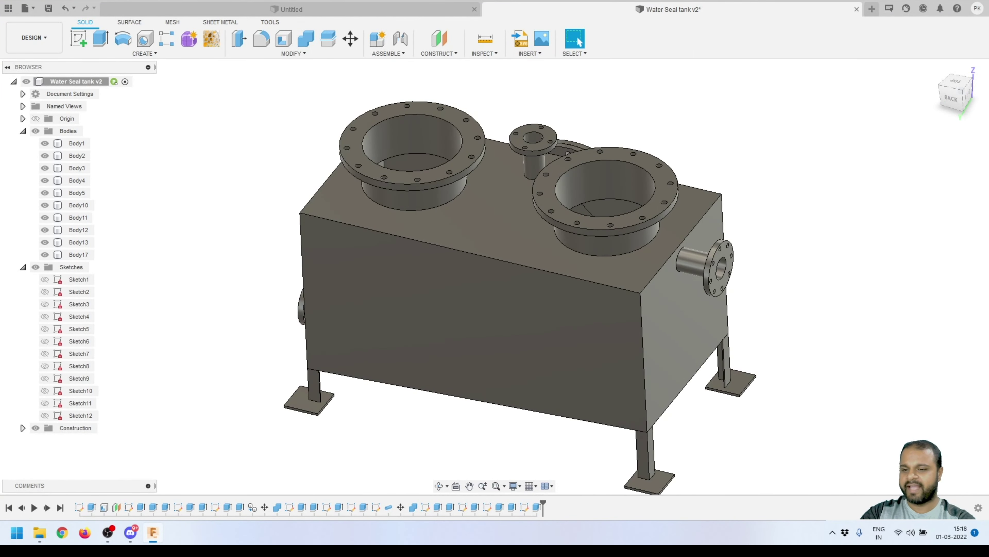
shift+middle_drag(748, 335, 682, 238)
scroll(661, 277, down, 2)
click(579, 41)
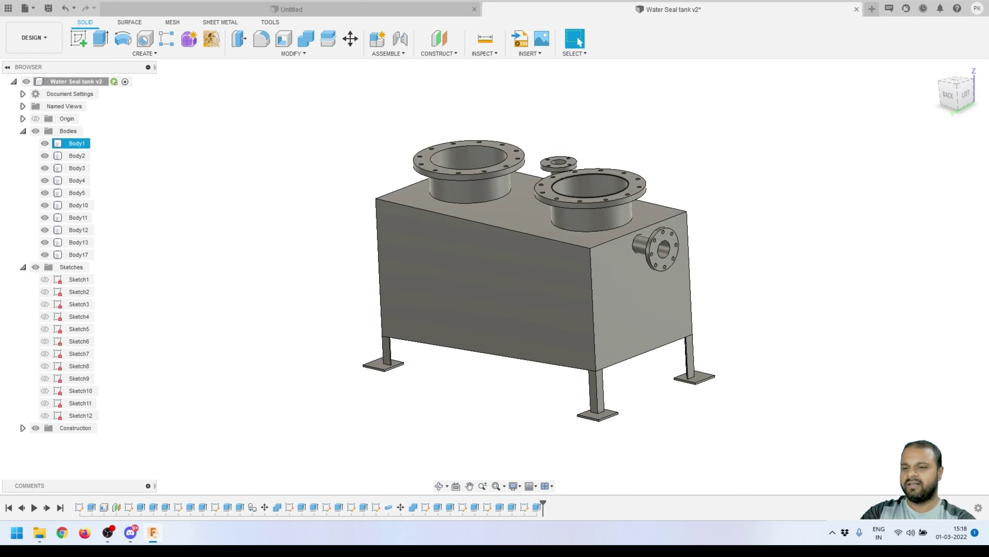
scroll(518, 182, up, 1)
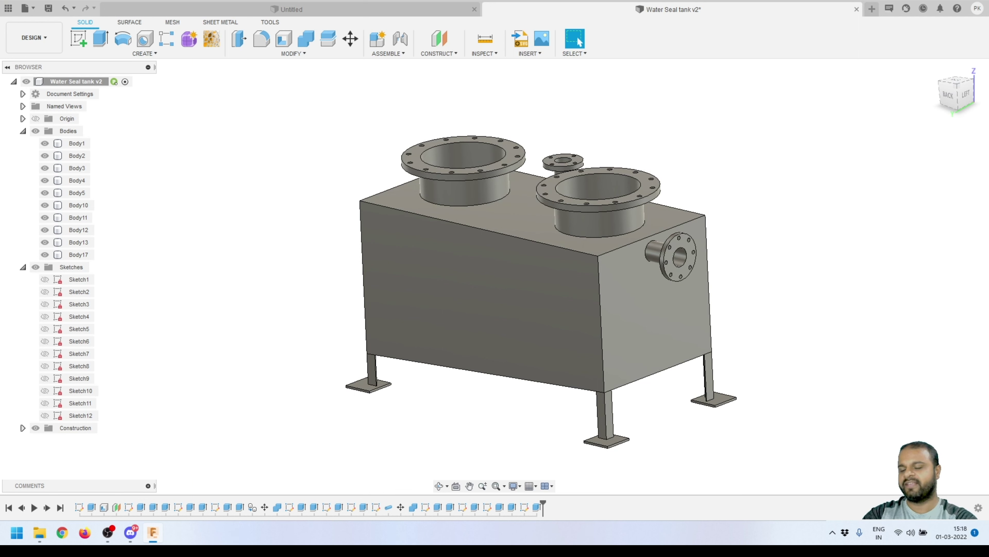
scroll(787, 261, up, 2)
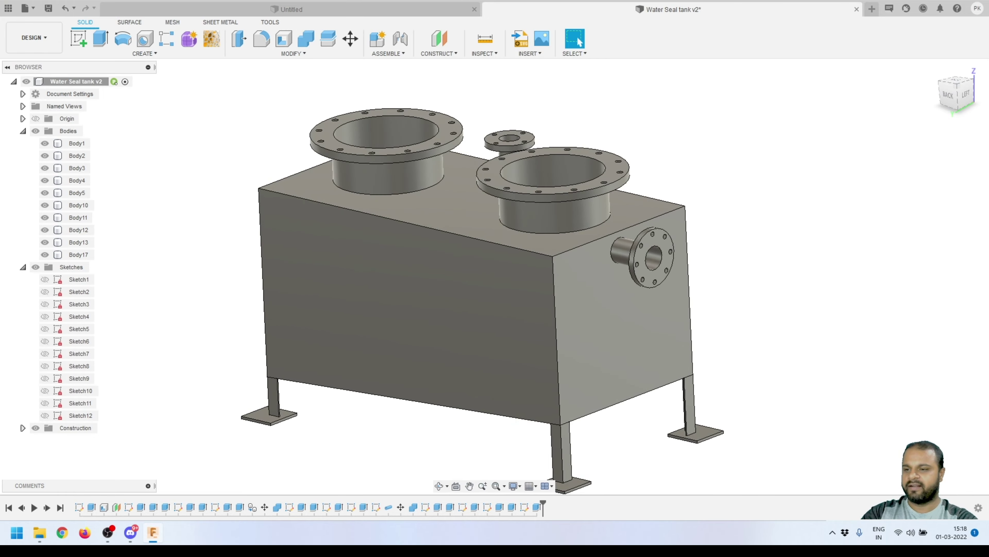
scroll(735, 260, down, 3)
shift+middle_drag(569, 268, 682, 300)
scroll(722, 273, up, 3)
scroll(715, 303, down, 3)
scroll(716, 300, up, 3)
scroll(757, 285, down, 3)
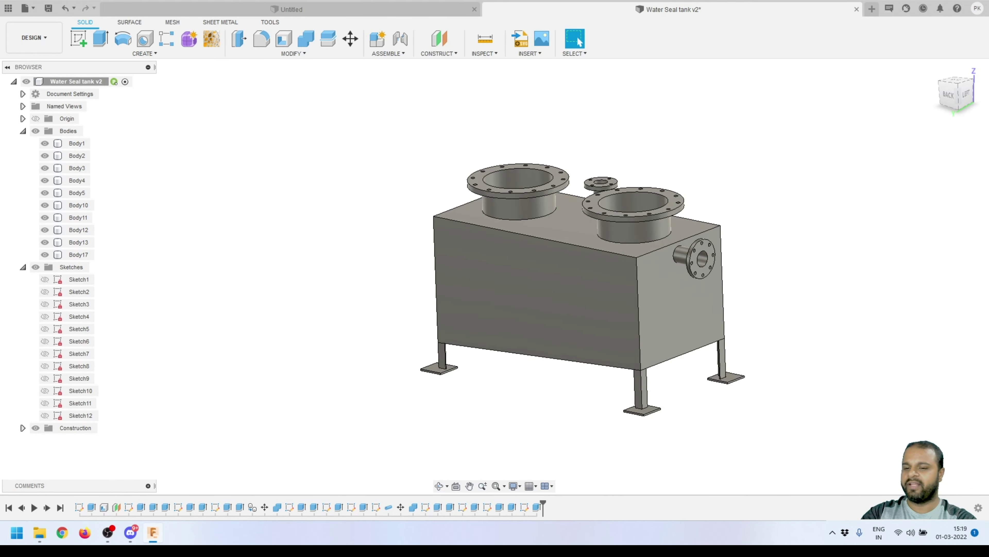
shift+middle_drag(757, 285, 658, 292)
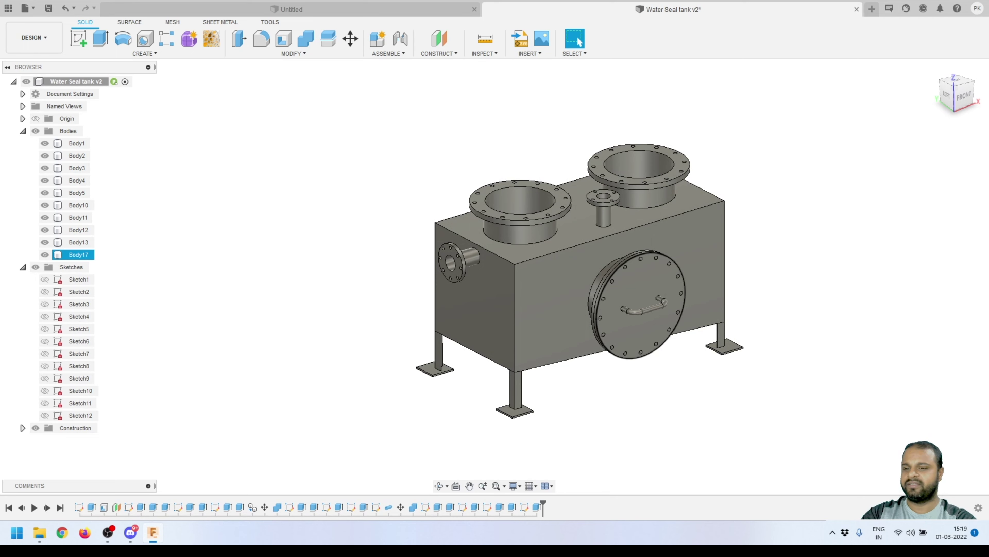
scroll(626, 258, up, 3)
click(77, 143)
scroll(431, 246, down, 2)
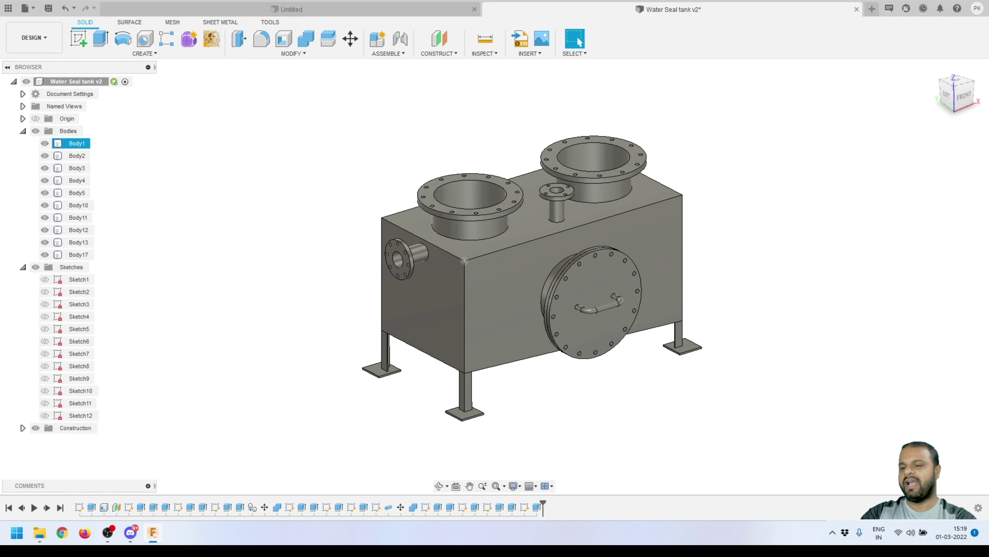
scroll(561, 279, up, 2)
scroll(520, 278, down, 2)
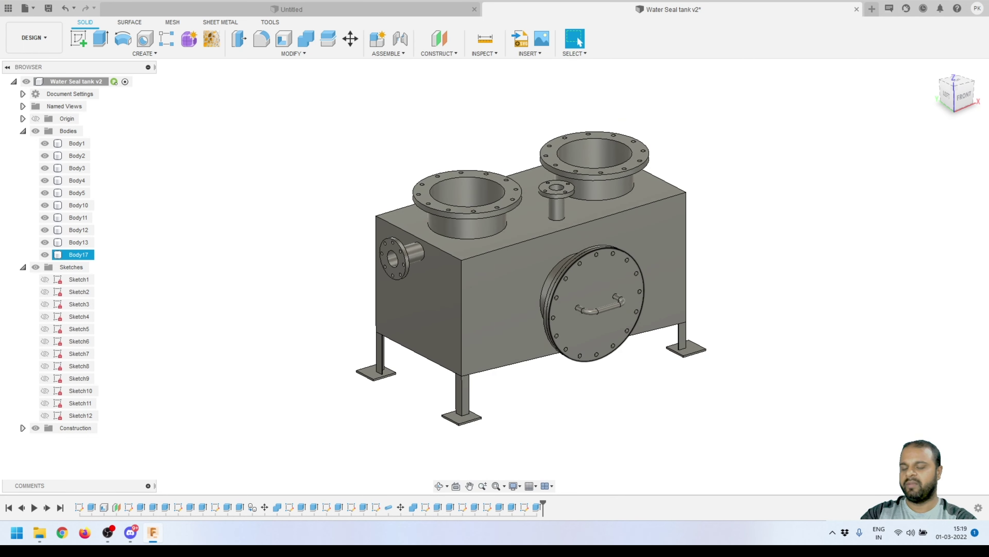
click(77, 143)
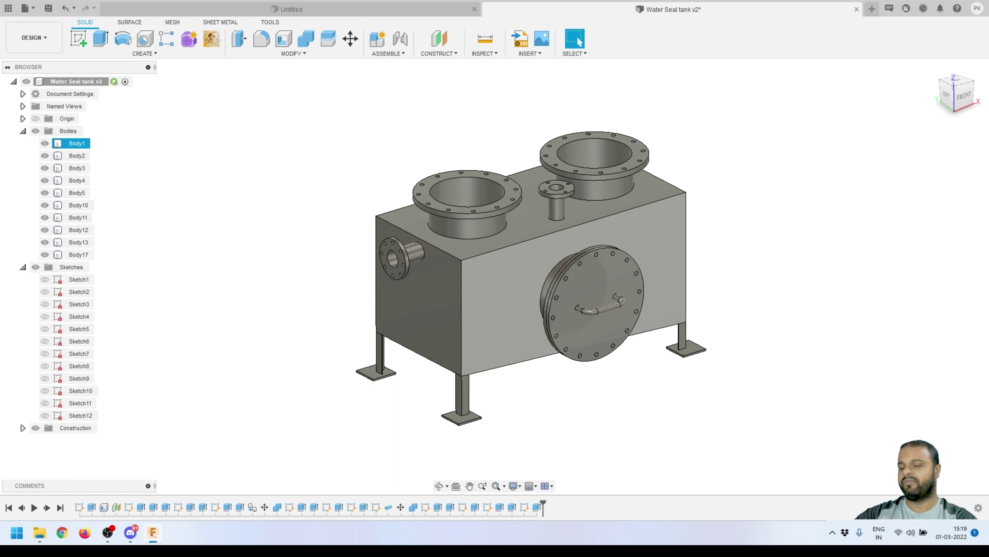
click(79, 254)
click(77, 143)
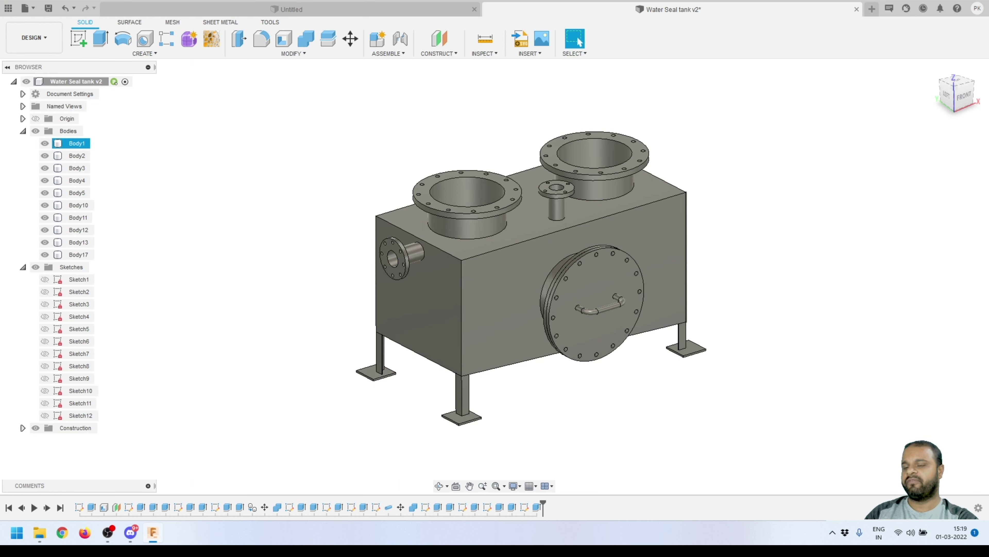